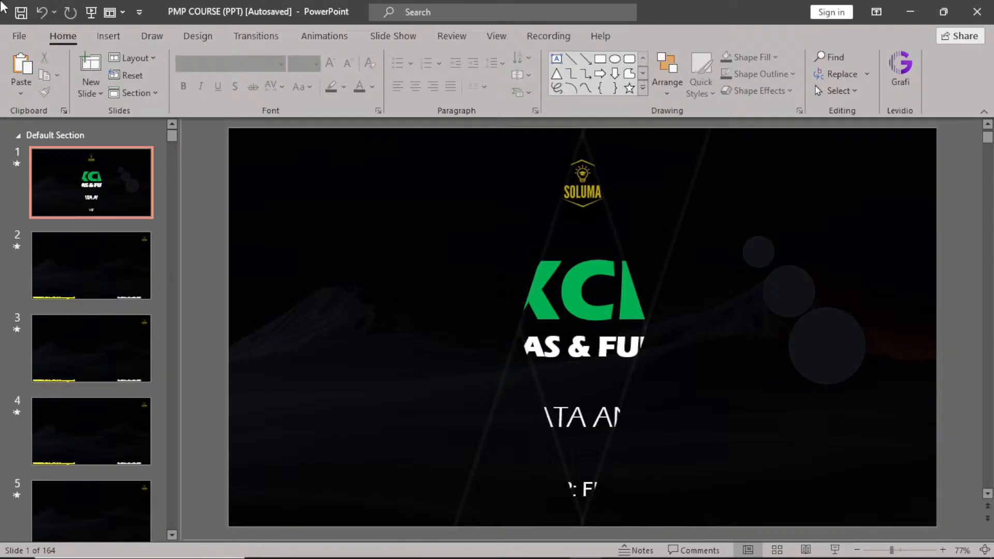
Step: Switch to the Excel workbook EXCEL FUNCTIONS FOR DATA ANALYSIS 2
mouse_move(393, 558)
mouse_move(3, 556)
mouse_move(463, 553)
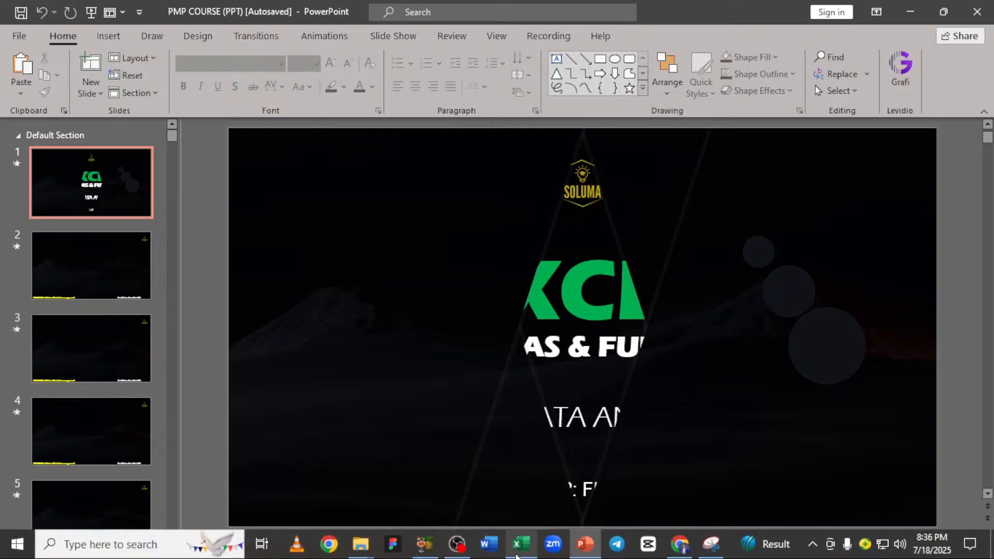
click(515, 546)
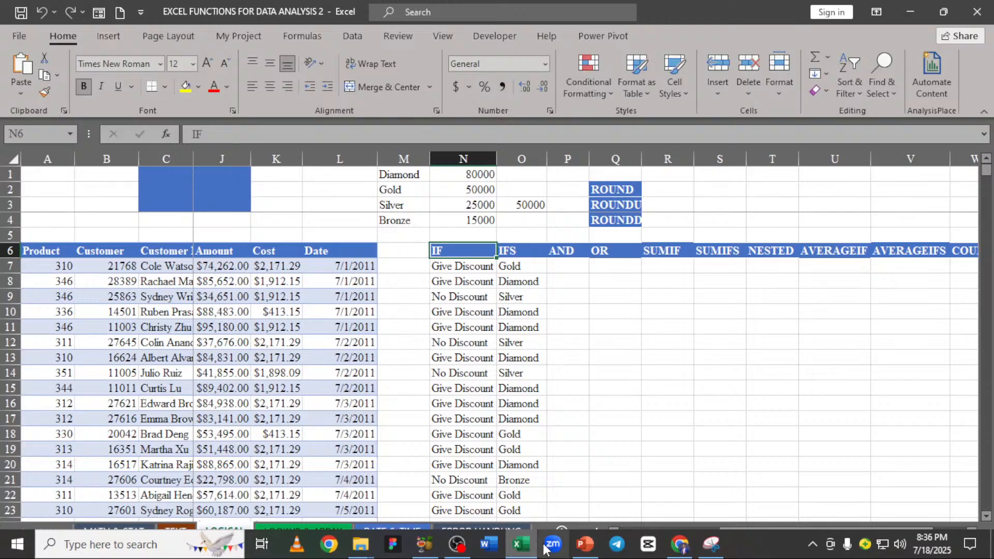
mouse_move(527, 547)
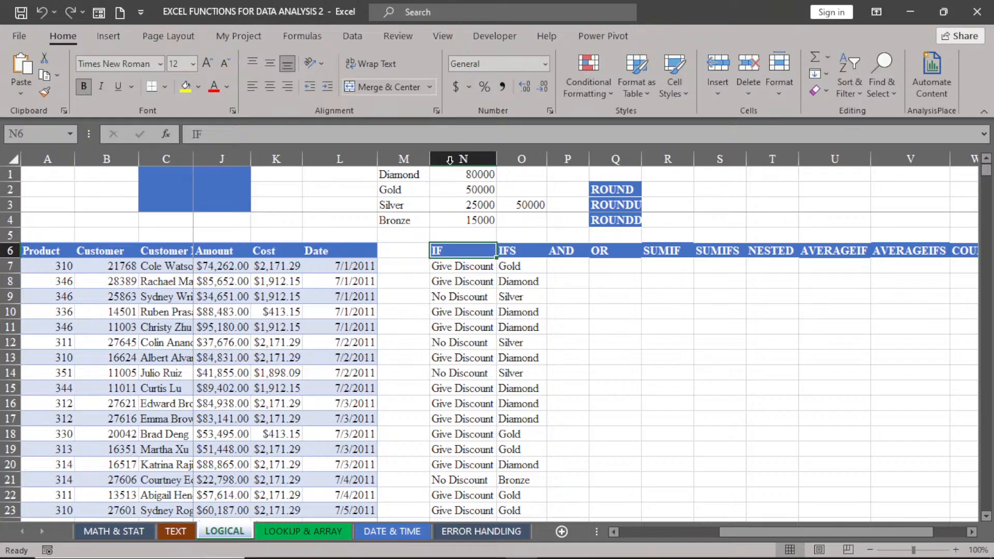
Step: Clear the existing results in the IF column from N7 down to the end of the filled cells
click(465, 268)
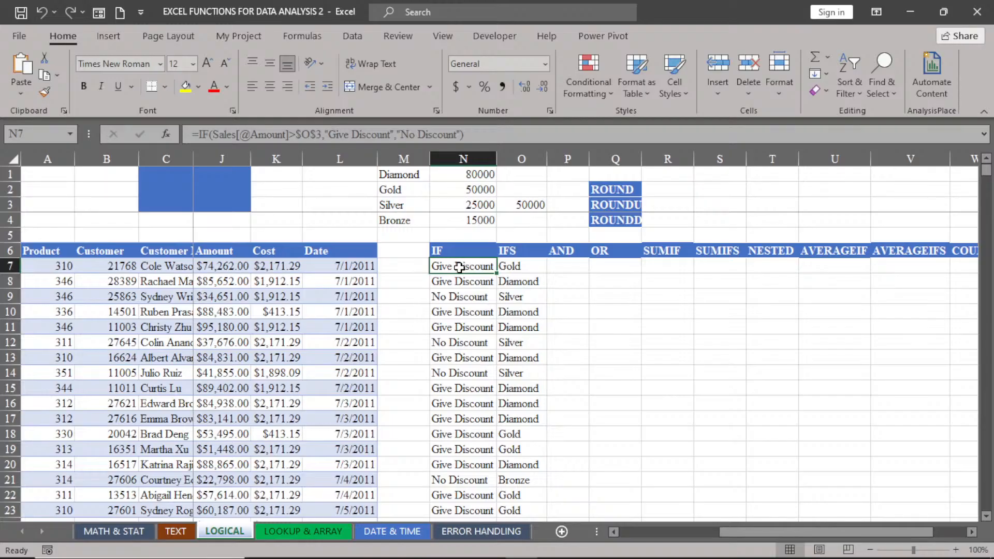
key(ctrl+shift+Down)
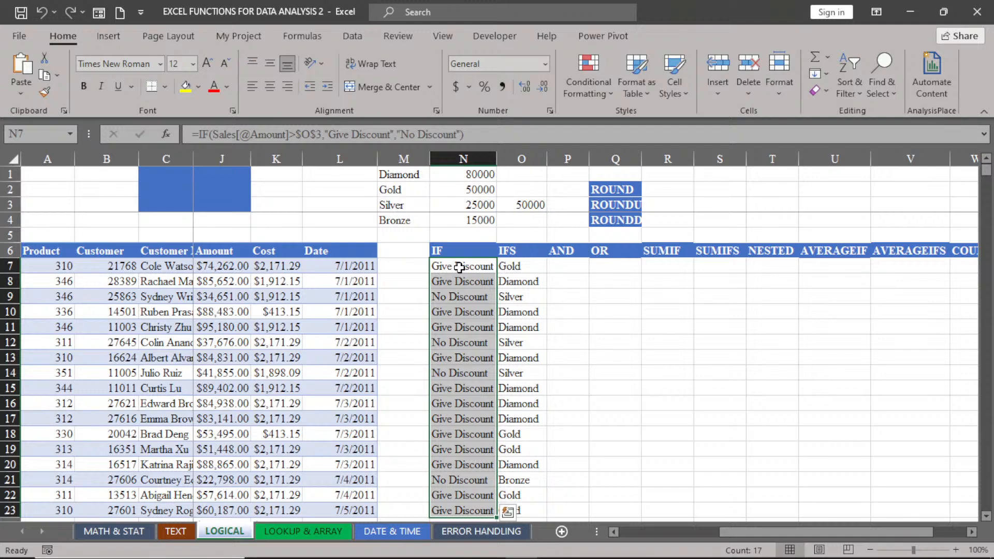
key(Delete)
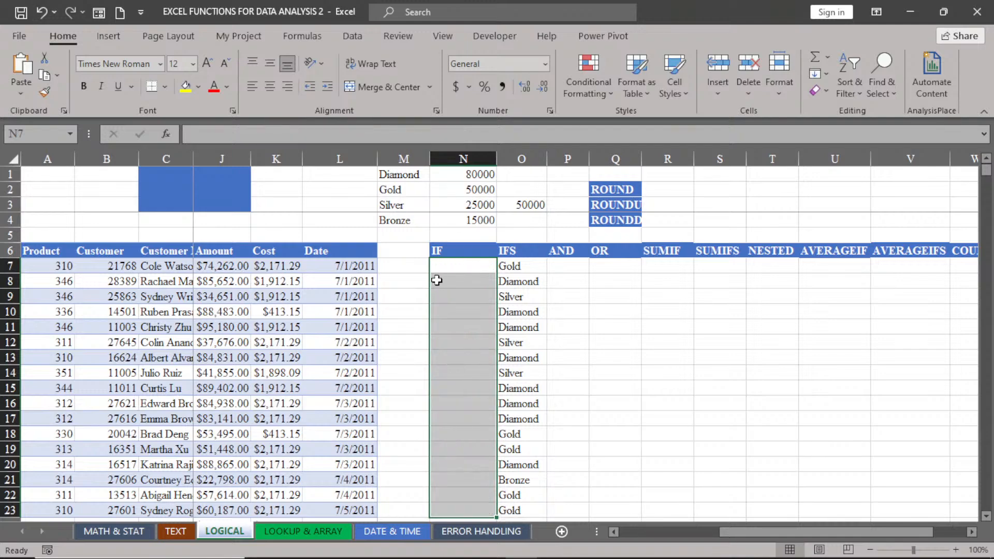
click(448, 265)
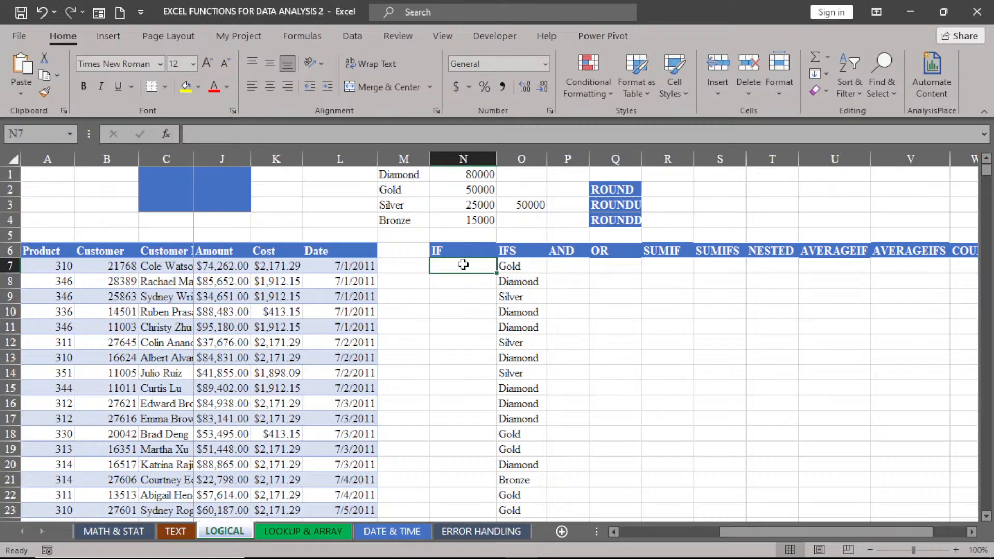
click(530, 206)
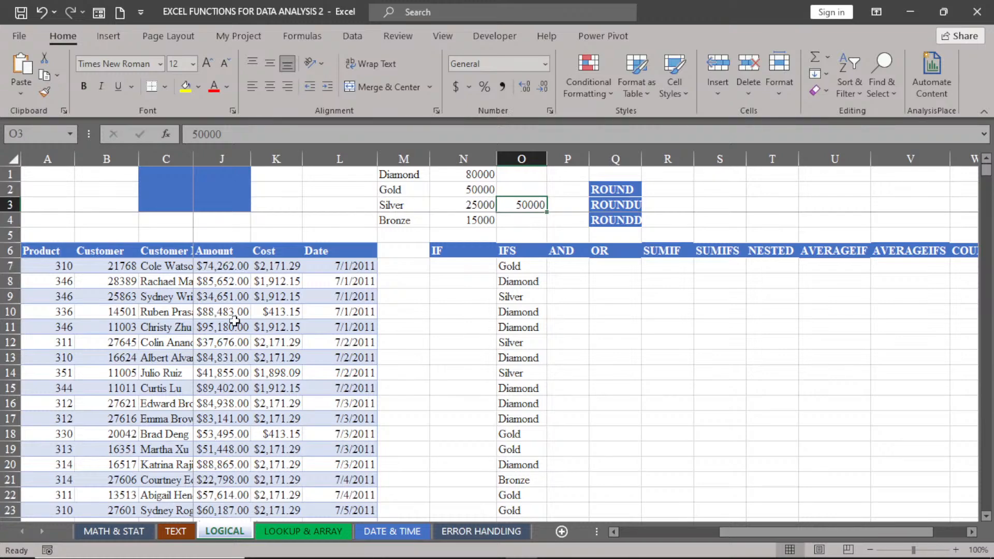
click(476, 266)
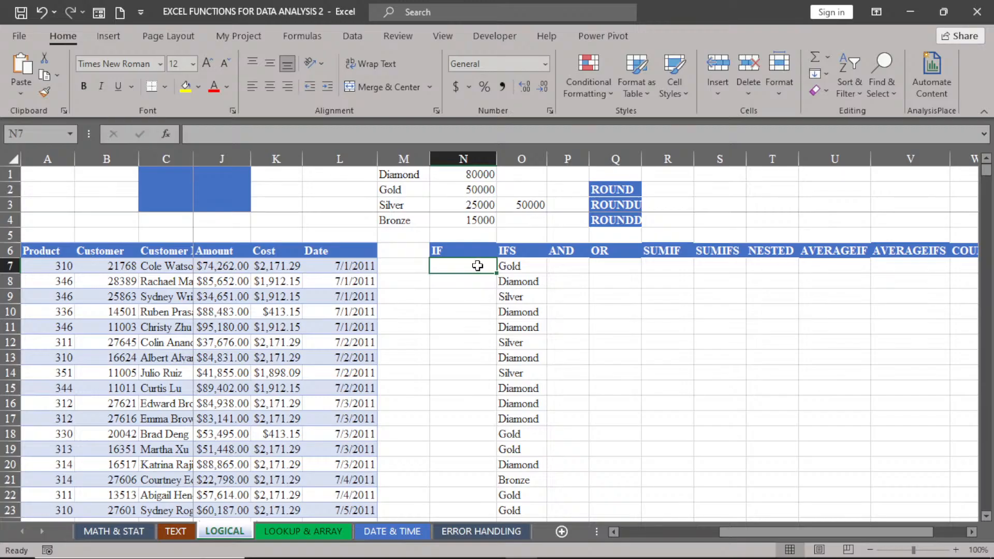
text(=)
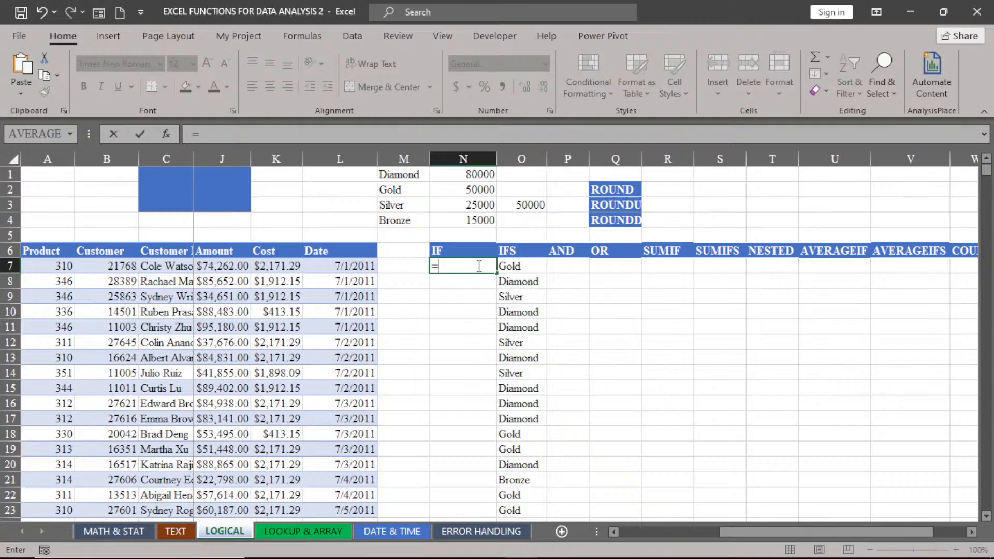
text(if)
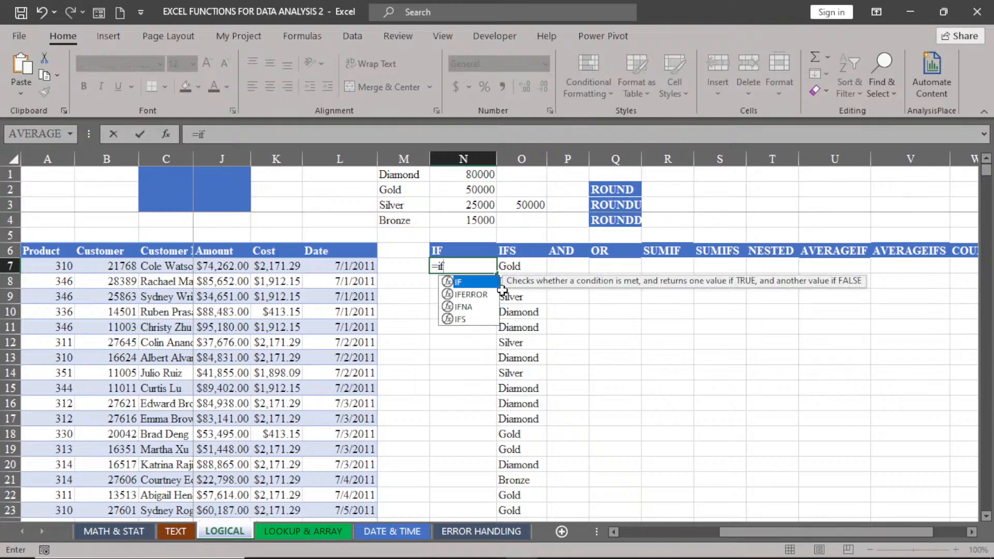
double_click(469, 282)
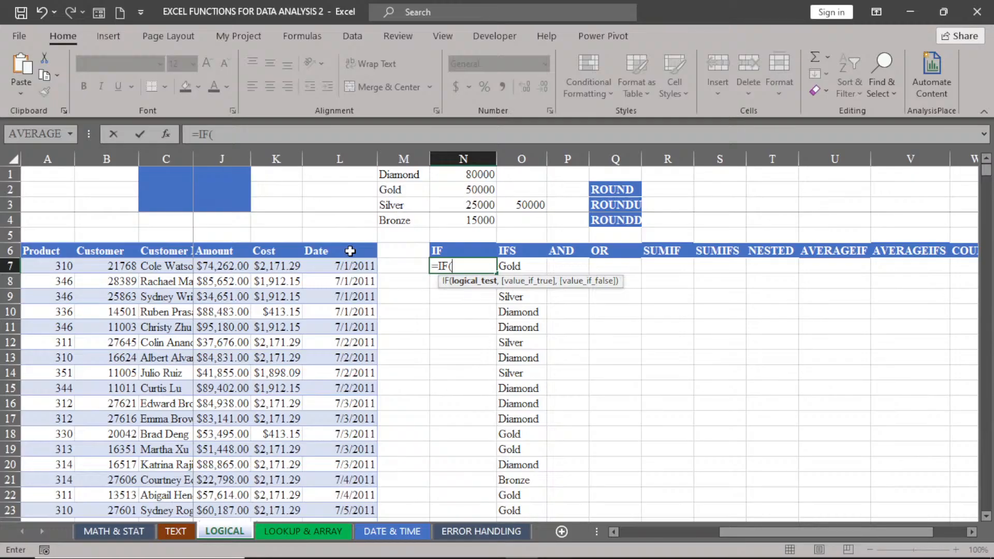
click(214, 265)
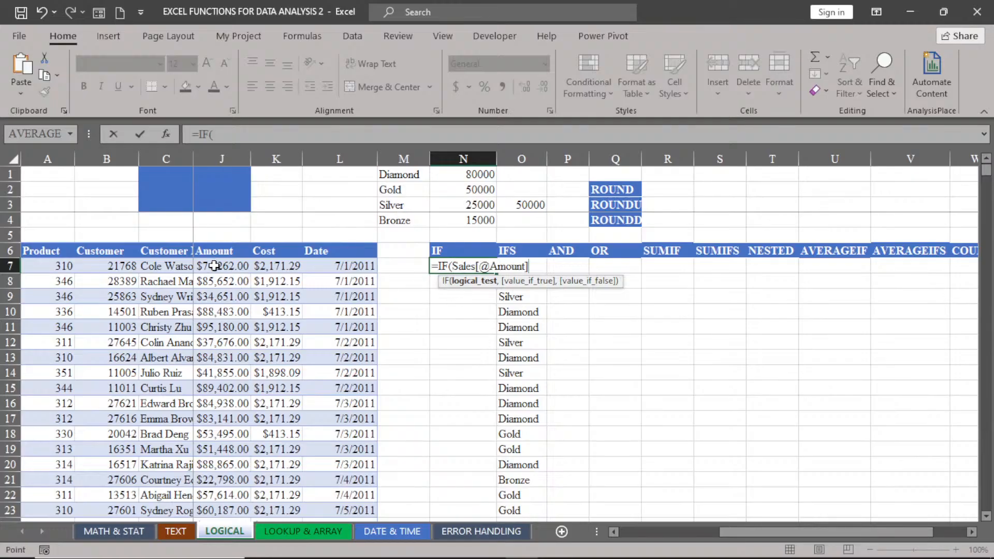
text(>)
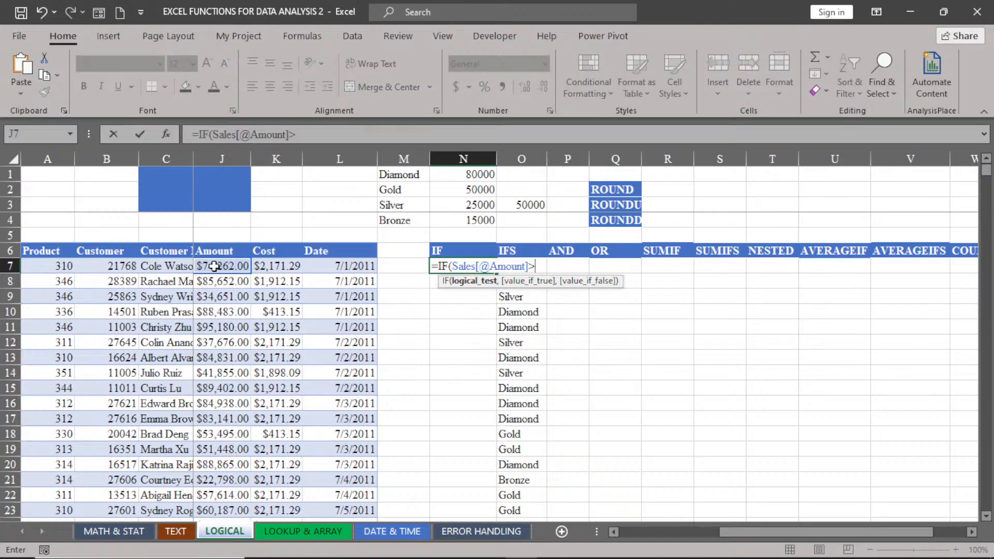
key(BackSpace)
key(BackSpace)
key(BackSpace)
key(BackSpace)
key(BackSpace)
key(BackSpace)
key(BackSpace)
key(BackSpace)
key(BackSpace)
key(BackSpace)
key(BackSpace)
key(BackSpace)
key(BackSpace)
key(BackSpace)
key(BackSpace)
key(BackSpace)
key(BackSpace)
key(BackSpace)
key(BackSpace)
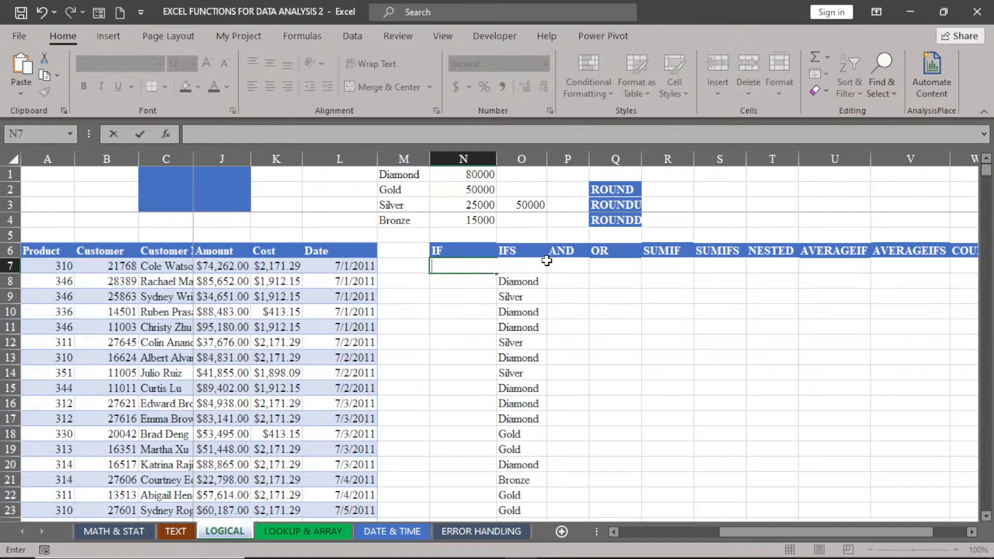
key(Down)
key(Down)
key(Down)
key(Down)
Step: Begin an IF formula in N7 whose logical test checks whether the row's Sales Amount is greater than 50000
click(955, 549)
click(955, 550)
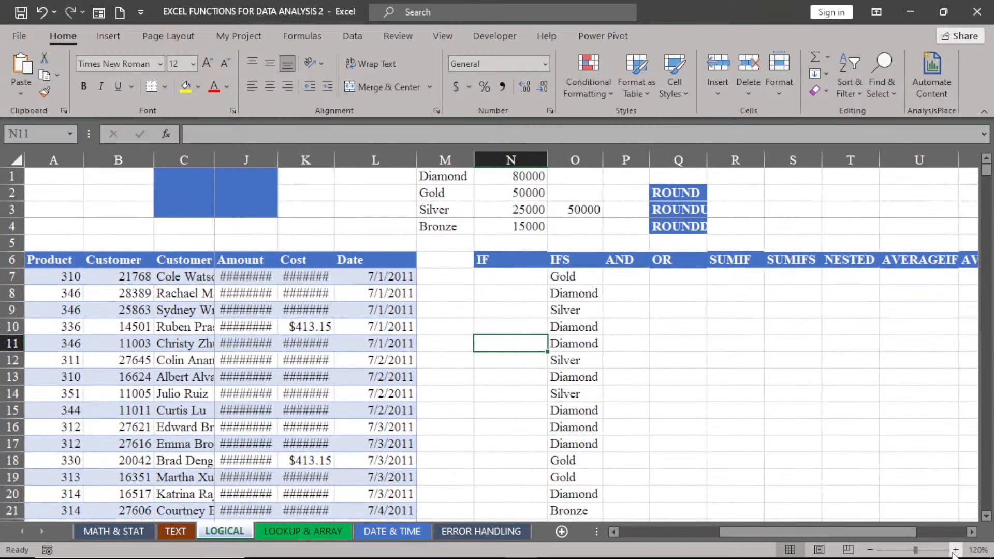
click(955, 550)
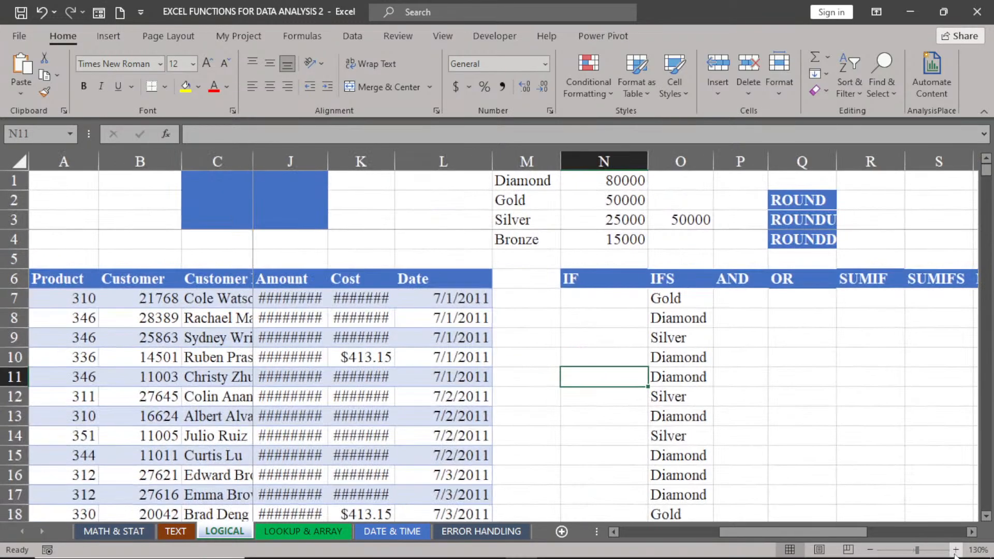
click(955, 549)
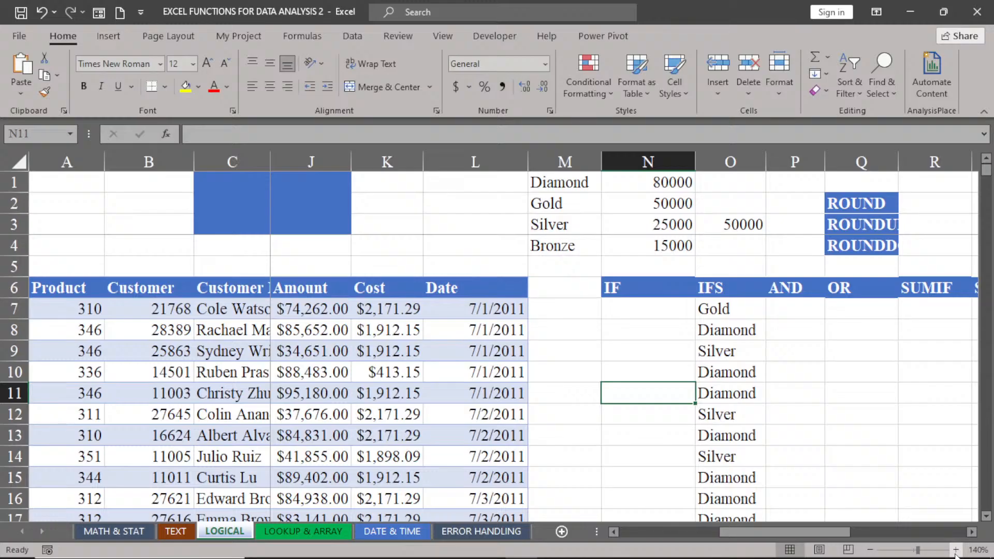
click(955, 549)
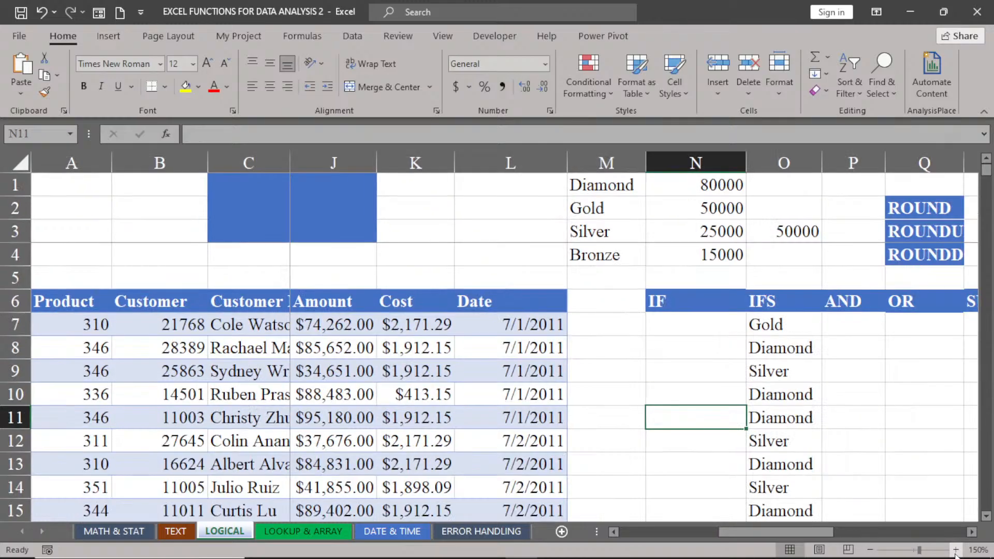
click(972, 532)
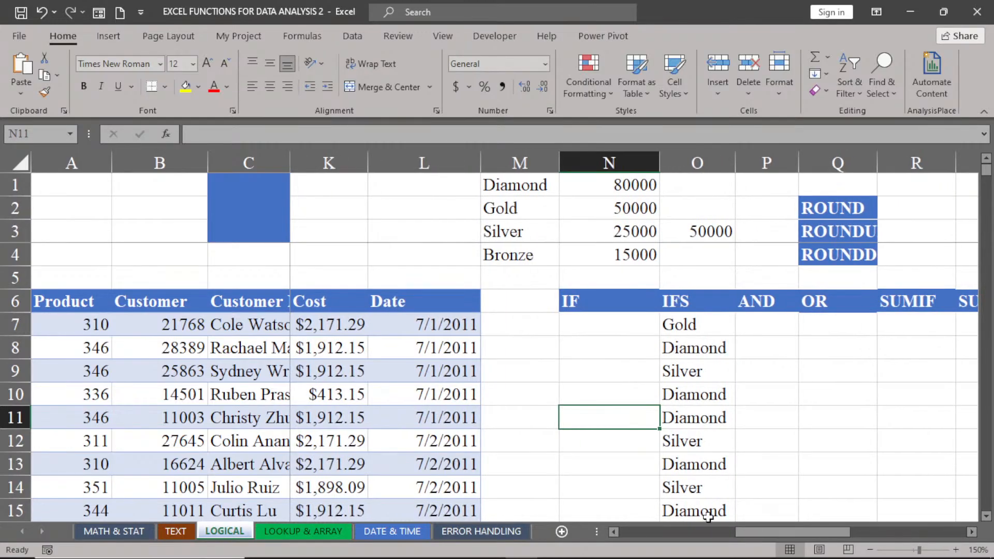
scroll(707, 516, left, 1)
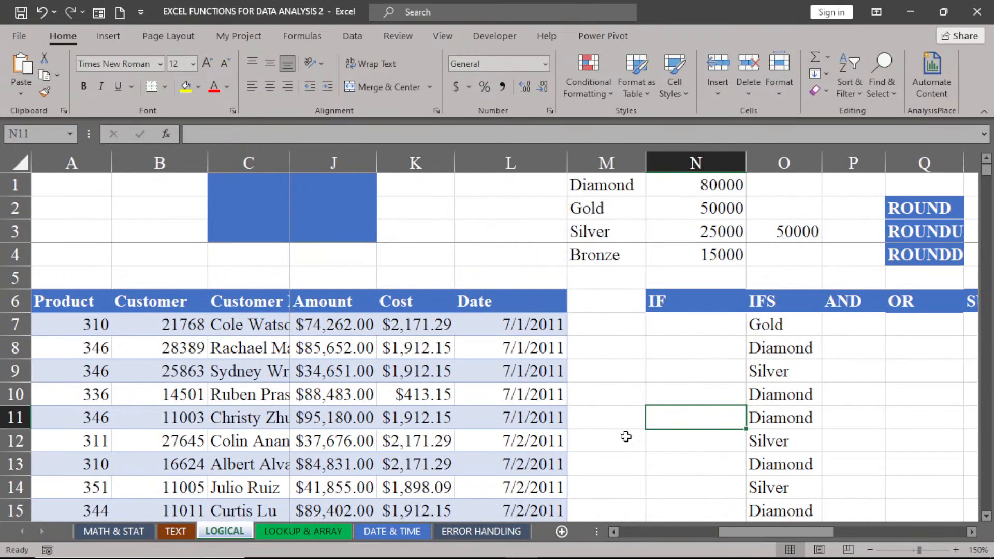
click(694, 327)
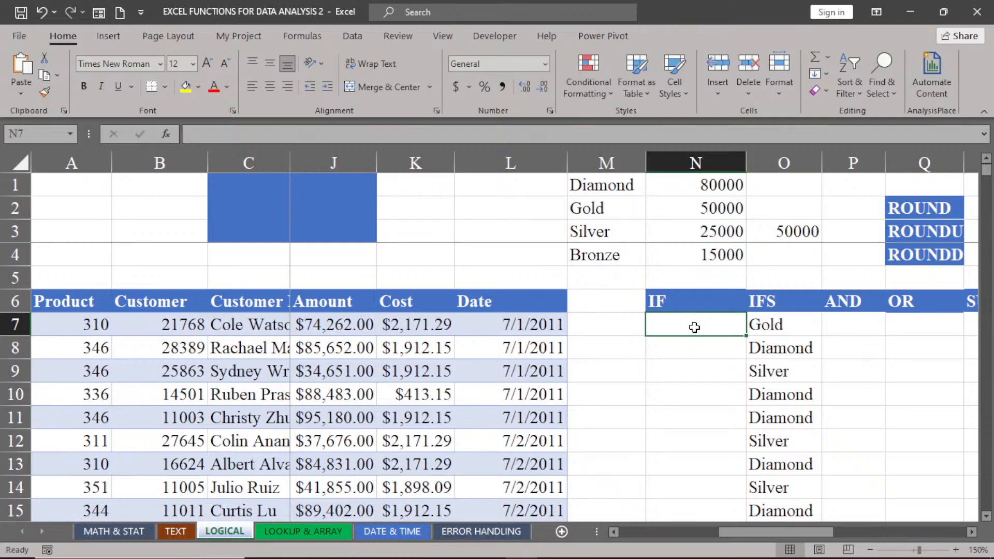
text(=if)
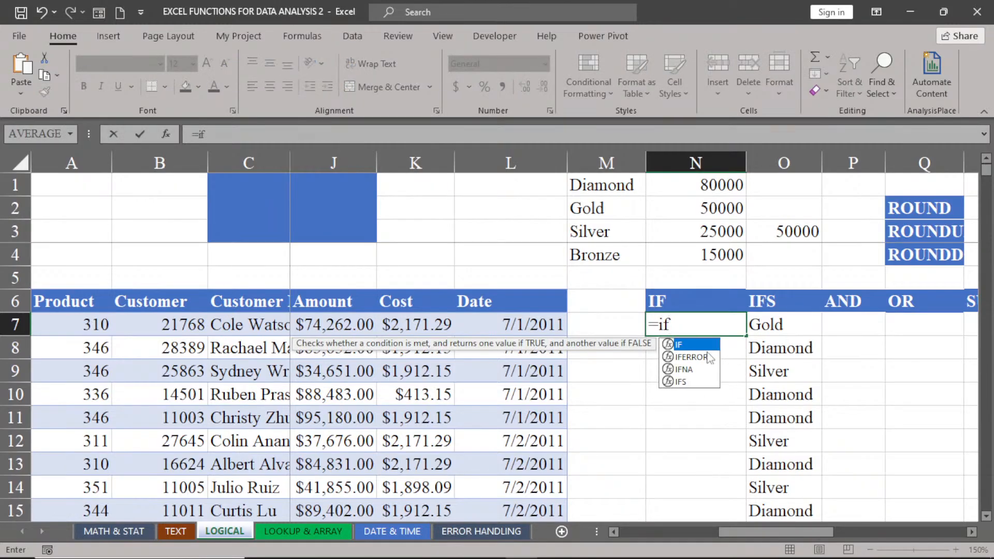
double_click(693, 345)
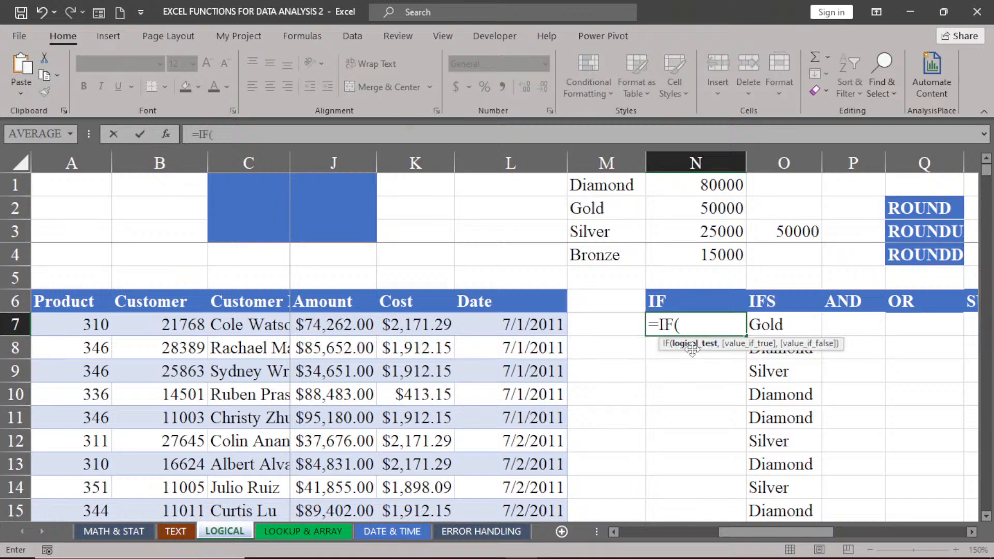
click(331, 326)
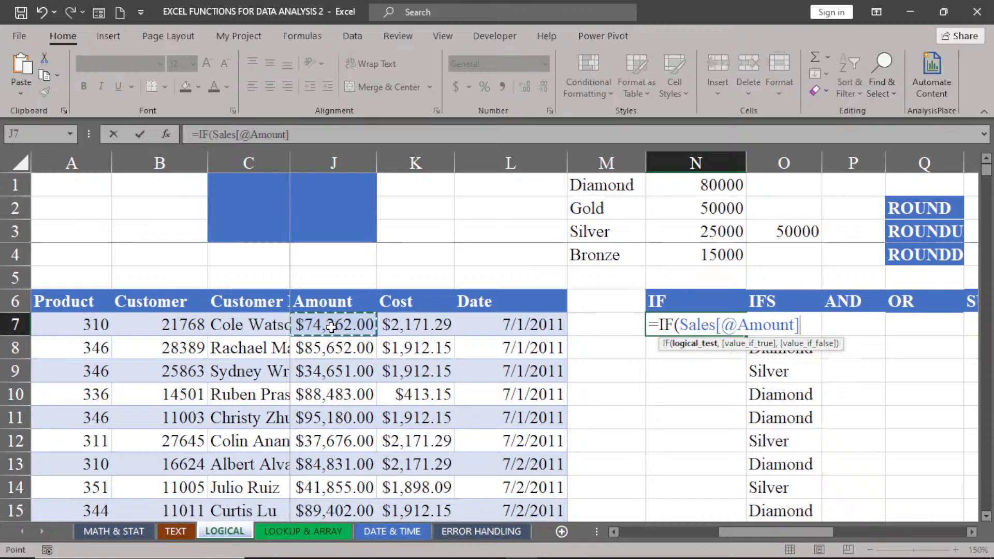
text(>)
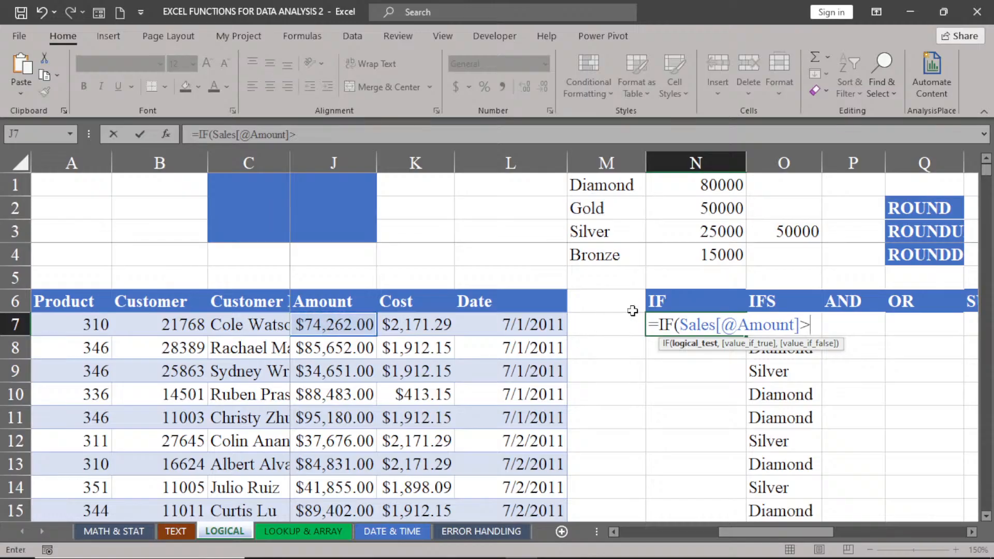
click(791, 231)
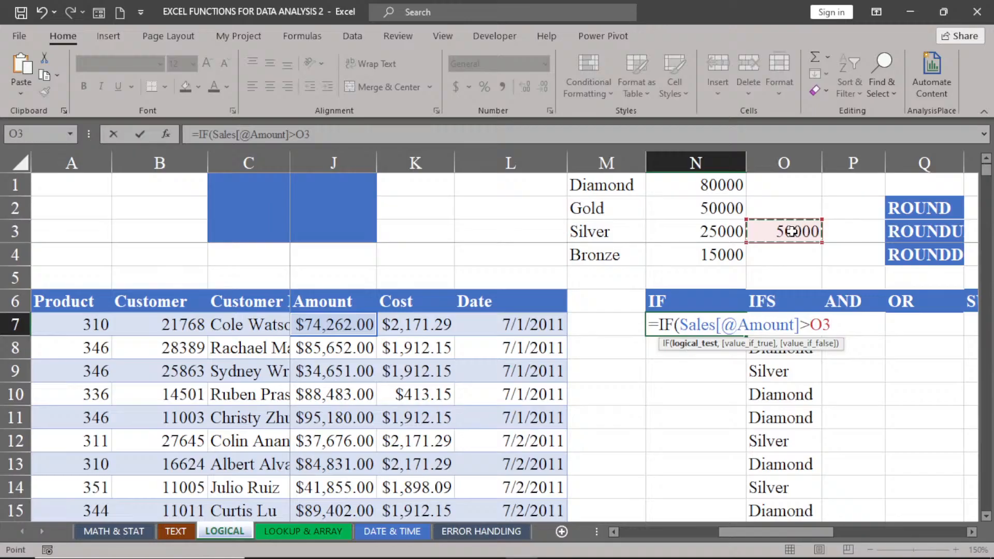
key(BackSpace)
key(BackSpace)
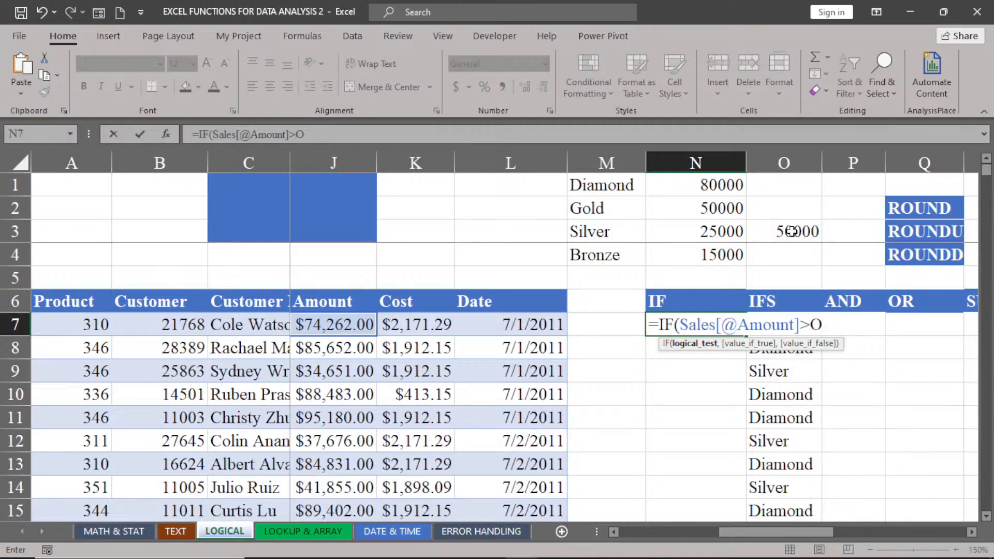
text(50000)
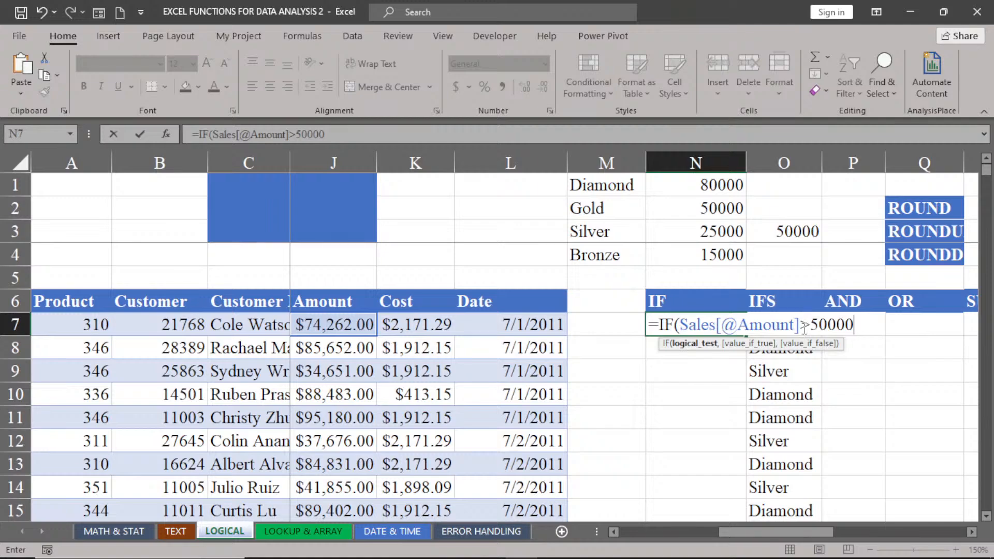
key(Return)
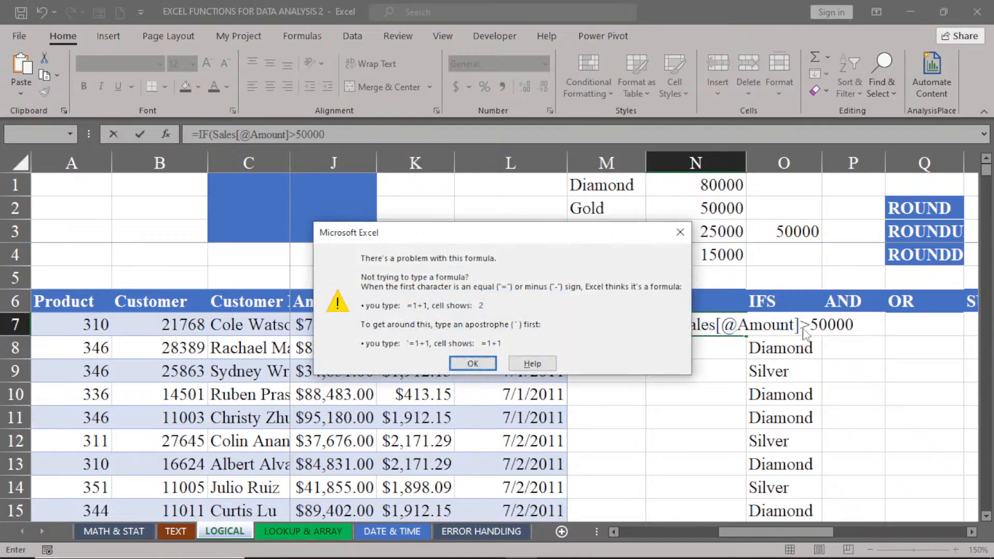
click(680, 232)
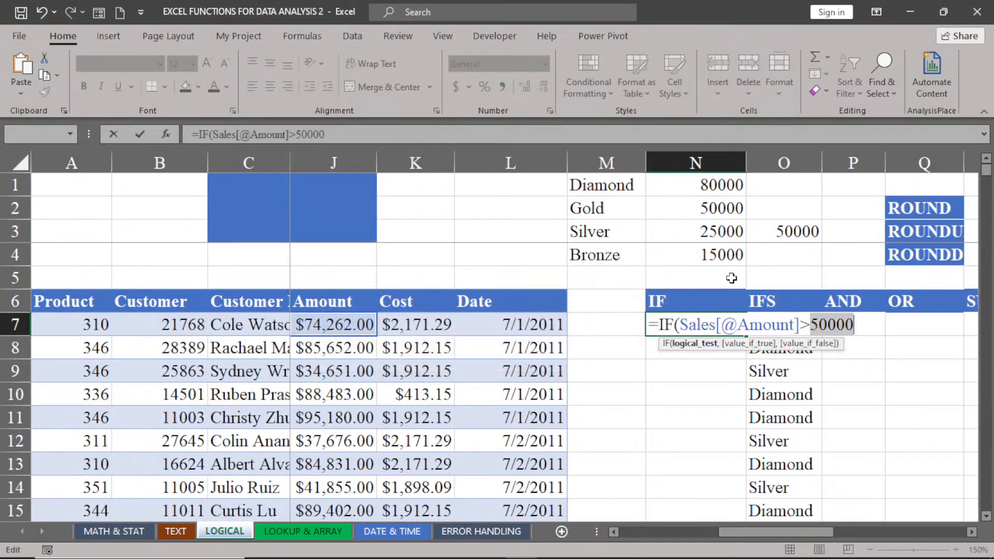
Step: Add "Give Discount" as the value-if-true argument of the IF formula in N7
click(856, 325)
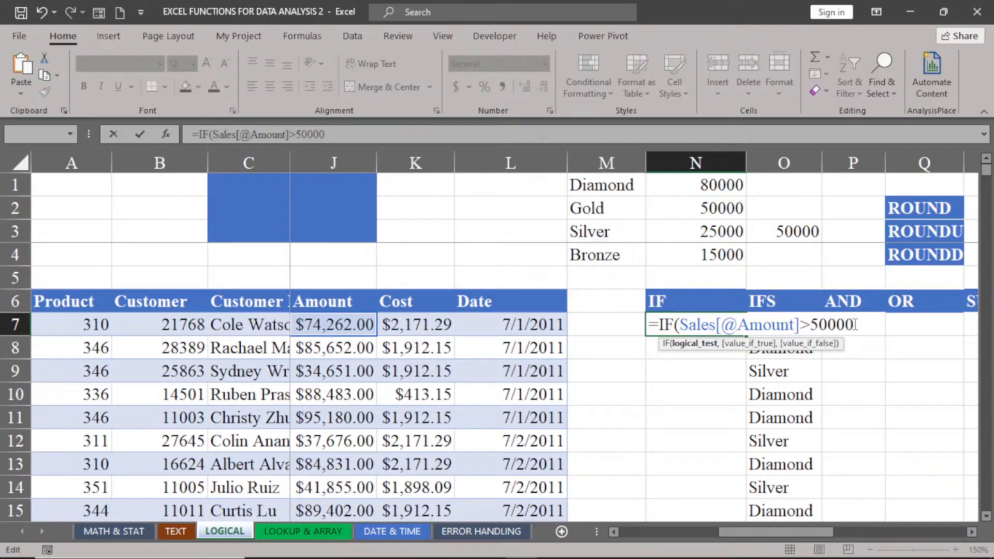
text(,)
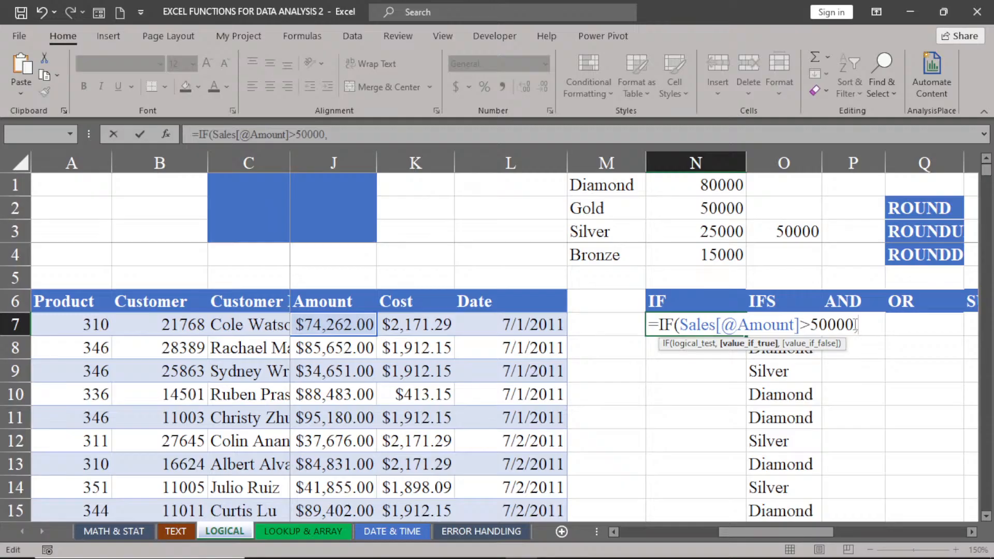
text("Give Di)
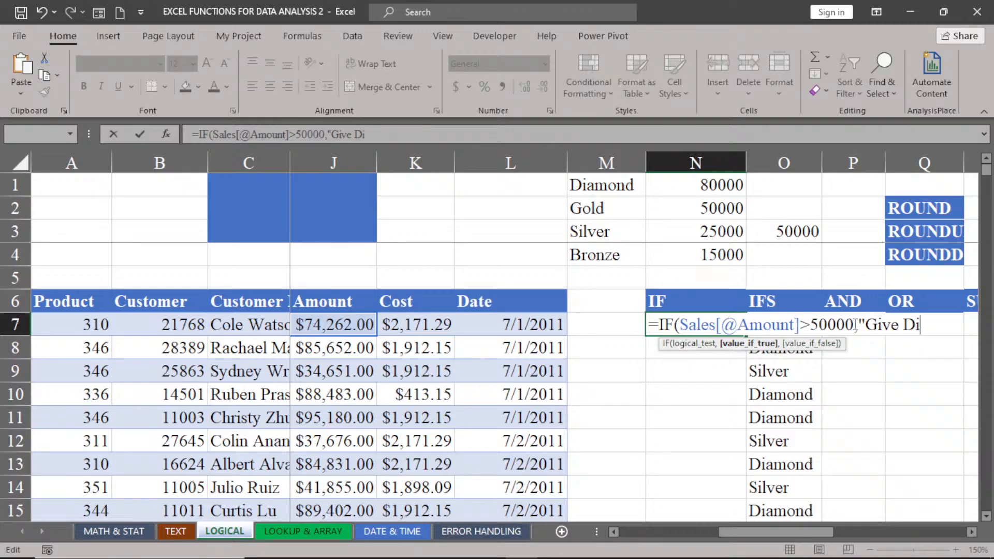
text(scou nt")
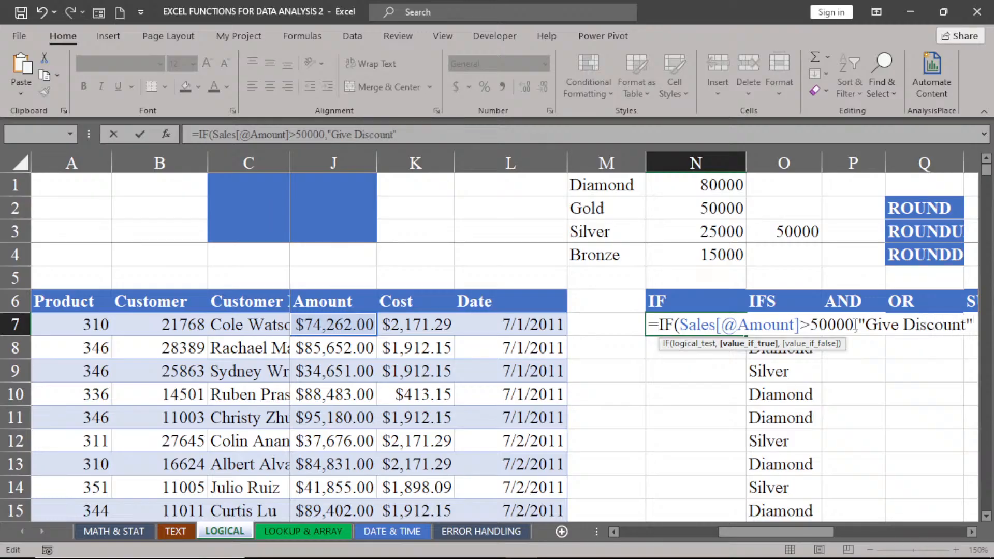
Step: Complete the IF formula in N7 with "No Discount" as the value-if-false argument and commit it
text(,)
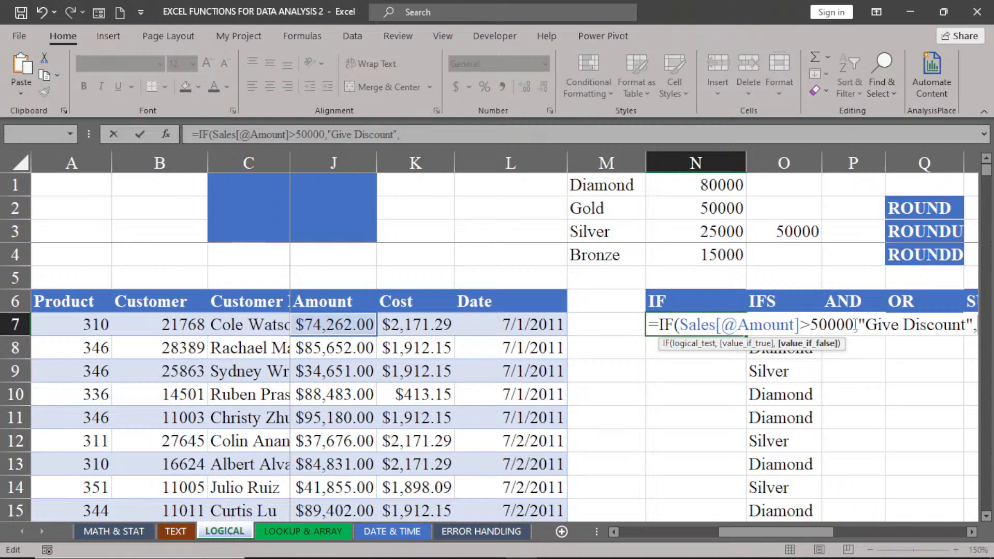
text(")
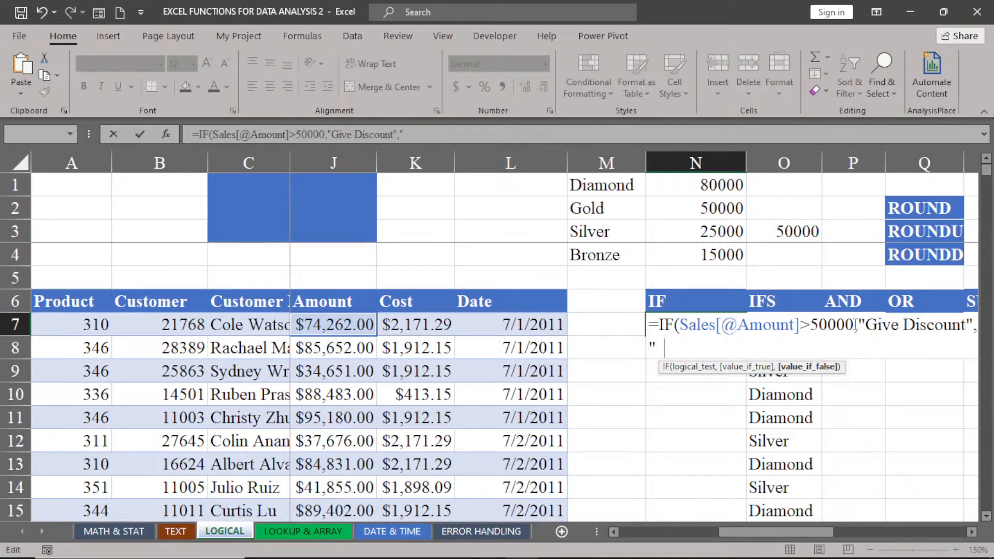
text( No D)
text(iscount)
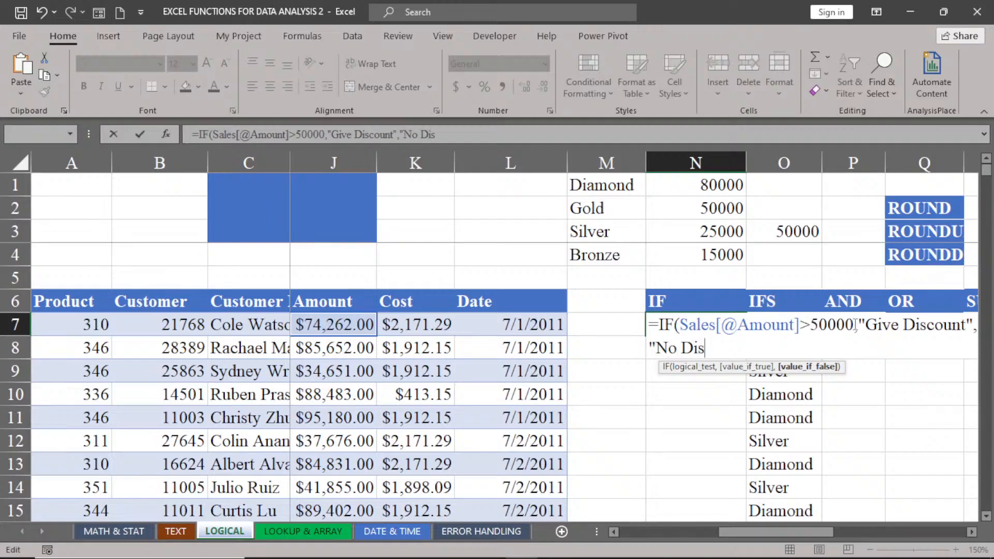
text("))
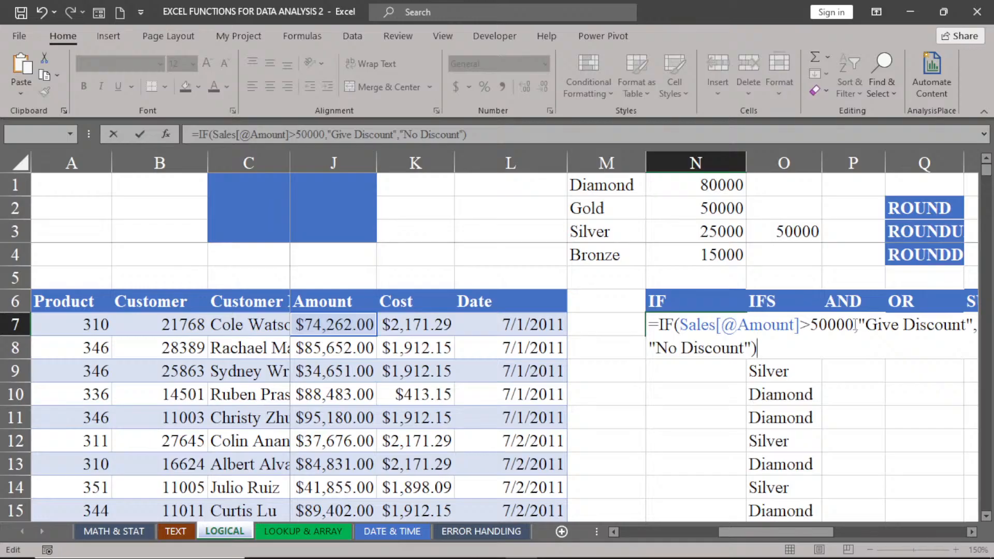
key(Return)
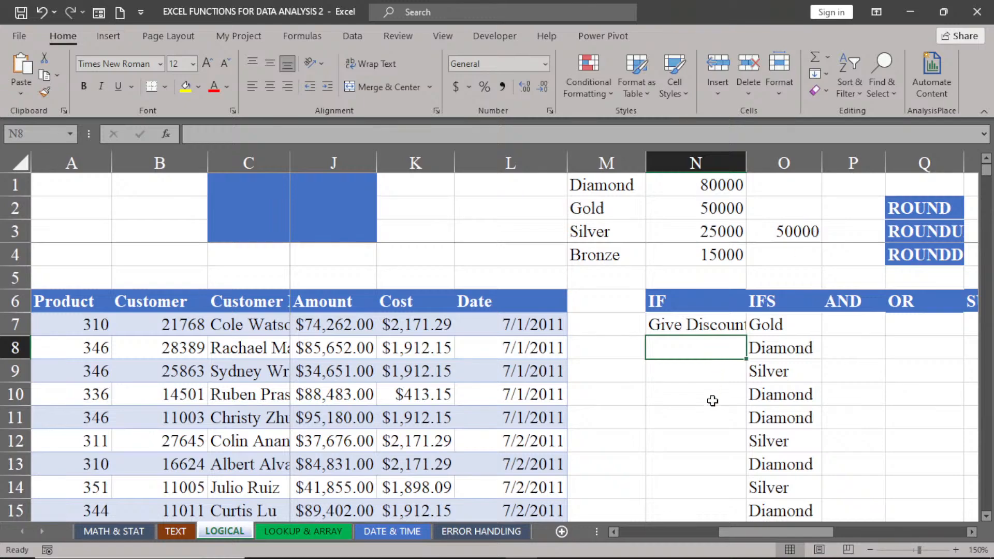
Step: Fill the IF formula from N7 down the IF column to row 23
click(719, 325)
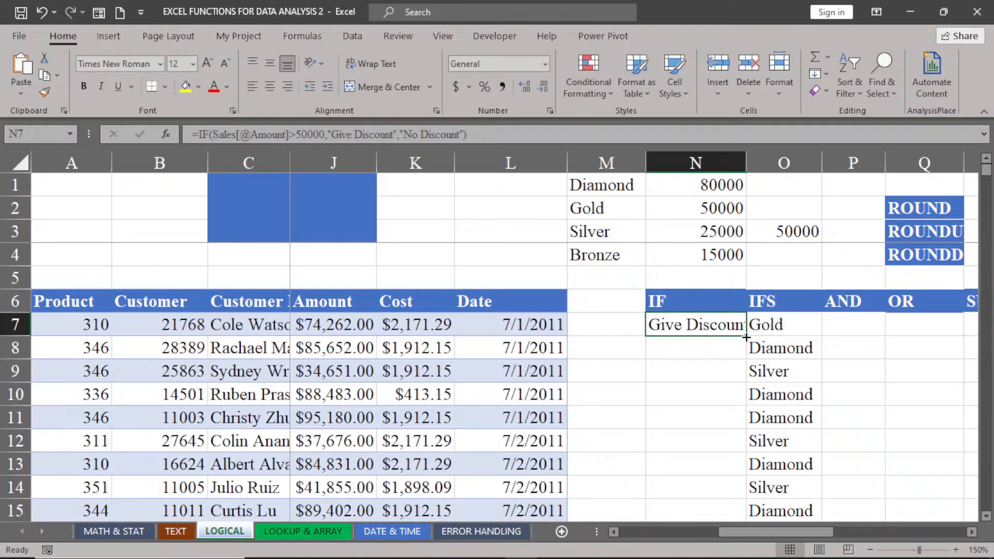
double_click(746, 337)
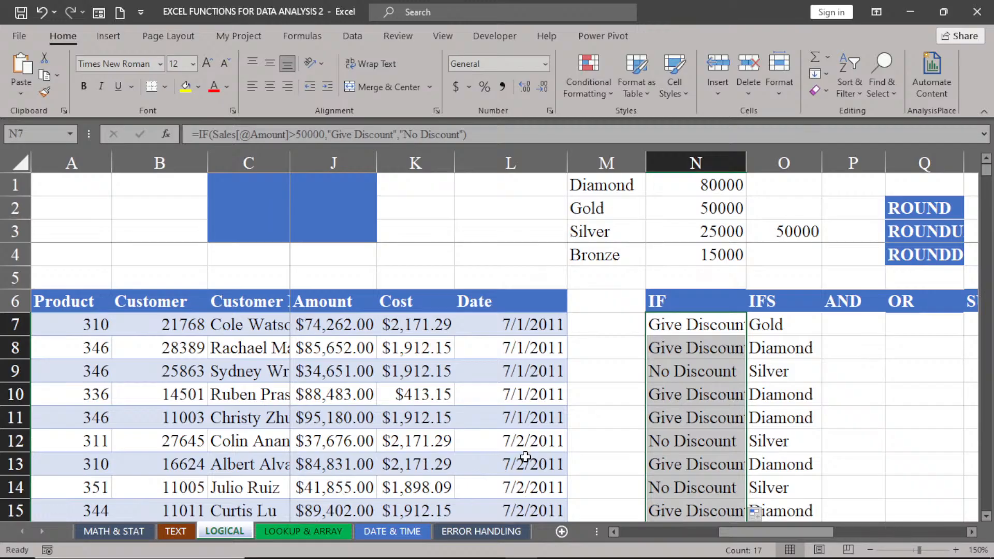
double_click(690, 327)
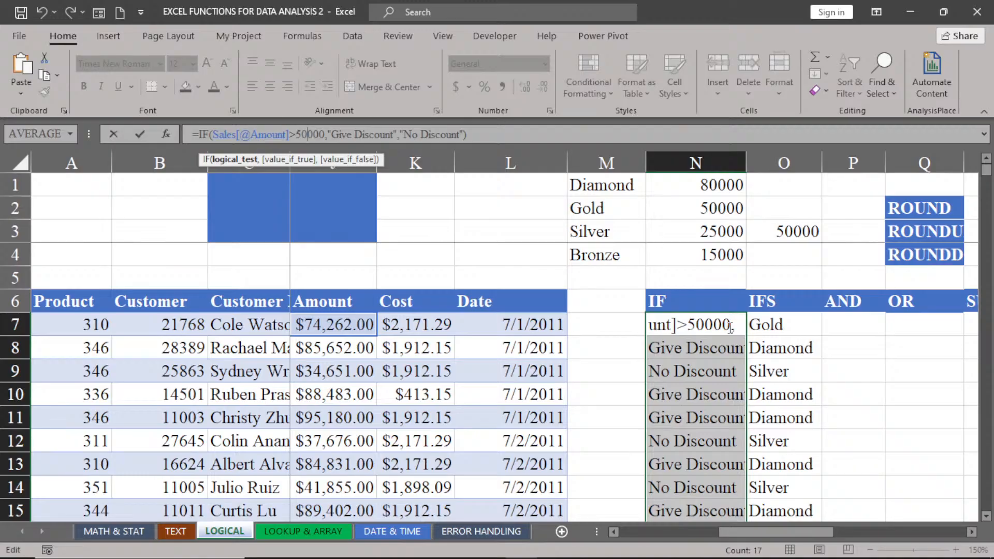
click(616, 393)
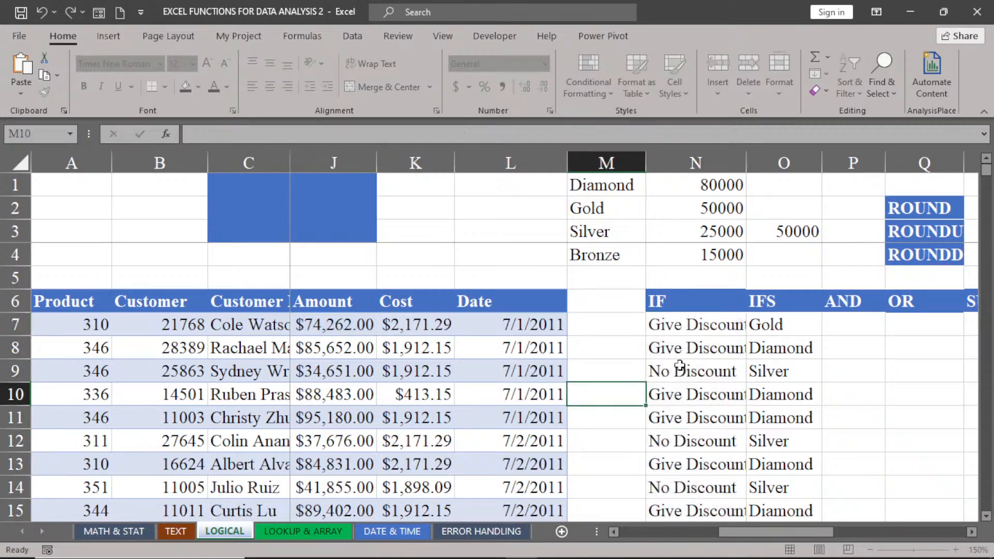
Step: Replace the hard-coded 50000 in N7's IF formula with an absolute reference to the threshold cell, $O$3
double_click(701, 332)
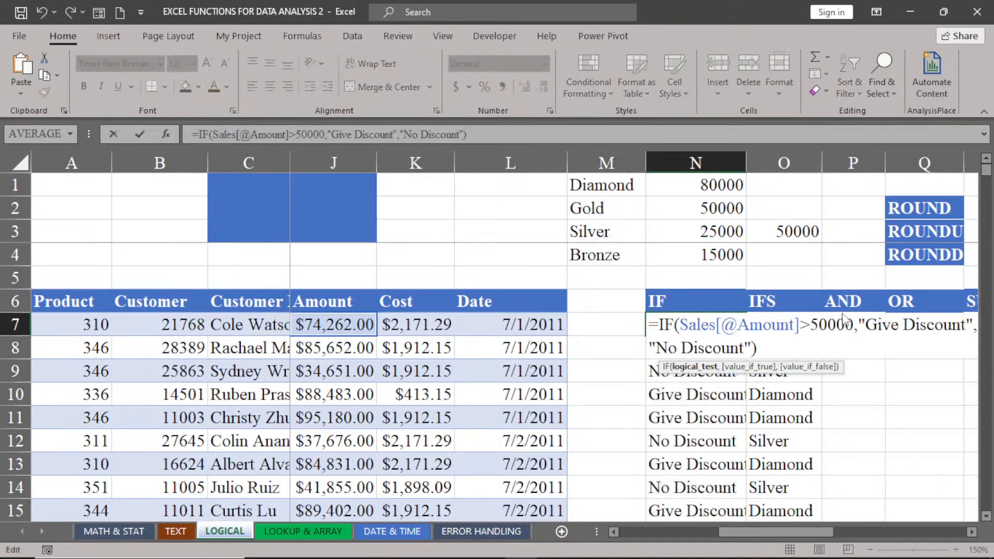
click(854, 326)
key(BackSpace)
key(BackSpace)
key(BackSpace)
key(BackSpace)
key(BackSpace)
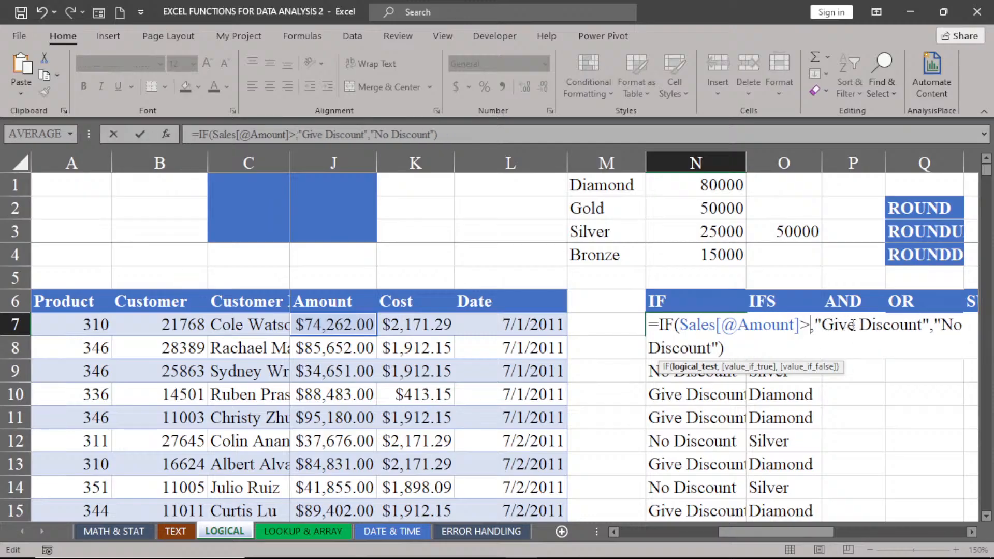
click(792, 232)
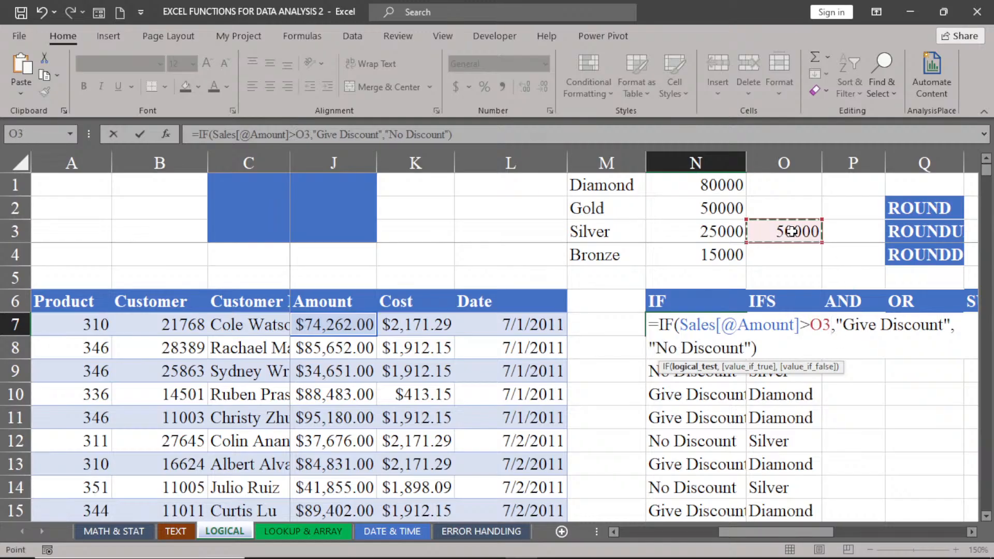
key(F4)
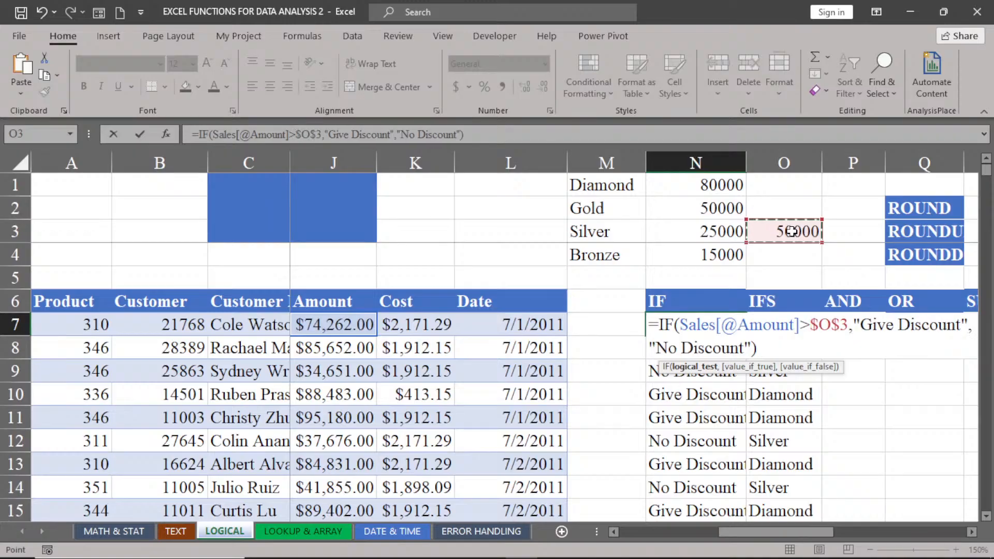
key(Return)
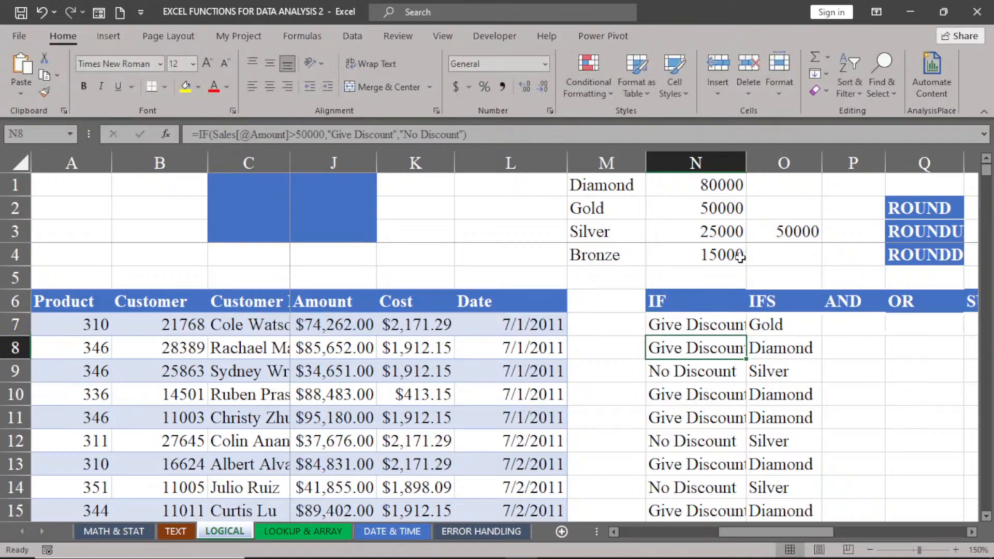
click(707, 324)
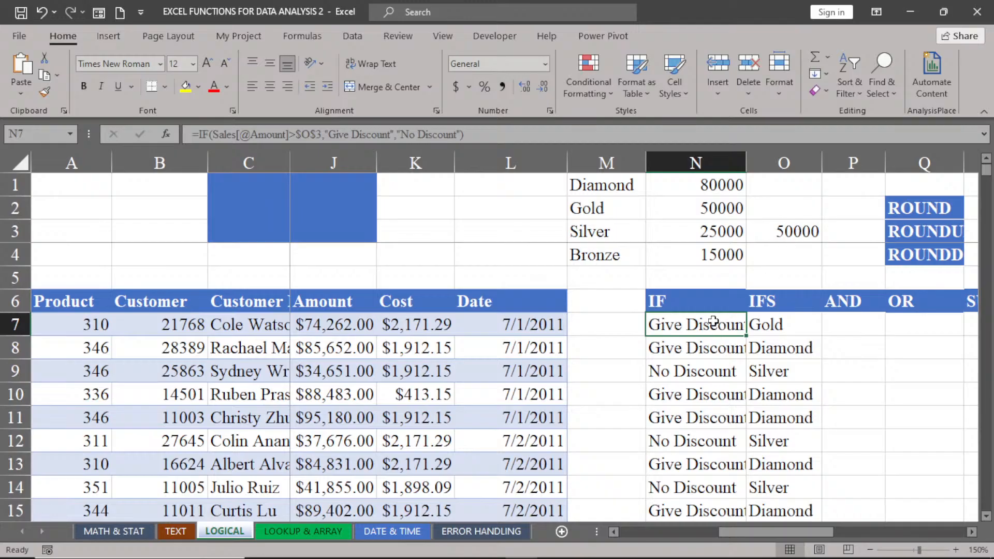
Step: Set the threshold in O3 to 90000 and fill the updated IF formula from N7 down the column to row 23
click(787, 233)
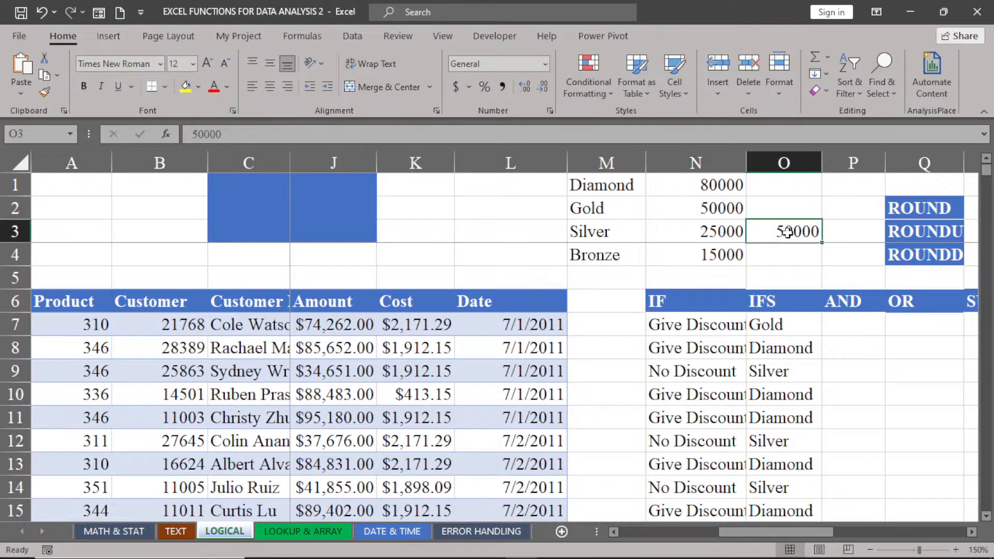
double_click(787, 233)
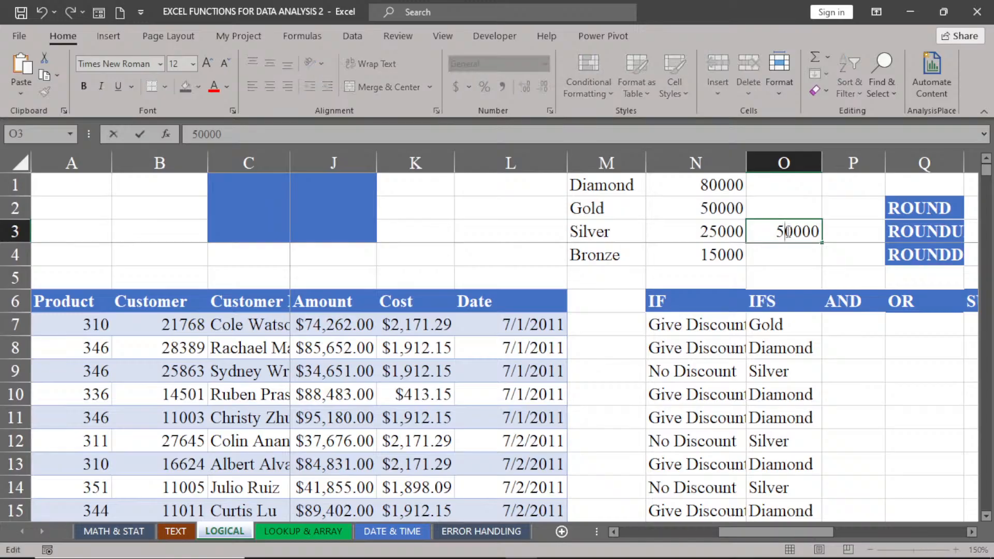
key(BackSpace)
text(9)
key(Return)
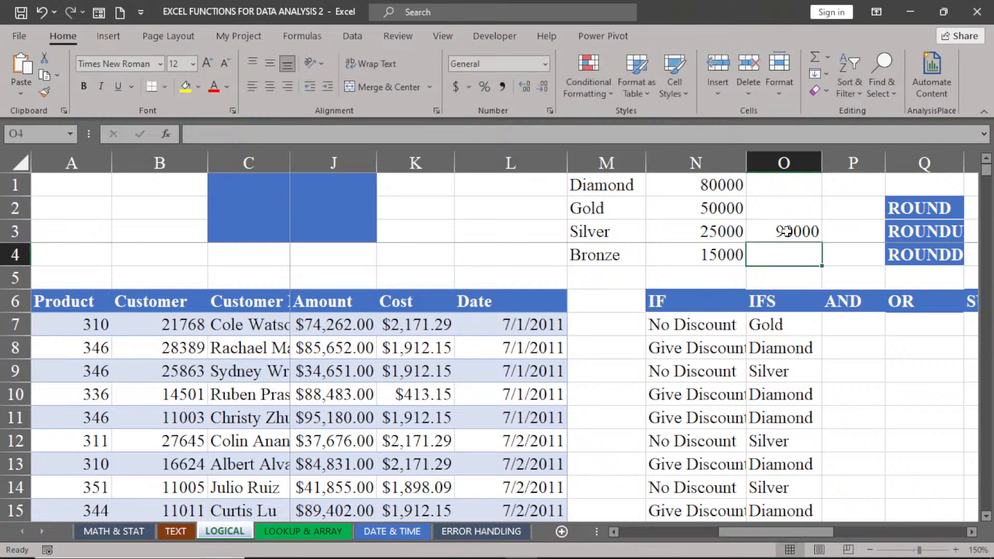
click(680, 325)
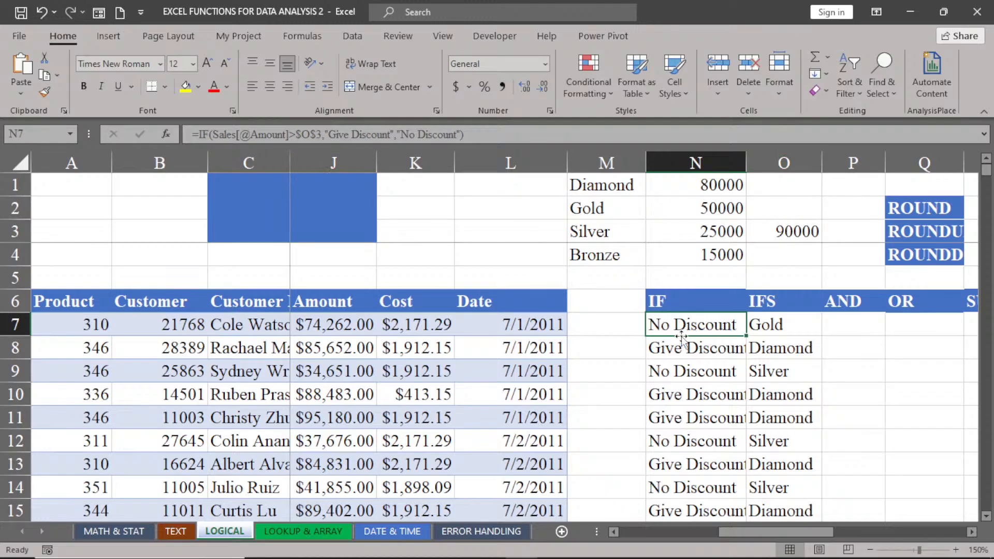
double_click(745, 337)
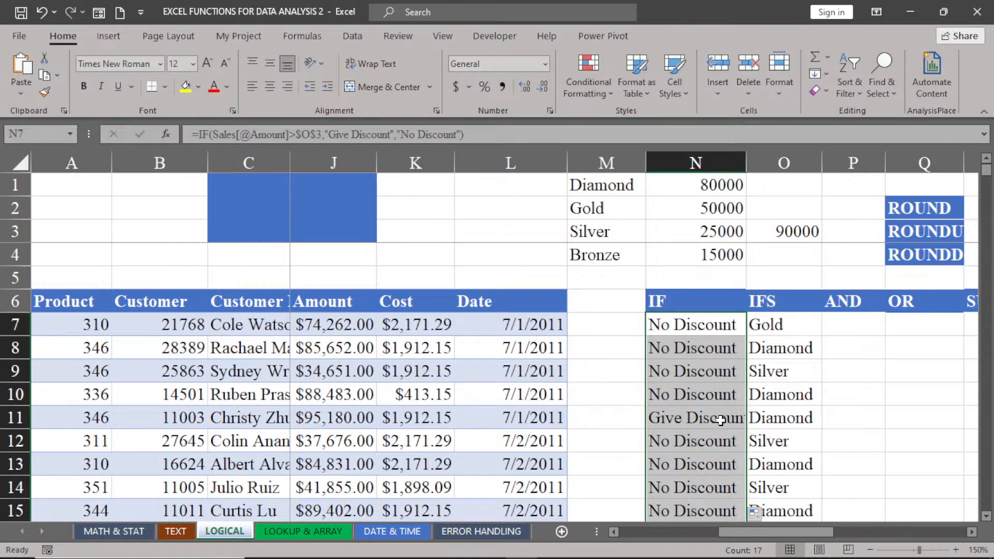
Step: Set the discount threshold in O3 to 40000
double_click(789, 233)
key(Left)
key(Left)
key(Left)
key(Left)
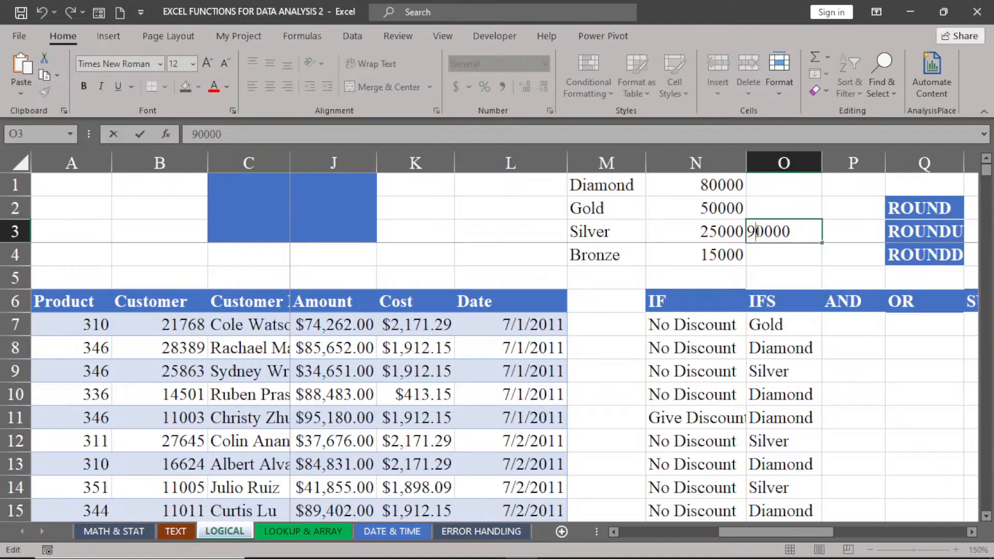
text(4000)
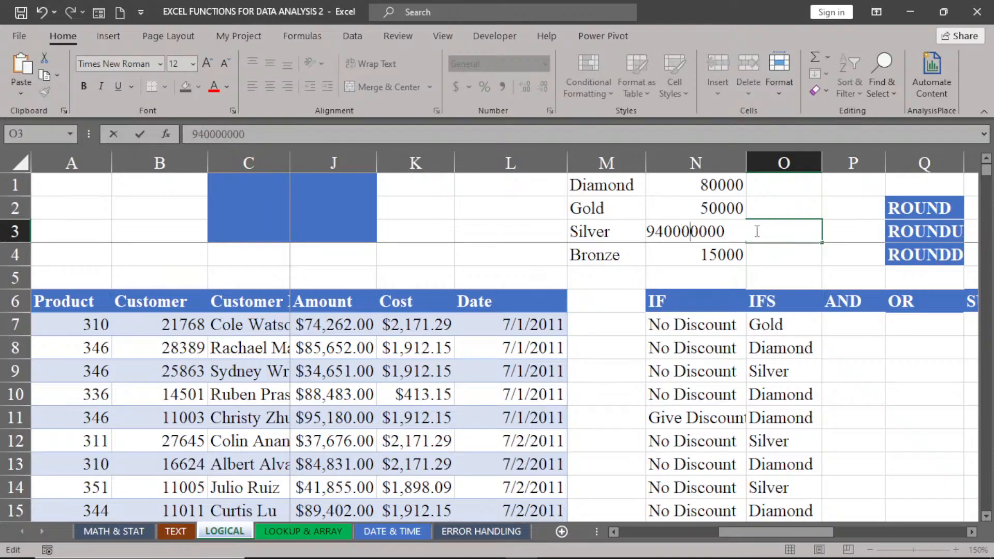
key(BackSpace)
key(BackSpace)
key(BackSpace)
key(BackSpace)
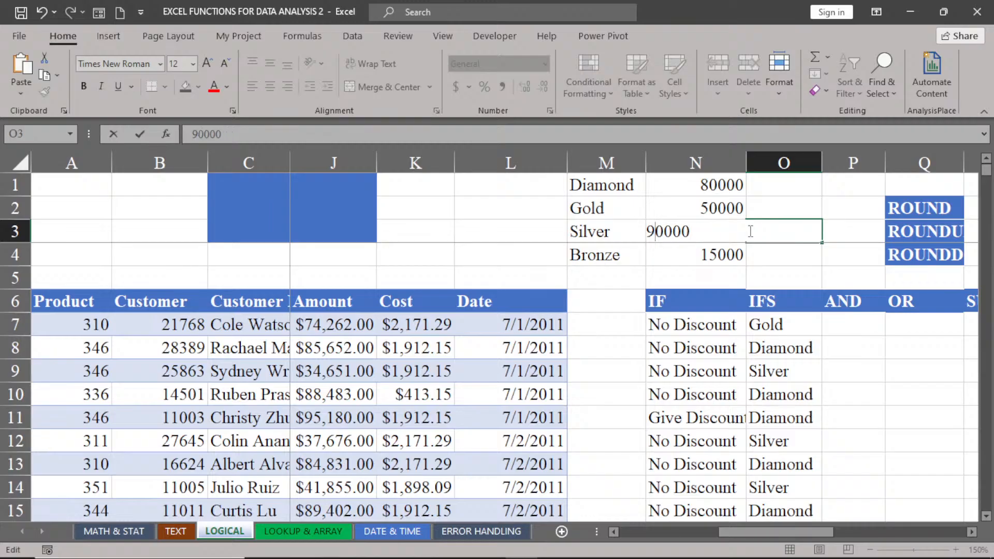
key(BackSpace)
text(4)
key(Return)
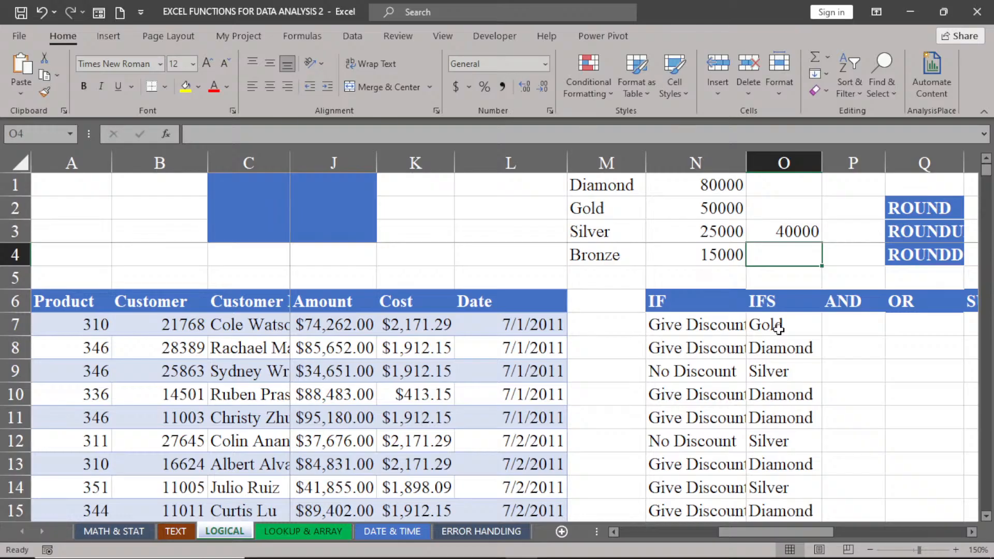
click(786, 229)
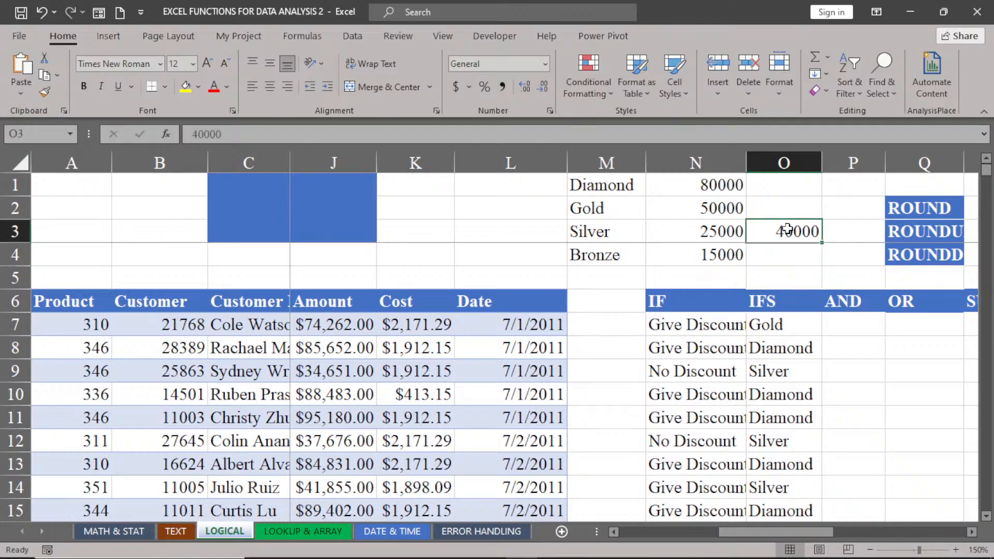
Step: Clear the existing results in the IFS column from O7 down to the last filled cell
click(774, 325)
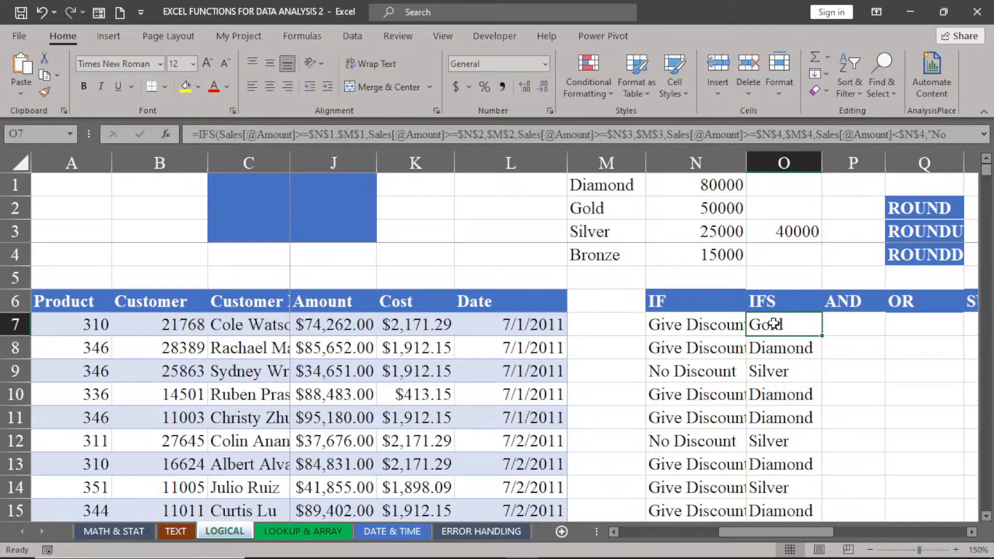
key(ctrl+shift+Down)
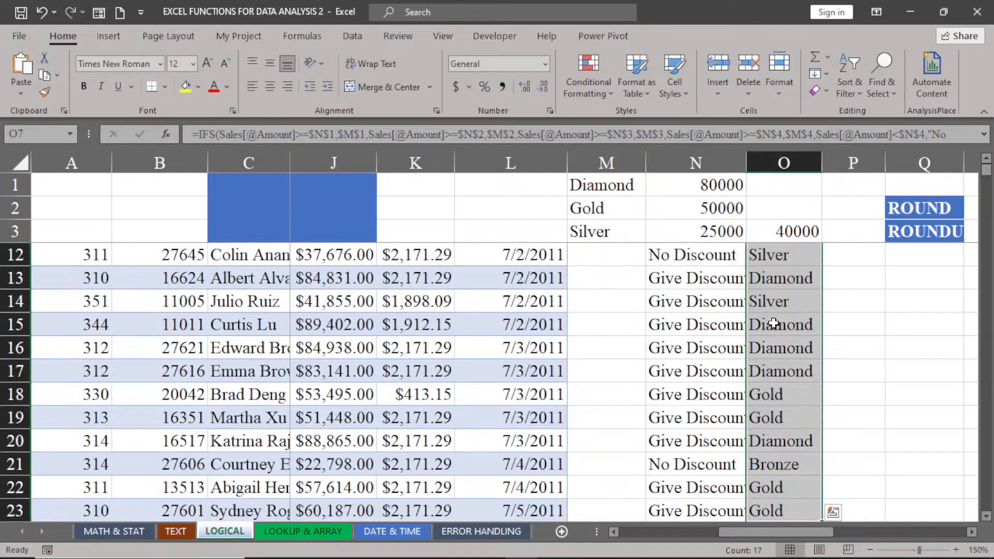
key(Delete)
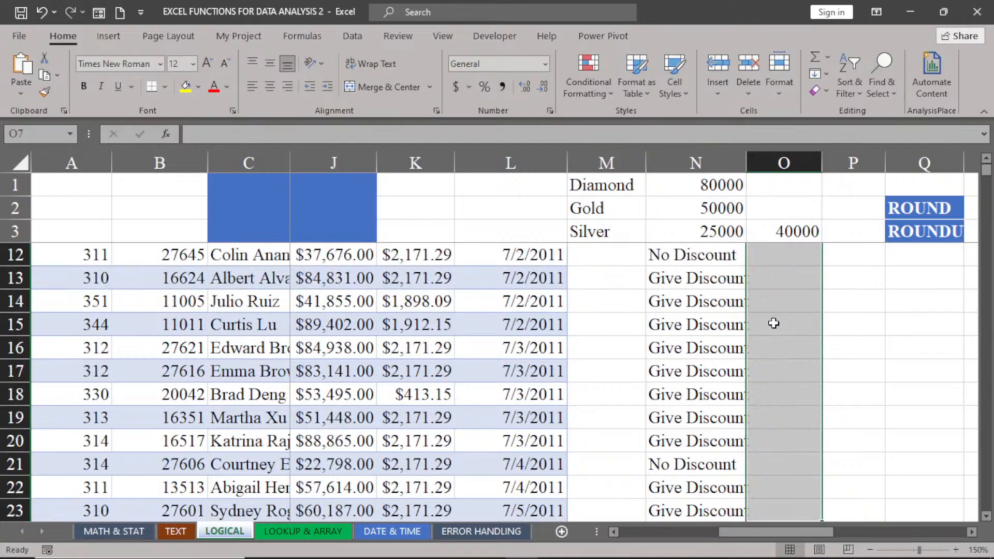
scroll(773, 323, up, 3)
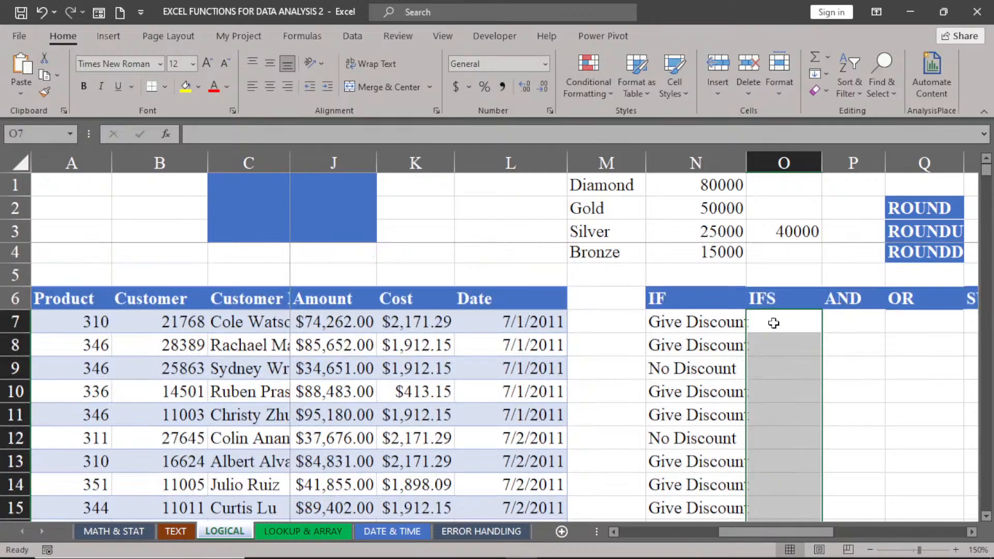
Step: Start an IFS formula in O7 whose first test checks whether the row's Amount is at least the Diamond threshold, $N$1
click(779, 329)
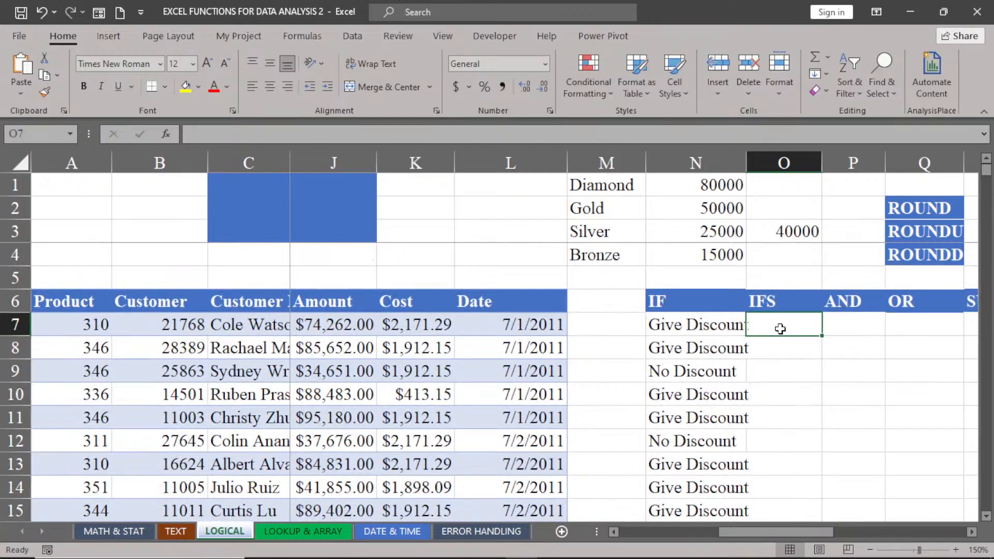
text(=if)
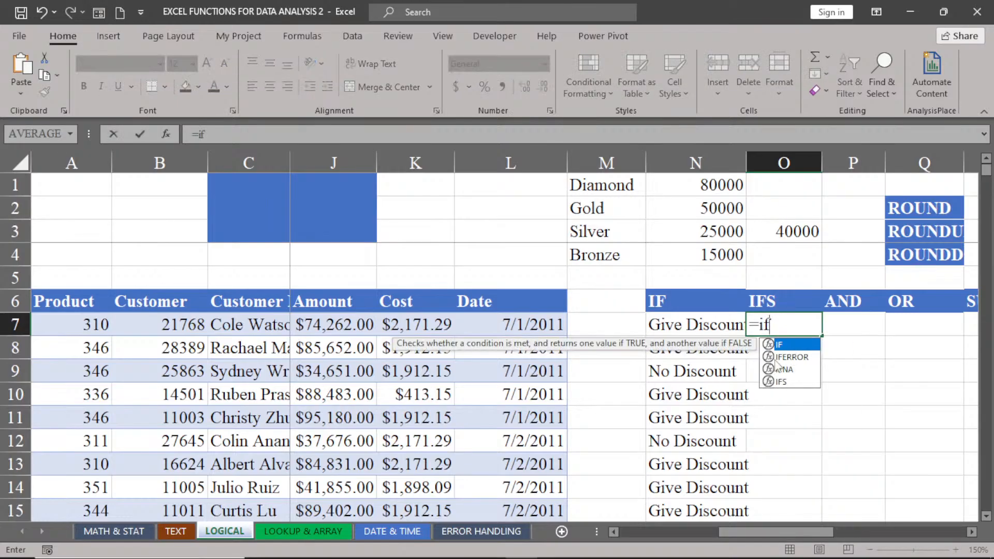
click(781, 383)
double_click(782, 383)
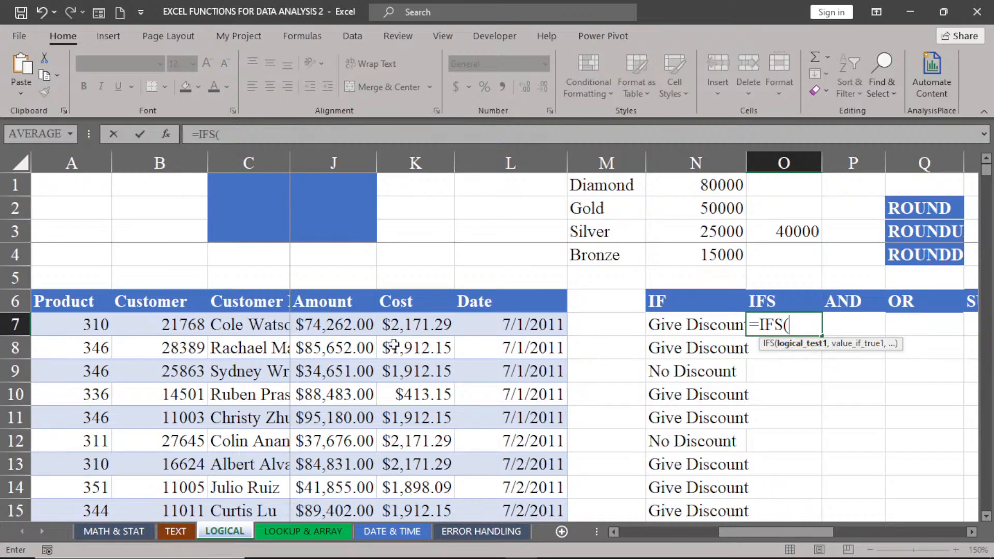
click(315, 324)
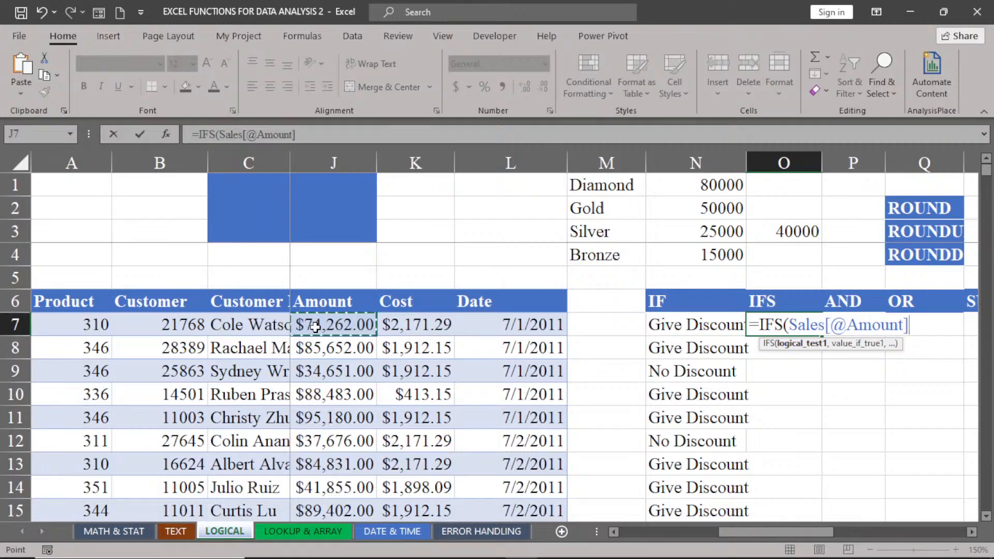
text(>)
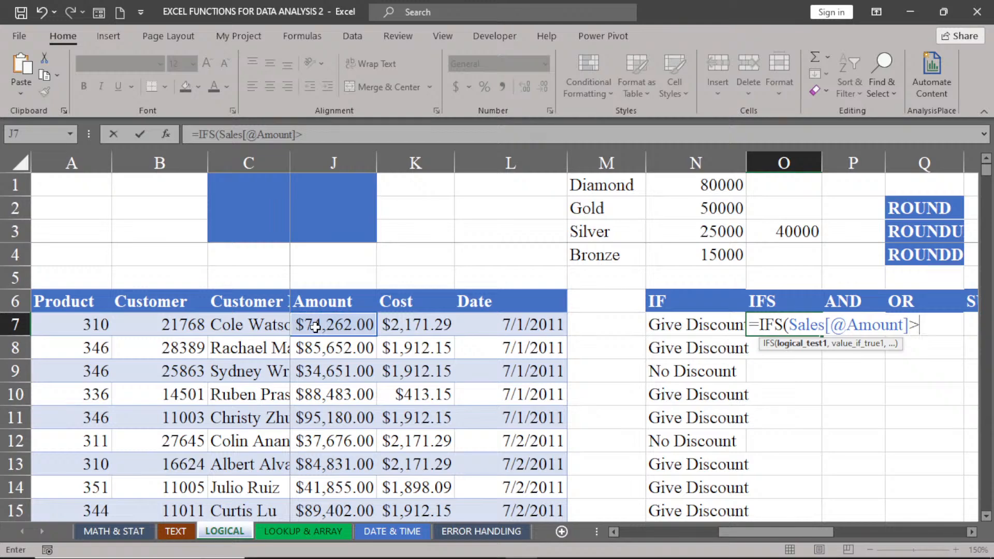
text(=)
click(716, 184)
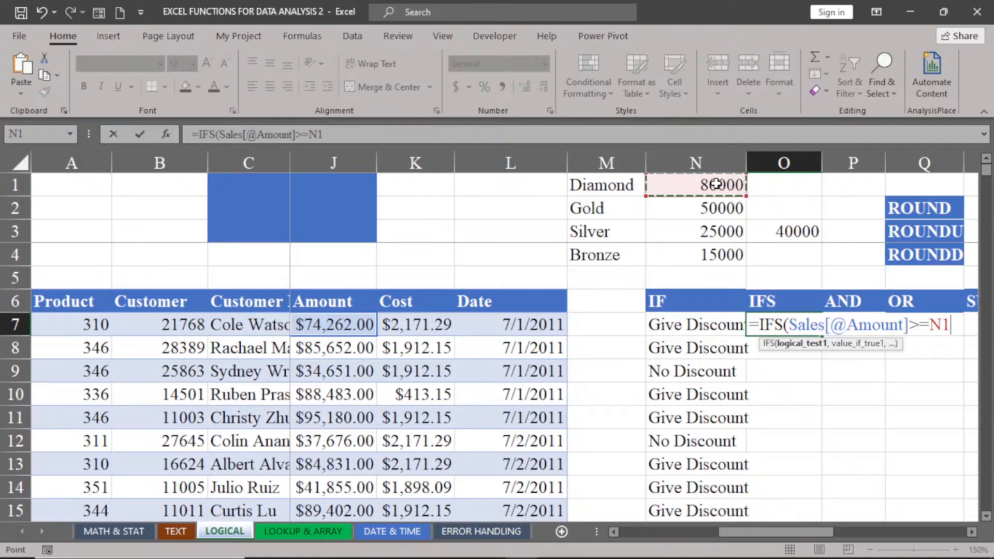
key(F4)
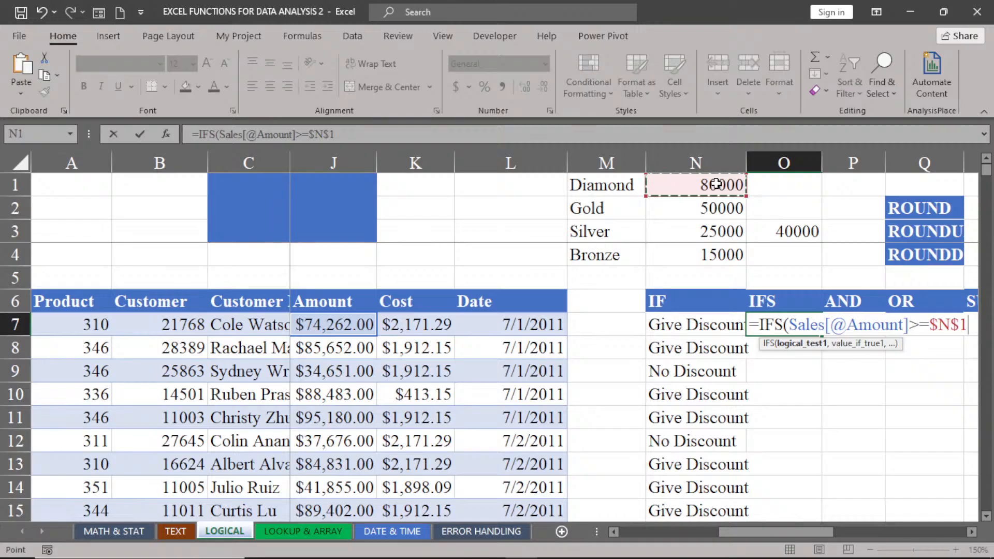
Step: Make the first IFS test return the Diamond label through the absolute reference $M$1
text(,)
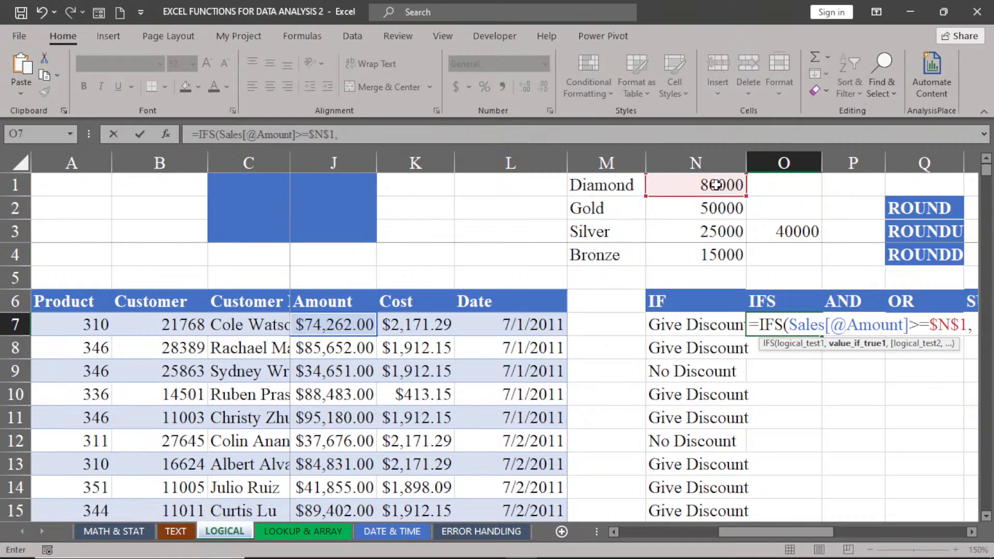
click(600, 185)
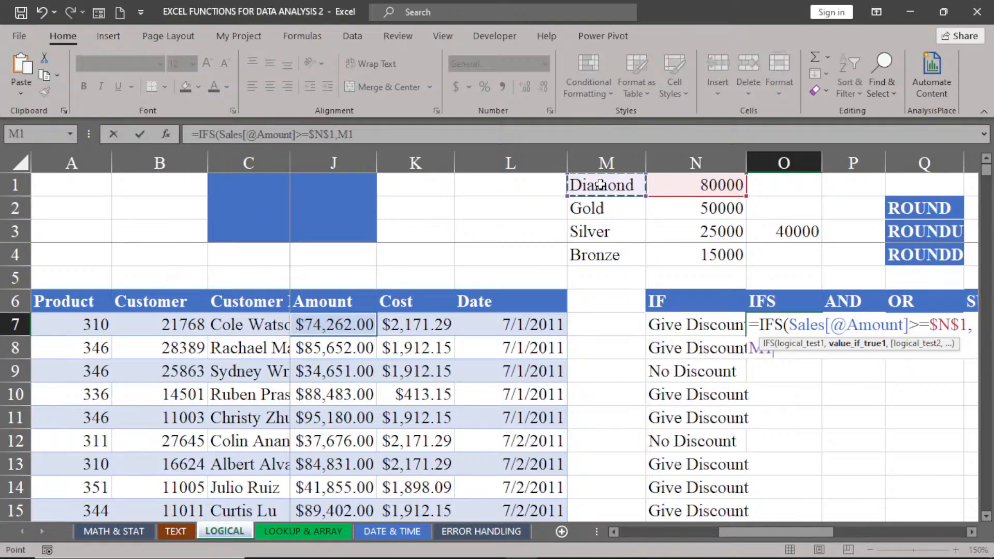
key(F4)
text(,)
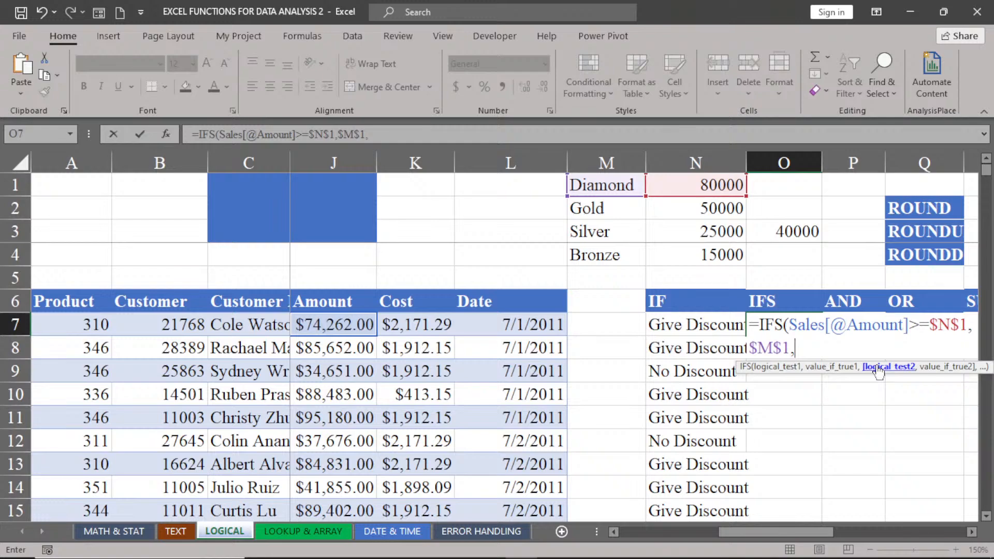
Step: Add a second IFS test for Amount >= $N$2 that returns the Gold label from $M$2
click(332, 324)
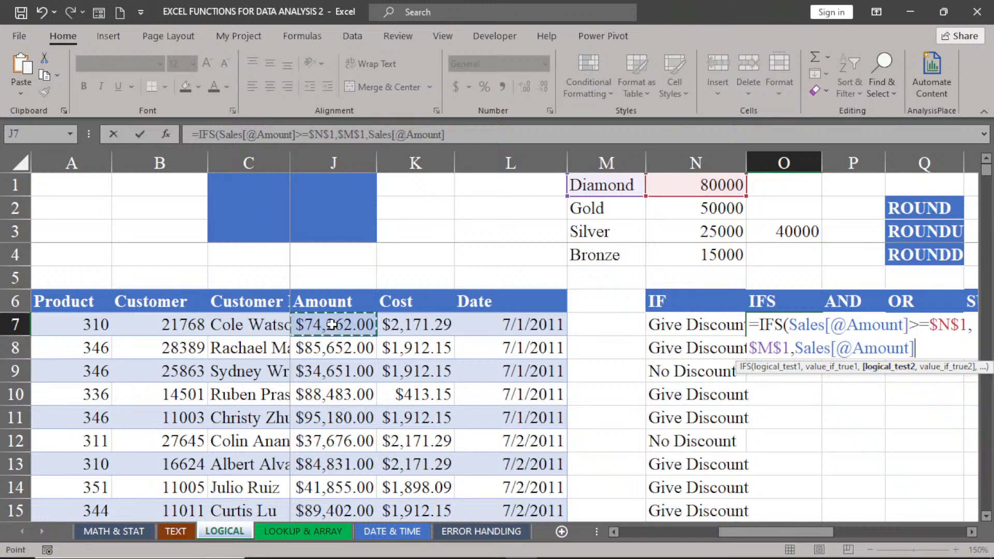
text(>=)
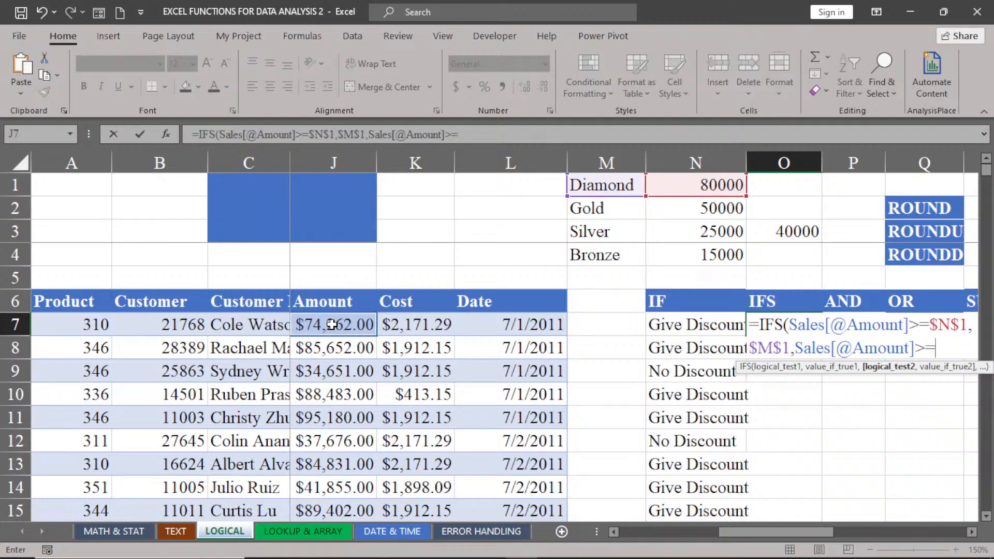
click(708, 209)
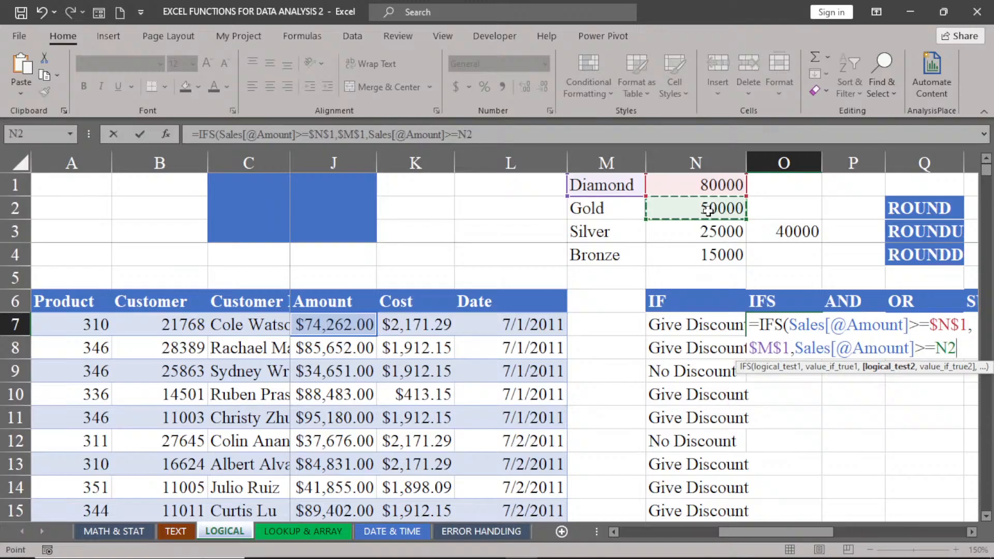
key(F4)
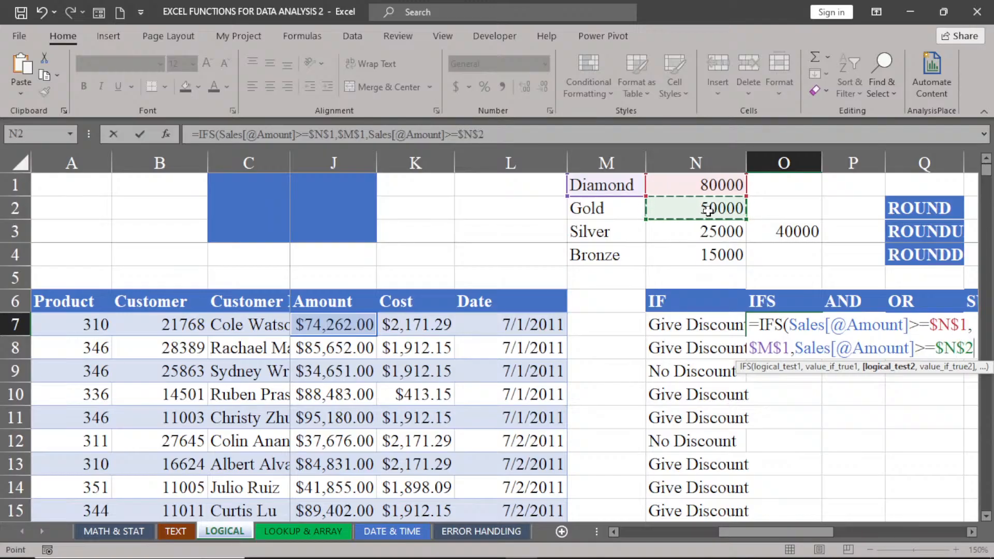
text(,)
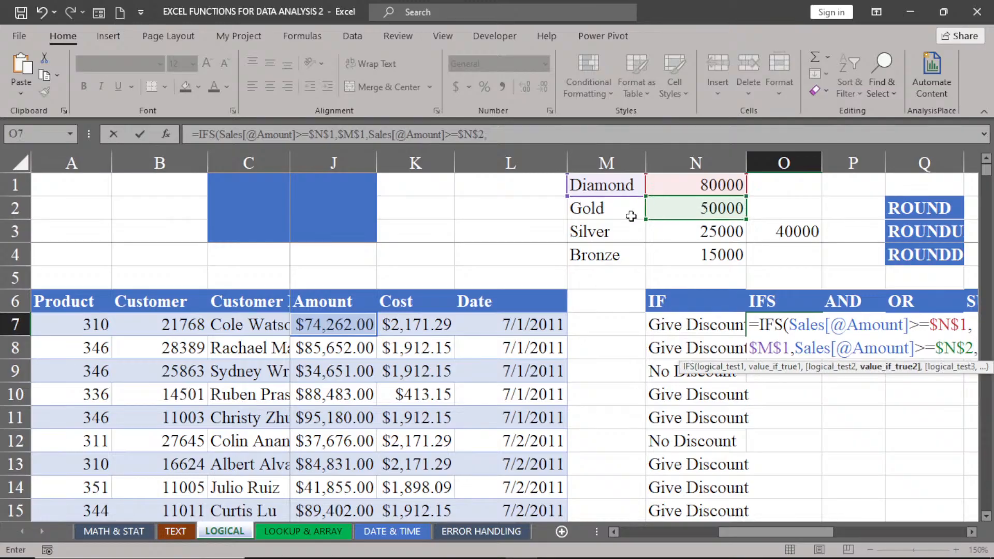
click(591, 211)
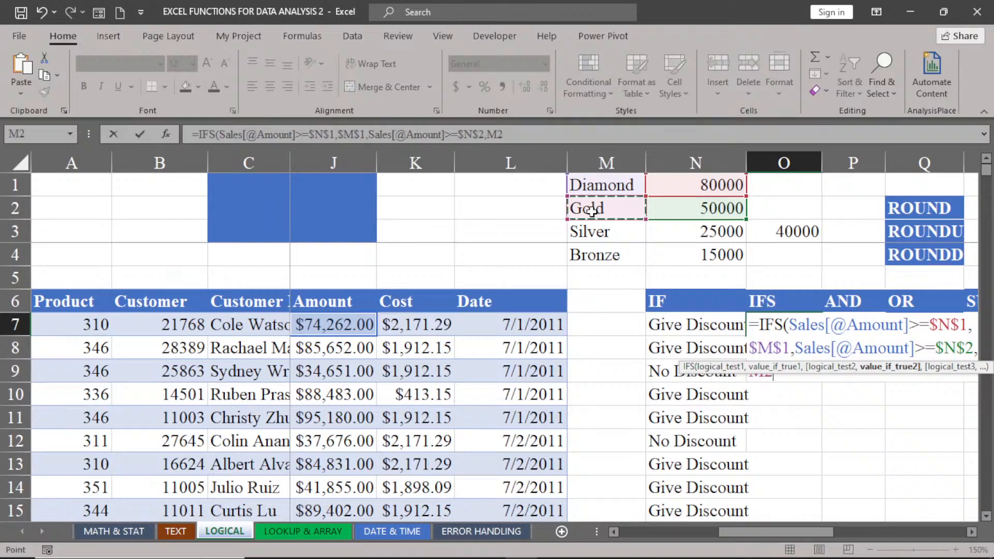
key(F4)
text(,)
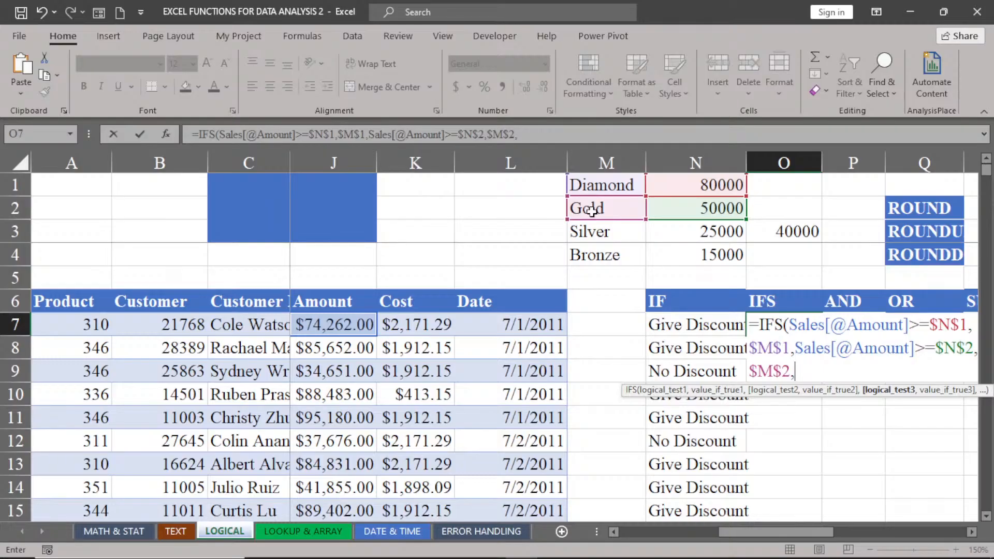
Step: Add a third IFS test for Amount >= $N$3 that returns the Silver label from $M$3
mouse_move(587, 558)
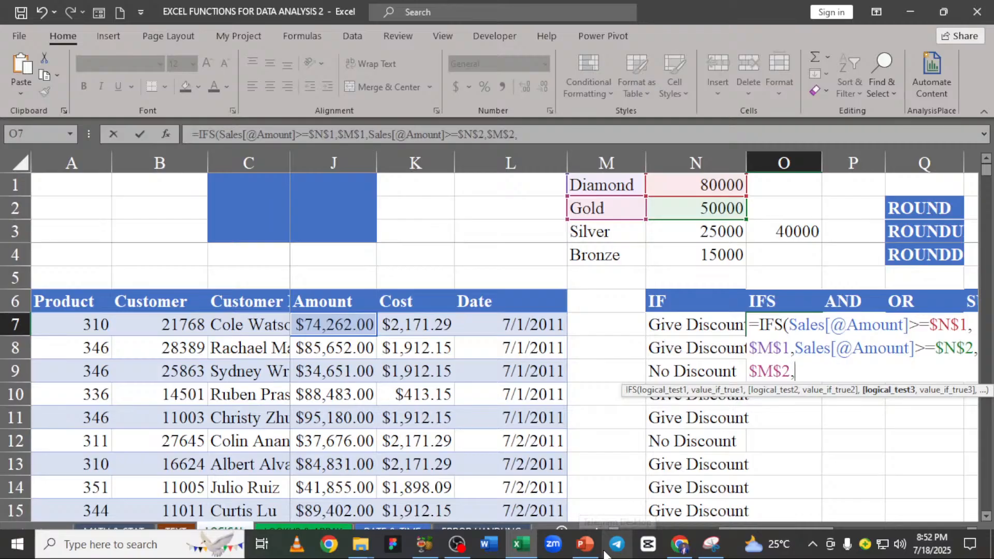
mouse_move(585, 544)
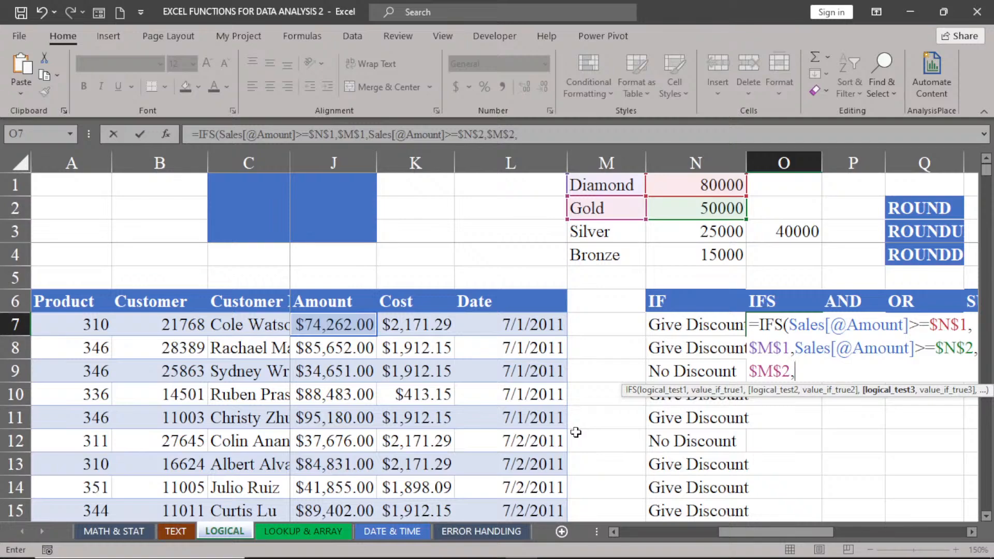
click(328, 324)
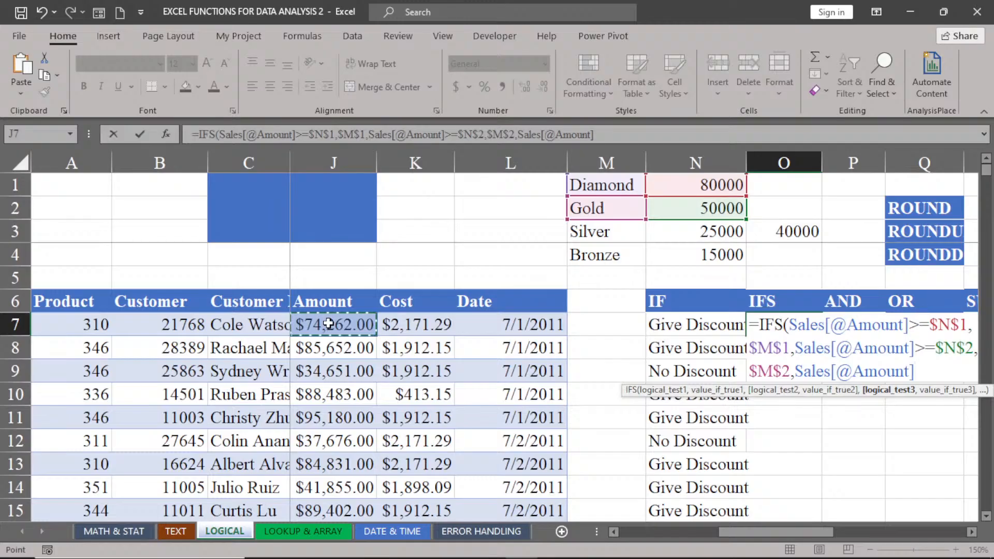
text(>=)
click(687, 234)
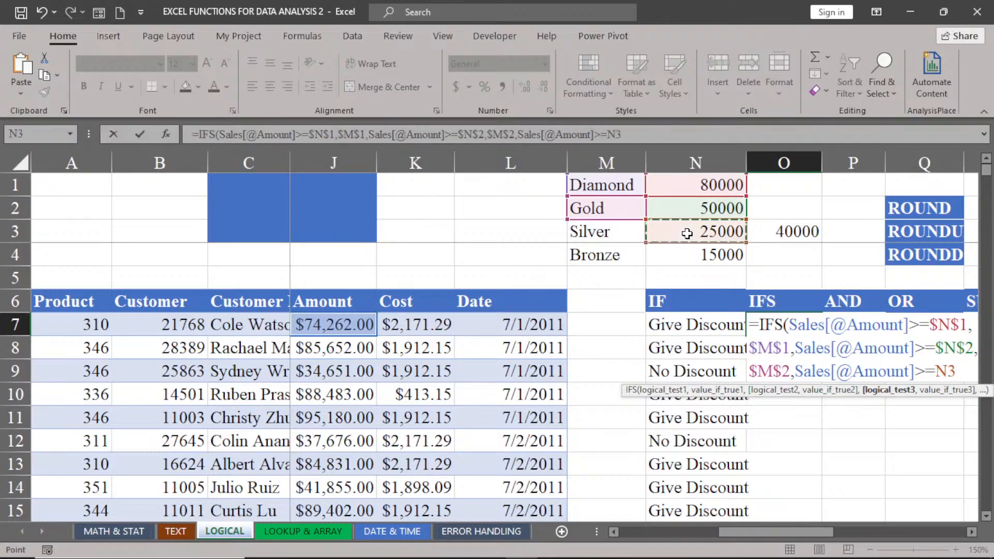
key(F4)
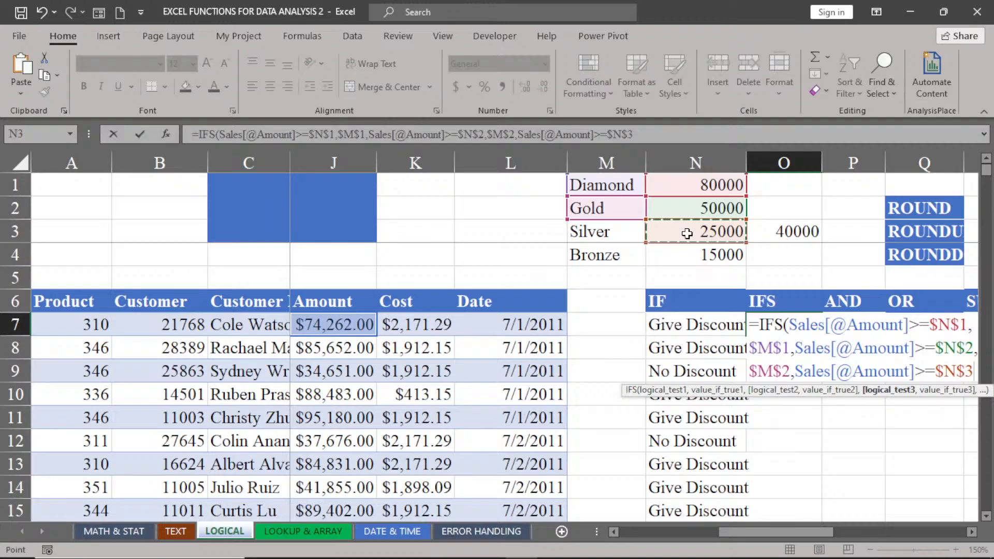
text(,)
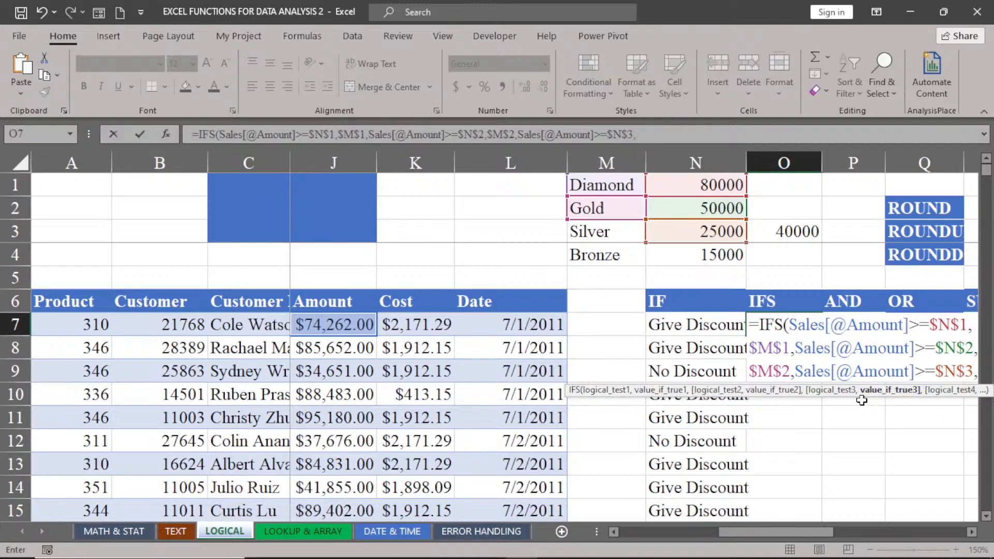
click(608, 232)
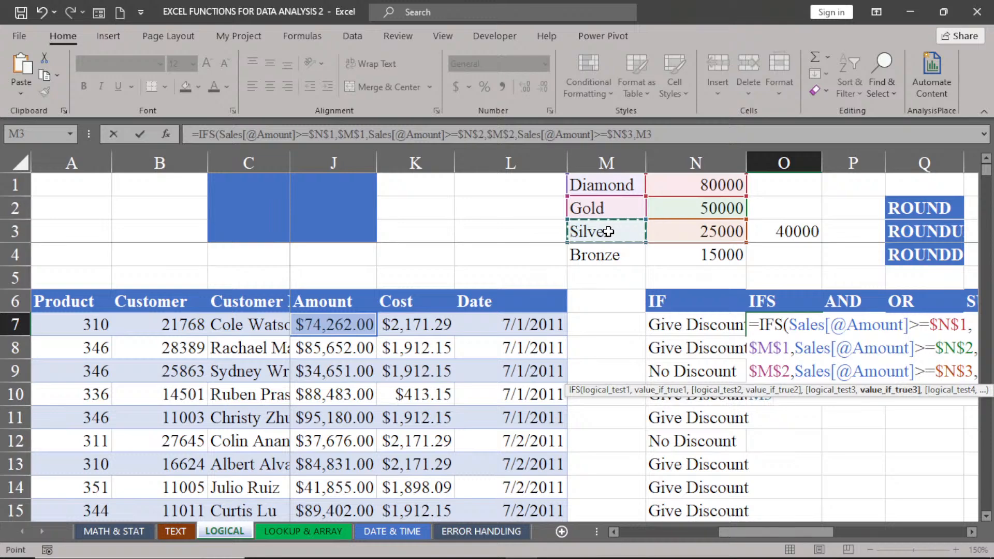
key(F4)
text(,)
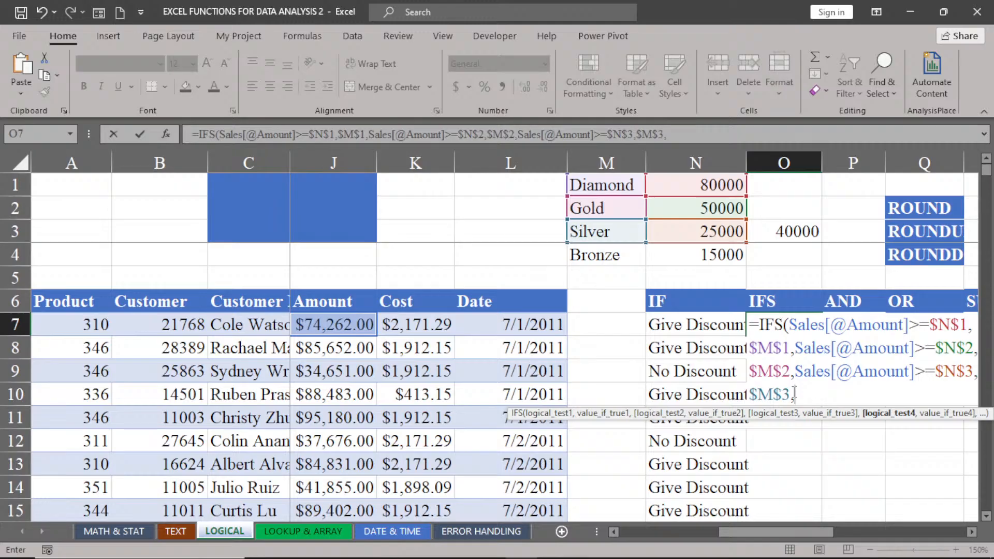
Step: Add a fourth IFS test for Amount >= $N$4 that returns the Bronze label from $M$4
click(331, 326)
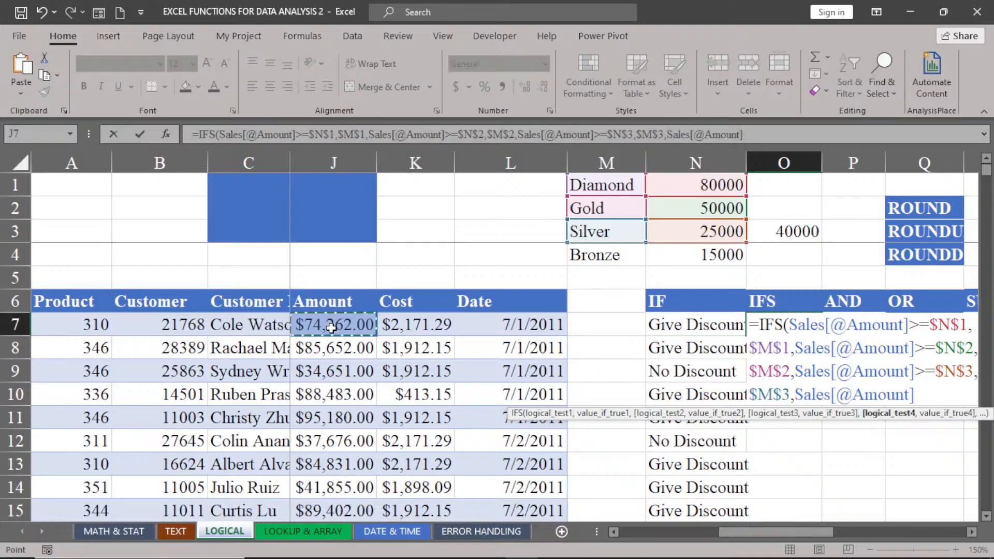
text(>=)
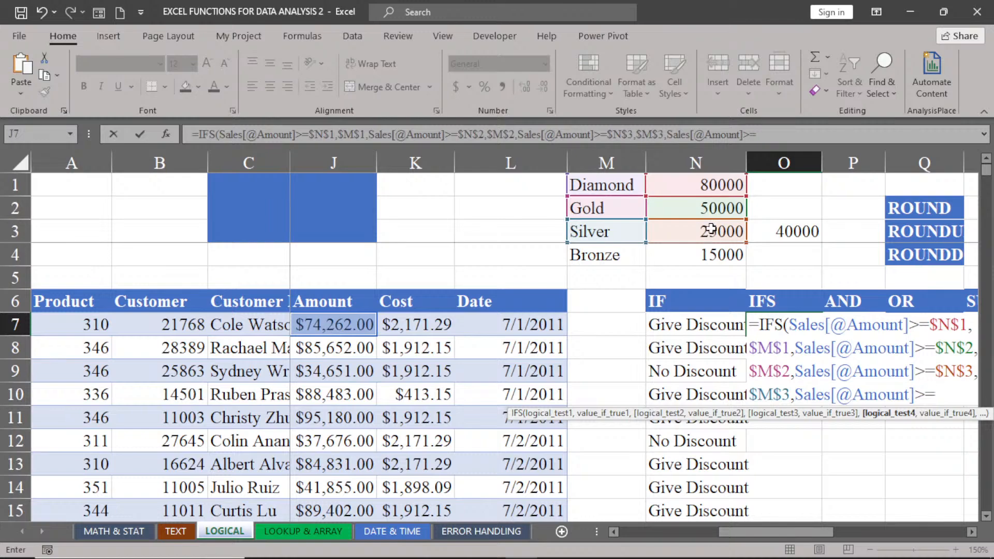
click(705, 255)
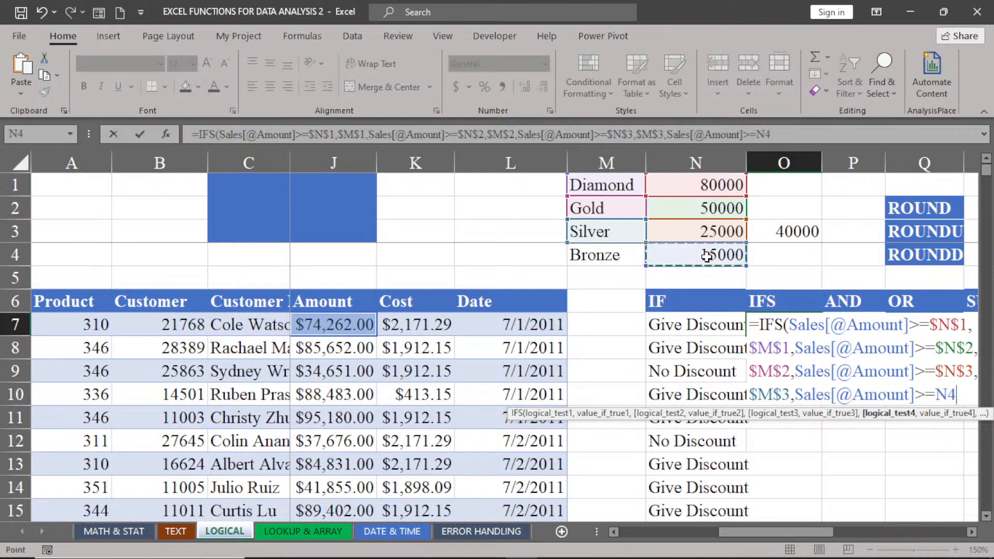
key(F4)
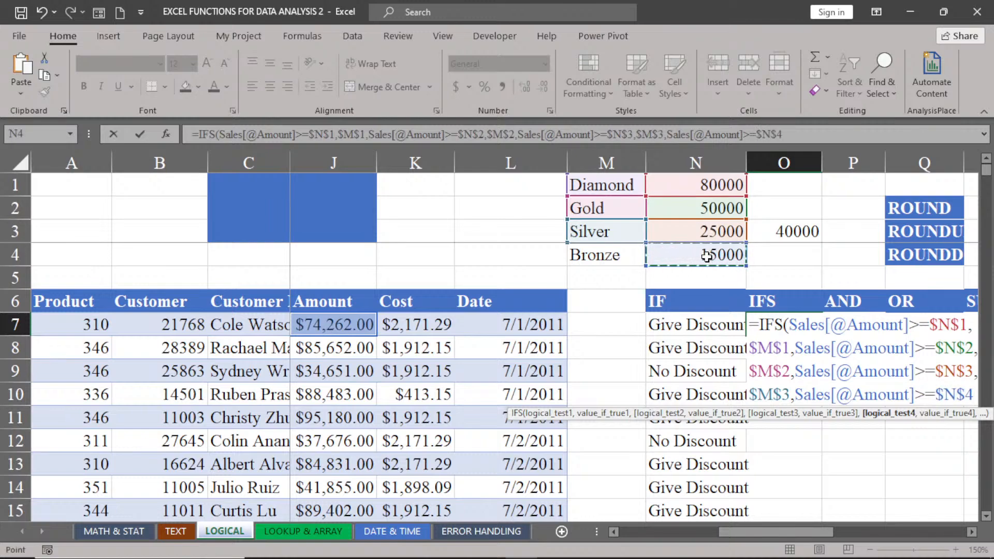
text(,)
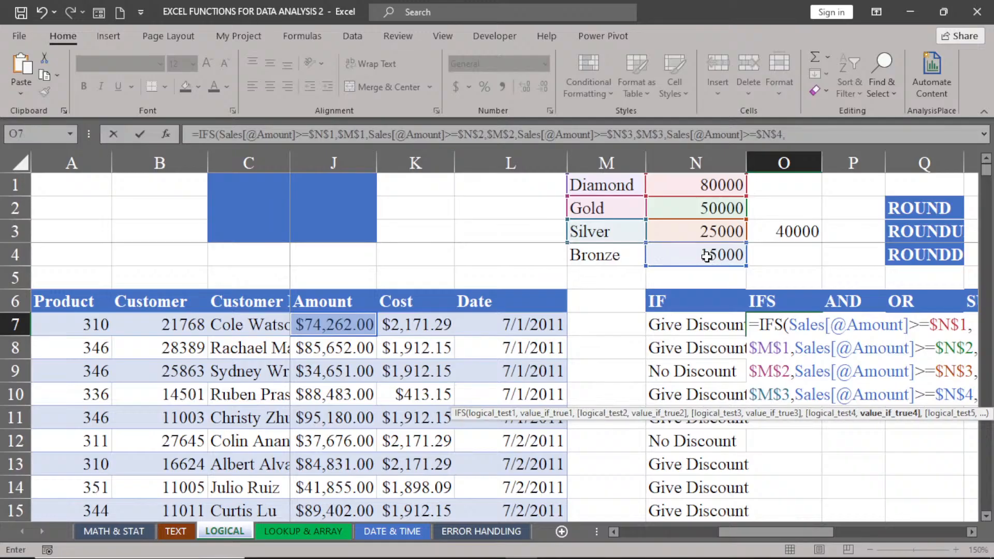
click(604, 255)
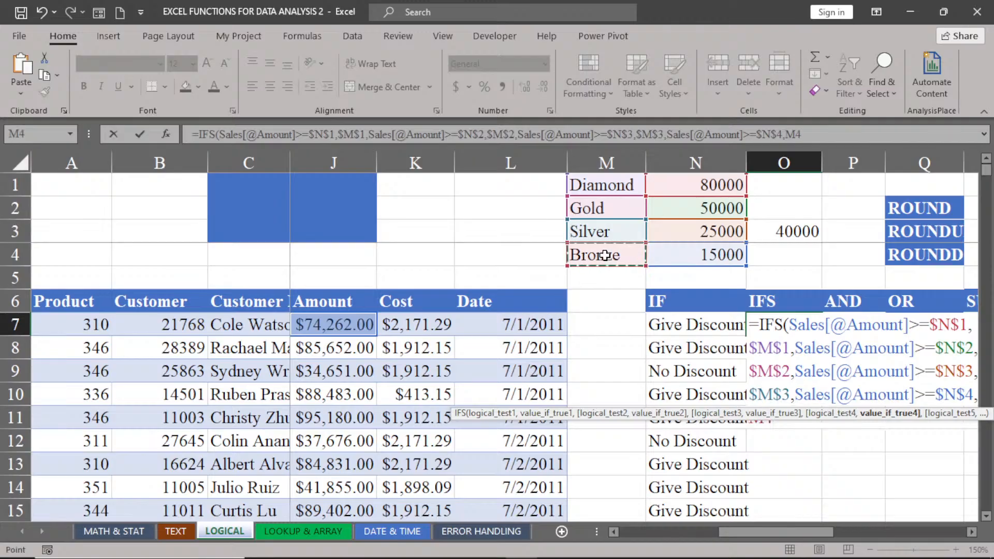
key(F4)
text(,)
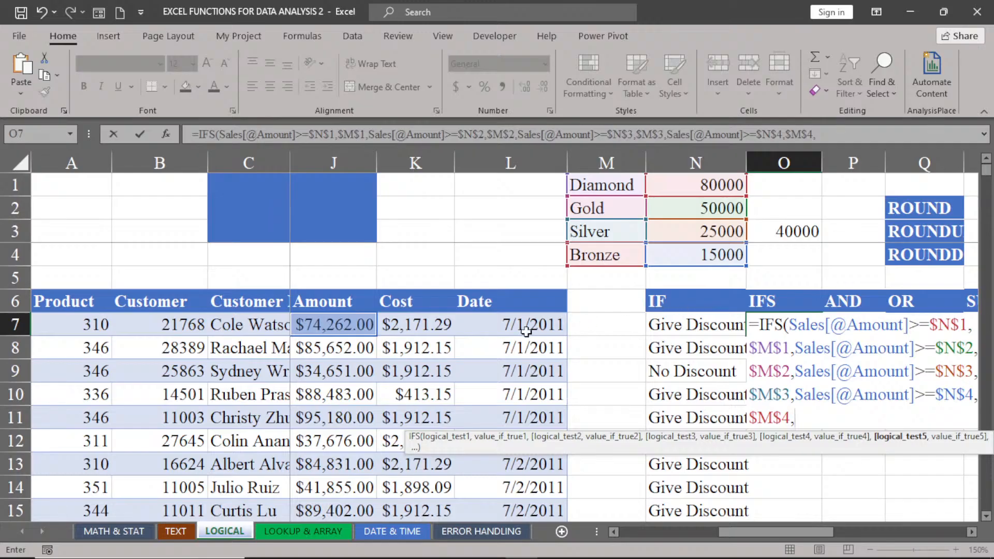
Step: Add a fifth IFS test for Amount < $N$4 to cover amounts below the Bronze threshold
click(329, 325)
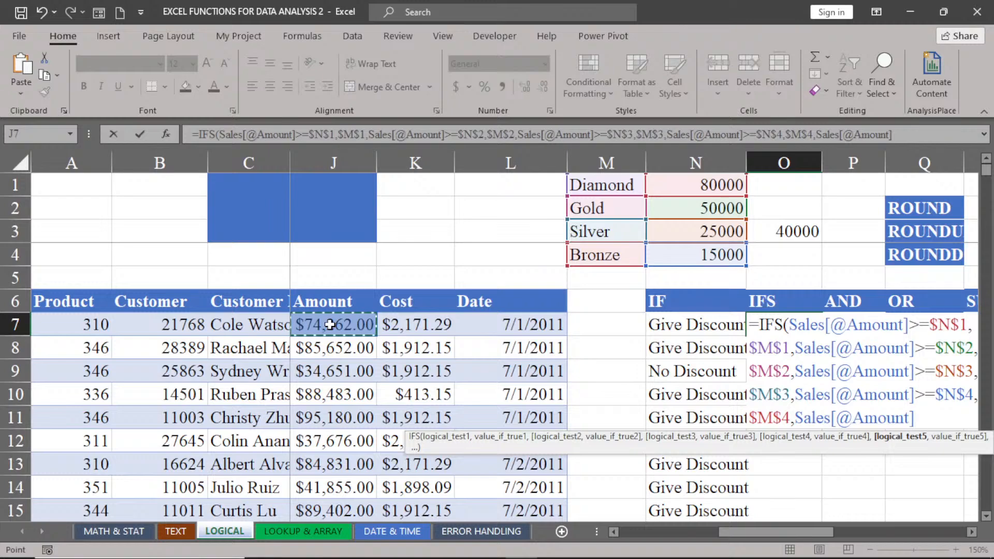
text(<)
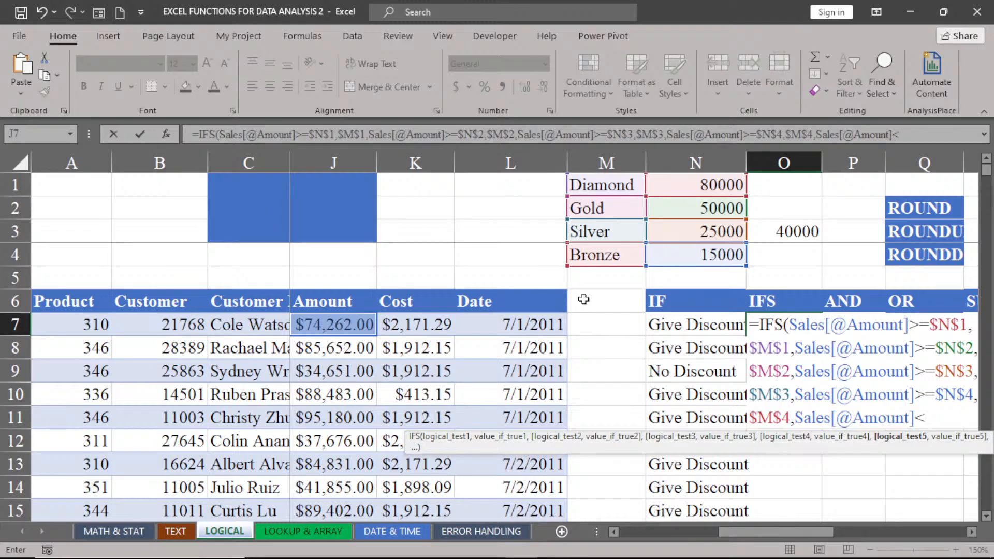
click(674, 256)
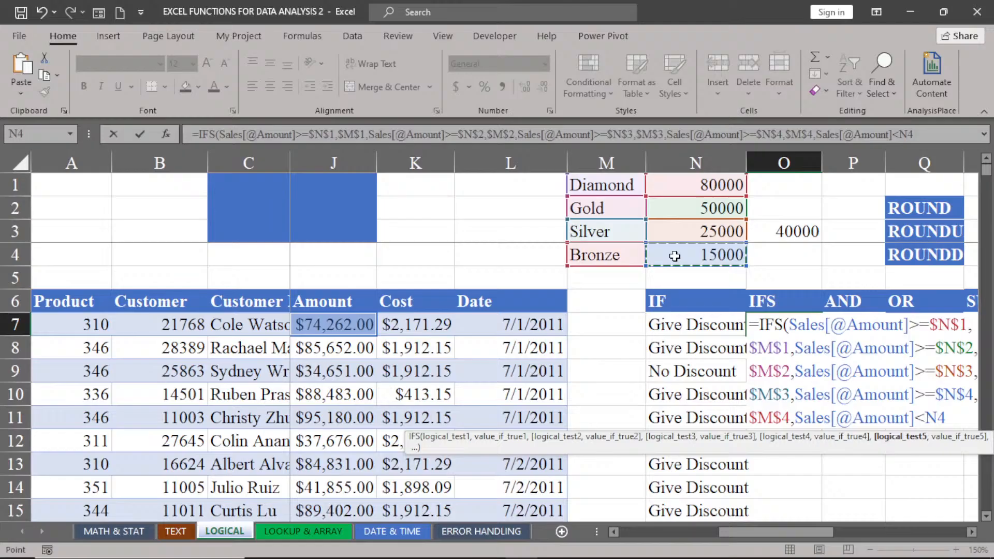
key(F4)
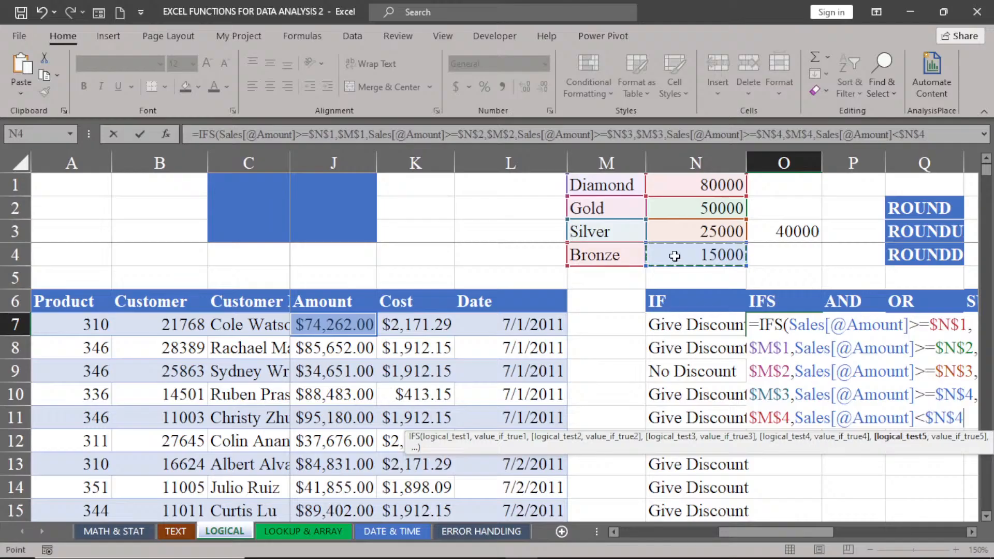
text(,)
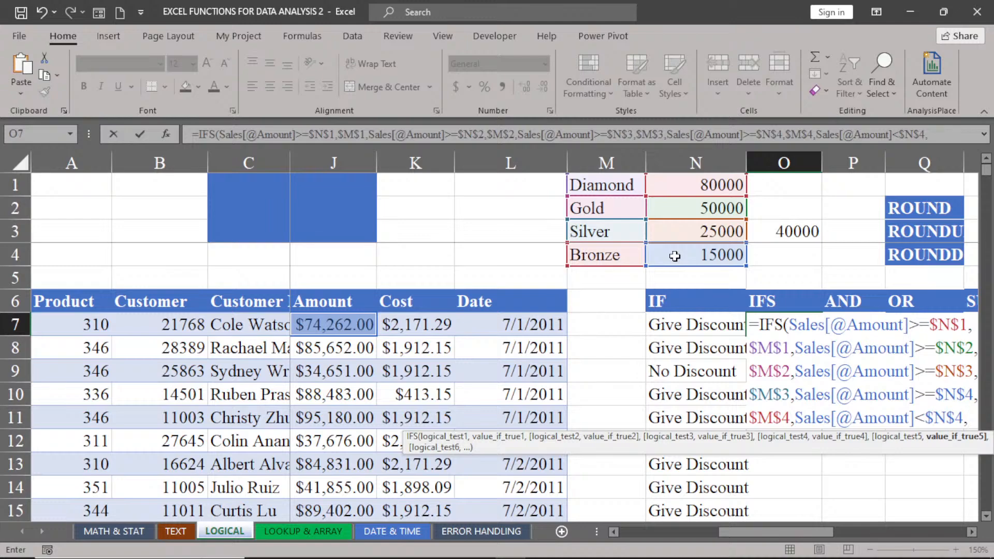
Step: Make the fifth IFS test return the text "No Status" and complete the formula in O7
text("No)
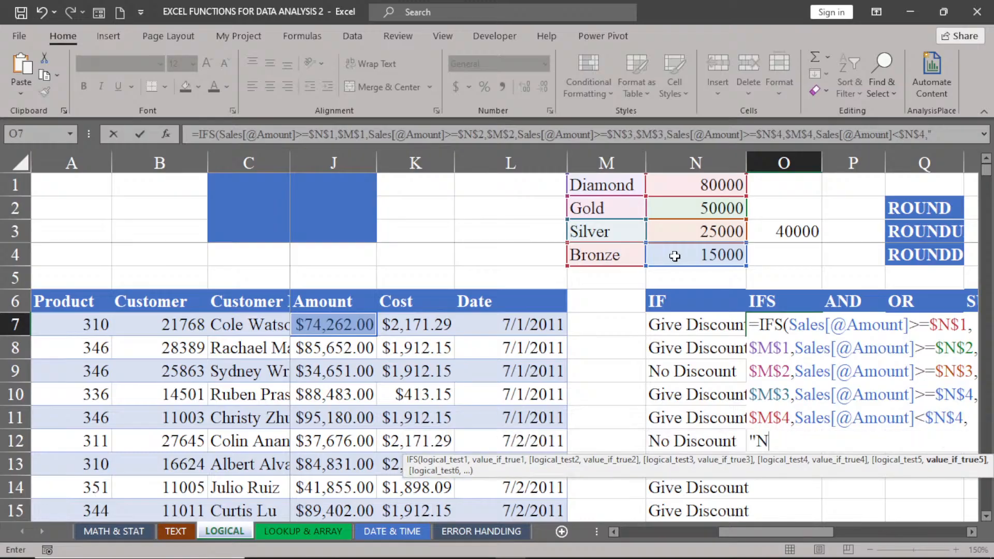
text( Status)
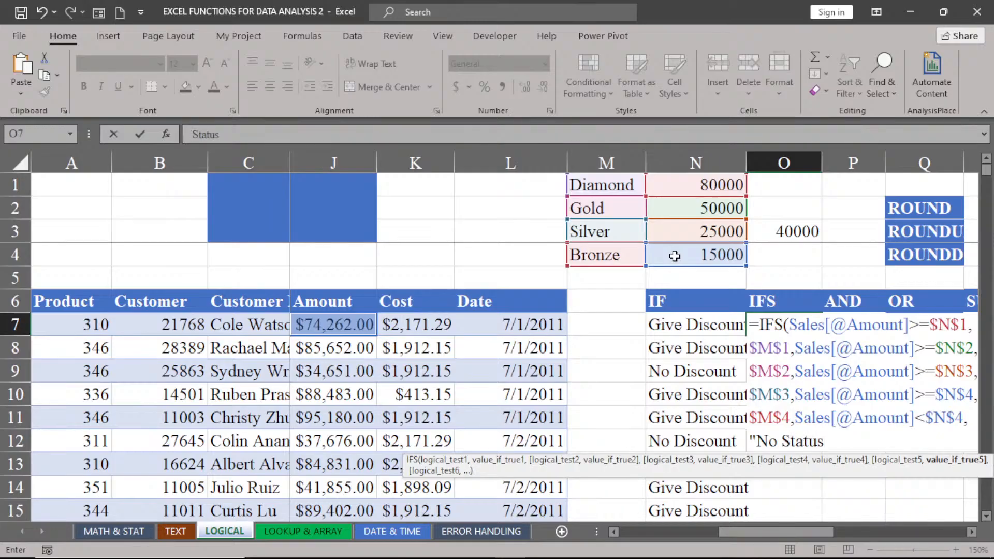
text(")
click(971, 531)
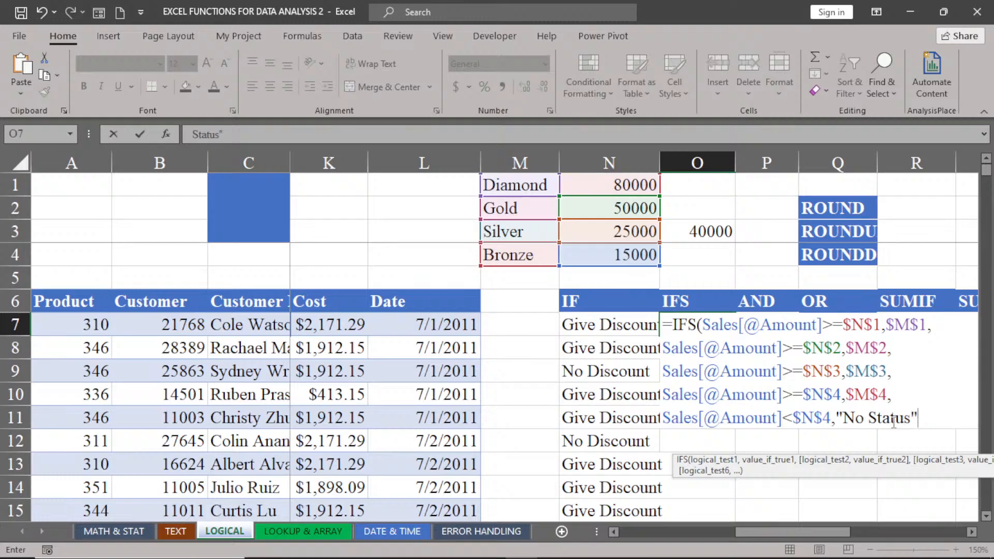
key(Return)
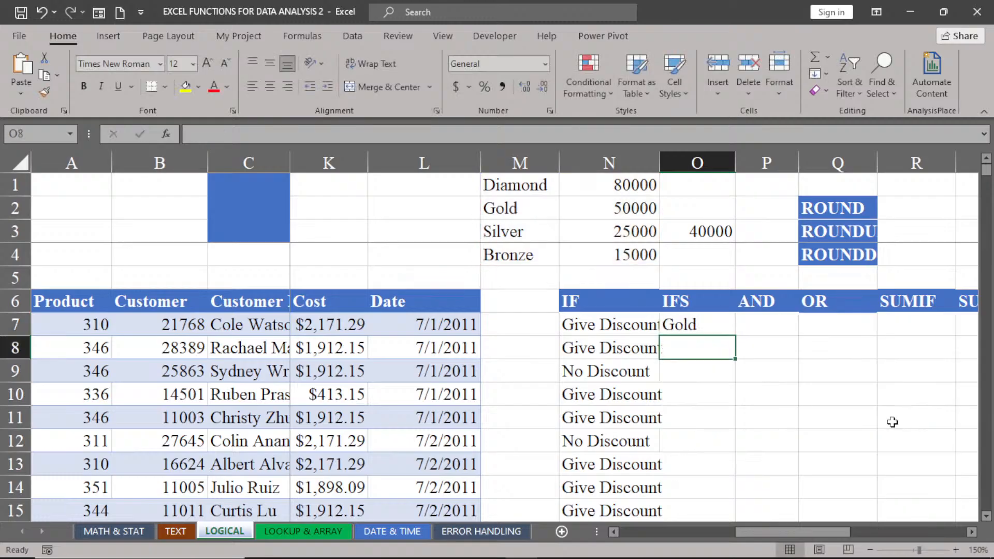
Step: Check the O7 tier against its Amount in J7, and fill the IFS formula down through O23
click(706, 330)
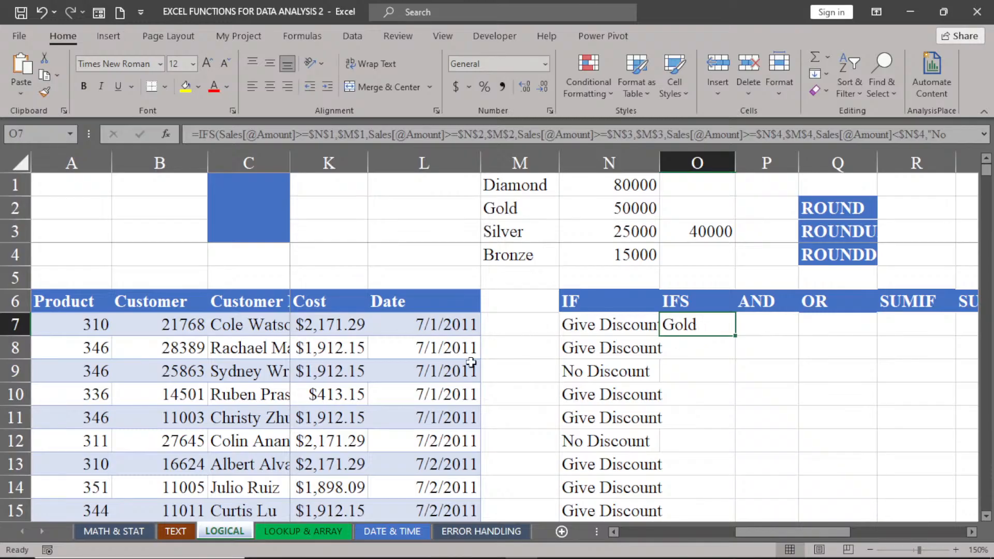
click(612, 532)
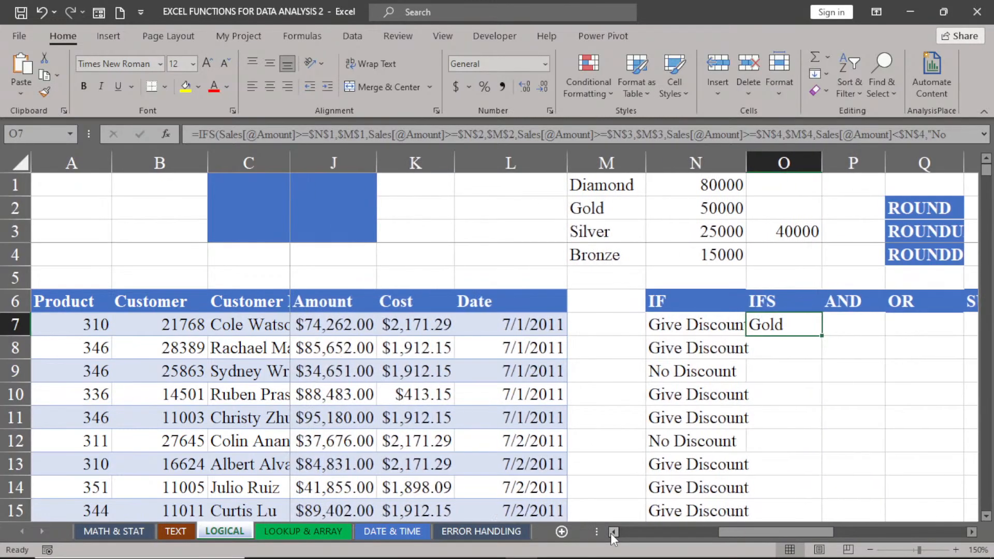
click(325, 326)
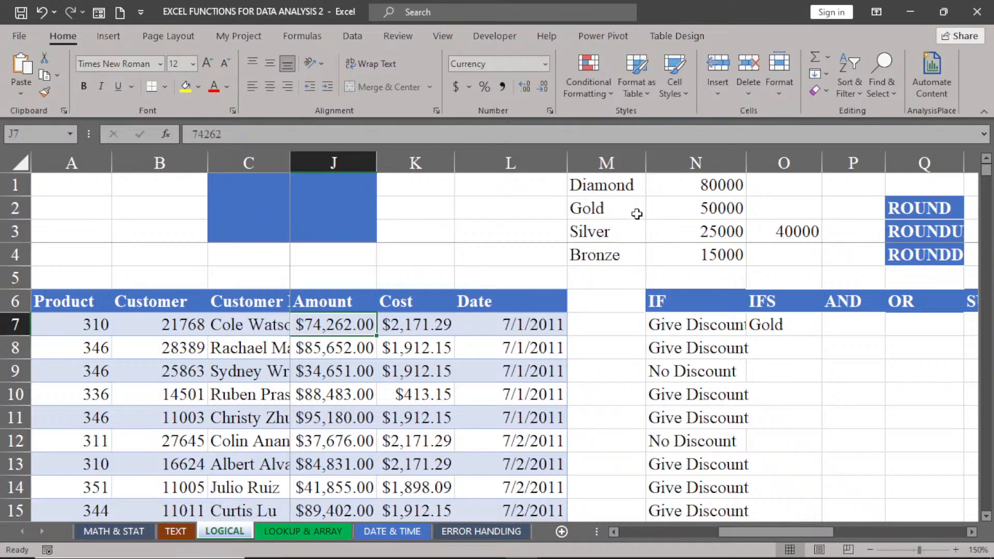
click(802, 324)
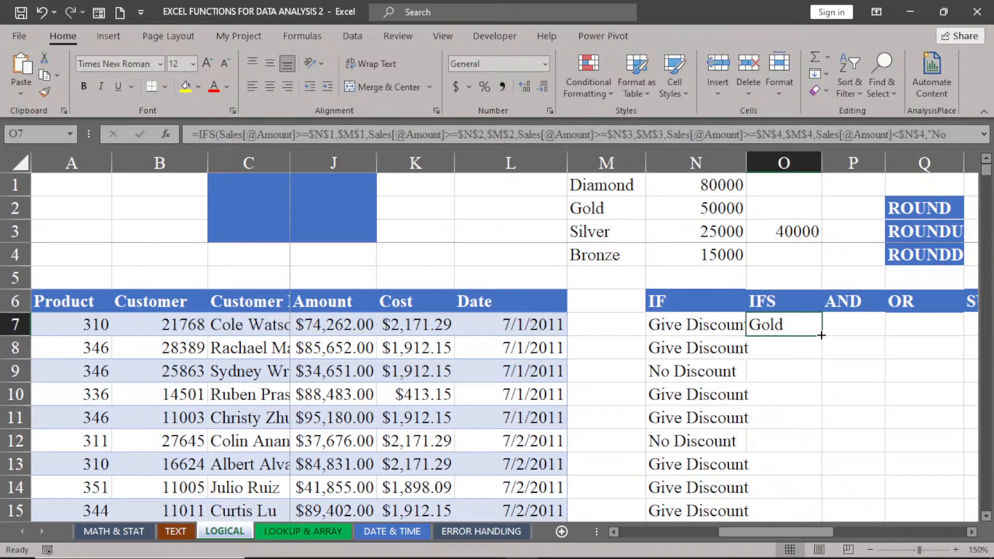
double_click(821, 335)
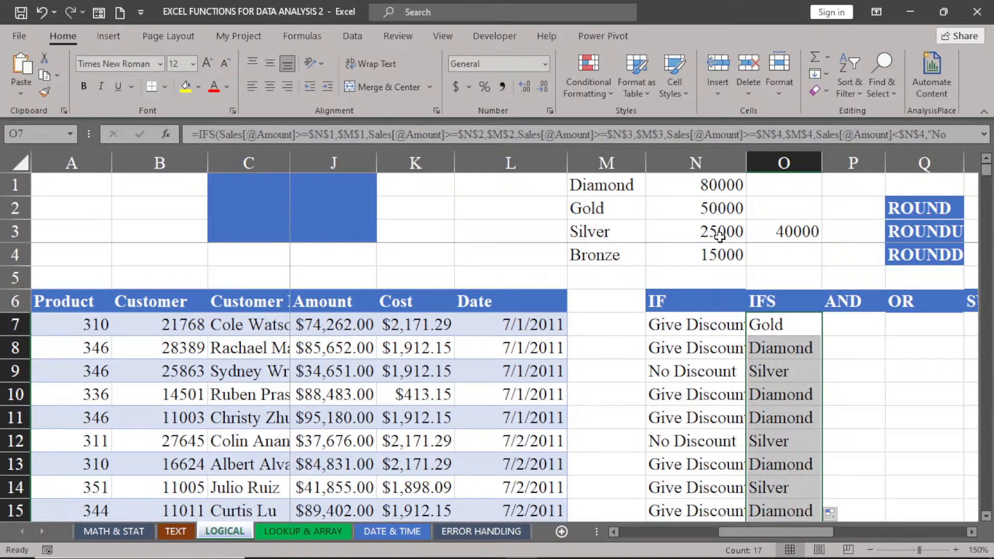
Step: Examine the filled IFS tiers against the corresponding amounts down to row 23
click(986, 516)
click(986, 517)
click(986, 516)
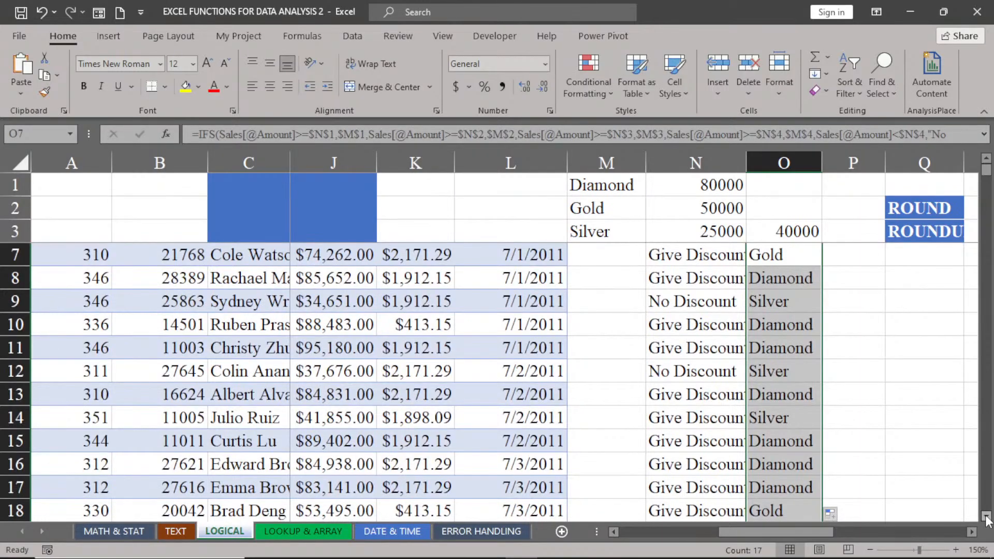
click(987, 517)
click(987, 517)
click(987, 517)
click(986, 517)
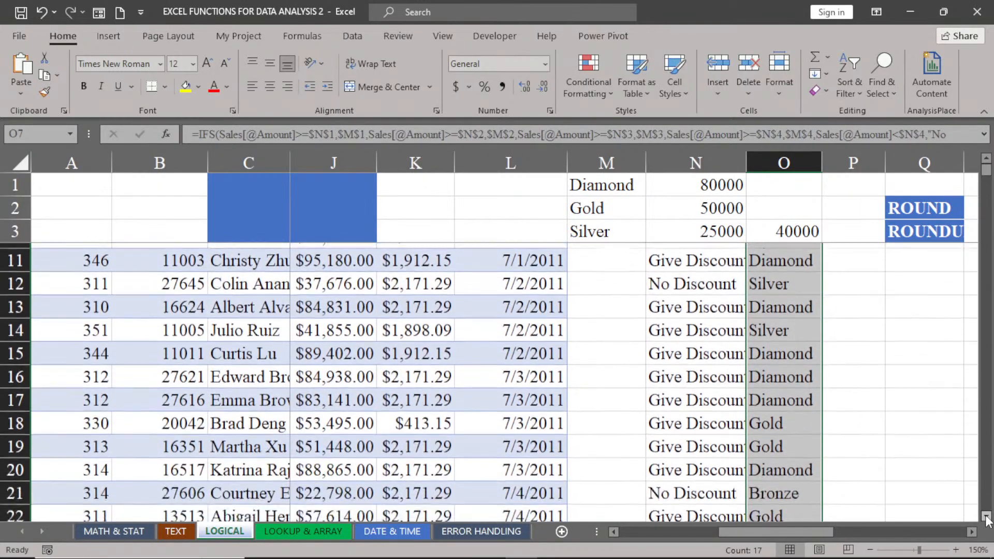
click(986, 517)
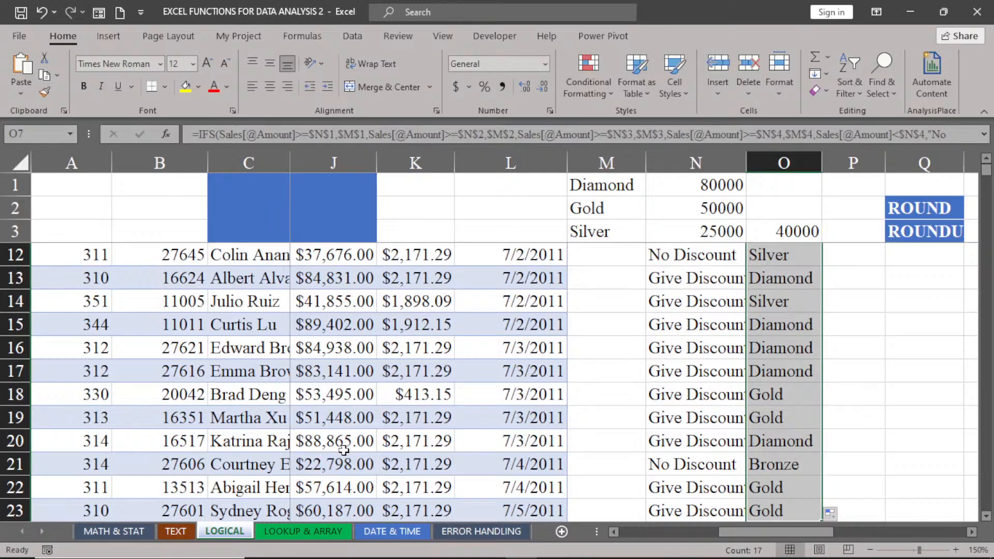
click(986, 515)
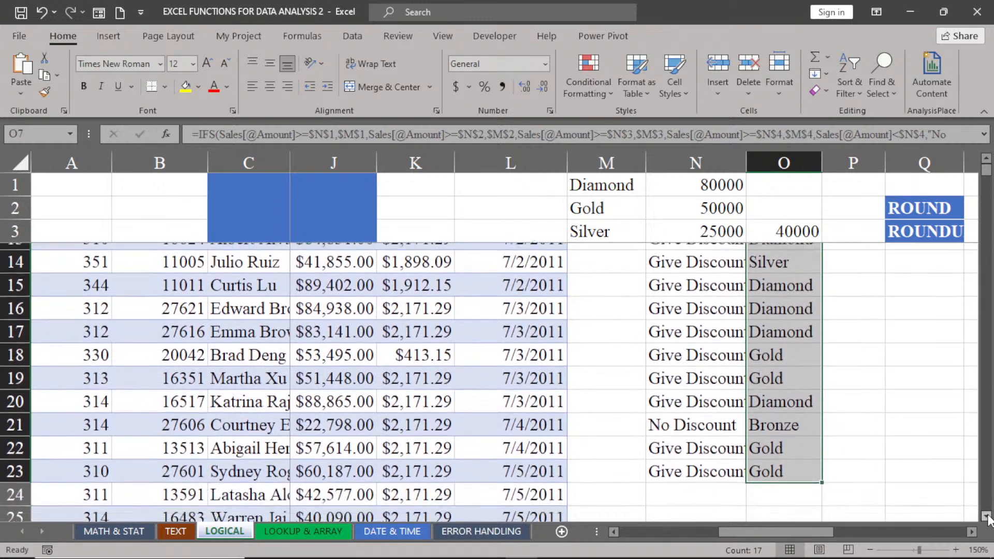
click(986, 515)
click(986, 515)
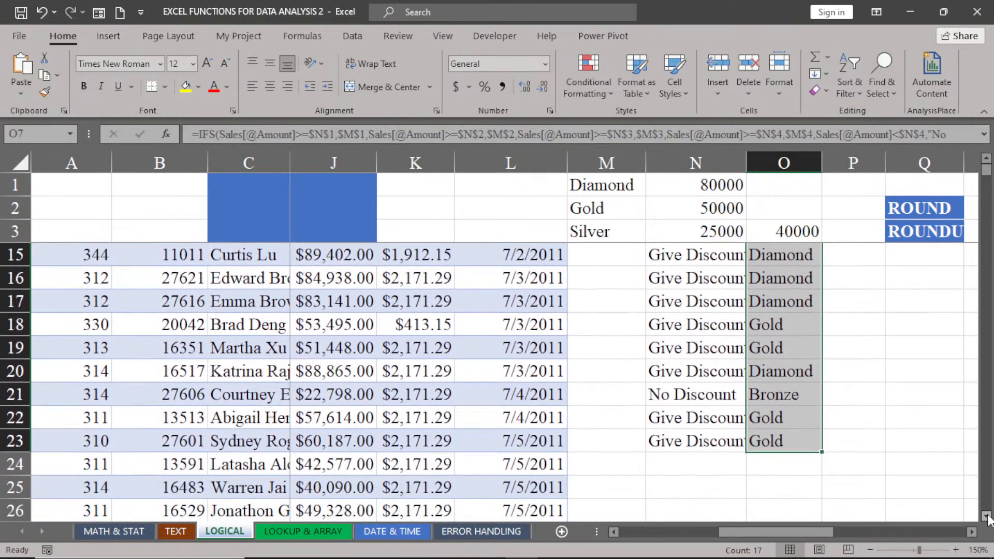
Step: Extend the IF formula from N23 down to row 35 and fill the IFS formula from O23 to the same row
click(694, 440)
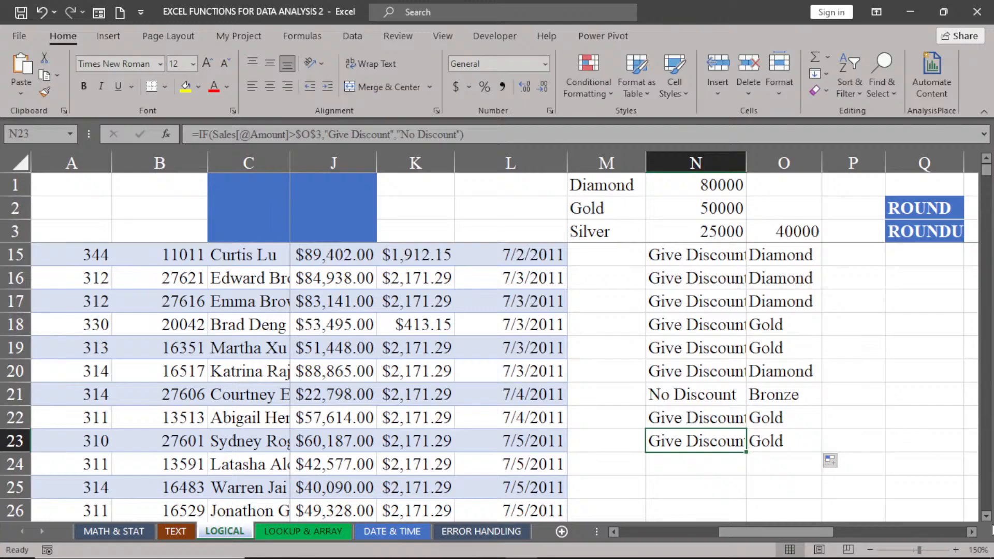
drag(744, 451, 744, 530)
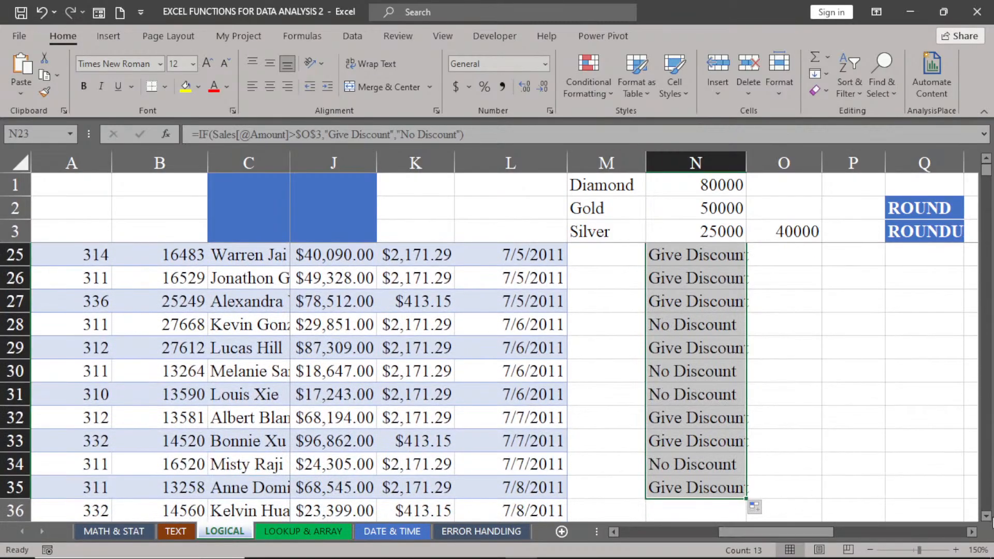
click(986, 158)
click(986, 163)
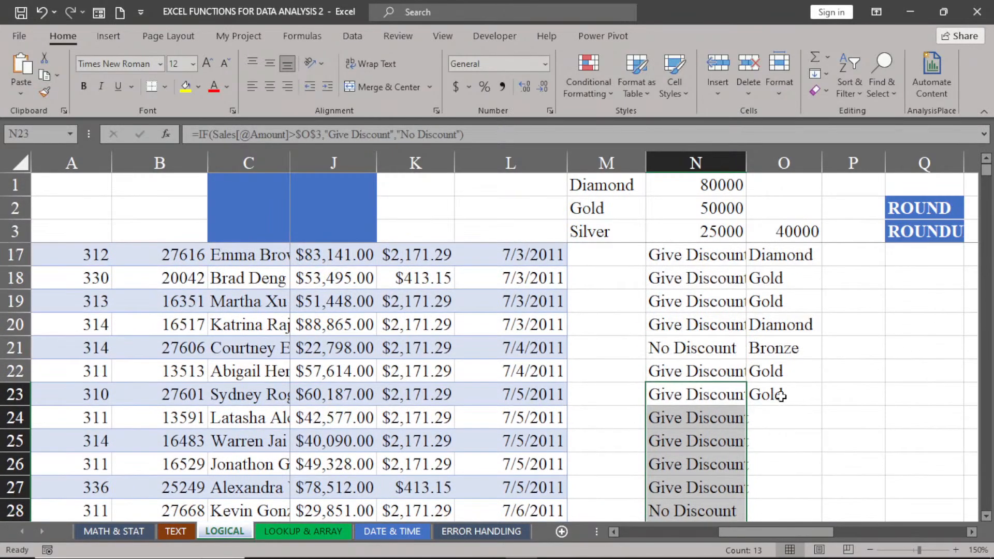
click(779, 395)
double_click(822, 406)
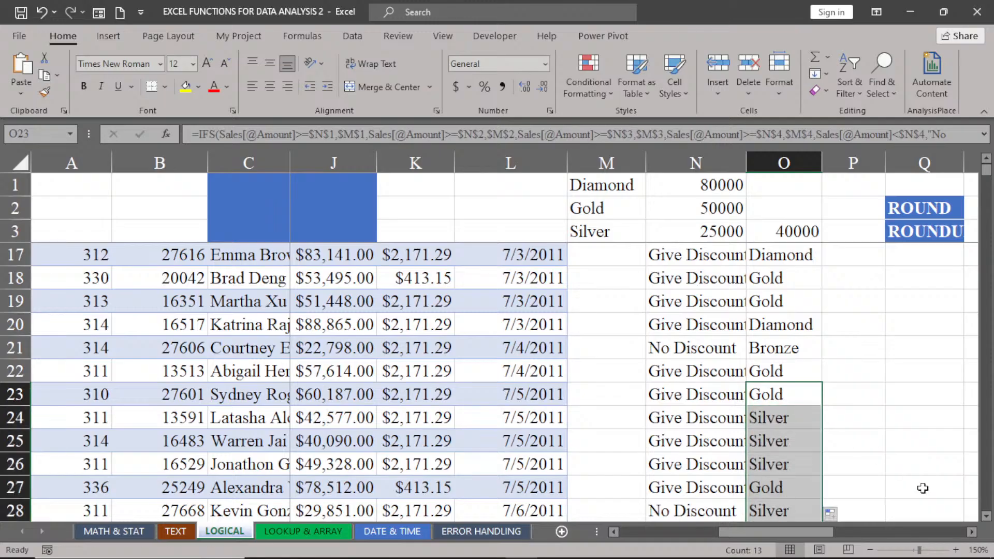
Step: Extend the IFS formula in column O from row 35 down to row 230
click(986, 516)
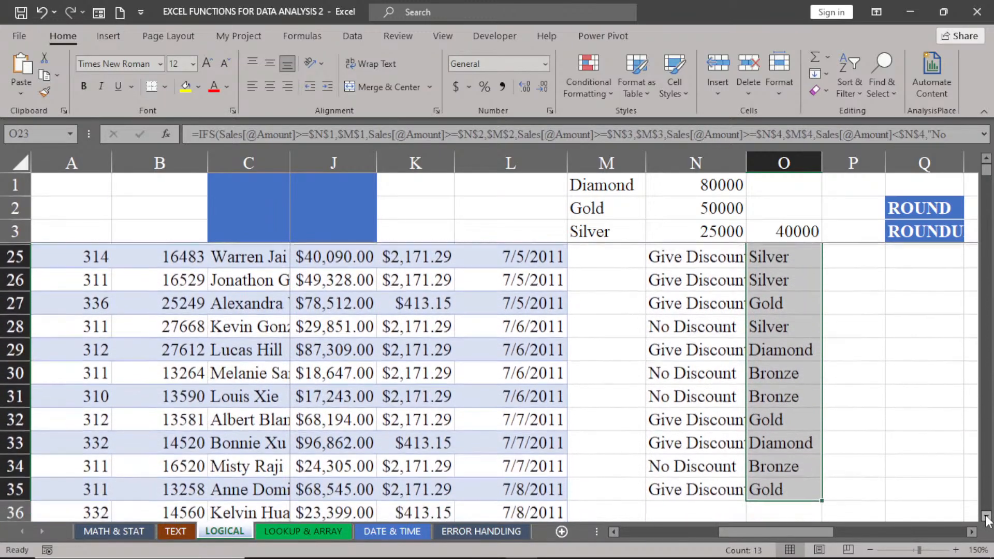
click(986, 517)
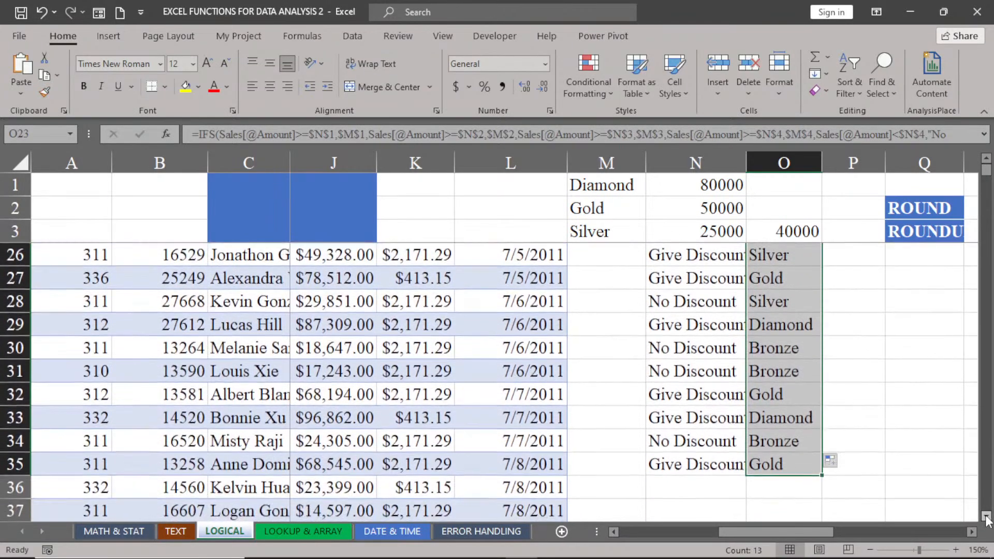
click(986, 517)
click(986, 517)
click(986, 516)
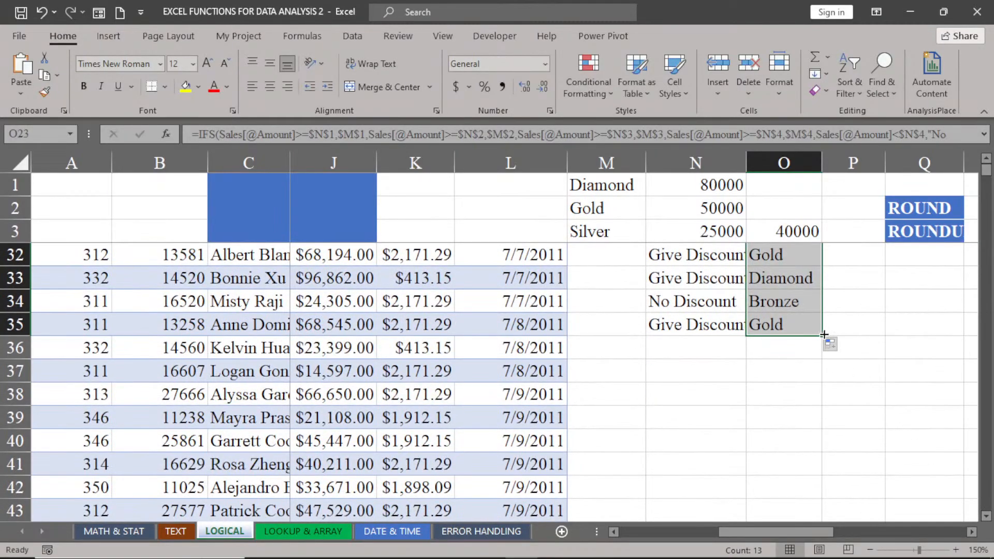
drag(823, 335, 821, 496)
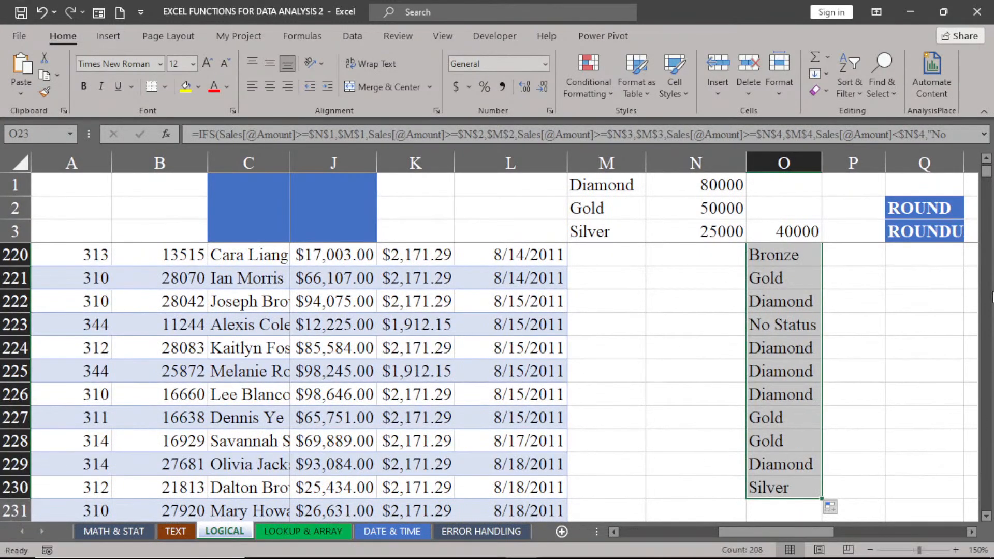
Step: Examine the extended IFS column for "No Status" rows, and compare the tier in O223 with its Amount in J223
click(986, 158)
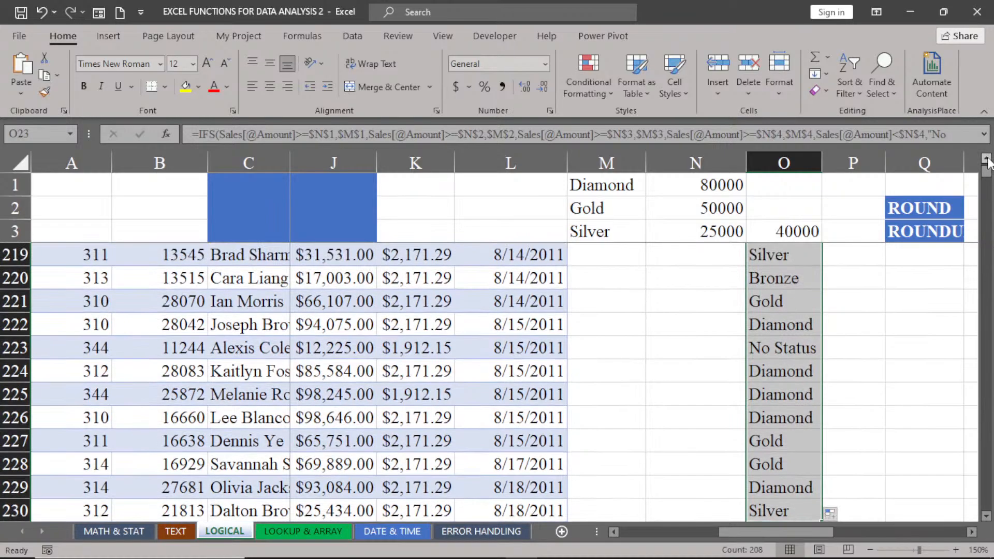
drag(986, 158, 986, 158)
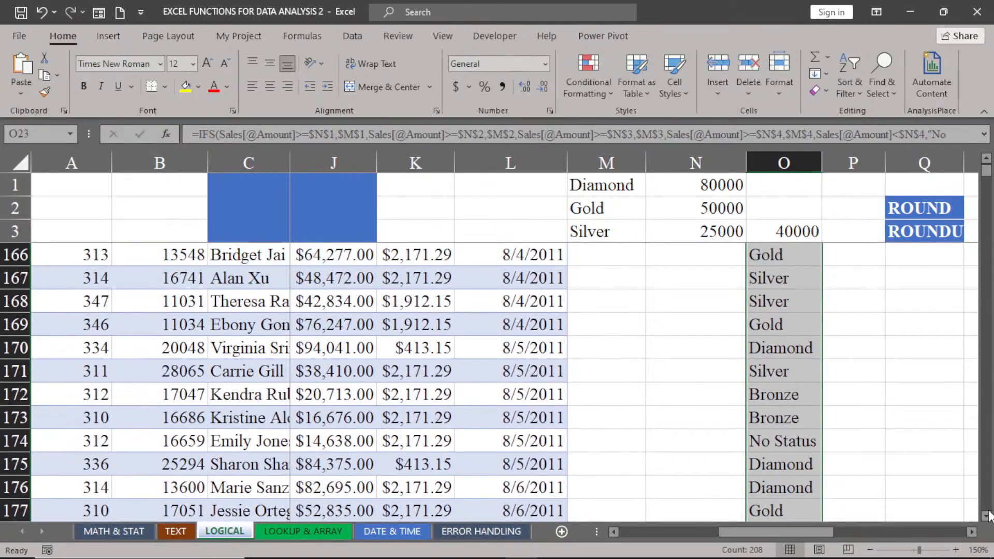
drag(987, 516, 986, 516)
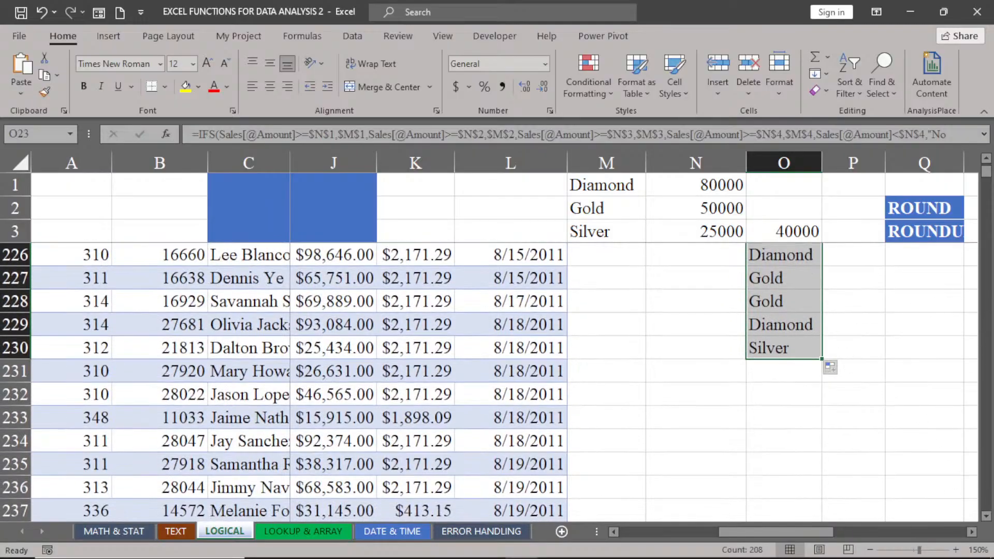
drag(987, 162, 987, 162)
click(757, 273)
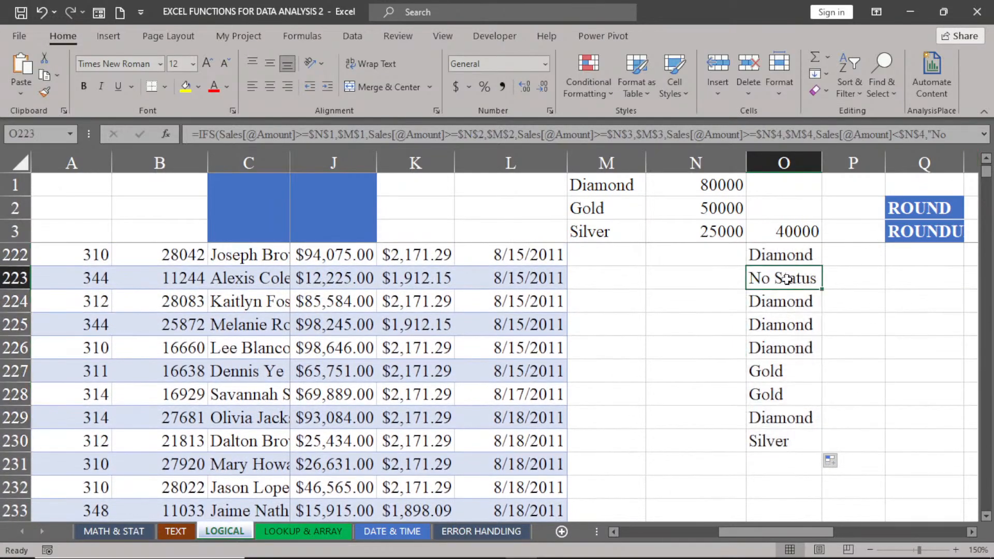
click(303, 278)
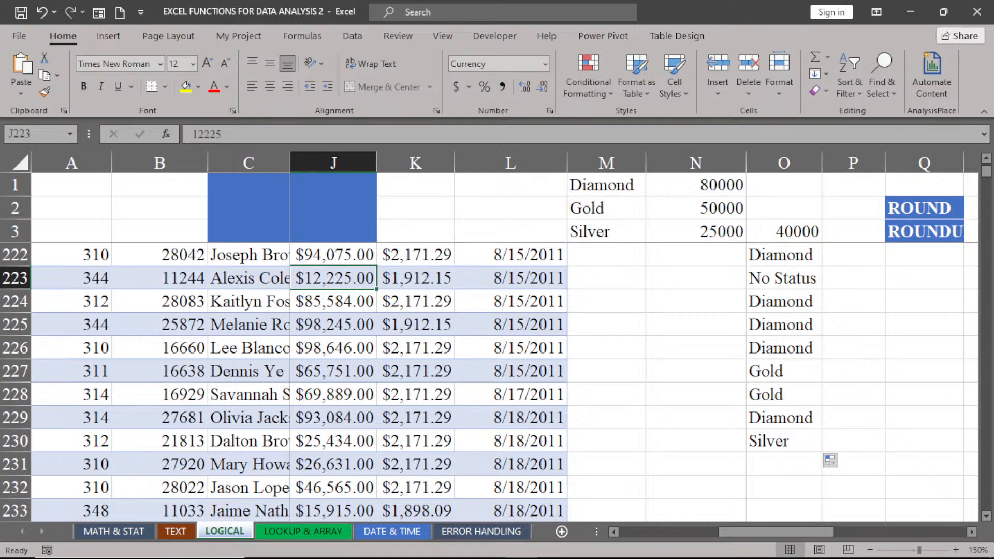
drag(988, 171, 988, 173)
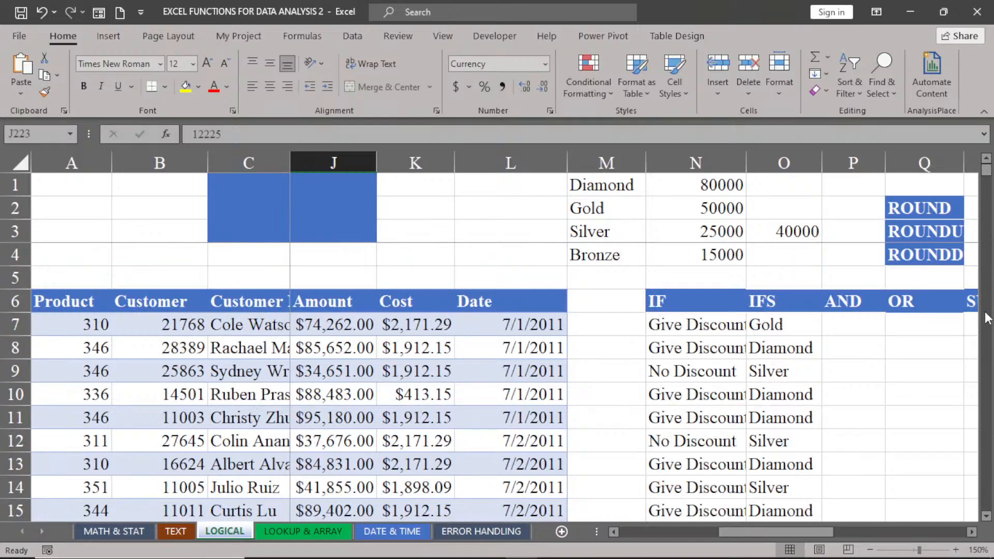
click(970, 533)
click(970, 533)
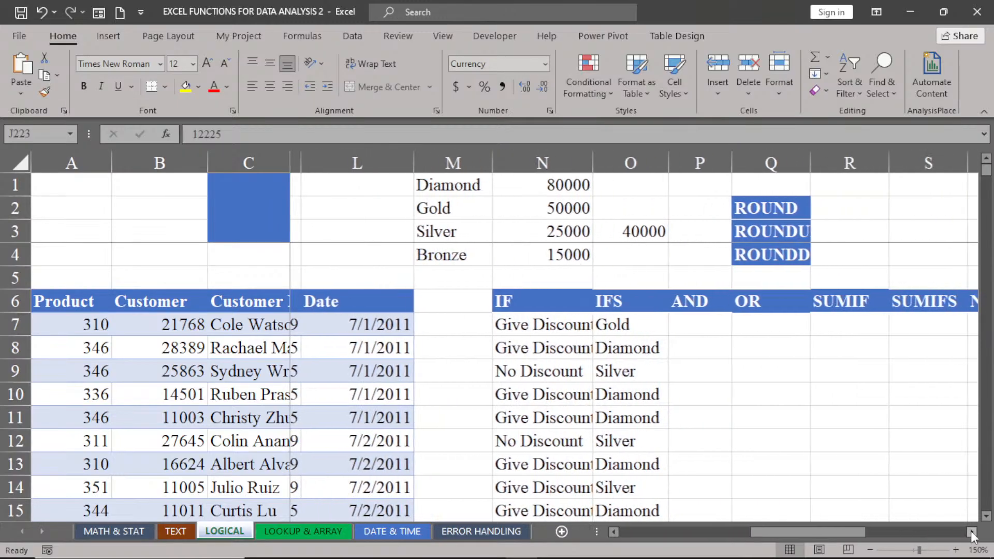
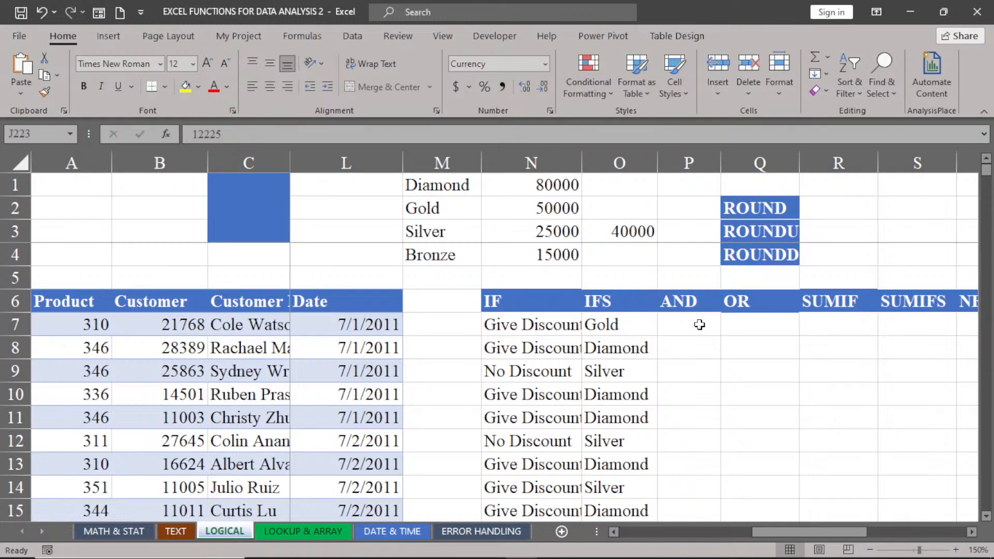
Step: Enter an AND formula in P7 testing O7="Gold" and the row's Customer Name against the customer's first name
click(700, 323)
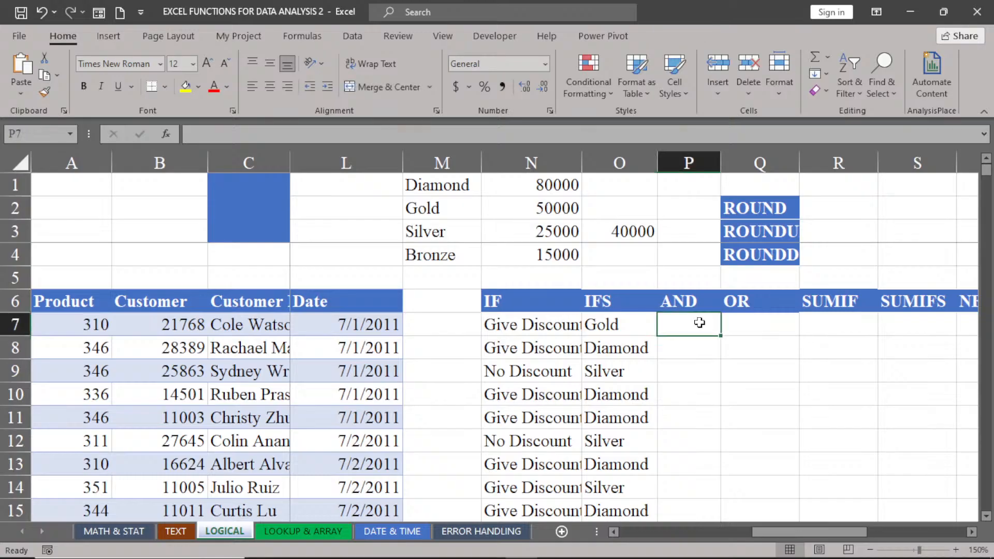
text(=)
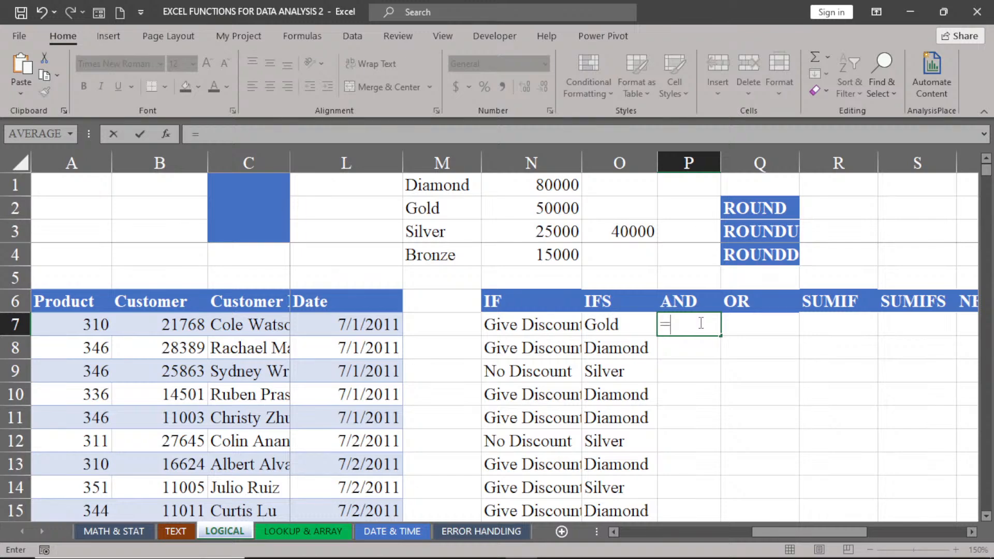
text(an)
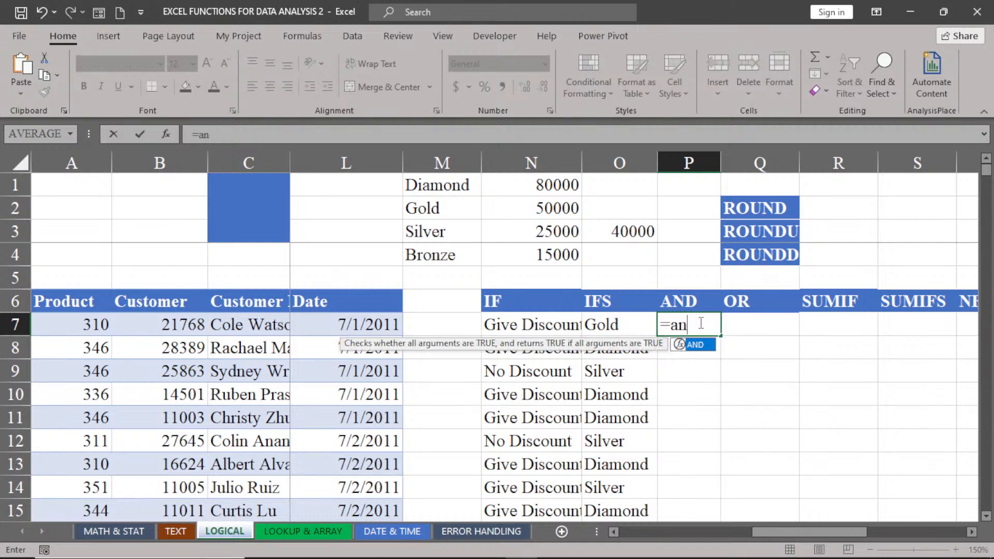
double_click(696, 345)
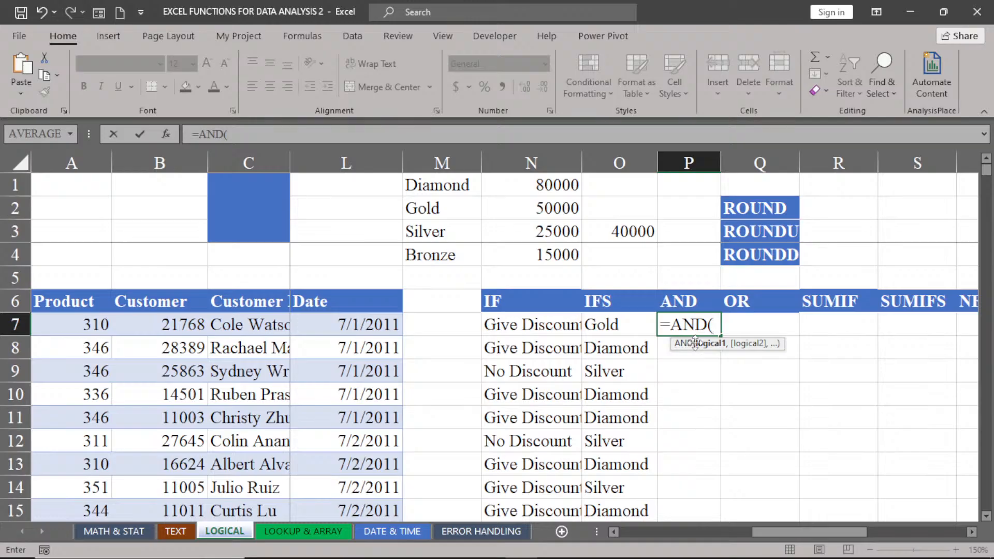
click(610, 331)
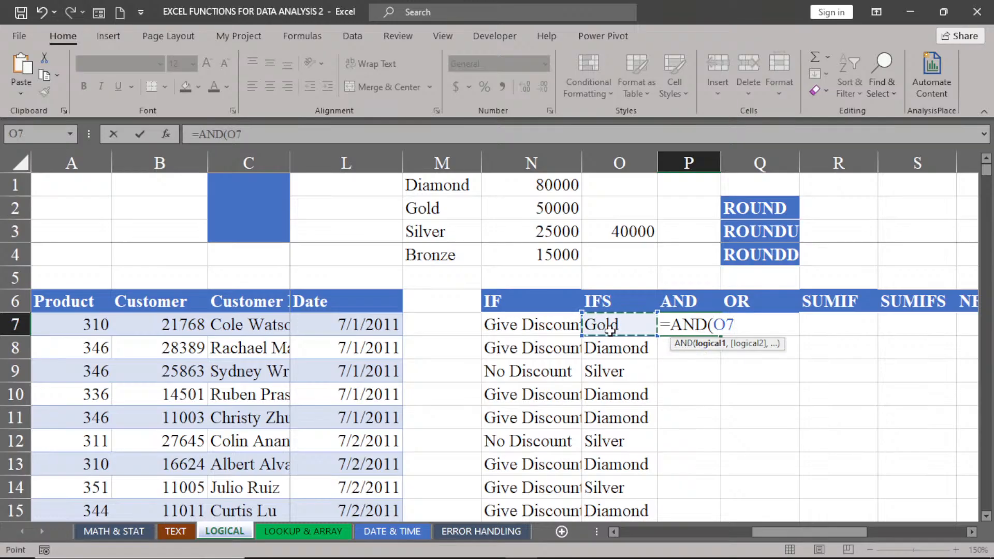
text(="G)
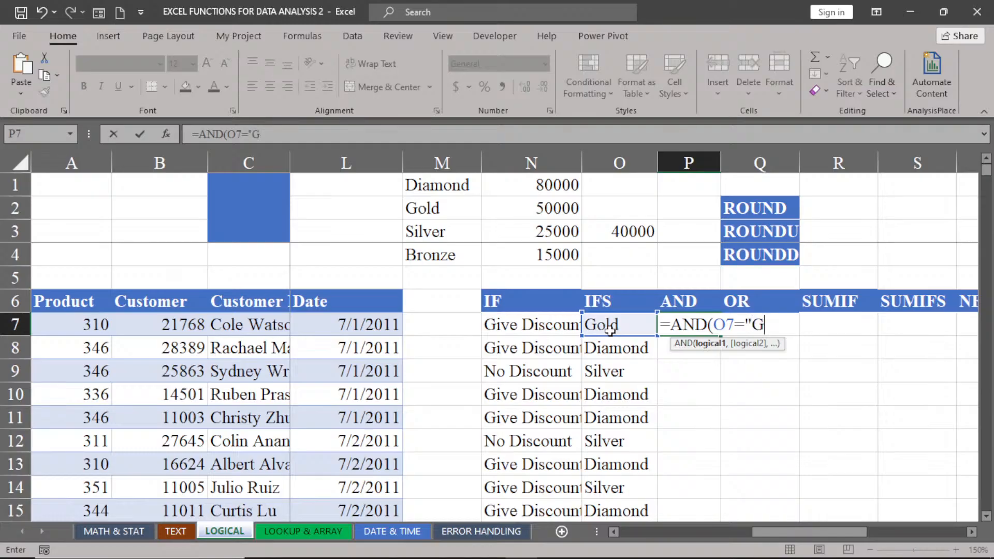
text(old",)
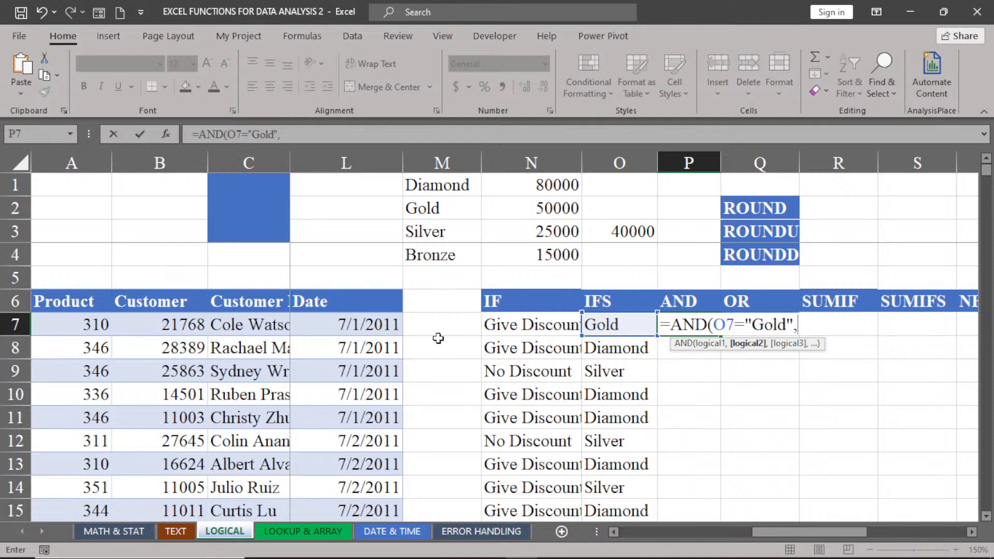
click(245, 329)
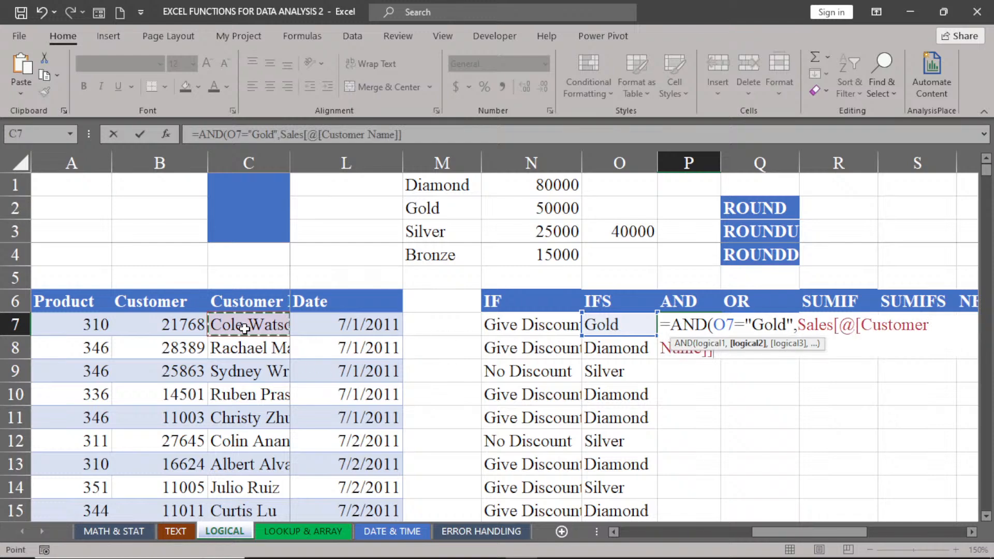
text(=)
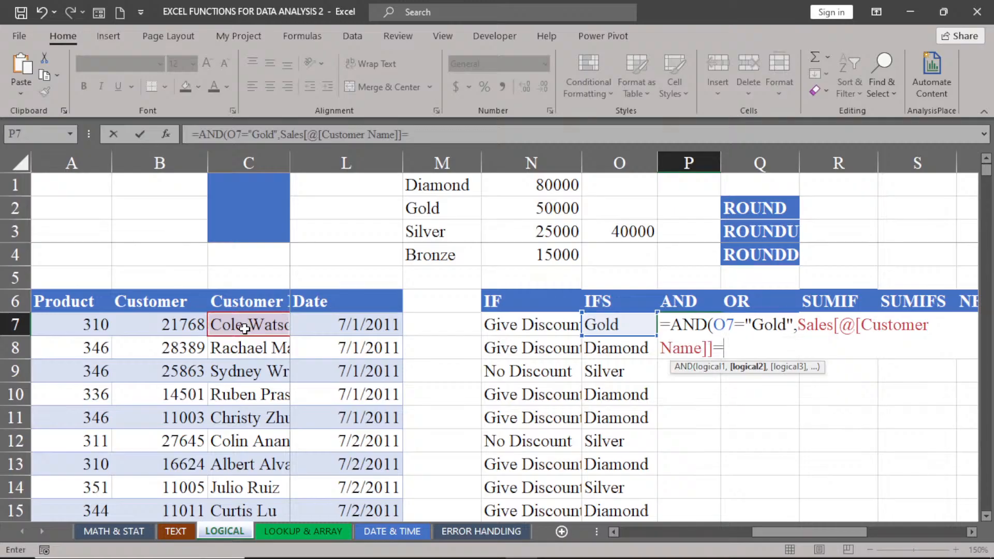
text("cole"))
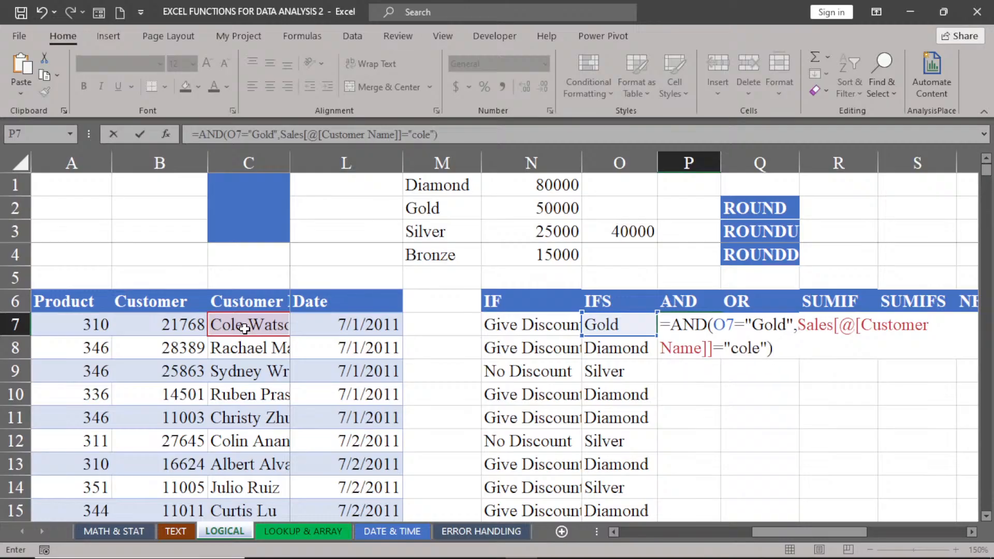
key(Return)
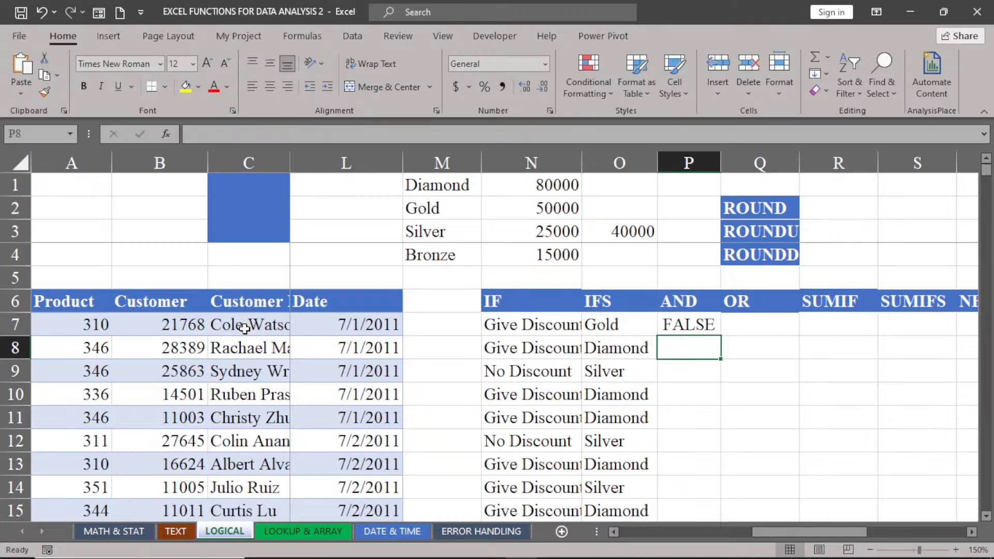
Step: Widen the Customer Name column C slightly to show more of each name
double_click(681, 324)
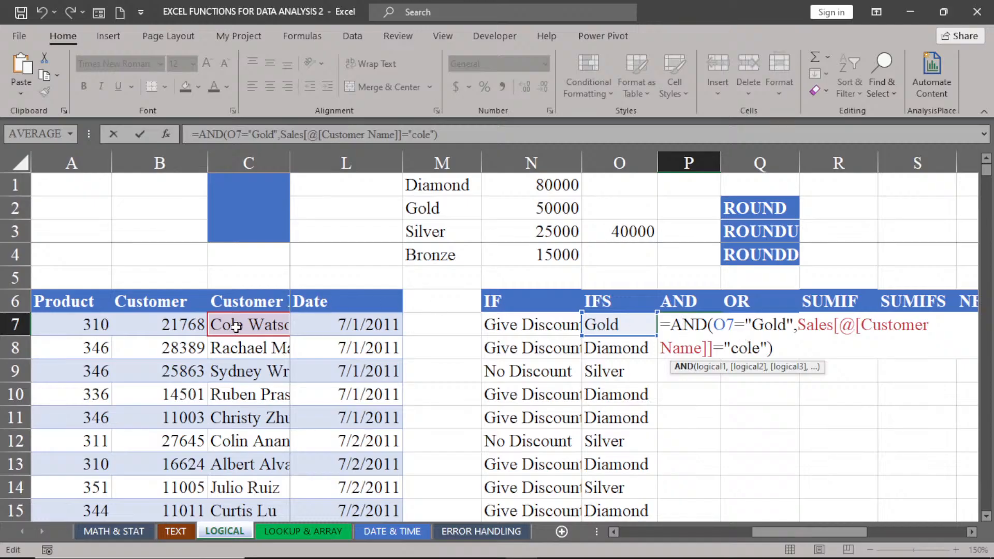
click(286, 157)
click(290, 171)
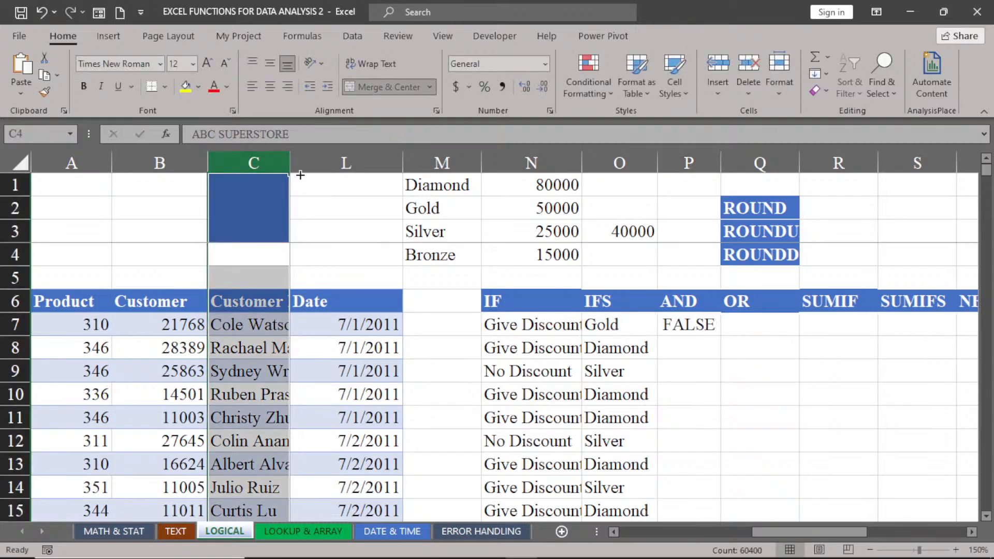
drag(290, 171, 299, 171)
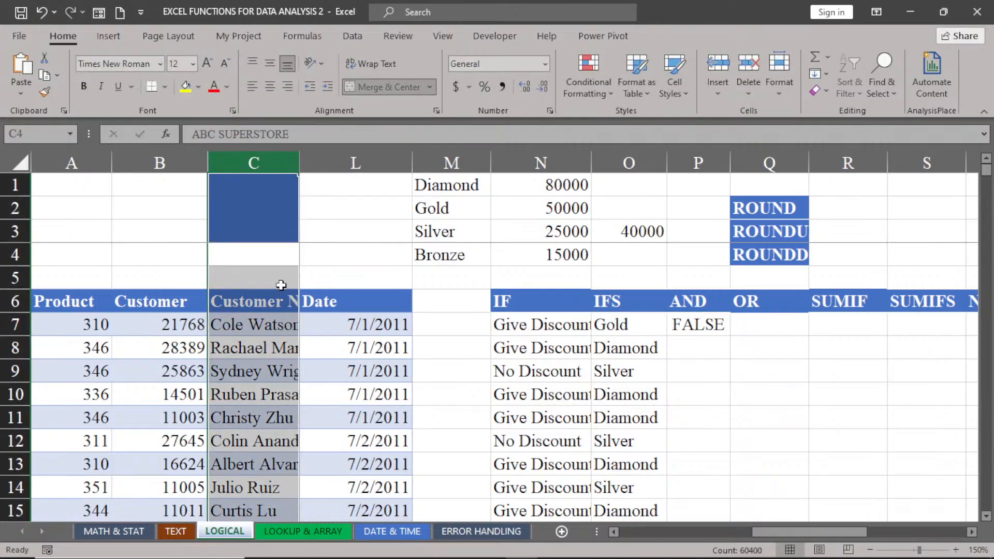
Step: Extend the name criterion in P7's AND formula to the customer's full name, and review the formula's two conditions
click(690, 325)
double_click(690, 324)
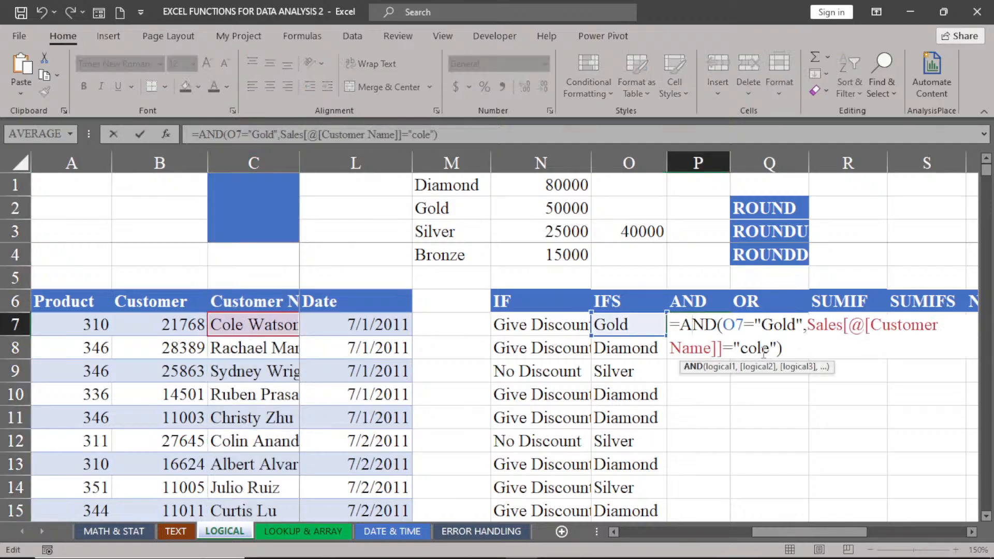
click(770, 348)
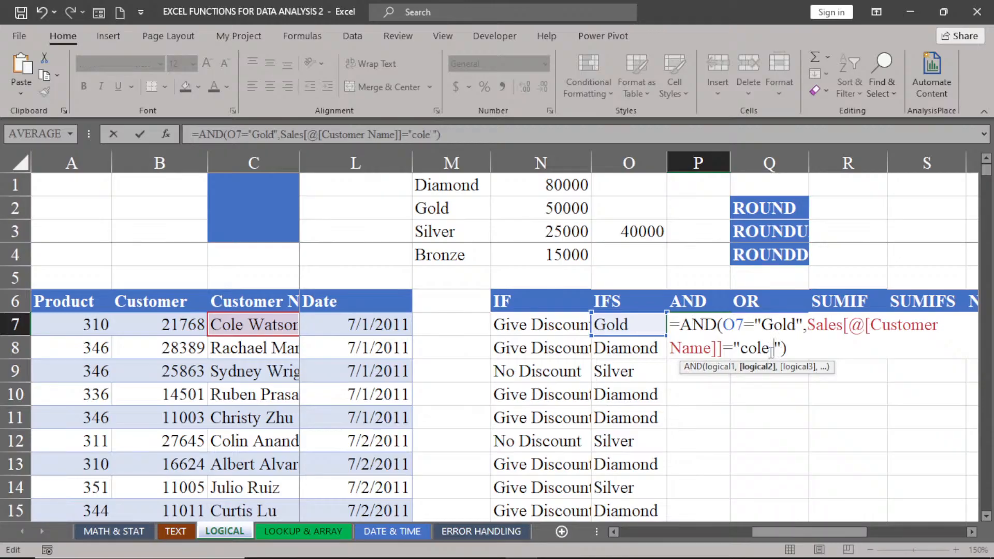
text(wa)
text(tso)
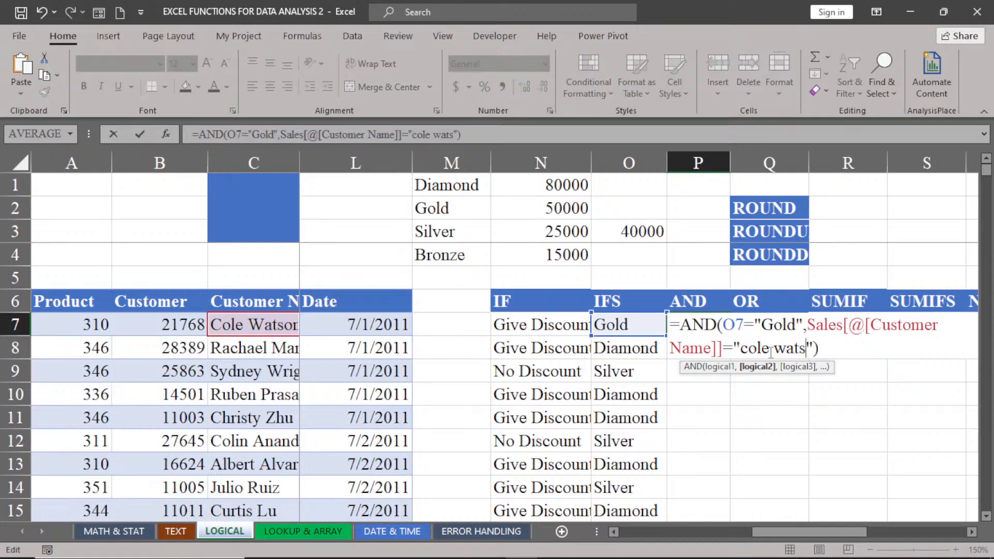
text(n)
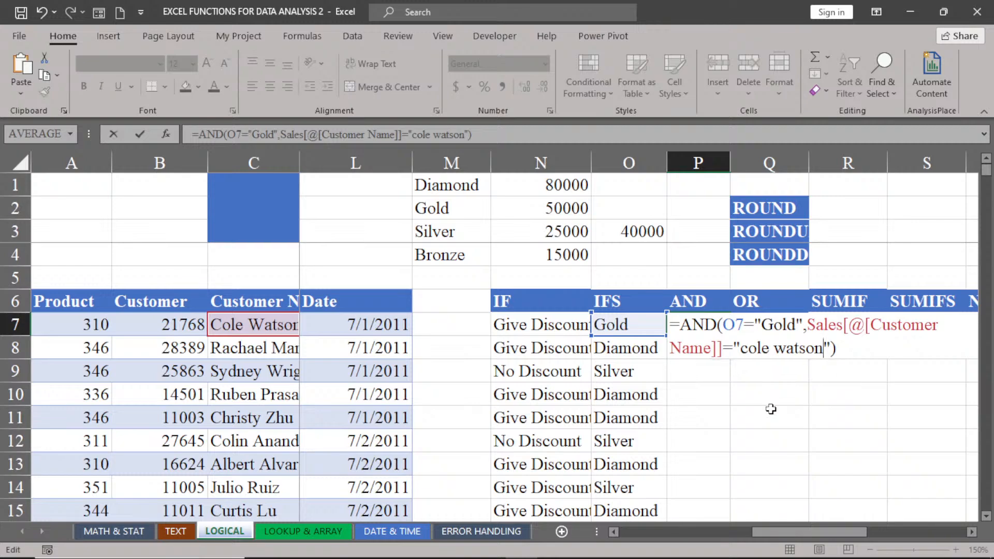
key(Return)
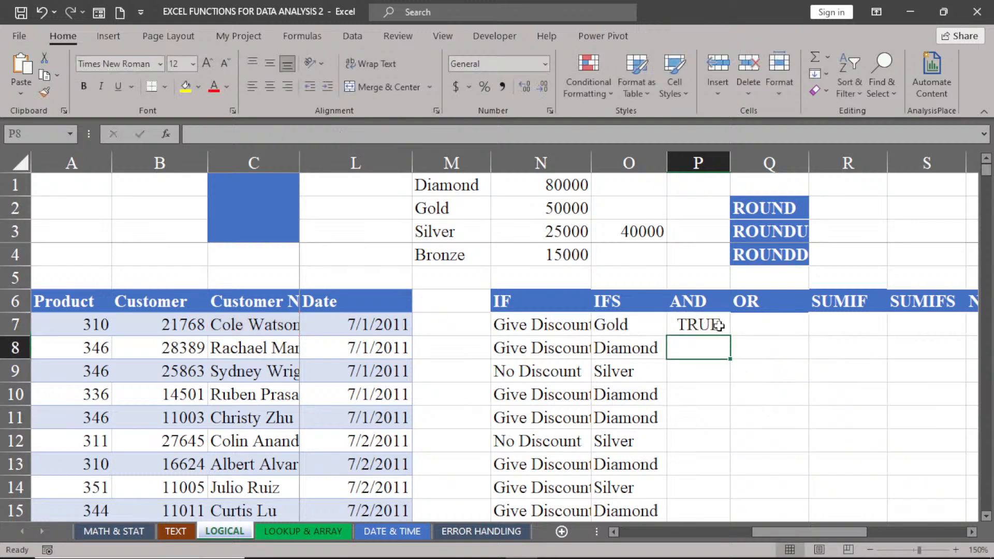
click(694, 325)
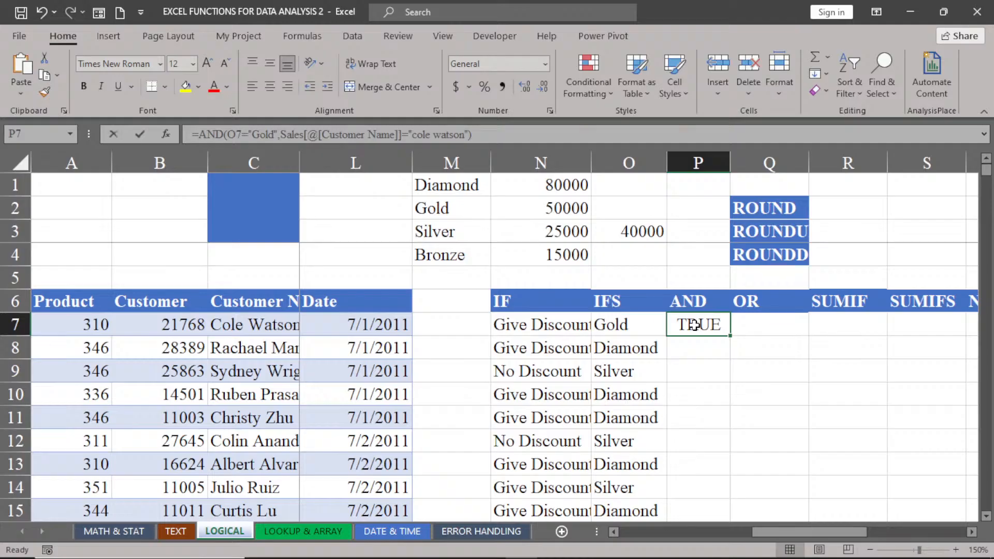
double_click(694, 325)
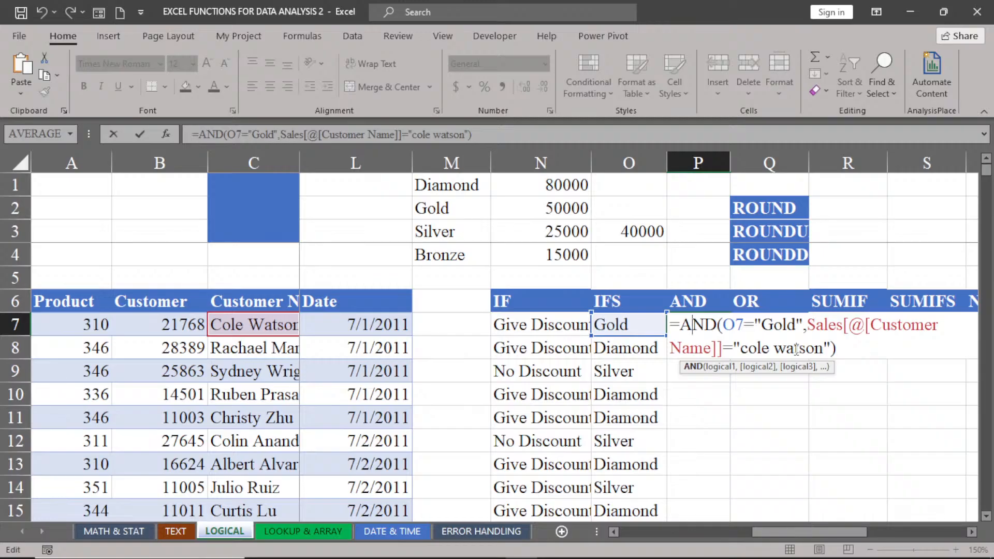
key(Return)
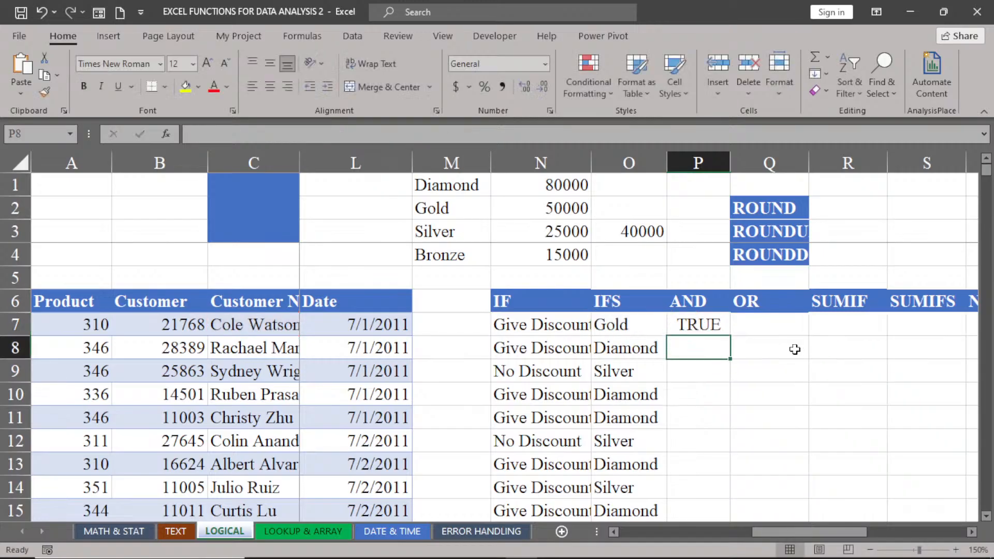
Step: Shorten the name criterion in P7's AND formula to the customer's first name only
click(765, 326)
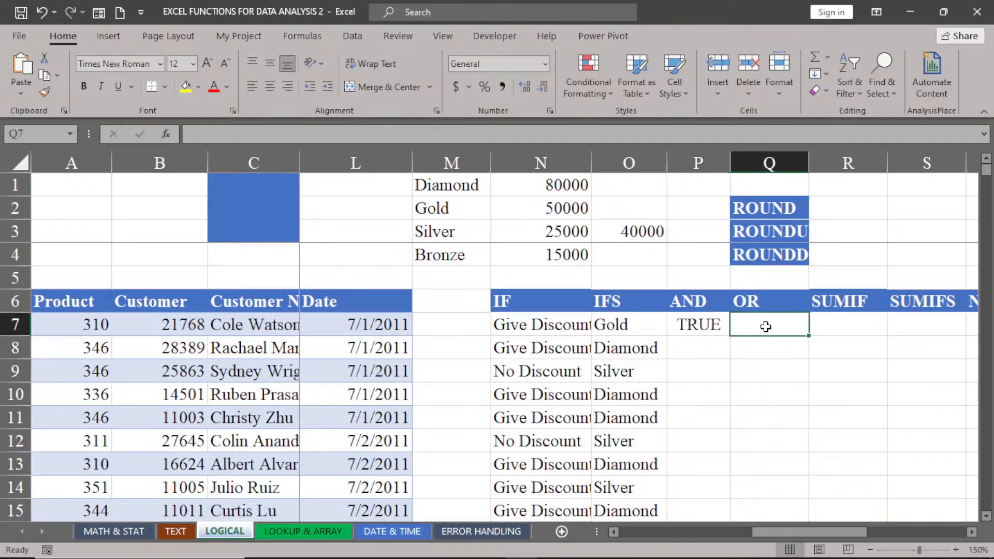
click(684, 323)
double_click(684, 324)
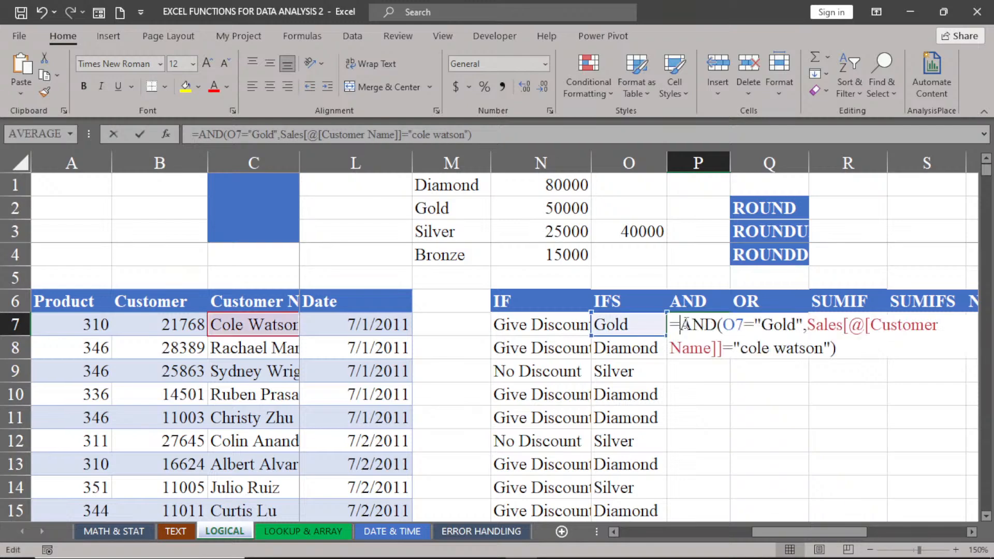
click(823, 348)
key(BackSpace)
key(BackSpace)
key(BackSpace)
key(BackSpace)
key(BackSpace)
key(BackSpace)
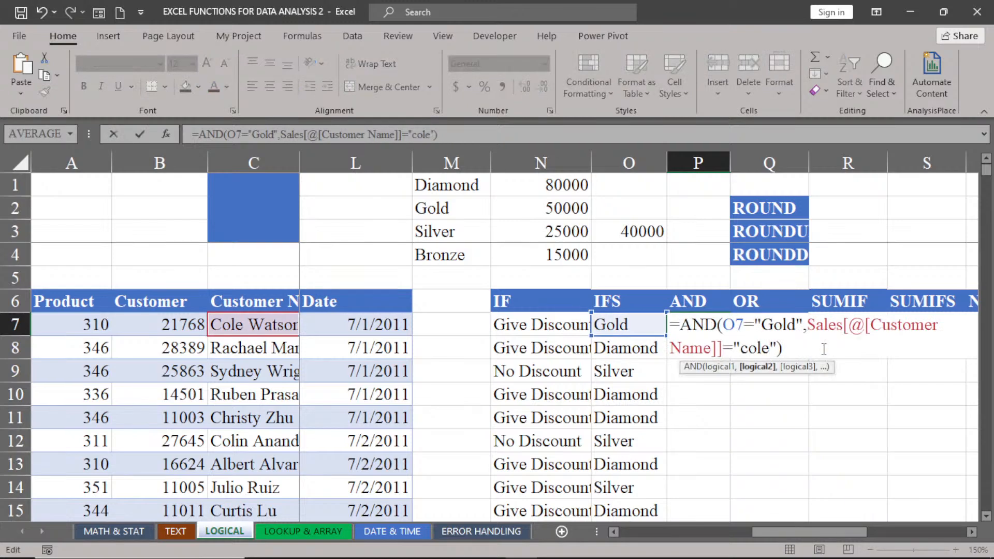
key(Return)
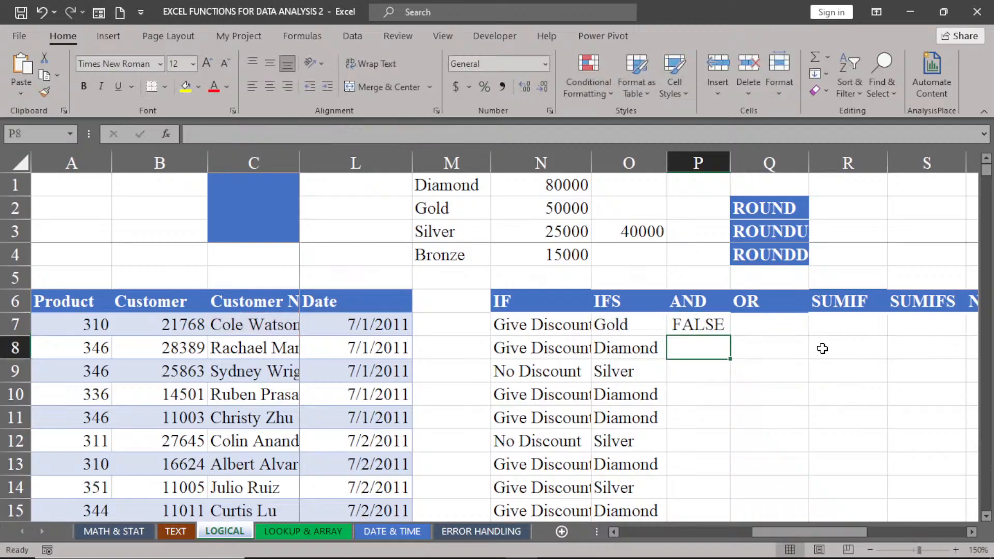
Step: Copy the AND formula's text without its equals sign from P7 and paste it into Q7 under OR
click(686, 328)
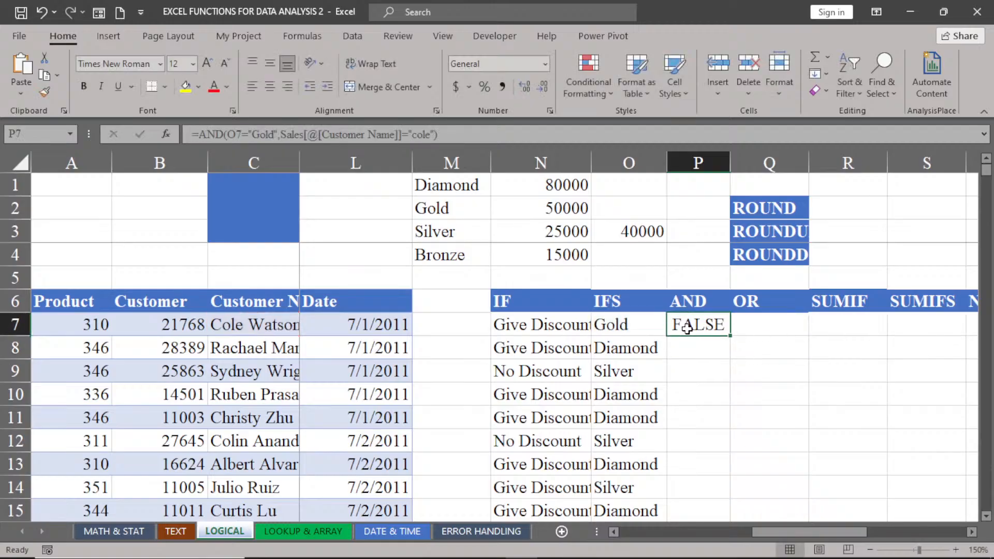
double_click(686, 329)
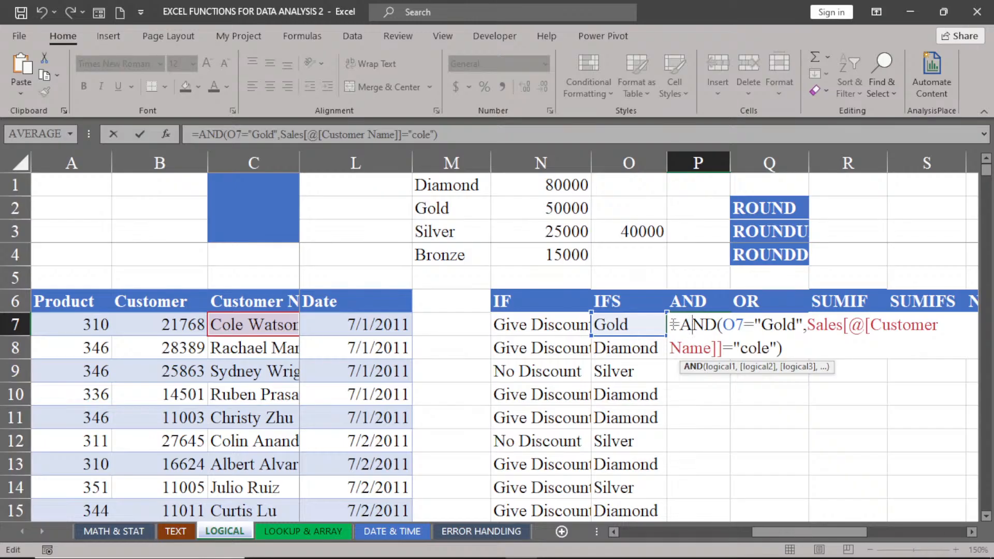
drag(673, 324, 784, 352)
key(ctrl+c)
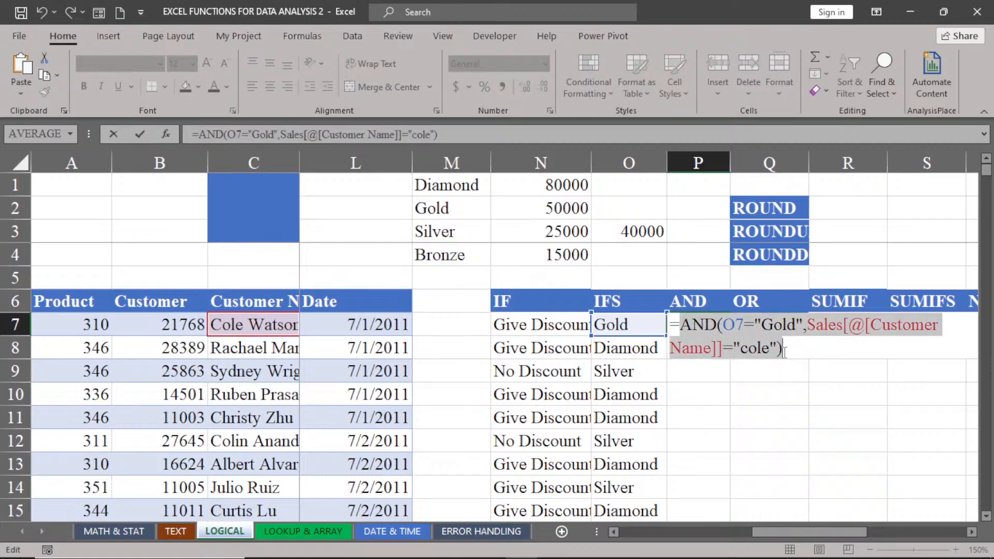
key(Return)
click(771, 327)
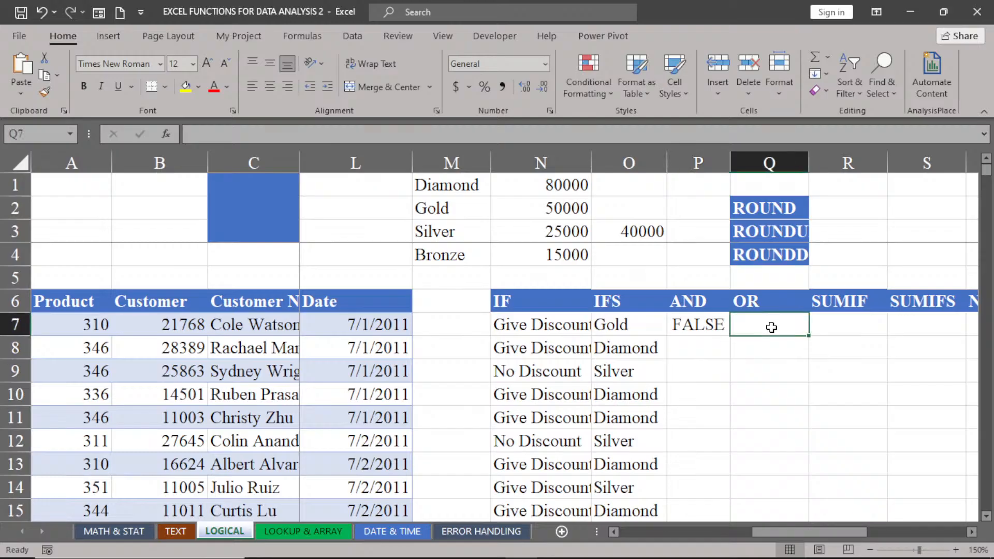
key(ctrl+v)
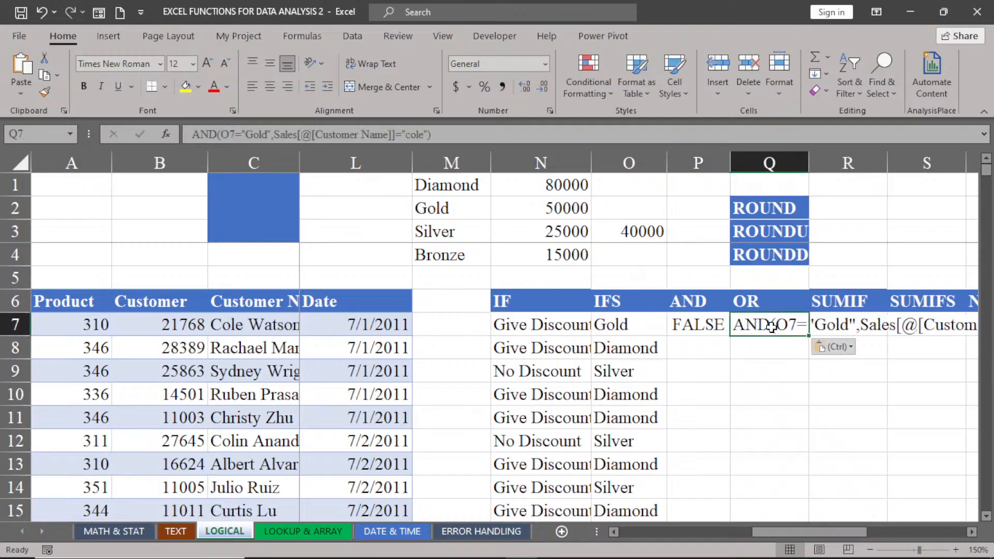
Step: Turn the pasted text in Q7 into an OR formula that tests O7 for "Gold" and Customer Name for the first name
key(F2)
click(736, 323)
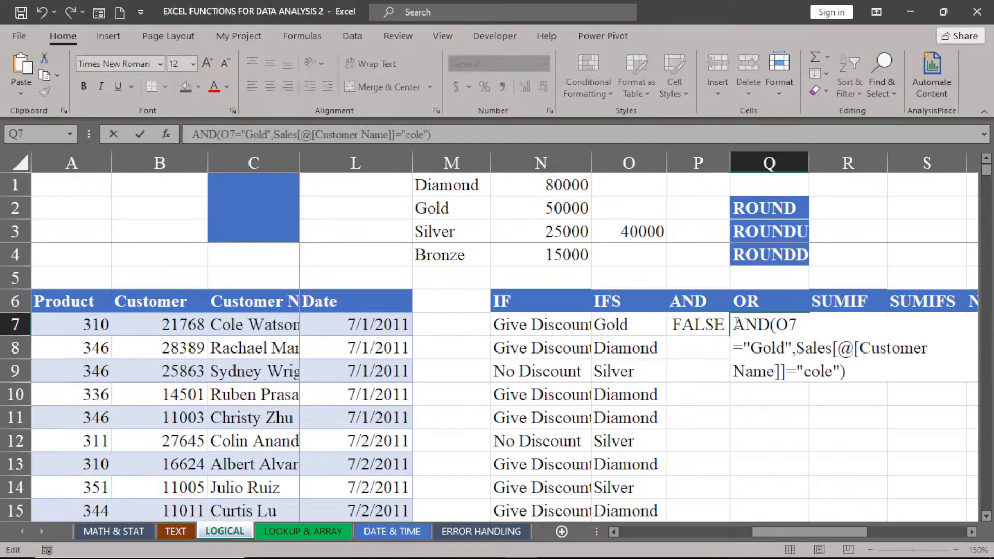
text(=)
key(Right)
key(Right)
key(Right)
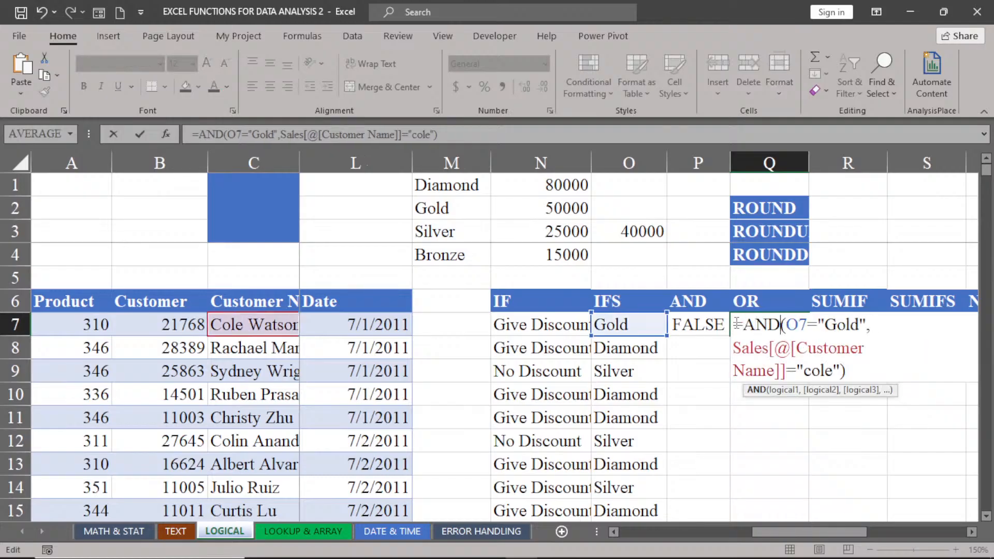
key(BackSpace)
key(BackSpace)
key(BackSpace)
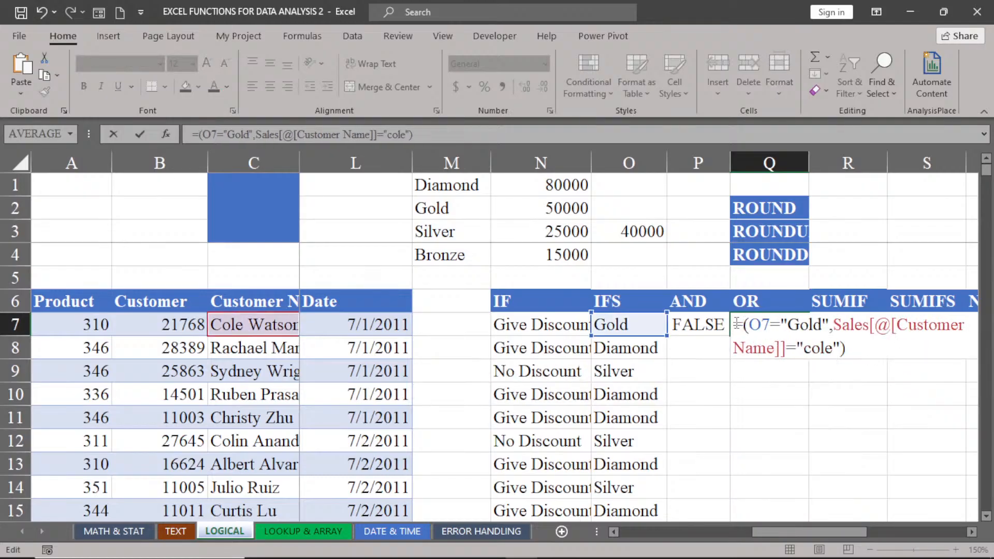
text(or)
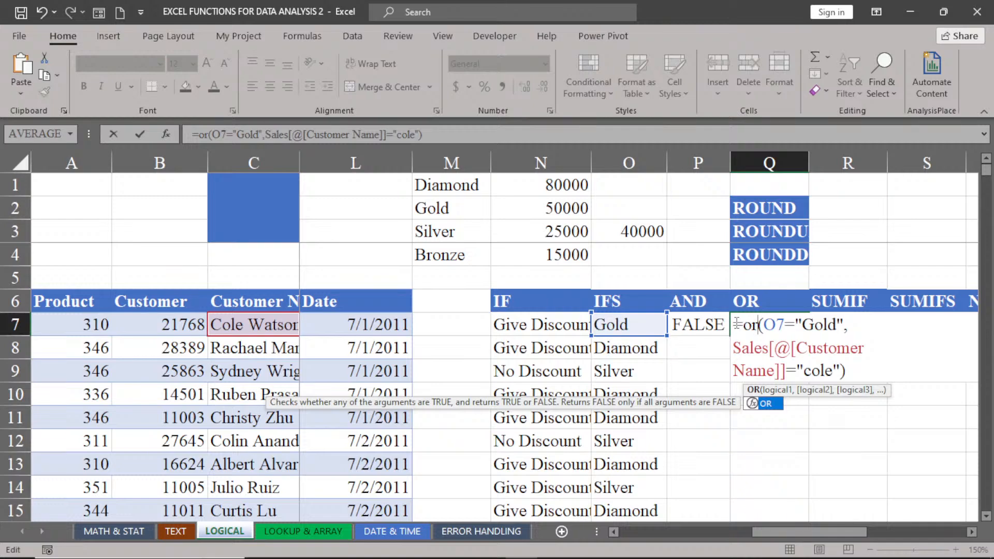
double_click(772, 409)
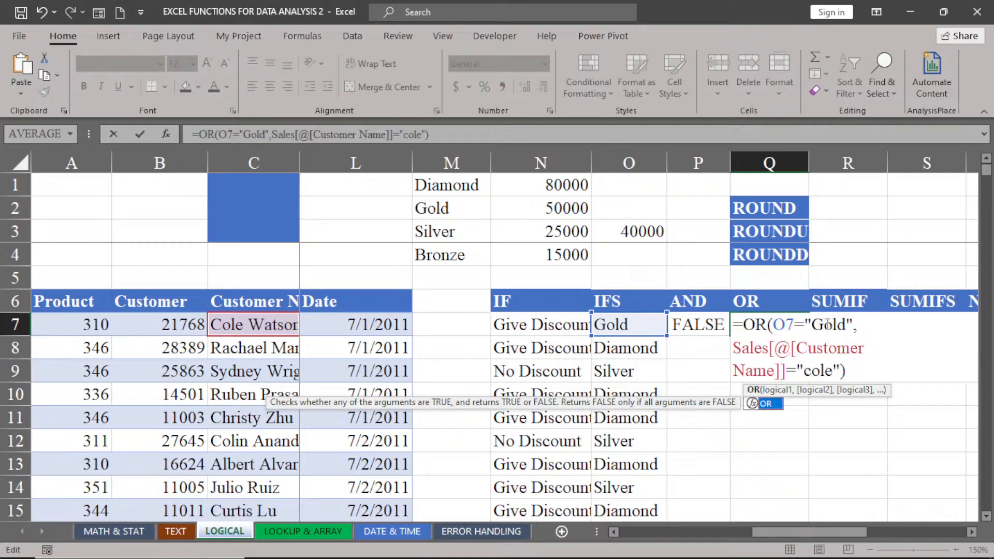
key(Return)
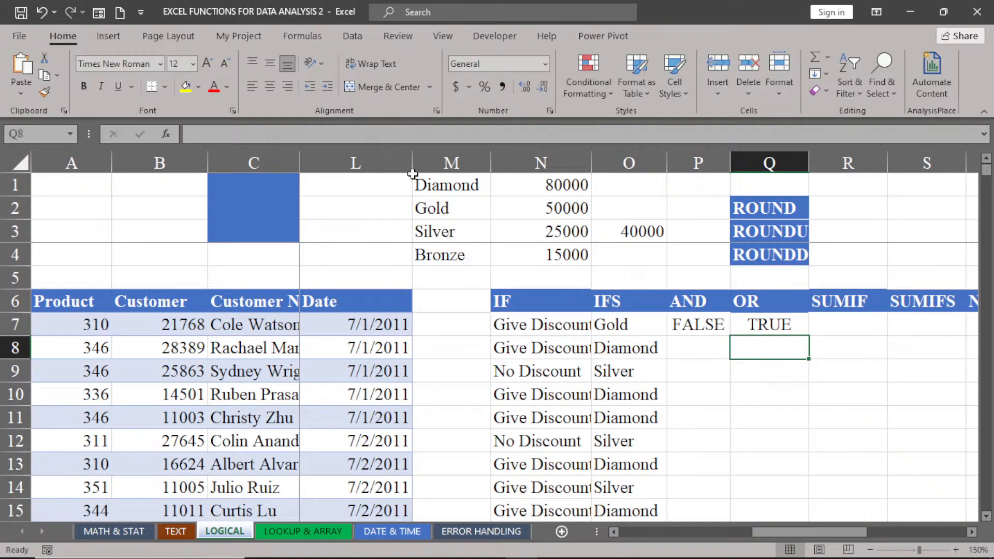
Step: Unfreeze the worksheet panes and hide columns D through I, from Marital Status to State
click(439, 37)
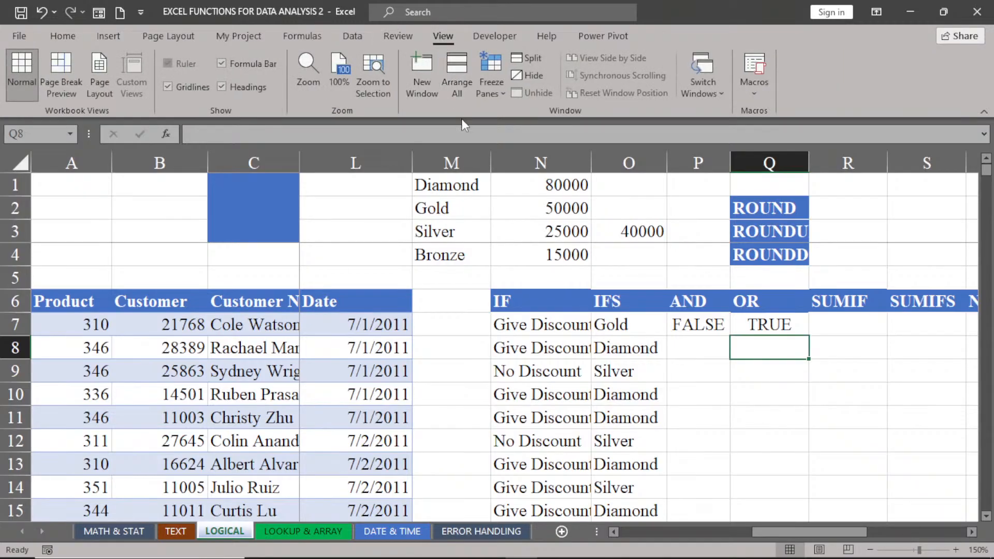
click(489, 88)
click(554, 113)
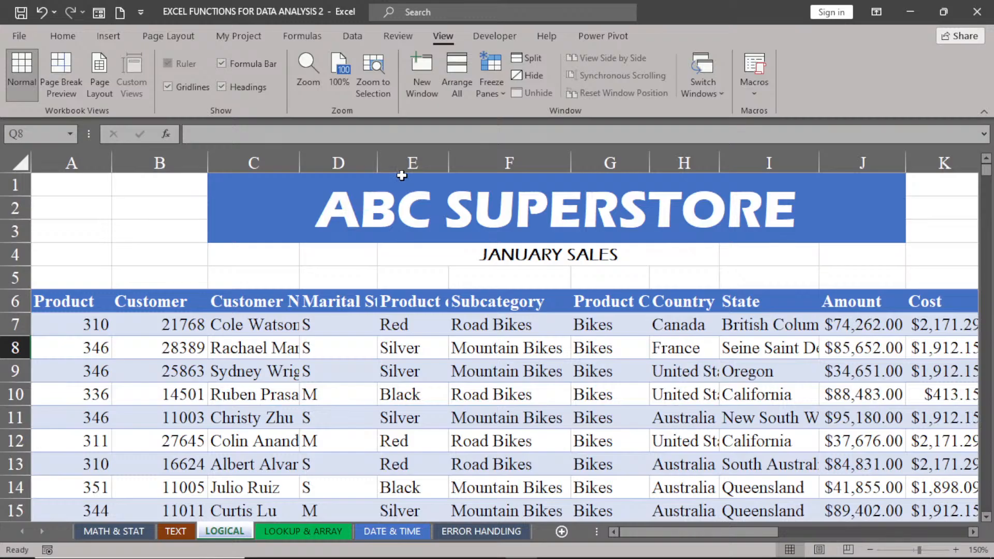
drag(355, 159, 733, 170)
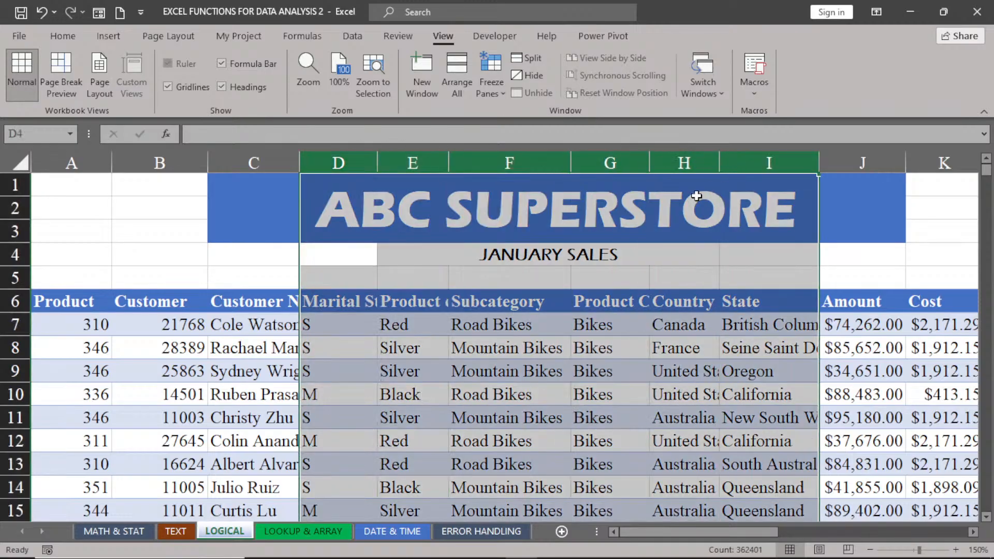
right_click(588, 164)
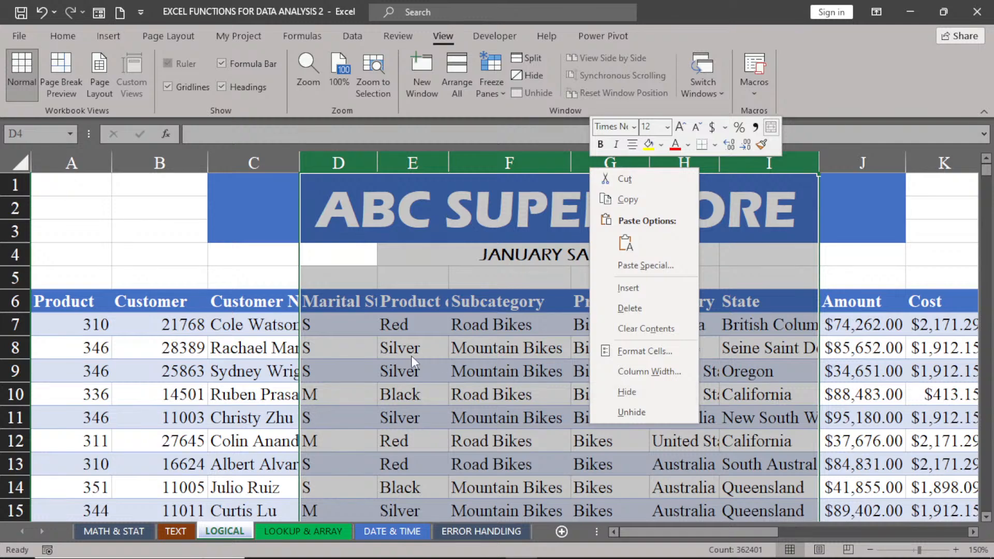
click(627, 391)
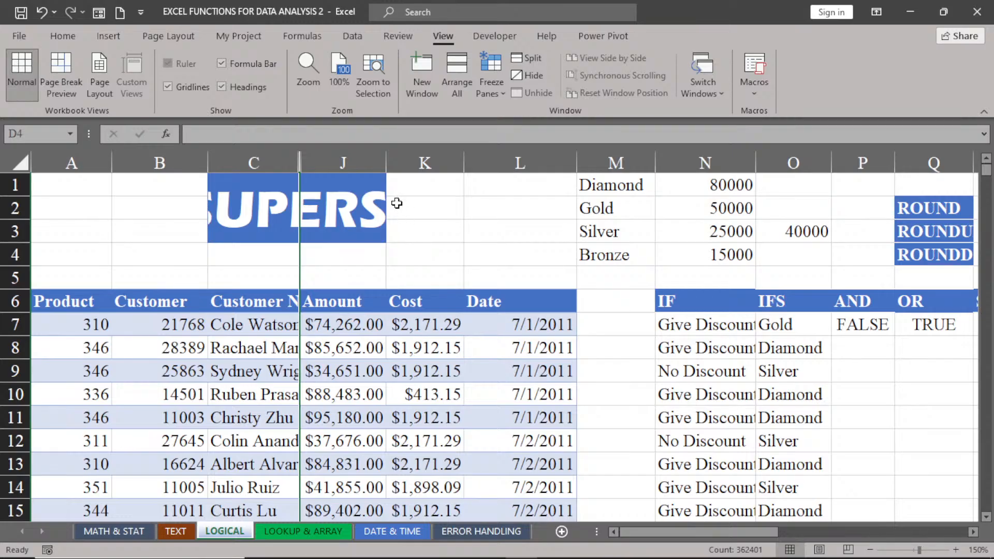
click(414, 164)
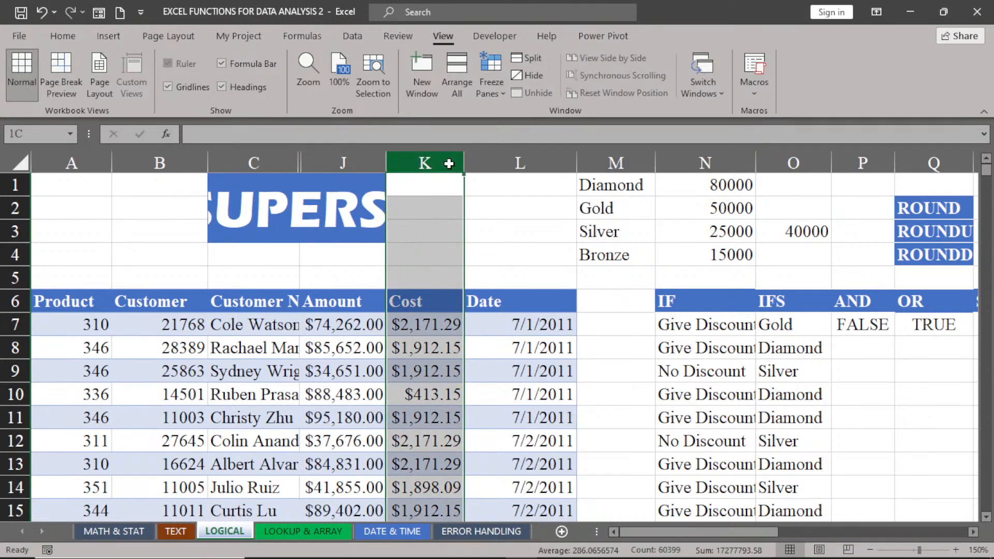
drag(446, 163, 515, 160)
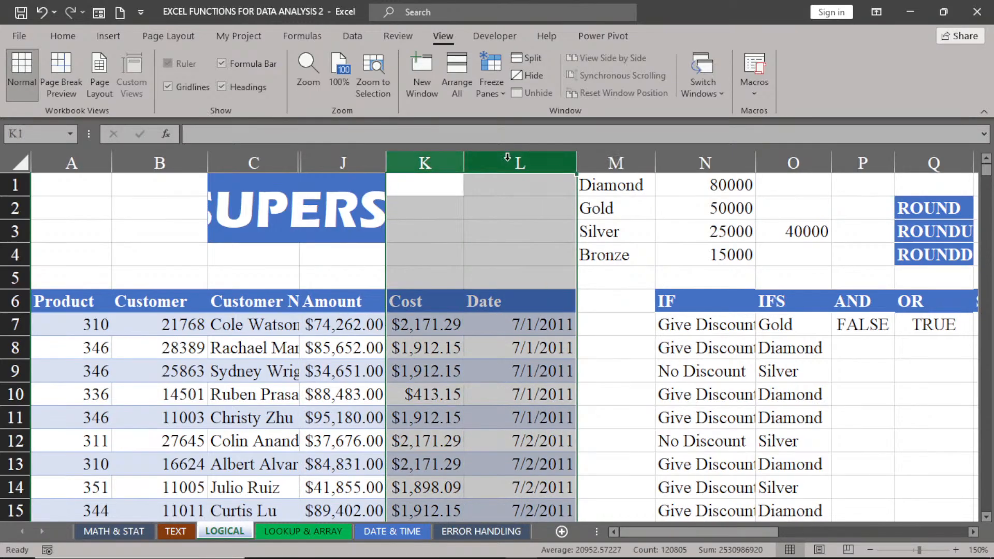
right_click(448, 166)
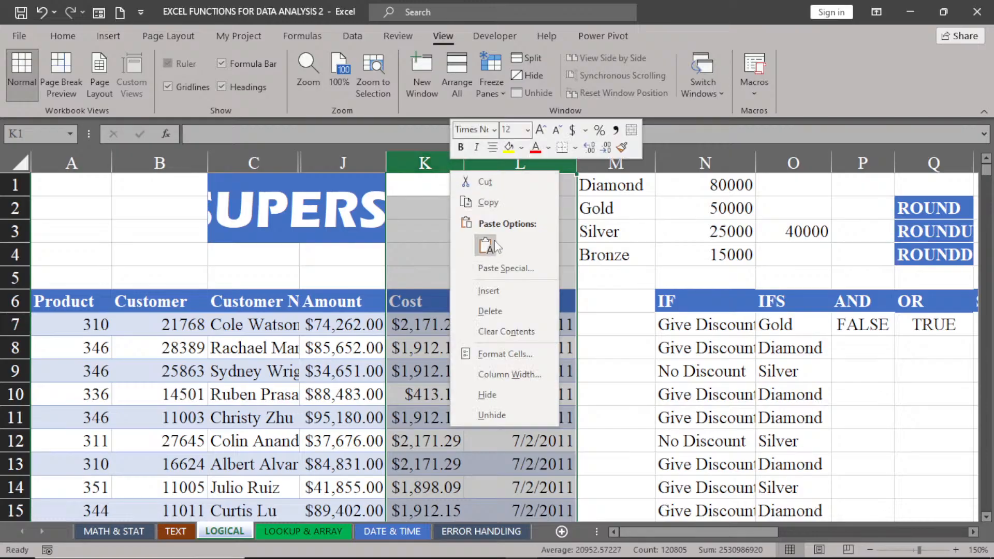
key(Escape)
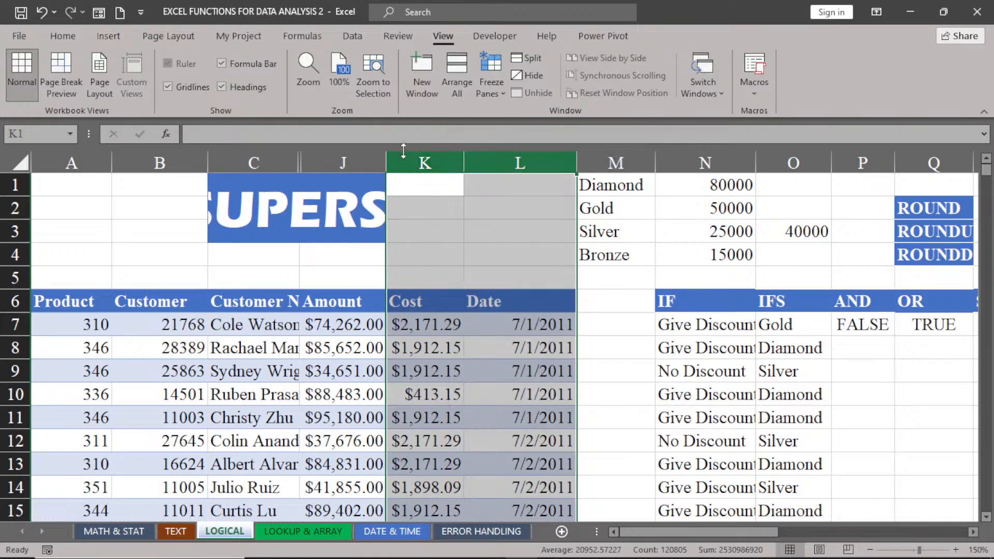
Step: Hide the Cost and Date columns K and L
click(405, 164)
drag(406, 163, 497, 166)
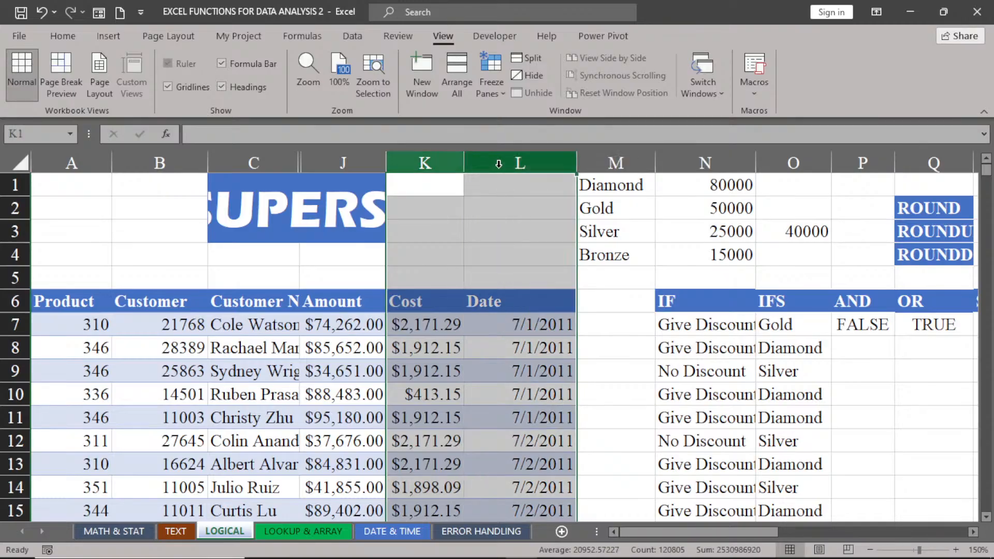
right_click(498, 166)
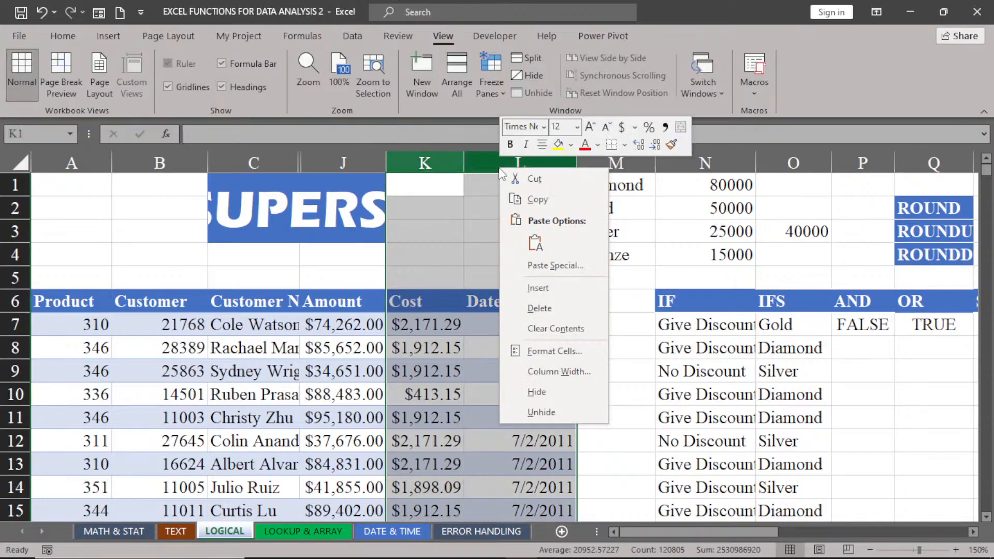
click(537, 392)
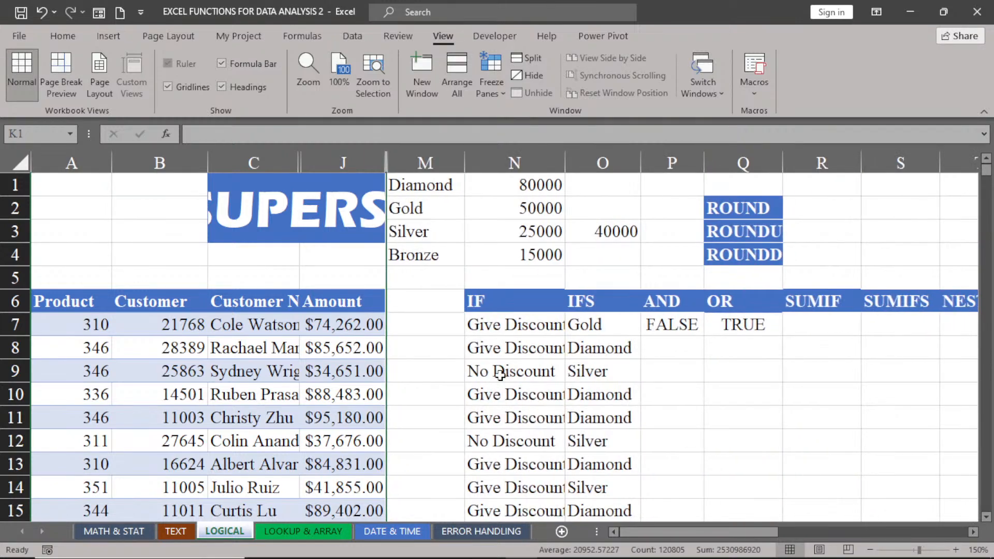
Step: Hide the Product and Customer columns A and B
click(50, 166)
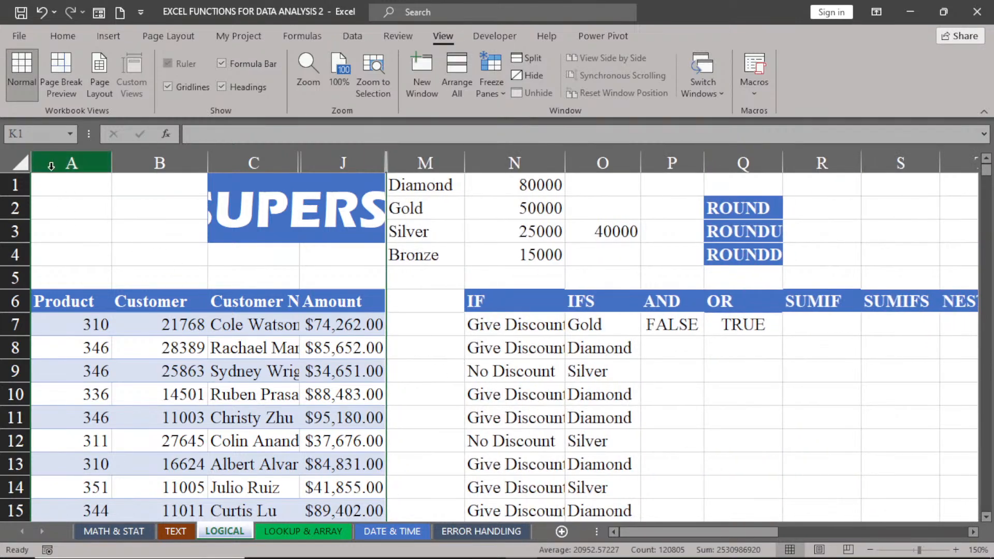
drag(51, 166, 154, 163)
right_click(155, 163)
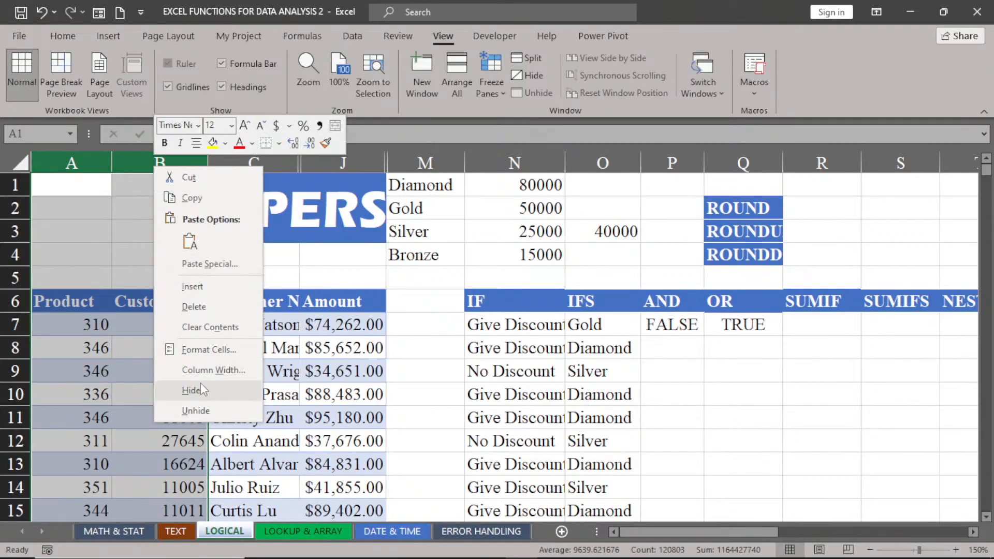
click(199, 389)
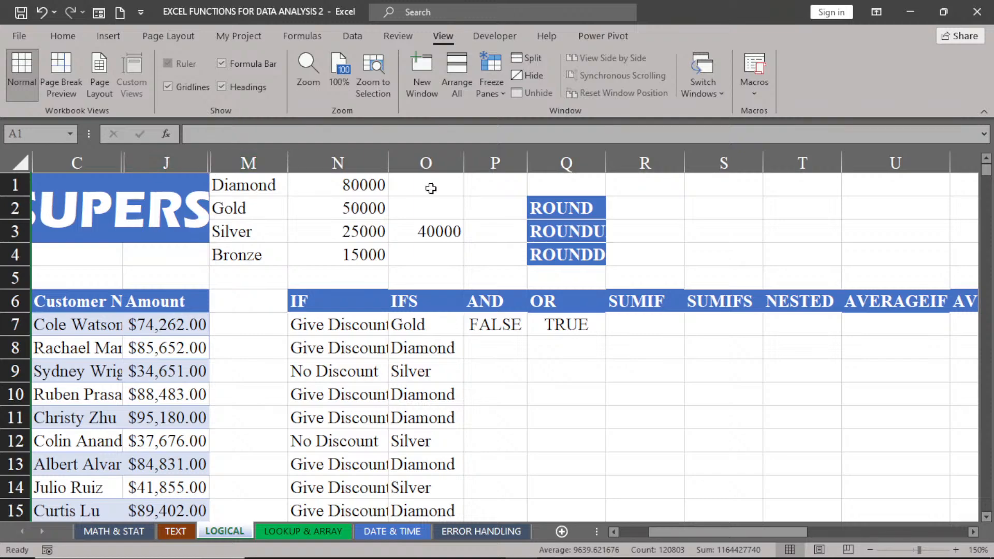
Step: Unhide the Date column L and the Cost column K one after the other
right_click(210, 162)
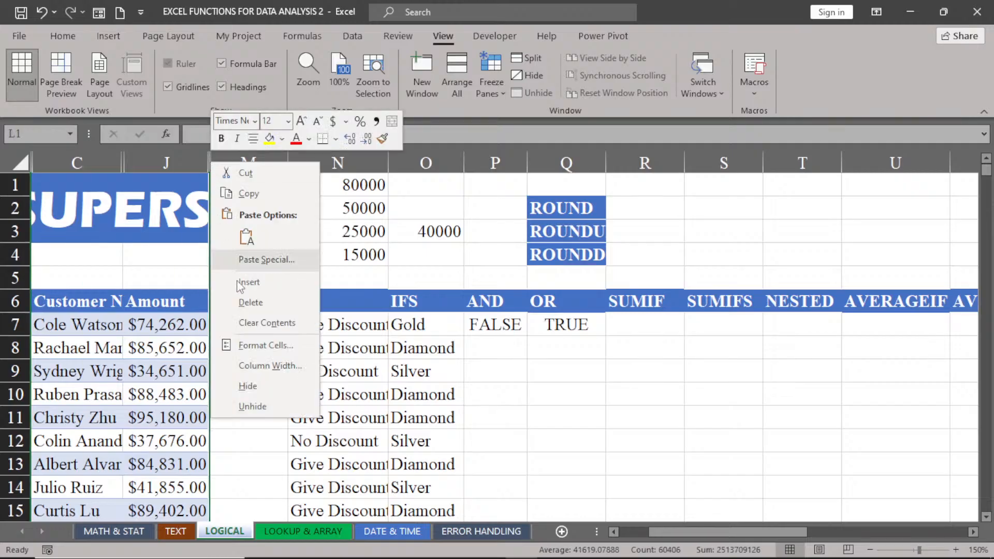
click(252, 406)
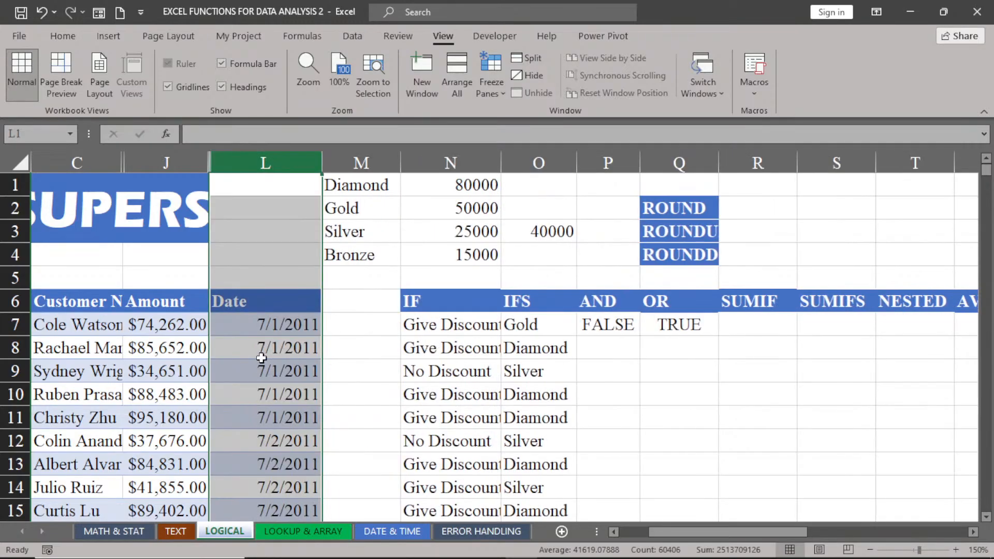
right_click(209, 163)
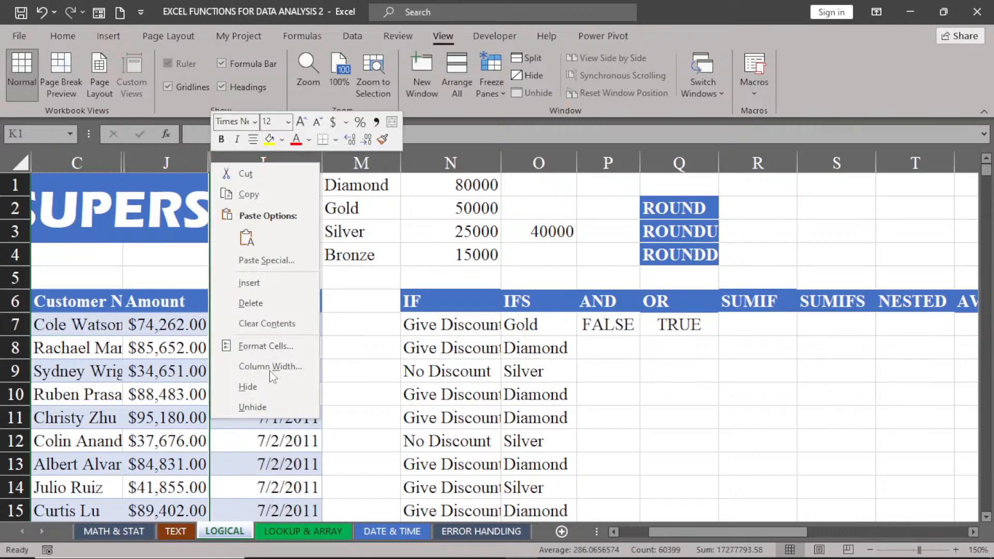
click(270, 408)
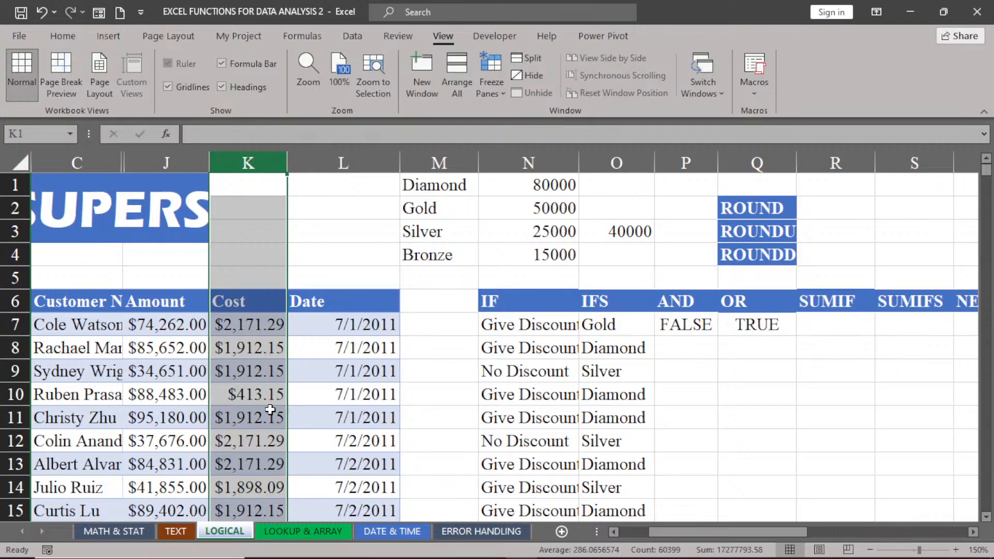
Step: Hide the Cost and Date columns K and L again
key(ctrl+0)
key(Right)
key(ctrl+0)
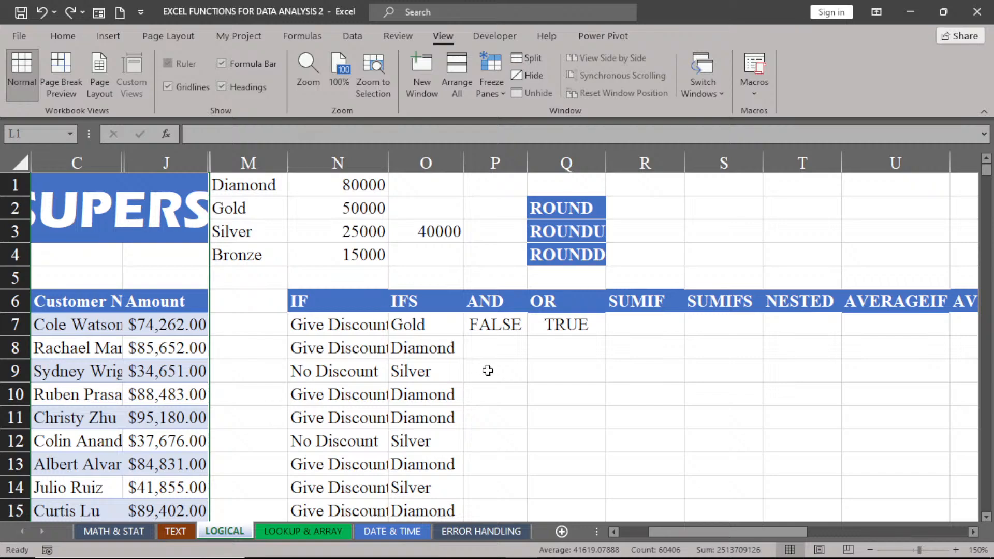
Step: Look at the AND formula in P7 and the LOOKUP & ARRAY sheet, and return to the LOGICAL sheet
click(485, 326)
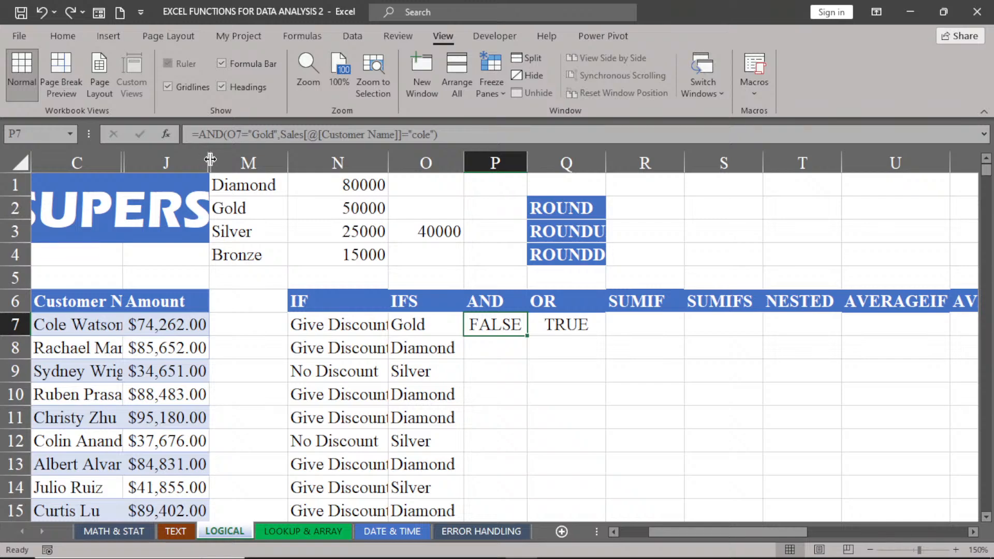
click(300, 533)
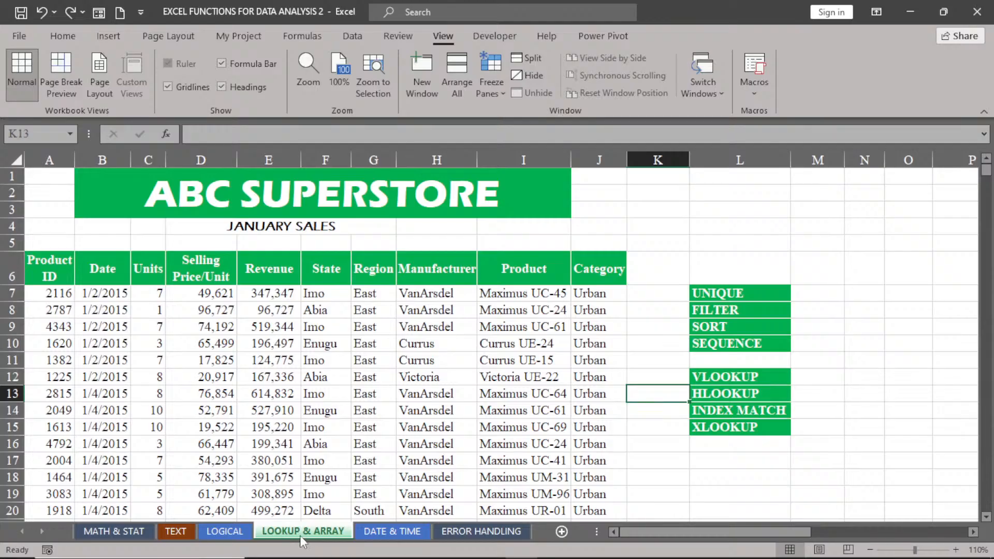
click(227, 533)
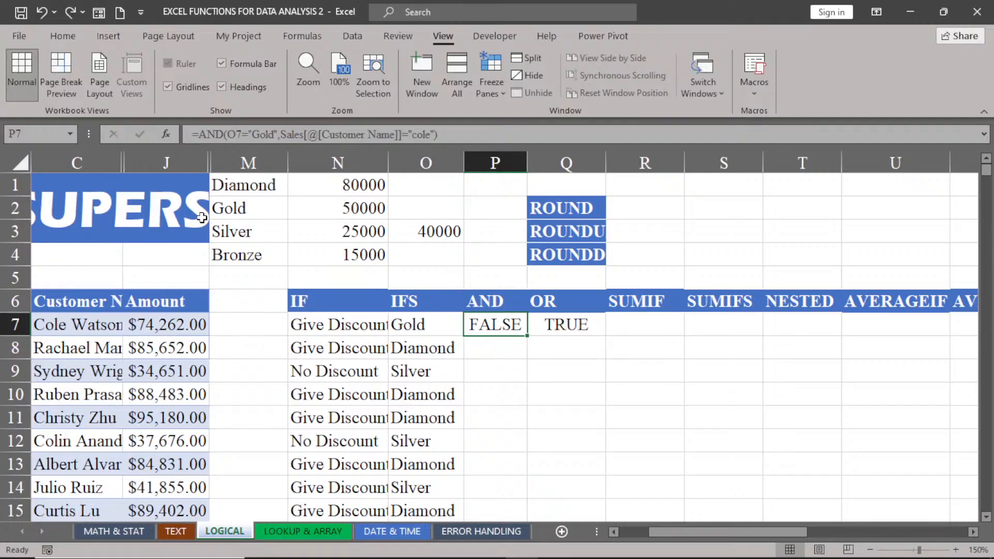
Step: Bring back the hidden Date column L and Cost column K between columns J and M
click(208, 162)
right_click(212, 162)
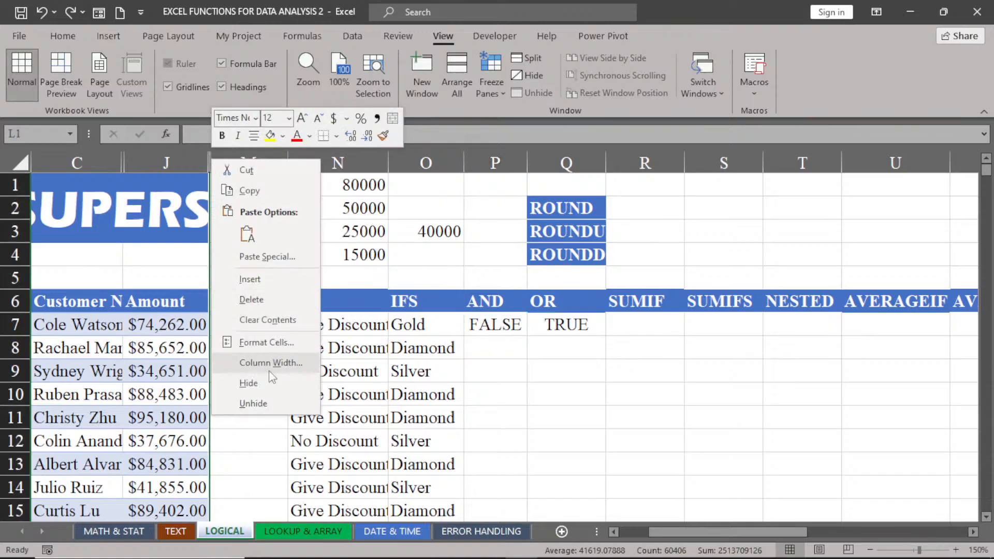
click(253, 403)
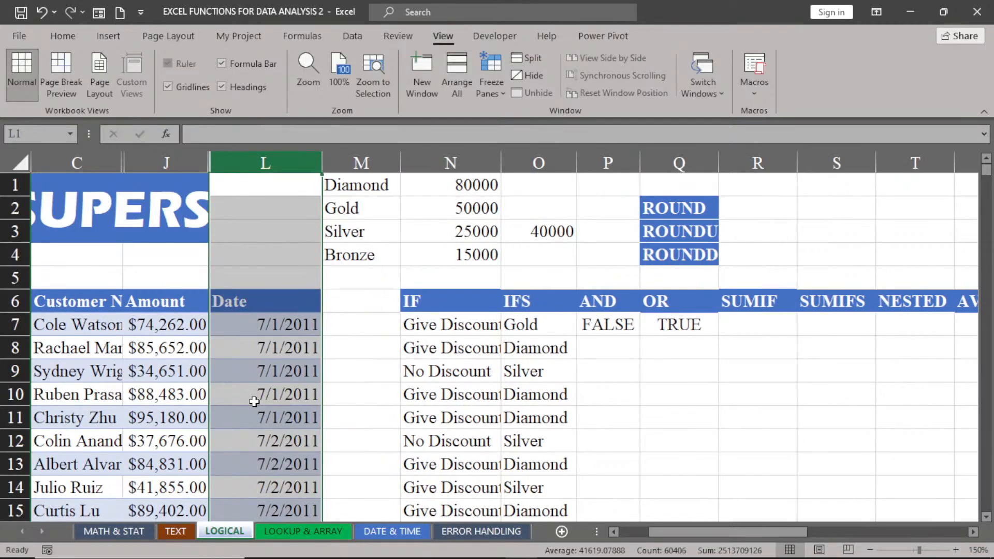
right_click(211, 165)
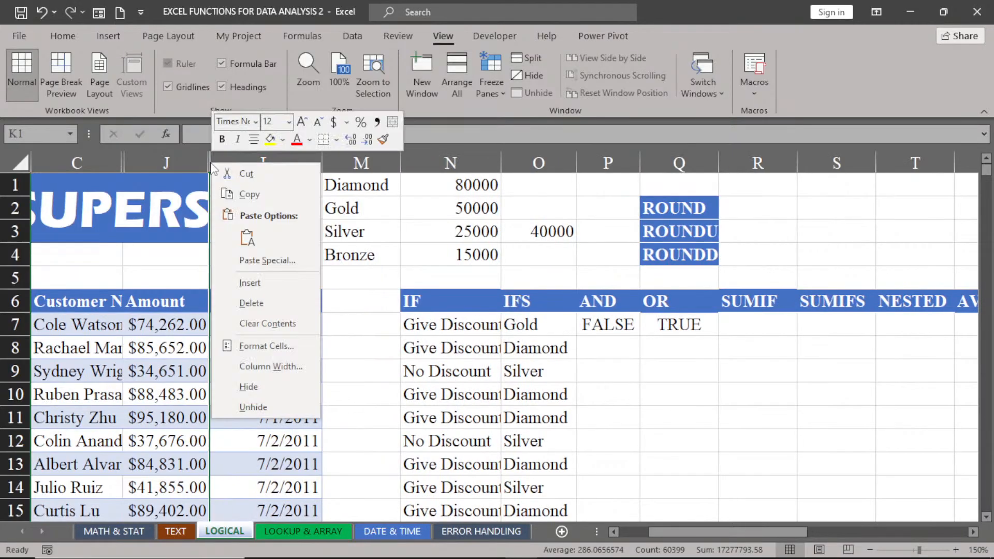
click(253, 407)
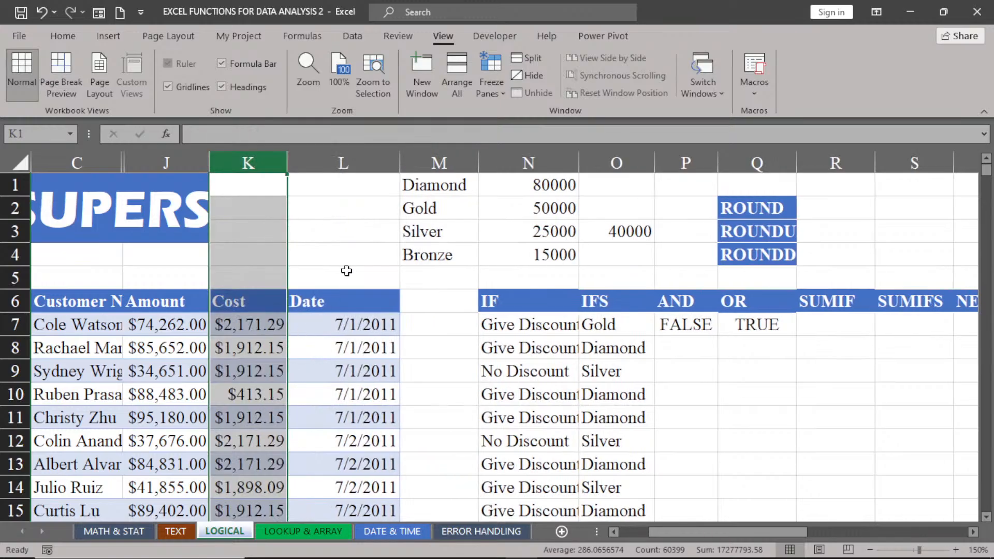
Step: Hide the Date column L, keeping the Cost column K in view
click(358, 165)
right_click(358, 164)
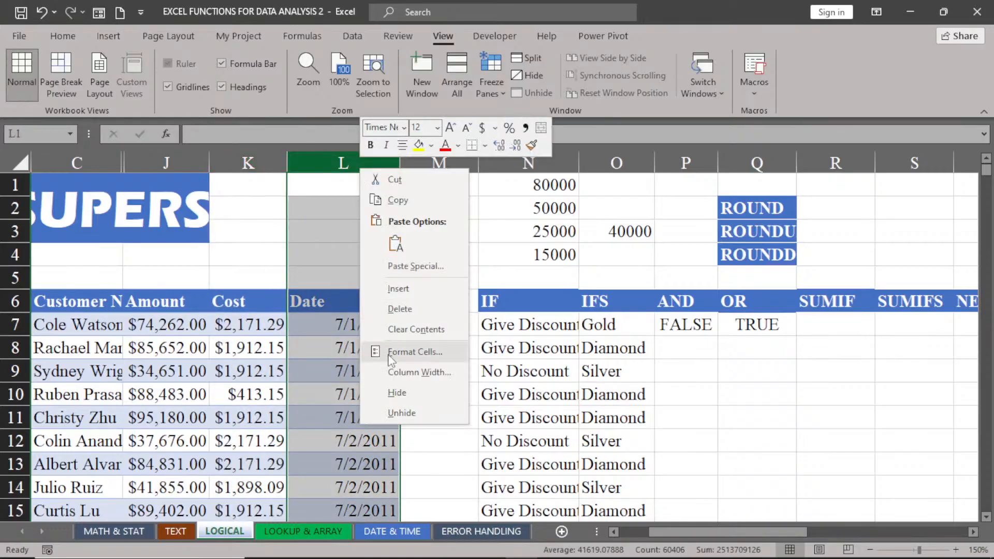
click(388, 393)
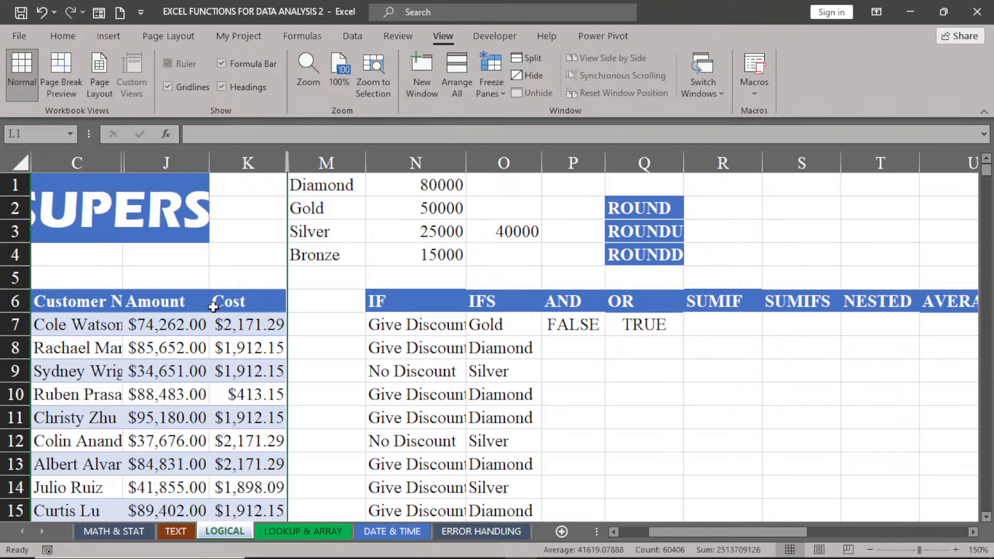
Step: Rename the Cost header in K6 as Profit
click(234, 306)
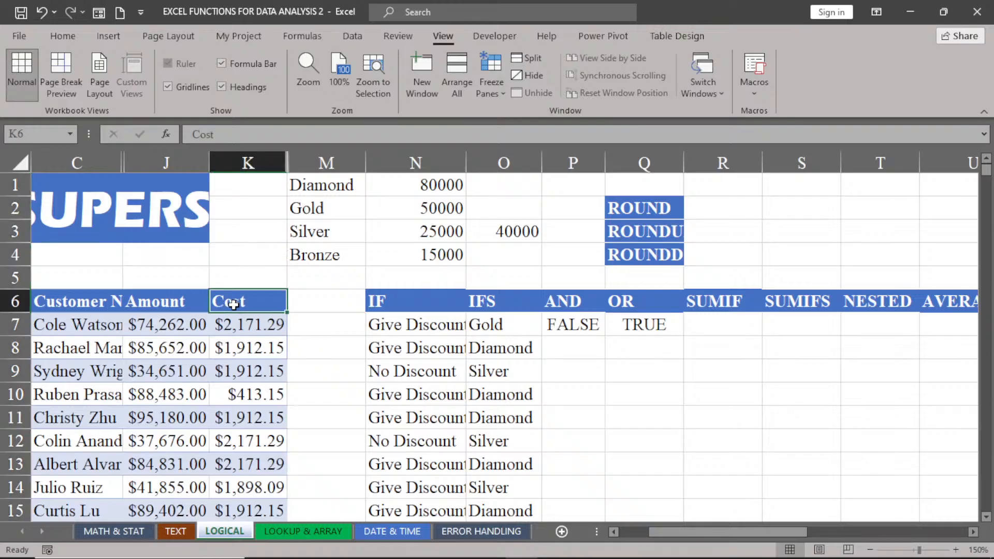
text(pro)
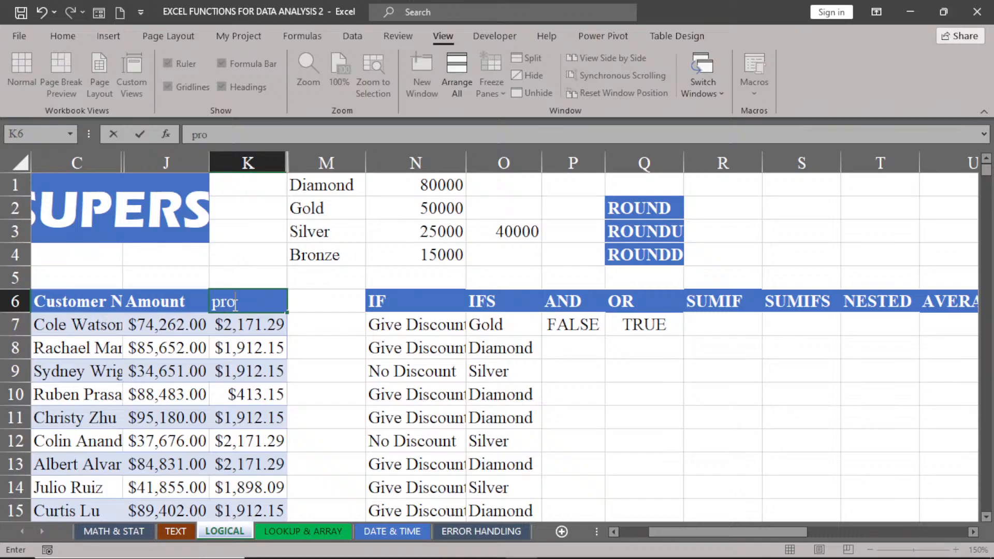
key(BackSpace)
key(BackSpace)
key(BackSpace)
text(Profit)
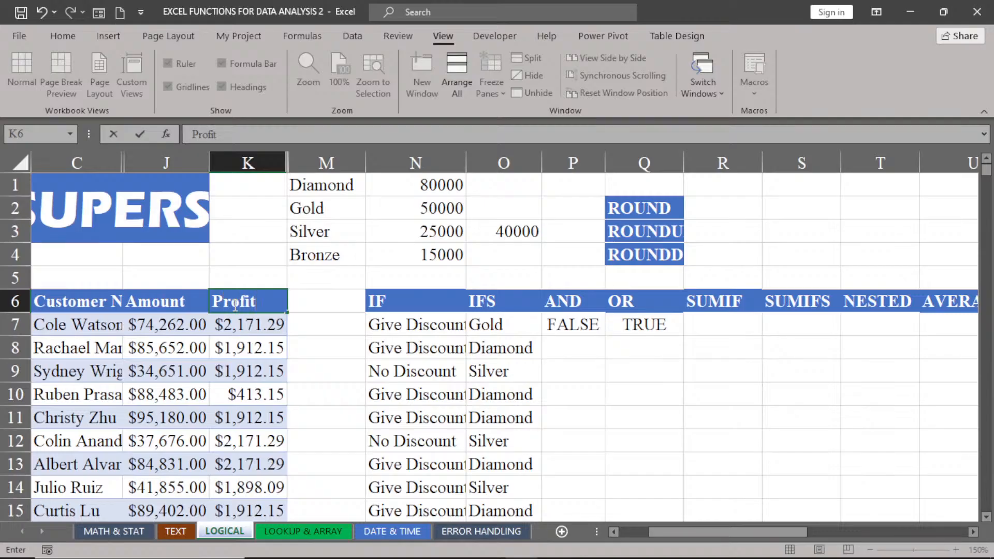
key(Return)
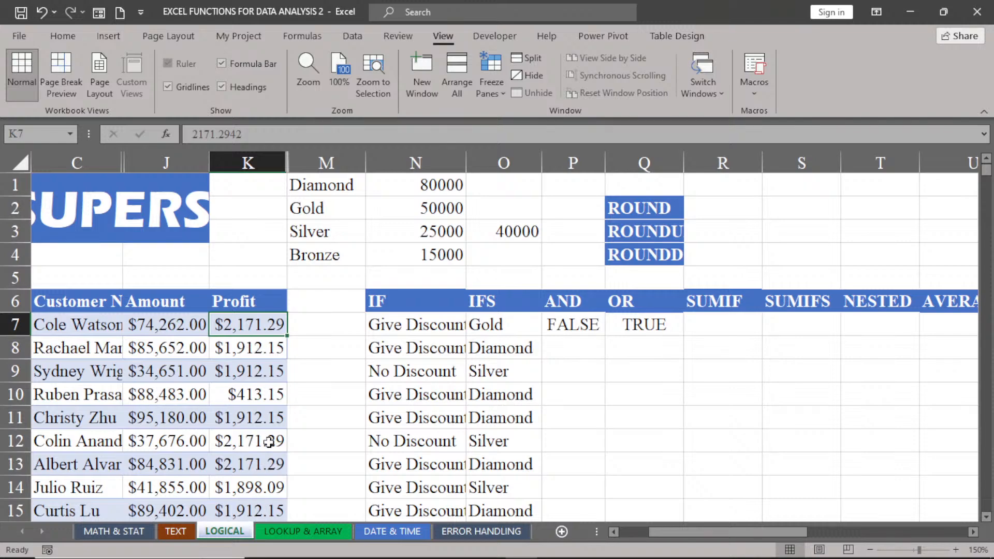
Step: Clear the AND and OR results from cells P7 and Q7
click(563, 325)
shift+click(630, 332)
key(Delete)
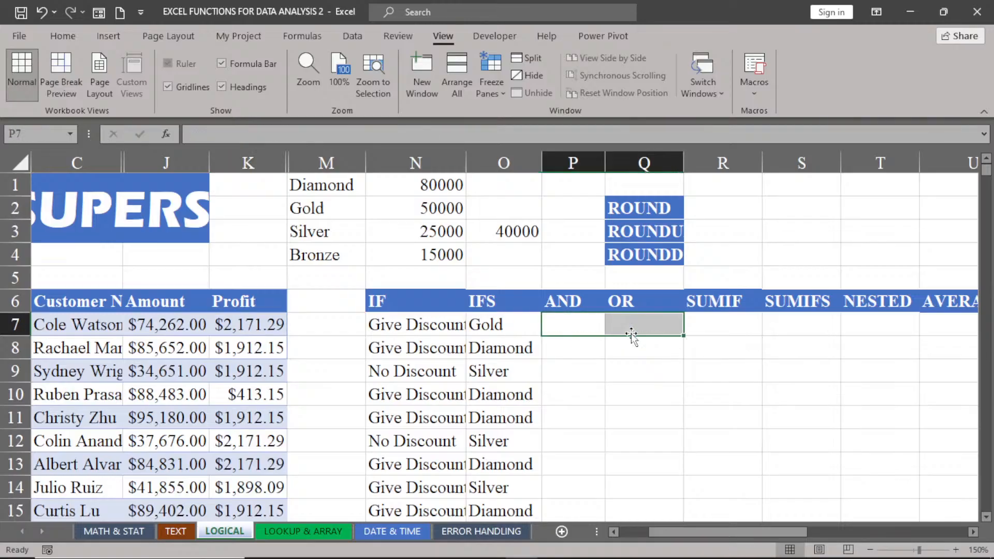
click(575, 329)
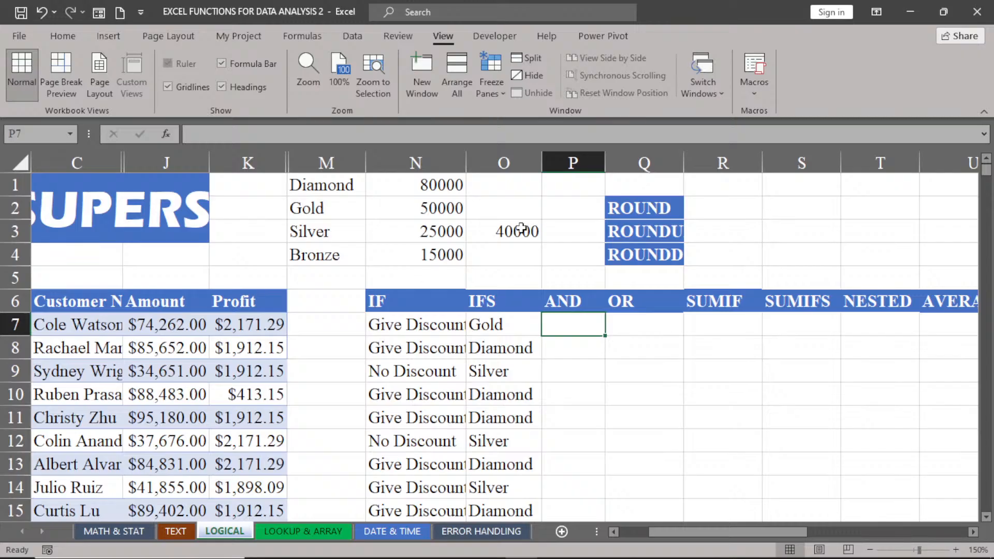
Step: Set the threshold in O3 to 70000 and enter 2000 as a second threshold in P3
double_click(506, 235)
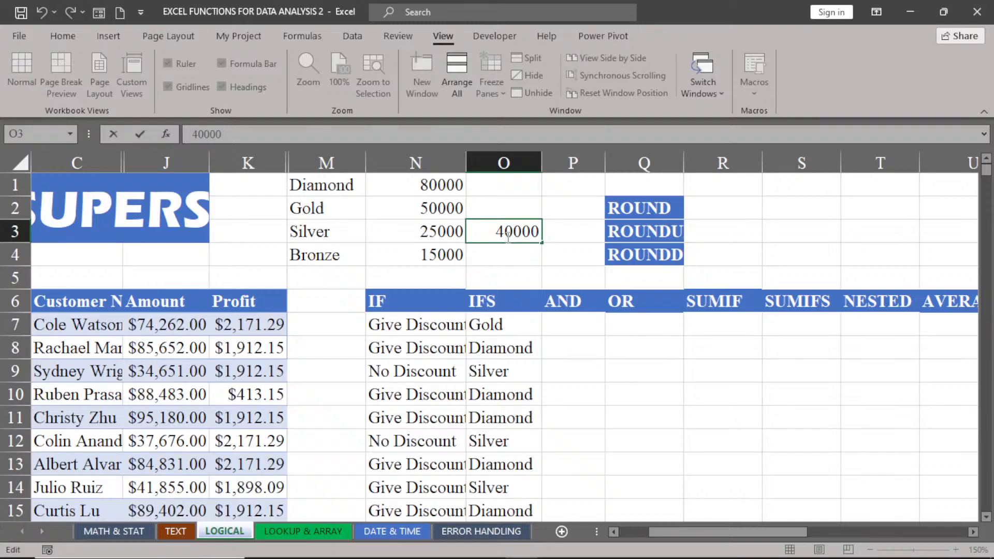
key(BackSpace)
text(7)
click(594, 334)
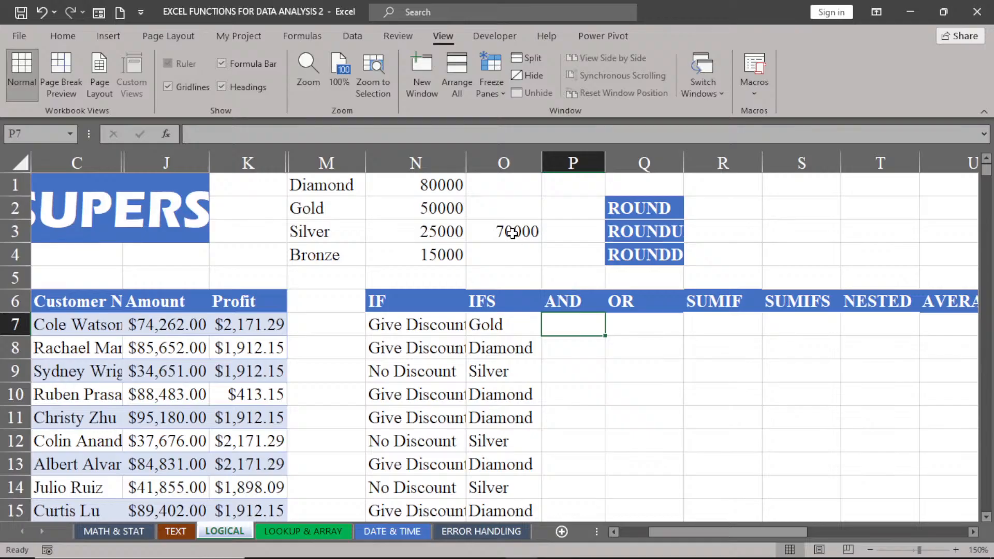
click(571, 232)
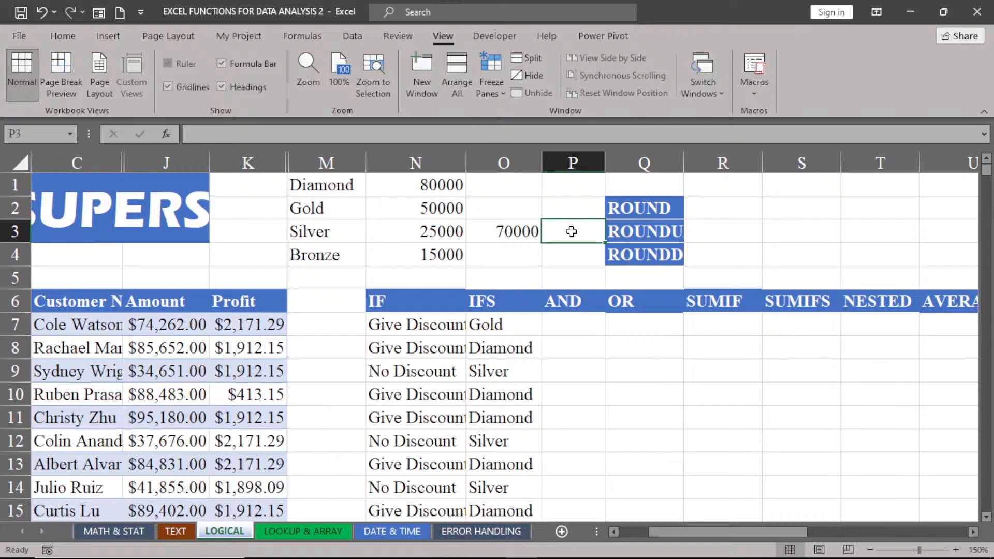
text(2000)
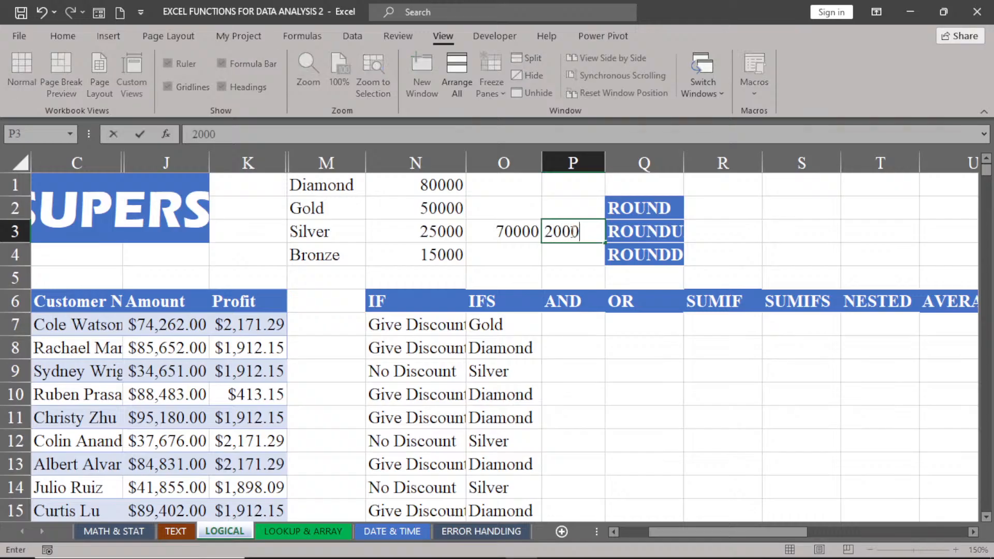
click(563, 327)
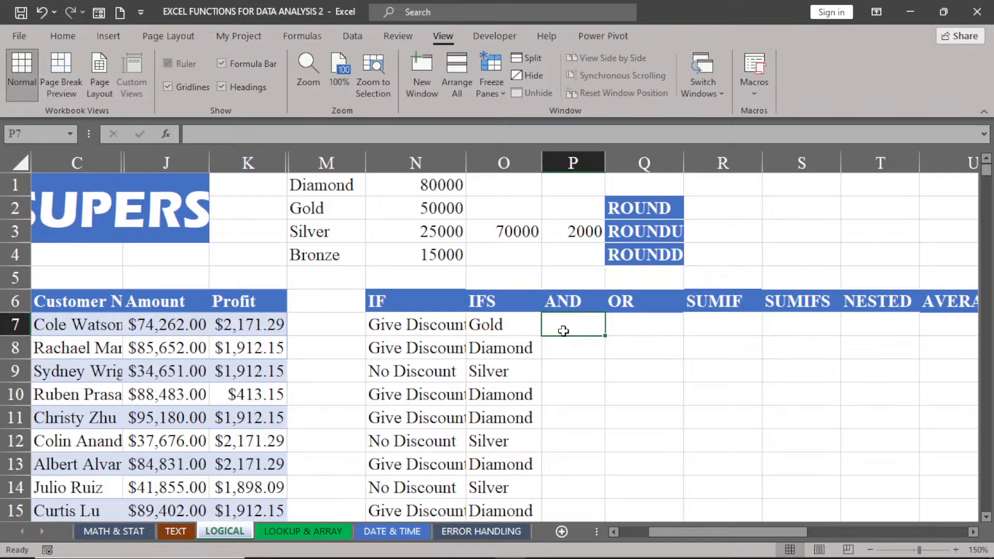
Step: Enter the note "nested function" in cell R2
click(730, 210)
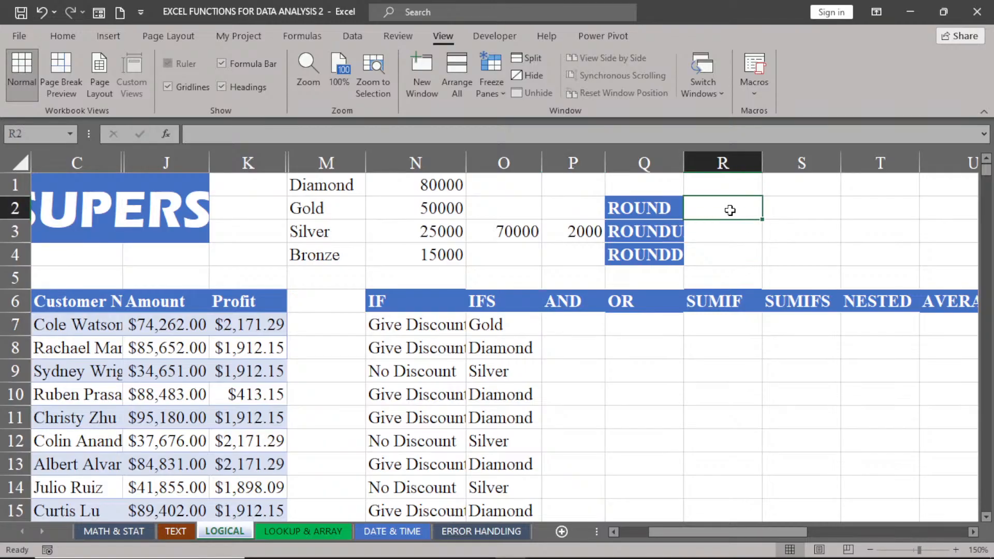
text(nested)
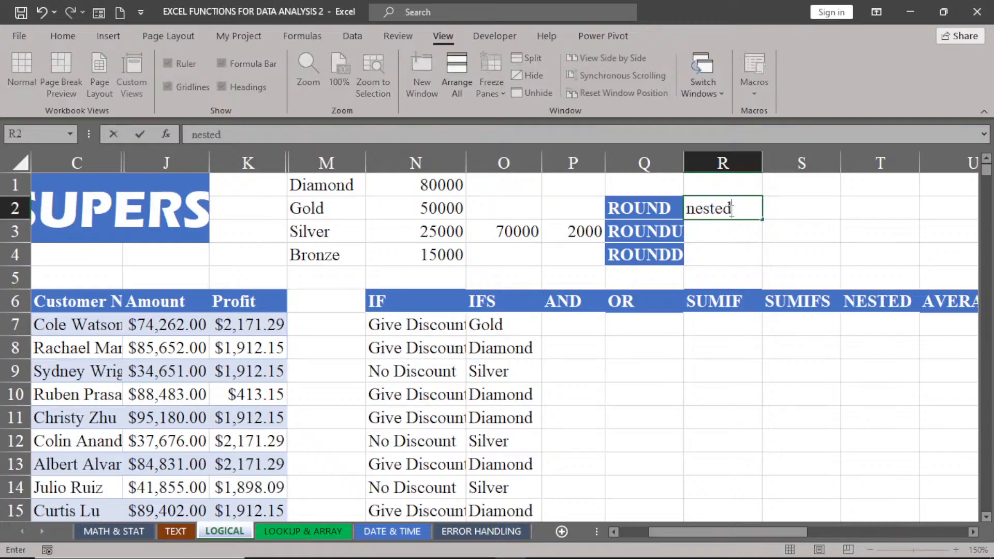
text( function)
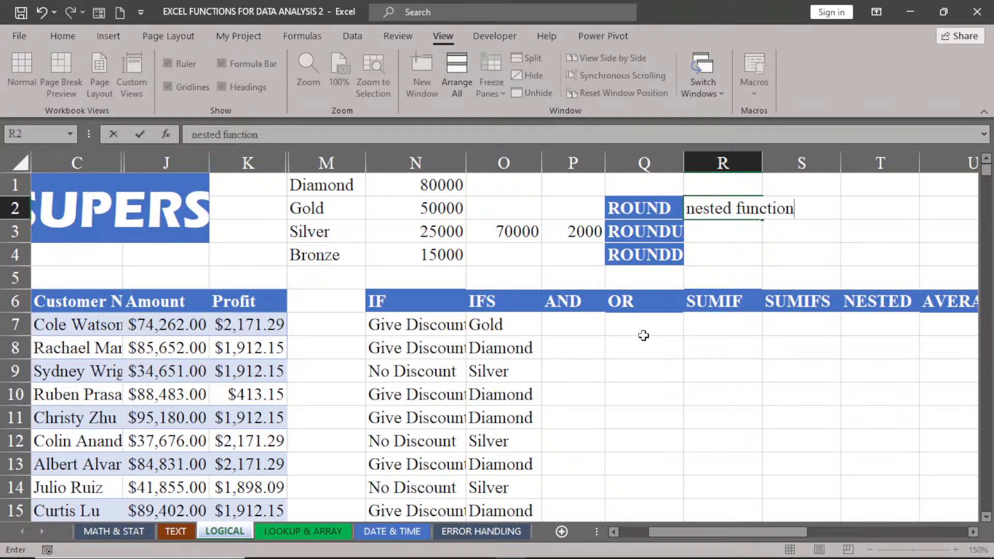
click(568, 325)
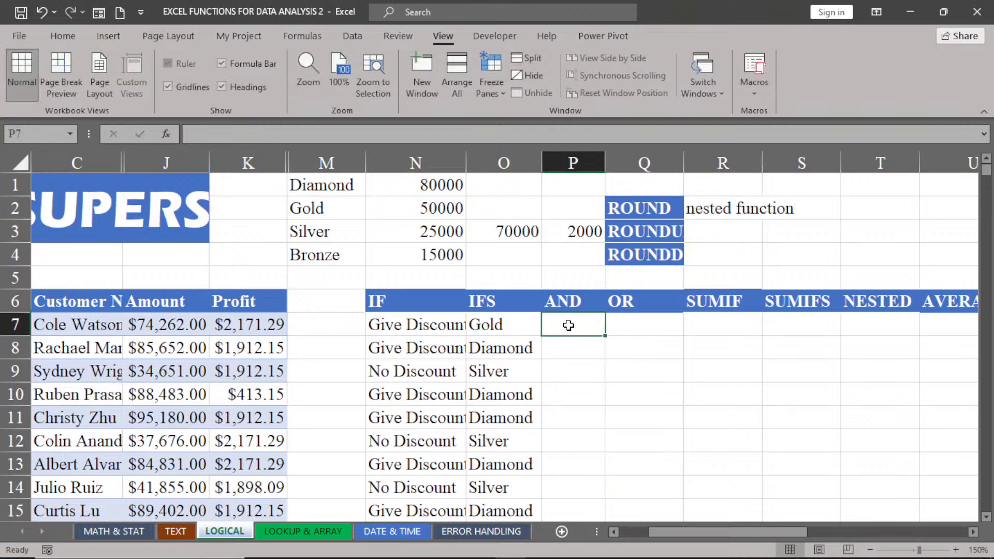
text(=)
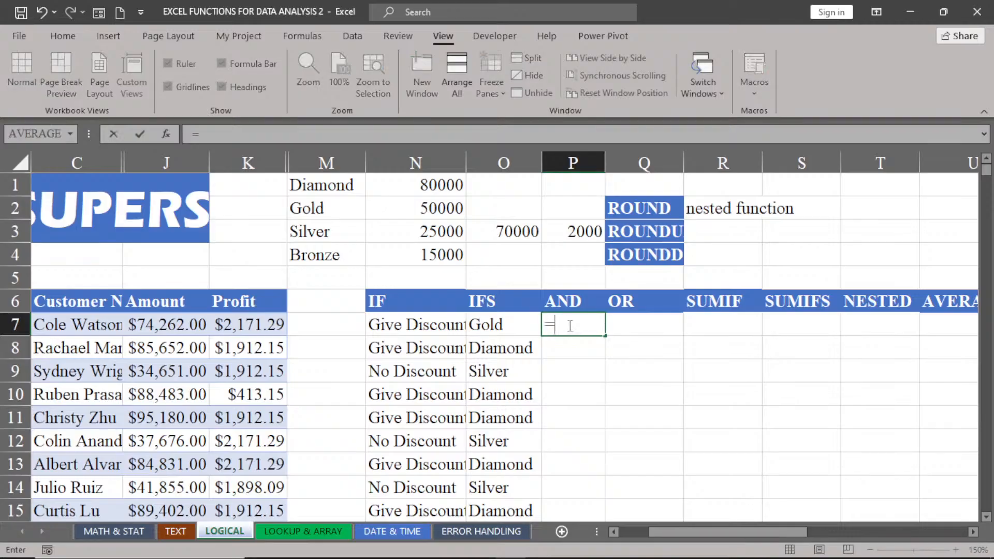
text(if)
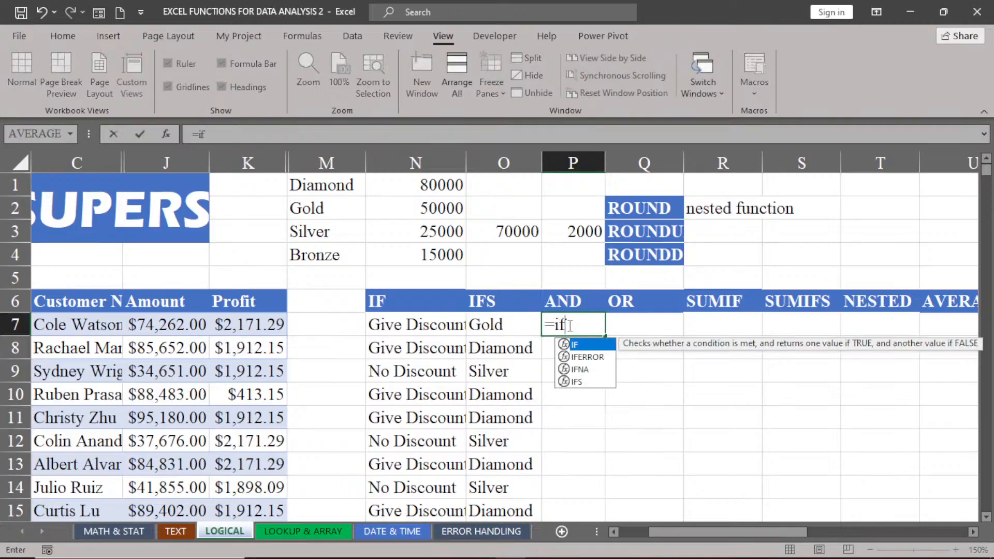
key(Tab)
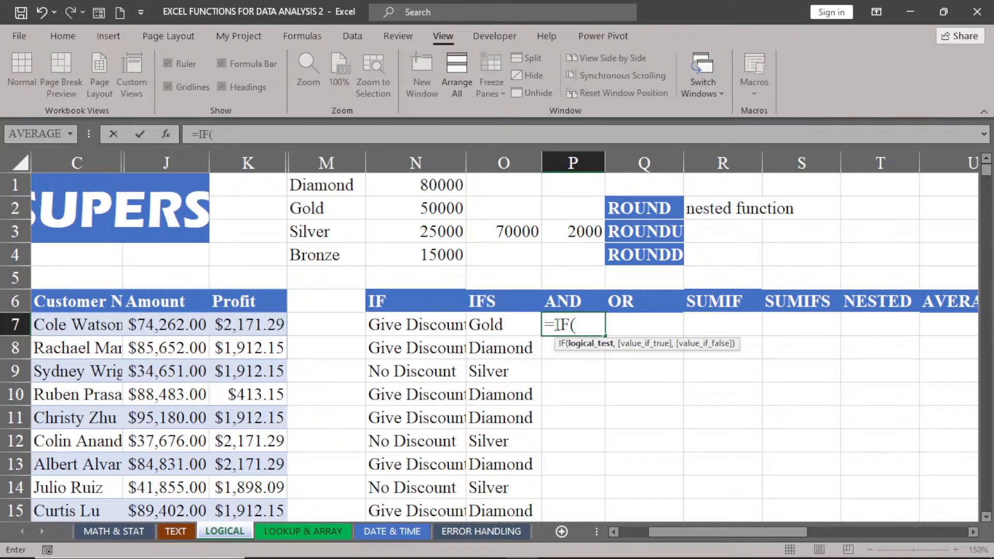
text(and)
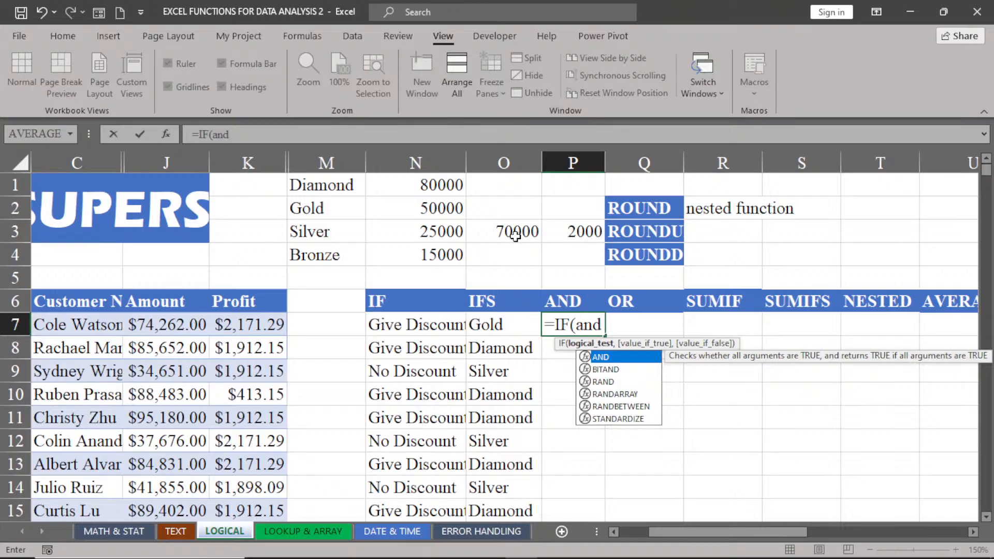
double_click(607, 357)
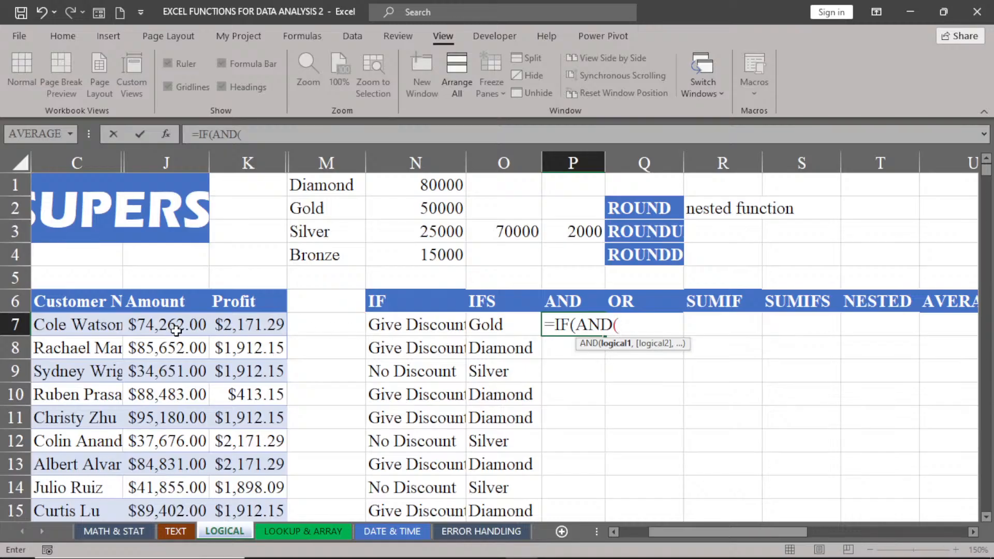
click(156, 326)
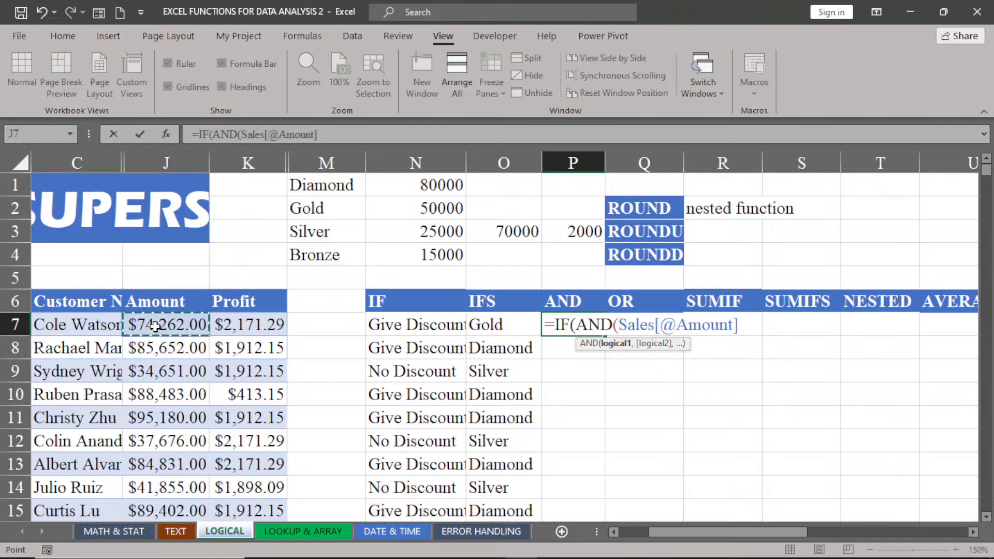
text(>=)
click(508, 234)
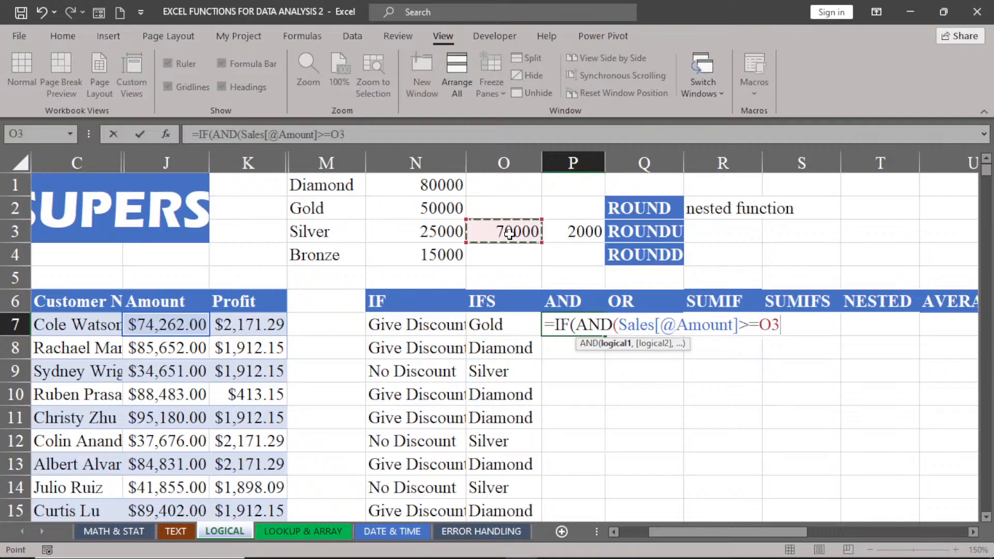
key(F4)
text(,)
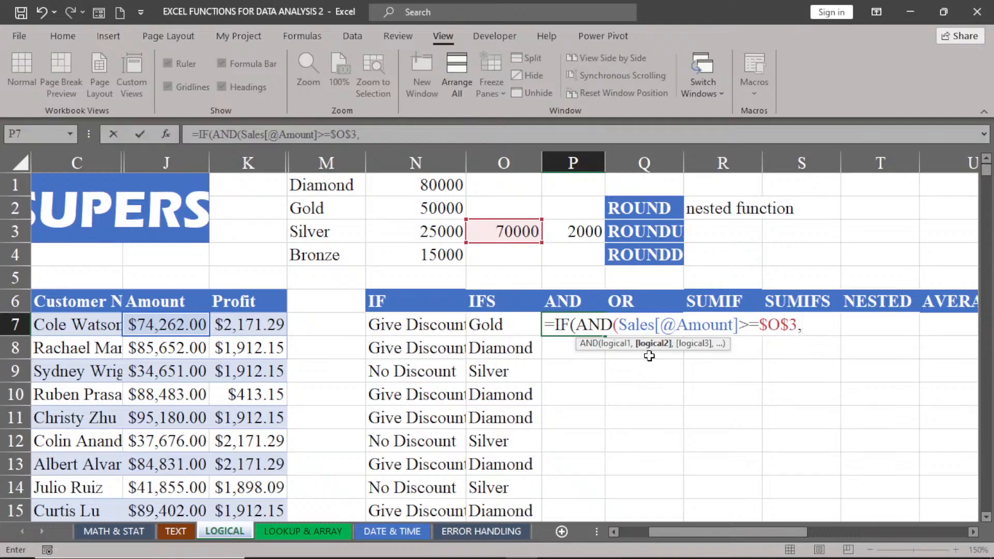
click(242, 325)
text(>)
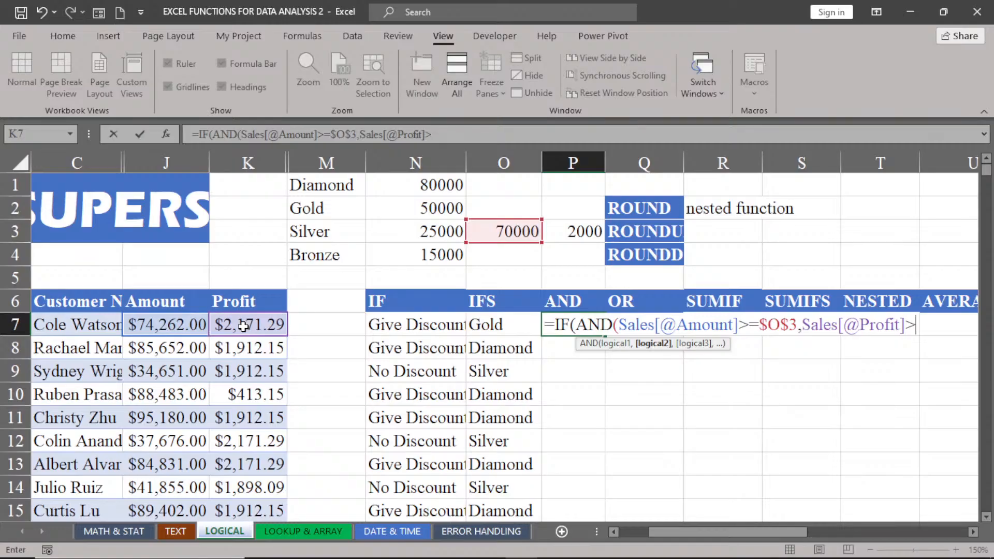
text(=$P$3),"Give Disco)
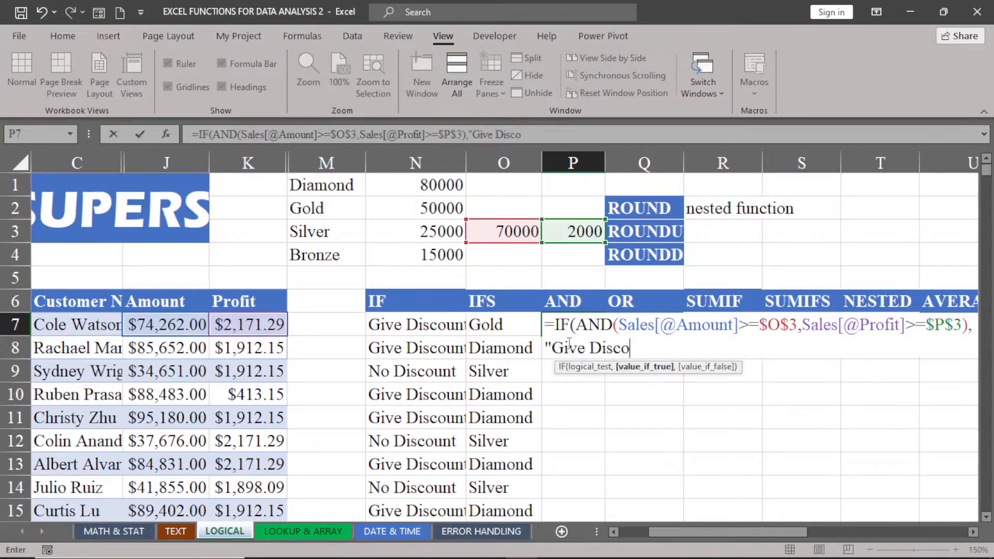
text(unt",)
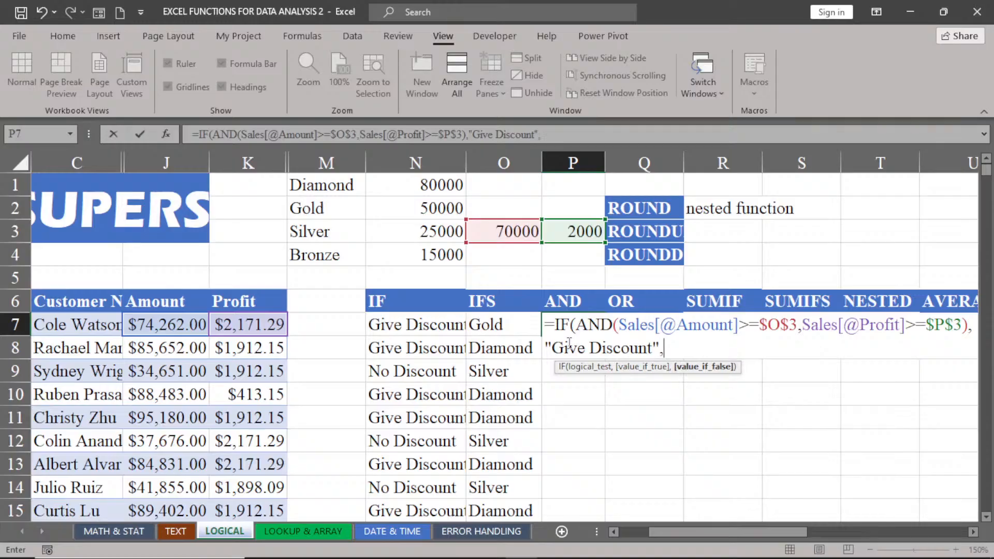
text("No Disc)
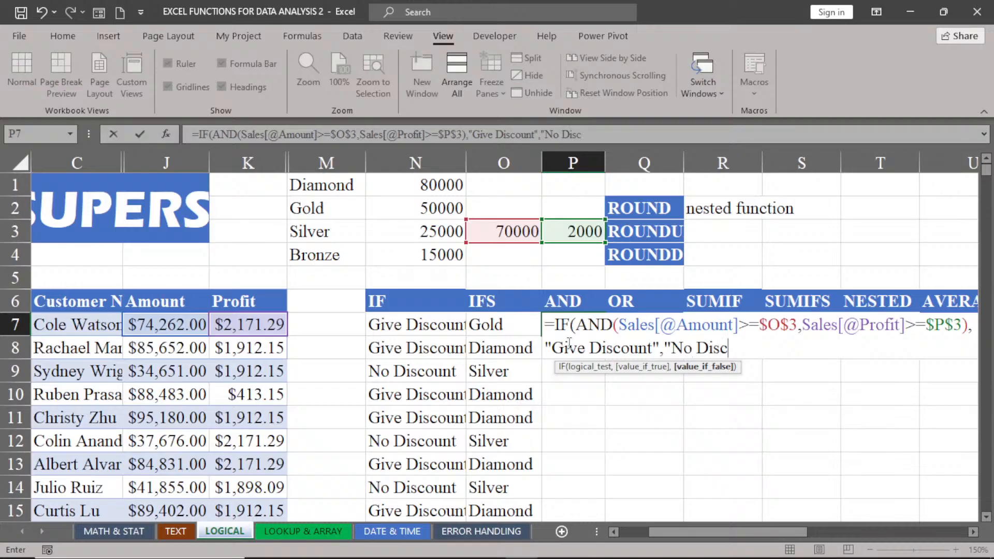
text(ount"))
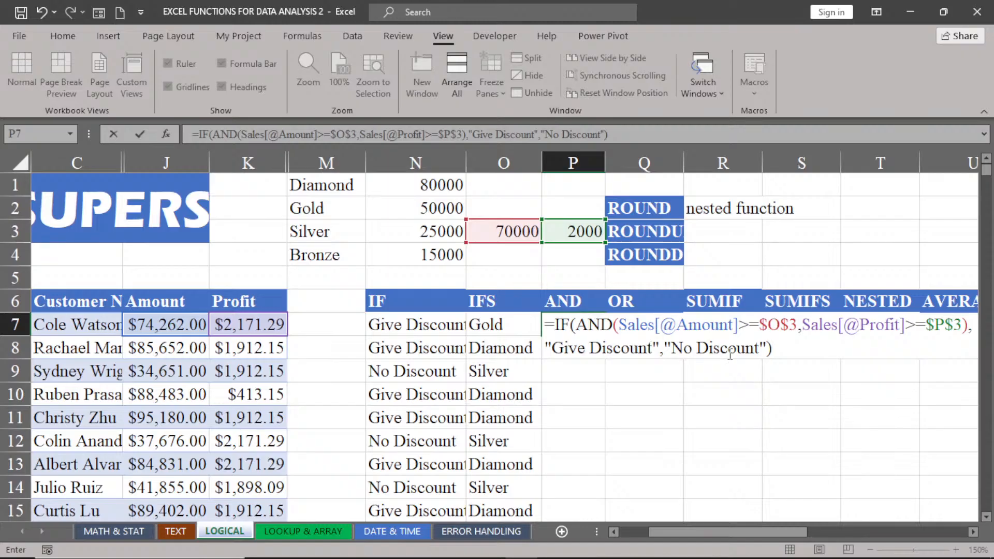
key(Return)
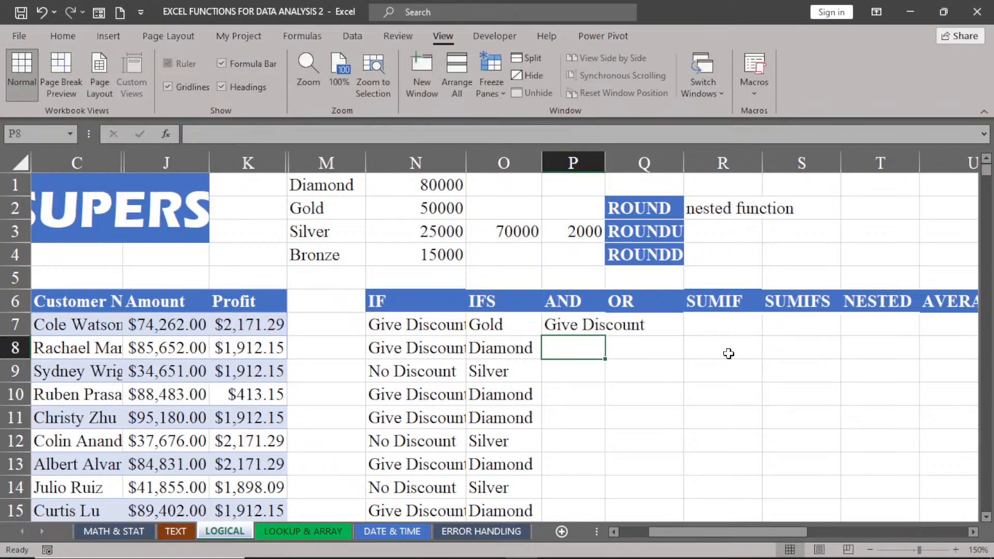
Step: Fill the P7 formula down the AND column and check rows 9 and 8 against their Amount and Profit values
click(584, 330)
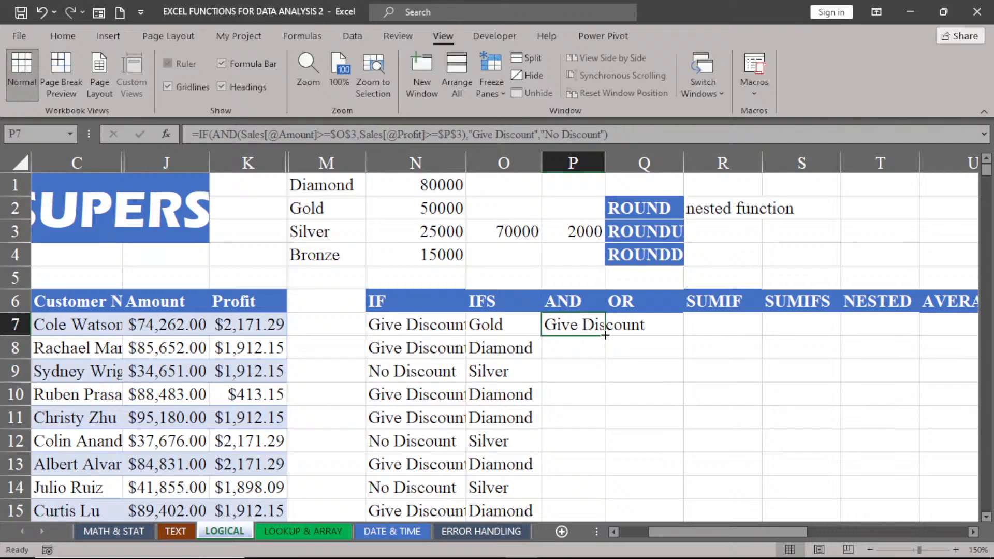
double_click(604, 335)
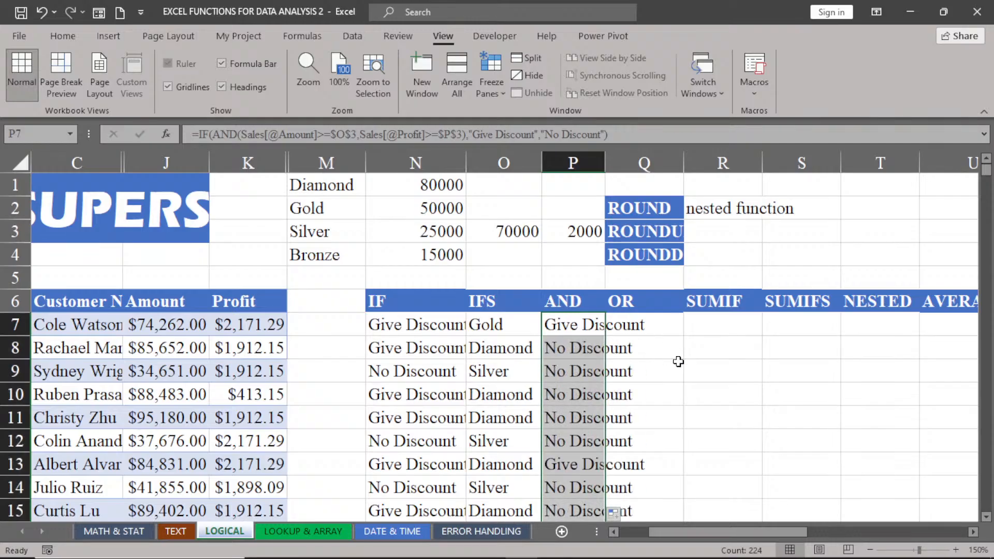
click(656, 376)
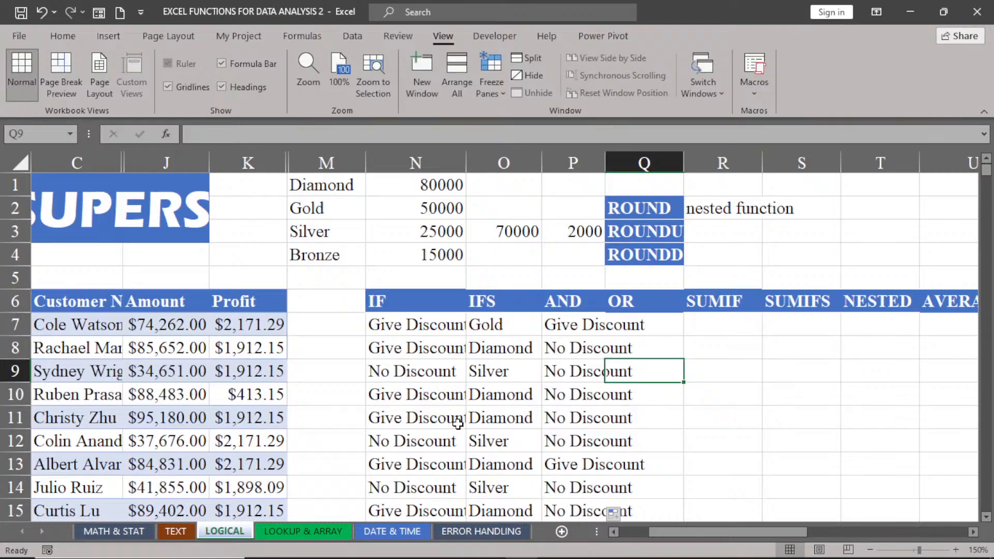
click(167, 376)
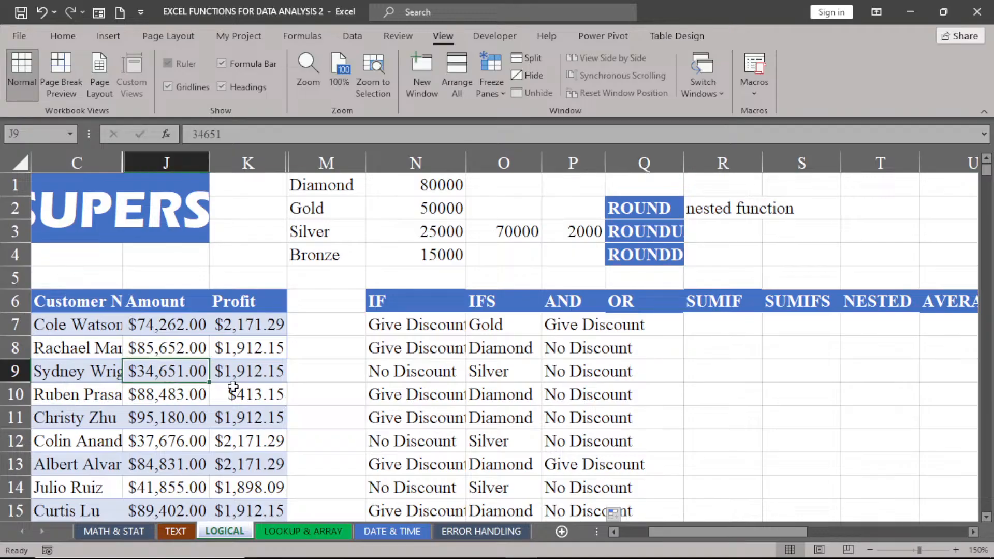
click(261, 375)
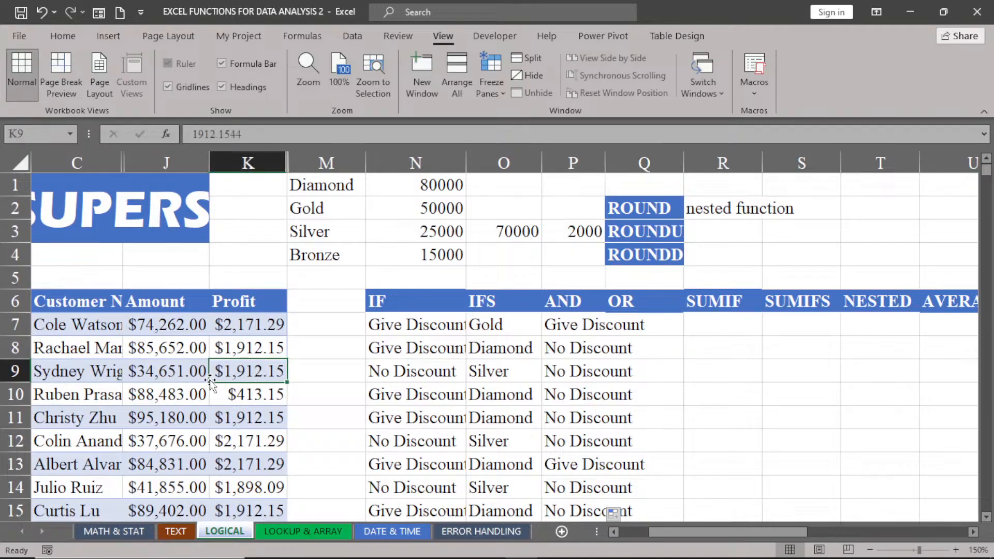
click(150, 351)
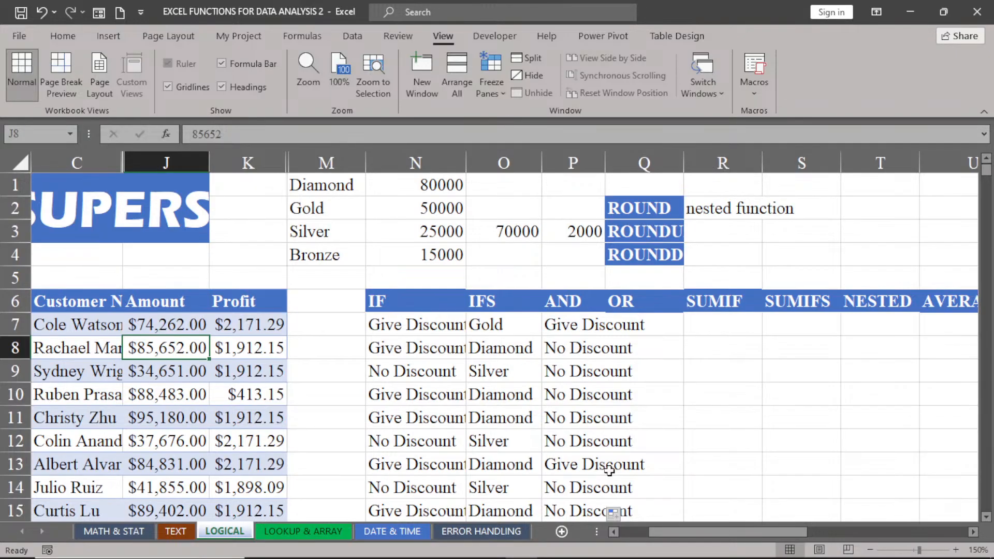
Step: AutoFit the Profit and Amount columns (K and J) so their currency values show in full
click(616, 531)
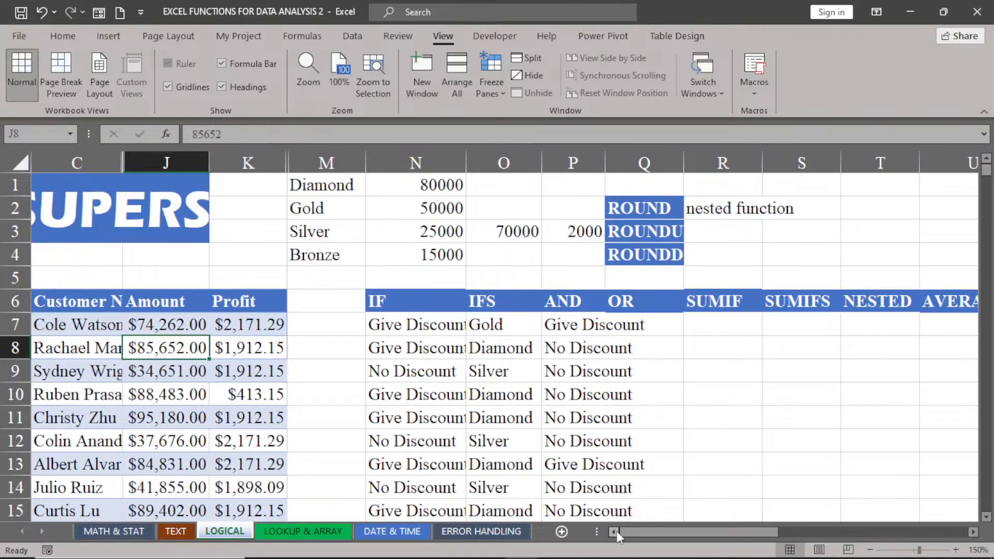
click(718, 326)
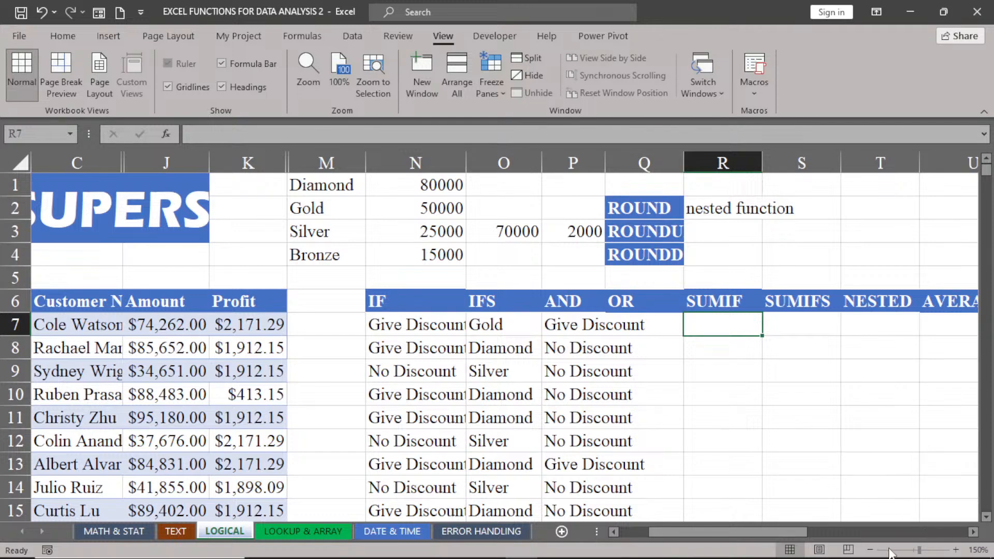
click(869, 550)
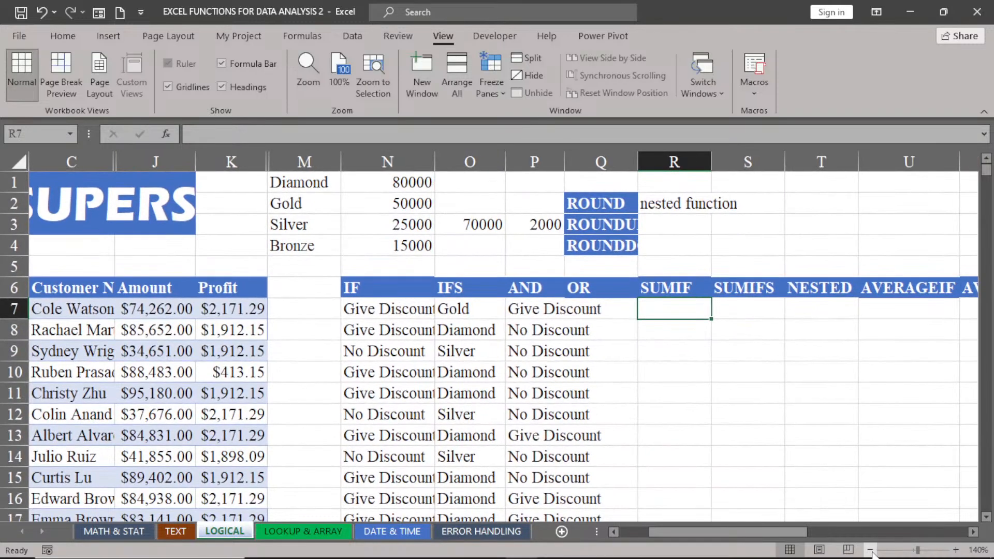
click(870, 550)
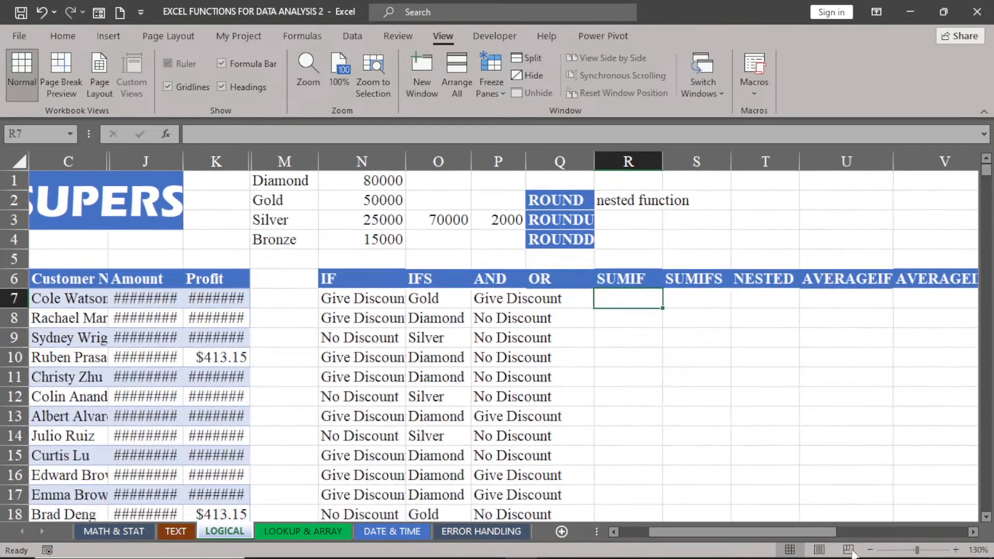
double_click(250, 161)
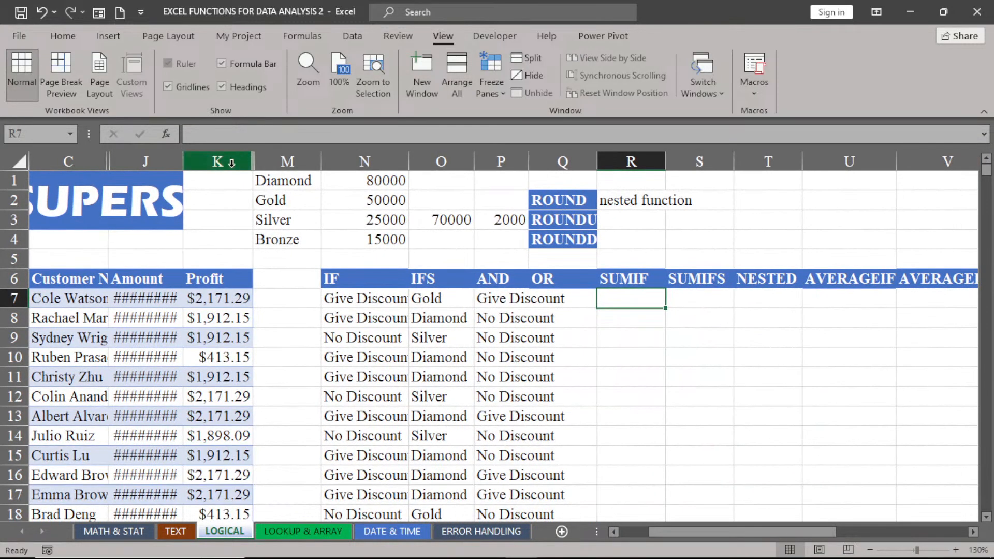
double_click(183, 161)
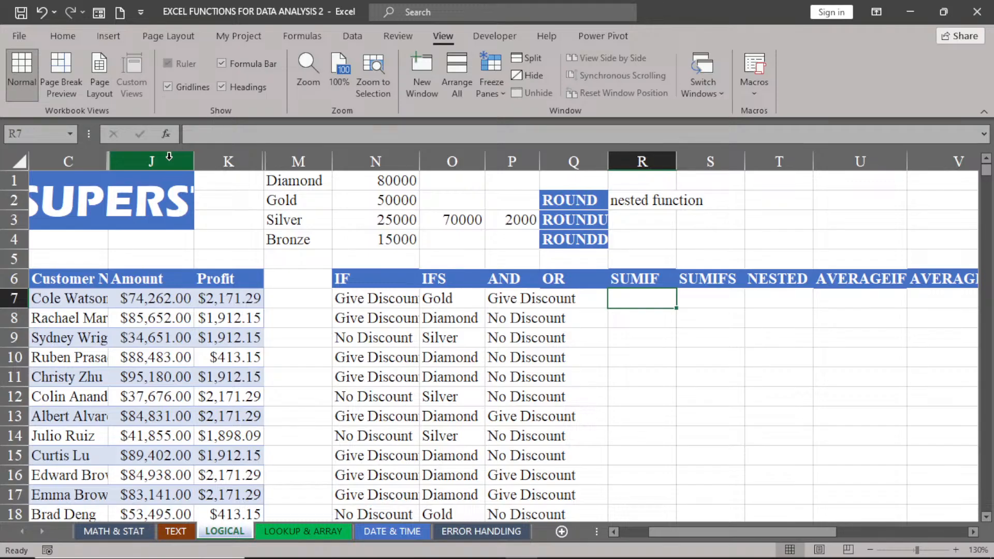
Step: Unhide the State column (I) between Customer Name and Amount and widen it to fit the longest state names
click(109, 161)
right_click(110, 161)
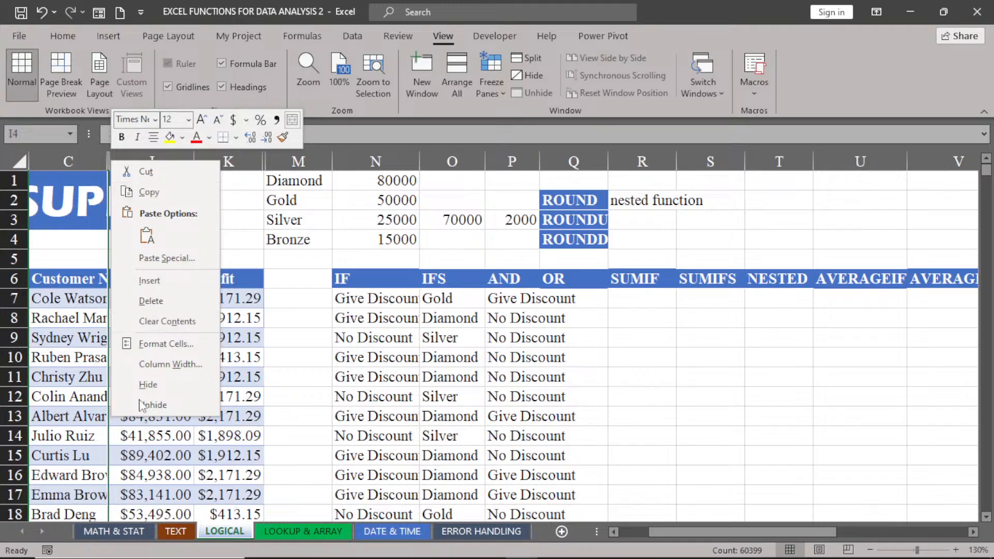
click(154, 406)
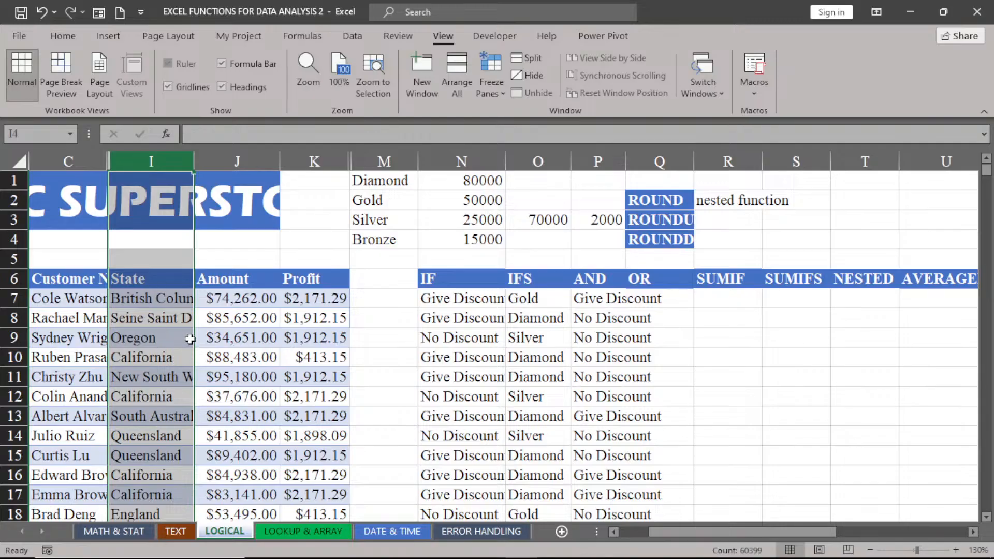
click(722, 300)
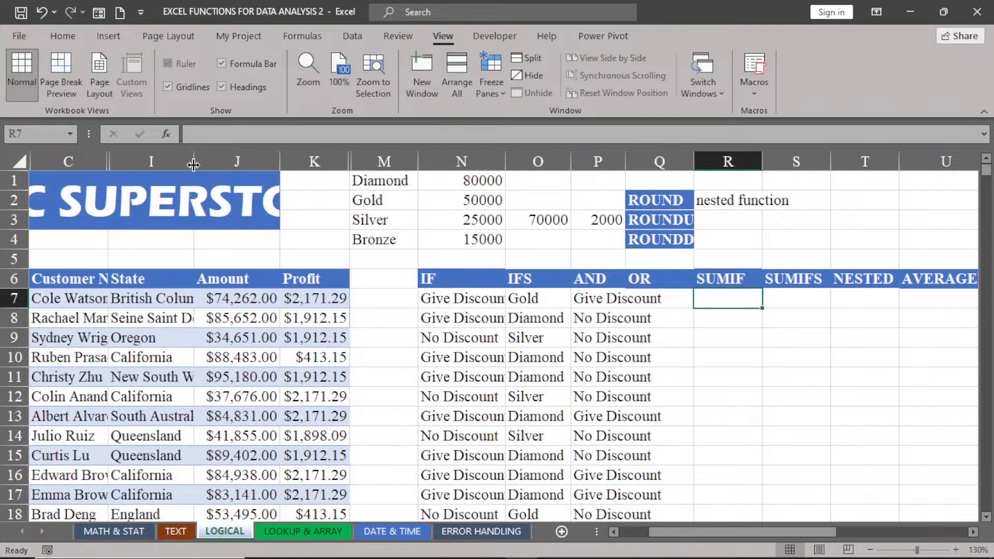
drag(194, 165, 243, 164)
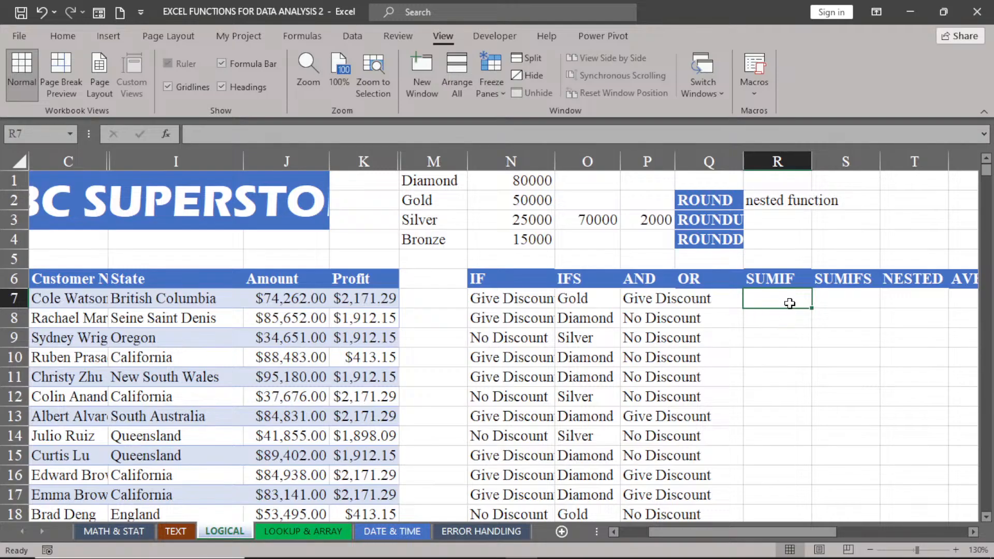
Step: Start a SUMIF formula in R7 with the whole State column, Sales[State], as the range
text(=)
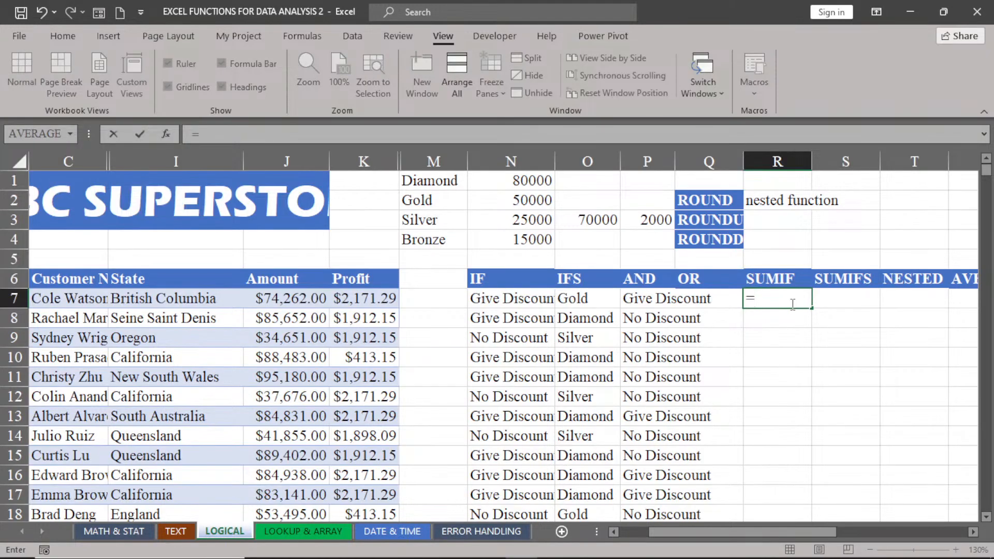
text(sum)
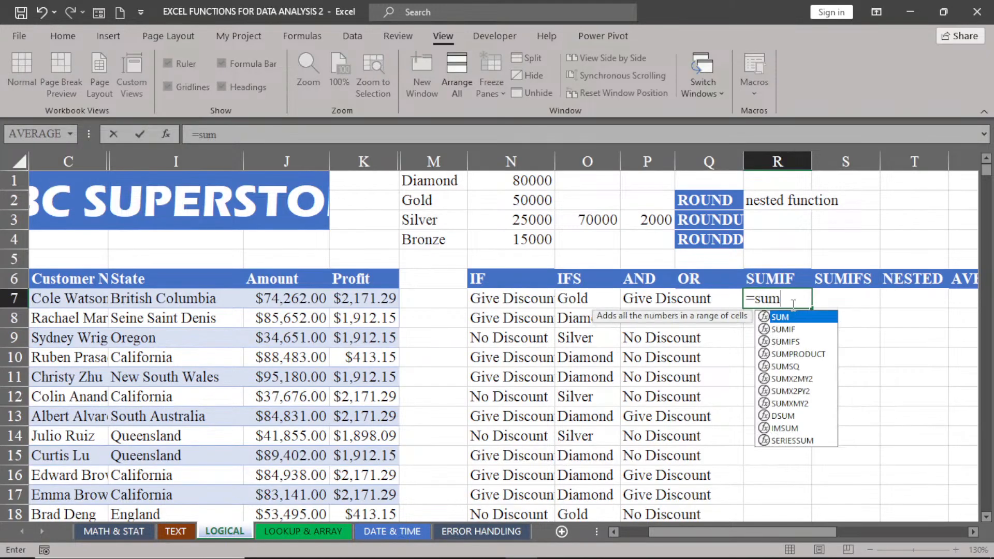
double_click(783, 329)
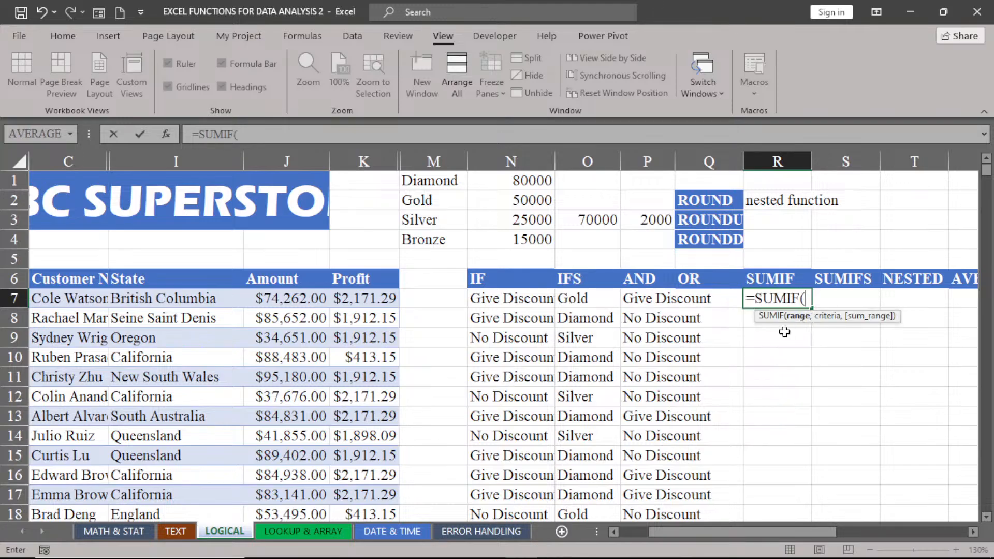
click(170, 299)
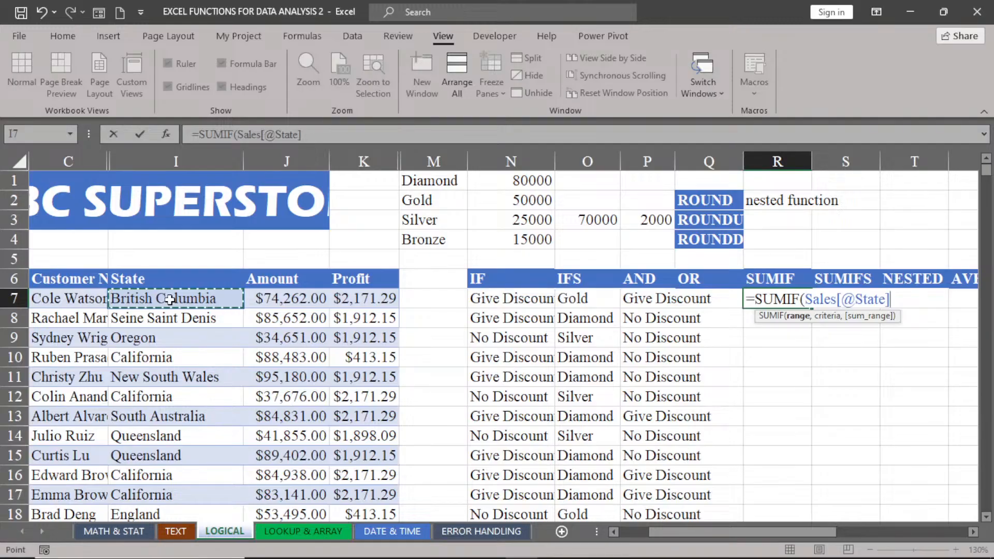
key(ctrl+shift+Down)
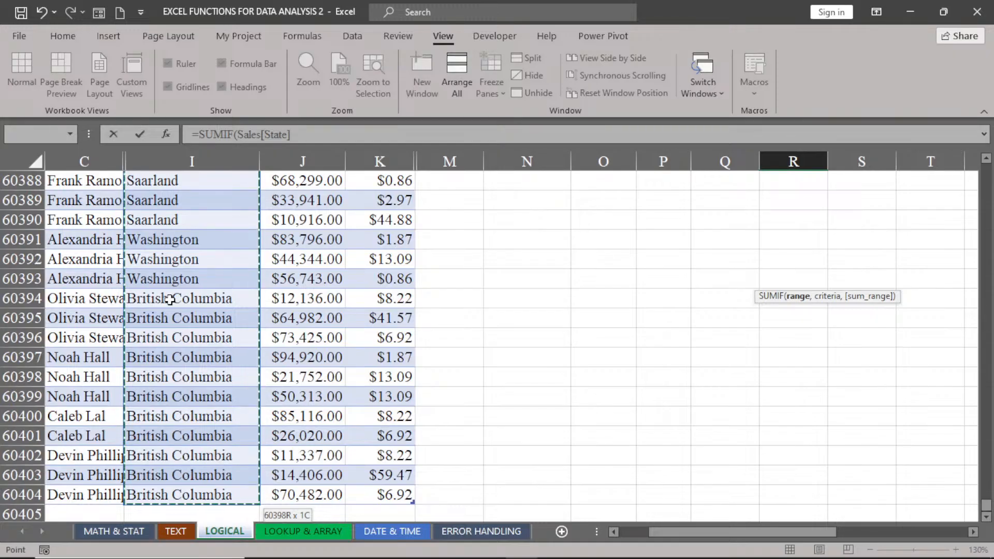
key(ctrl+BackSpace)
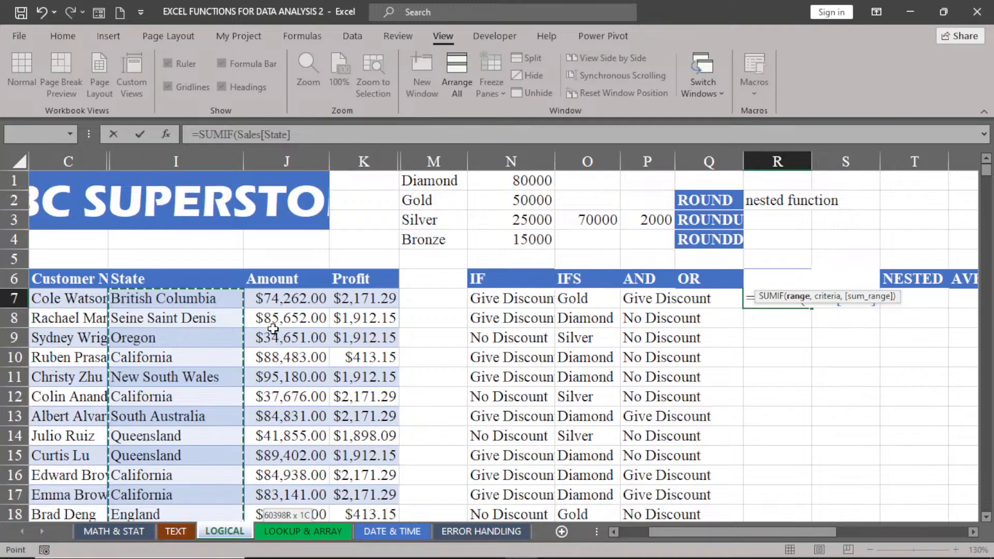
text(,)
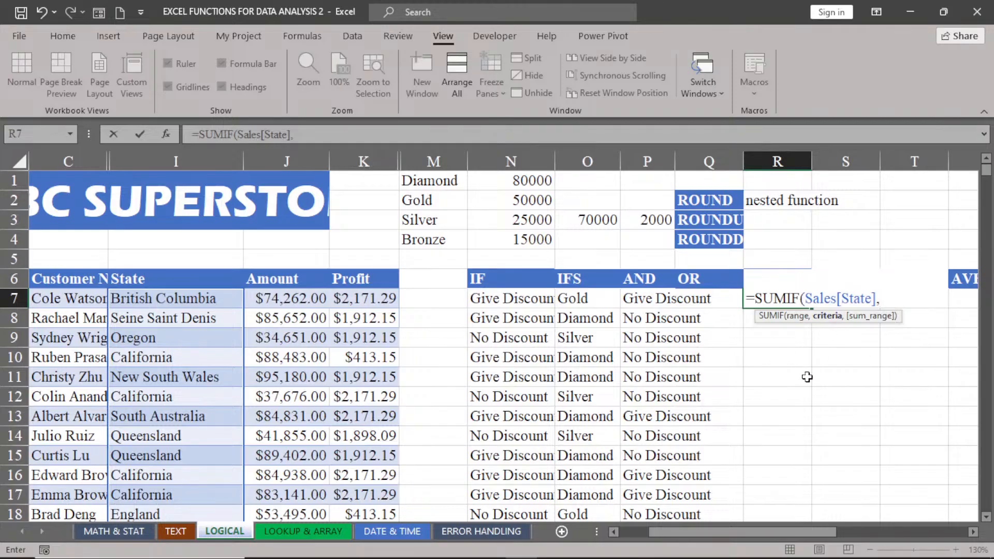
Step: Complete the R7 SUMIF formula with the criterion "california" and Sales[Amount] as the sum range
text("california)
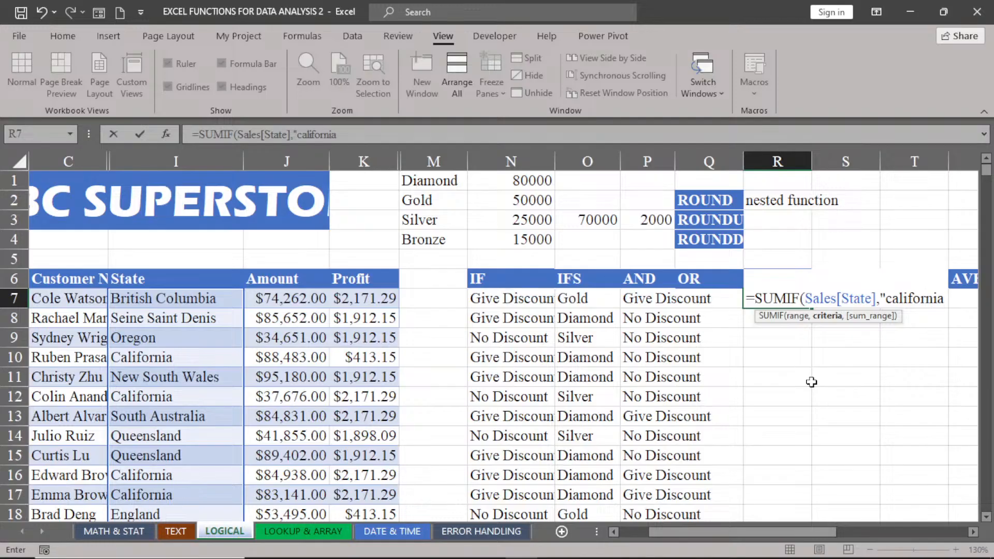
text(")
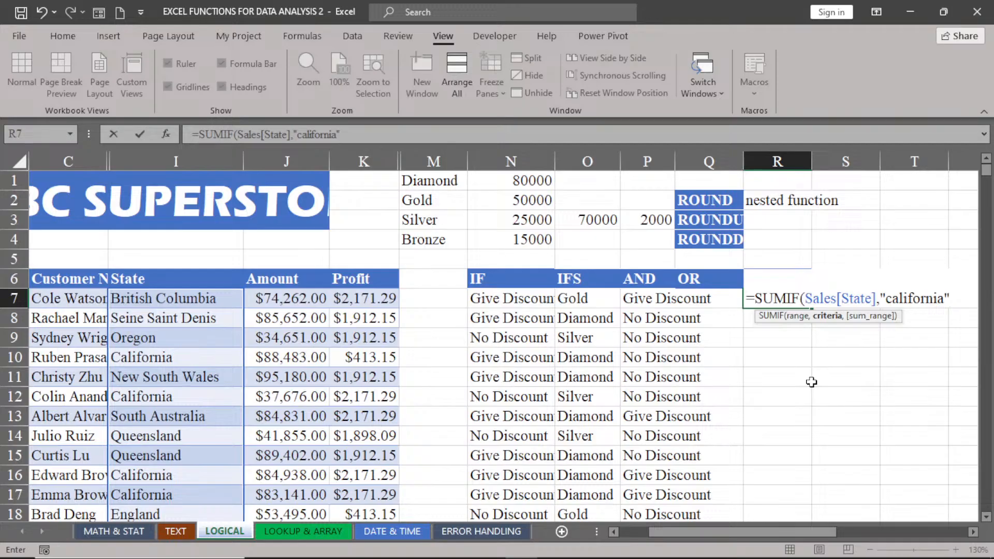
text(,)
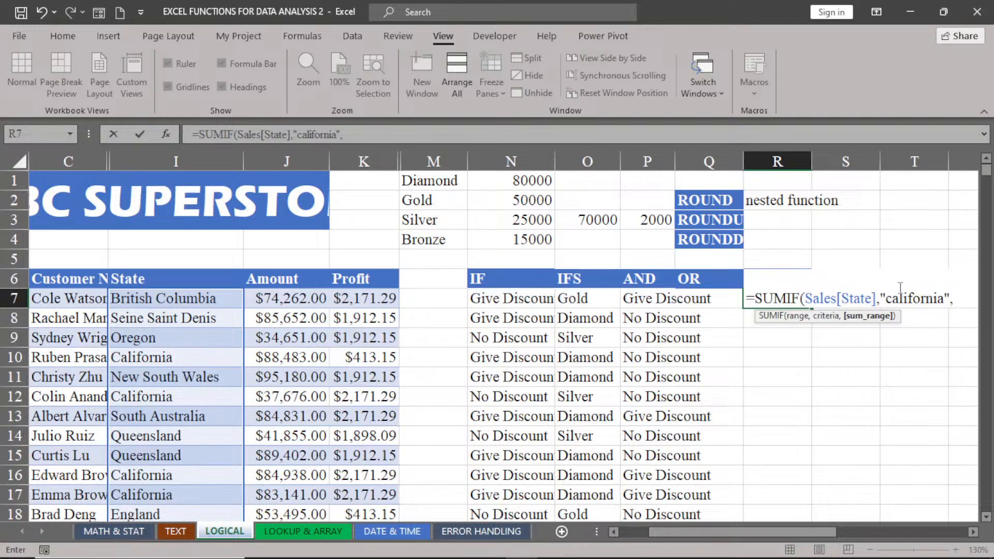
click(289, 298)
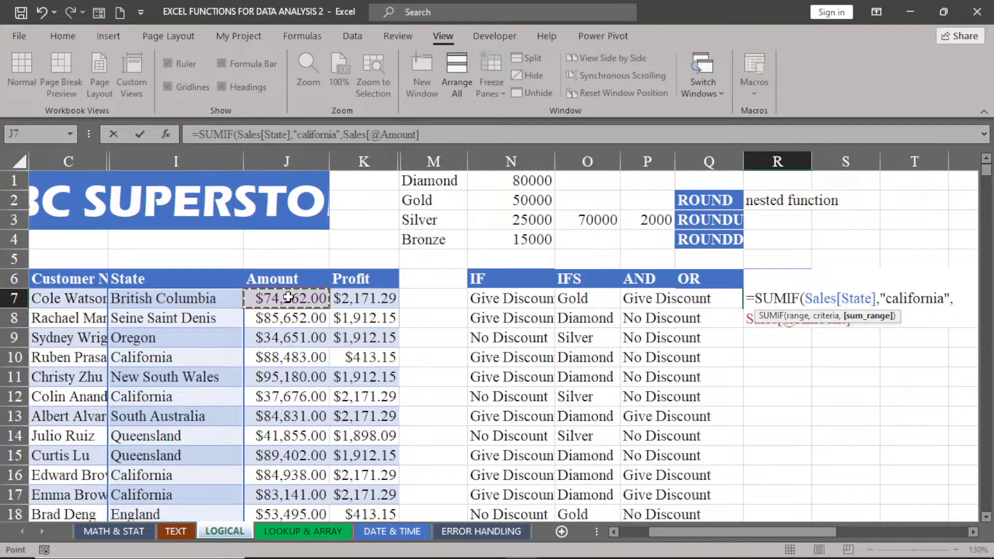
key(ctrl+shift+Down)
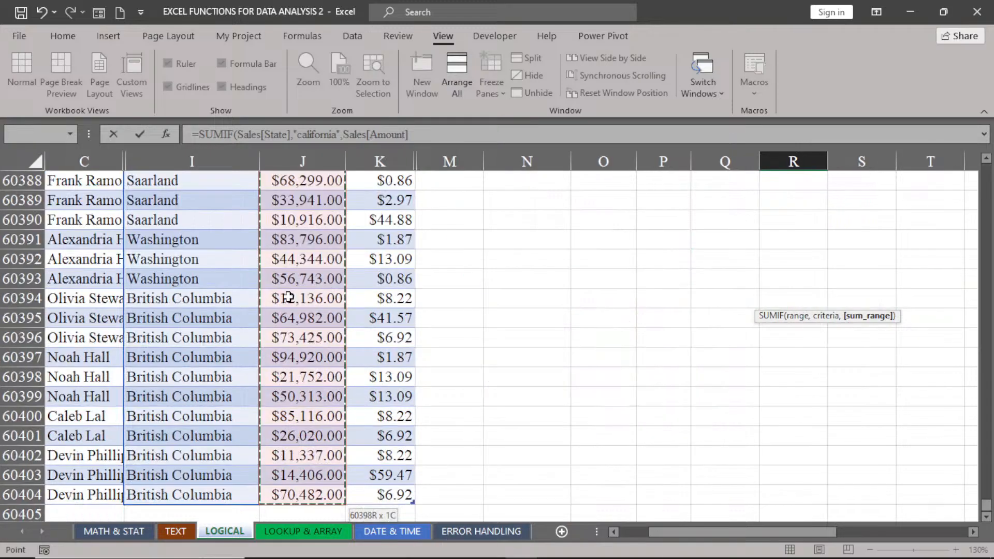
key(ctrl+BackSpace)
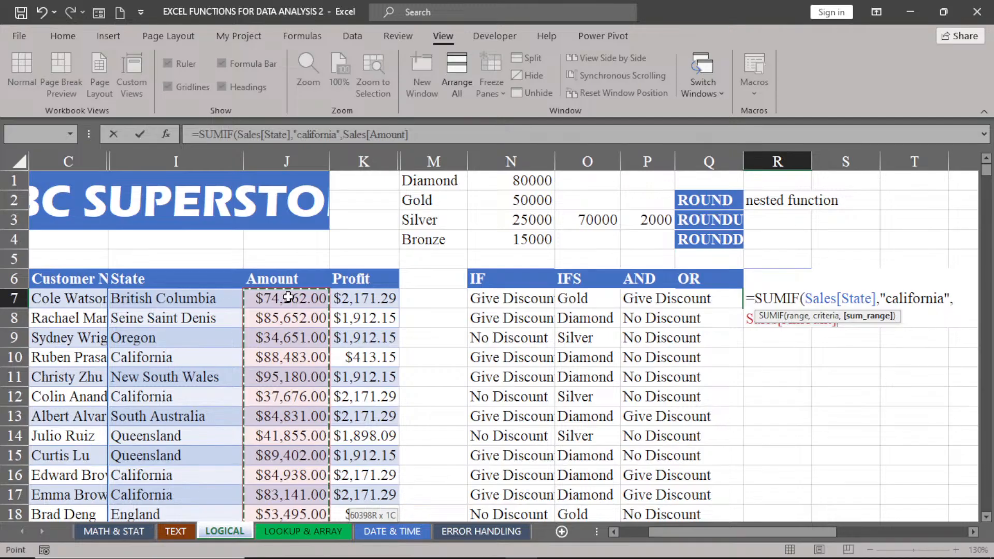
text())
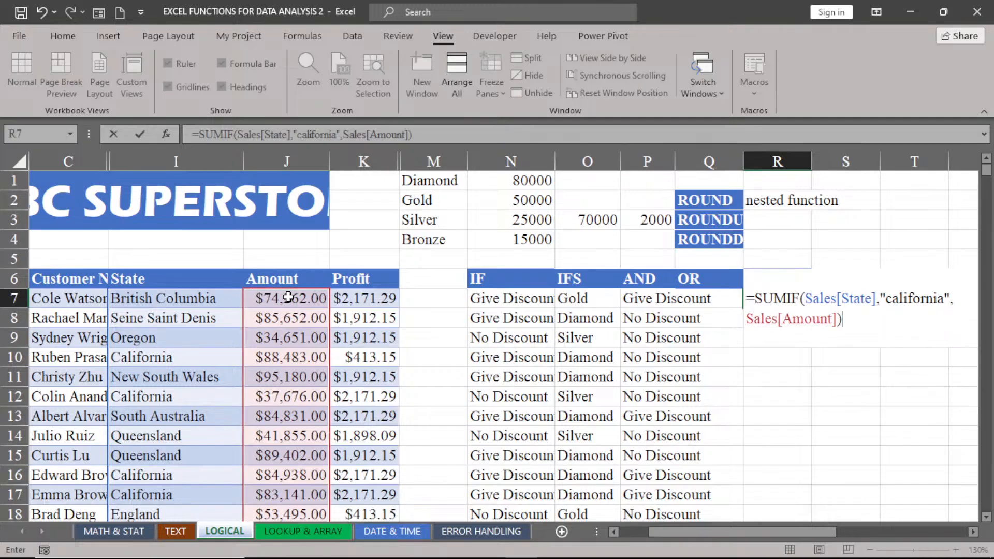
key(Return)
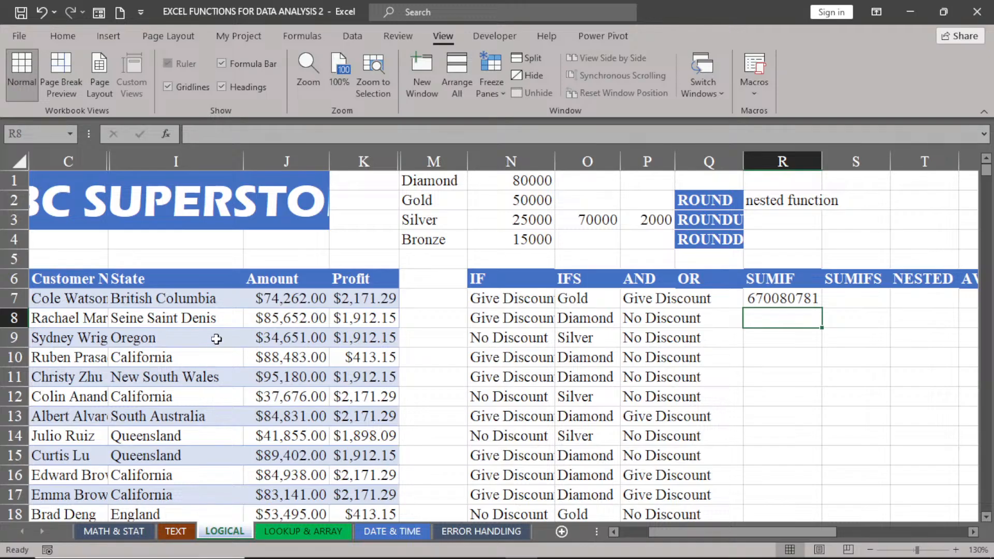
Step: Apply the comma number style to the SUMIF result in R7
click(790, 304)
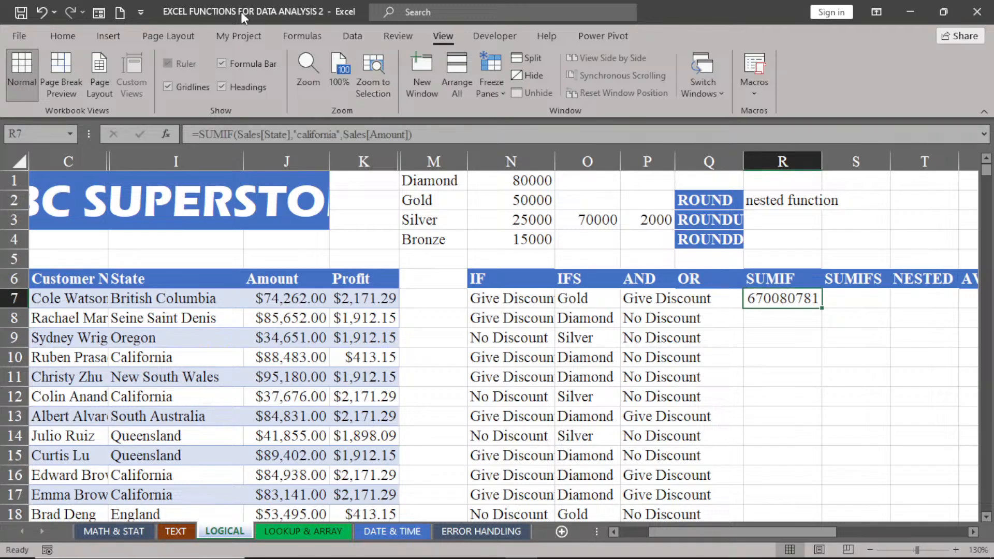
click(62, 34)
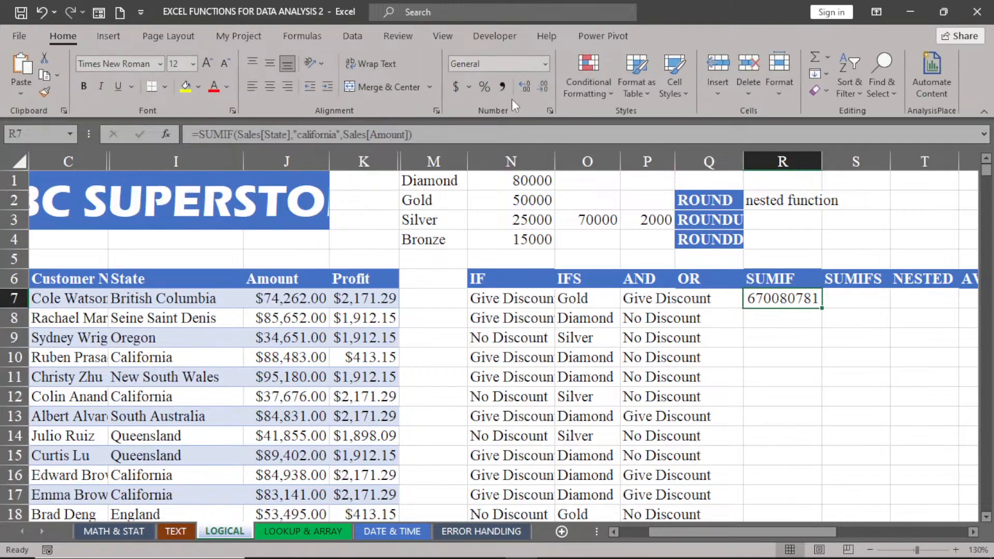
click(502, 87)
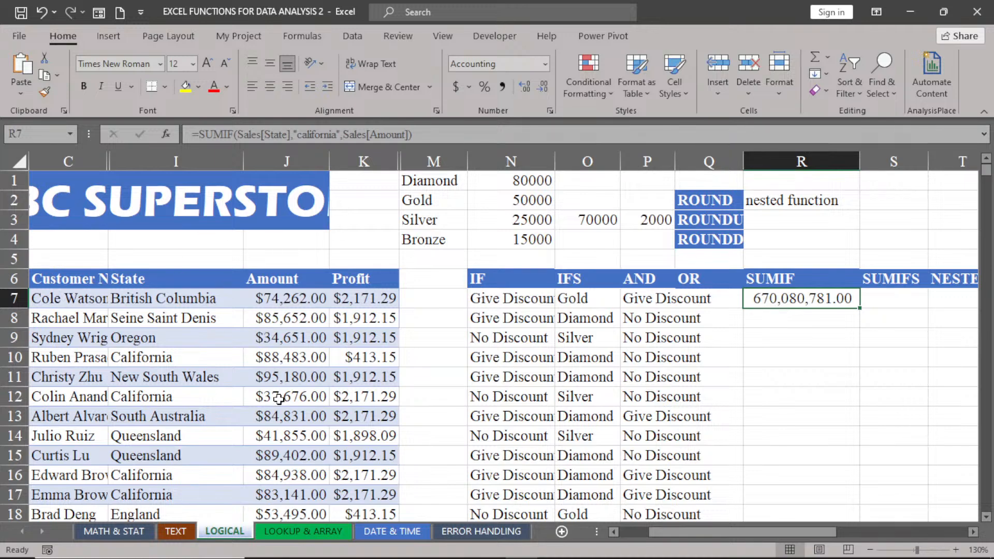
Step: Change the criterion in the R7 SUMIF formula to "England" and reselect the cell to review the result
double_click(809, 300)
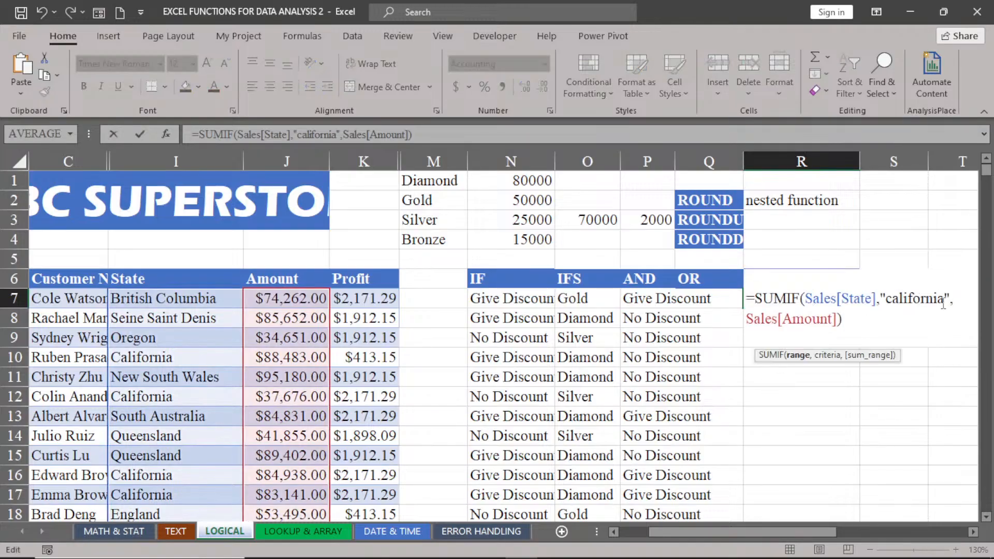
click(944, 303)
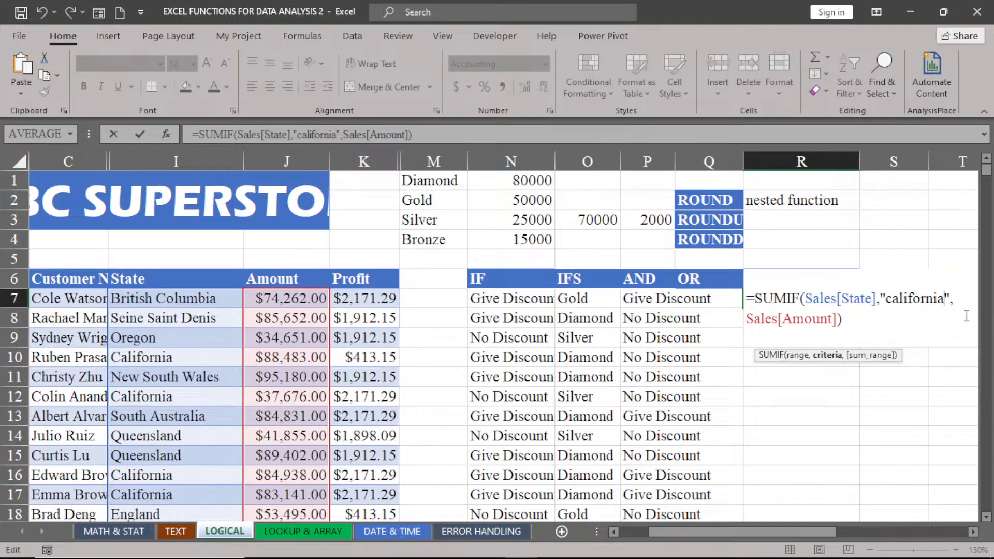
key(BackSpace)
key(BackSpace)
key(BackSpace)
key(BackSpace)
key(BackSpace)
key(BackSpace)
key(BackSpace)
key(BackSpace)
key(BackSpace)
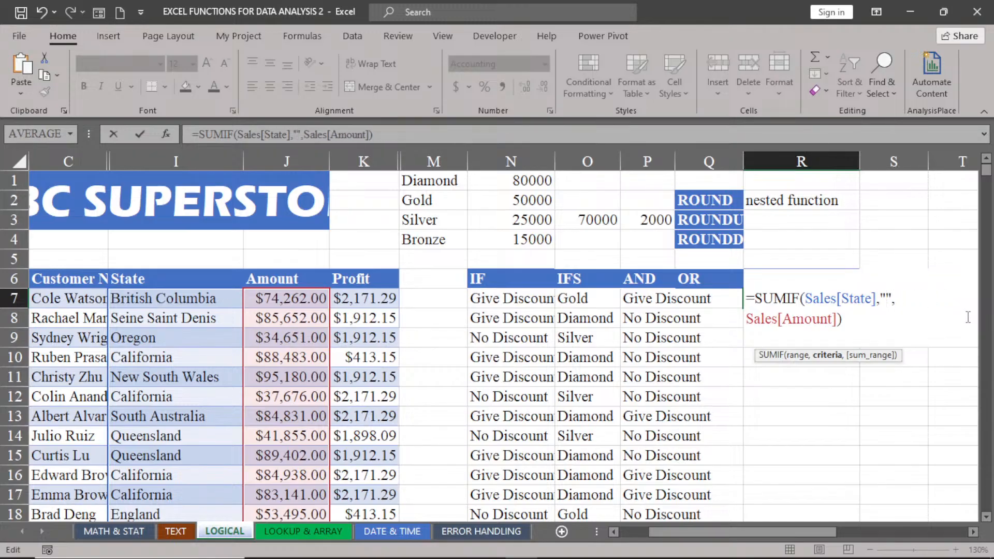
text(E)
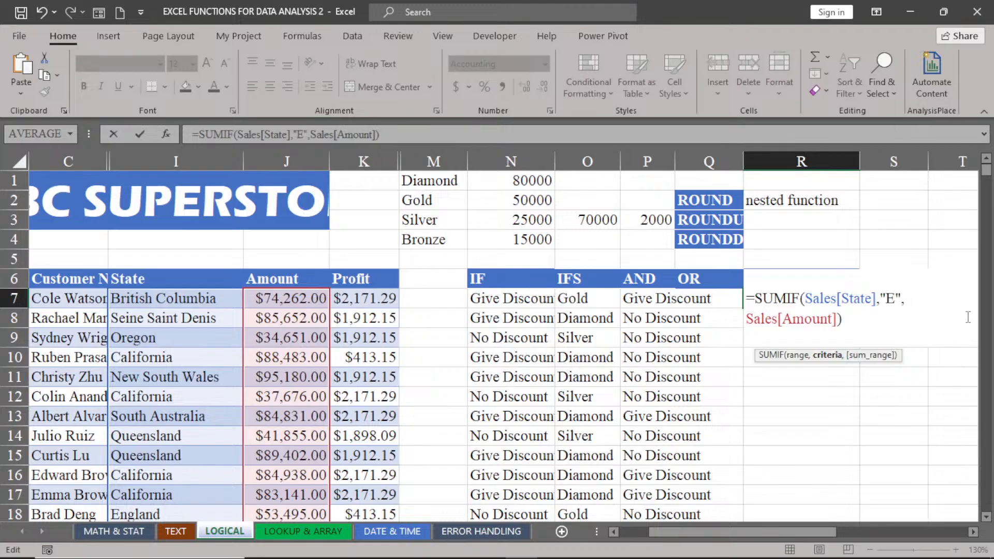
text(ngland)
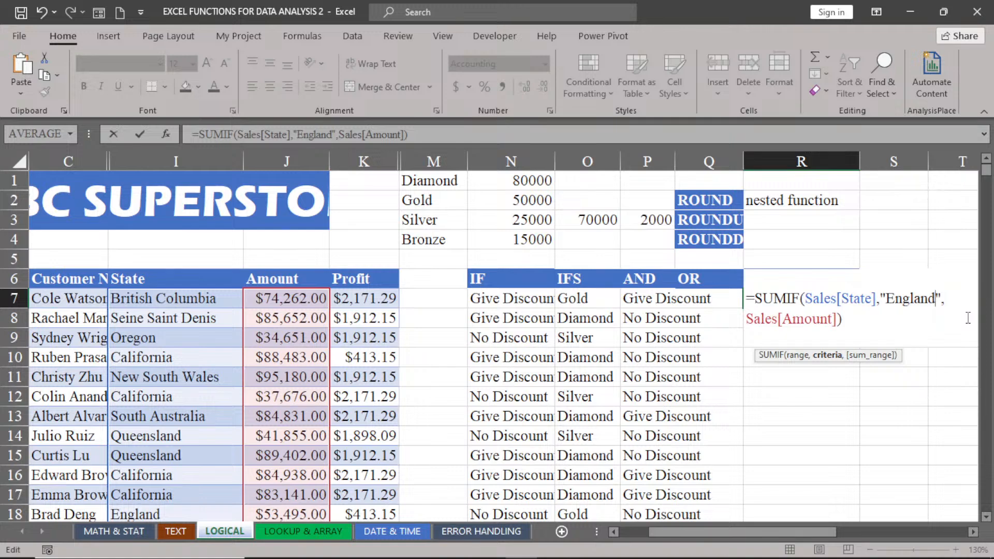
key(Return)
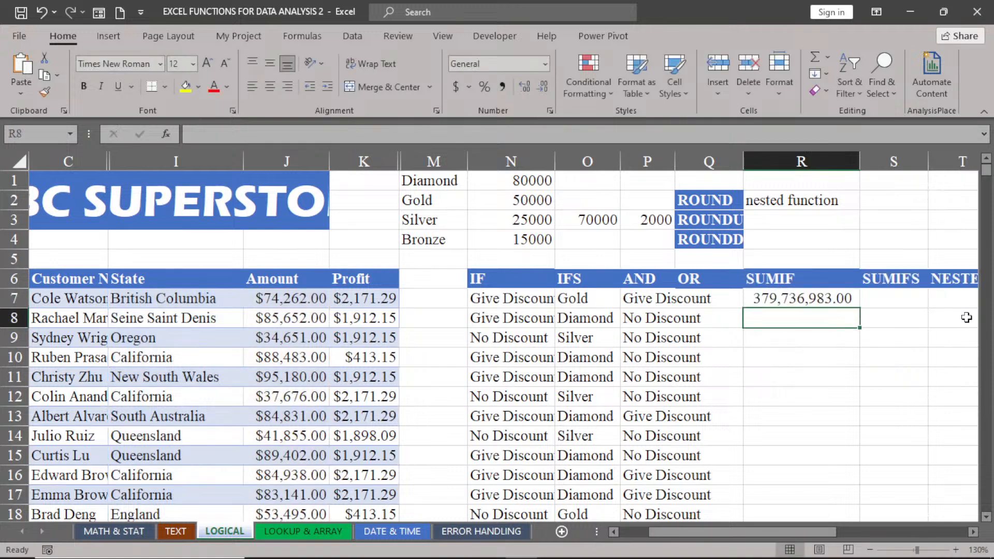
click(777, 303)
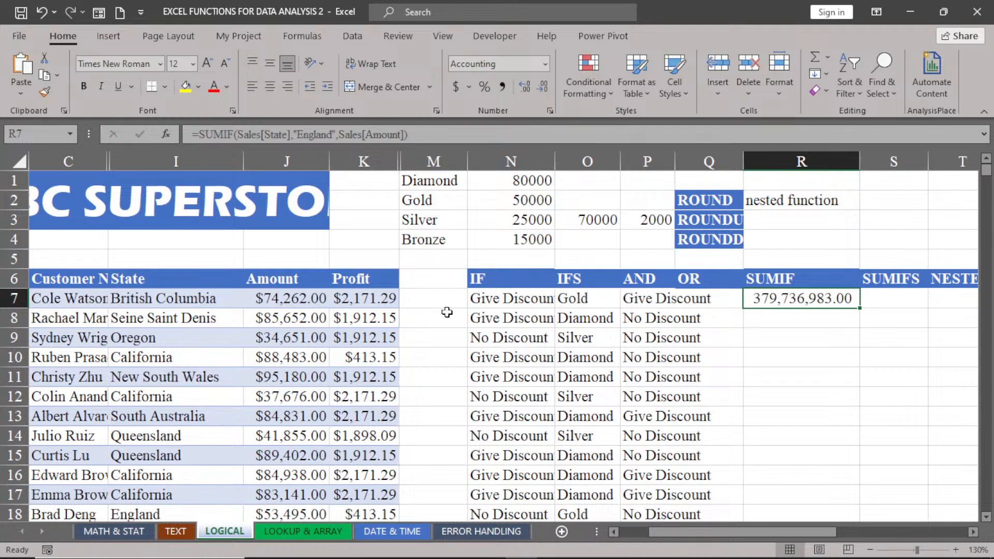
Step: Unhide the Country column, H, between the Customer Name and State columns
click(168, 358)
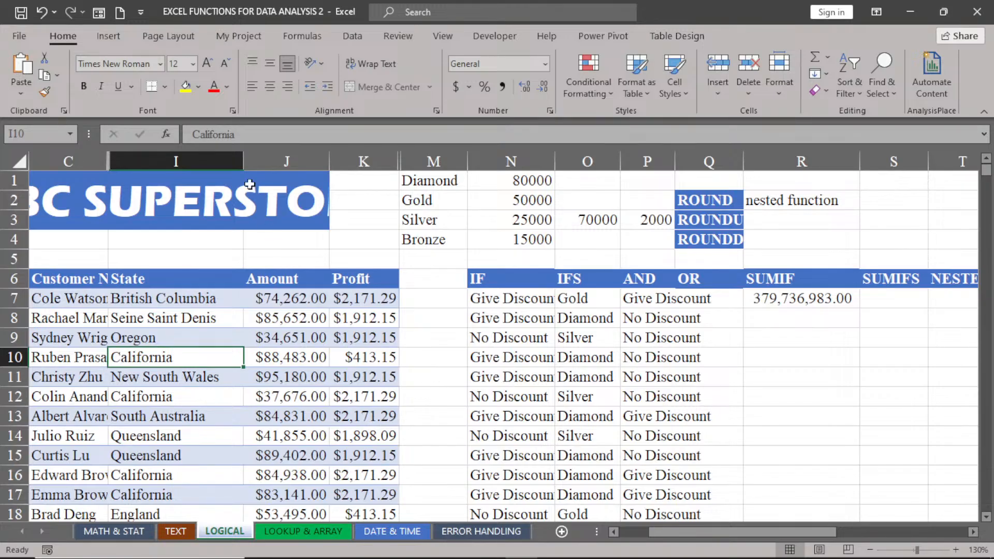
right_click(109, 162)
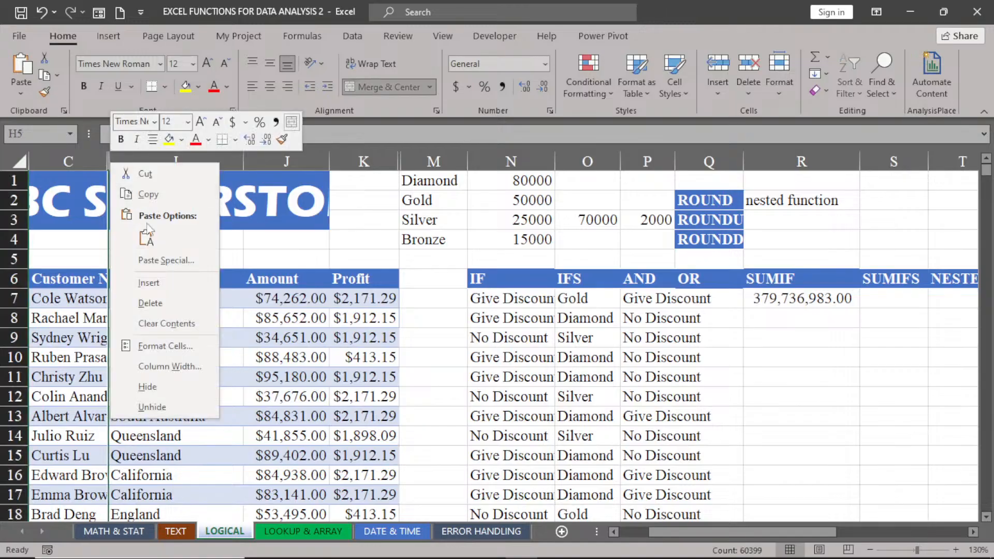
click(158, 407)
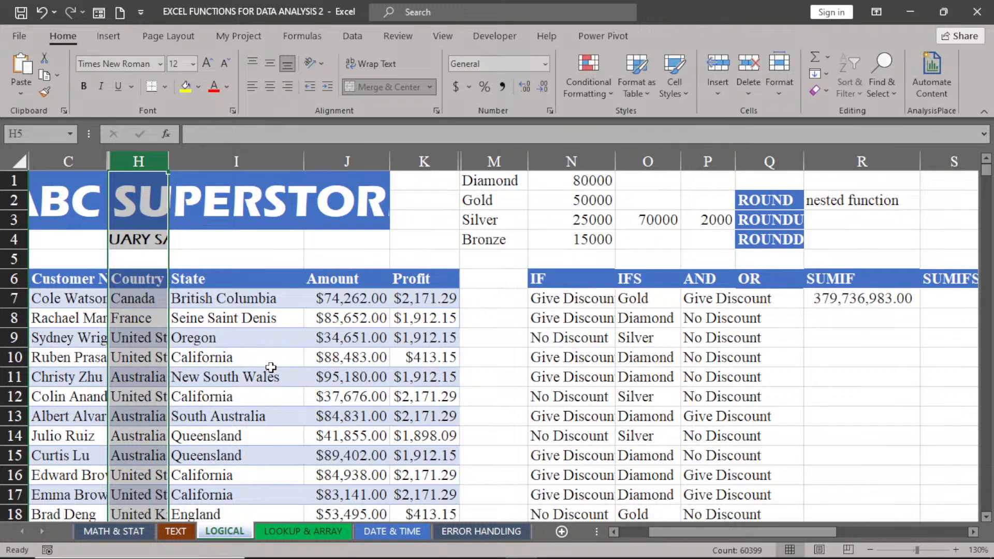
click(271, 368)
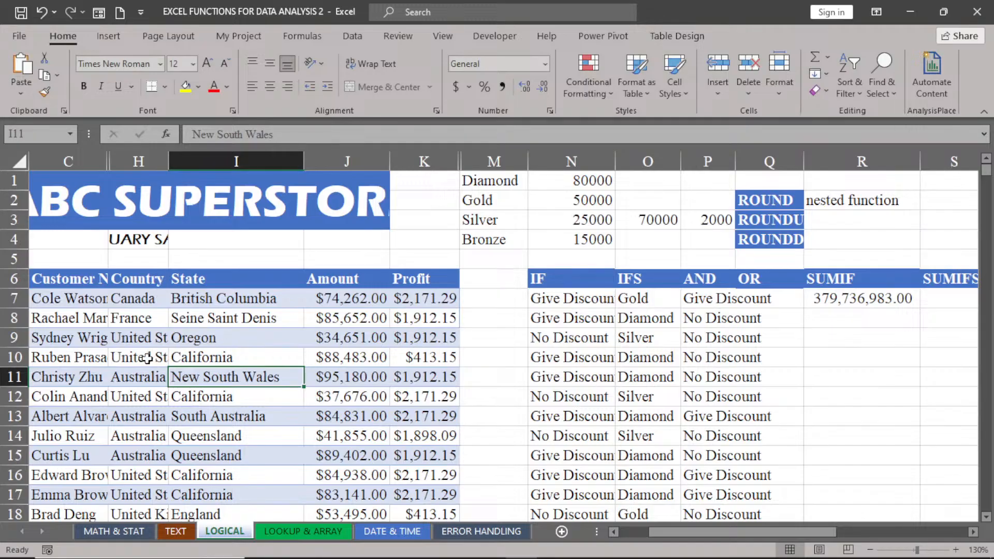
Step: Adjust the widths of the Country and State columns, leaving both narrow enough to keep more of the sheet in view
double_click(168, 154)
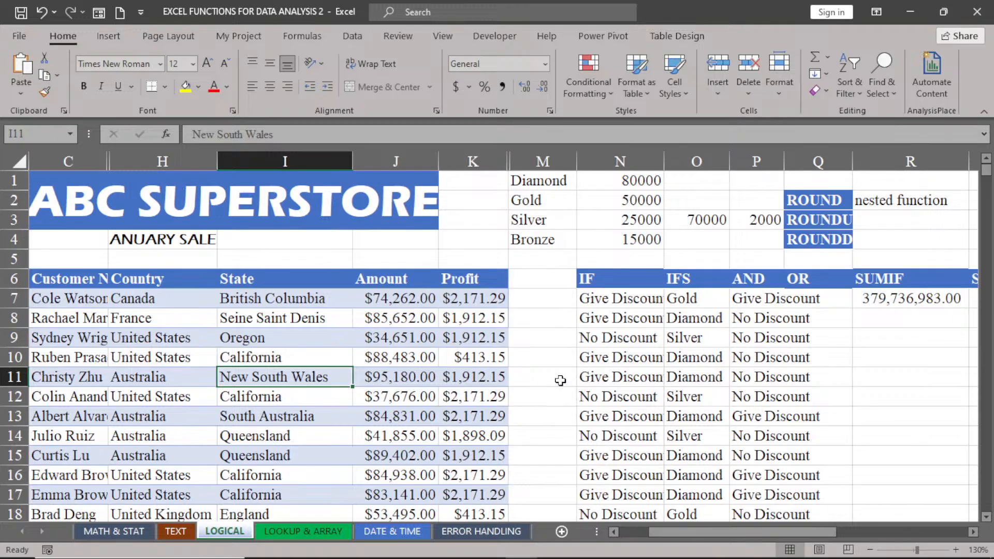
drag(217, 161, 181, 162)
drag(316, 162, 293, 165)
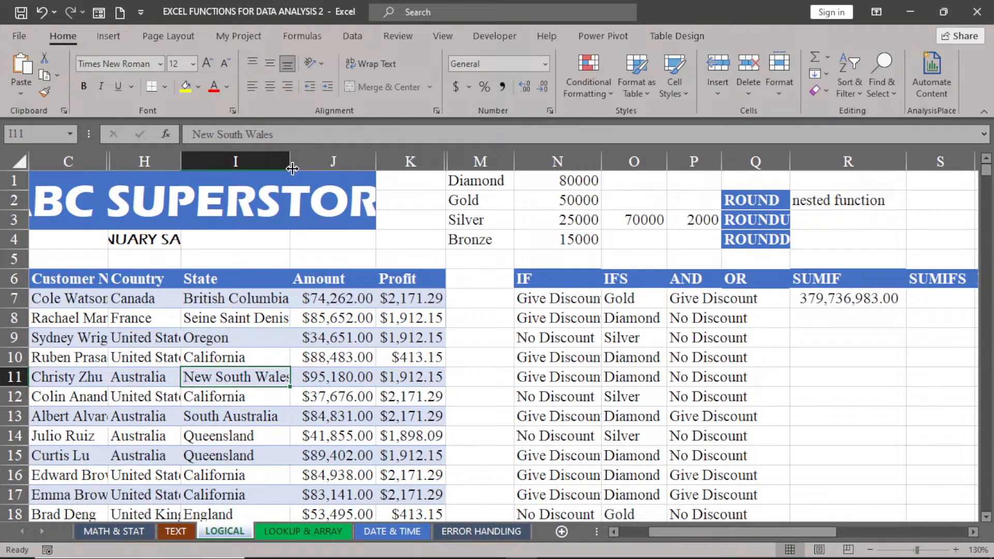
drag(293, 164, 277, 169)
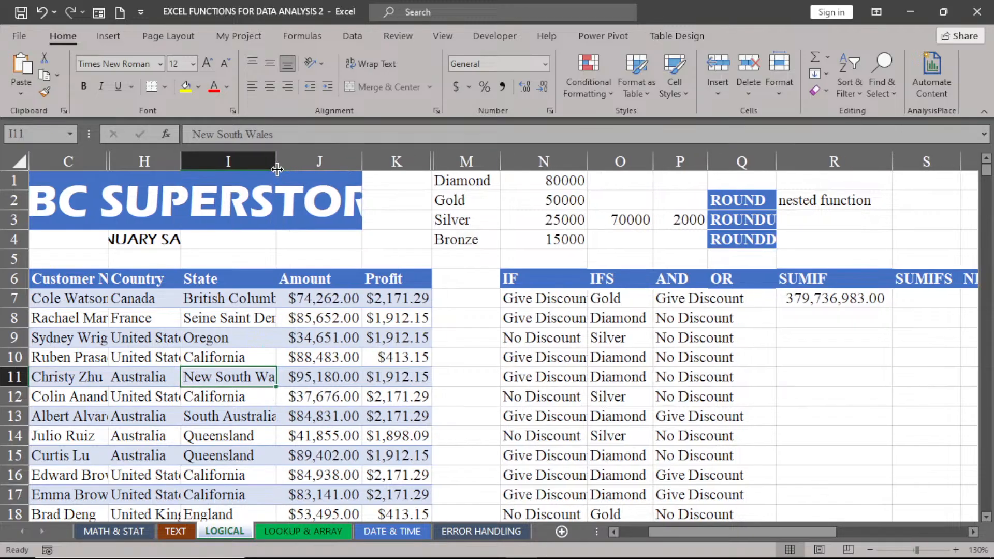
Step: Start a SUMIFS formula in S7 with the whole Amount column, Sales[Amount], as the sum range
click(973, 531)
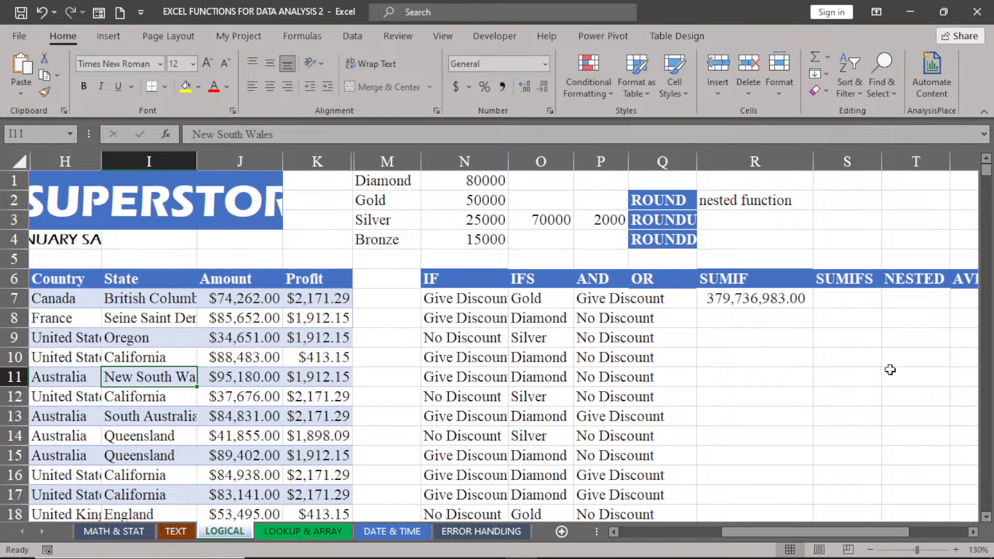
click(836, 294)
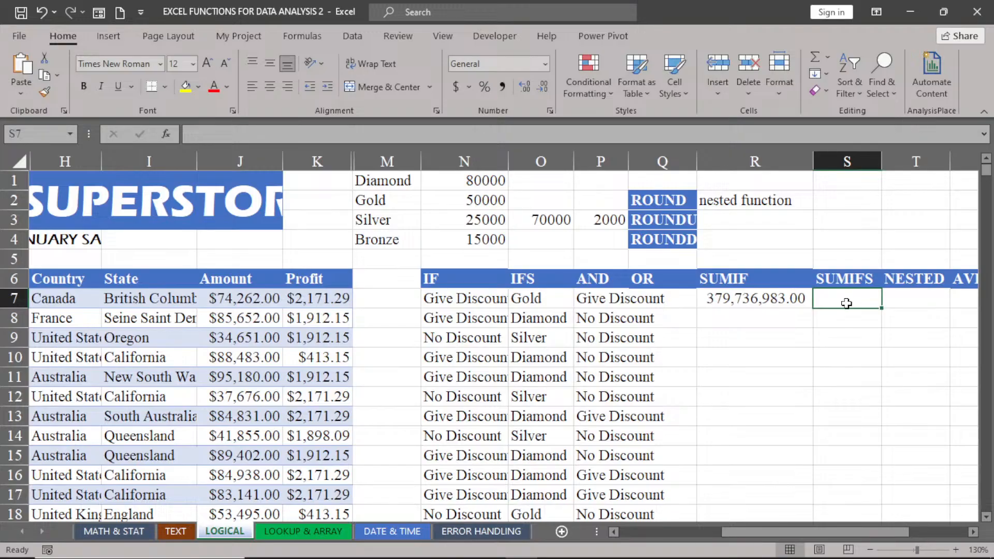
text(=)
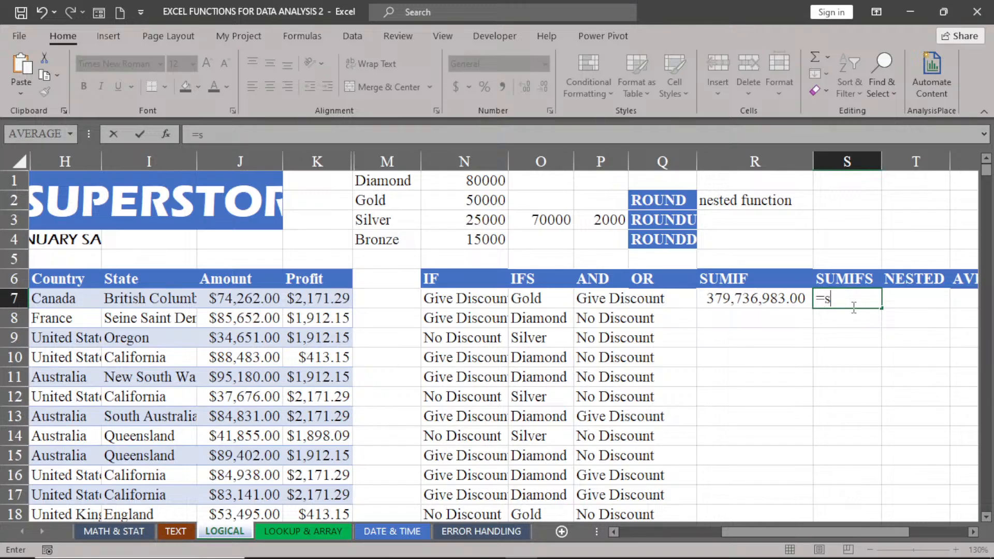
text(sum)
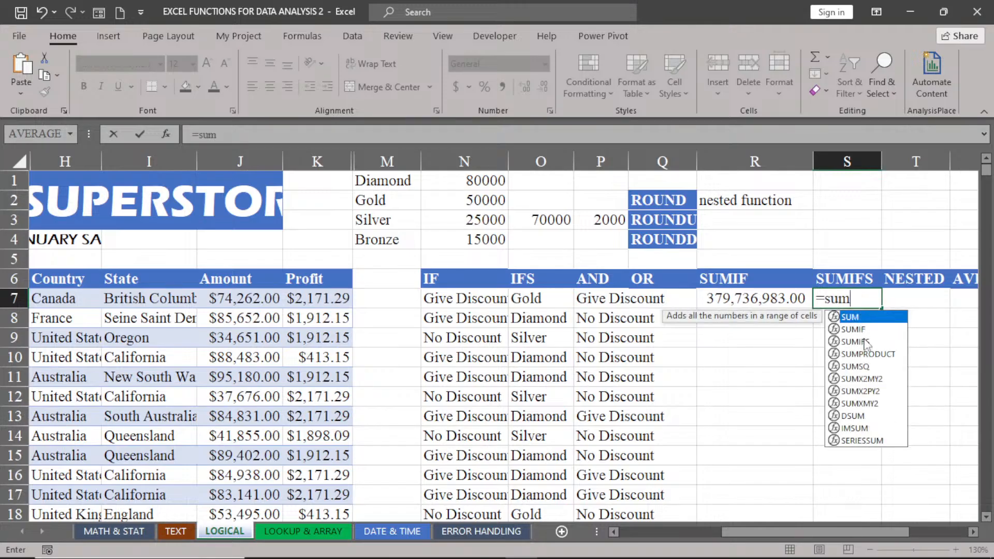
click(860, 342)
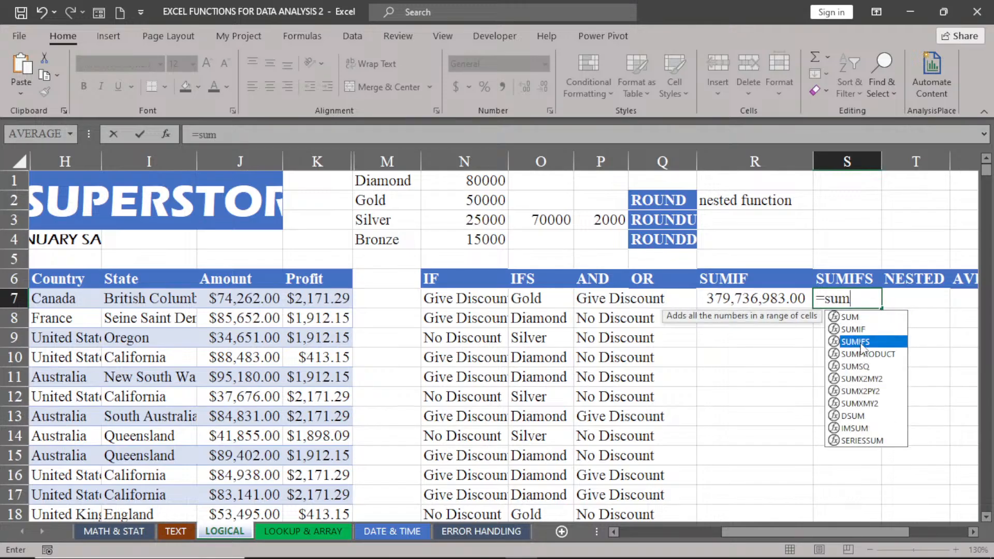
double_click(860, 343)
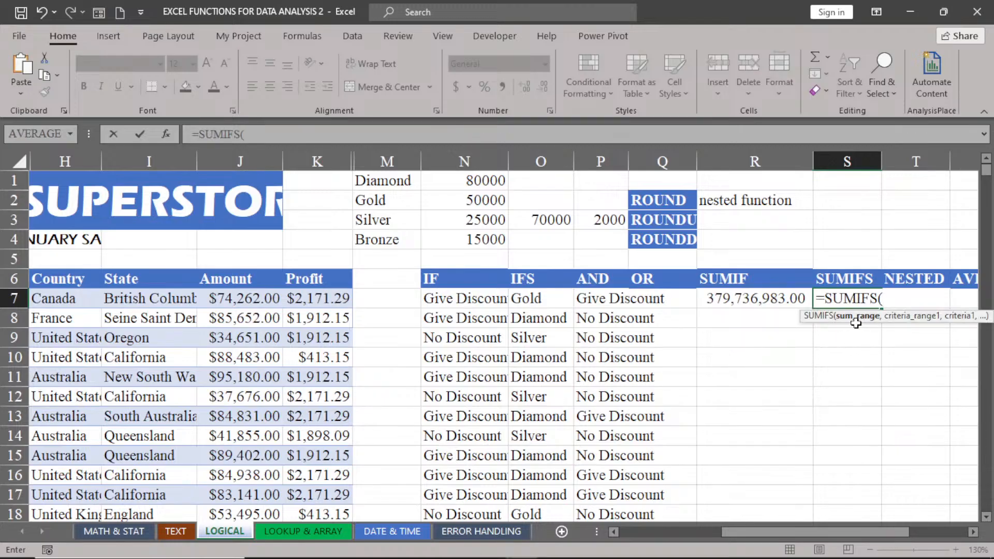
click(240, 298)
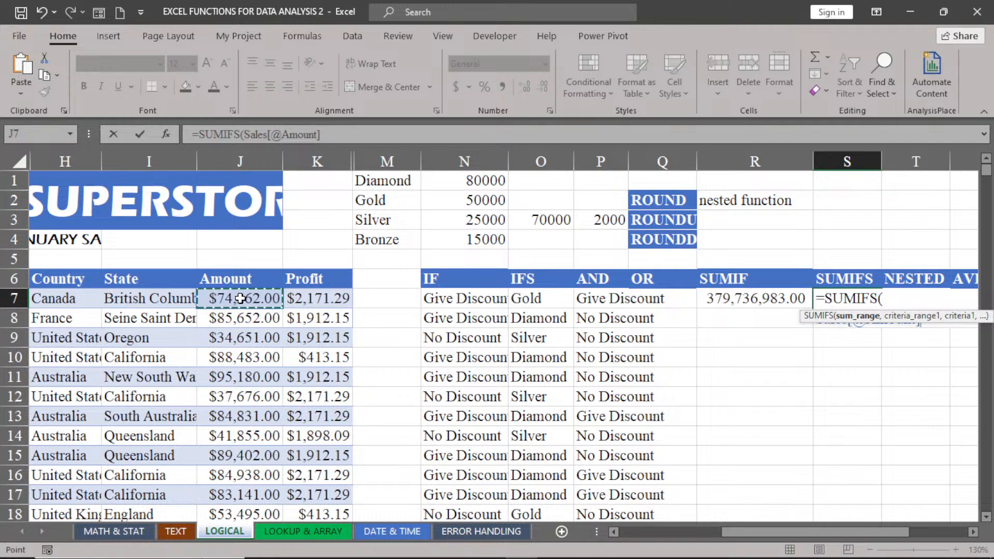
key(ctrl+shift+Down)
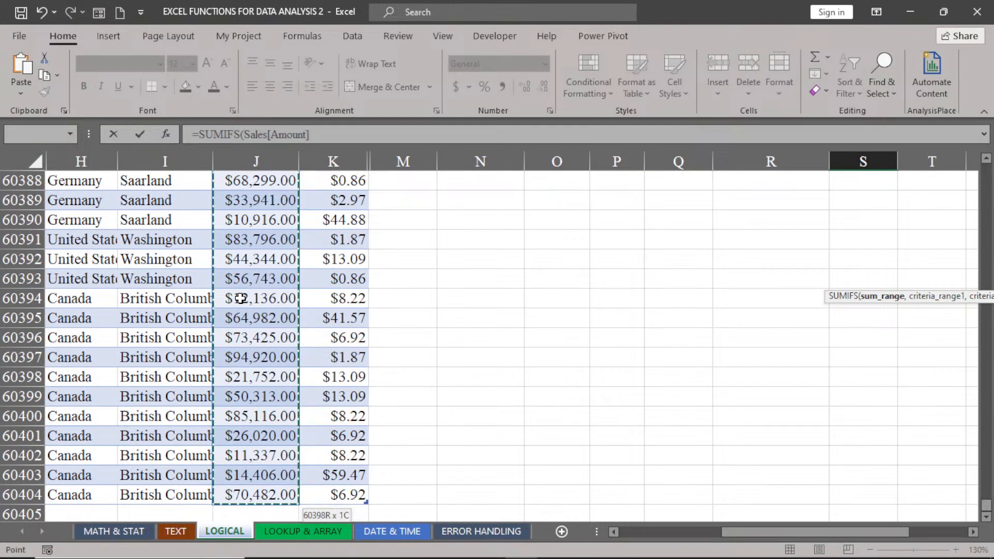
key(ctrl+BackSpace)
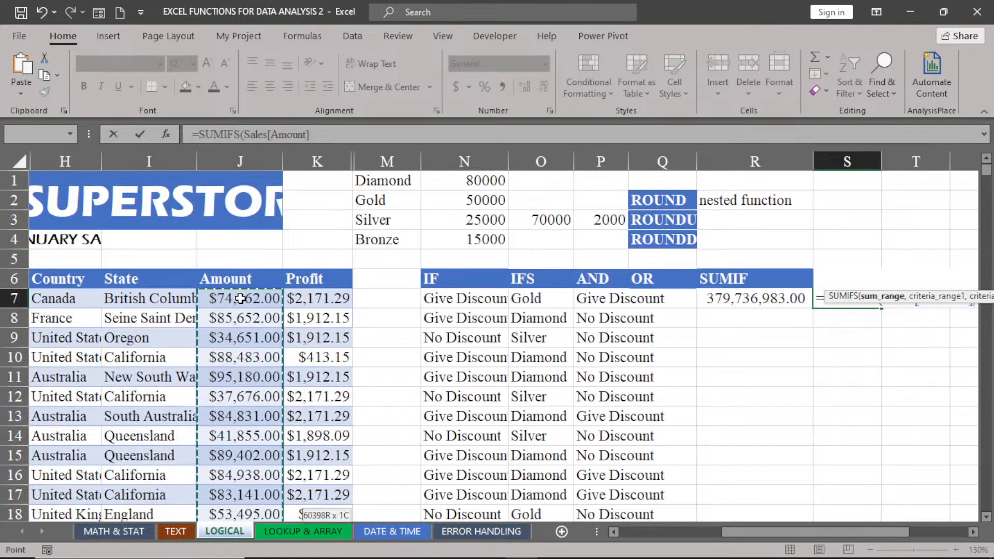
text(,)
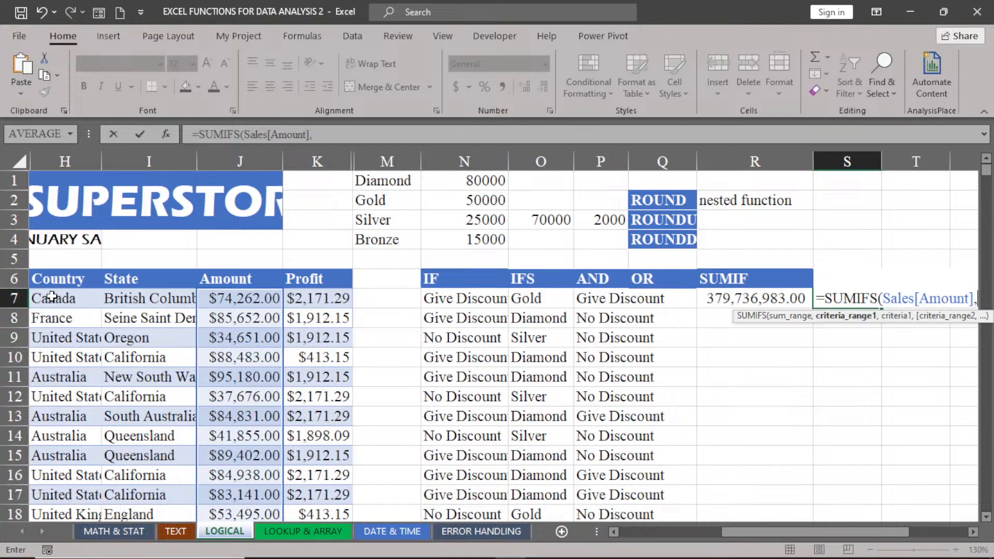
Step: Add Sales[Country] as the first criteria range of the S7 SUMIFS formula, with the criterion "United States"
click(52, 296)
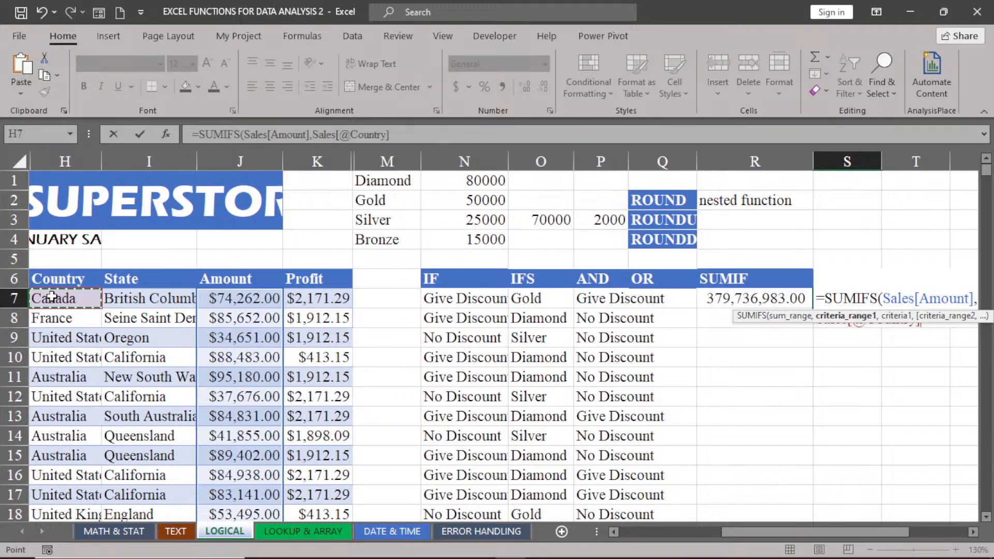
key(ctrl+shift+Down)
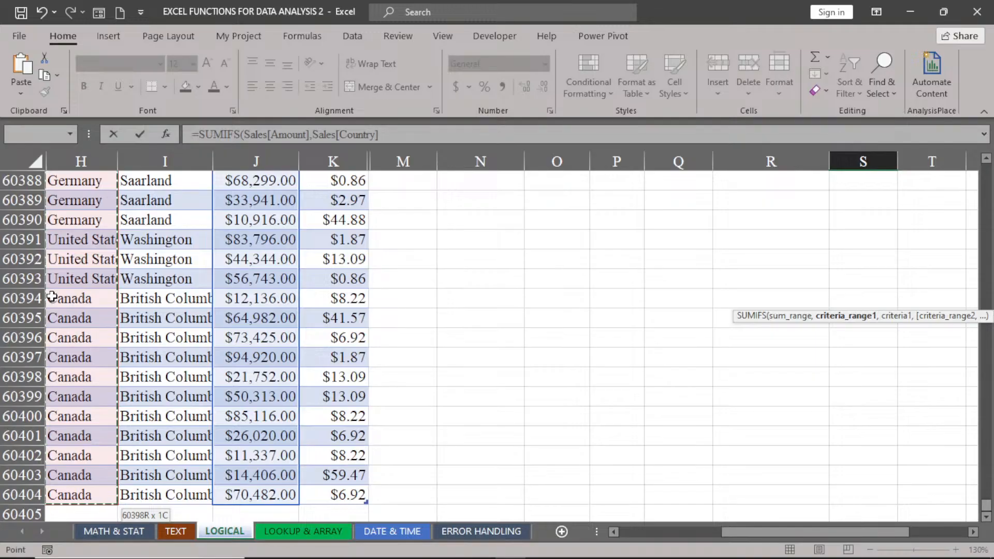
key(ctrl+BackSpace)
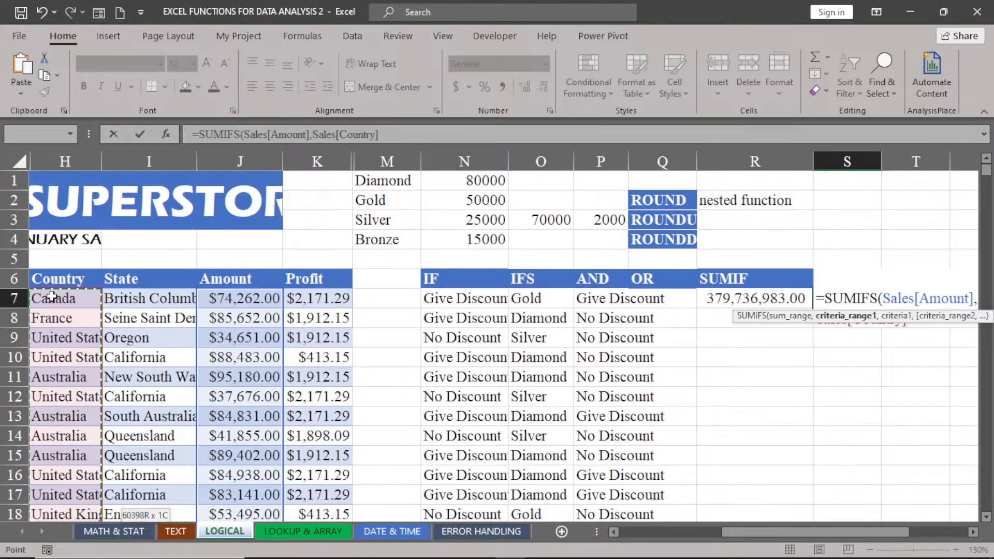
text(,)
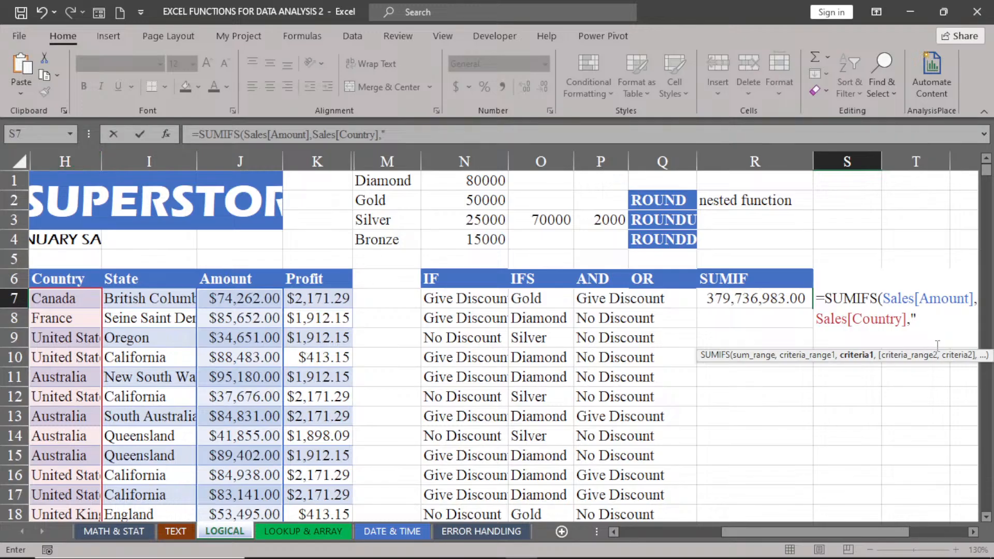
text(United S)
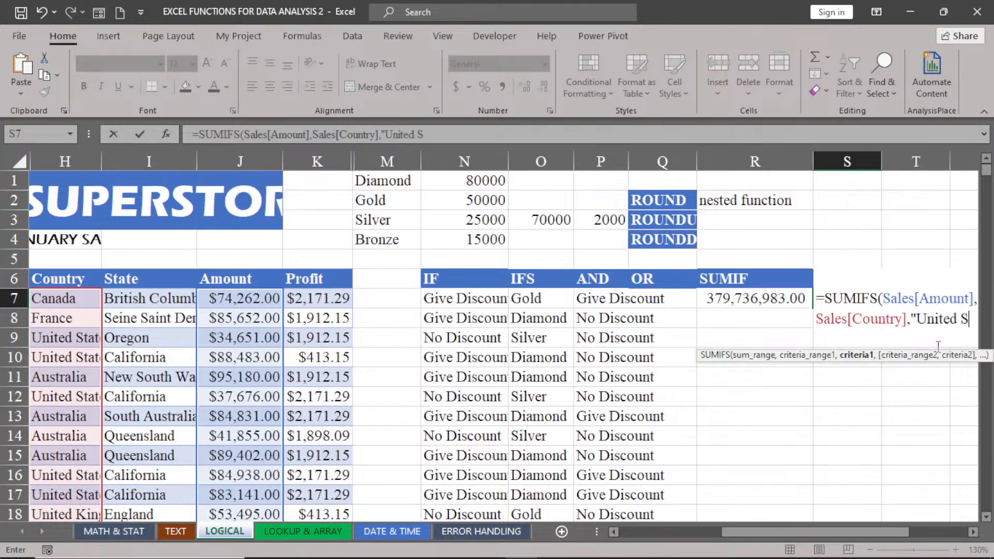
text(tates)
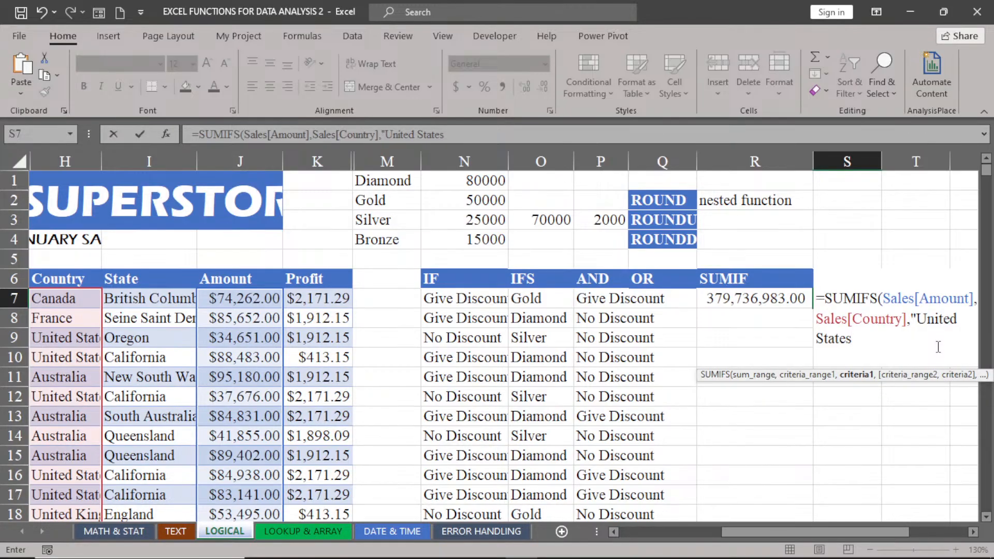
text(",)
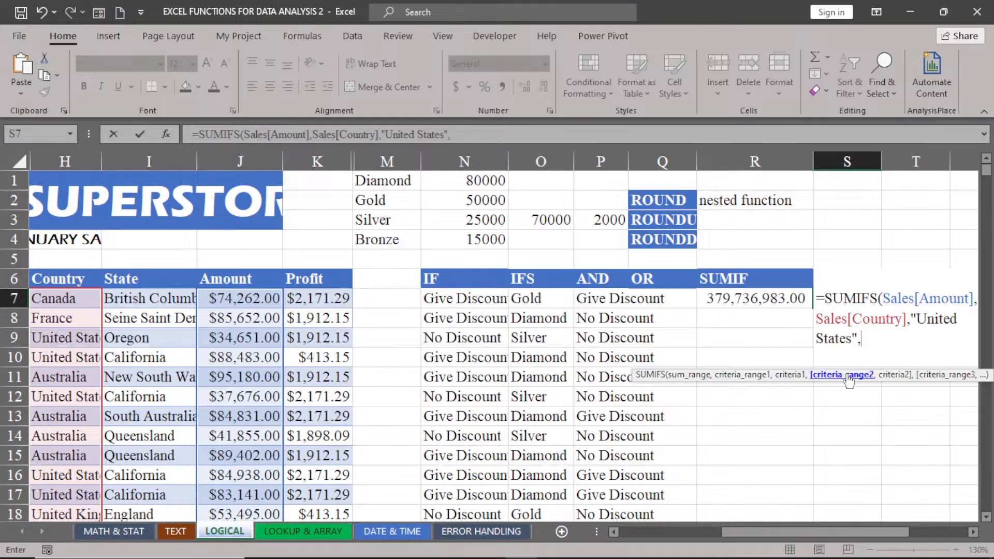
Step: Complete the S7 SUMIFS formula with Sales[State] as the second criteria range and "california" as its criterion
click(136, 299)
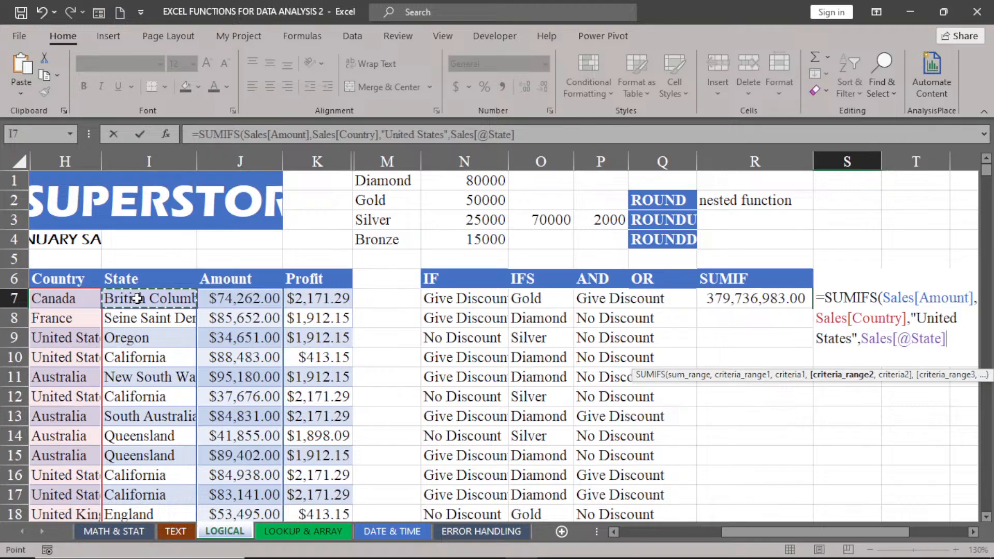
key(ctrl+shift+Down)
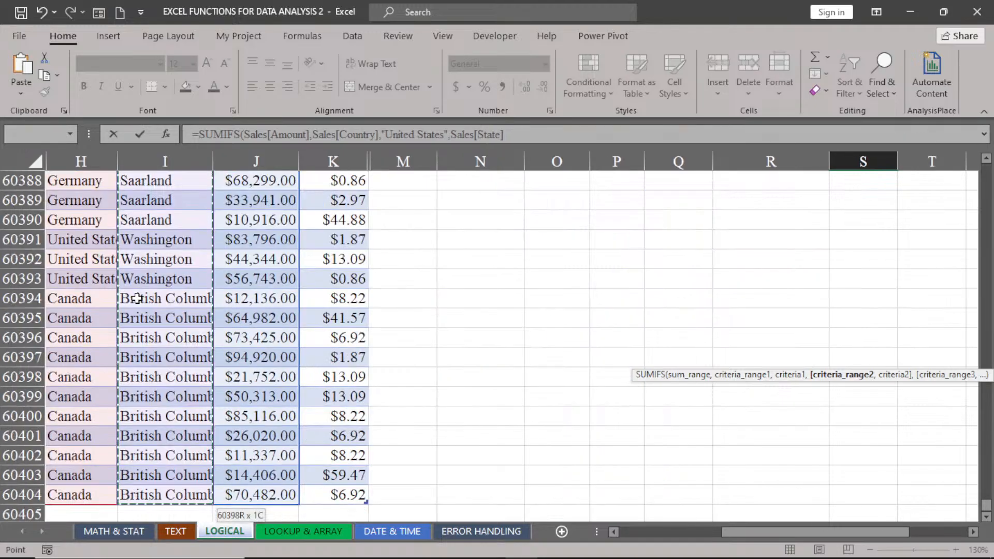
key(ctrl+BackSpace)
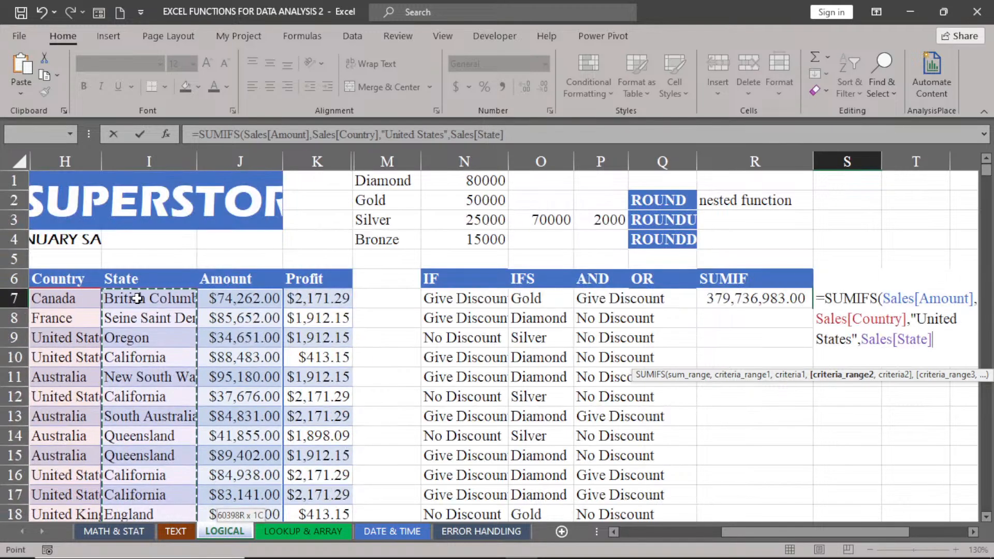
text(,)
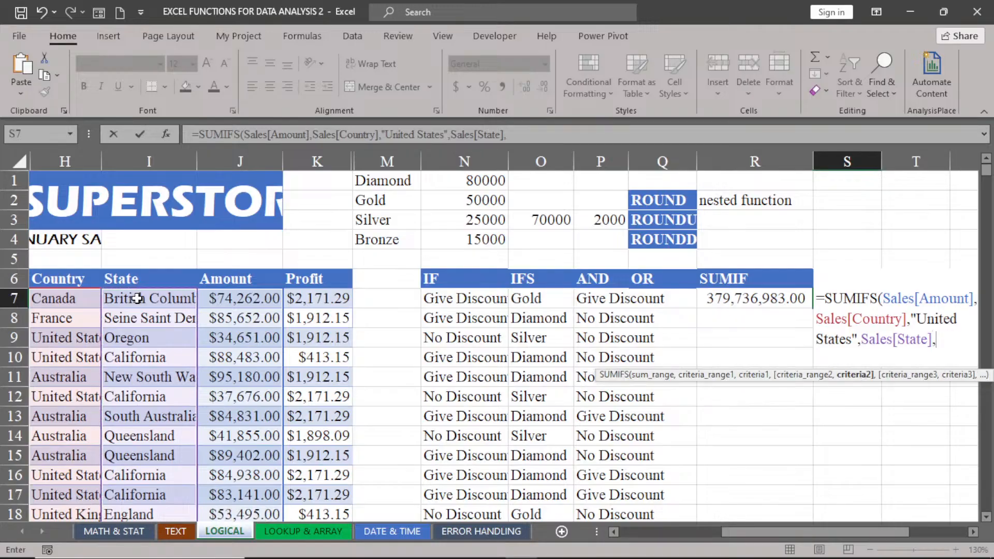
text("califor)
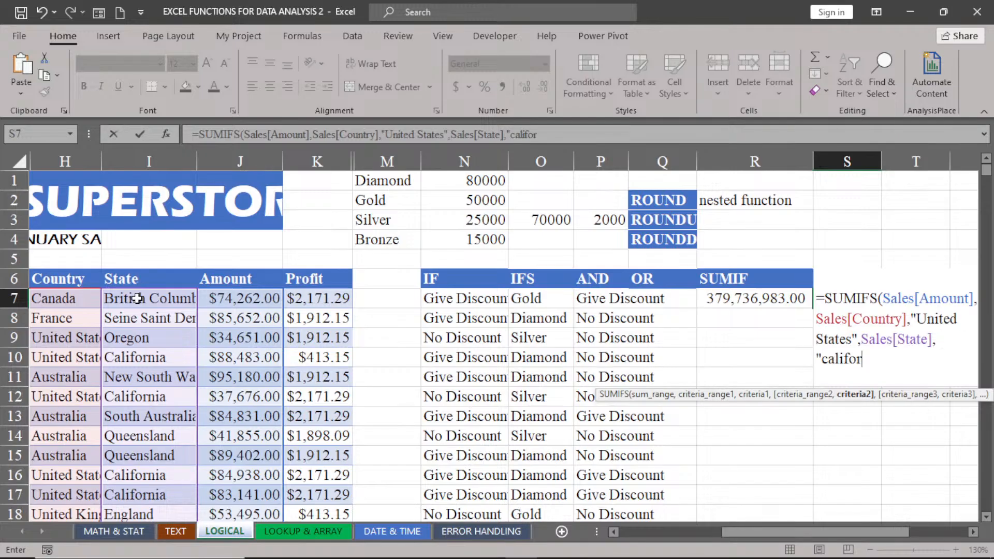
text(nia"))
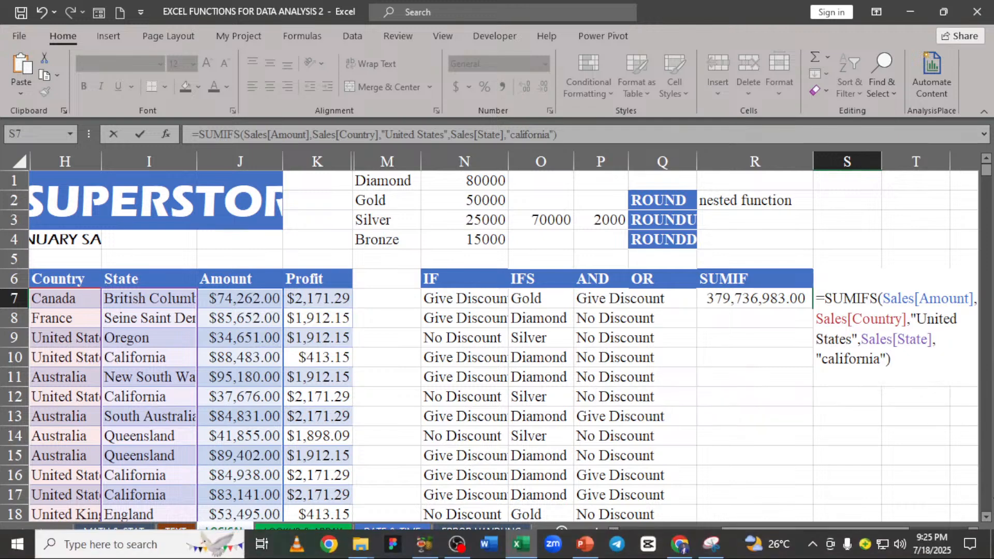
click(973, 531)
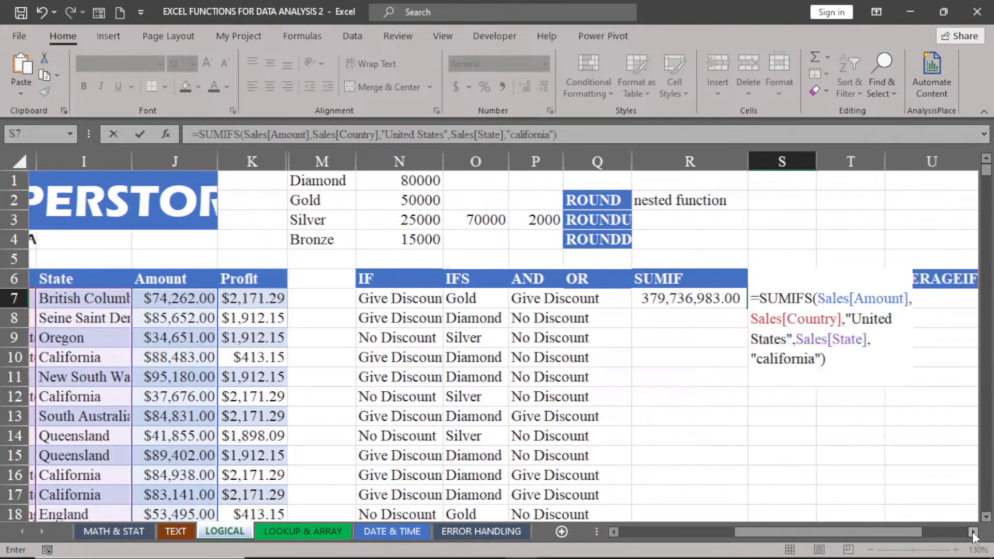
click(973, 531)
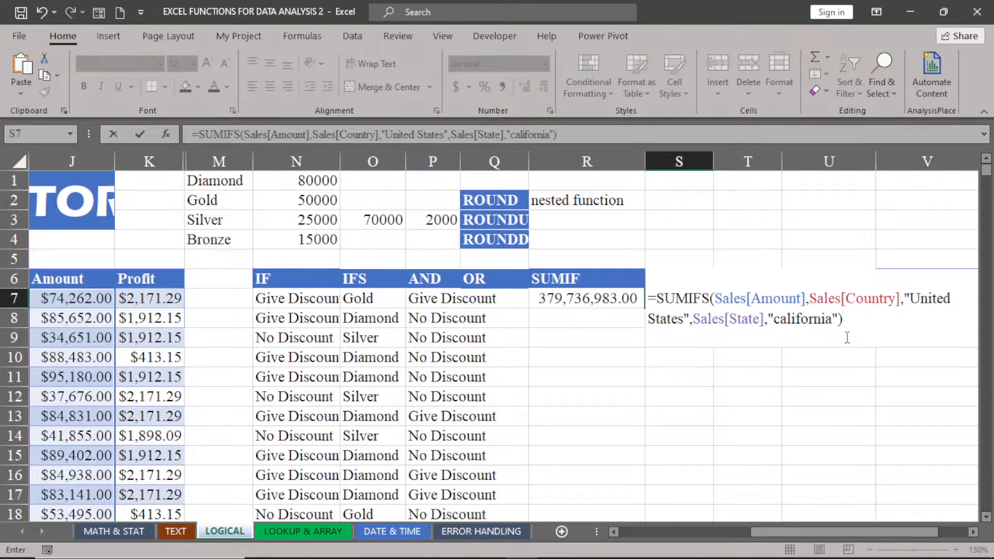
key(Return)
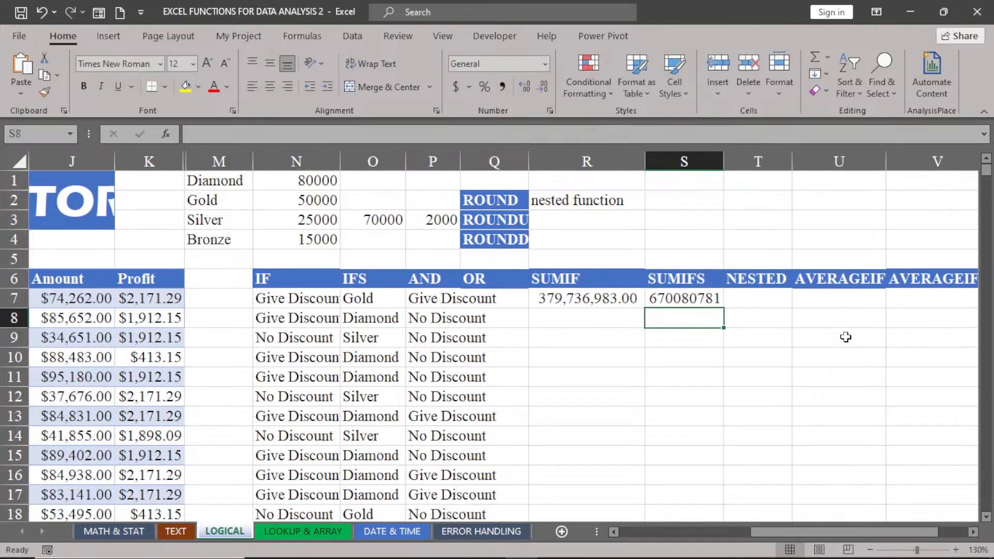
Step: Apply the comma number style to the SUMIFS result in S7
click(674, 296)
click(502, 87)
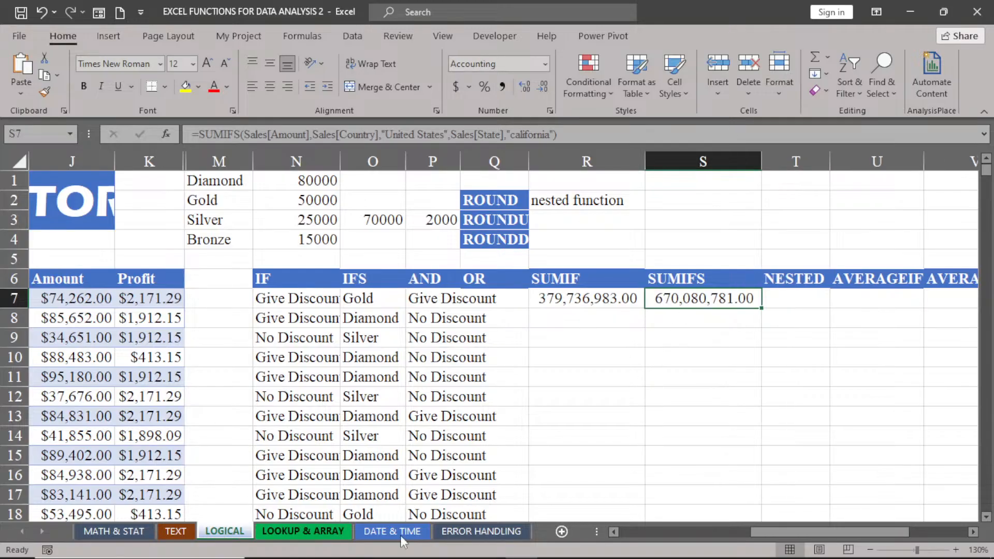
click(612, 533)
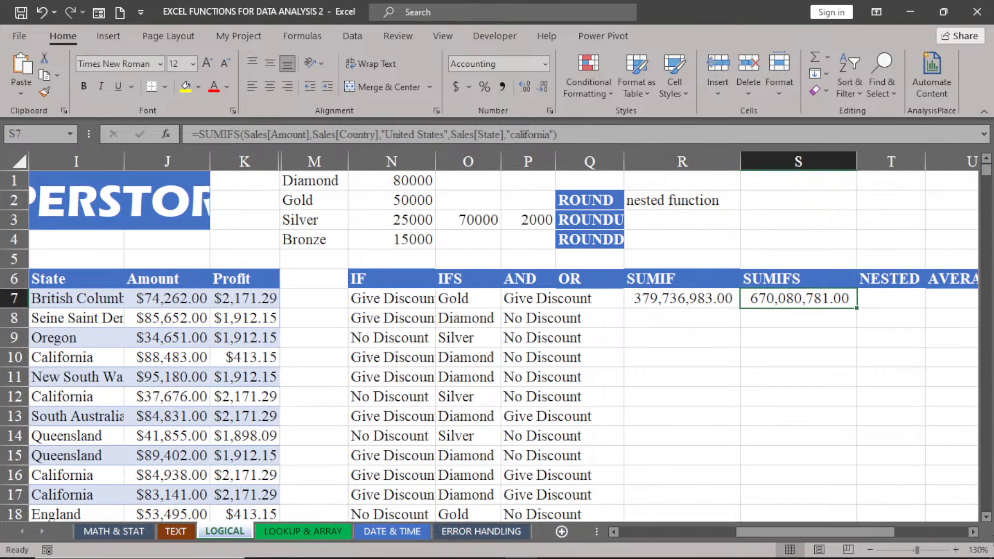
Step: Copy the SUMIF formula text from R7 and paste it into U7 under the AVERAGEIF heading
click(973, 532)
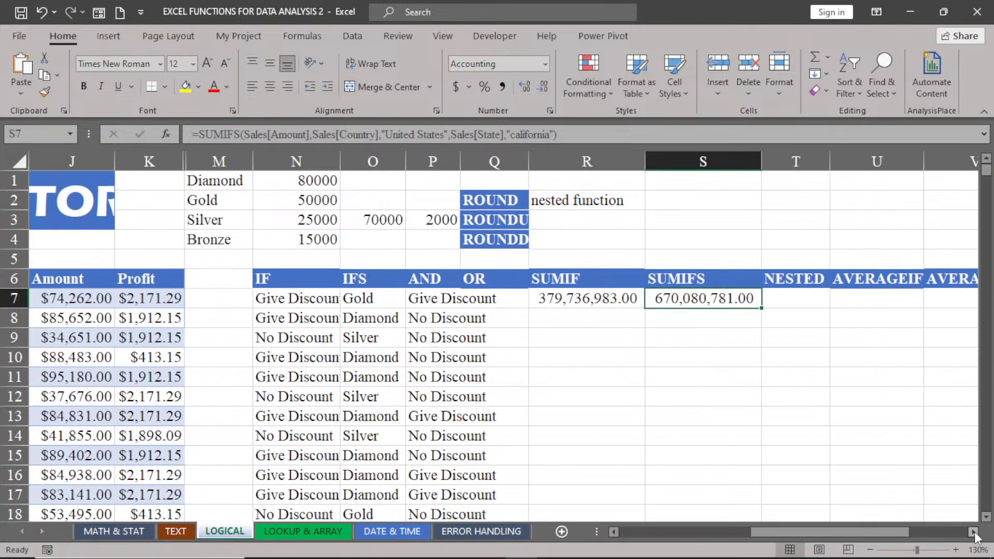
click(973, 531)
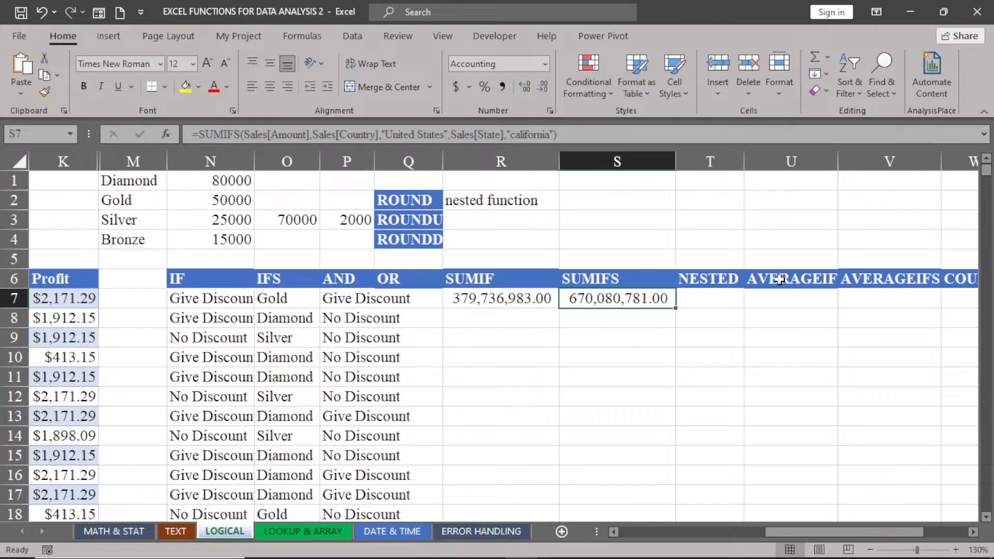
click(490, 301)
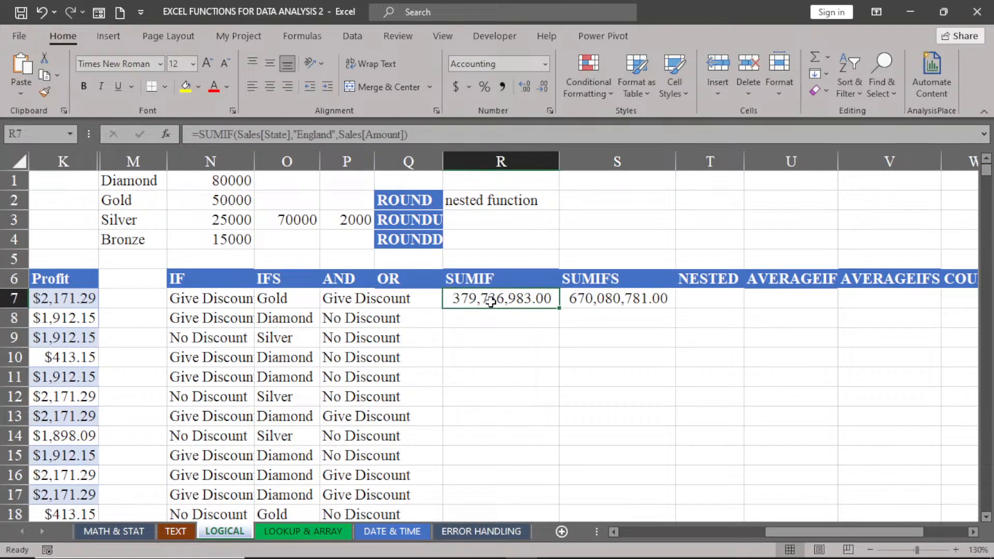
double_click(490, 301)
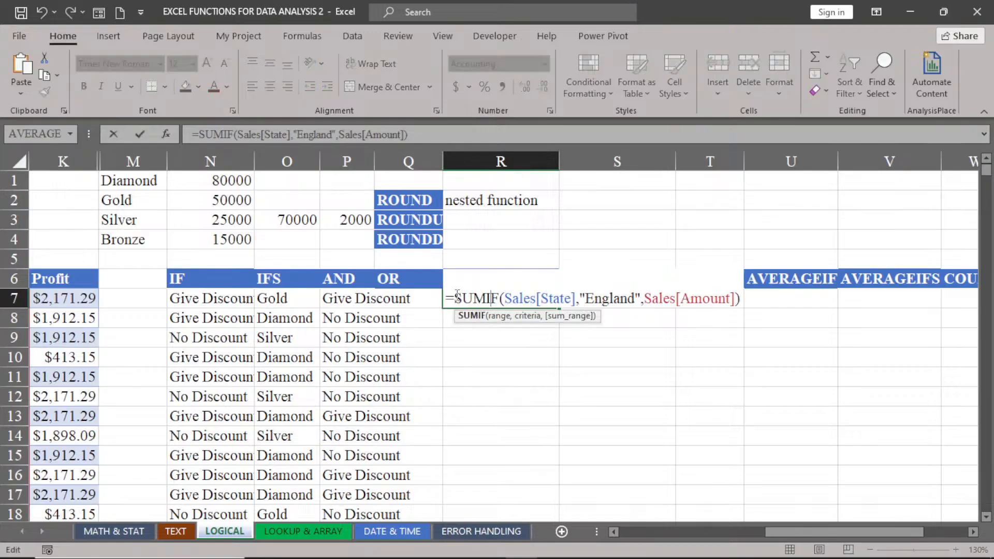
drag(455, 295, 753, 314)
key(ctrl+c)
click(480, 293)
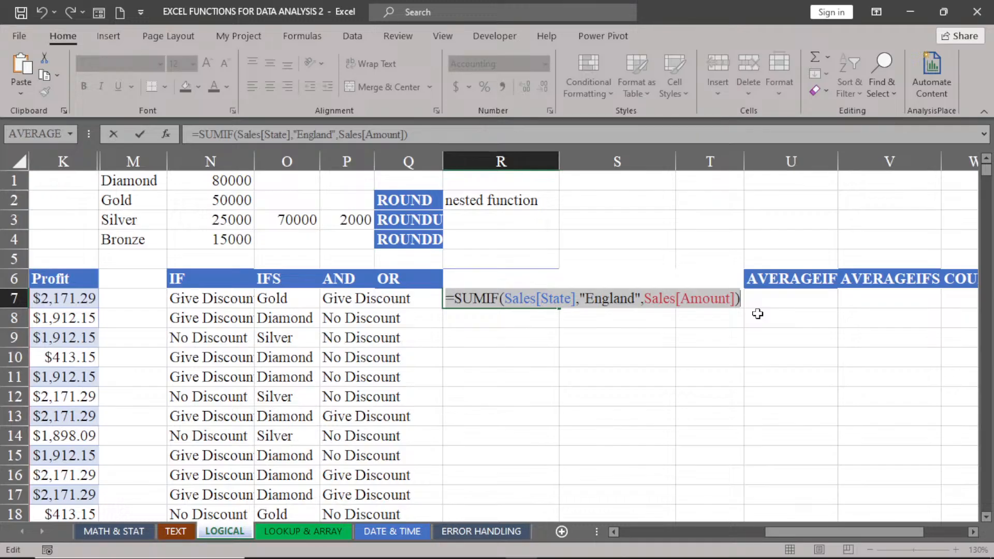
key(Return)
click(771, 296)
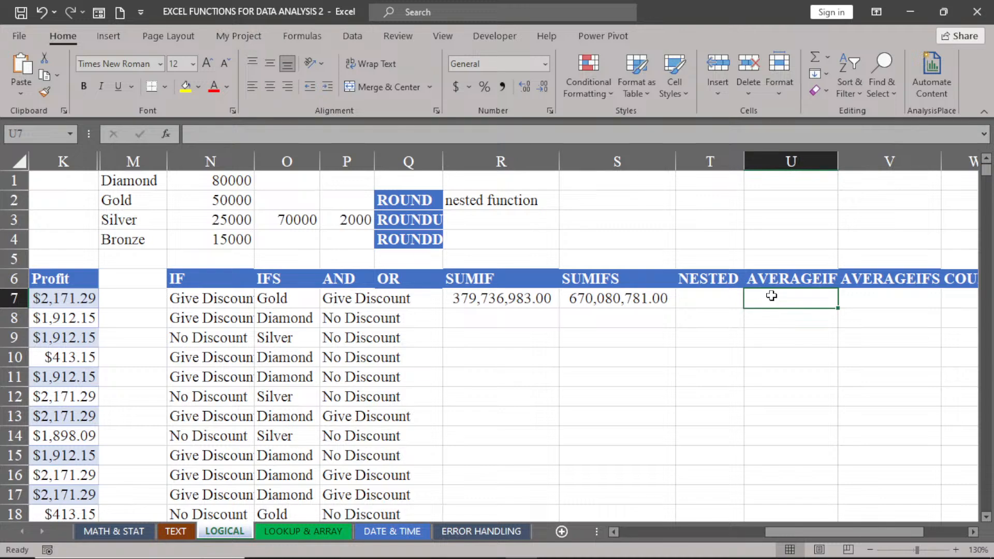
key(ctrl+v)
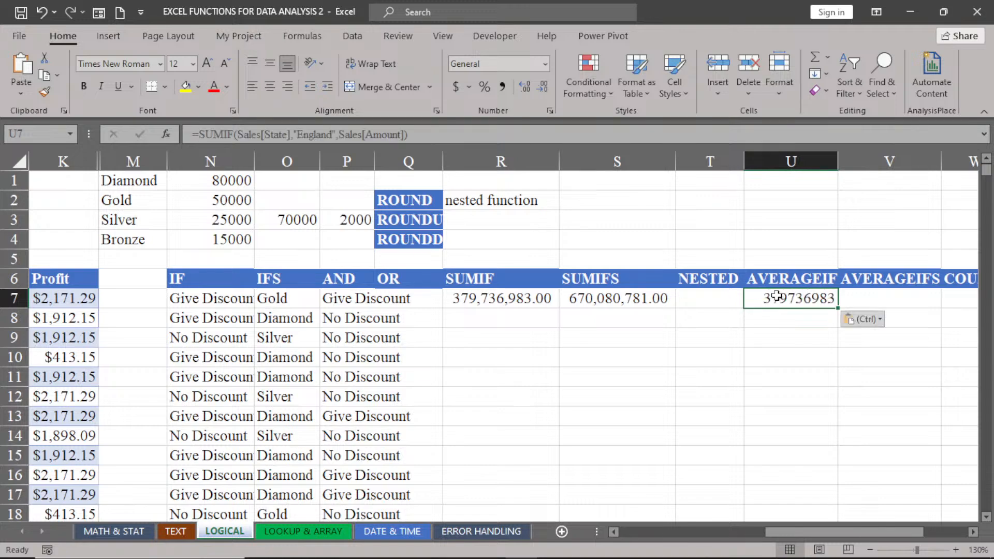
Step: Replace SUMIF with AVERAGEIF in the U7 formula, keeping Sales[State], "England" and Sales[Amount] as its arguments
double_click(777, 296)
click(801, 298)
key(BackSpace)
key(BackSpace)
key(BackSpace)
key(BackSpace)
key(BackSpace)
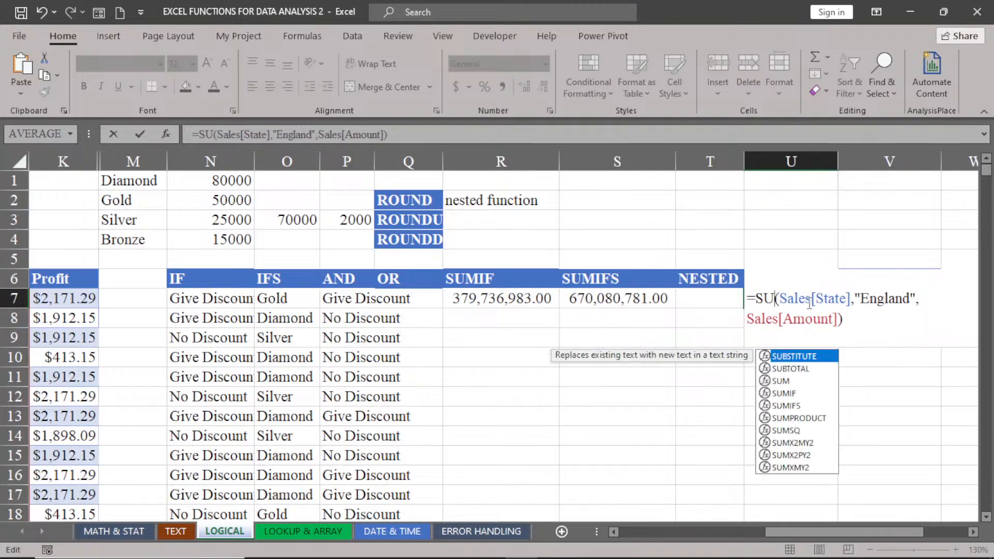
text(a)
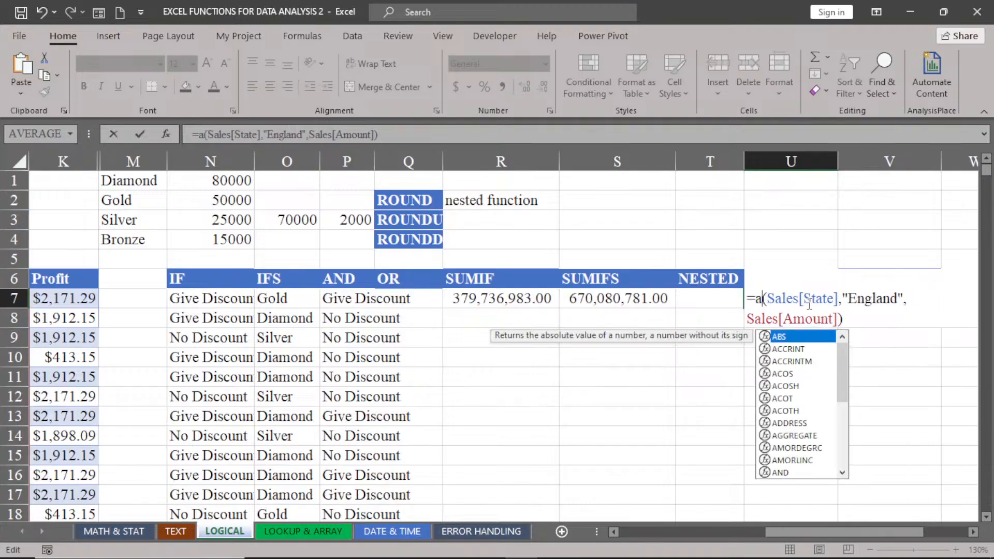
text(v)
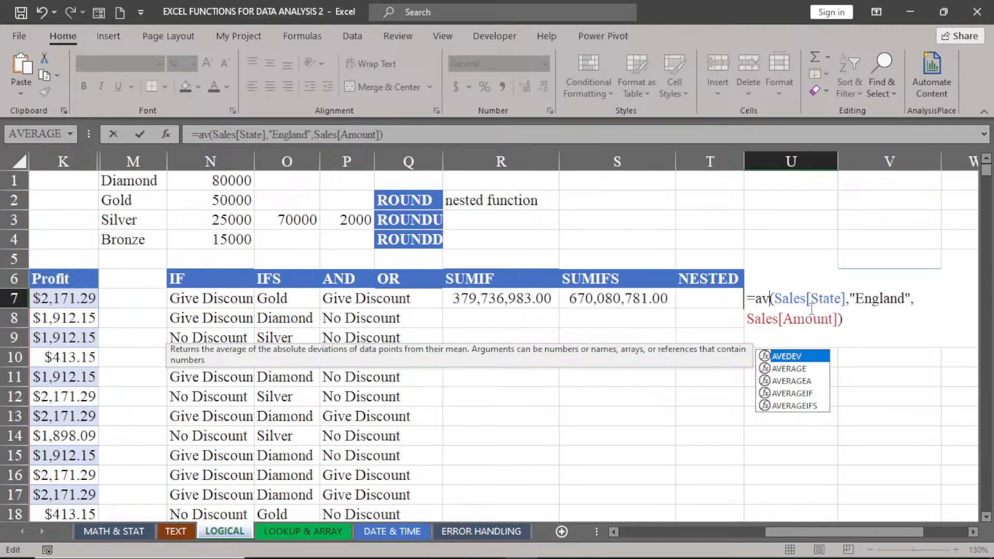
double_click(788, 394)
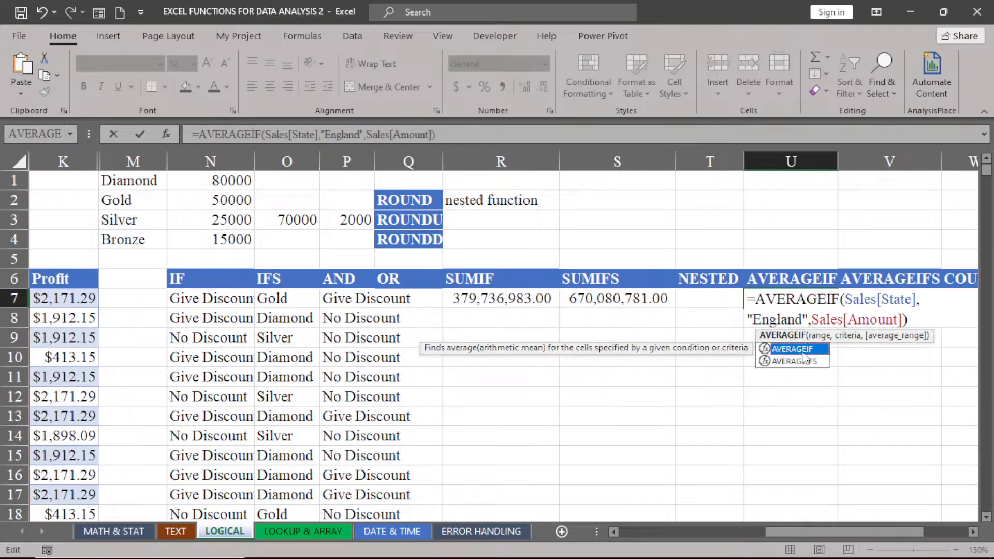
click(824, 299)
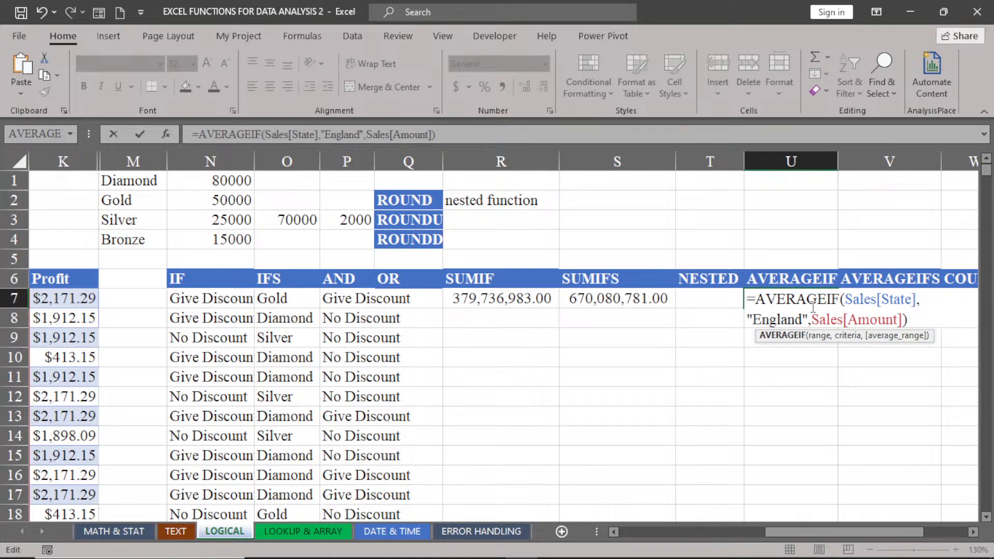
key(Return)
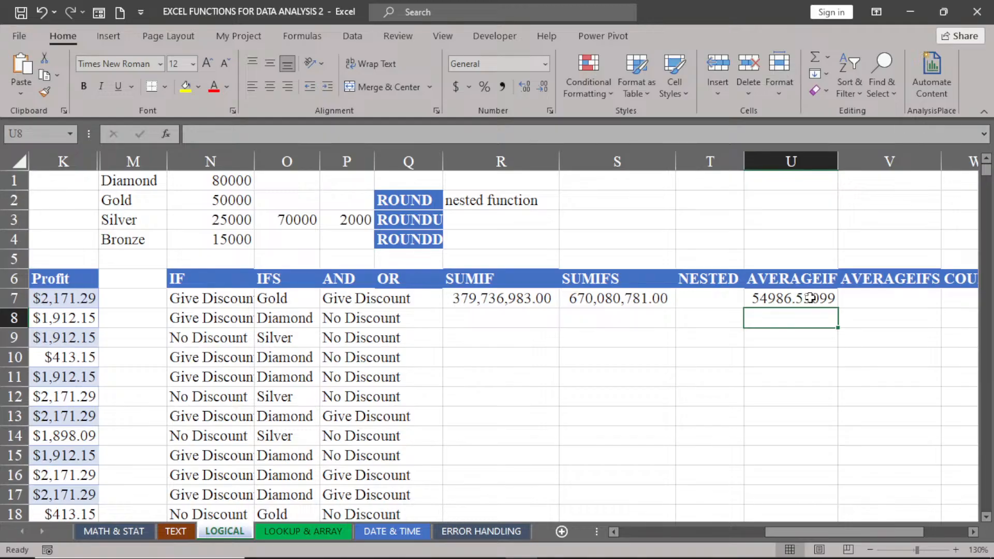
double_click(810, 298)
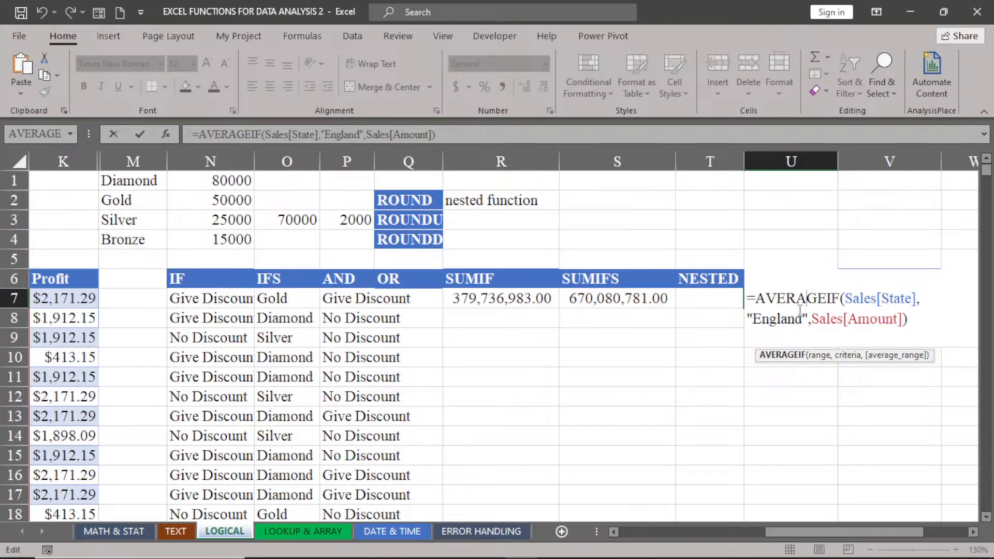
key(Return)
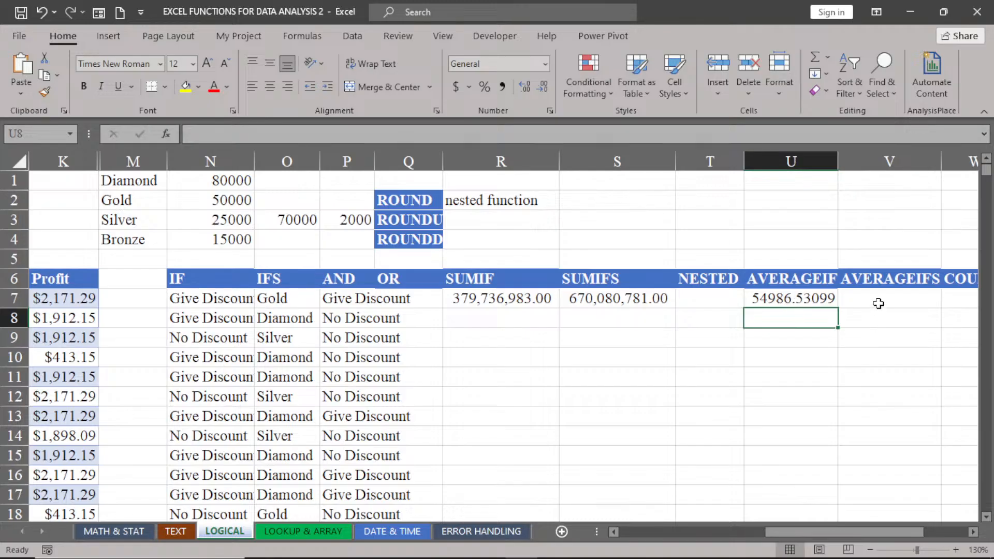
Step: Copy the SUMIFS formula text from S7 and paste it into V7 under the AVERAGEIFS heading
double_click(586, 299)
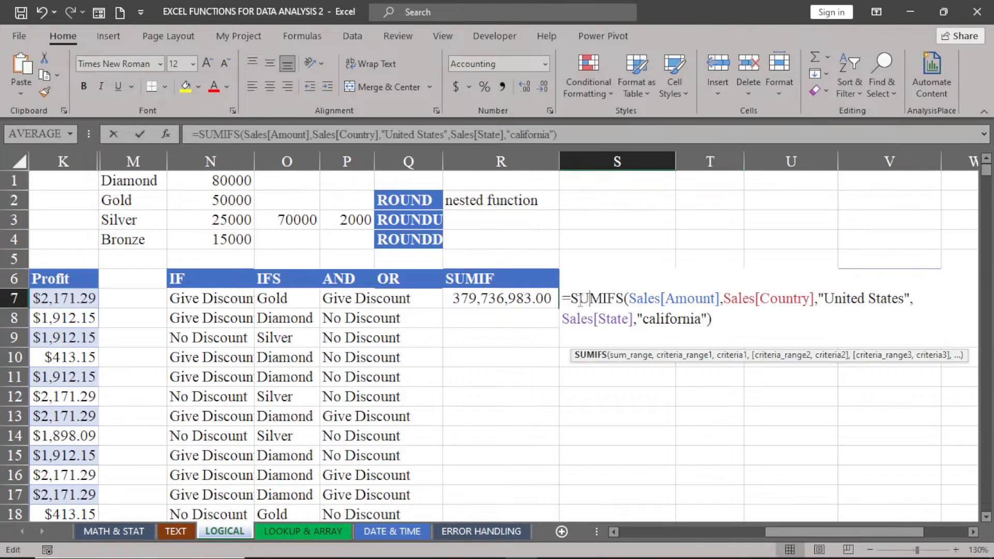
drag(566, 298, 727, 322)
key(ctrl+c)
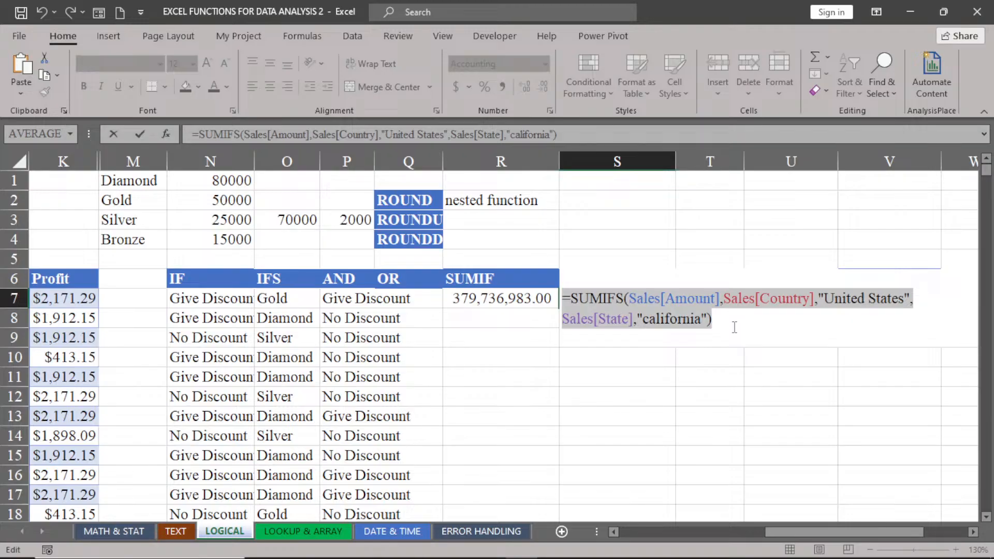
key(Return)
click(869, 297)
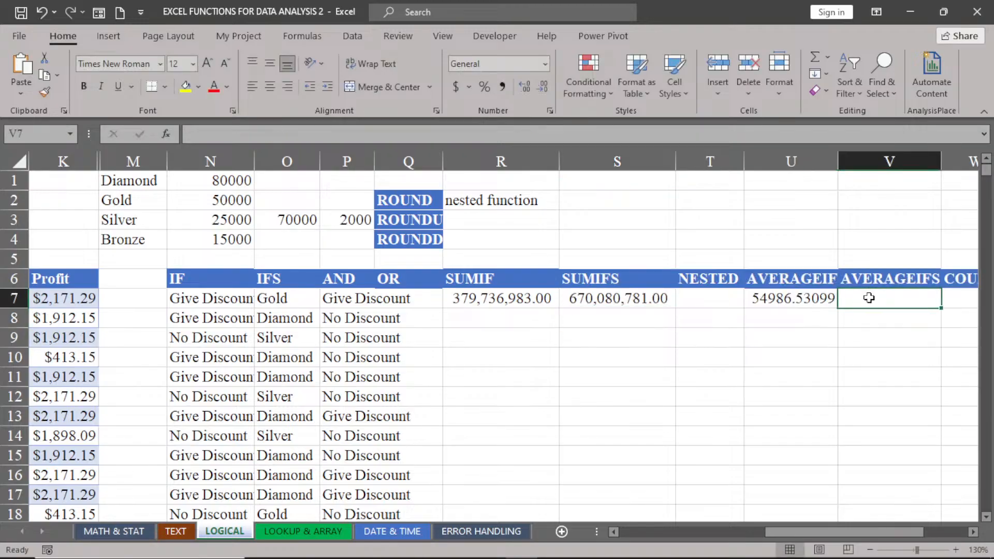
key(ctrl+v)
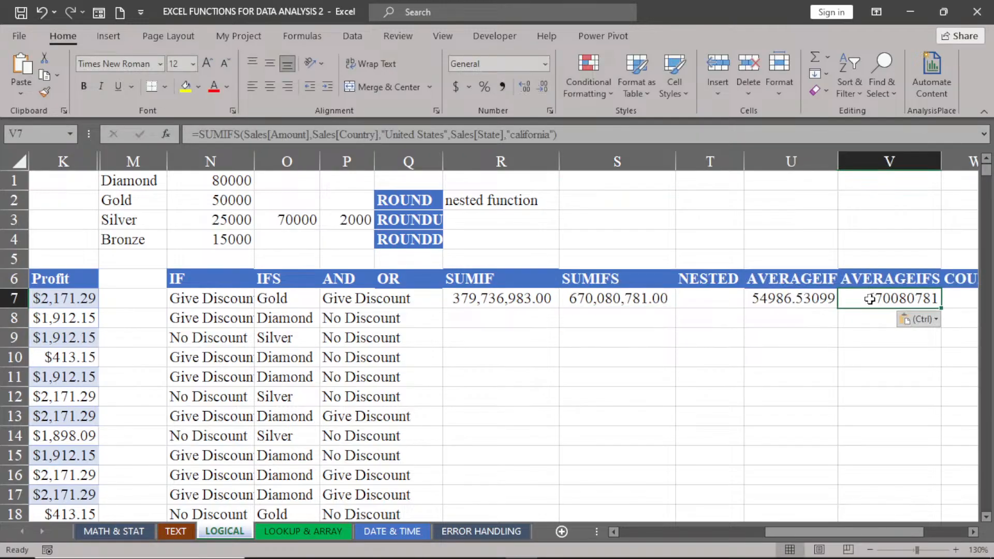
Step: Replace SUMIFS with AVERAGEIFS in the V7 formula, keeping the Amount range and the United States and california criteria
double_click(869, 299)
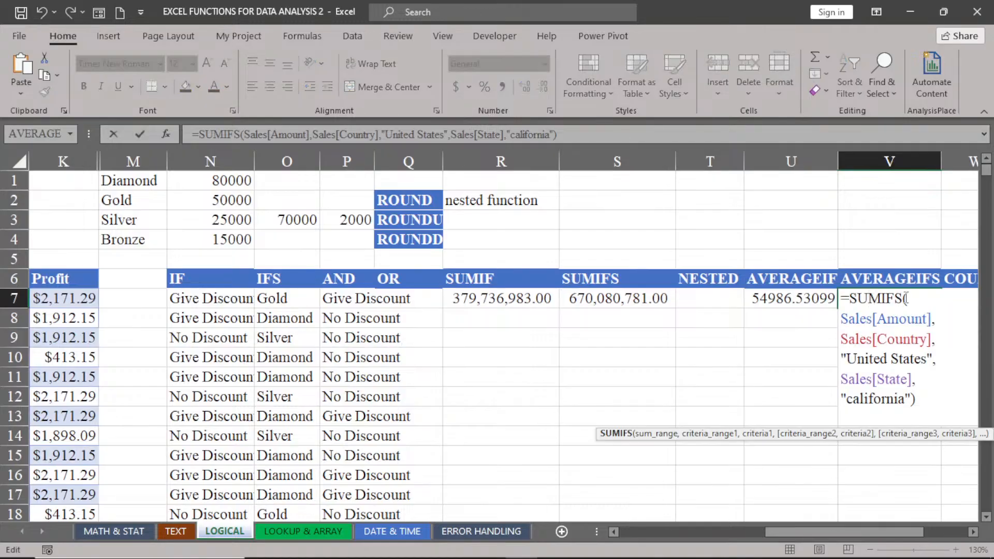
drag(903, 299, 850, 299)
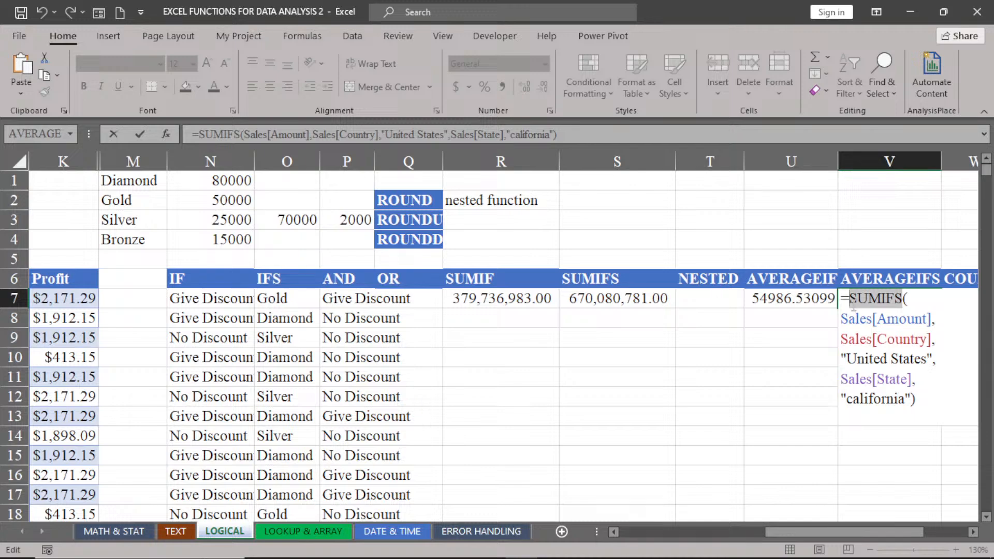
key(BackSpace)
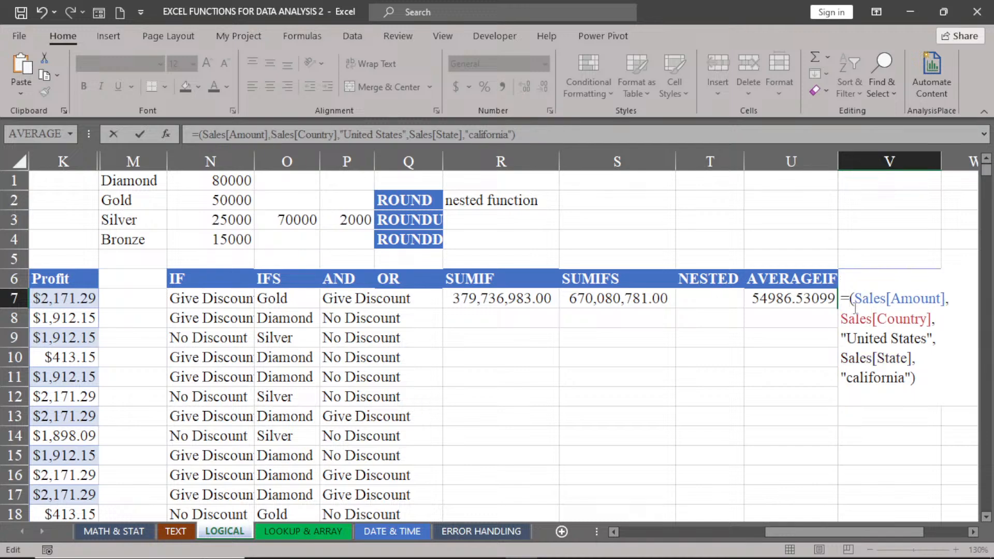
text(av)
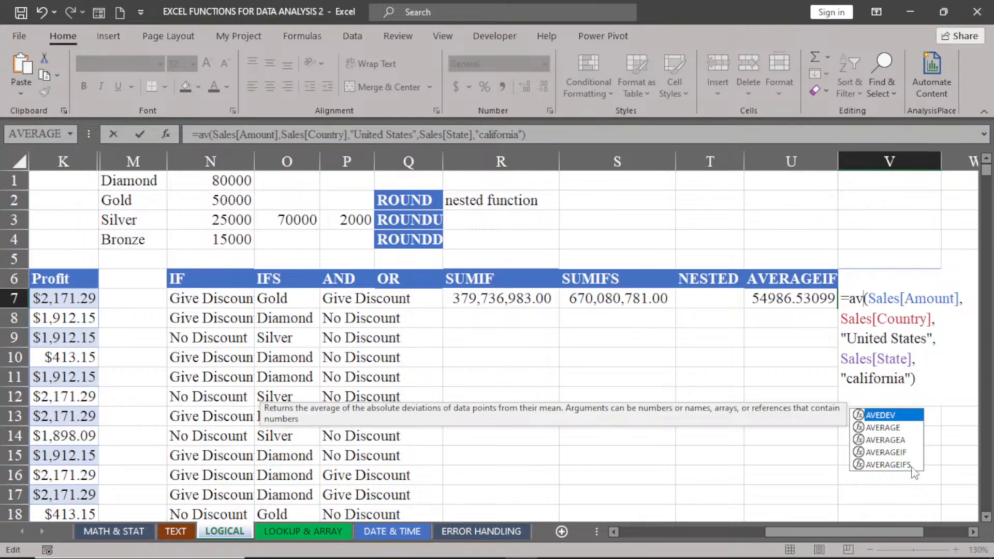
double_click(890, 465)
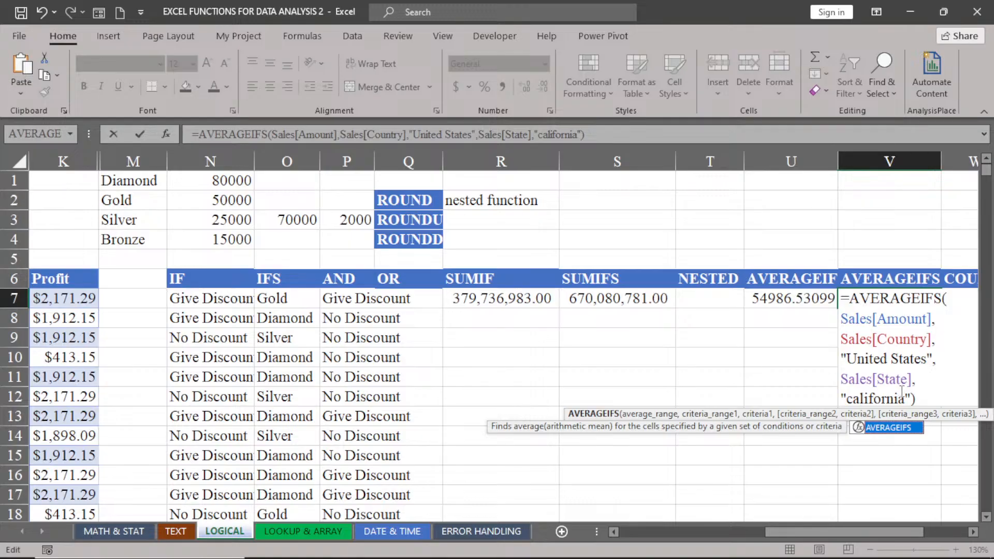
key(Return)
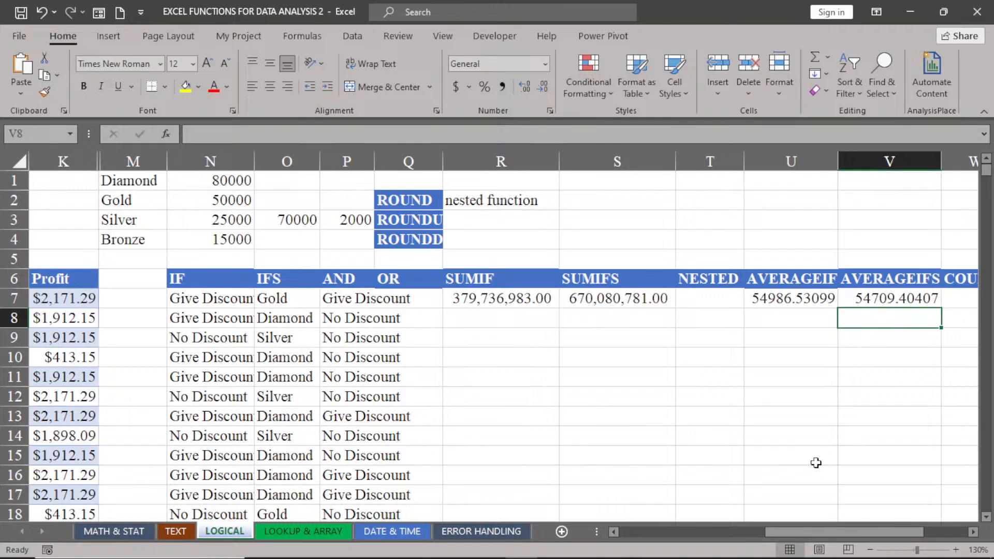
Step: Widen columns W and X to fit the COUNTIF and COUNTIFS headings
click(973, 532)
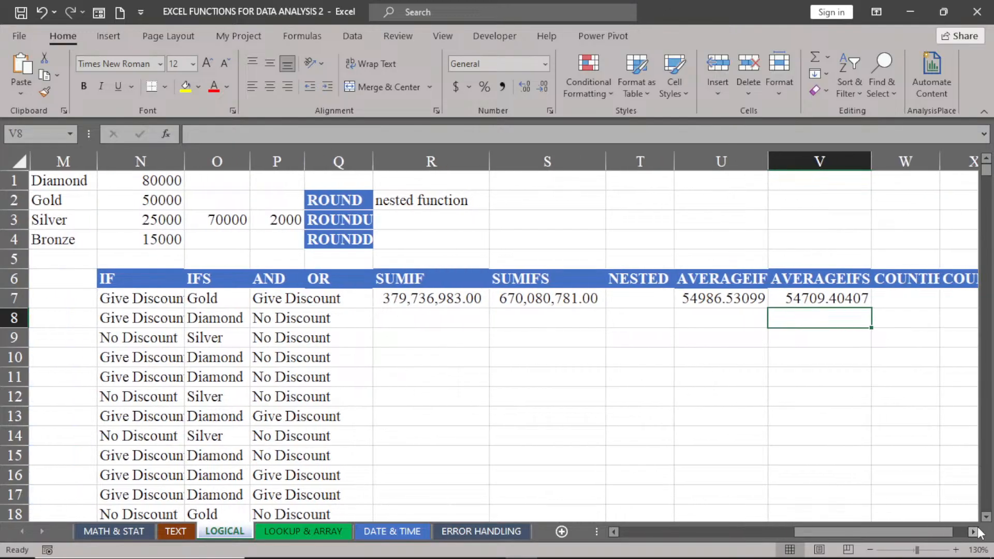
click(977, 532)
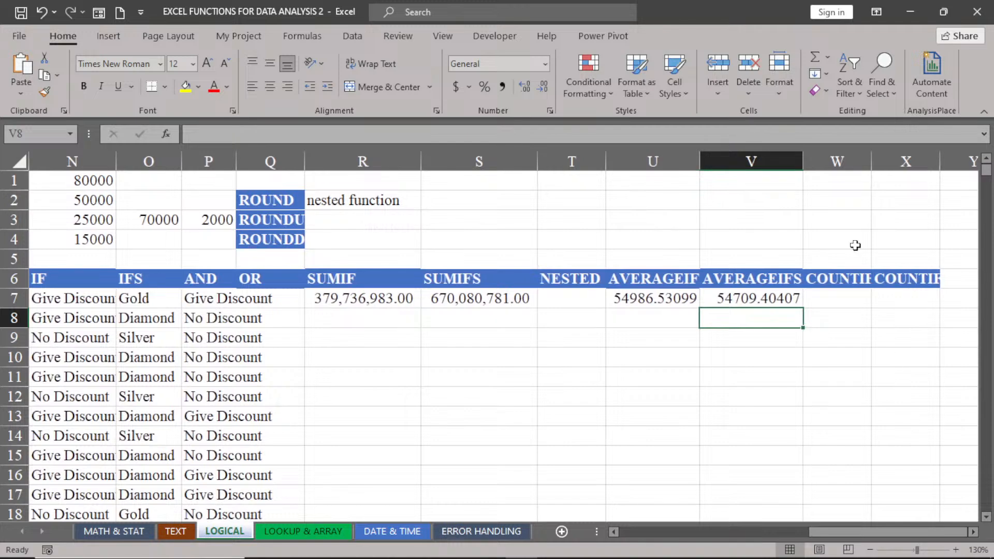
drag(871, 167, 878, 166)
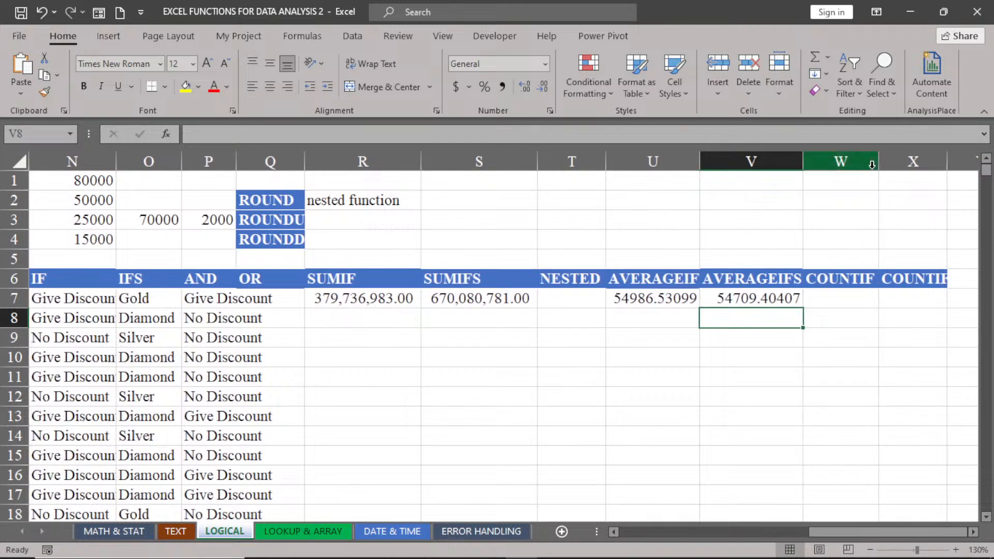
double_click(947, 161)
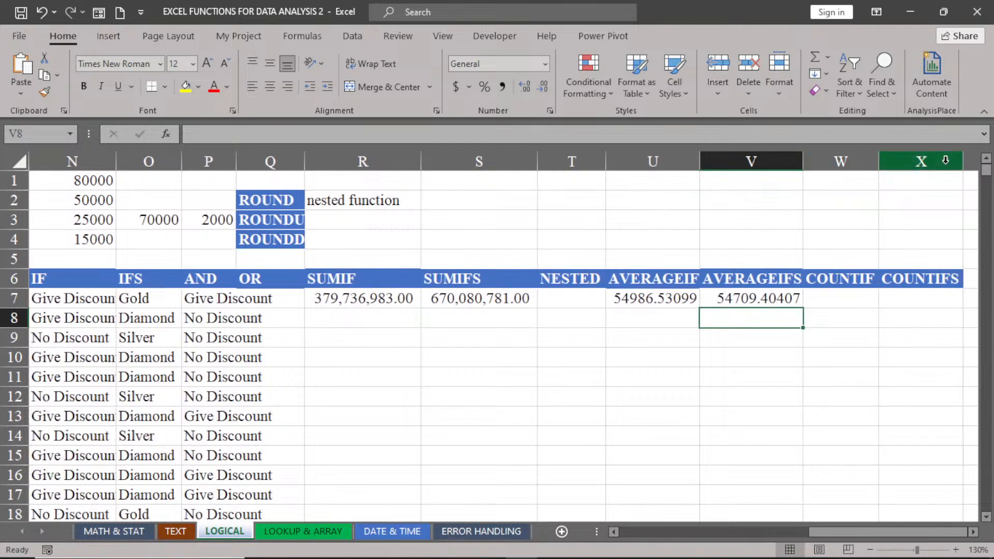
drag(870, 527, 804, 534)
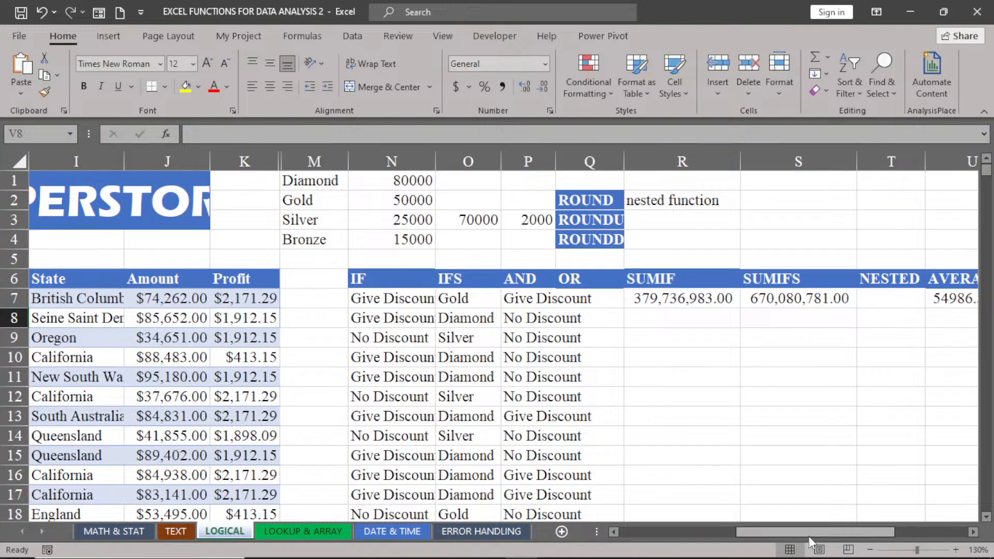
mouse_move(871, 556)
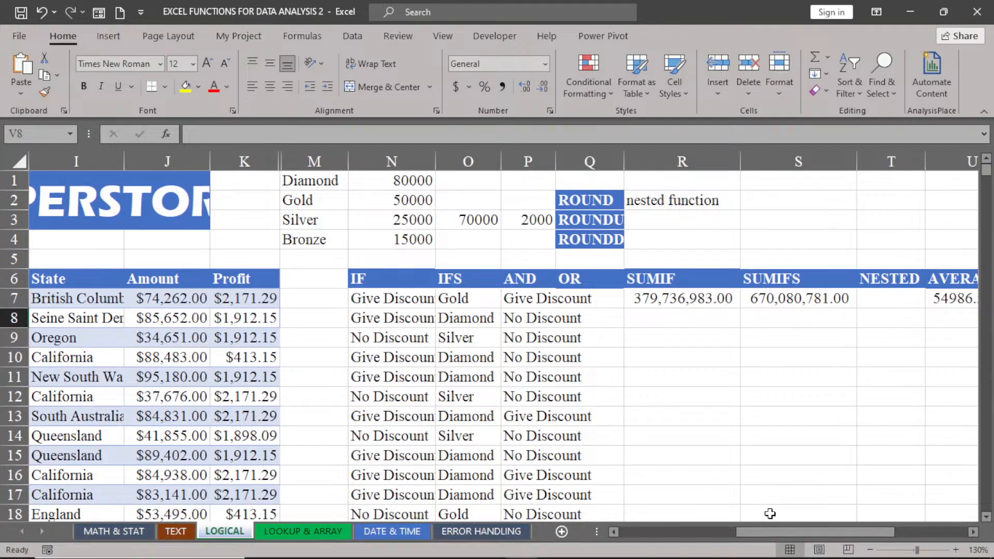
drag(784, 532, 784, 532)
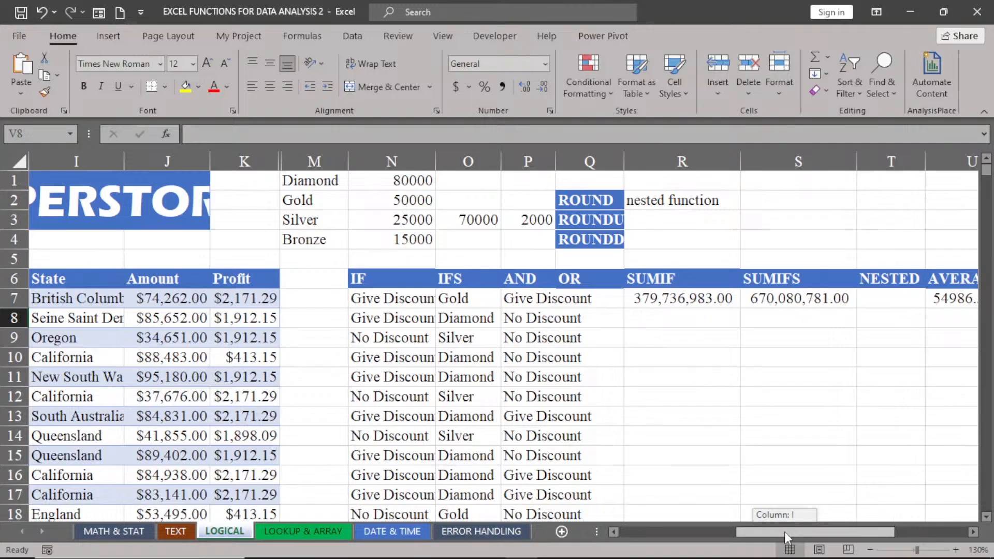
drag(784, 532, 784, 532)
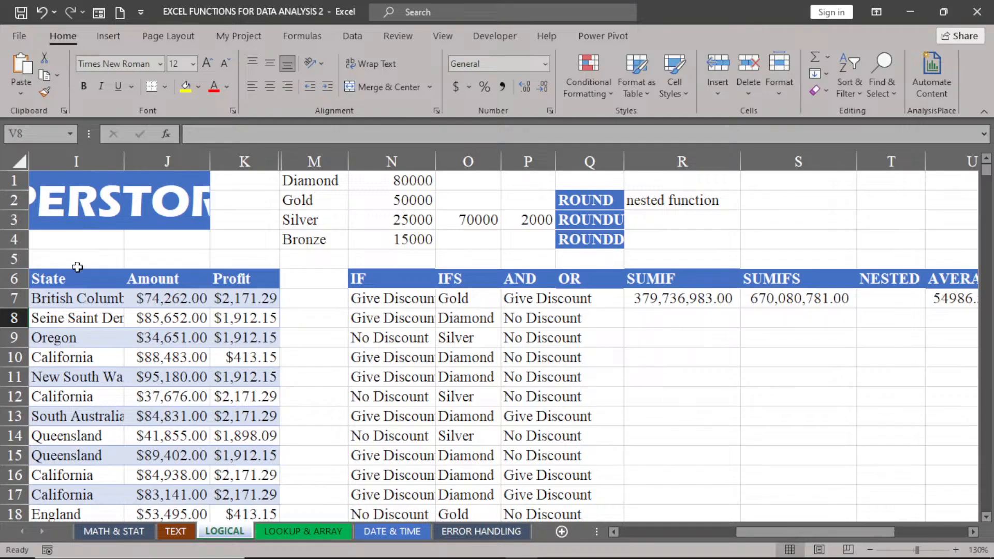
click(615, 532)
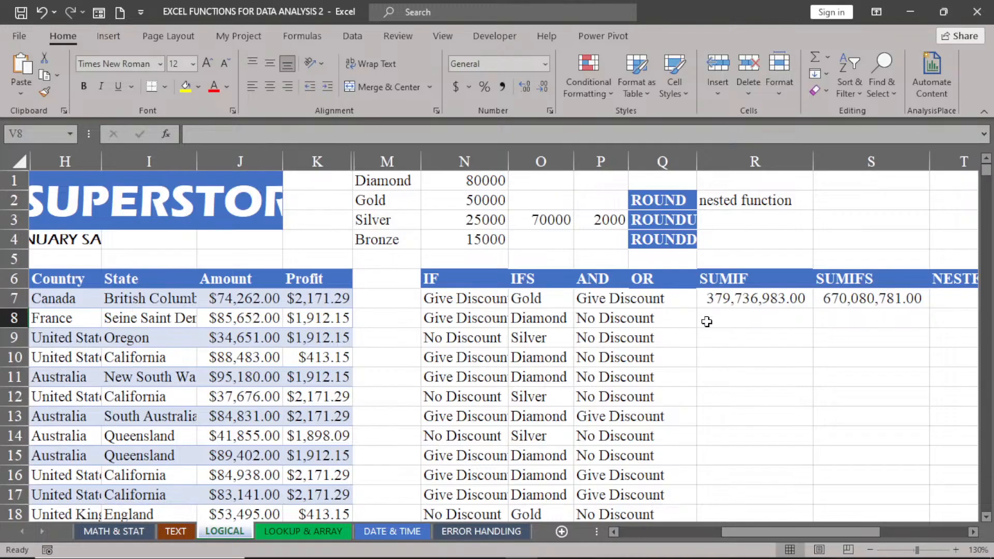
click(732, 338)
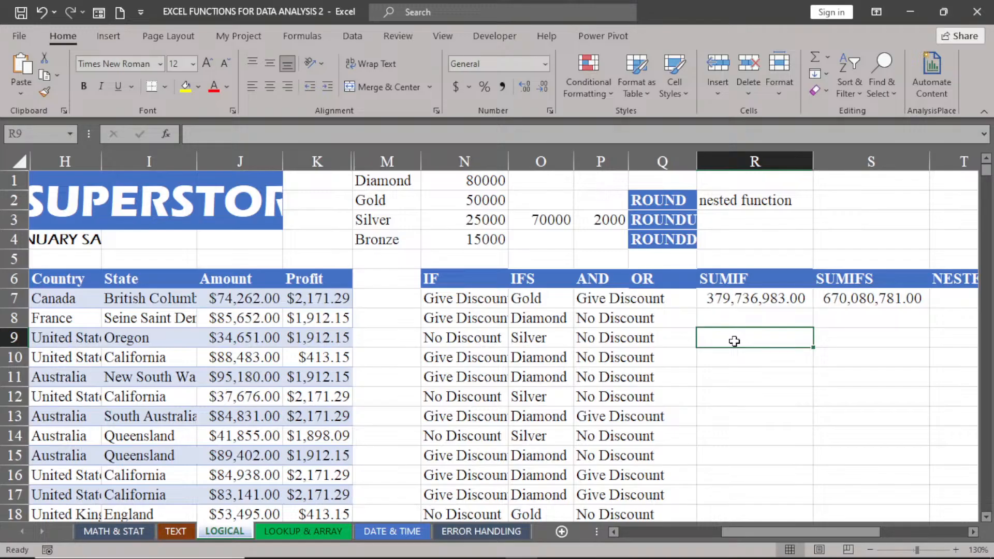
Step: Enter a COUNTIF formula in R9 that counts Sales[State] entries matching "california"
text(=c)
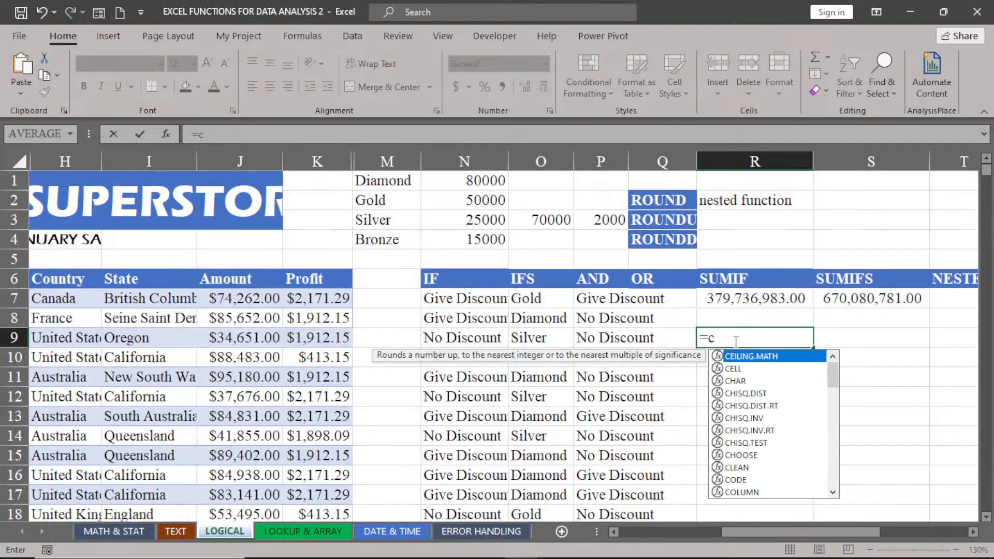
text(oun)
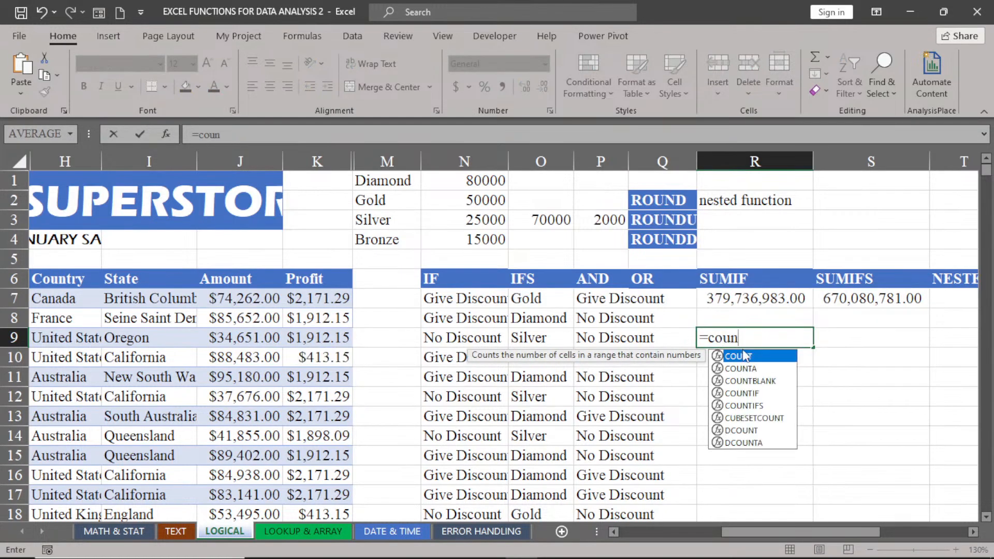
click(741, 393)
key(Tab)
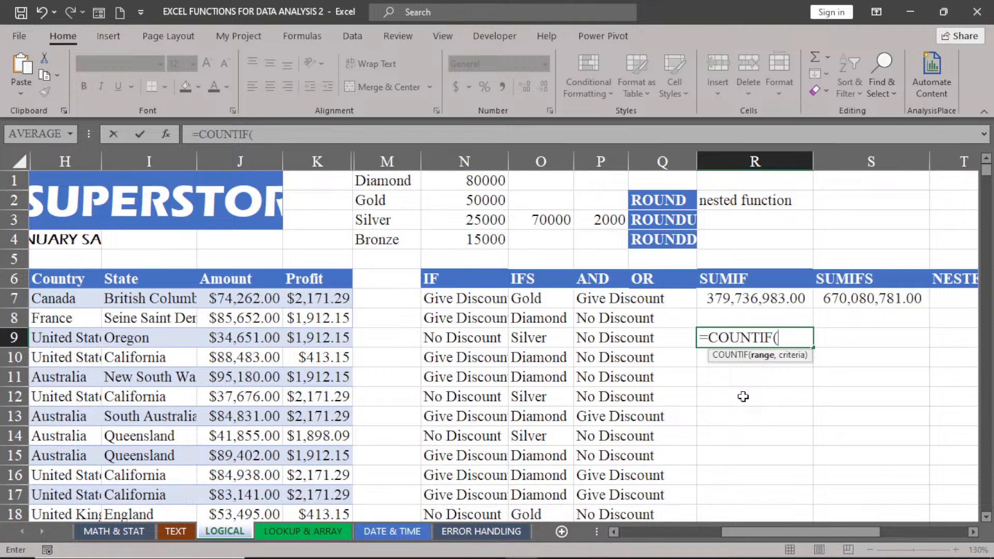
click(134, 301)
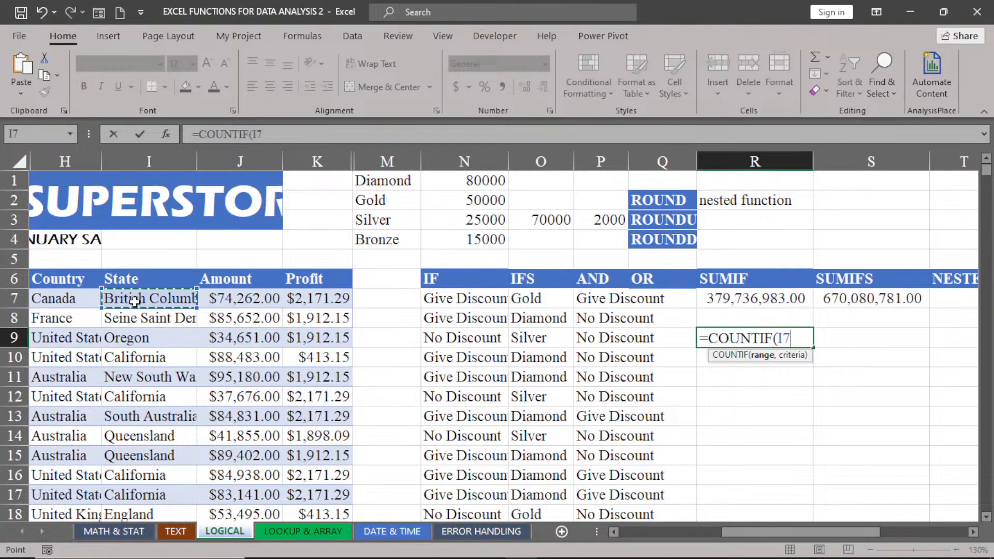
key(ctrl+shift+Down)
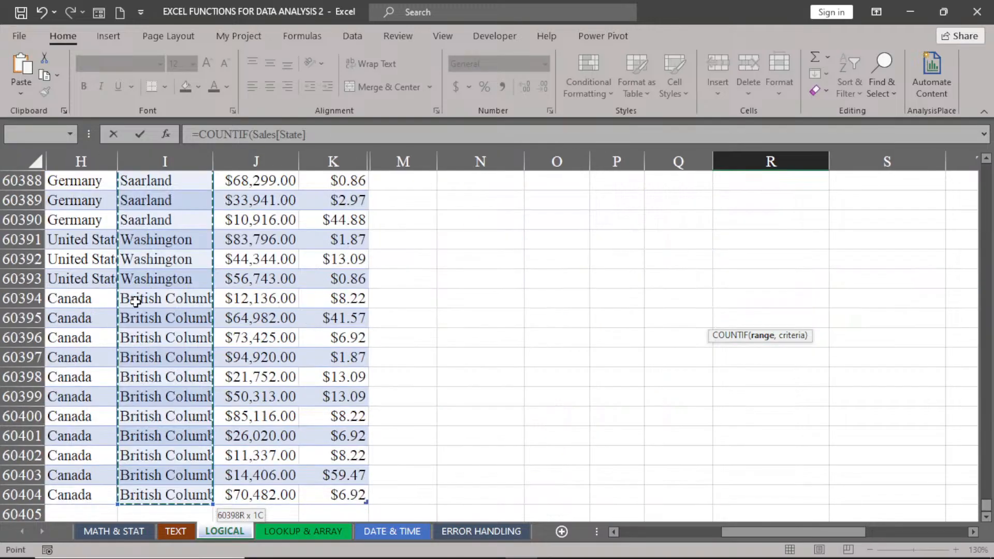
key(ctrl+BackSpace)
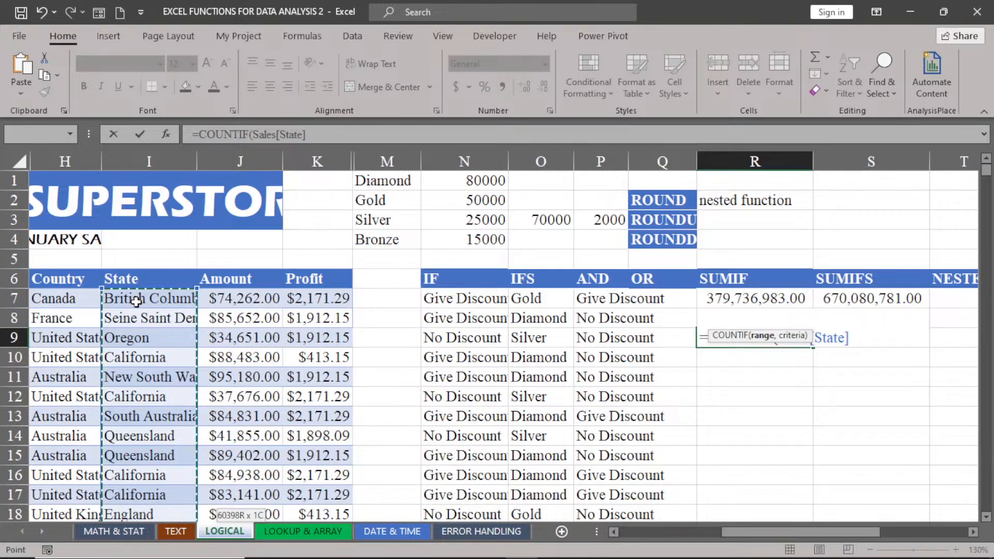
text(,)
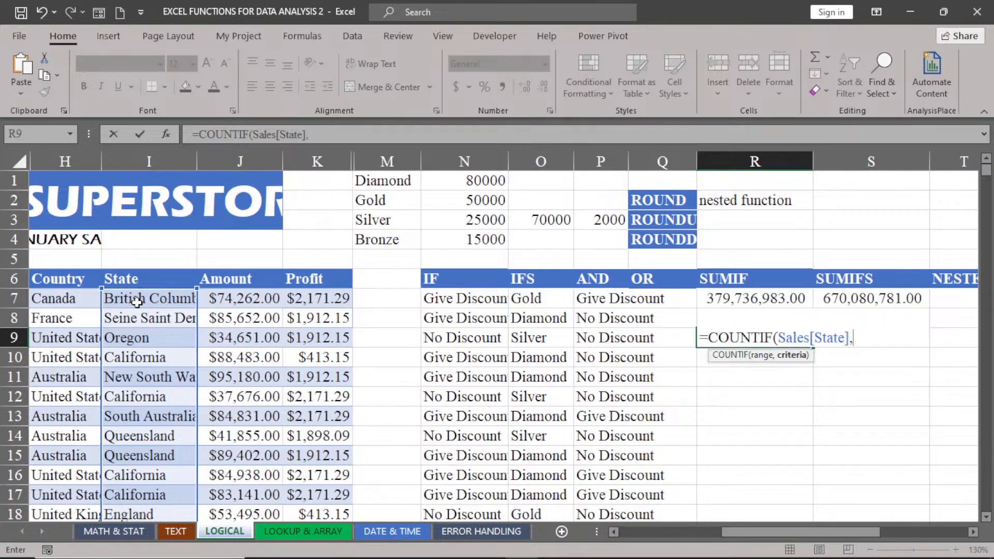
text(")
text(california)
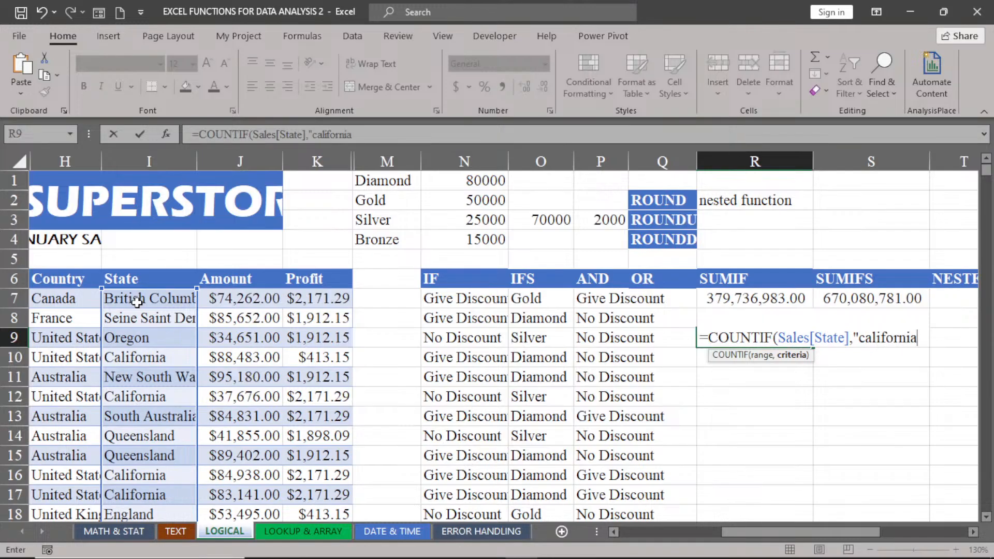
text("))
key(Return)
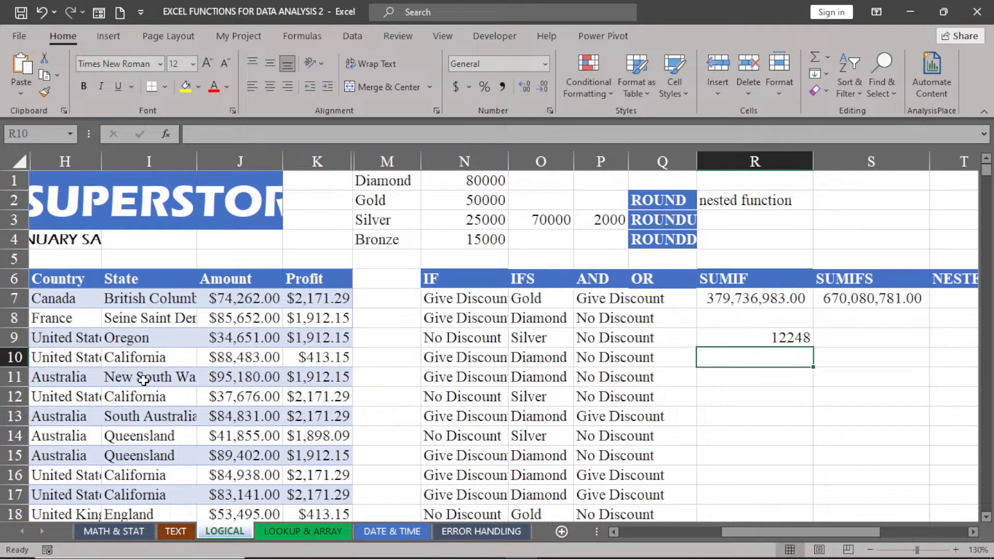
Step: Change the state criterion in the R9 COUNTIF formula to "oregon"
double_click(796, 337)
click(920, 338)
key(BackSpace)
key(BackSpace)
key(BackSpace)
key(BackSpace)
key(BackSpace)
key(BackSpace)
key(BackSpace)
key(BackSpace)
key(BackSpace)
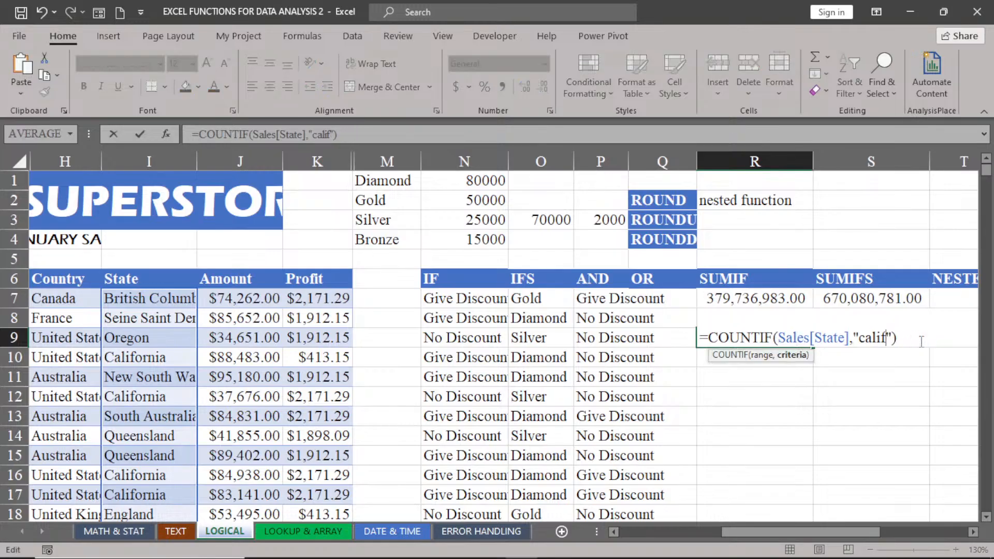
key(BackSpace)
text(oregon)
key(Return)
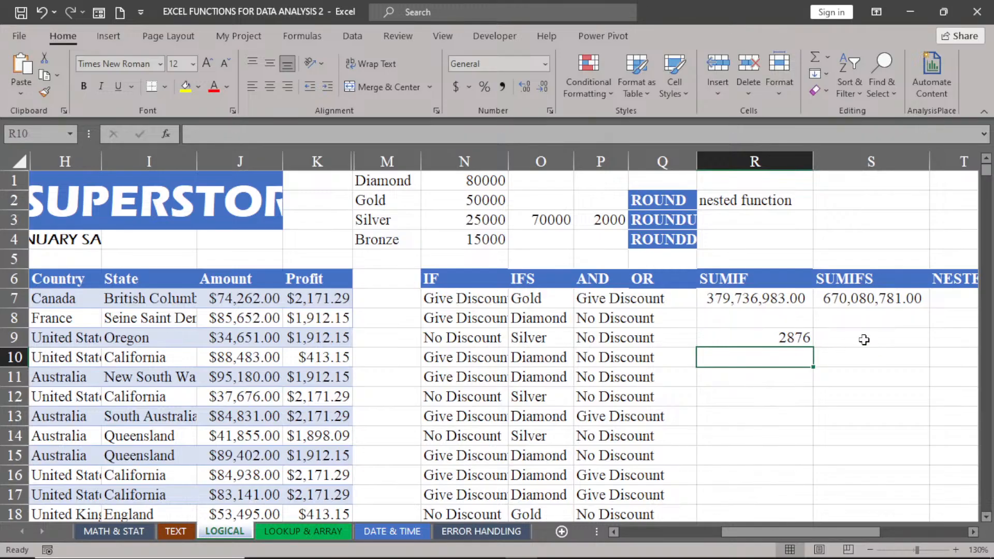
Step: Label the R9 result by entering countif in cell S9
click(862, 338)
text(co)
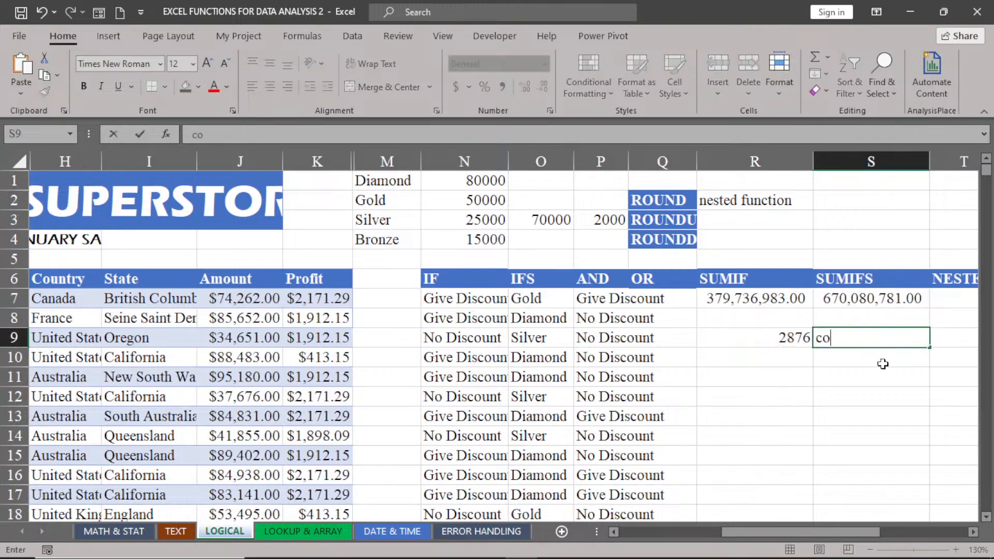
text(untif)
Step: Start a COUNTIFS formula in R10 with Sales[State] as the first criteria range and "oregon" as its criterion
click(743, 362)
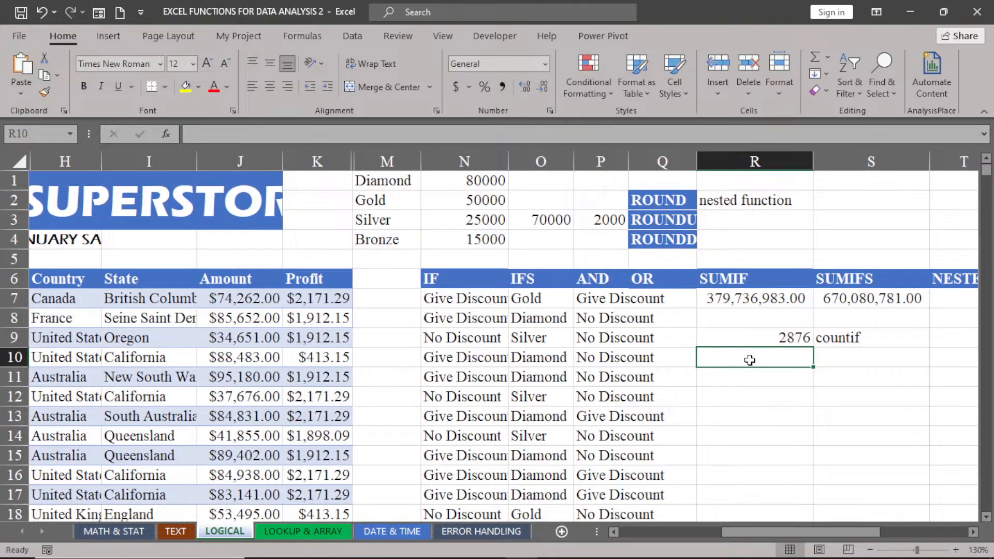
text(=cou)
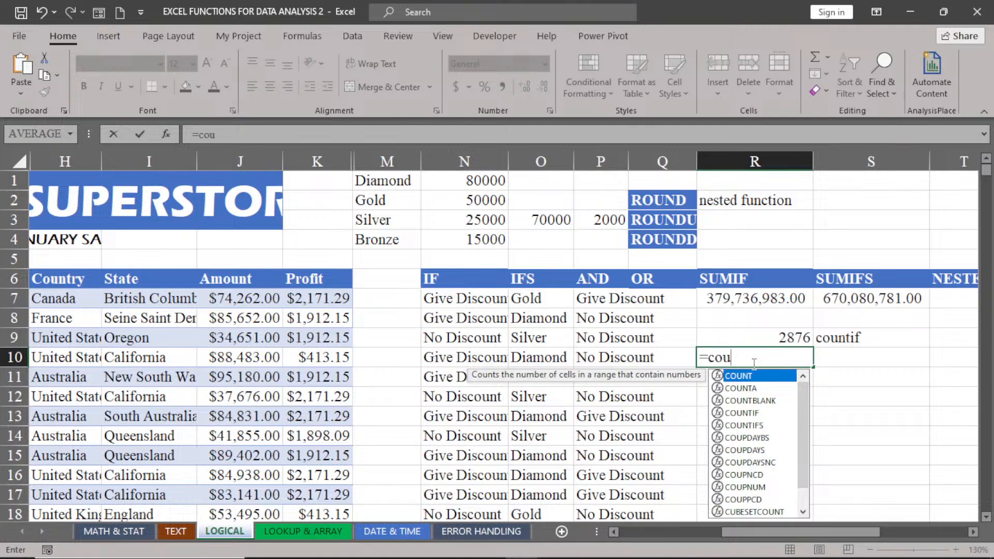
double_click(744, 424)
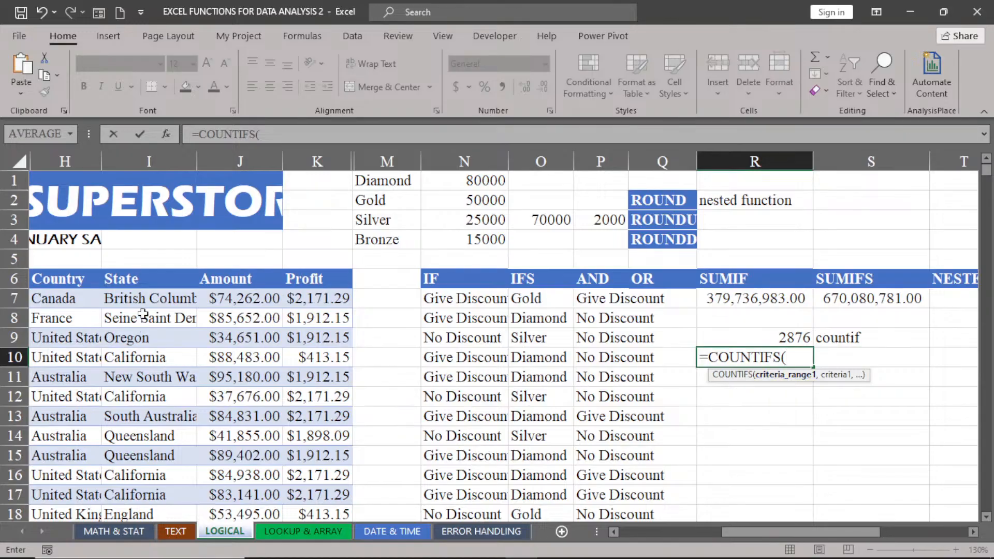
click(139, 298)
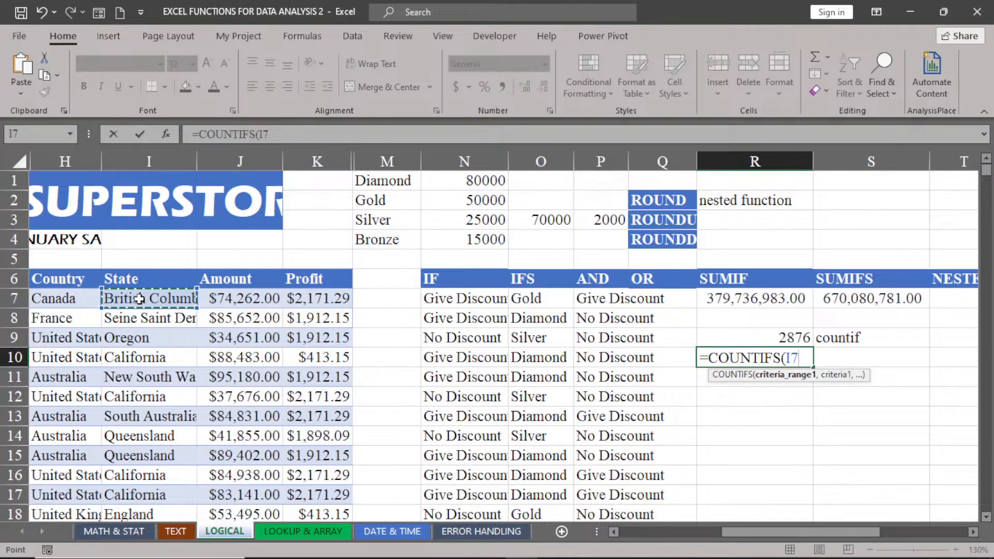
key(ctrl+shift+Down)
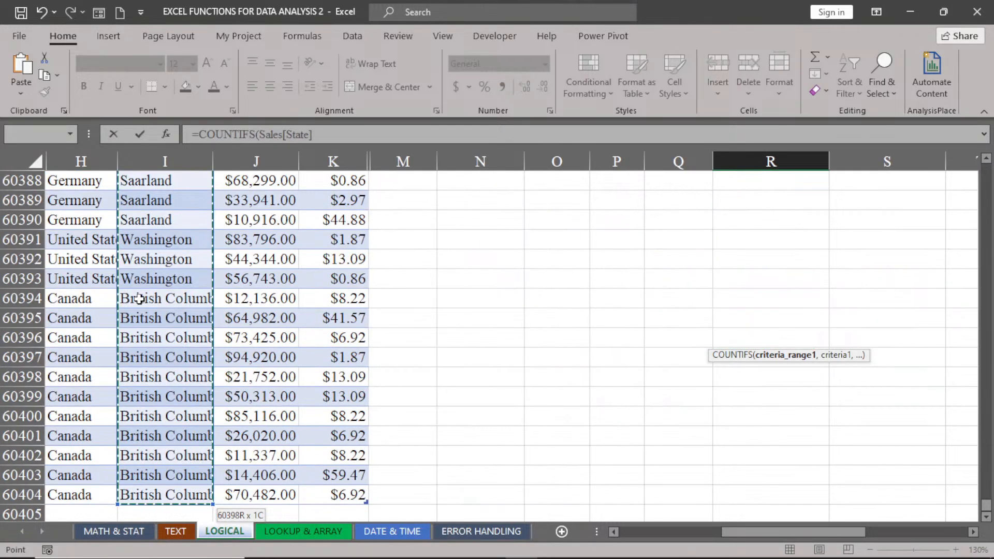
key(ctrl+BackSpace)
text(,)
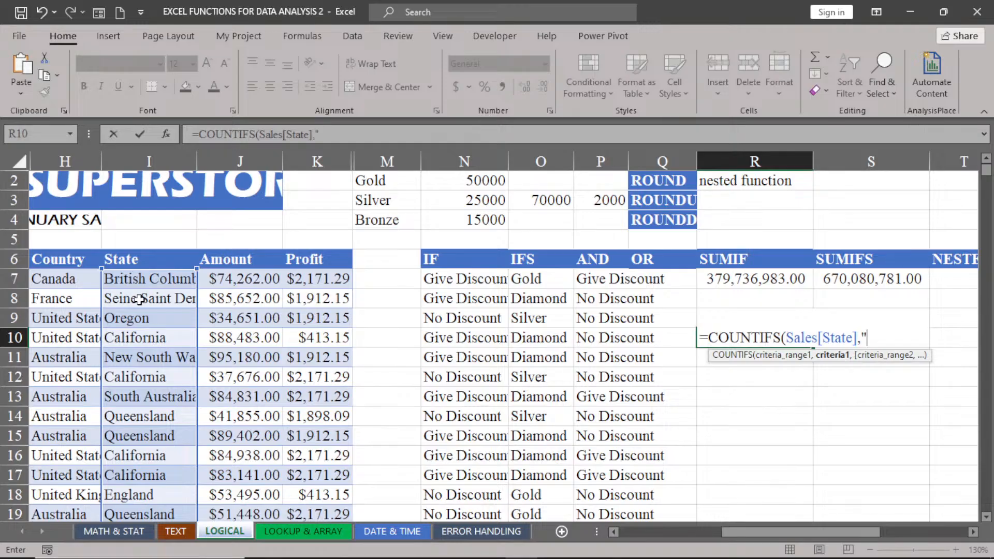
text("oregon)
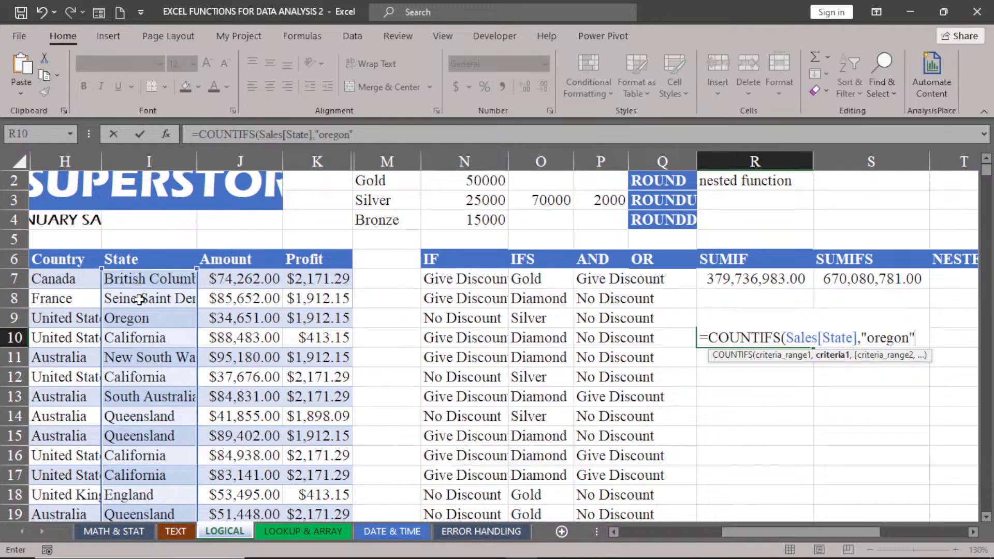
text(",)
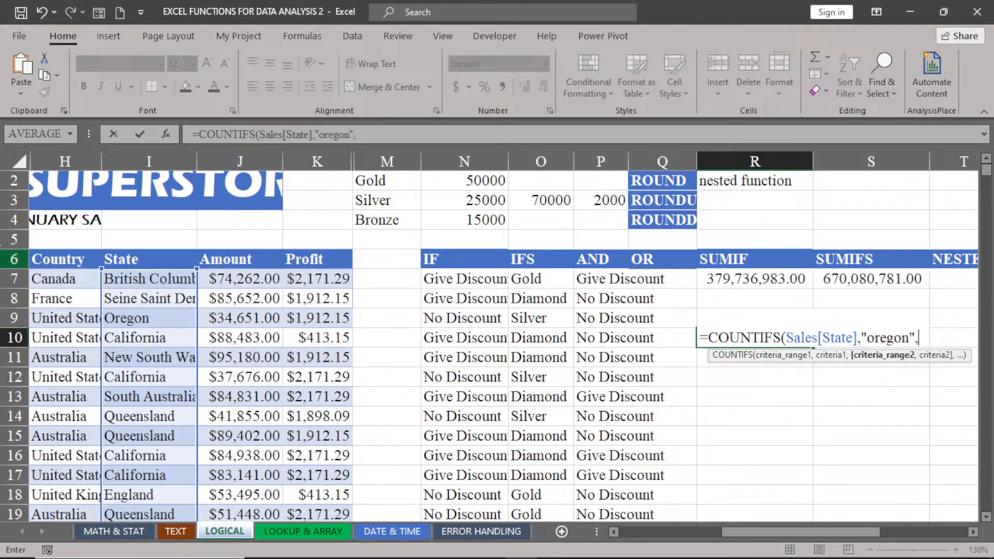
Step: Add Sales[Country] as the second criteria range with "United States" as its criterion and complete the R10 COUNTIFS formula
click(57, 277)
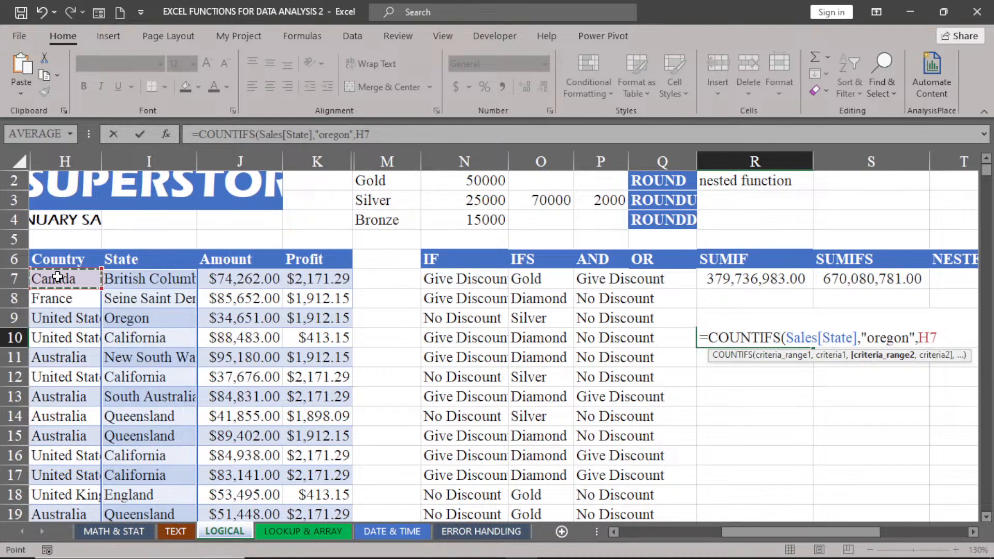
key(ctrl+shift+Down)
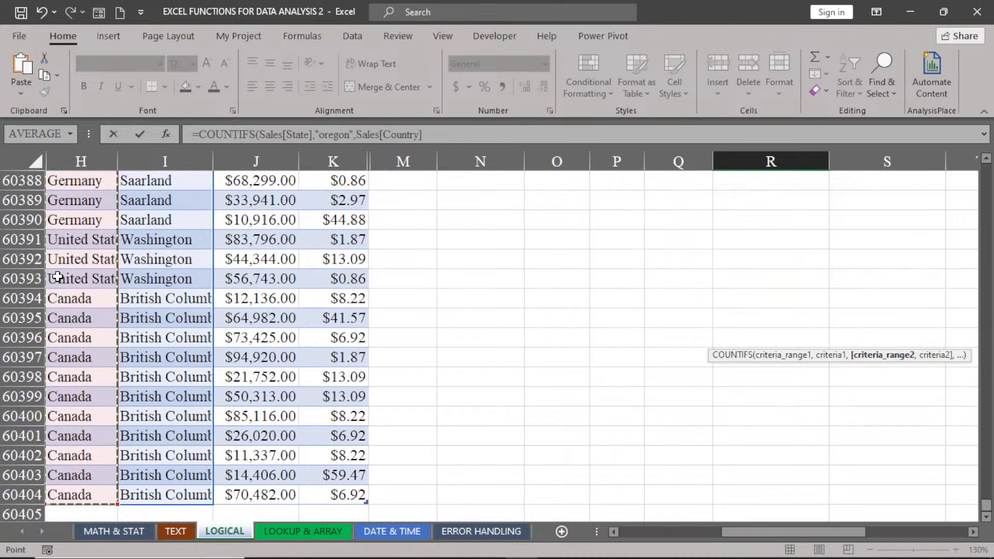
key(ctrl+BackSpace)
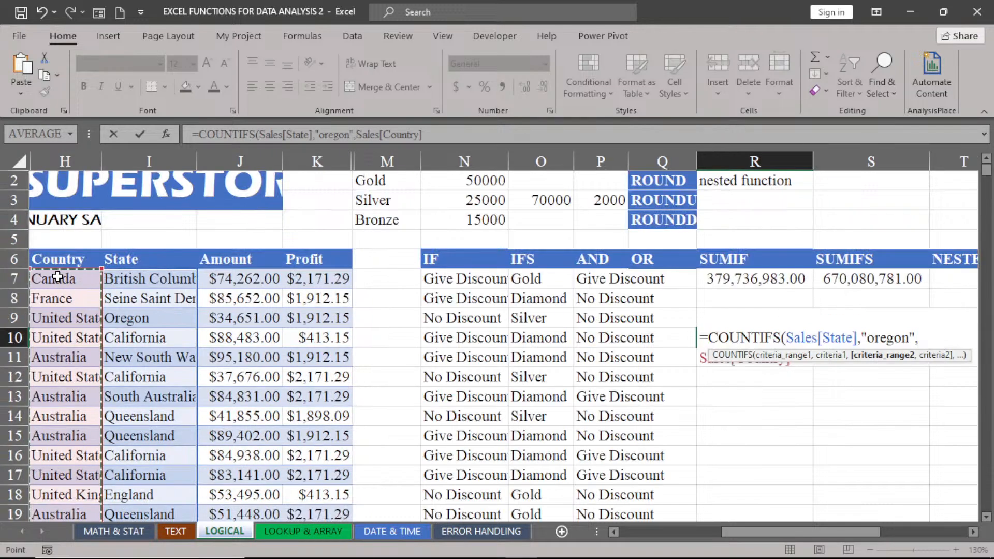
text(,)
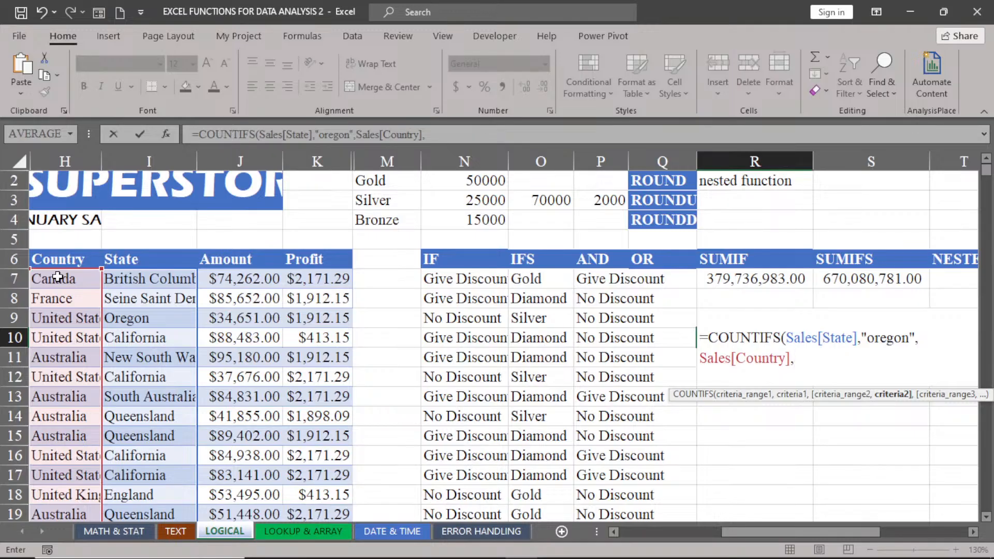
text("United States)
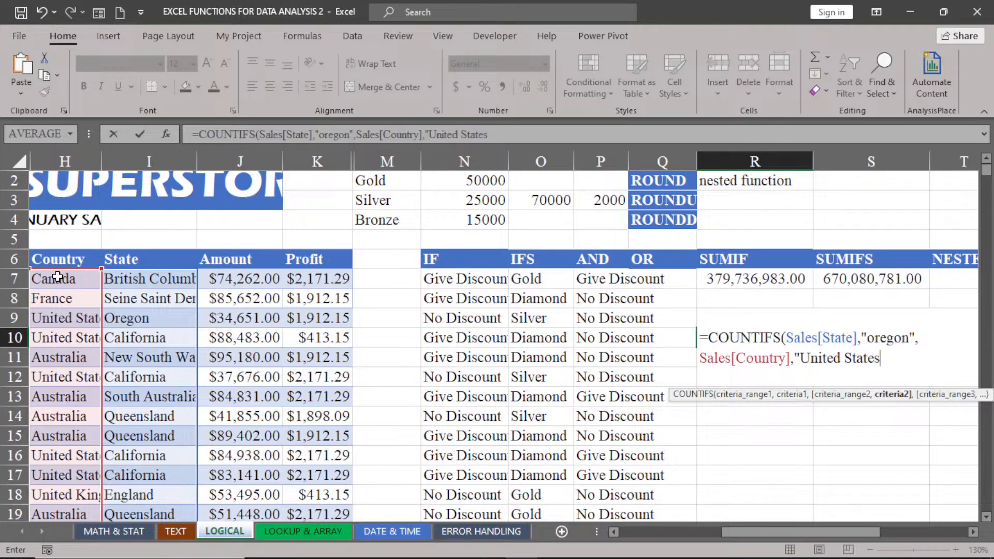
text("))
key(Return)
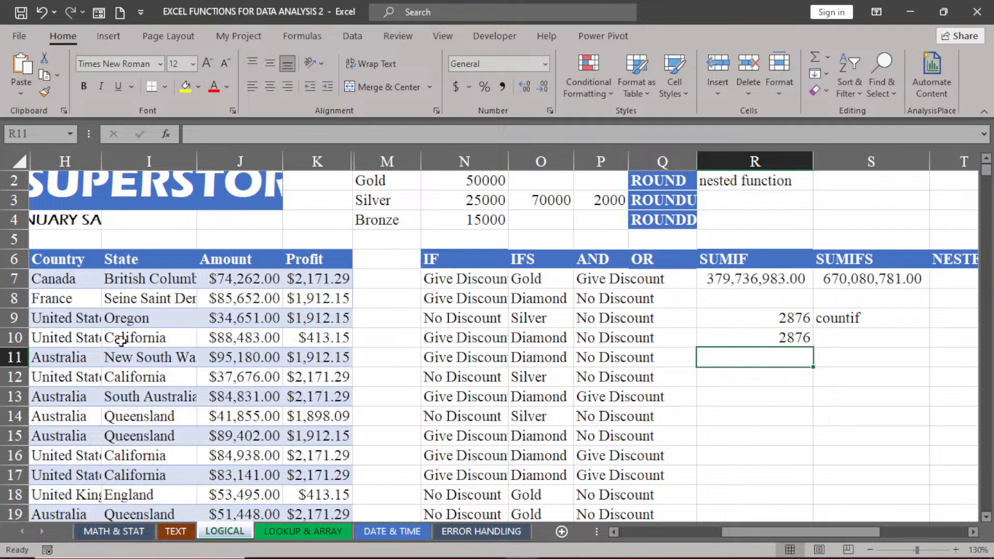
Step: Change the country criterion in the R10 COUNTIFS formula to "France"
click(793, 339)
double_click(793, 339)
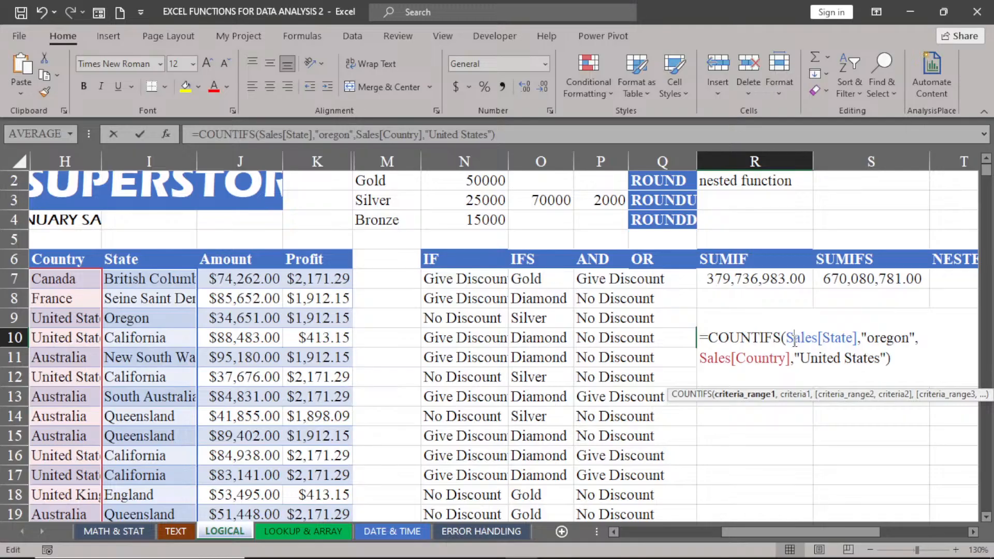
click(878, 359)
key(BackSpace)
key(BackSpace)
key(BackSpace)
key(BackSpace)
key(BackSpace)
key(BackSpace)
key(BackSpace)
key(BackSpace)
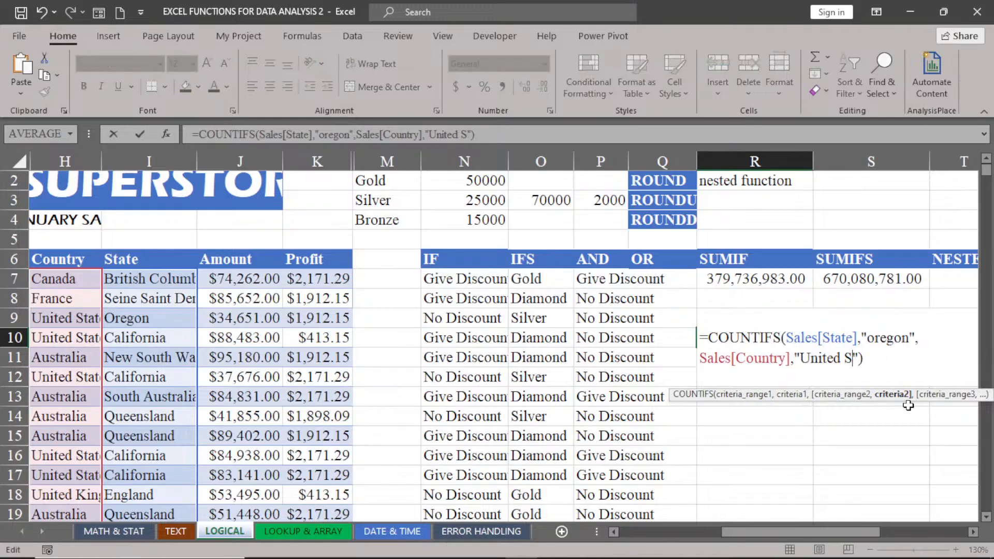
key(BackSpace)
key(BackSpace)
key(BackSpace)
key(BackSpace)
key(BackSpace)
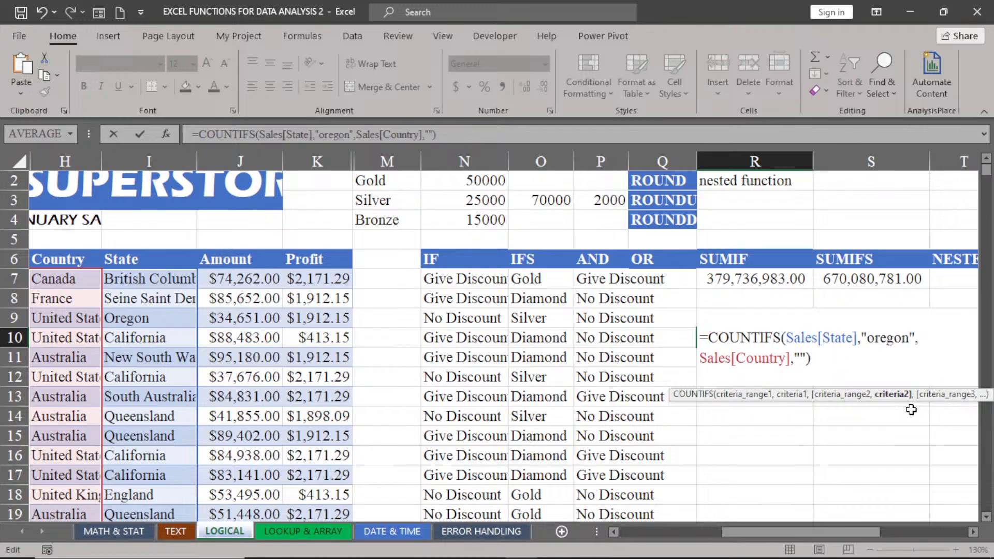
text(France)
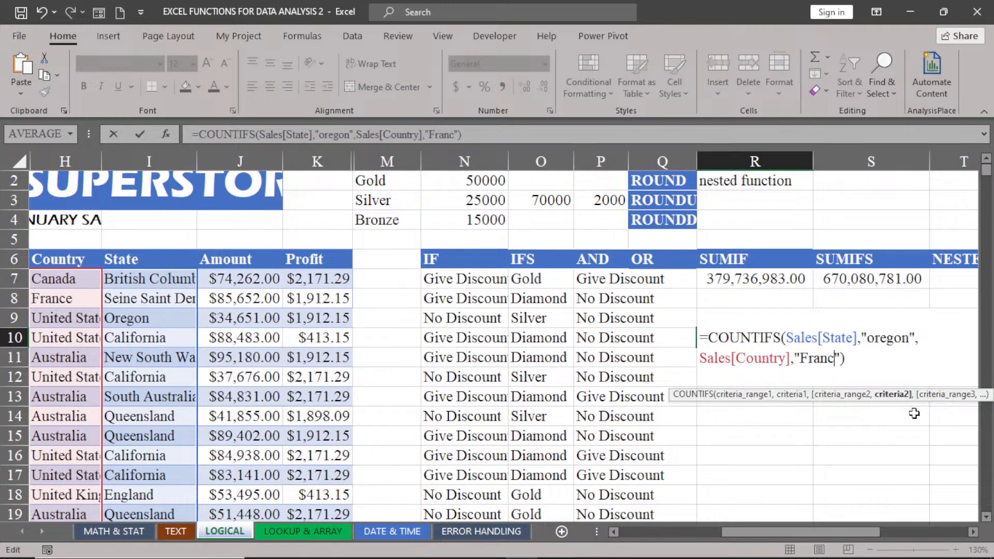
key(Return)
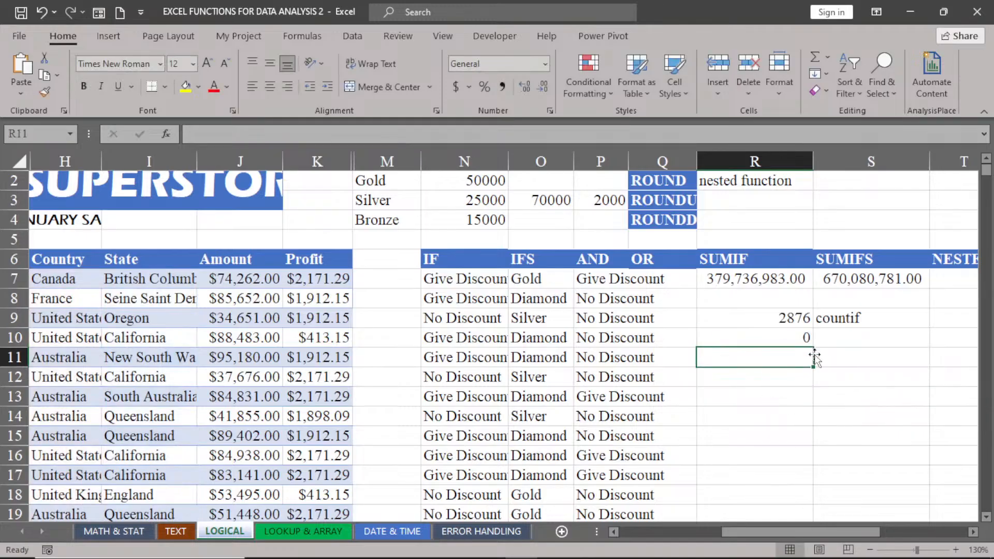
click(781, 337)
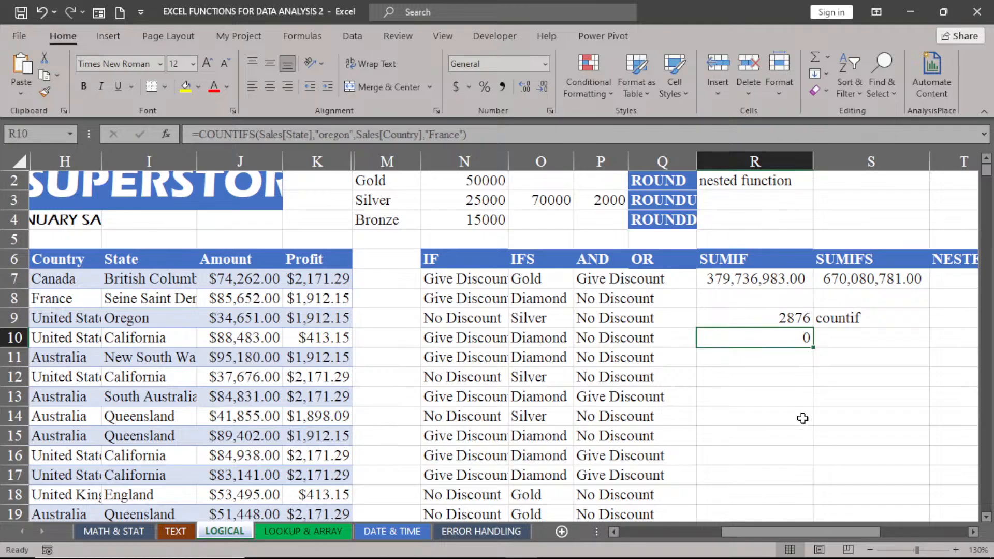
Step: Autofit column Q to the ROUNDUP and ROUNDDOWN labels, and select the nested function note in R2
click(972, 532)
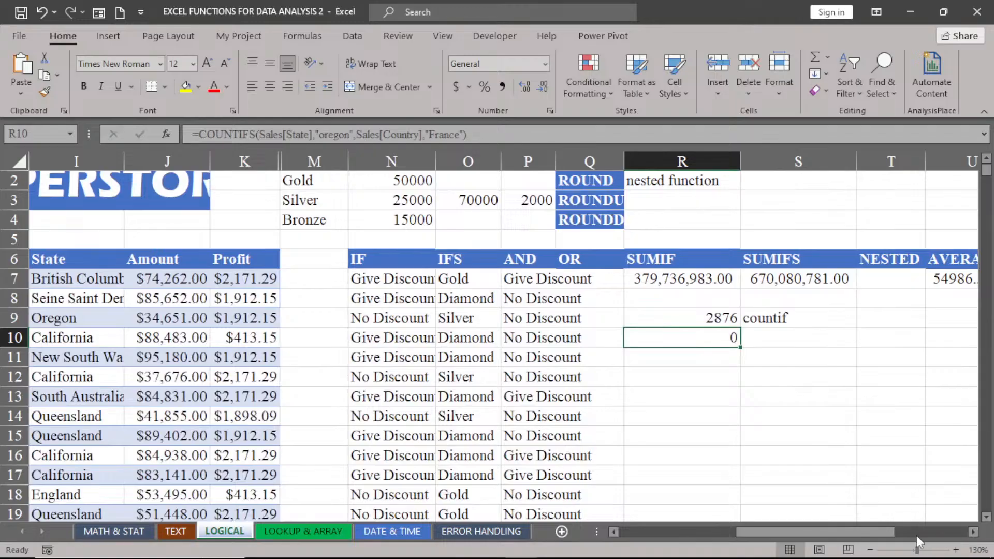
click(613, 532)
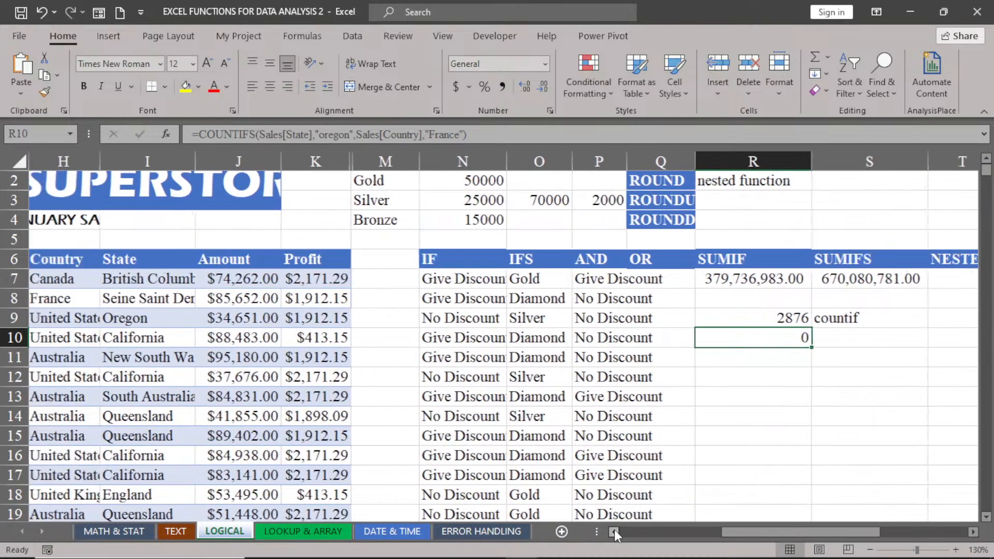
double_click(695, 156)
click(797, 180)
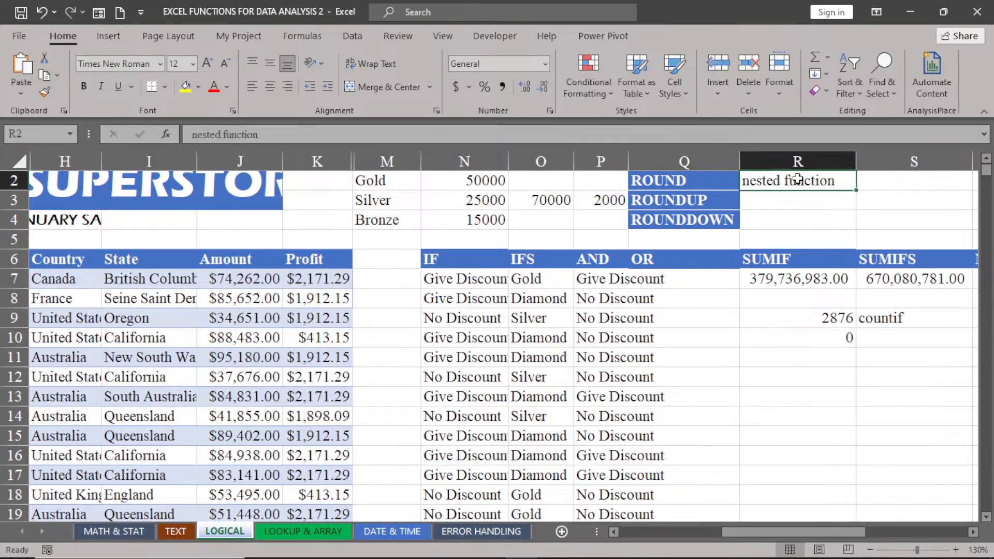
Step: Clear the nested function note from R2 and start a ROUND formula in that cell
key(BackSpace)
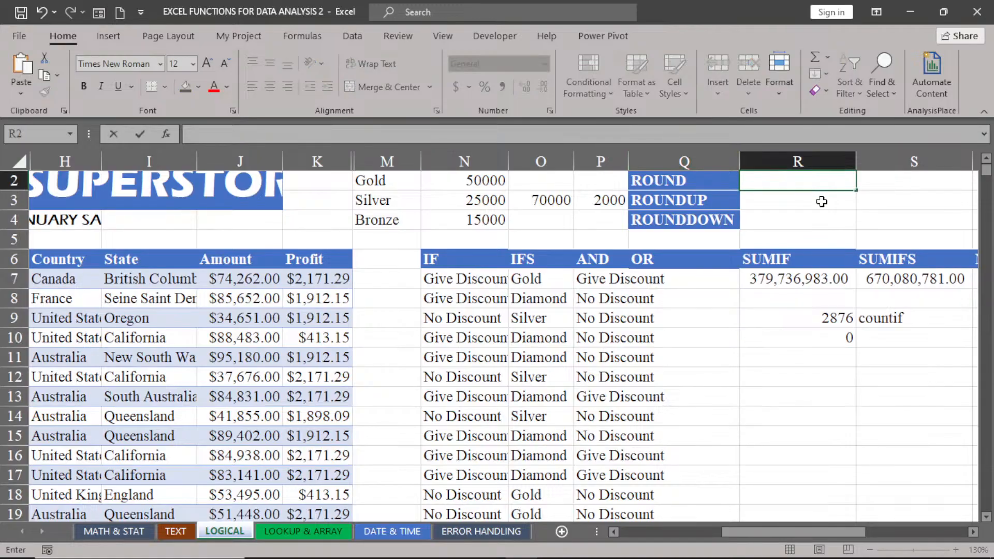
key(Return)
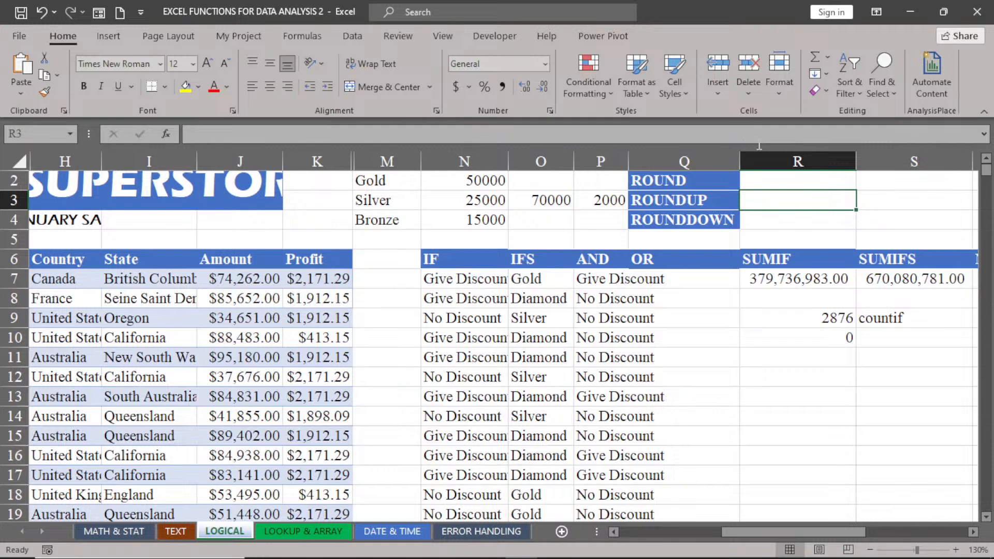
click(785, 182)
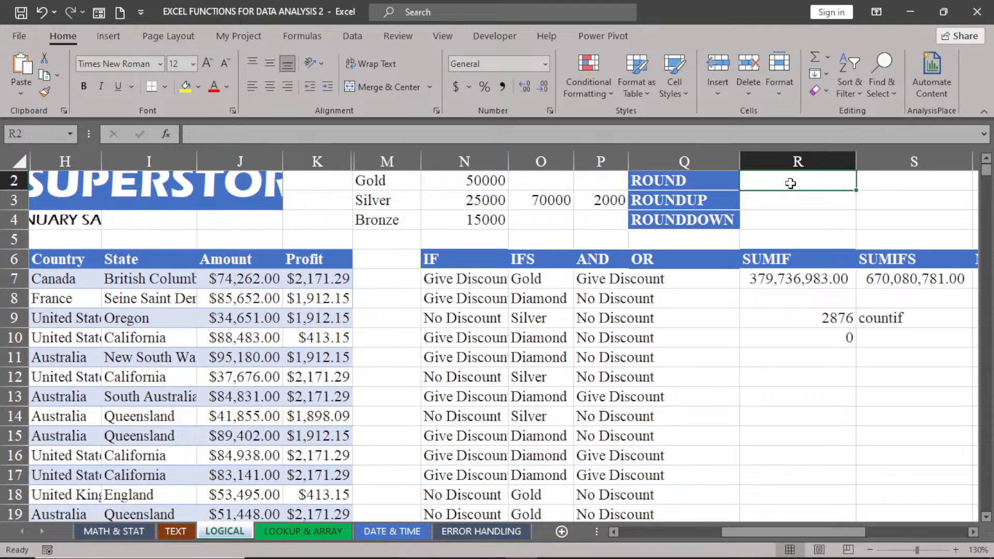
text(=)
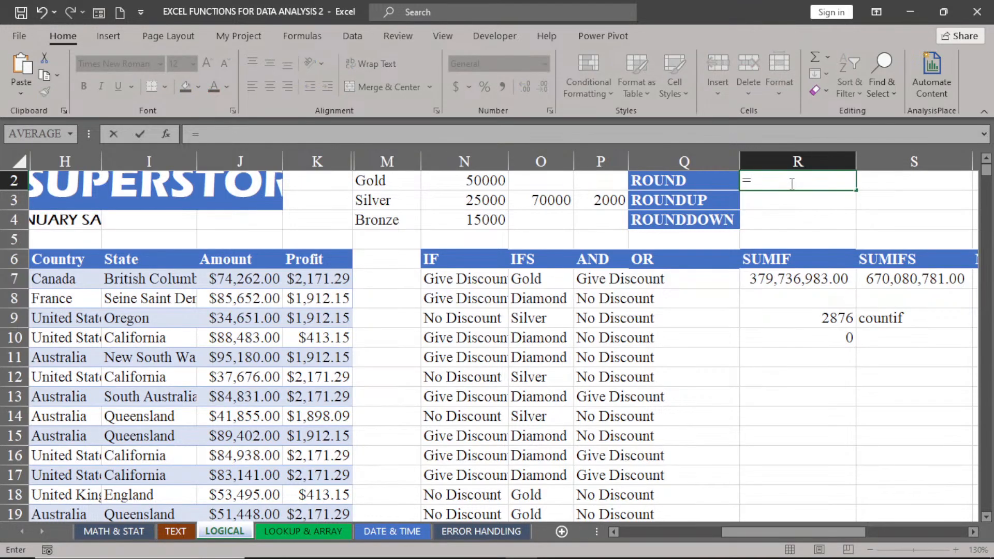
text(rou)
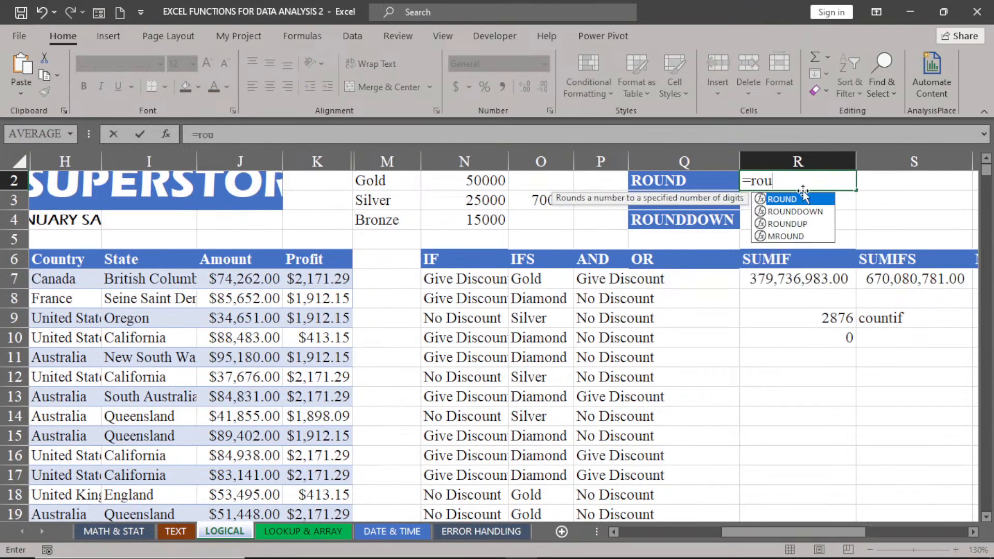
double_click(804, 199)
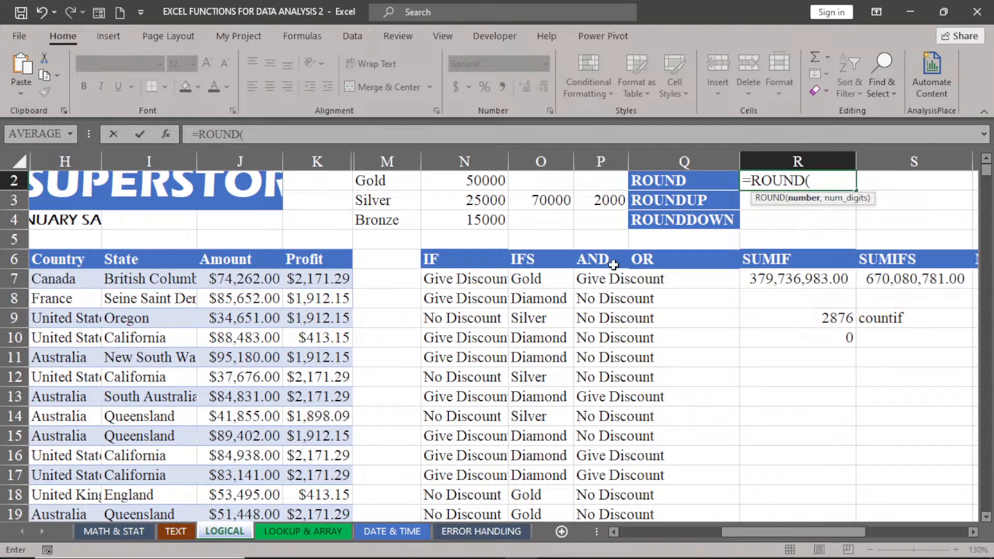
Step: Complete the R2 ROUND formula with the first Profit value, K7, as the number and 0 as the number of digits
click(315, 280)
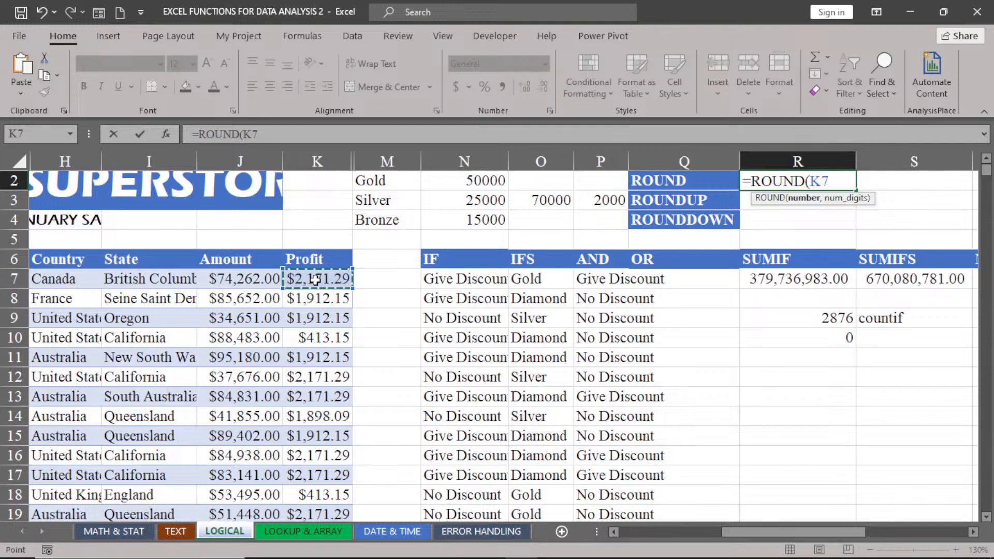
key(Return)
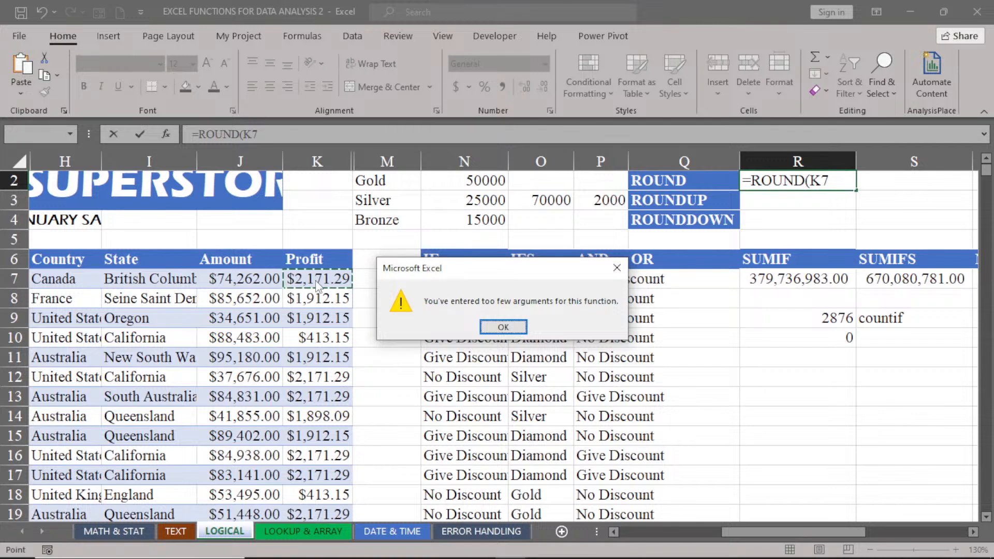
click(503, 327)
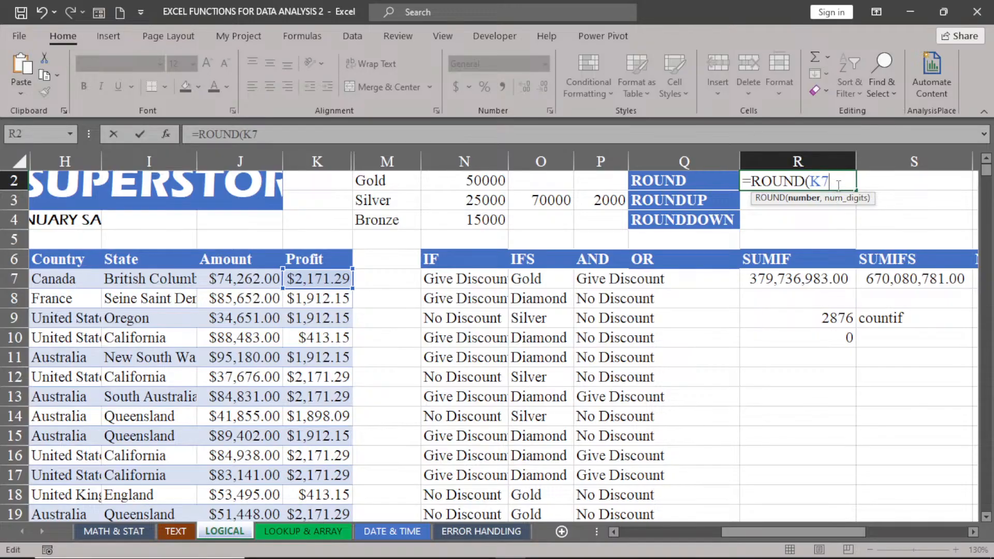
text(,)
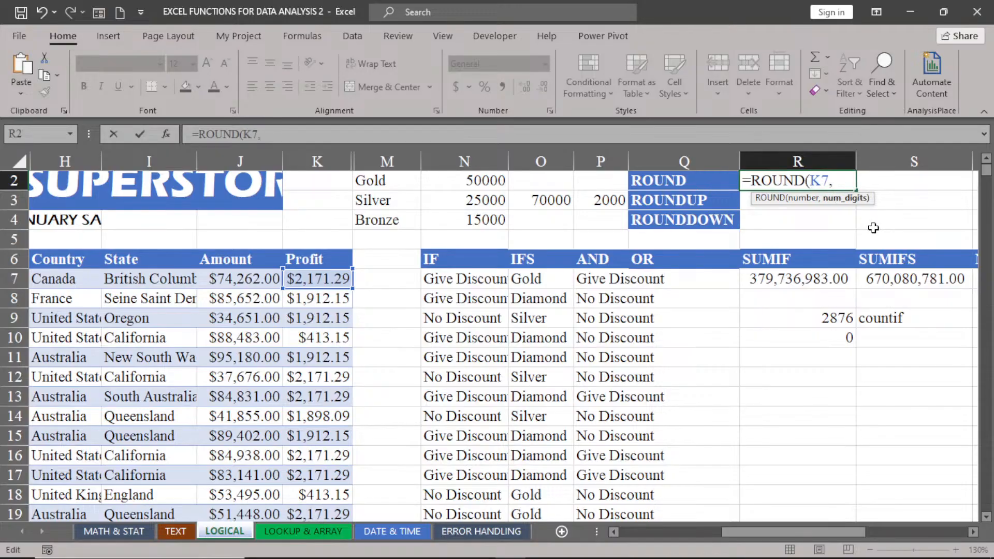
text(0)
key(Return)
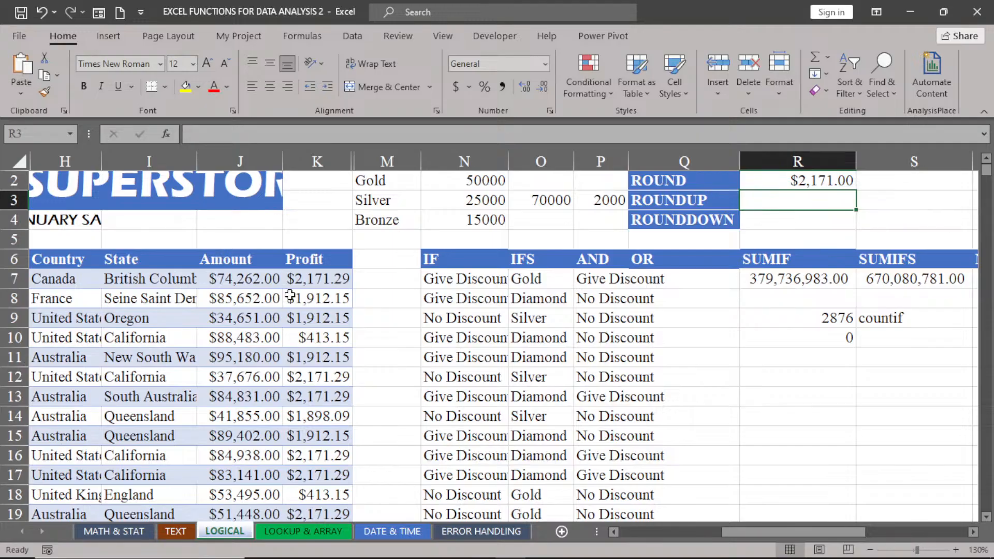
Step: Change the number of digits in the R2 ROUND formula to 1 and reselect the cell
double_click(829, 181)
click(835, 181)
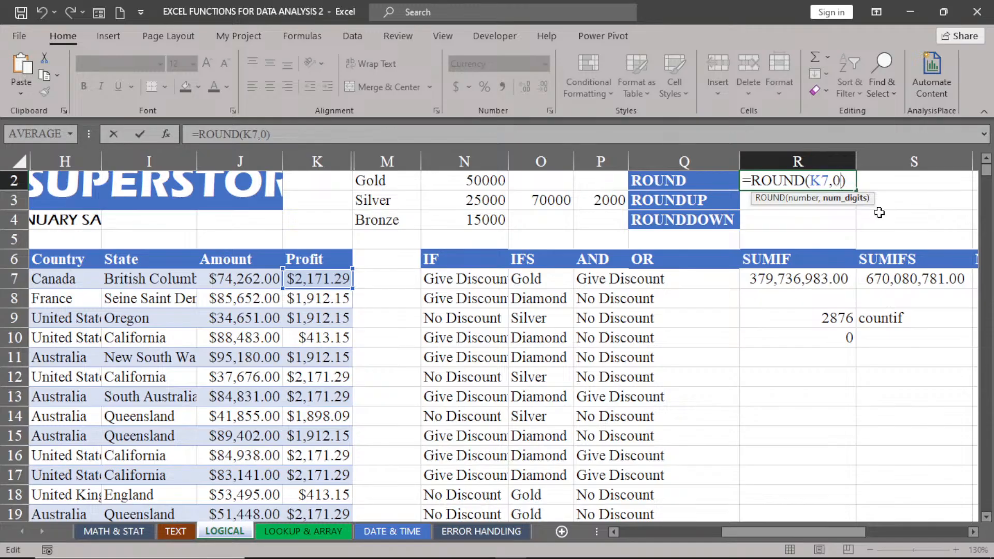
key(BackSpace)
key(Return)
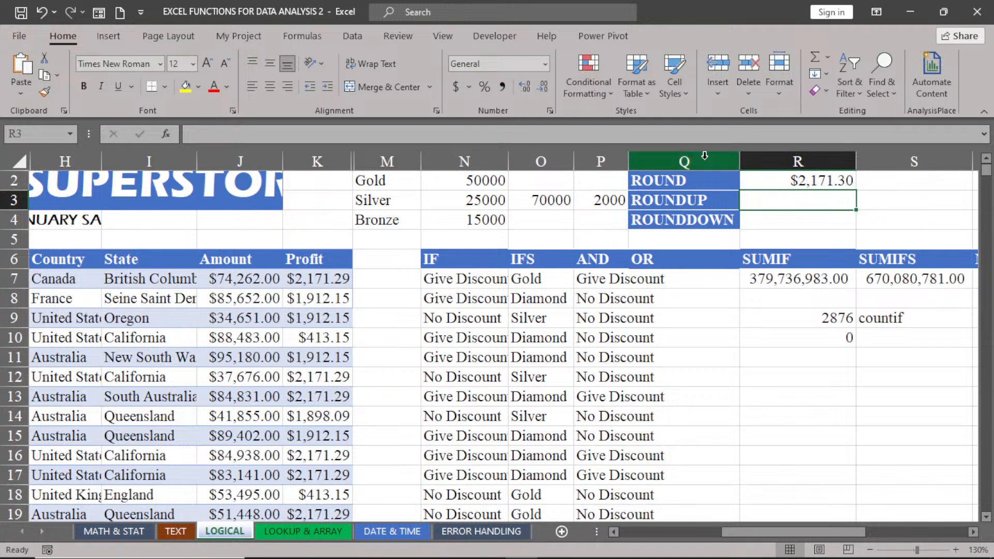
click(786, 185)
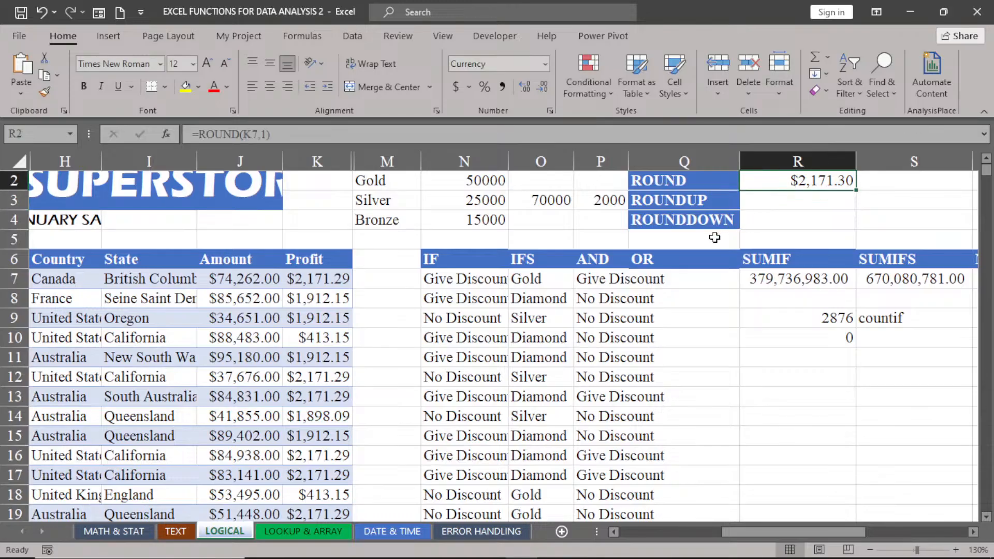
Step: Reduce the Profit value in K7 to one displayed decimal, restore its two decimals, and select R2 for comparison
click(323, 280)
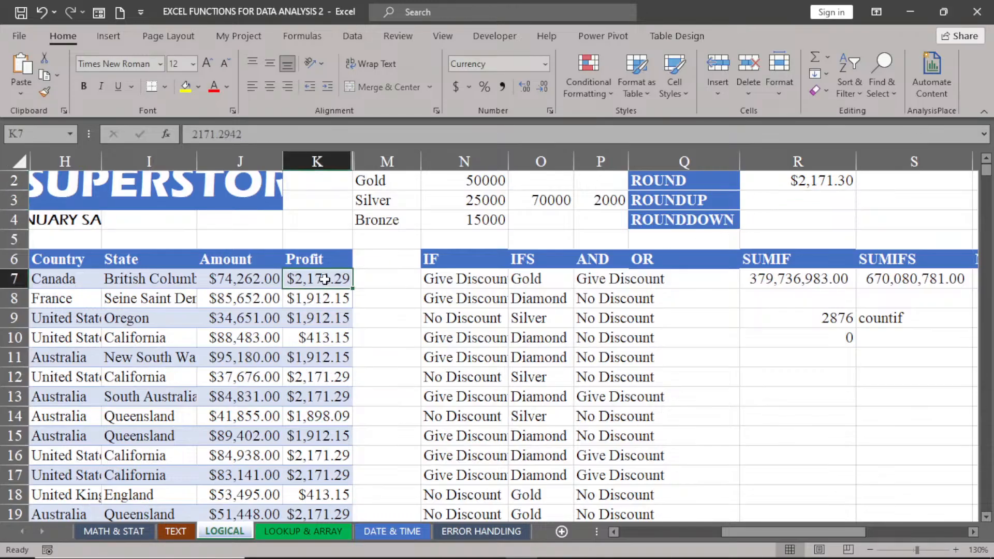
click(542, 91)
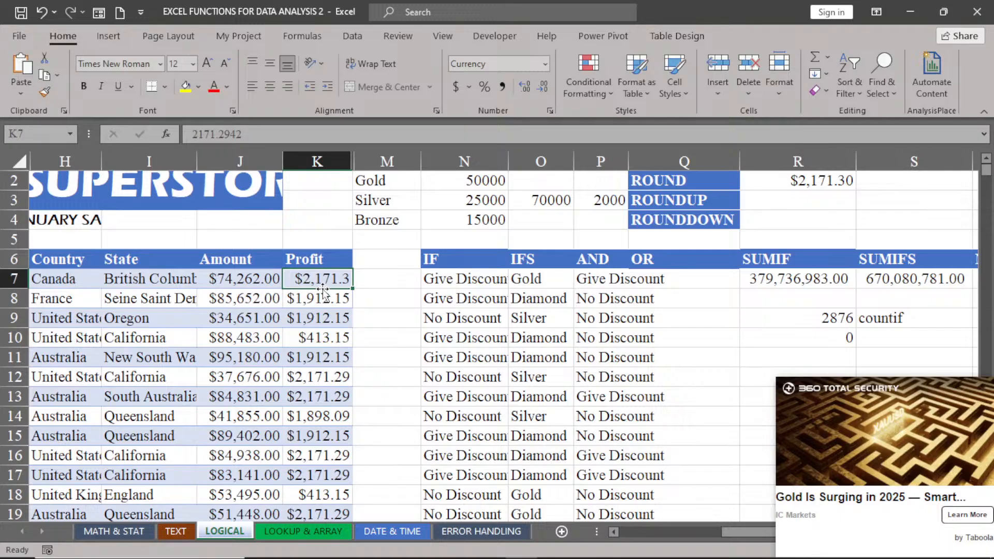
click(524, 87)
click(809, 182)
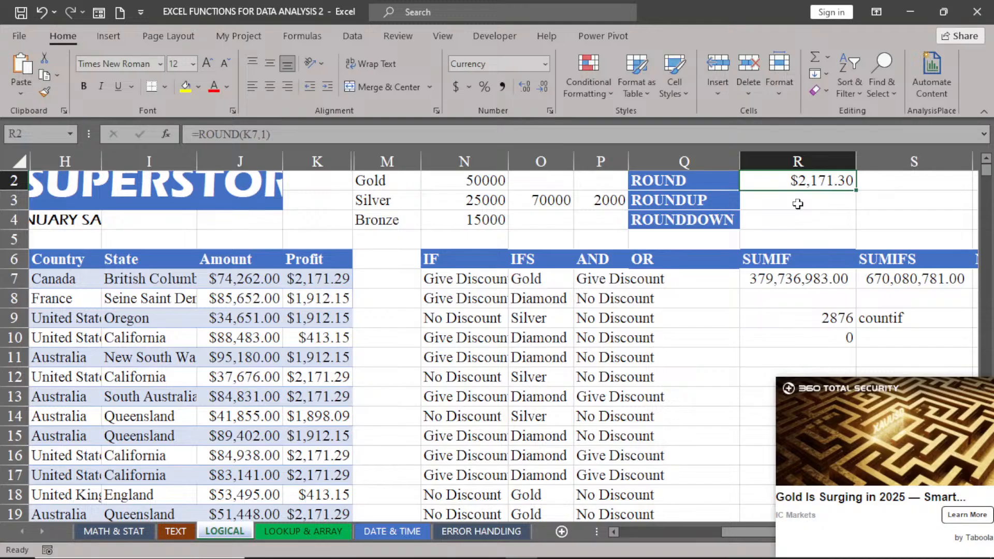
Step: Enter a ROUNDUP formula in R3 with K7 as the number and 2 as the number of digits
click(798, 203)
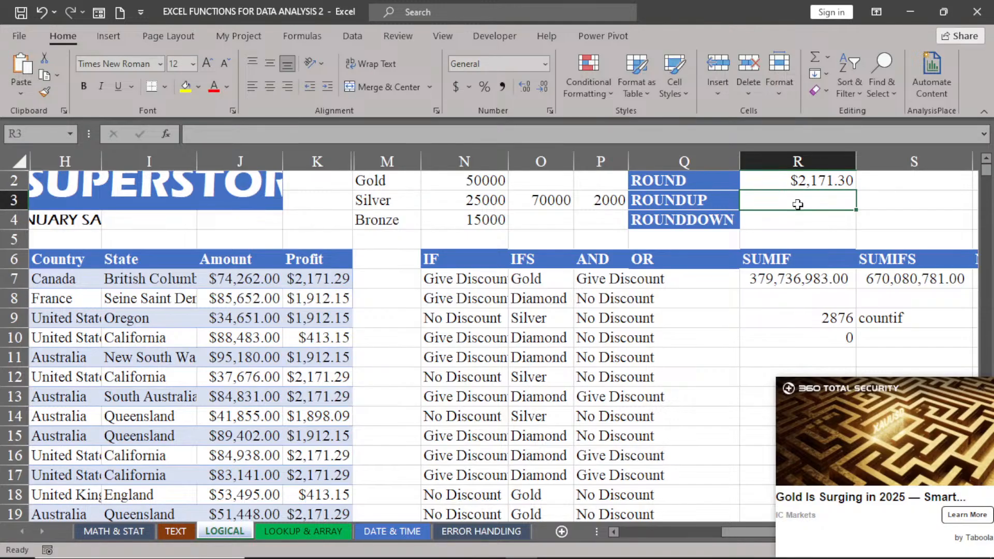
text(=)
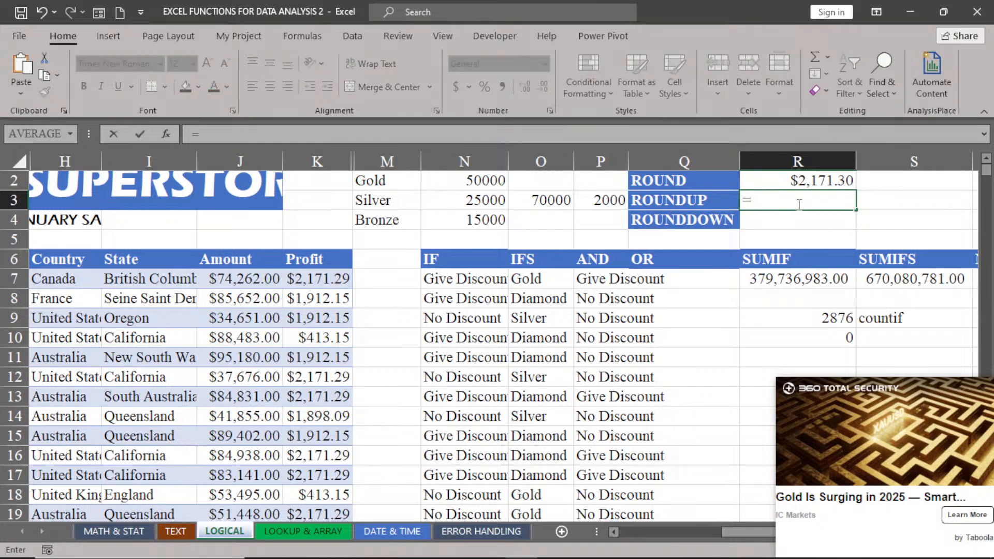
text(roun)
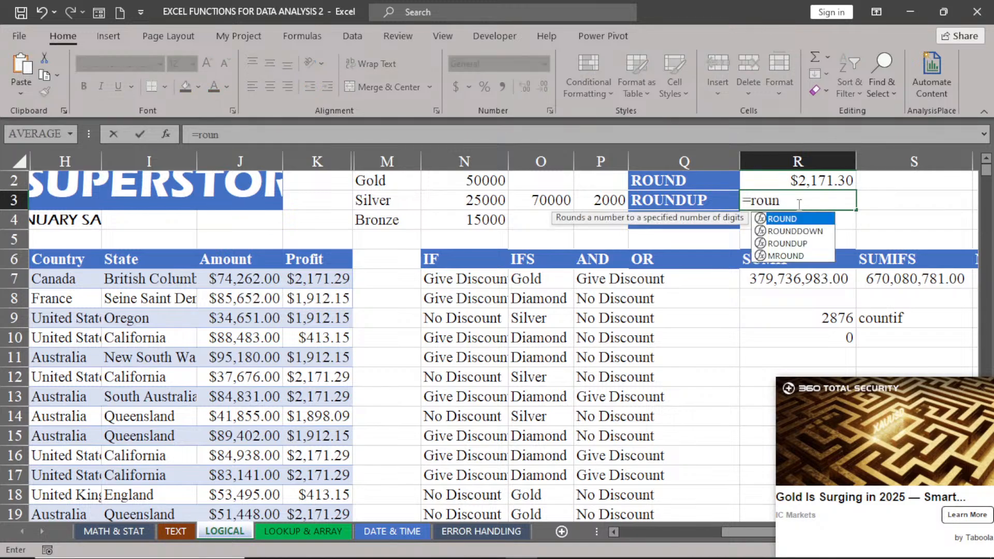
click(792, 243)
double_click(795, 244)
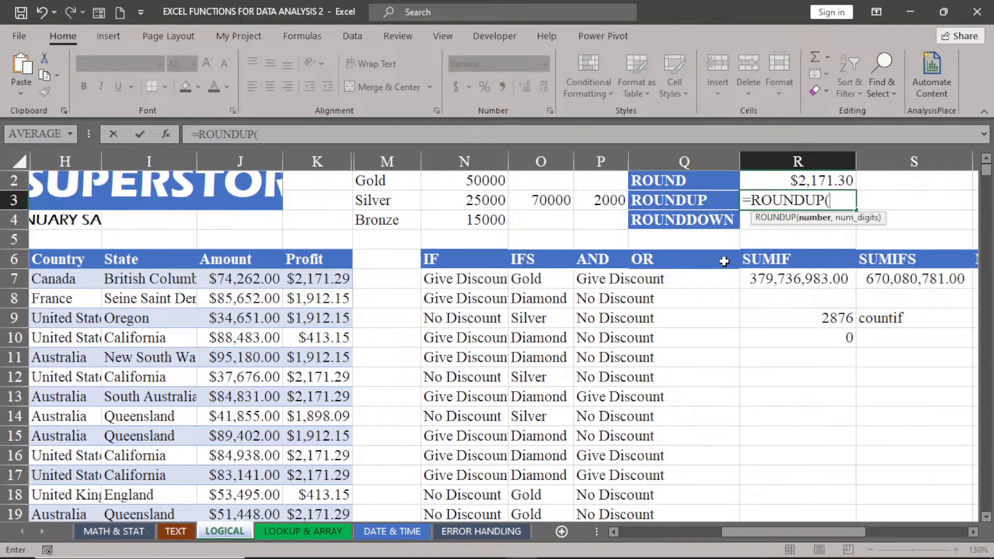
click(320, 283)
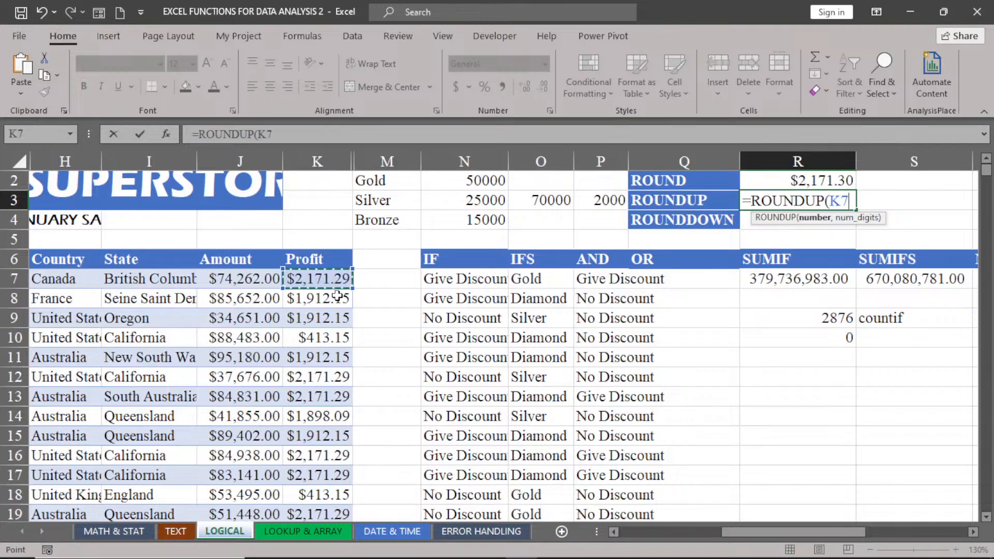
text(,)
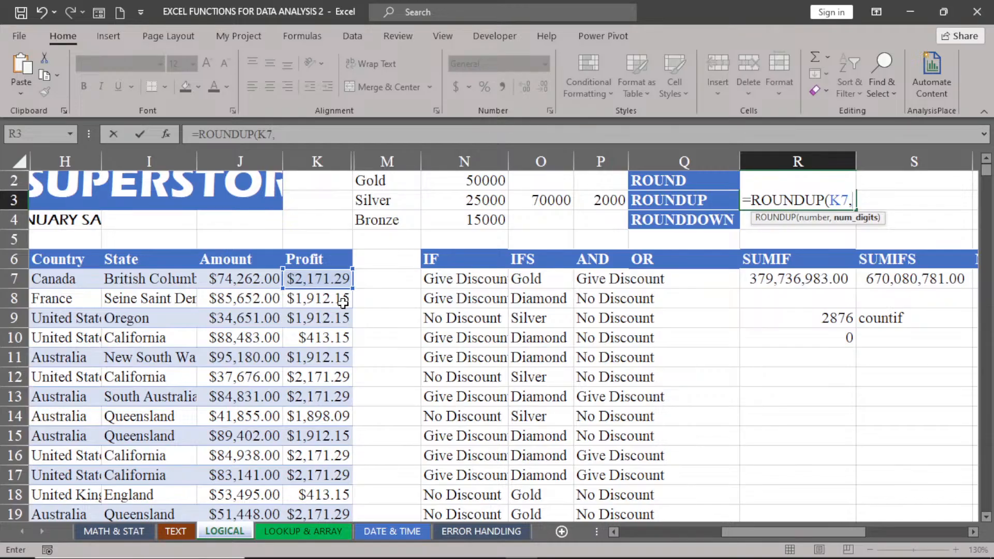
text(2)
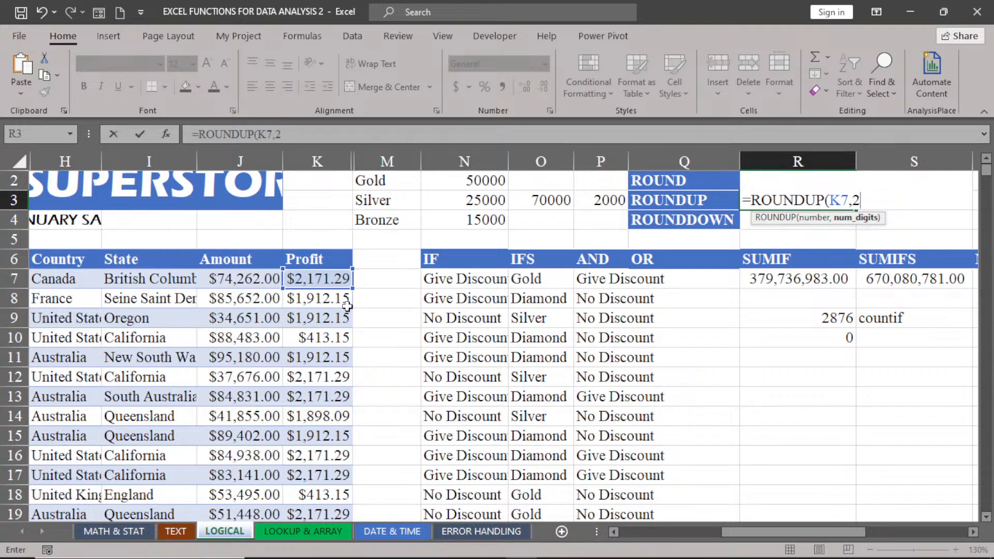
Step: Complete the ROUNDUP formula in R3 so it rounds the profit in K7 up to 1 decimal digit
key(BackSpace)
text(1)
key(Return)
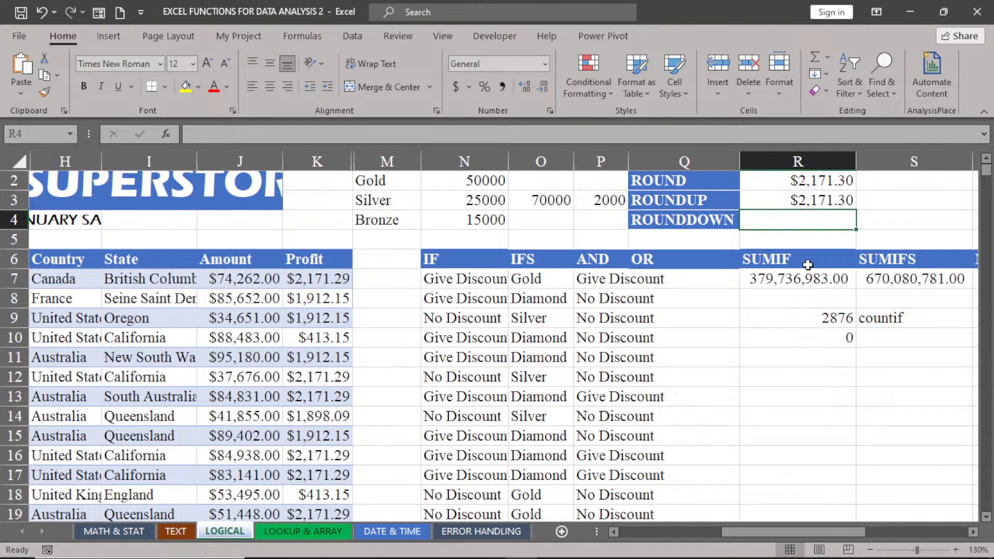
Step: Enter a ROUNDDOWN formula in R4 that rounds the profit in K7 down to 1 decimal digit
text(=roun)
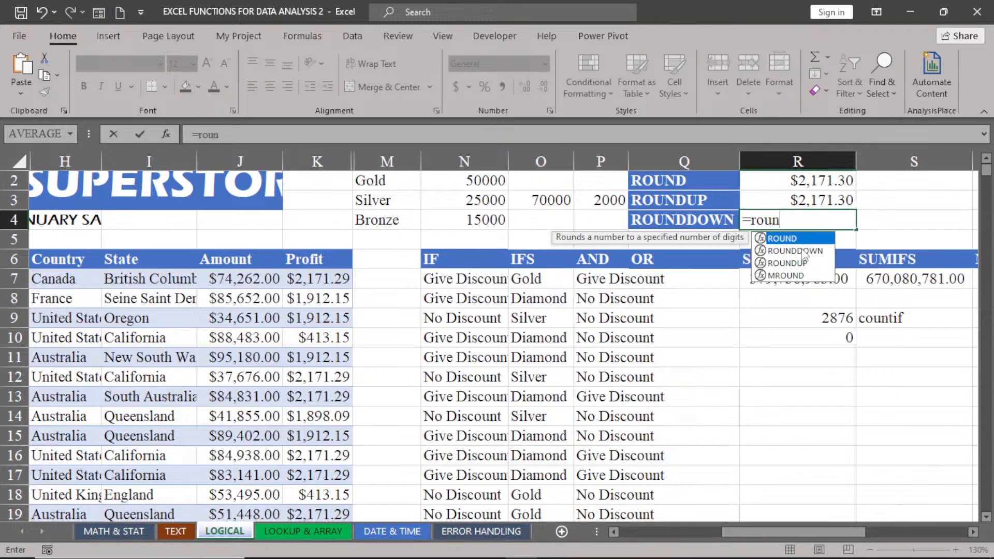
double_click(797, 250)
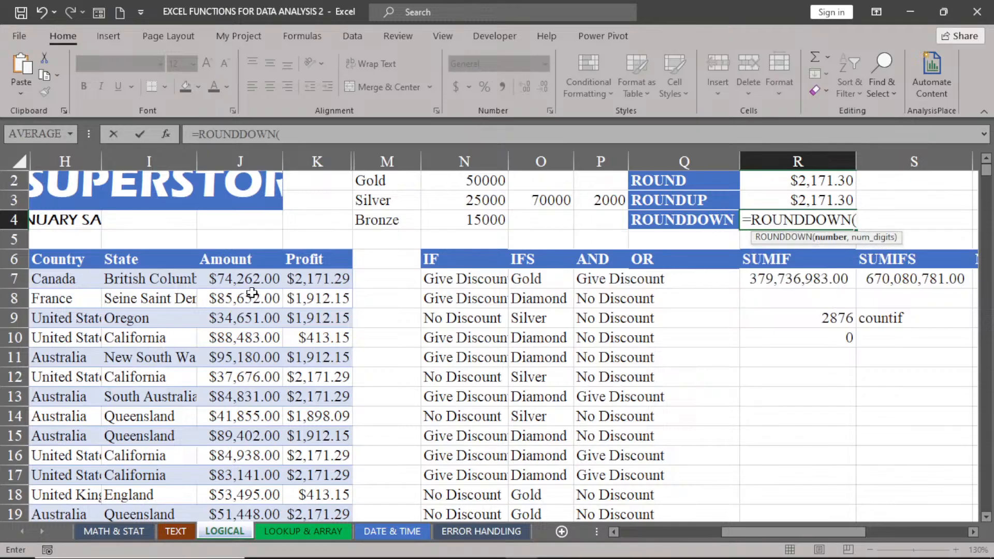
click(301, 283)
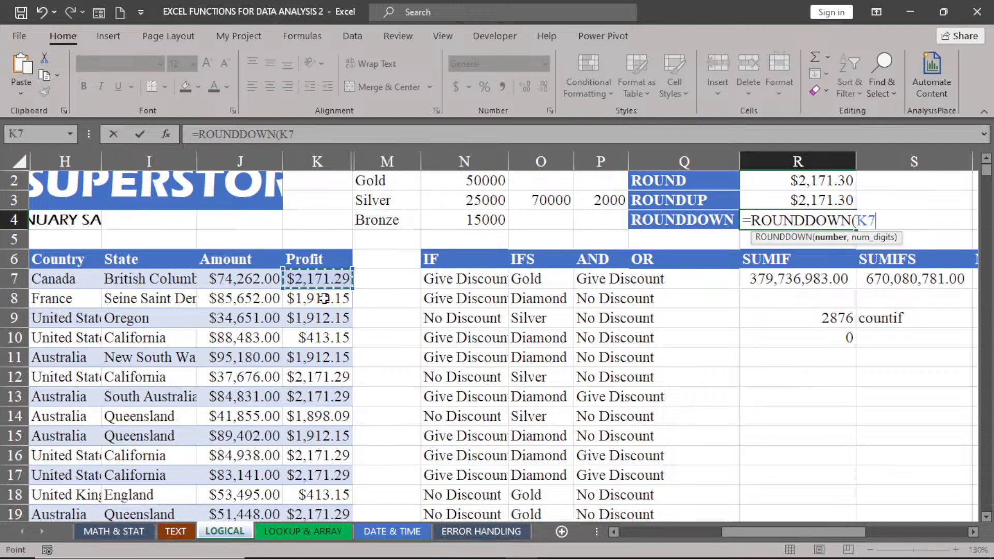
text(,)
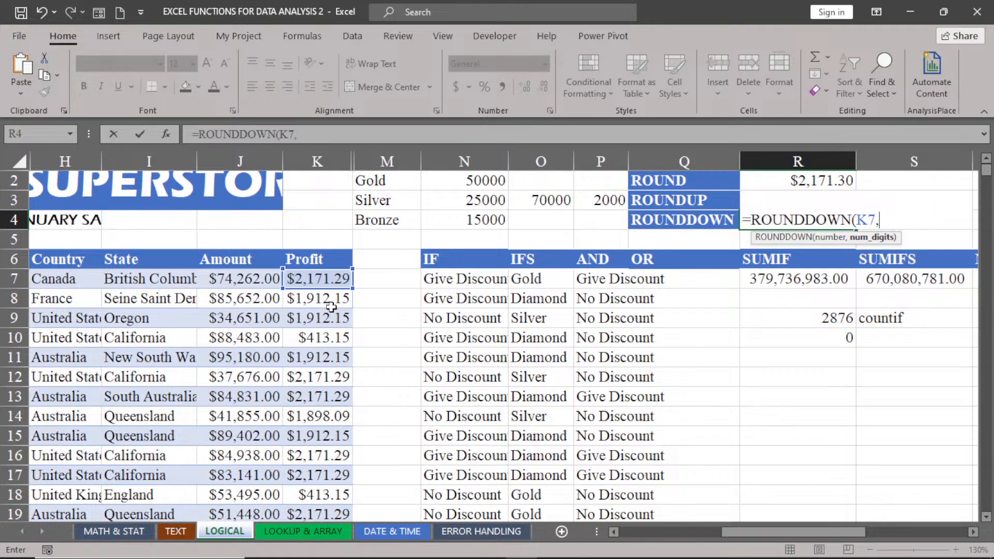
text(1)
key(Return)
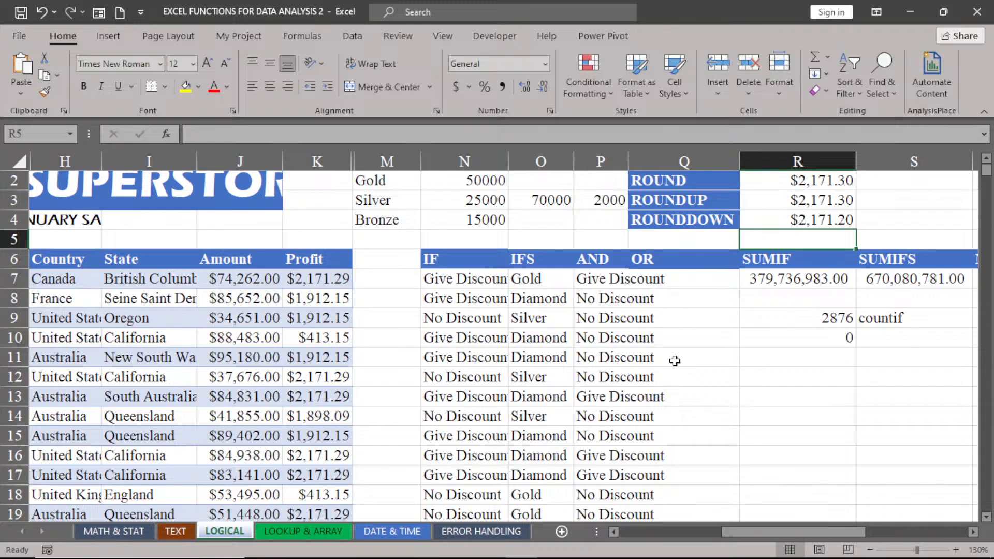
Step: On the LOOKUP & ARRAY sheet, move the UNIQUE label to L6 and the FILTER label to M6
click(324, 539)
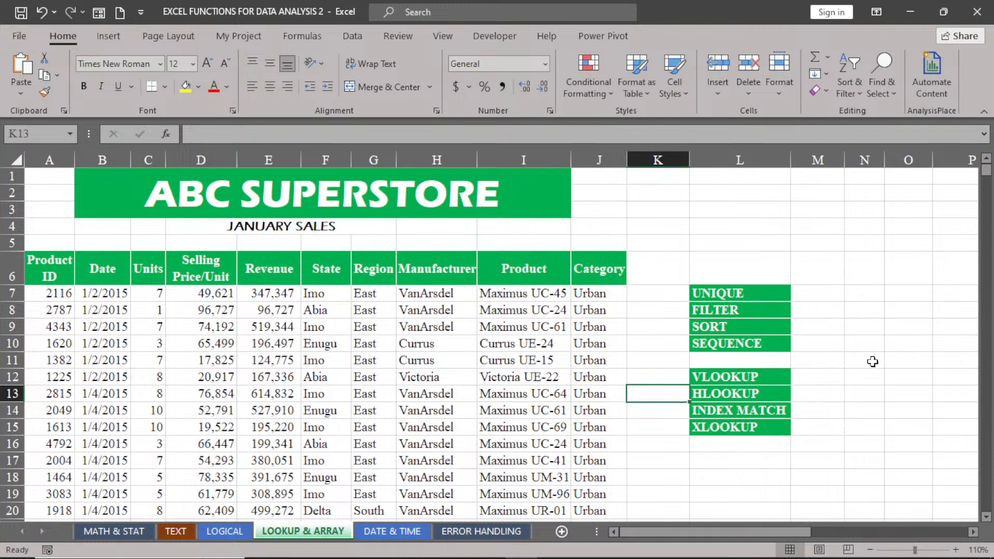
click(741, 426)
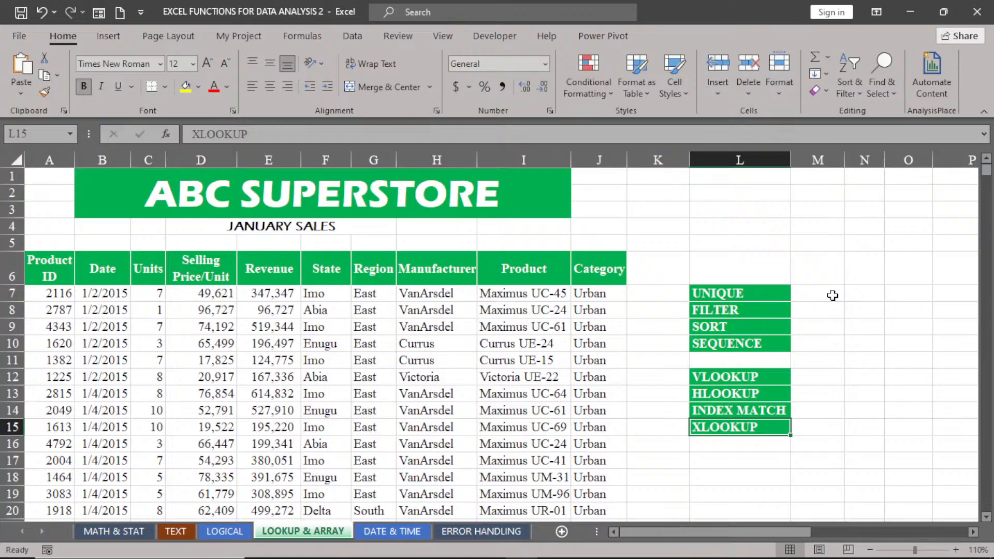
click(831, 295)
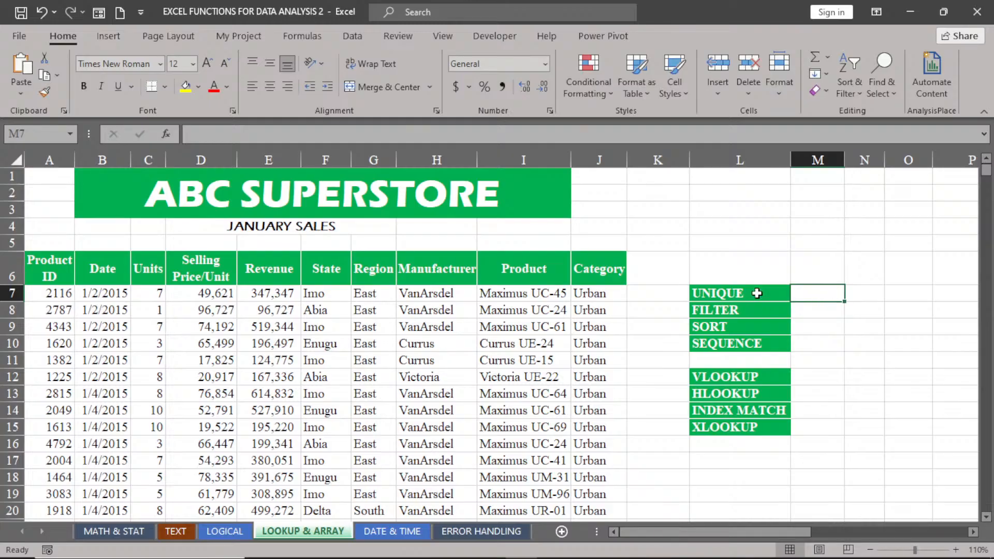
click(756, 294)
drag(756, 294, 748, 269)
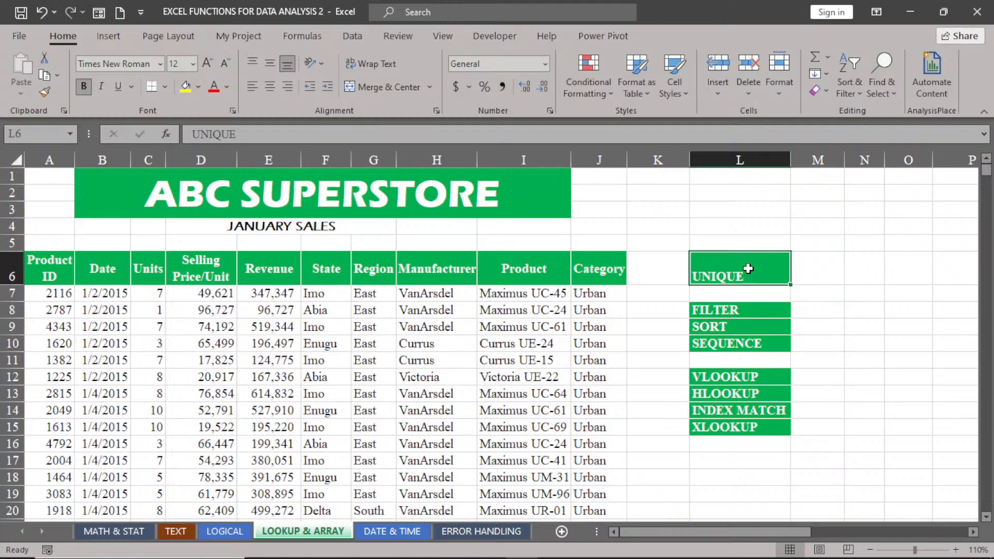
click(748, 309)
drag(752, 305, 845, 287)
Step: Move the SORT, SEQUENCE and VLOOKUP labels into N6, O6 and P6
click(750, 325)
drag(745, 321, 868, 283)
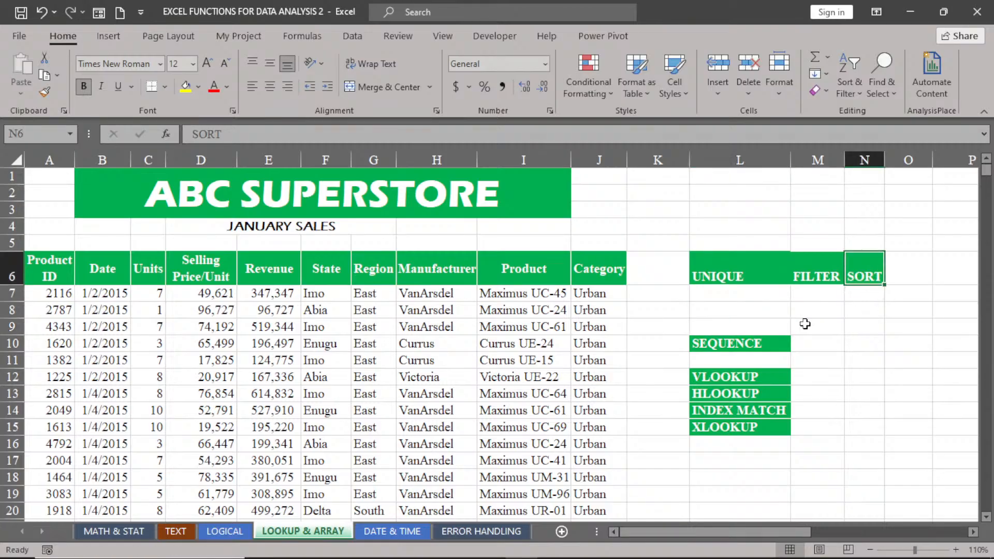
click(748, 337)
drag(748, 339, 905, 274)
click(714, 373)
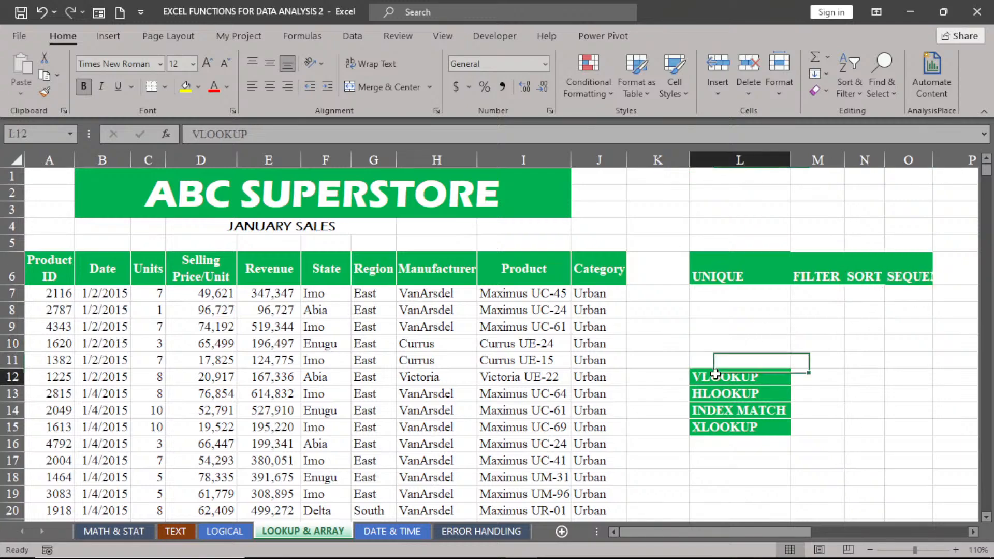
drag(721, 369, 950, 275)
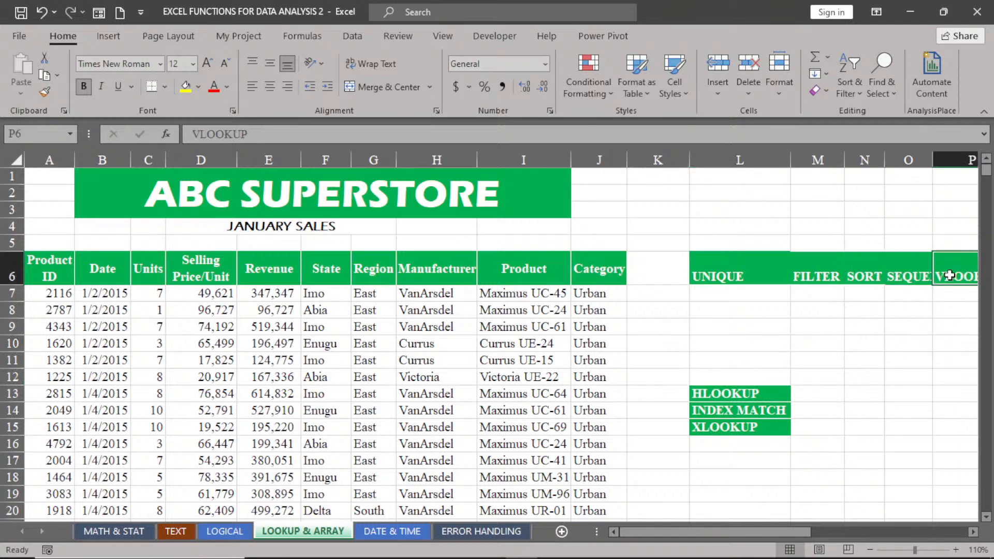
Step: Move the HLOOKUP, INDEX MATCH and XLOOKUP labels into L5, M5 and N5
click(749, 391)
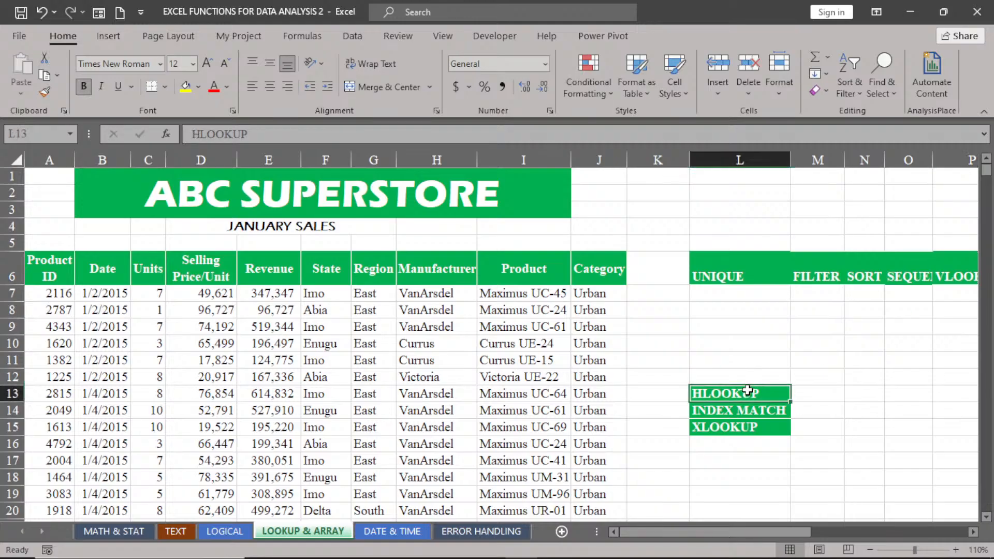
drag(735, 385, 750, 240)
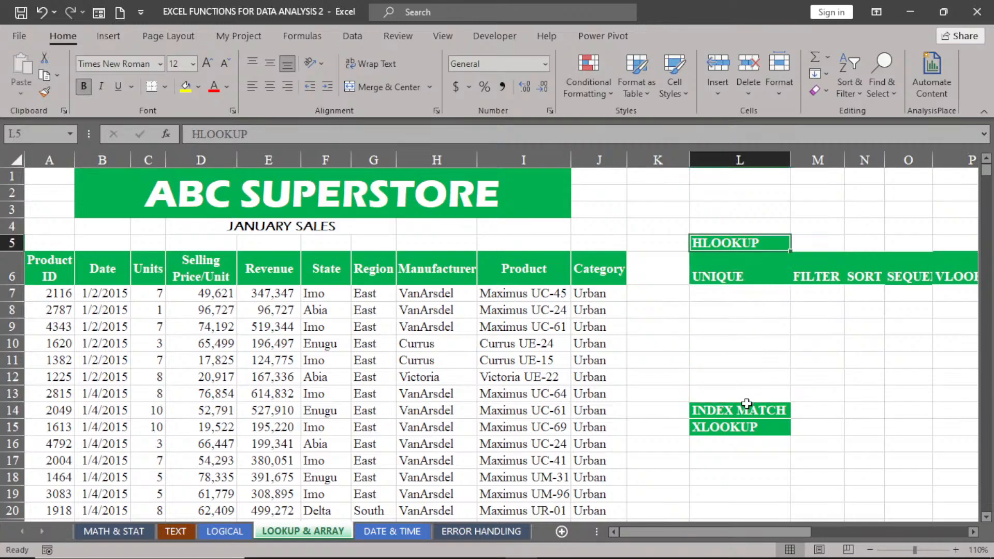
click(746, 402)
drag(747, 403, 825, 247)
click(731, 420)
drag(732, 420, 882, 250)
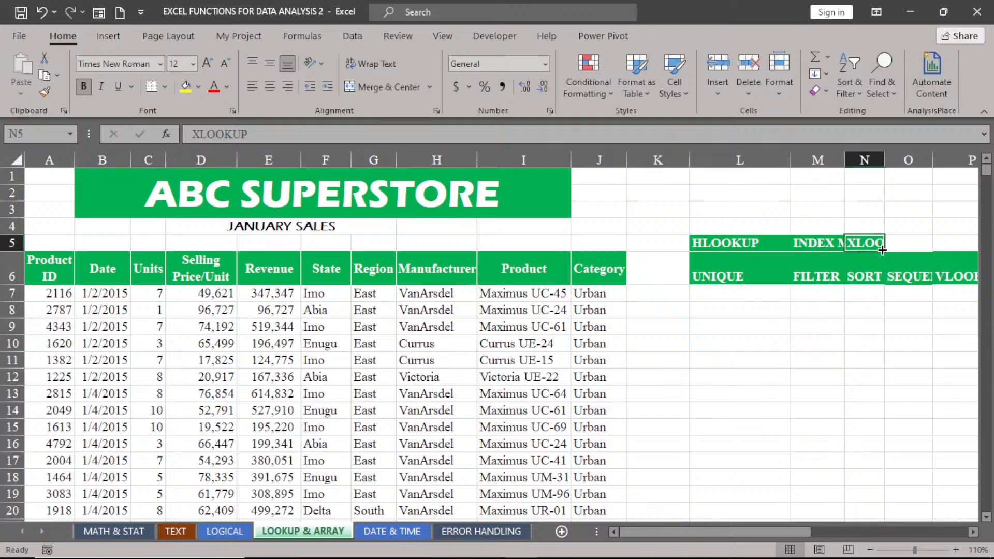
Step: Examine the Manufacturer column from H7 to the end of the data for repeated names
click(727, 281)
click(742, 296)
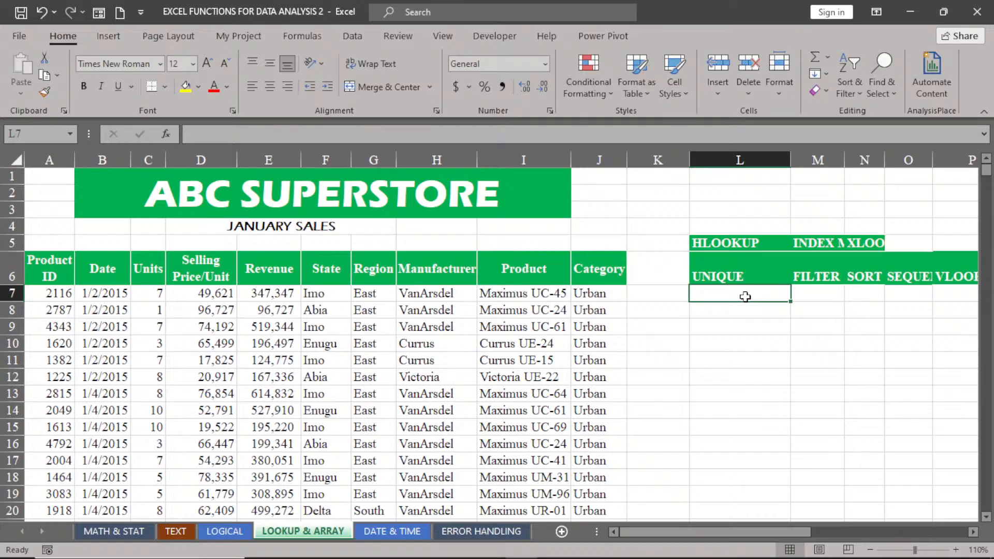
click(420, 295)
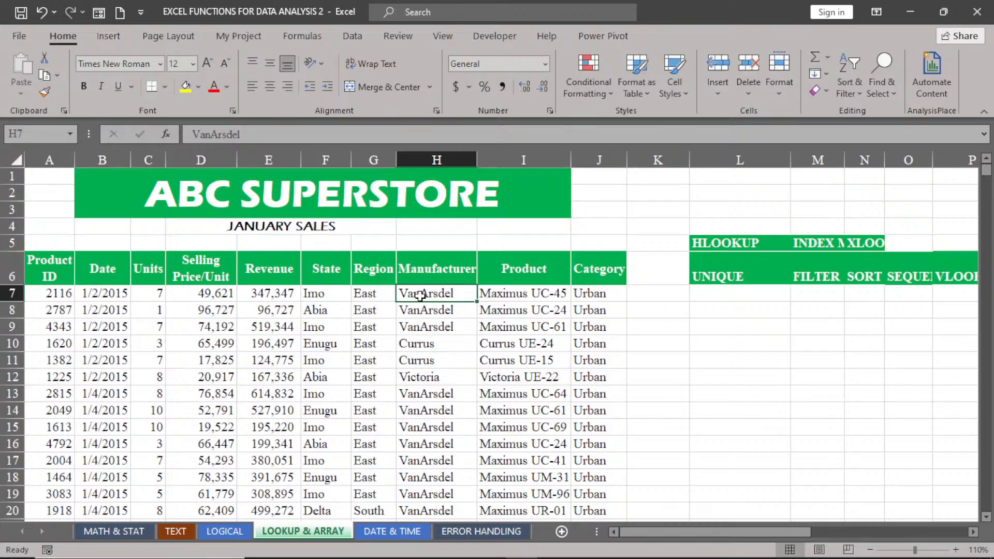
key(ctrl+shift+Down)
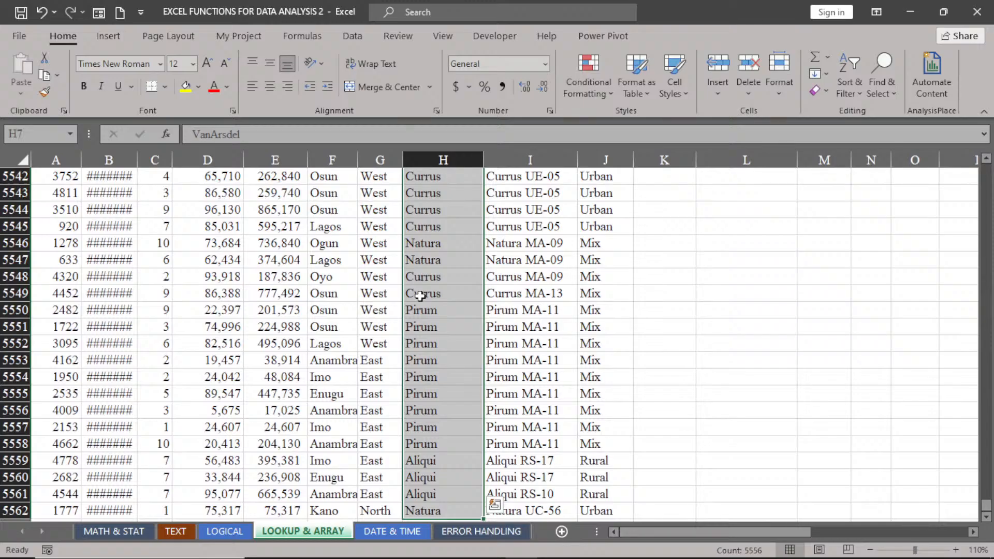
key(ctrl+BackSpace)
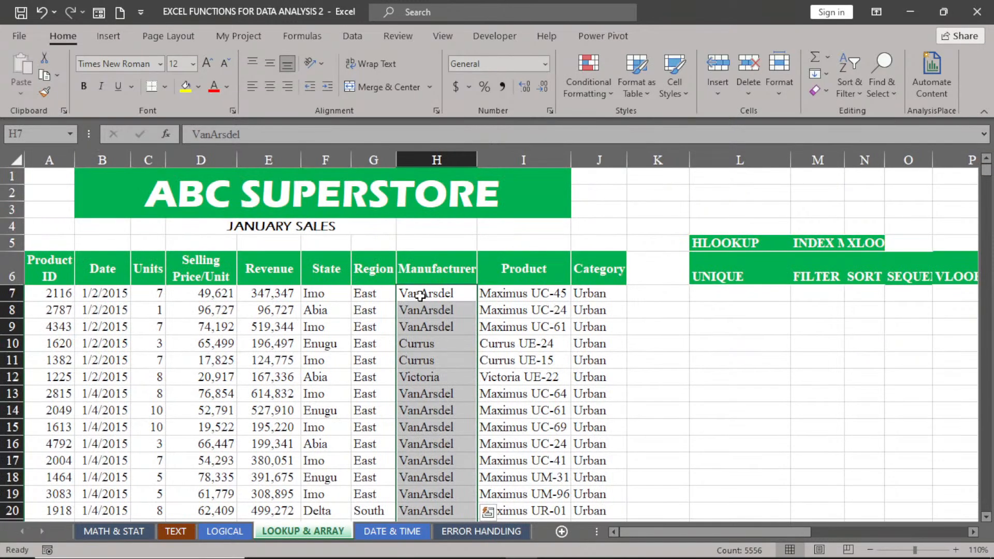
scroll(450, 348, down, 1)
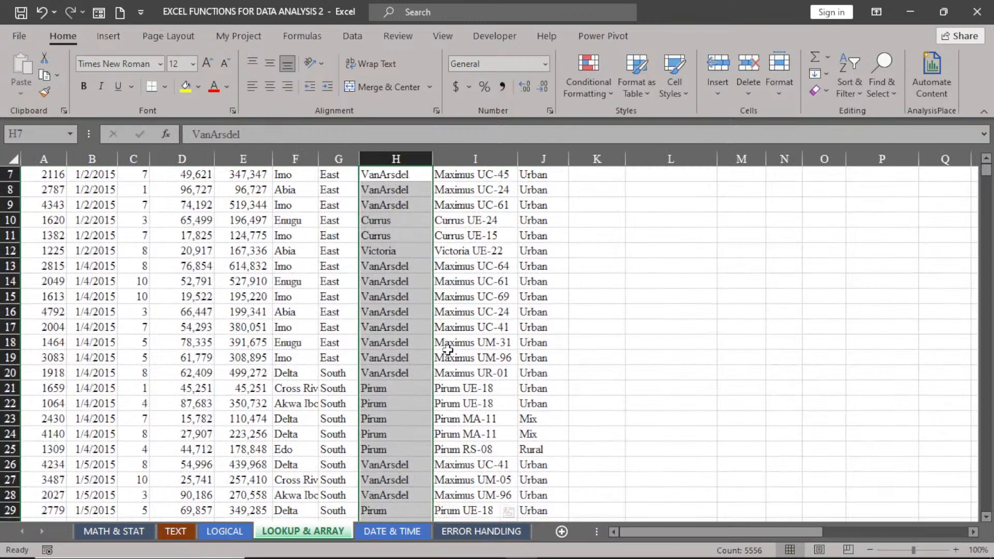
scroll(447, 350, up, 3)
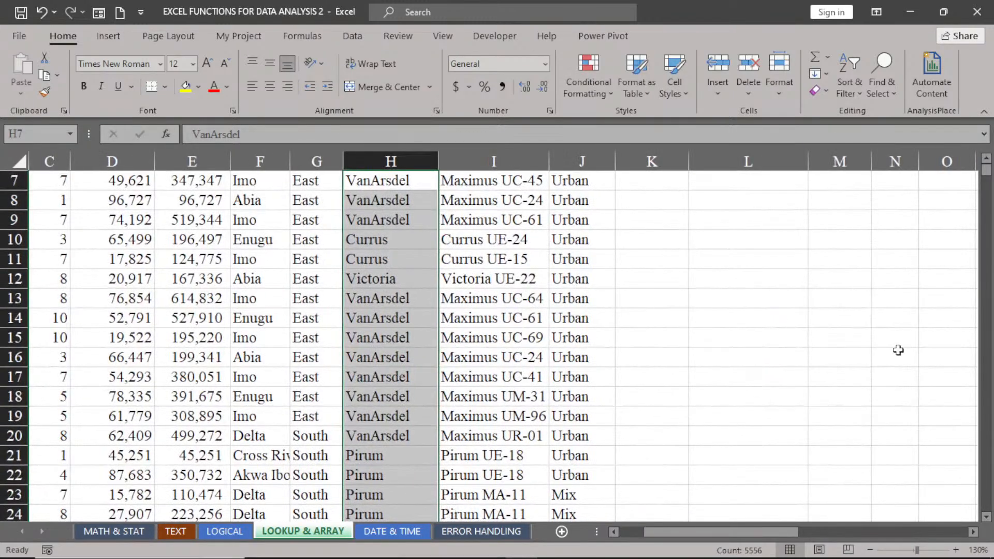
click(986, 159)
click(986, 162)
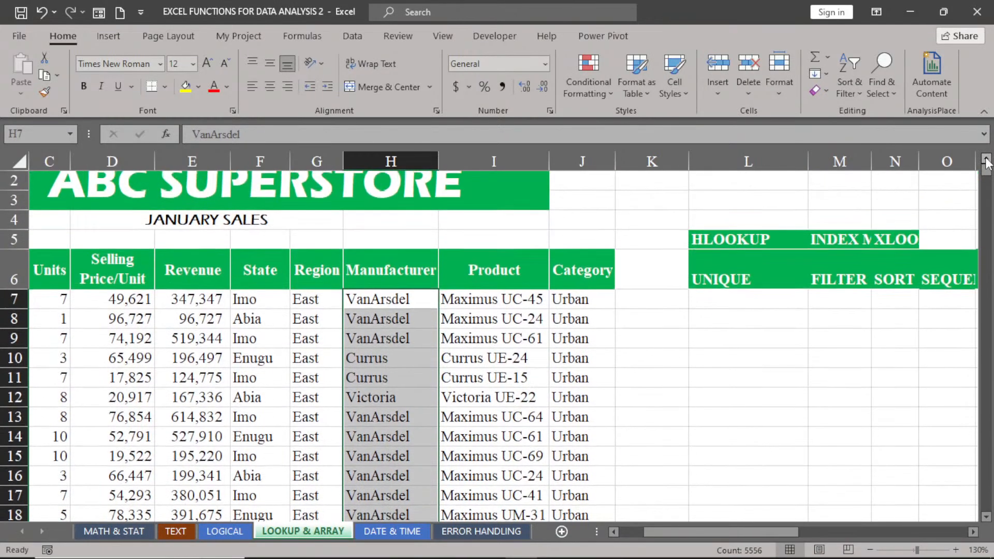
Step: Enter a UNIQUE formula in L7 that lists the distinct manufacturers from H7:H5562
click(732, 300)
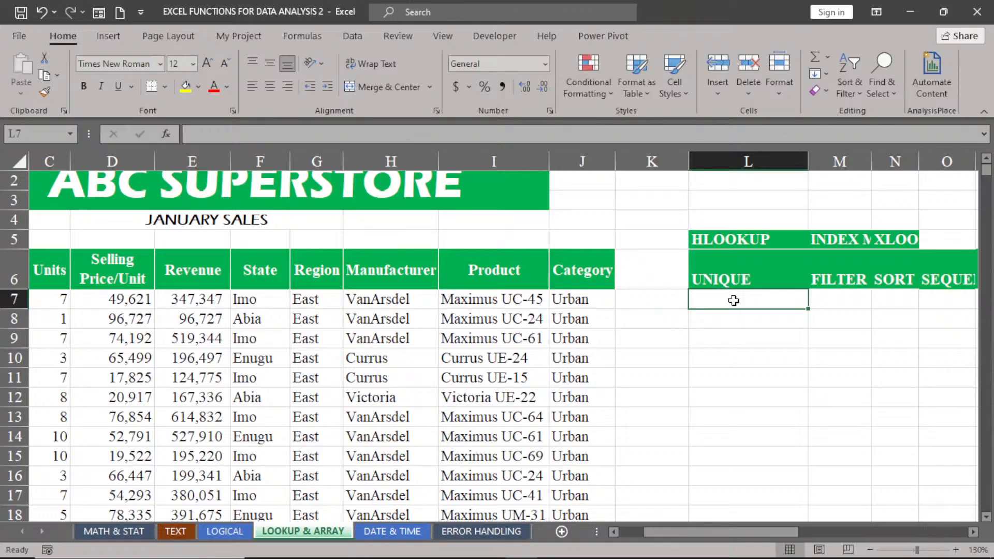
text(=)
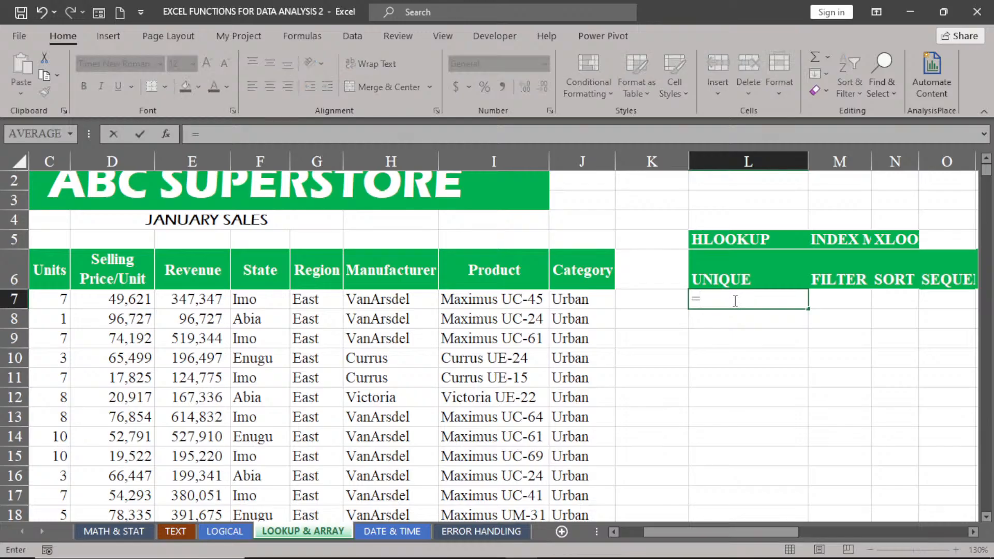
text(un)
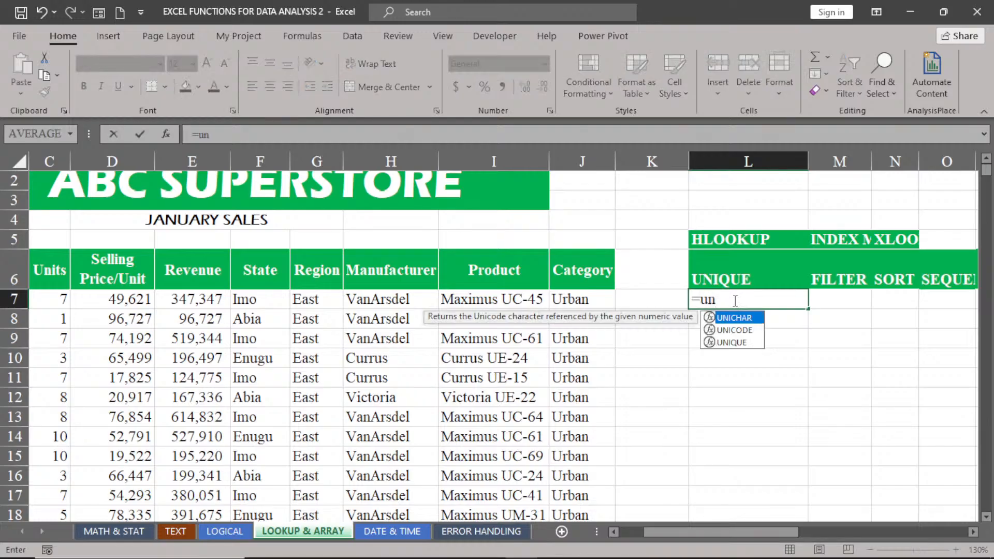
click(732, 342)
double_click(731, 342)
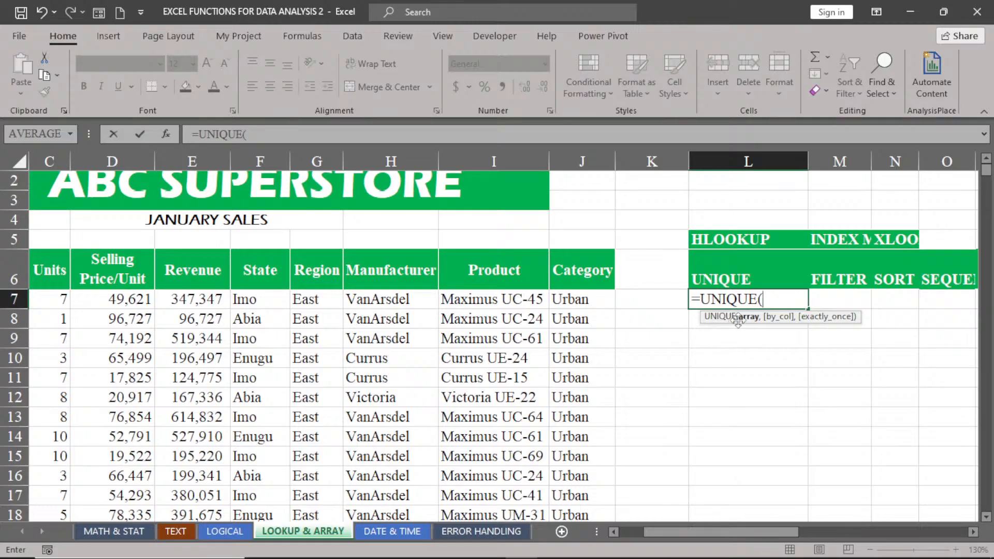
click(394, 296)
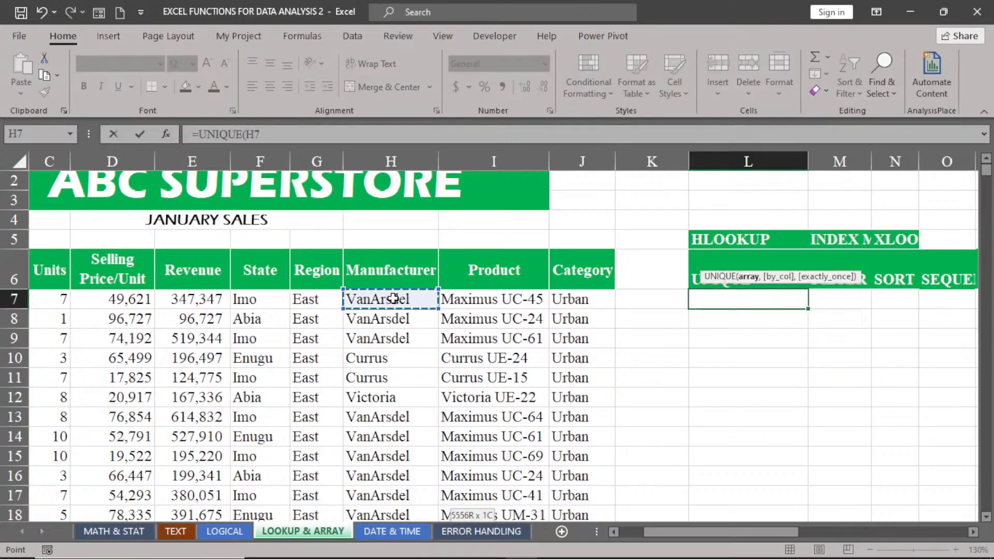
key(ctrl+shift+Down)
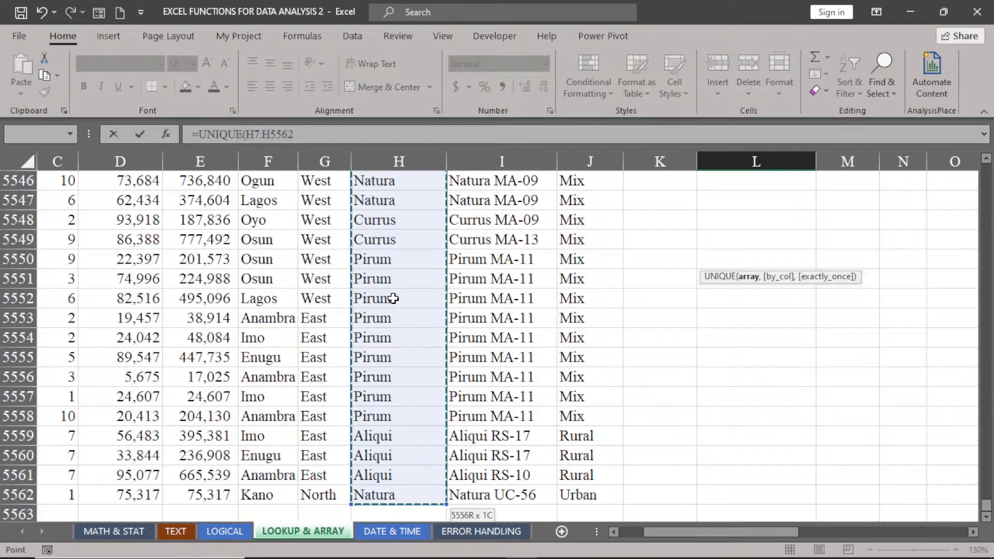
key(ctrl+BackSpace)
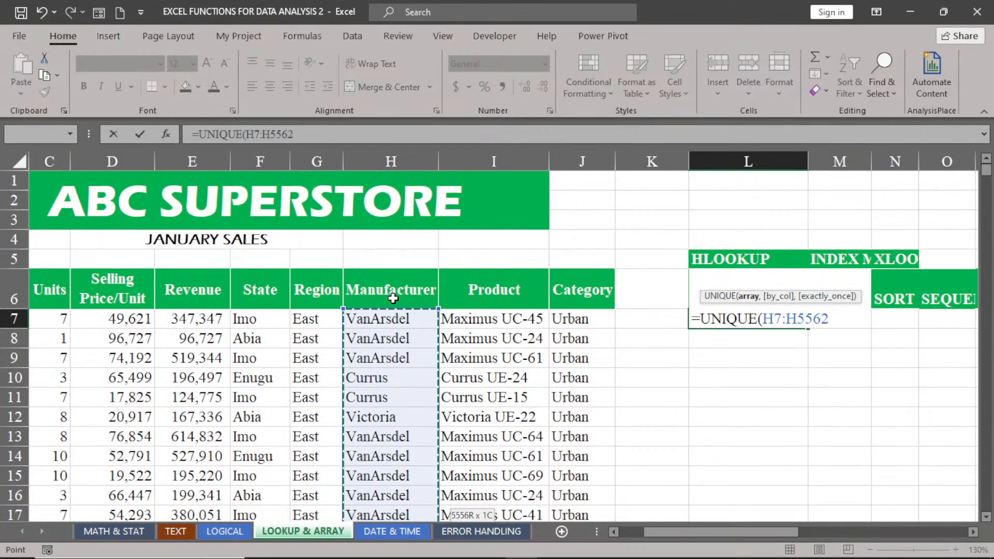
key(Return)
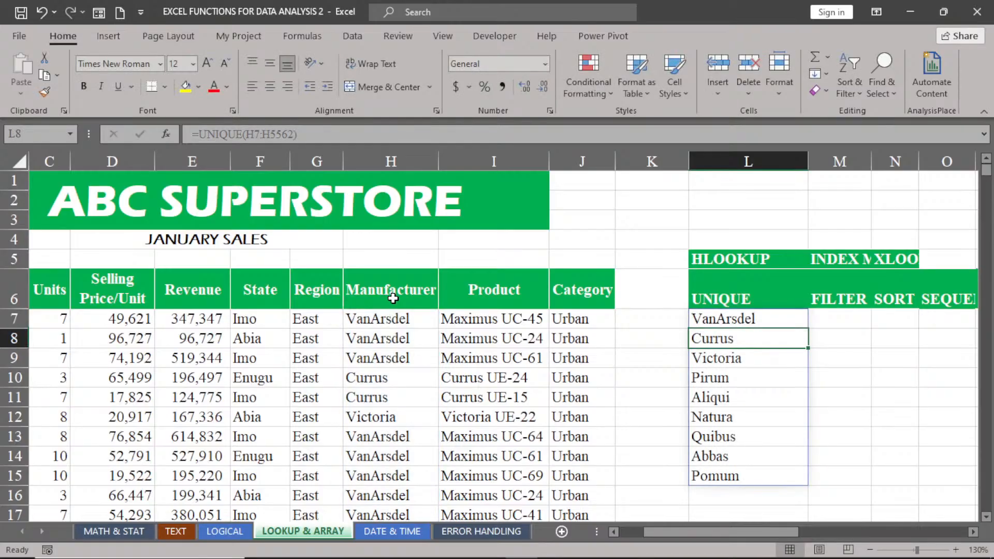
Step: Inspect the UNIQUE formula and its spilled manufacturer list in L7:L15, ending on the cell under the FILTER heading
click(745, 317)
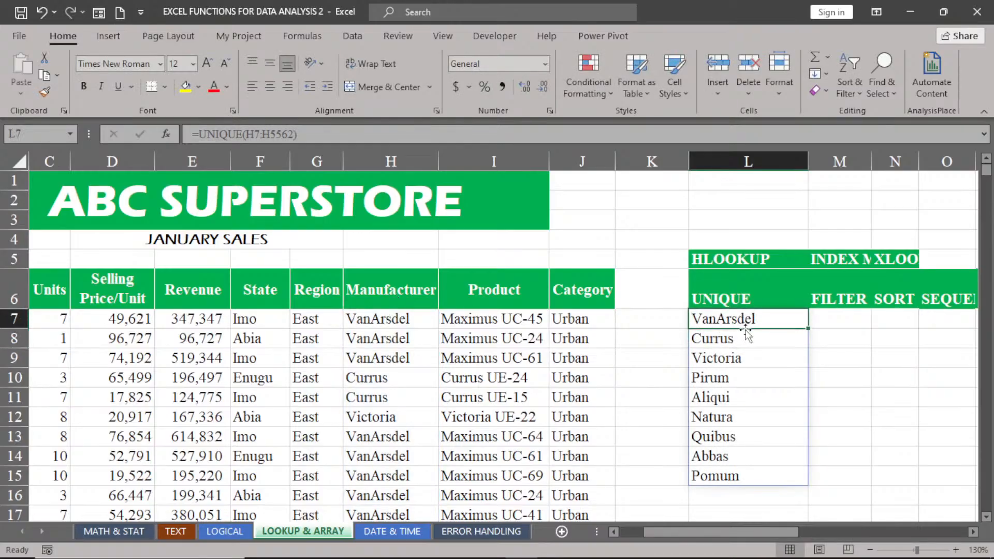
click(722, 481)
drag(745, 317, 752, 472)
click(747, 402)
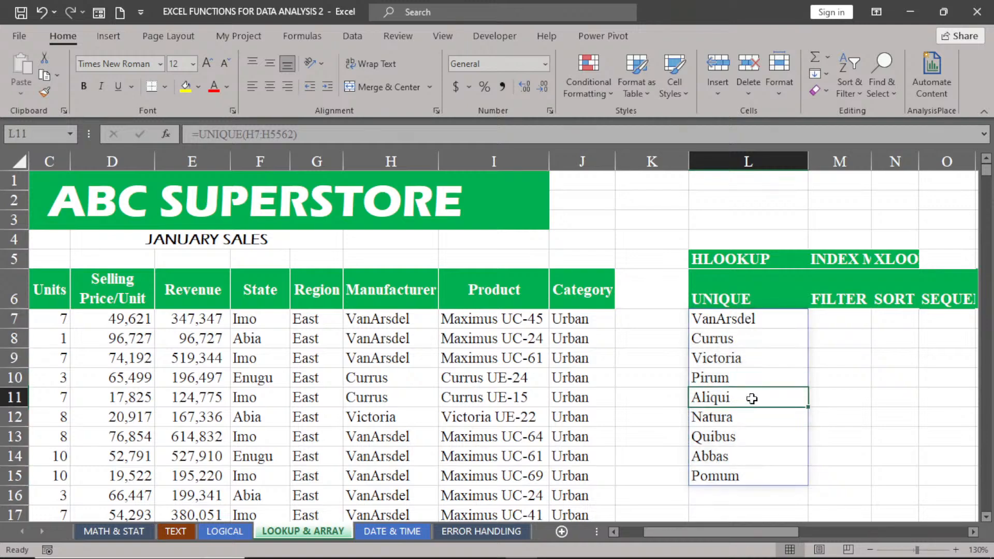
click(762, 322)
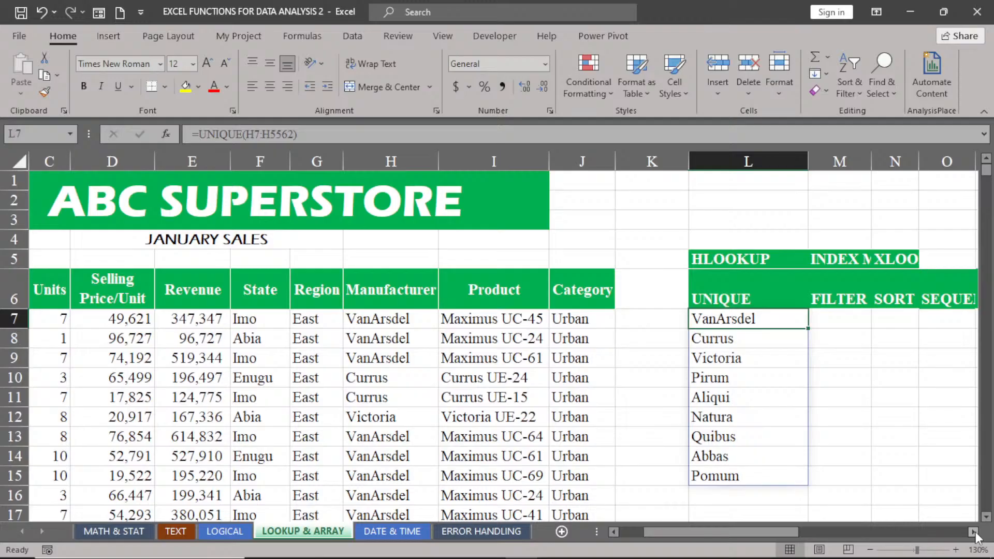
click(837, 321)
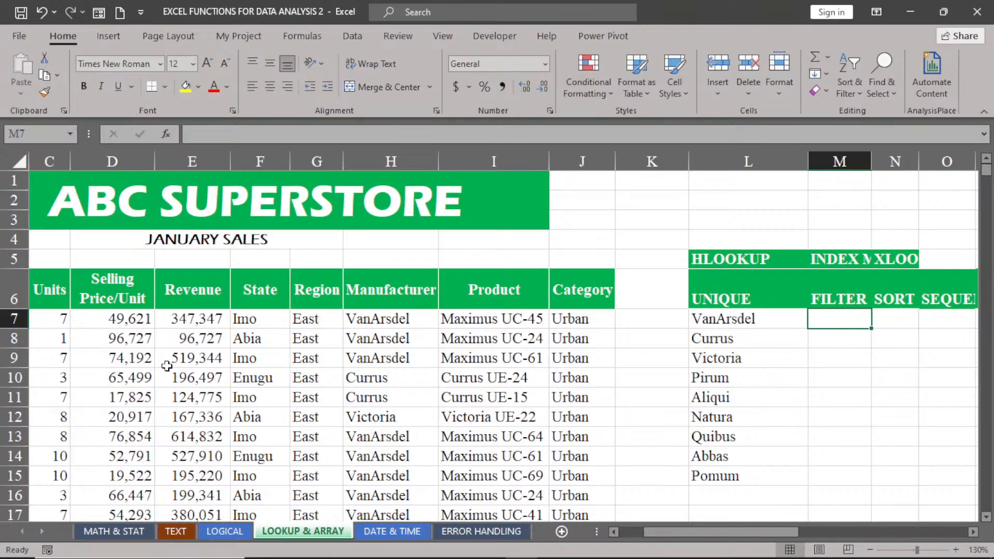
Step: Turn on filtering for the sales table's header row, starting from the Product ID heading in A6
click(612, 532)
click(613, 531)
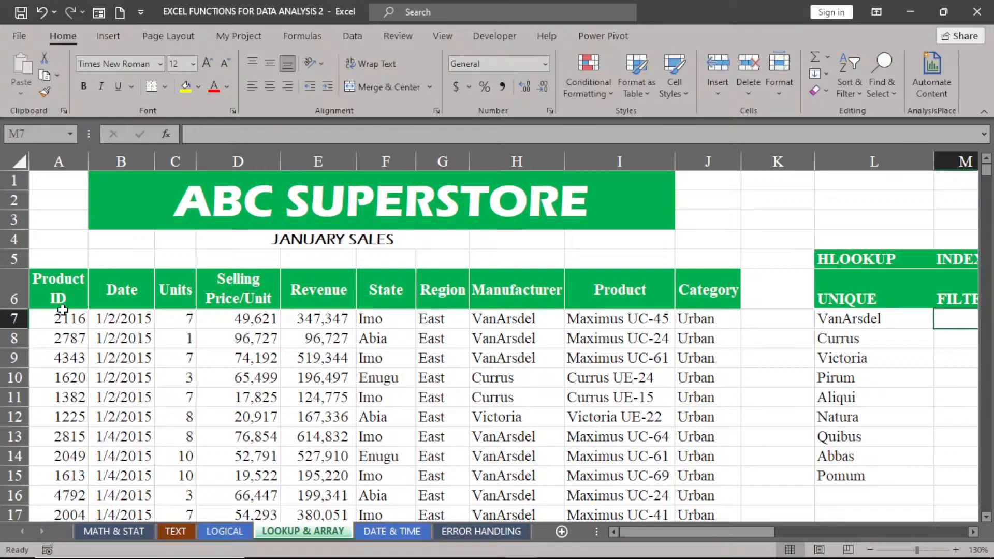
click(67, 293)
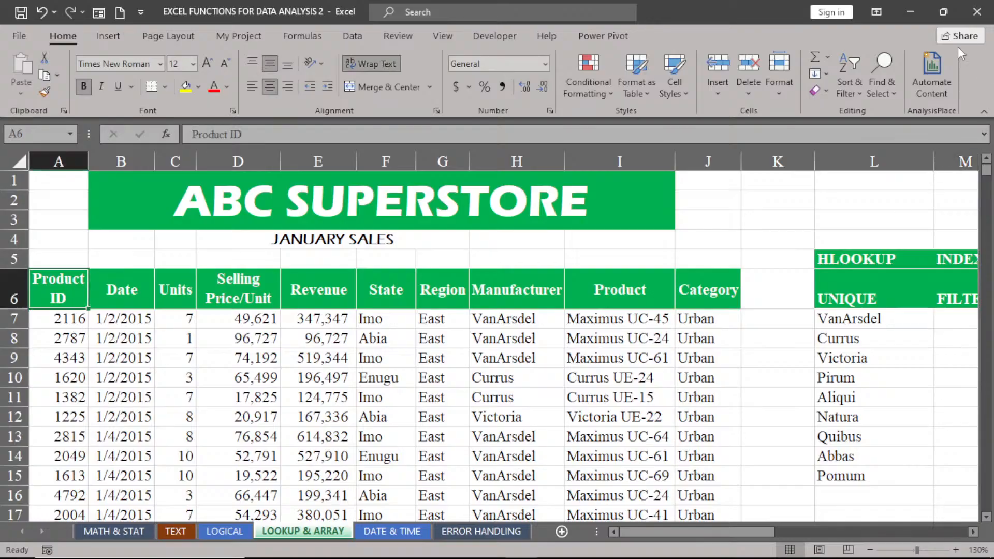
click(849, 89)
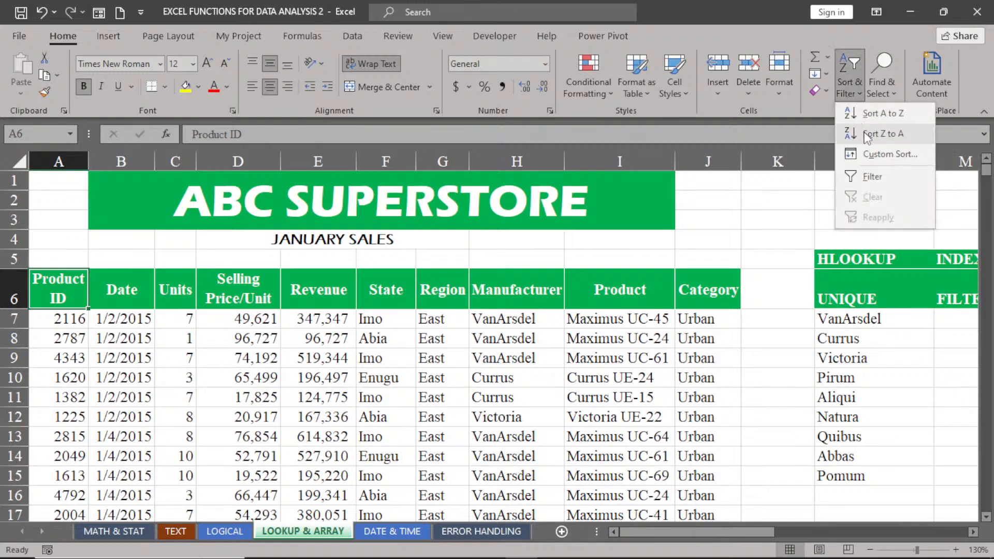
click(873, 179)
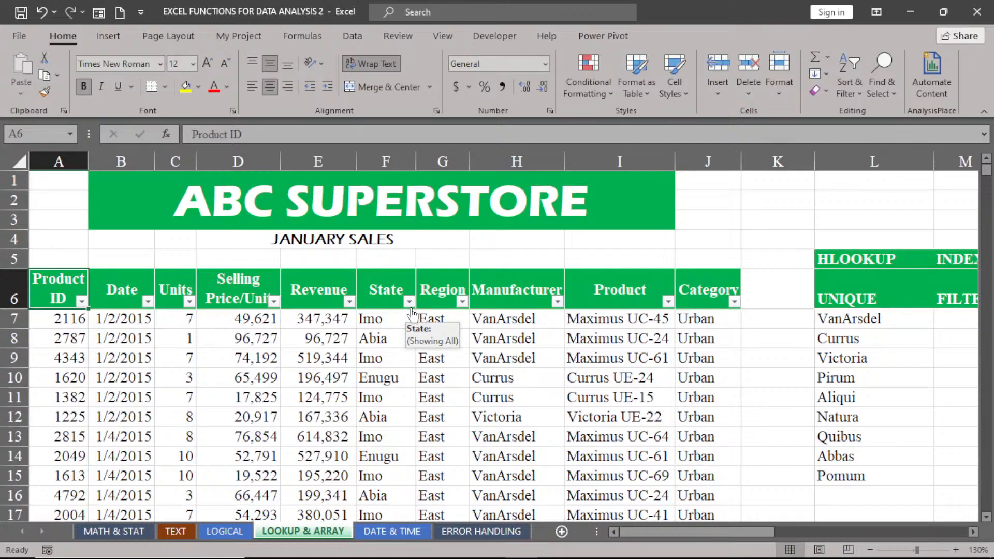
Step: Filter the Region column to show only the North records and look through the remaining rows
click(462, 303)
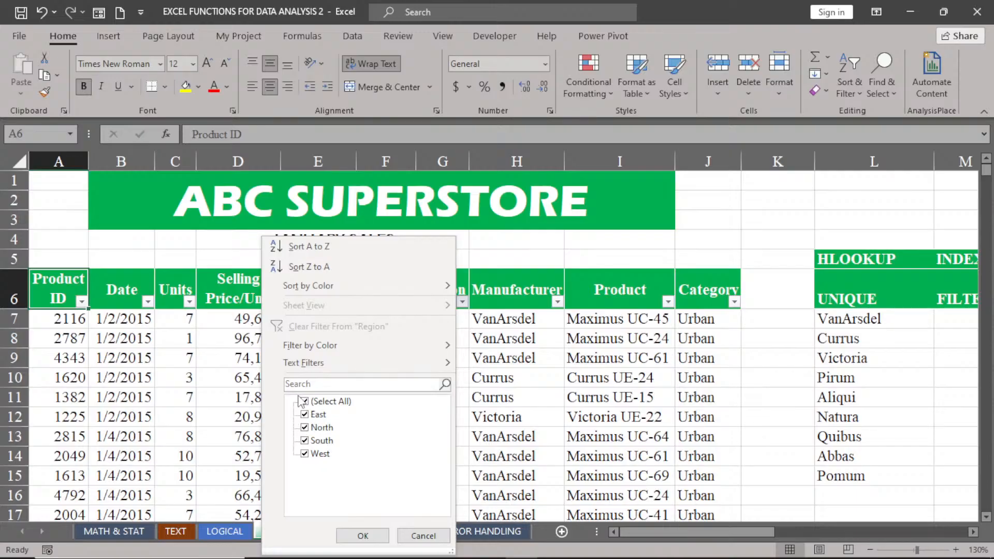
click(304, 402)
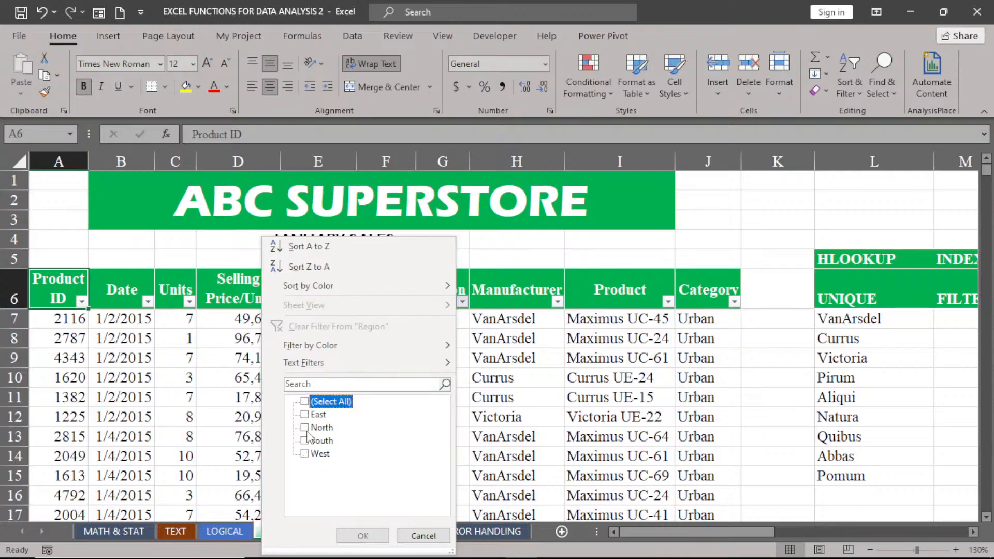
click(305, 428)
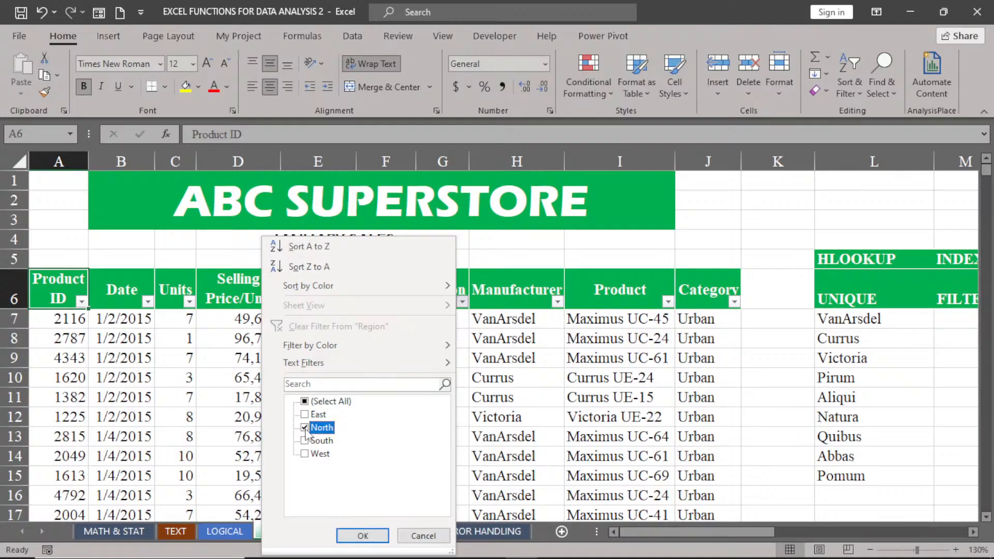
click(357, 536)
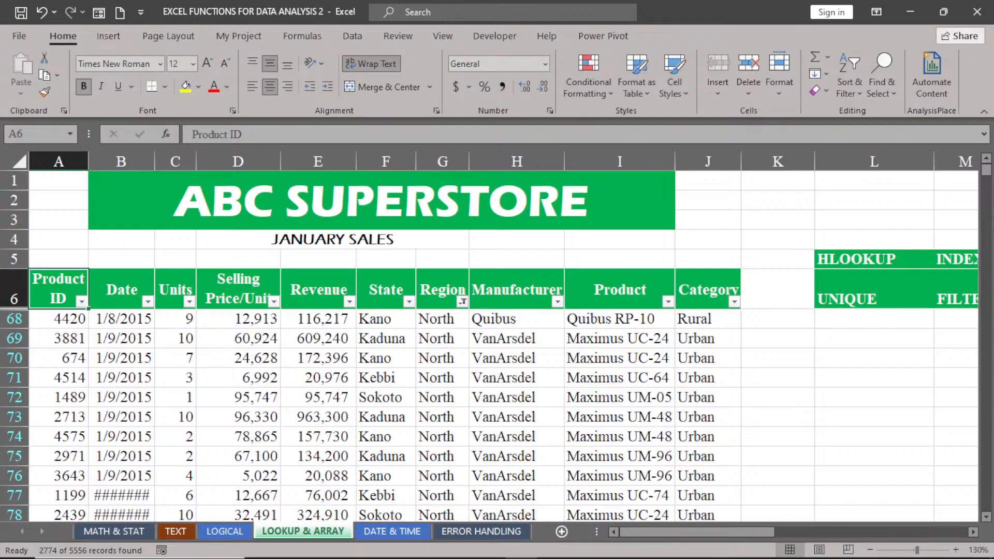
click(986, 517)
drag(985, 517, 986, 516)
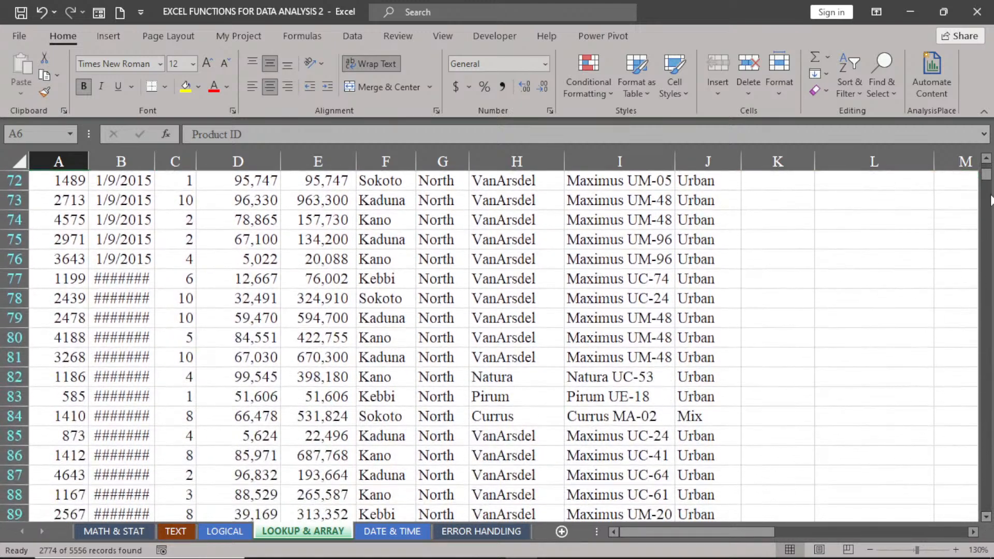
drag(986, 162, 986, 162)
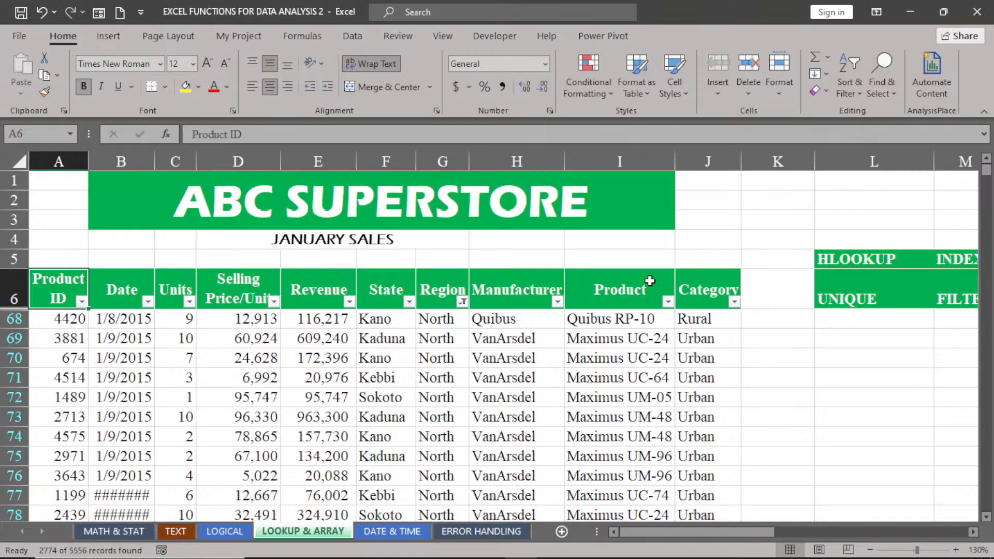
Step: Reset the Region filter to include all regions
click(462, 303)
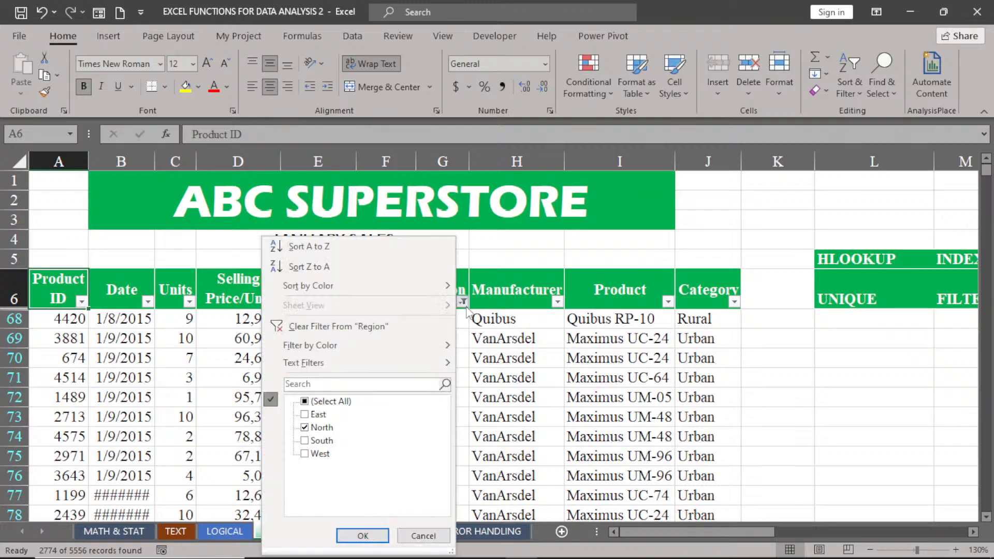
click(304, 401)
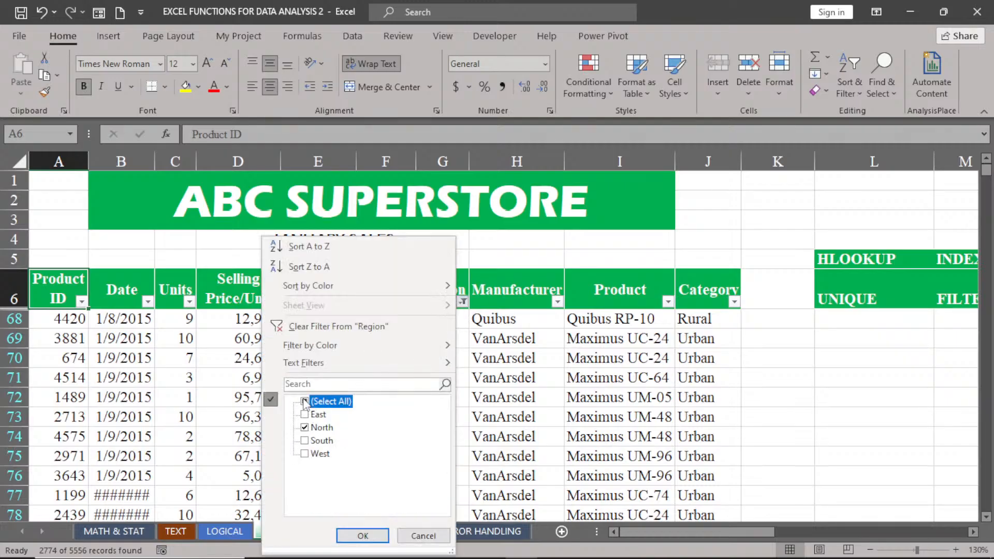
click(362, 535)
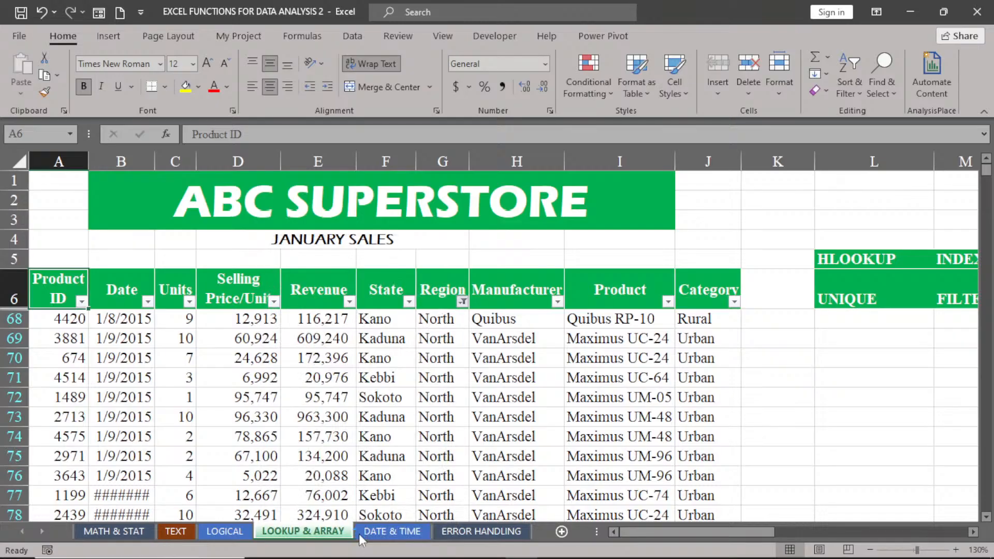
Step: Enter a SUM formula in K1 totalling the Revenue range E7:E5562 and widen column K to fit the result
click(765, 183)
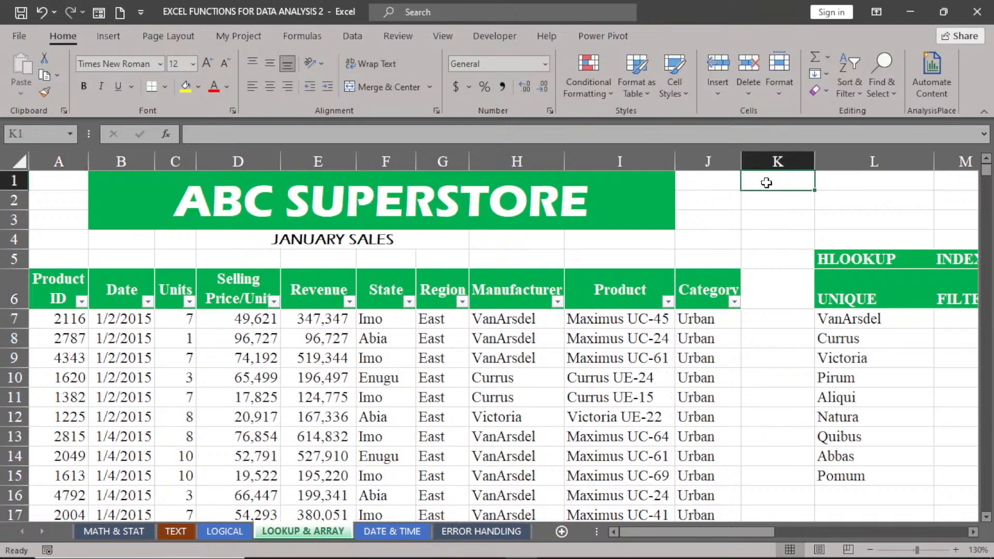
text(=su)
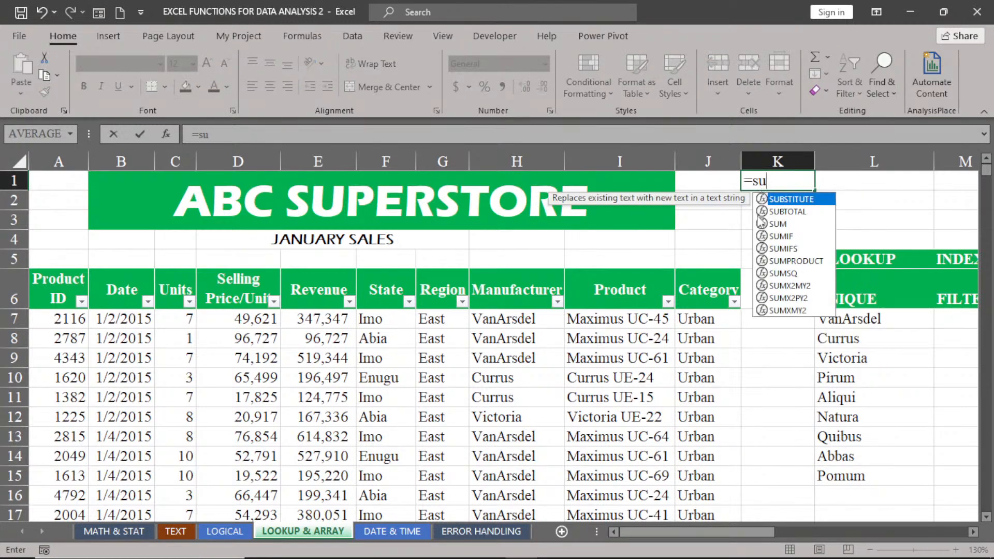
double_click(782, 224)
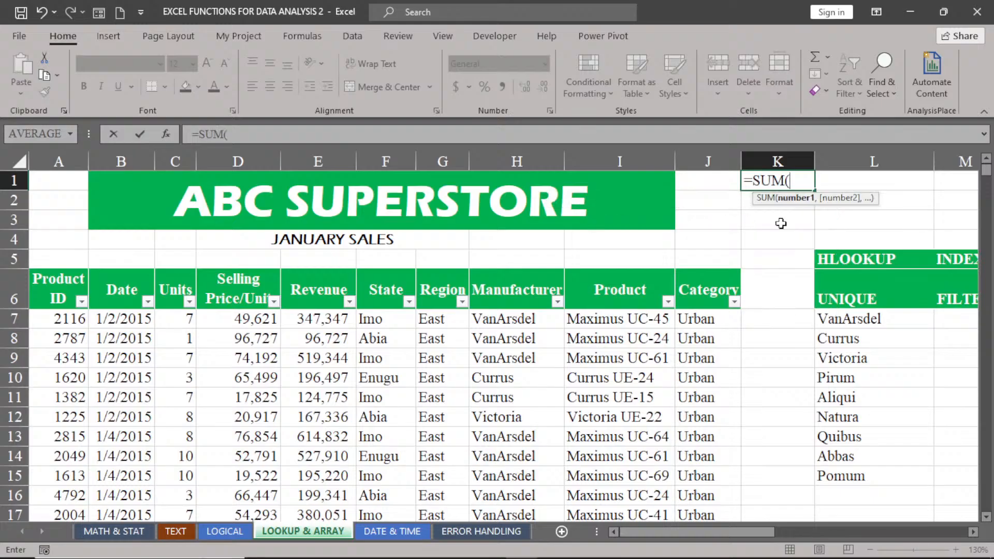
click(316, 320)
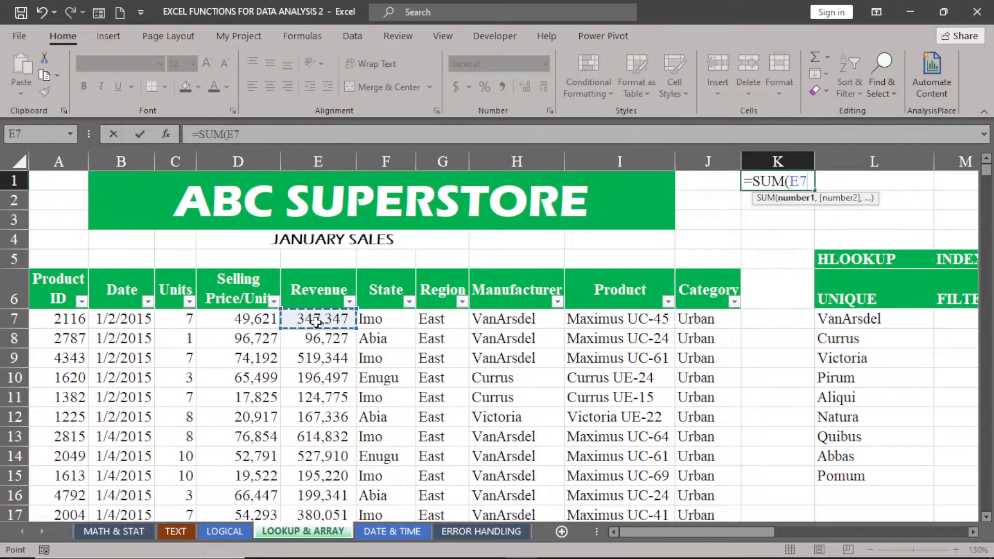
key(ctrl+shift+Down)
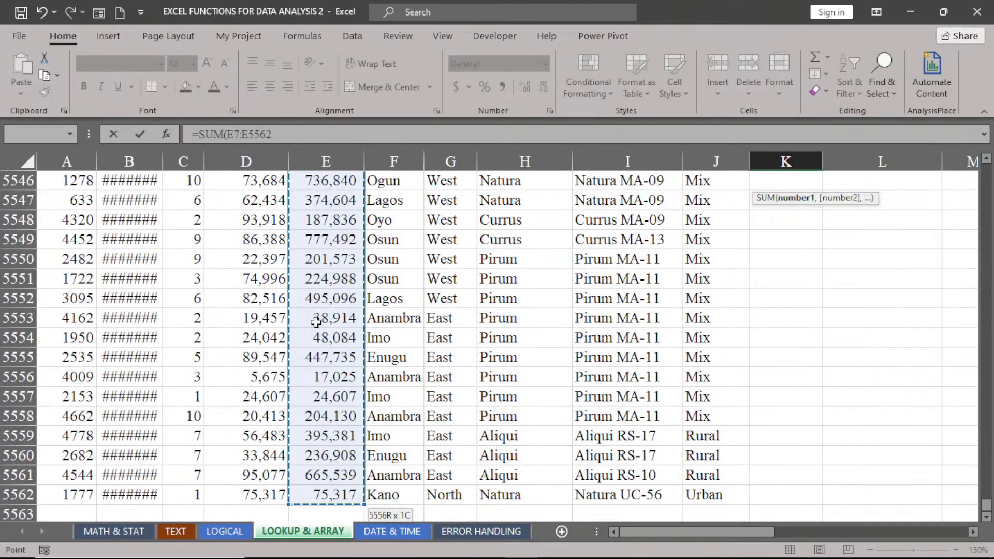
key(ctrl+BackSpace)
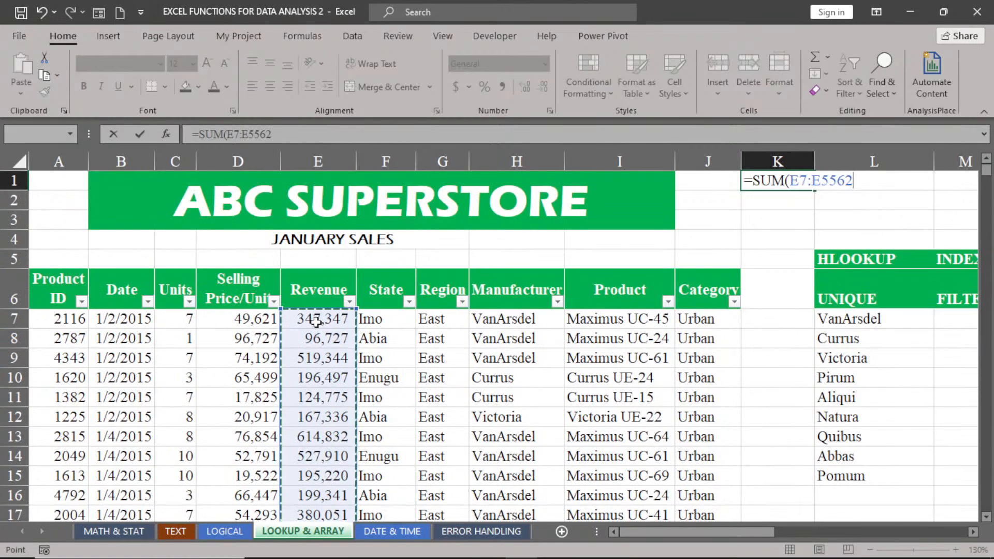
key(Return)
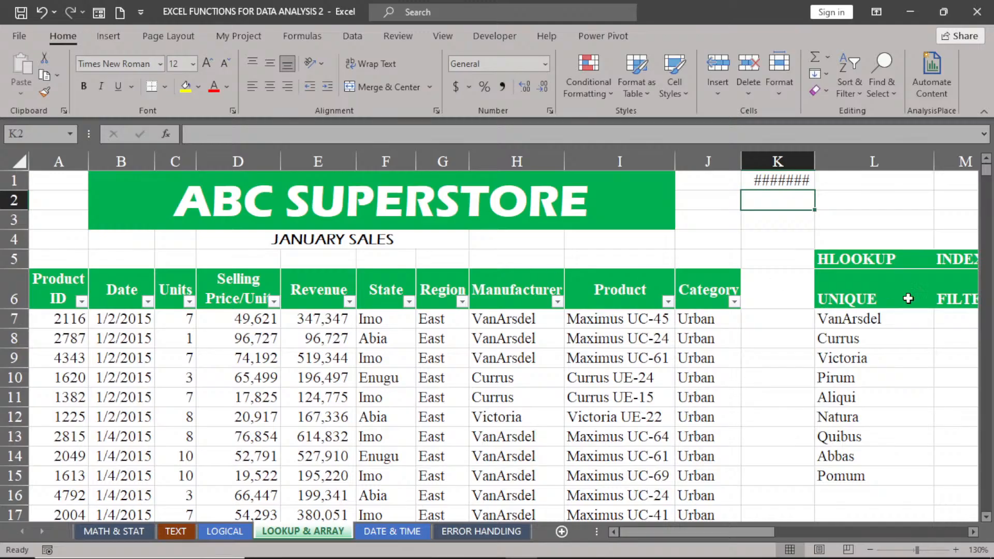
double_click(815, 164)
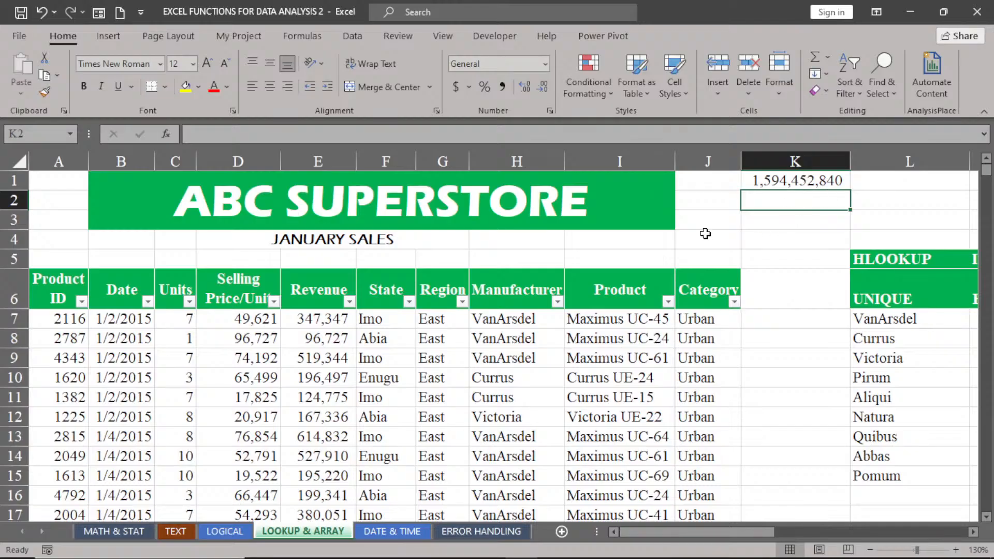
Step: Restrict the sales table to the North region again through the Region column's filter
click(463, 303)
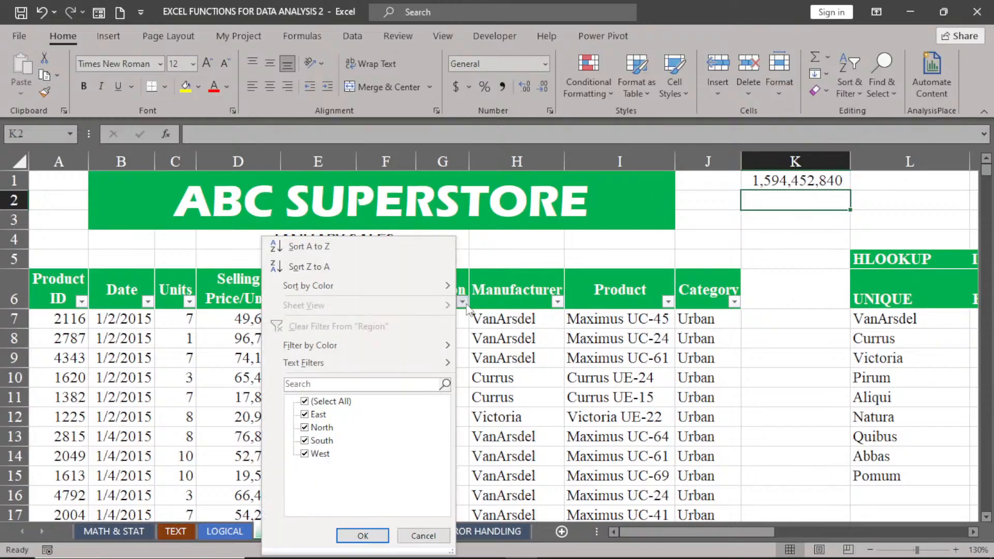
click(306, 402)
click(304, 414)
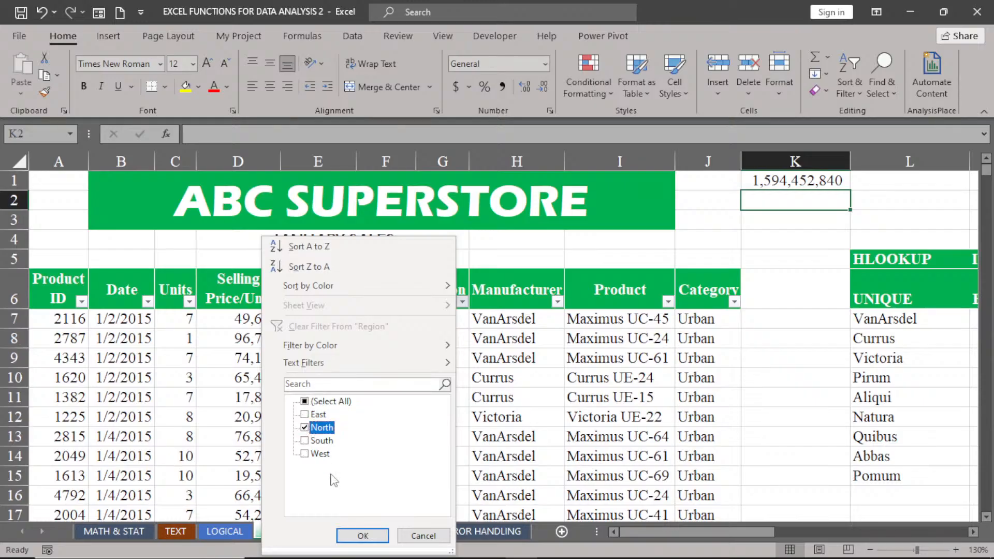
click(363, 535)
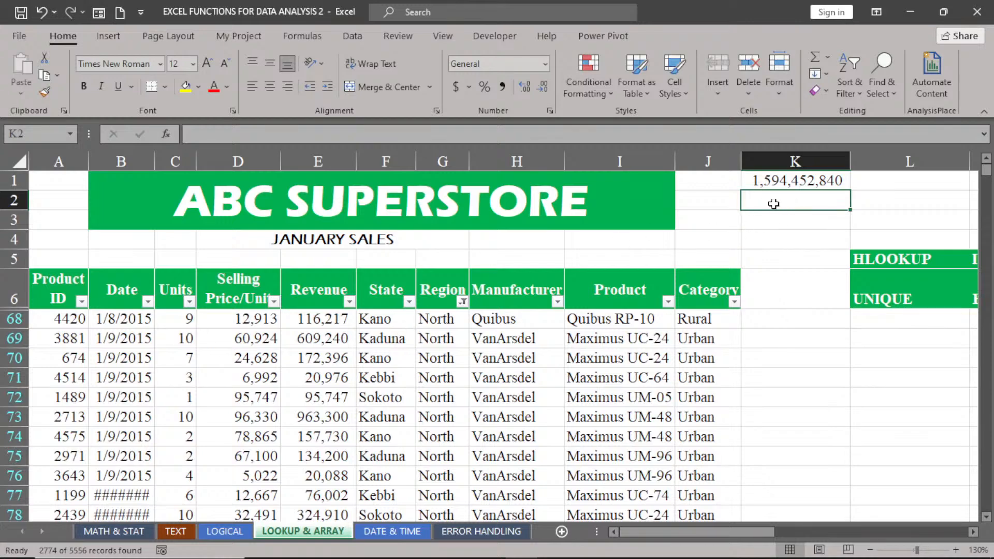
Step: Enter a SUM formula in K3 over the filtered Revenue column, using the range E68:E5562
click(777, 220)
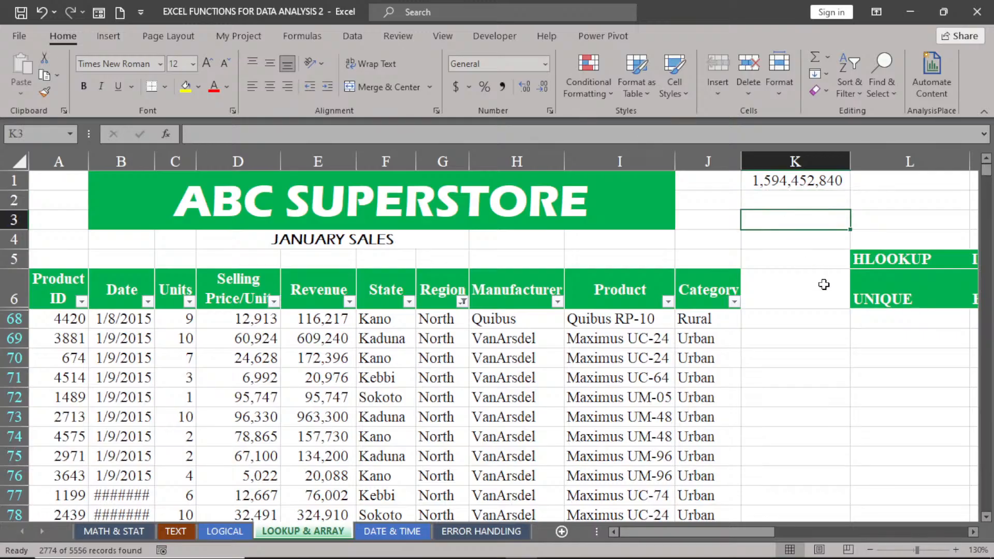
text(=su)
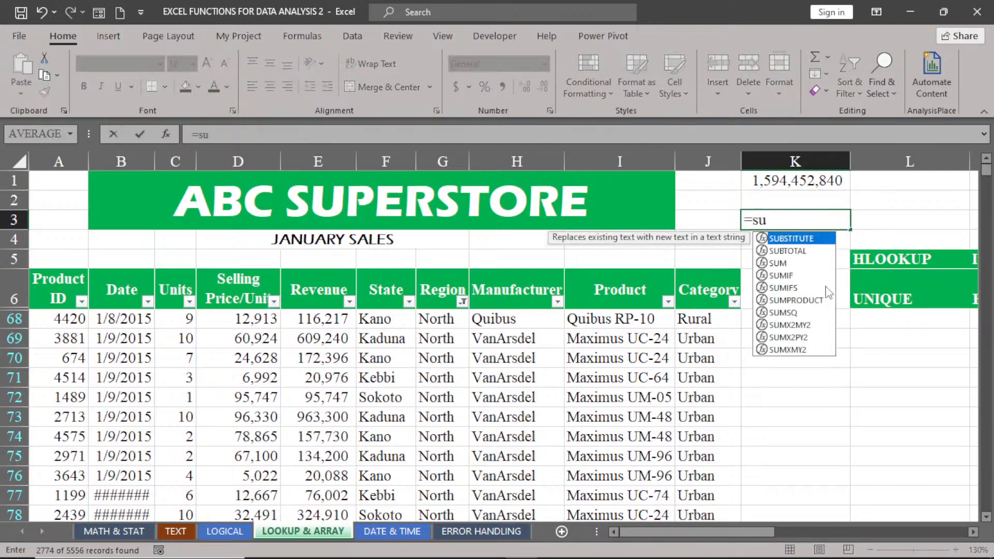
click(776, 265)
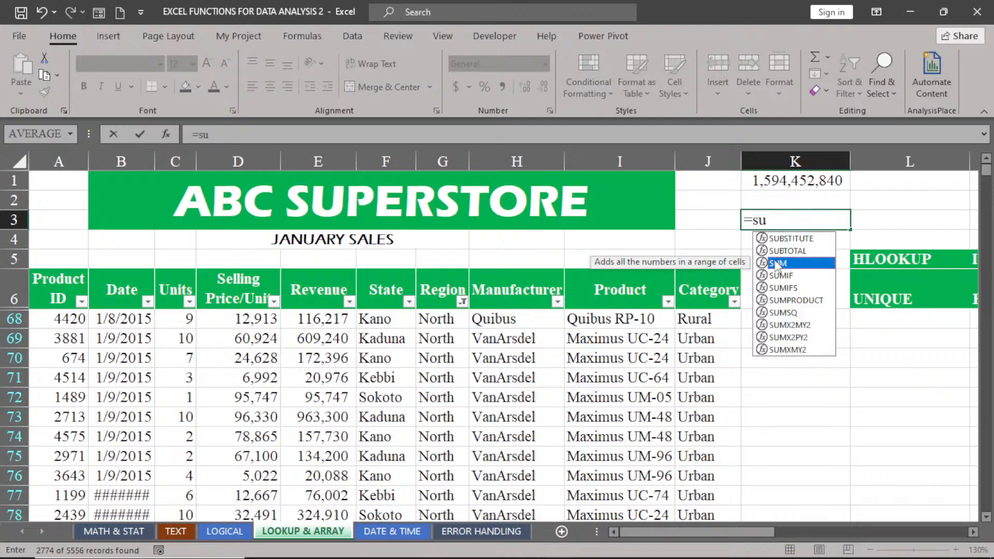
double_click(777, 264)
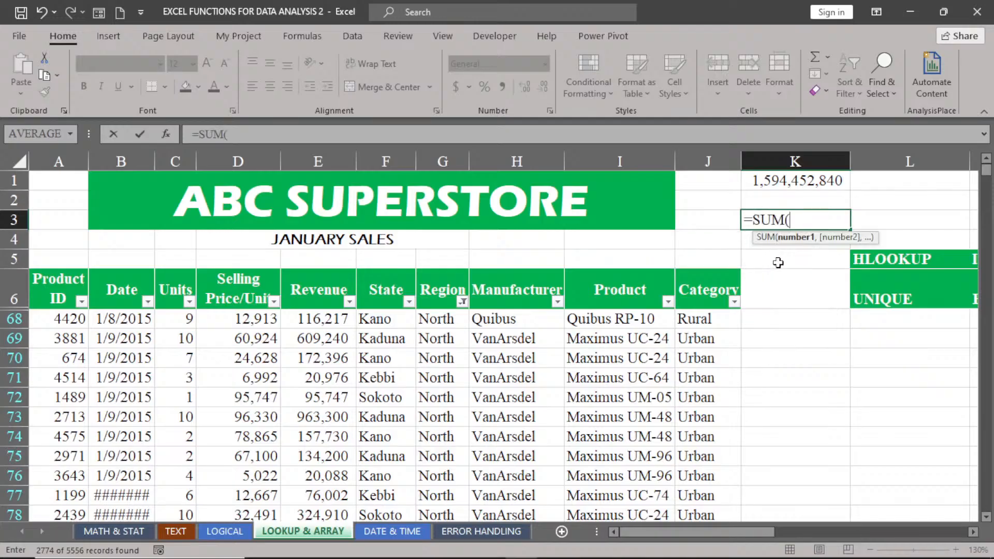
click(312, 321)
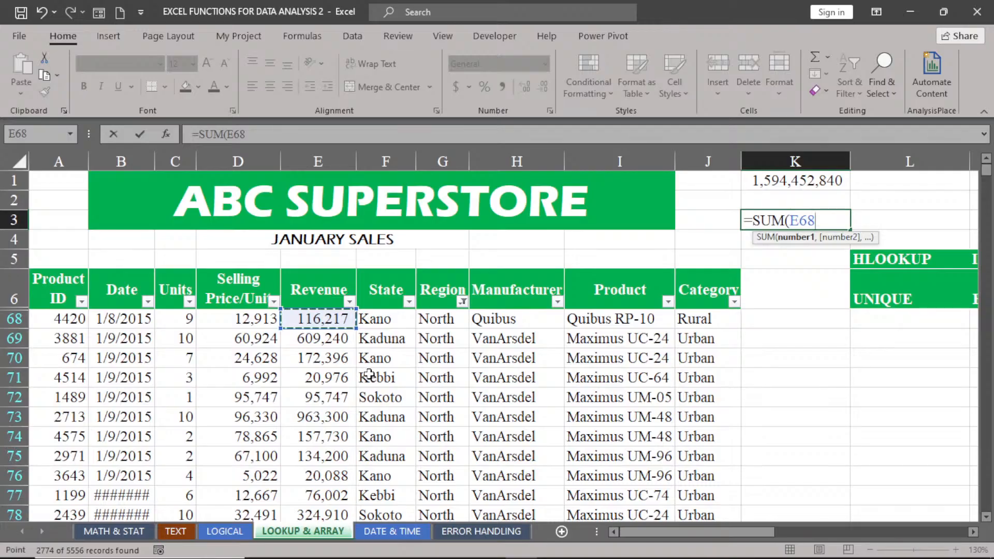
key(ctrl+shift+Down)
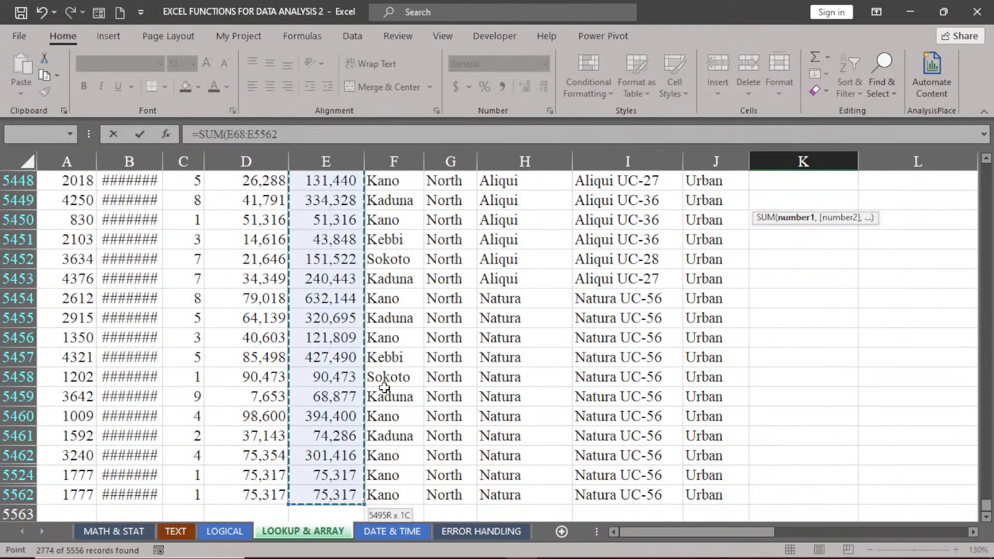
key(ctrl+BackSpace)
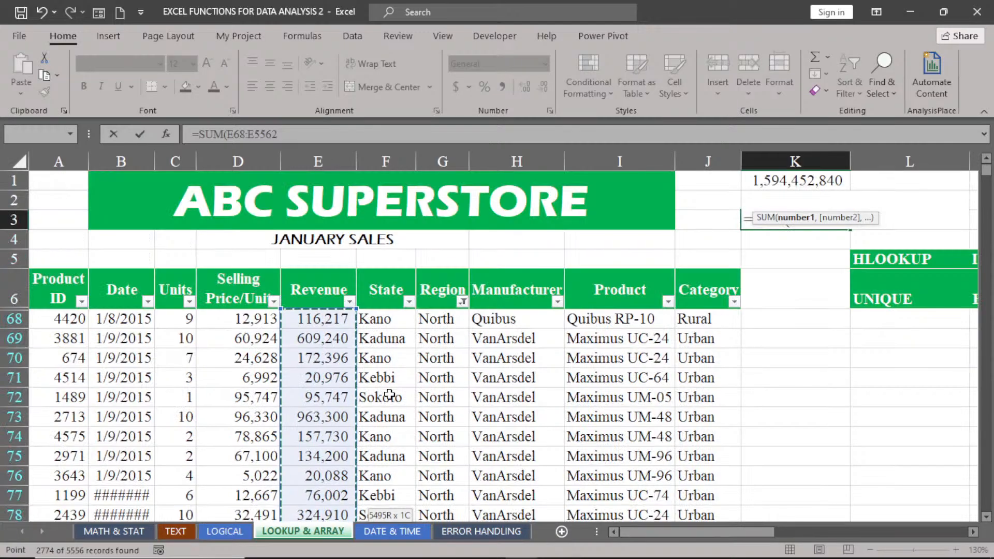
key(Return)
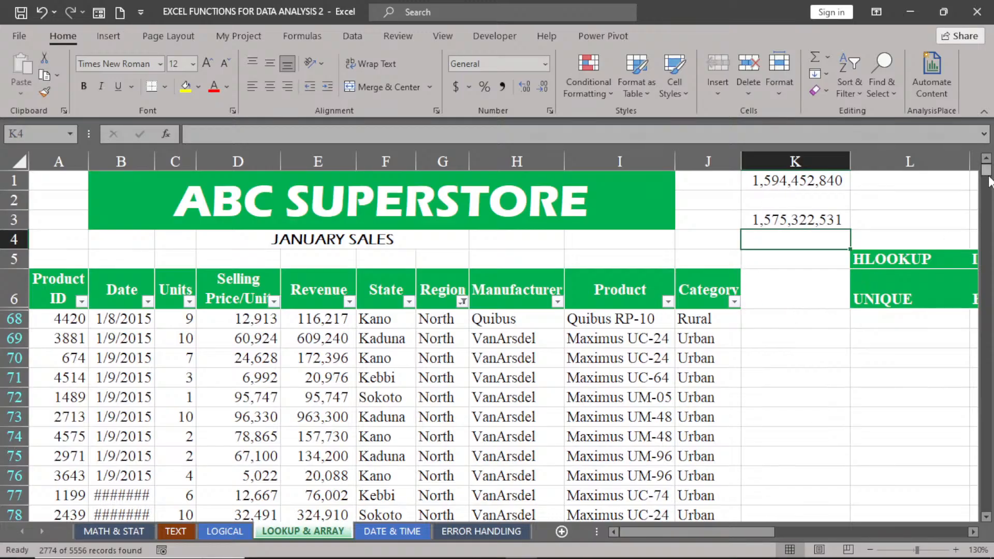
Step: Check the filtered rows down to the end of the data, and reselect all regions in the Region filter
drag(988, 175, 989, 552)
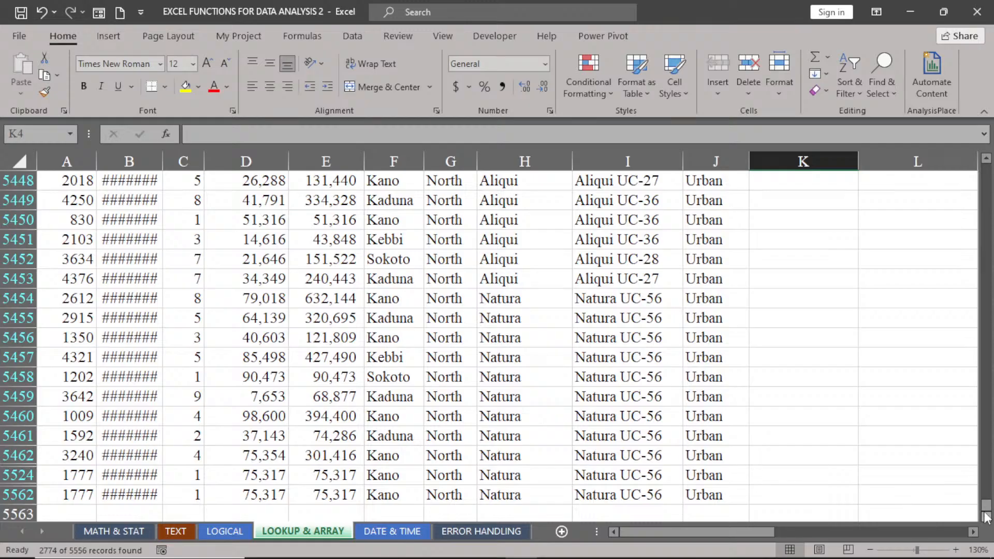
drag(985, 512, 986, 171)
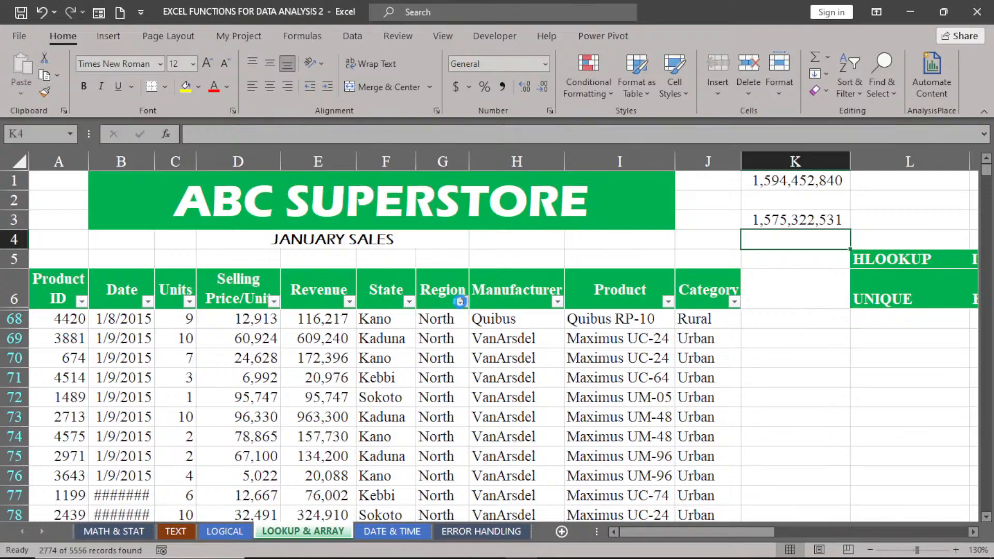
click(462, 303)
click(316, 403)
click(362, 535)
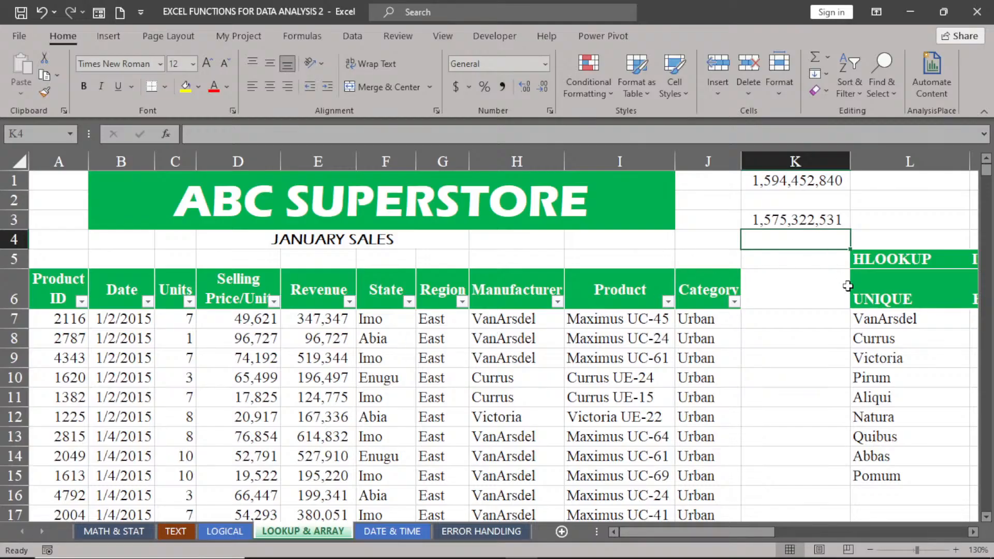
Step: Enter a SUMIF formula in K4 totalling Revenue E7:E5562 for rows whose Region in G7:G5562 is "North"
text(=sum)
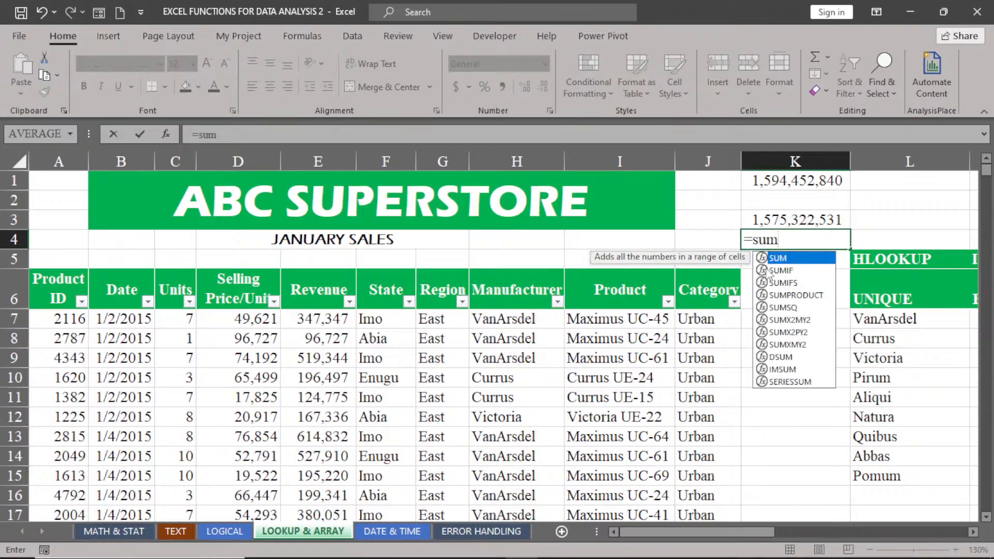
double_click(770, 269)
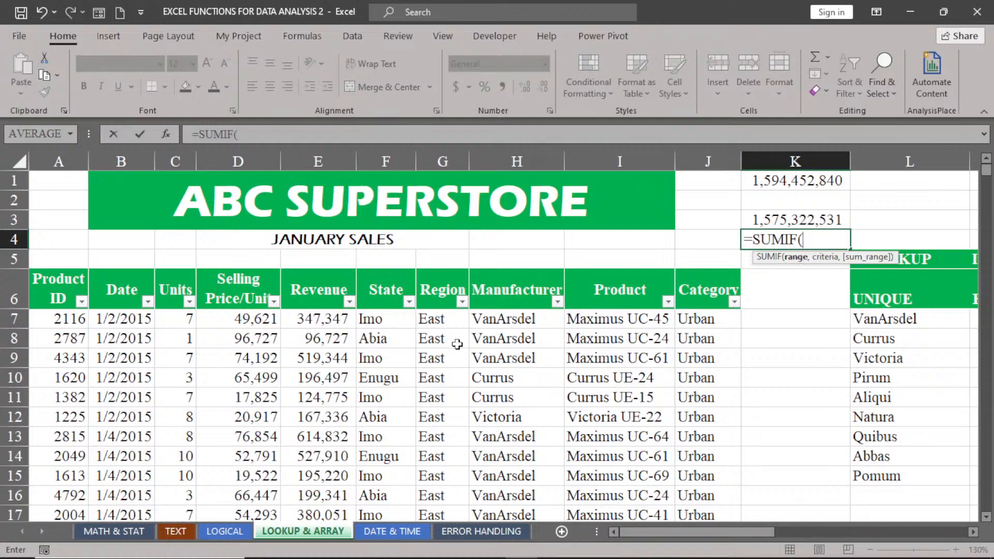
click(444, 321)
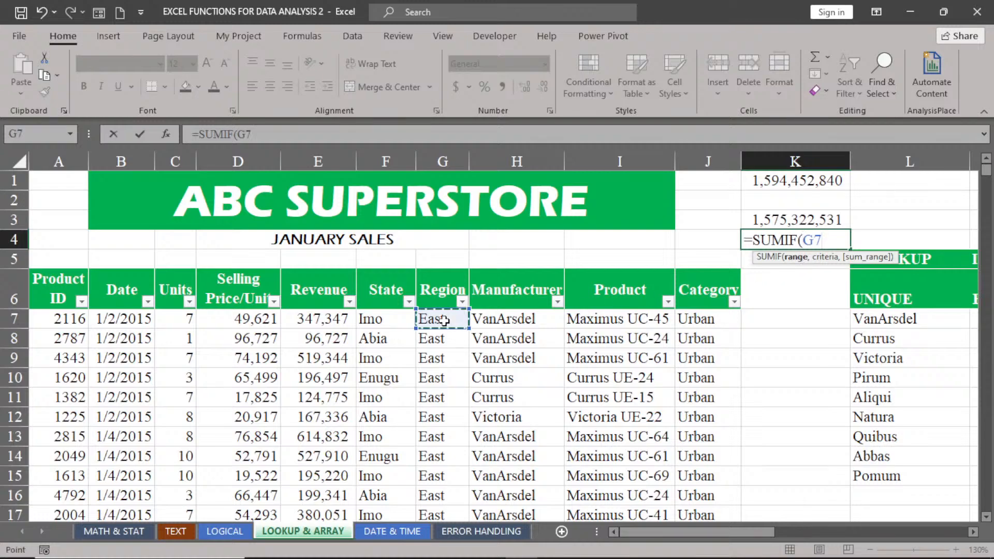
key(ctrl+shift+Down)
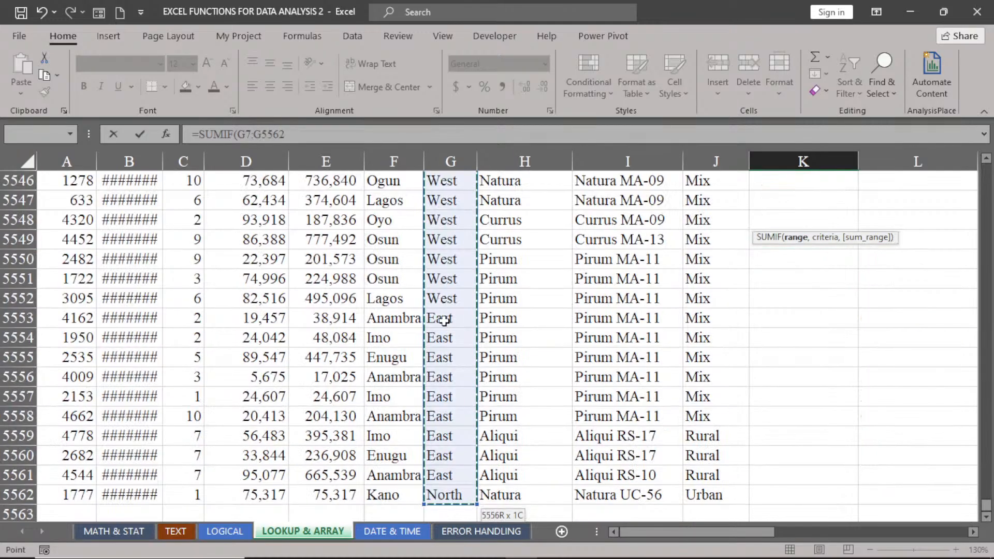
key(ctrl+BackSpace)
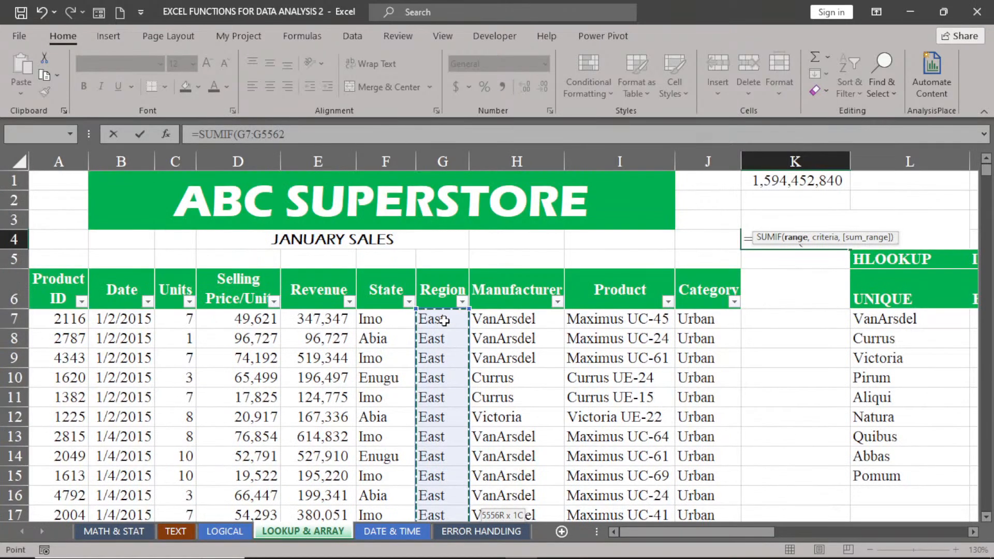
text(,)
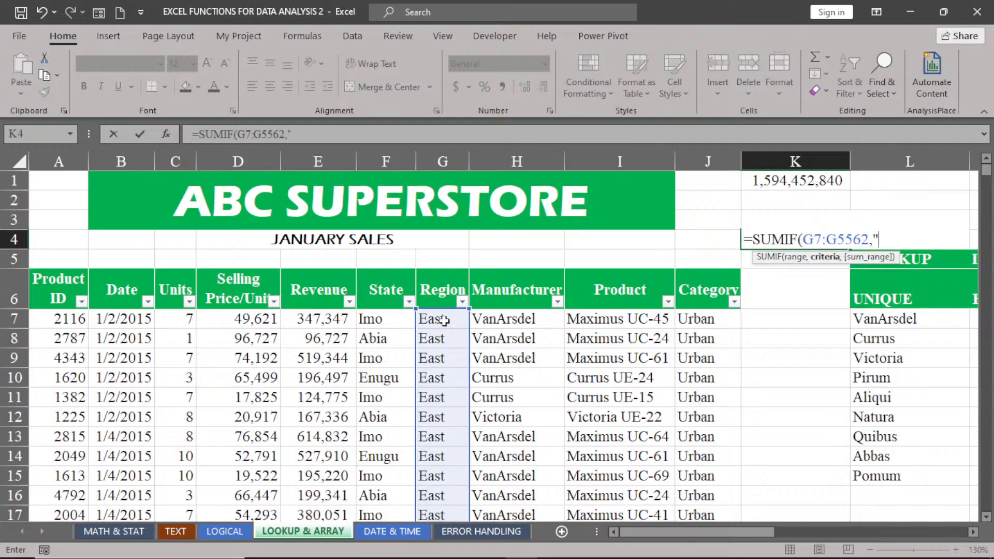
text("North",)
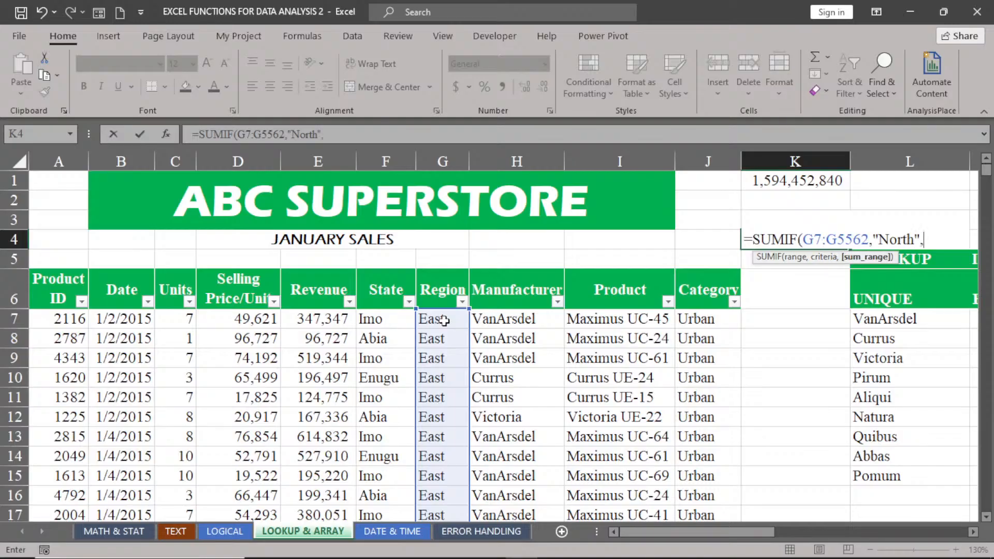
click(312, 320)
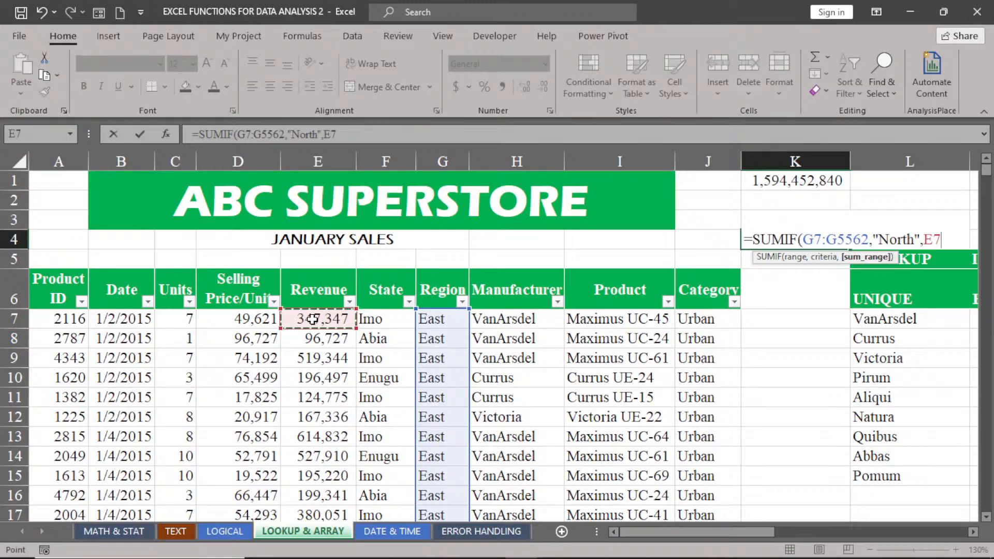
key(ctrl+shift+Down)
key(ctrl+BackSpace)
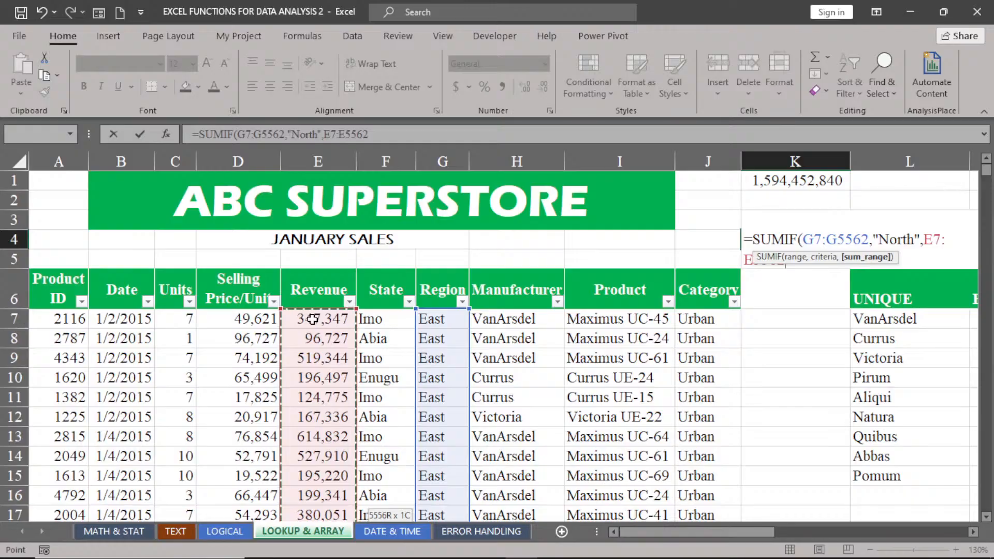
key(Return)
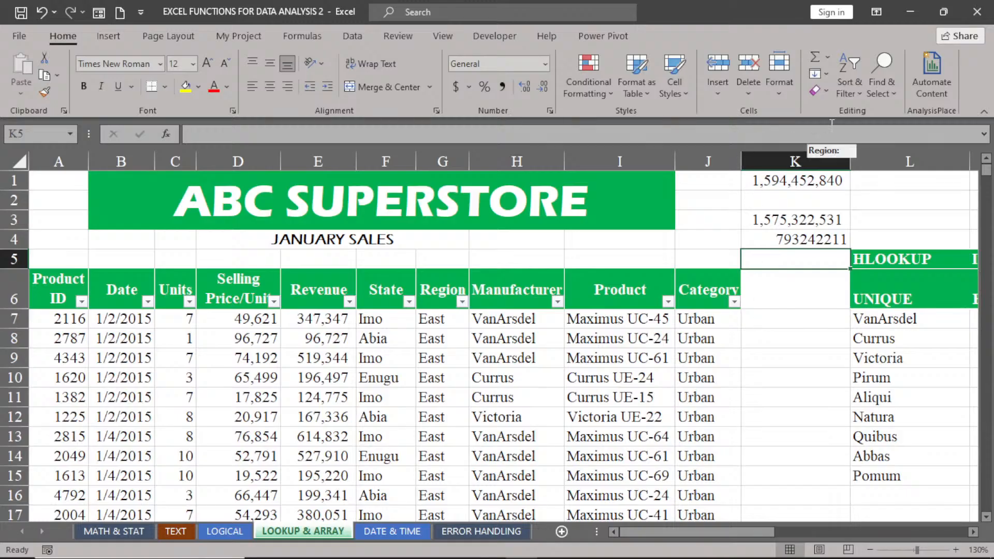
Step: Turn off filtering on the sales table's header row
click(848, 89)
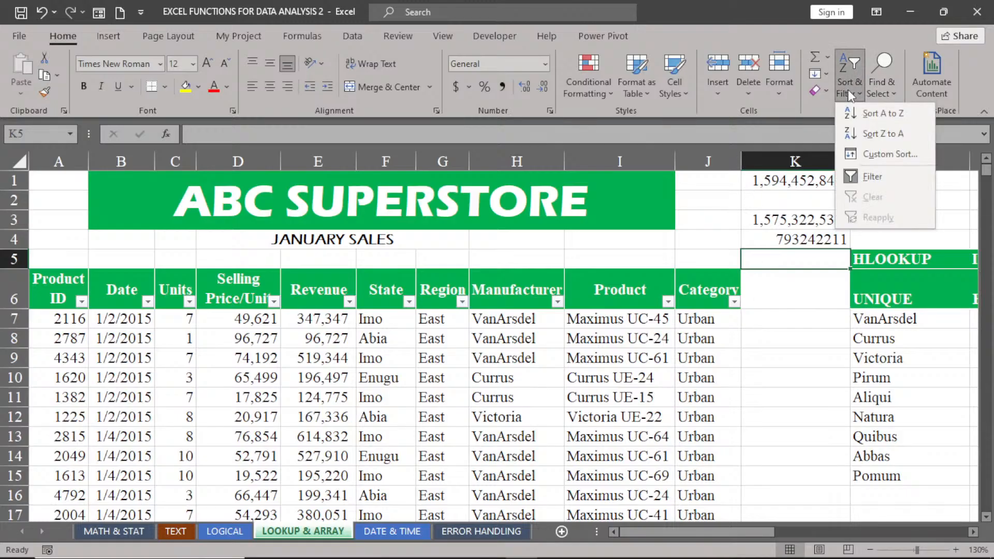
click(874, 170)
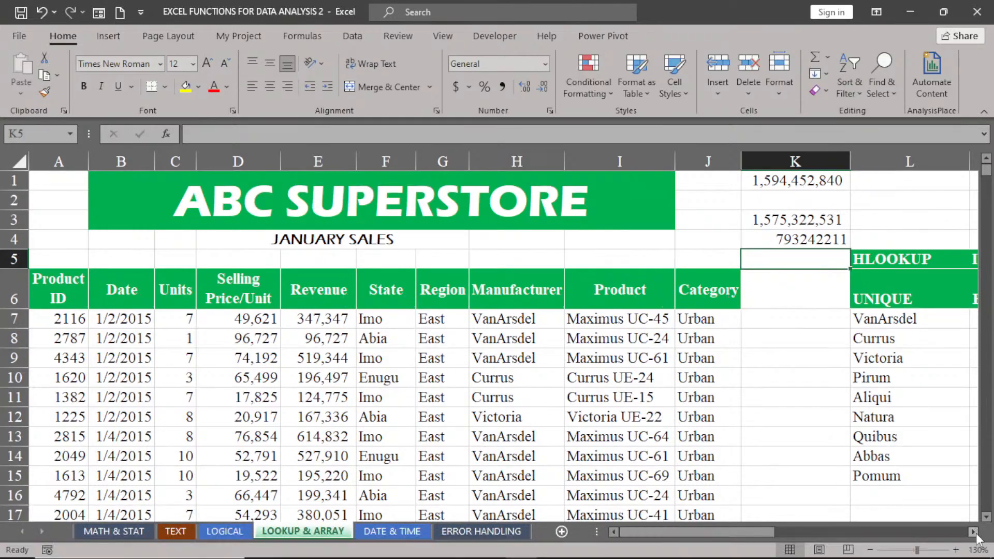
click(976, 535)
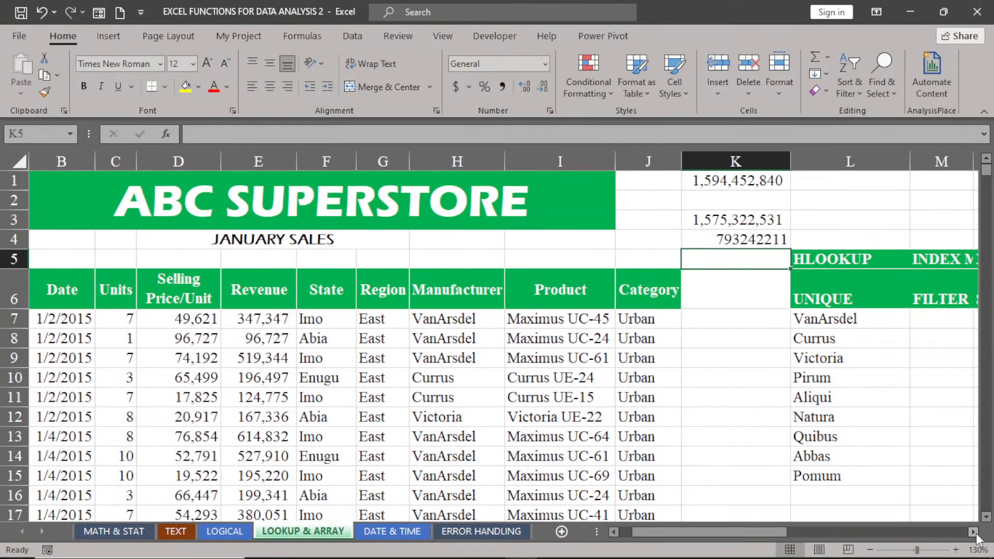
click(615, 533)
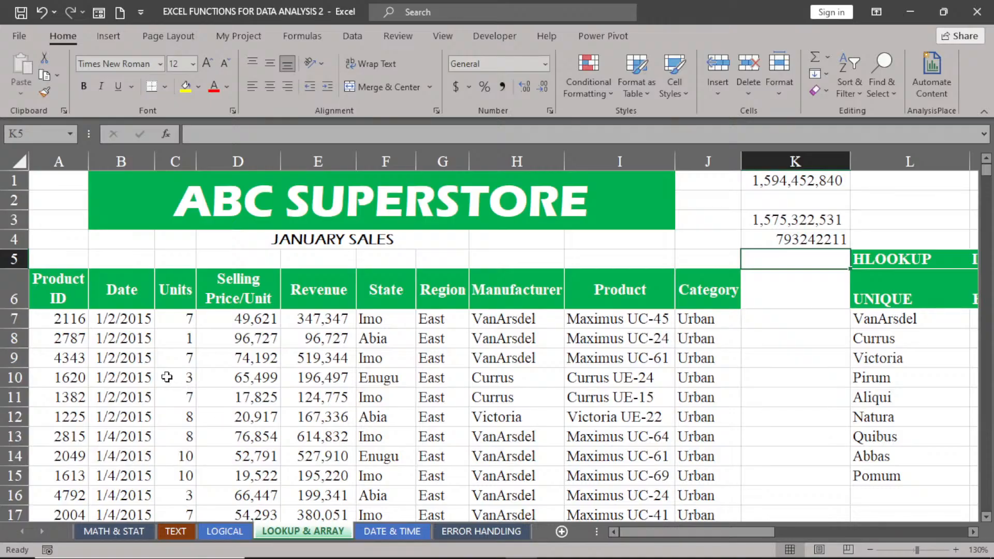
Step: Start a FILTER formula in M7 with E6:J5562, Revenue through Category including headers, as its array
click(972, 533)
click(973, 533)
click(973, 533)
click(973, 533)
click(972, 533)
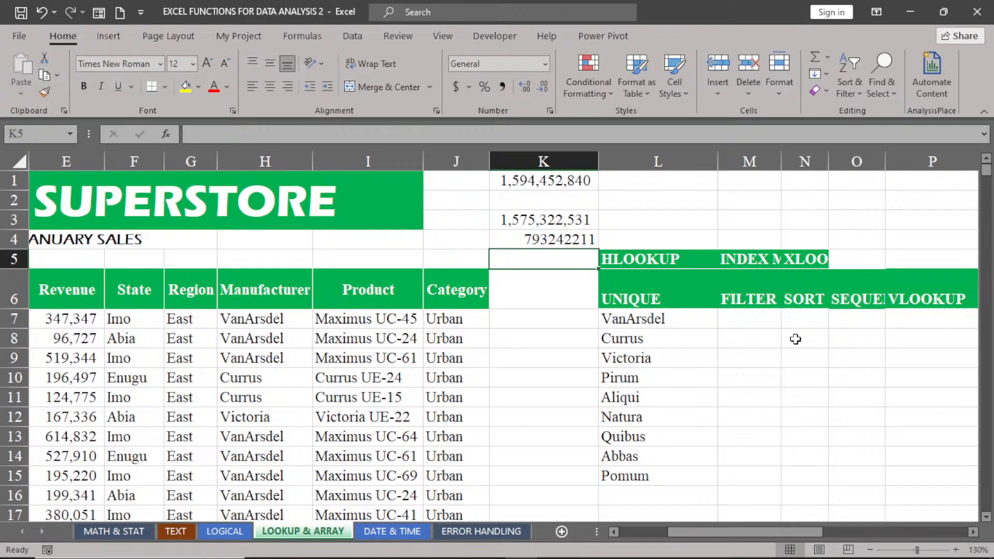
click(753, 322)
text(=)
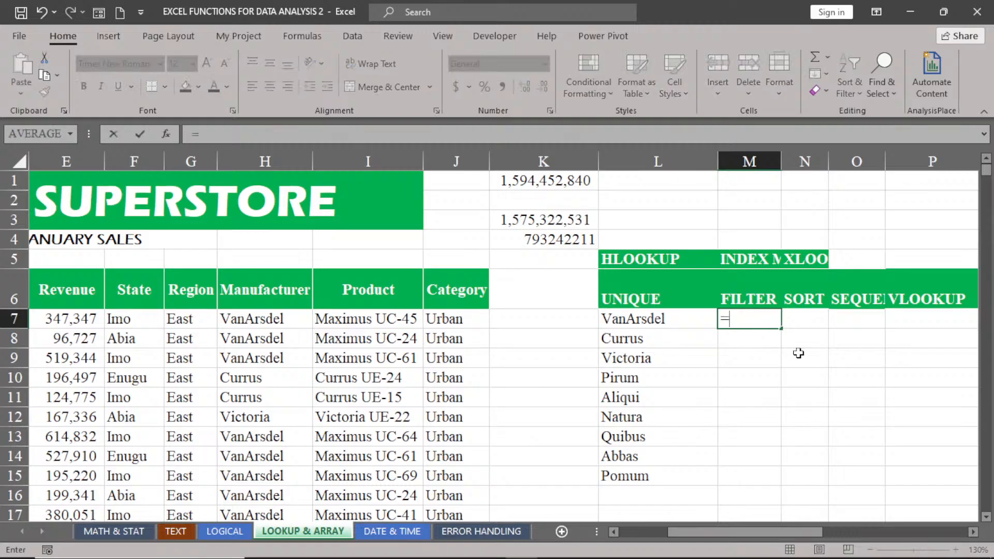
text(fil)
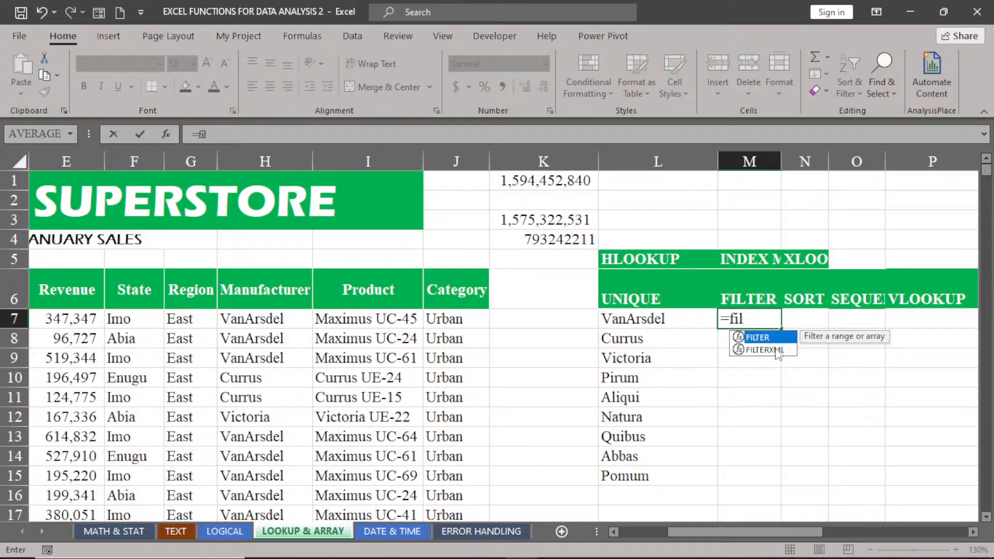
key(Tab)
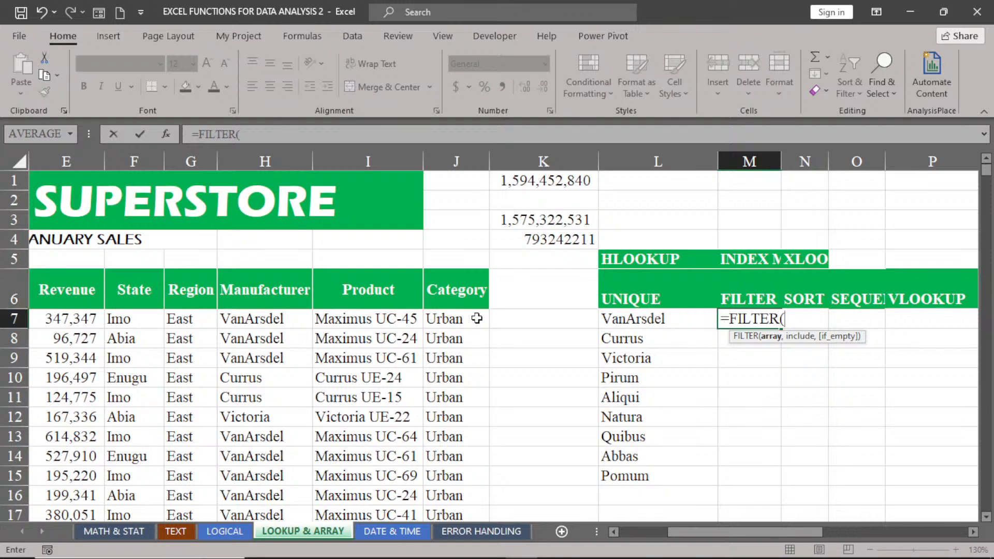
mouse_move(728, 530)
mouse_down()
mouse_move(707, 532)
mouse_move(734, 523)
mouse_move(724, 529)
mouse_up()
drag(62, 298, 430, 307)
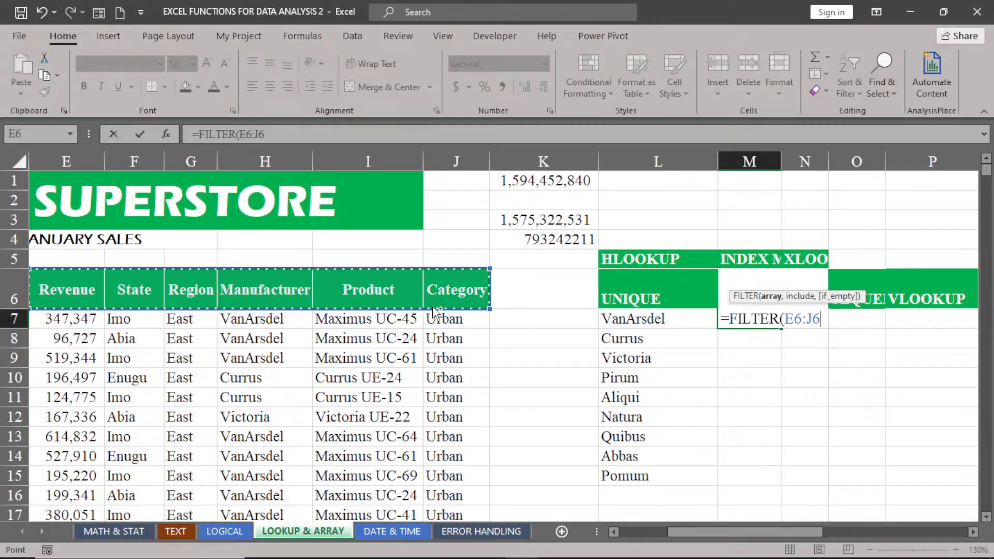
key(ctrl+shift+Down)
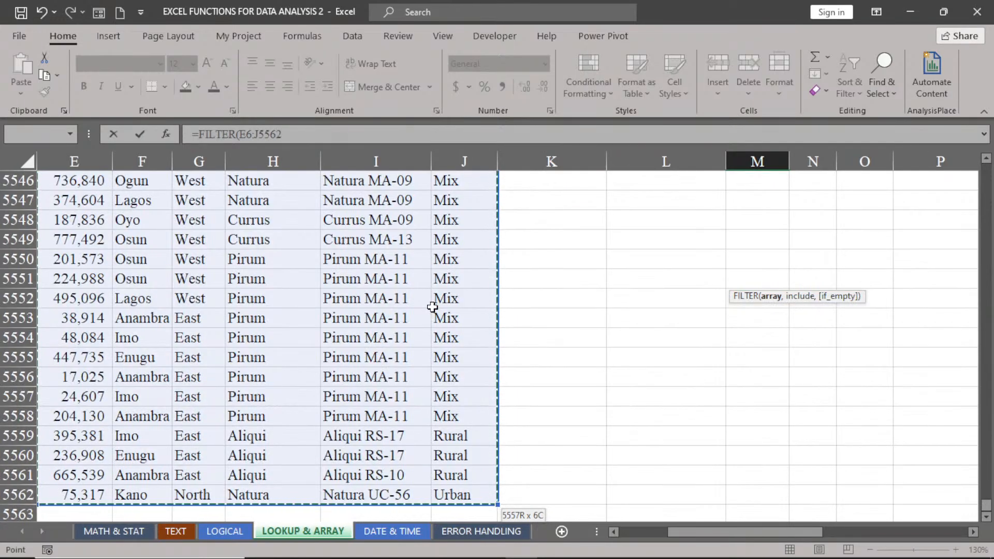
key(ctrl+BackSpace)
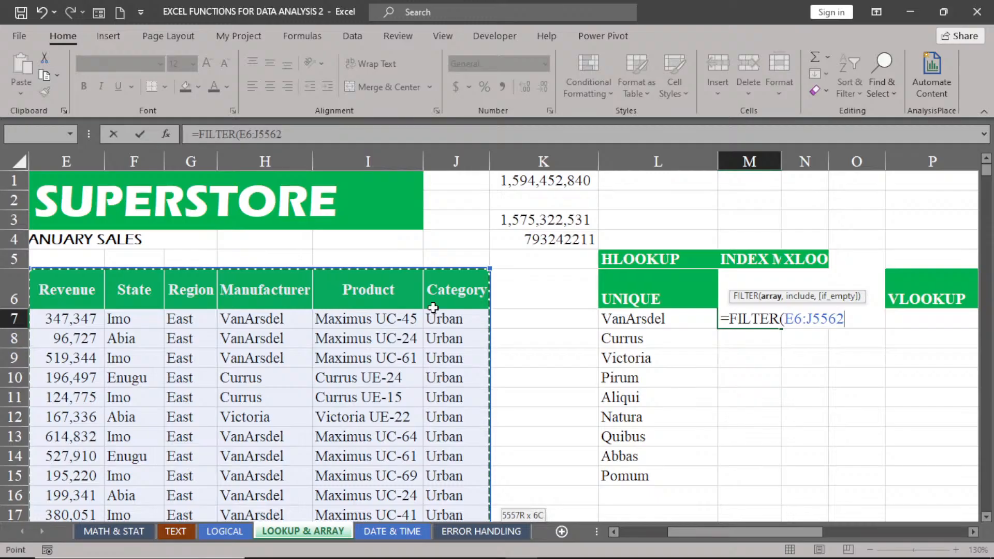
Step: Give the M7 FILTER formula "North" as its include argument and enter it
text(,)
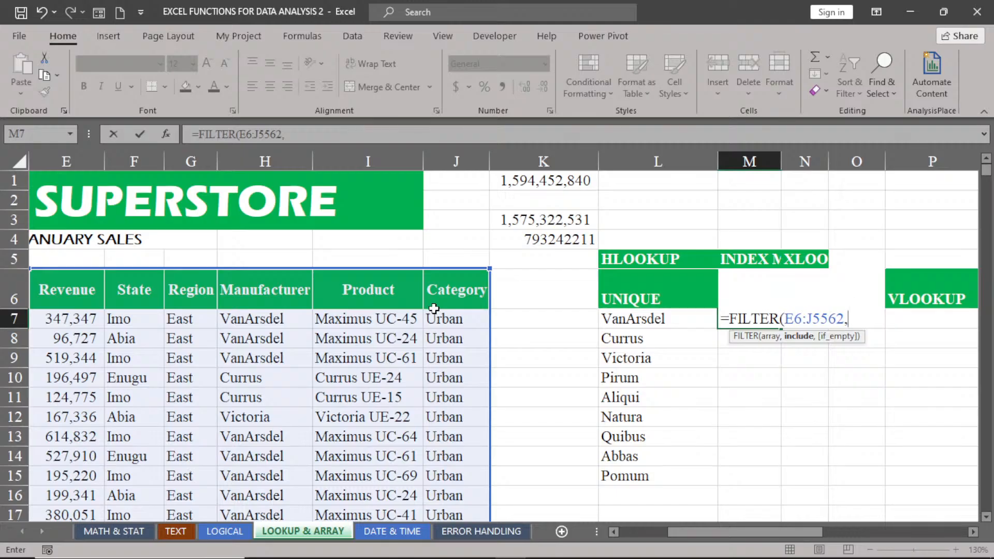
text("North)
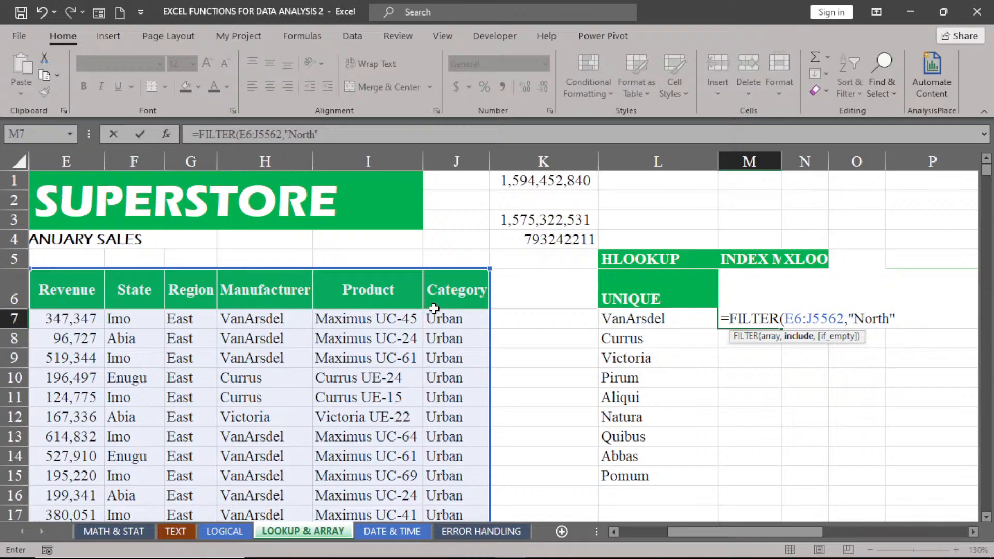
text())
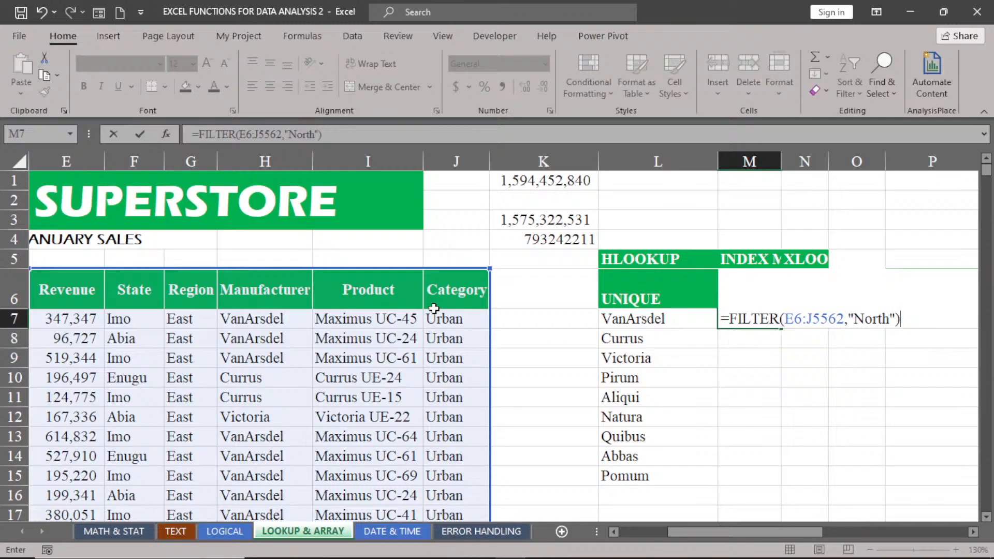
key(Return)
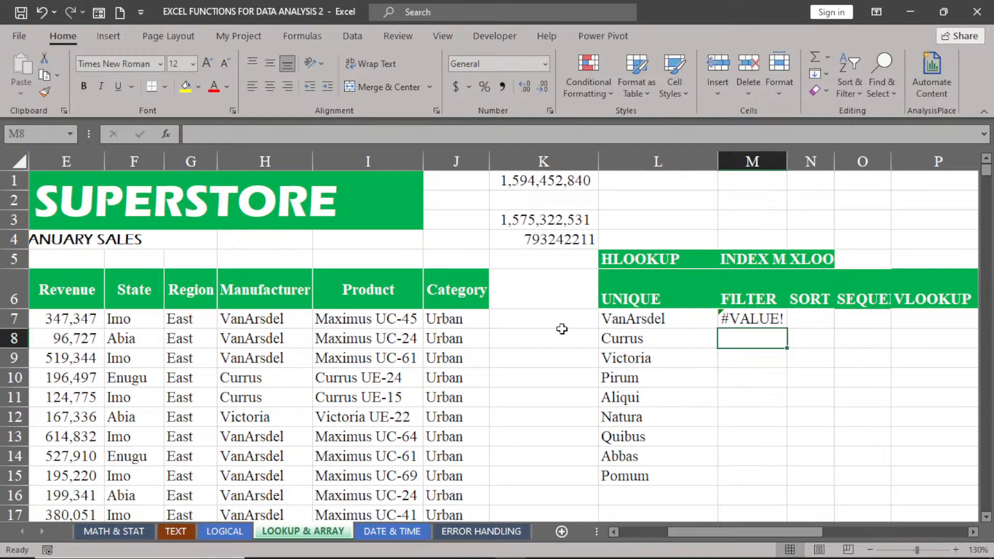
Step: Change the array in the M7 FILTER formula to E7:J5562 so it excludes the header row
double_click(774, 320)
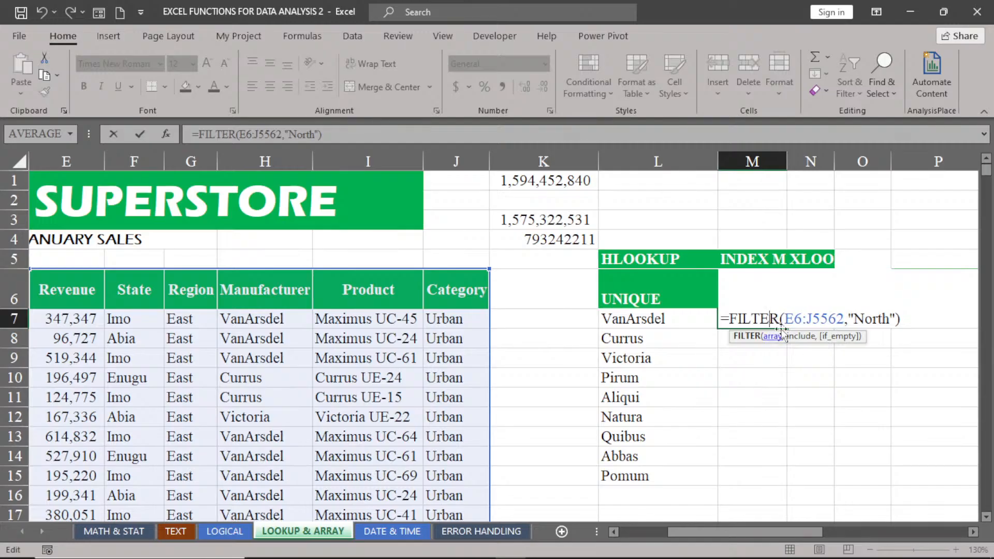
click(802, 319)
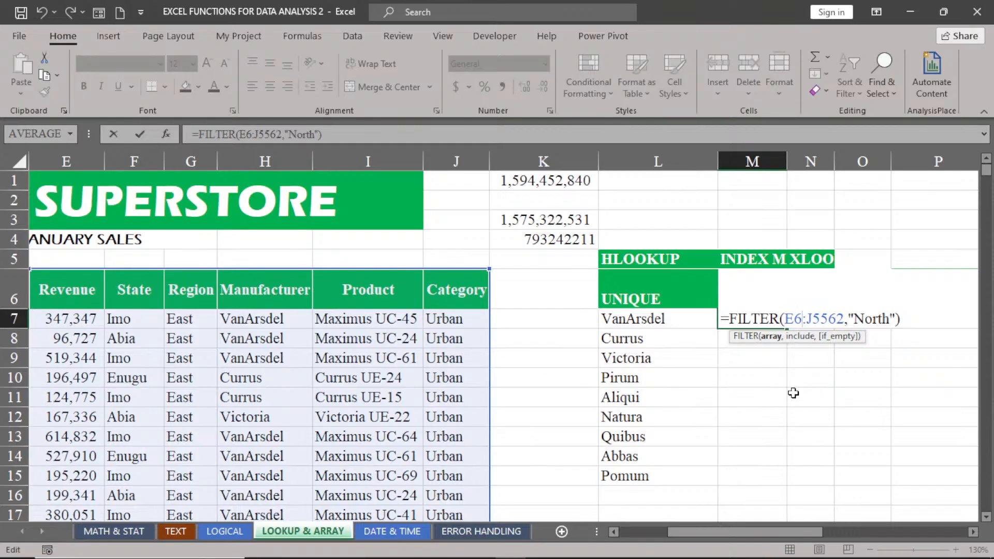
key(BackSpace)
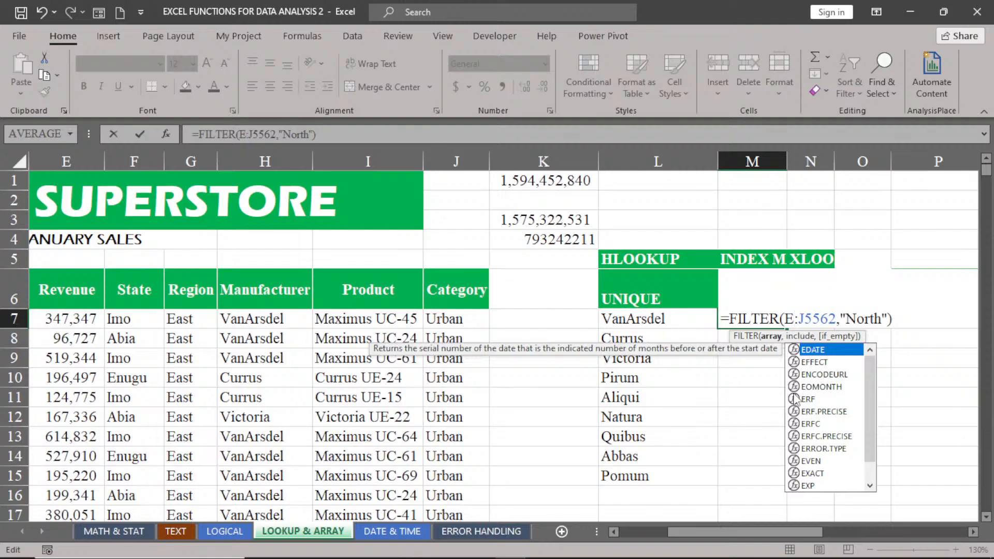
text(7)
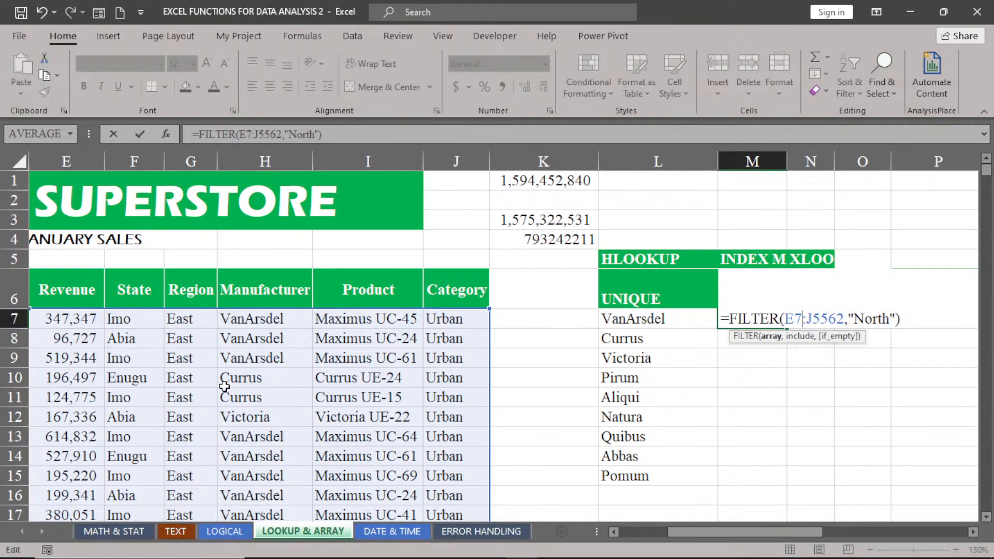
key(Return)
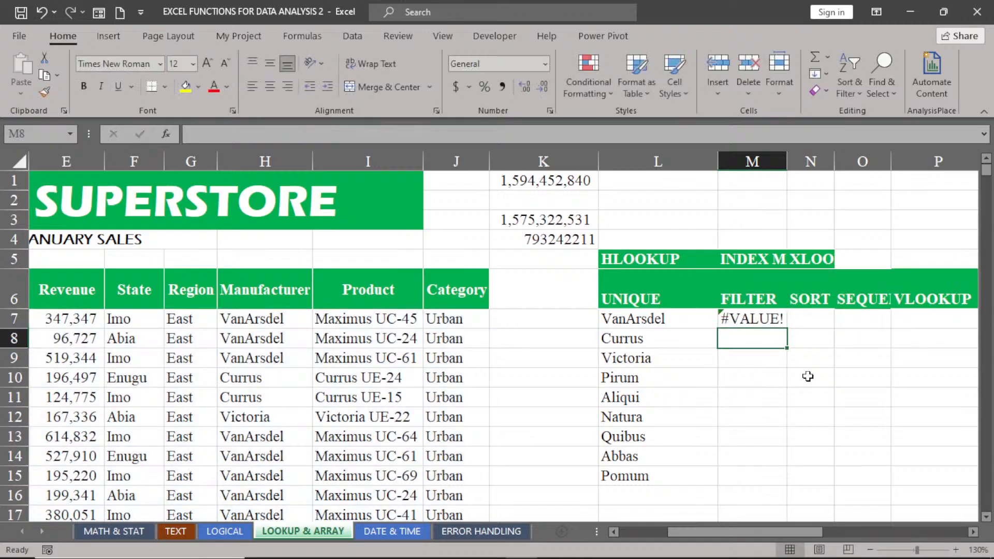
Step: Change the array in the M7 FILTER formula to A7:J5562 so it starts at the Product ID column, and enter it
click(754, 317)
double_click(754, 317)
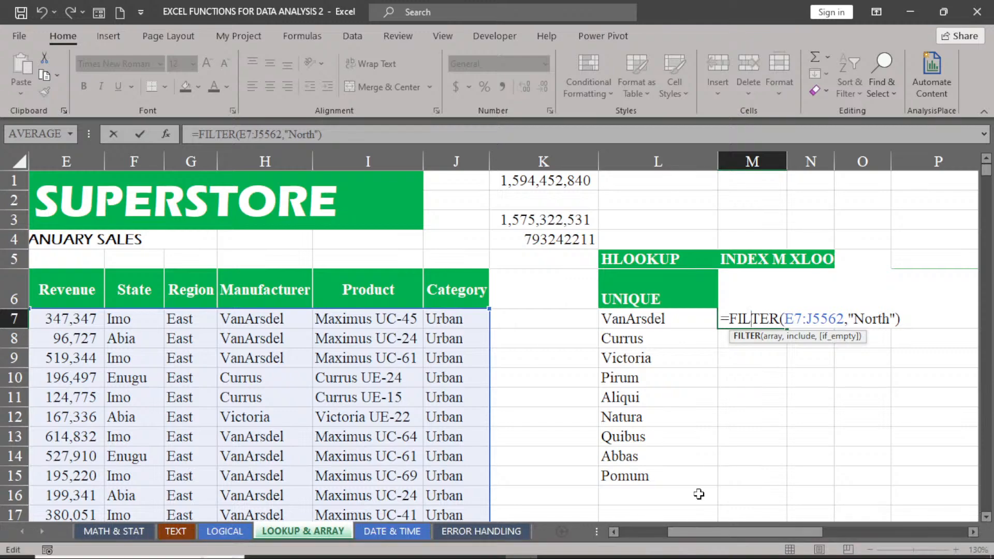
drag(745, 533, 684, 533)
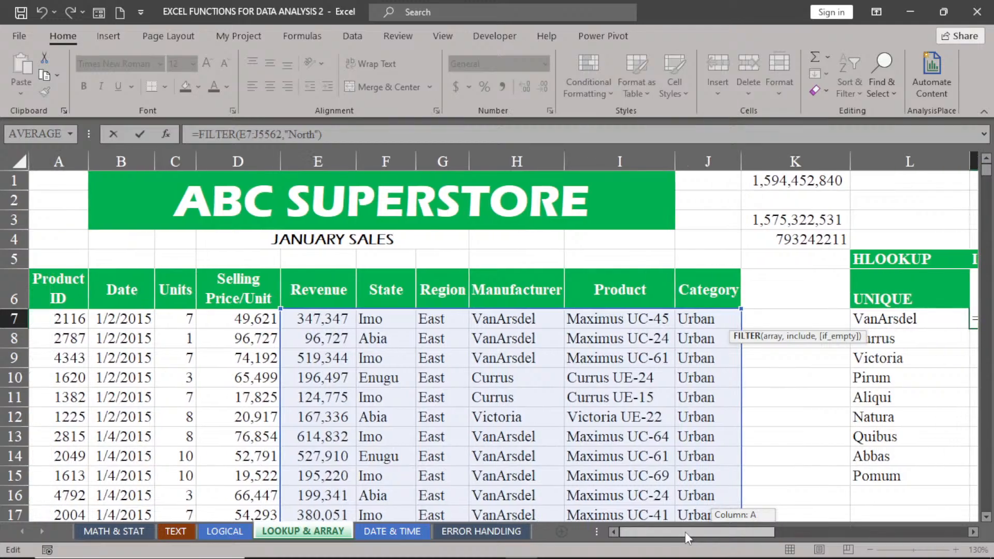
drag(685, 532, 685, 532)
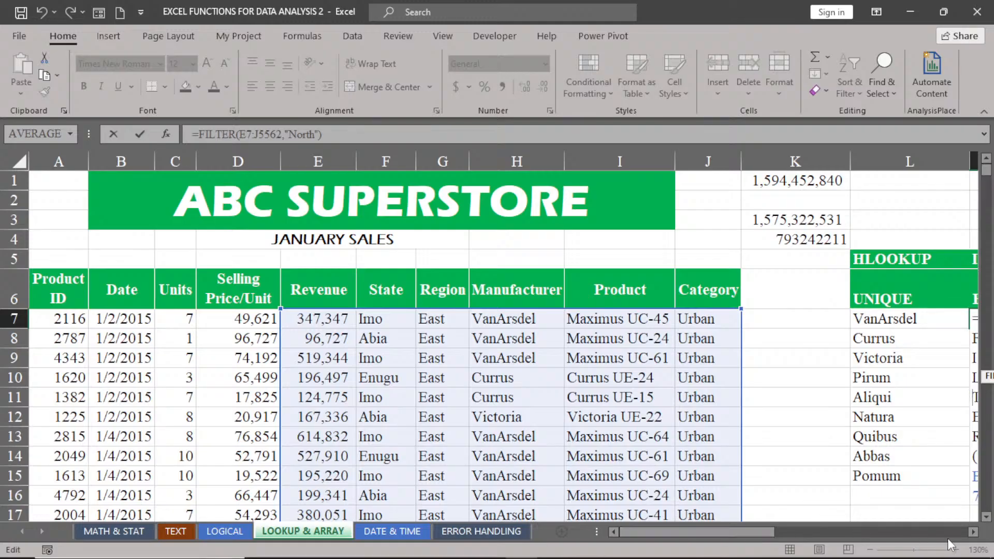
click(973, 532)
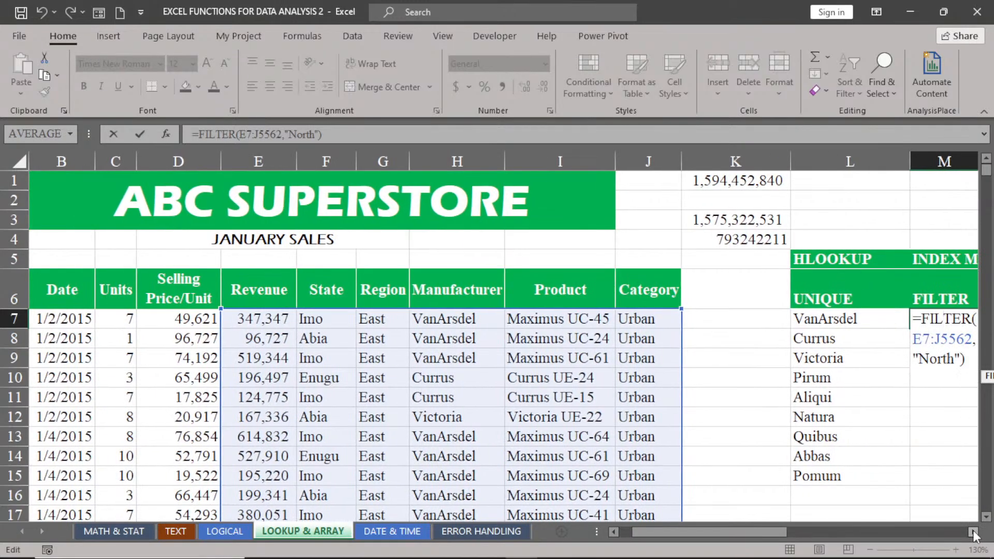
drag(740, 533, 779, 535)
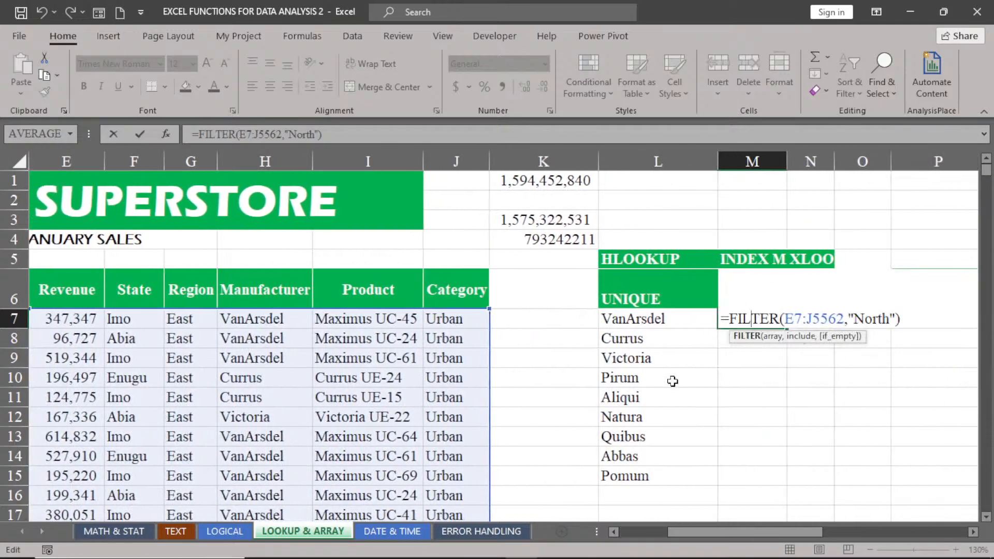
click(800, 318)
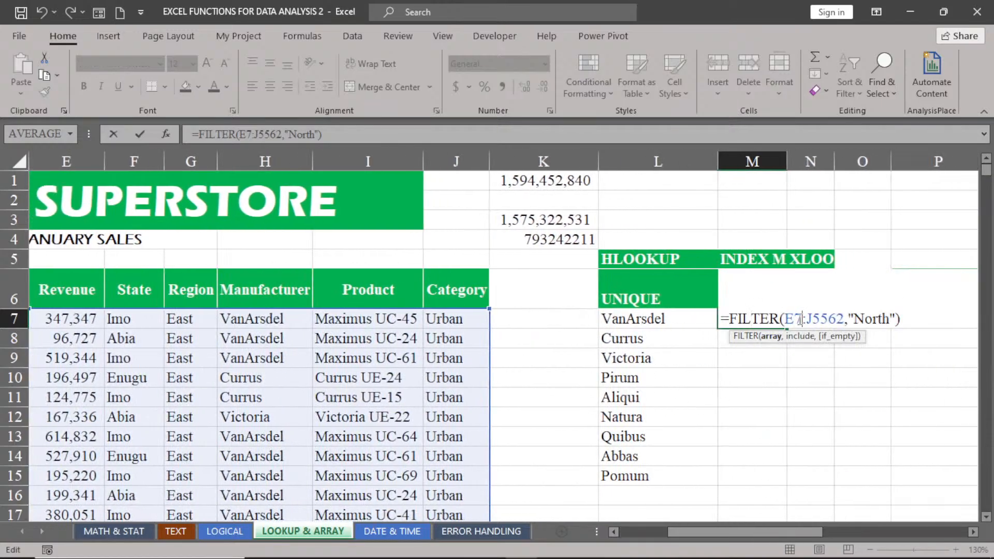
key(Left)
key(BackSpace)
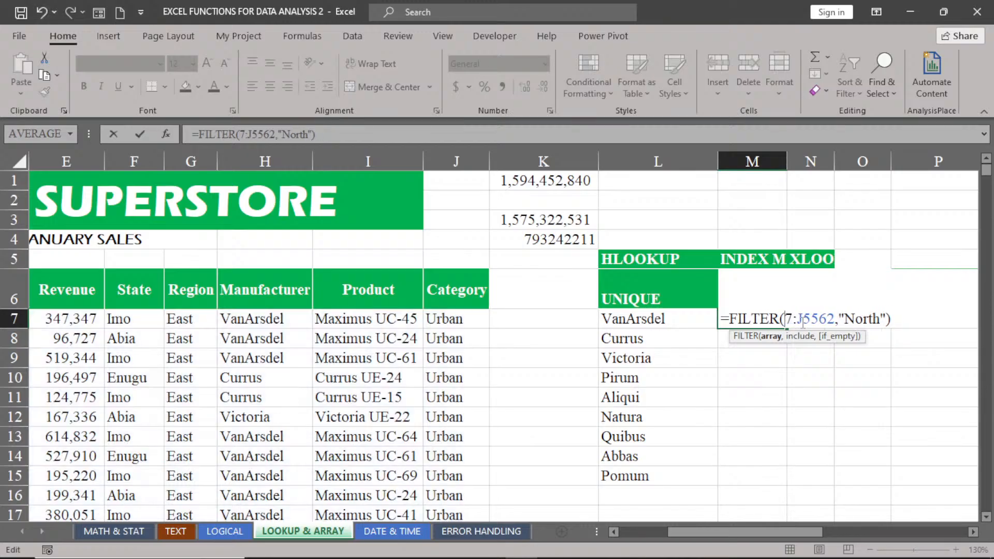
text(a)
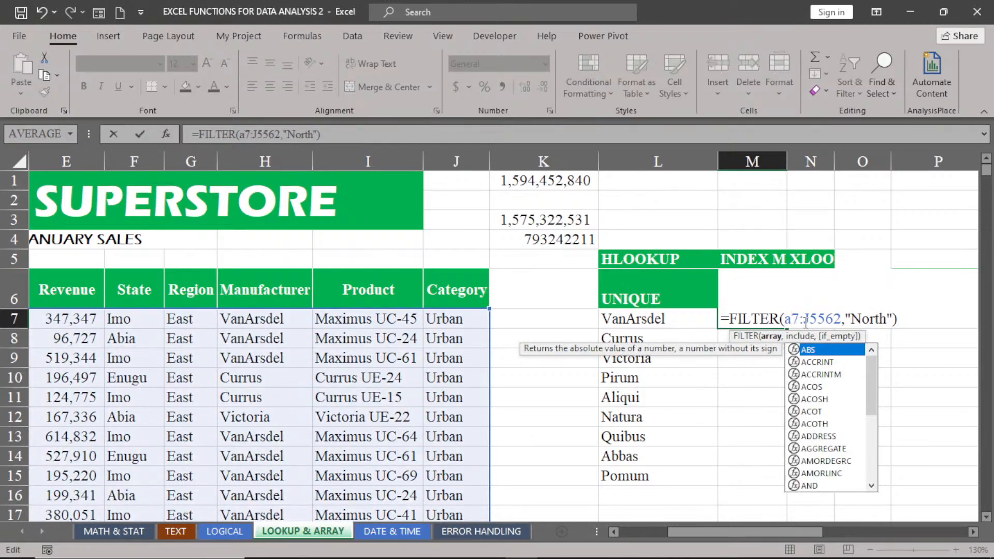
drag(760, 532, 694, 548)
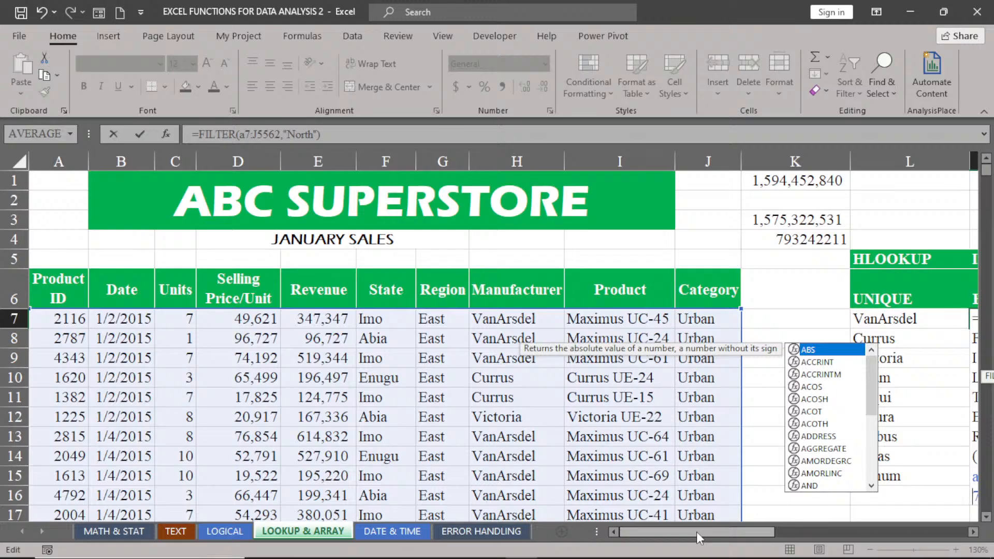
drag(697, 532, 773, 536)
key(Return)
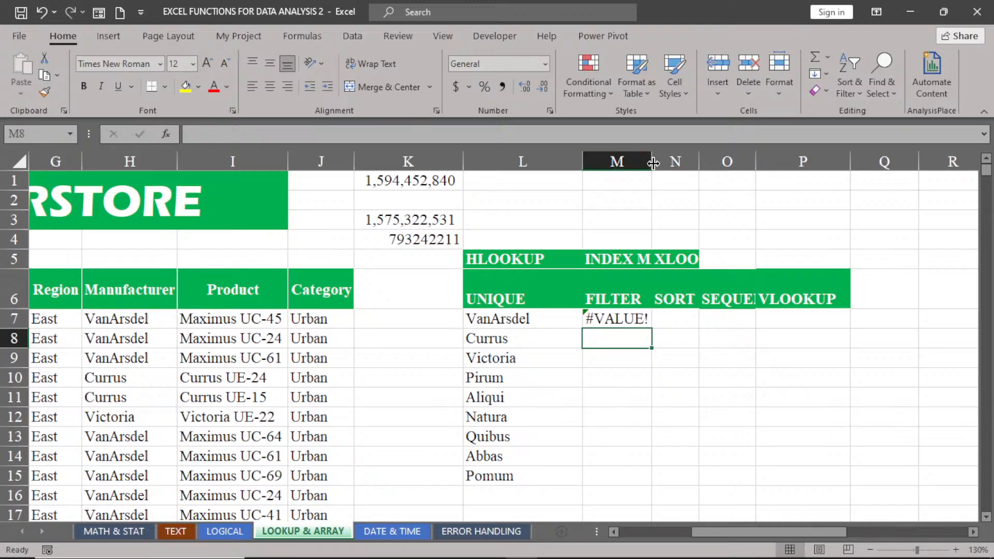
Step: Autofit column M to its contents and open the FILTER formula in M7 for editing
double_click(651, 161)
click(641, 318)
double_click(640, 320)
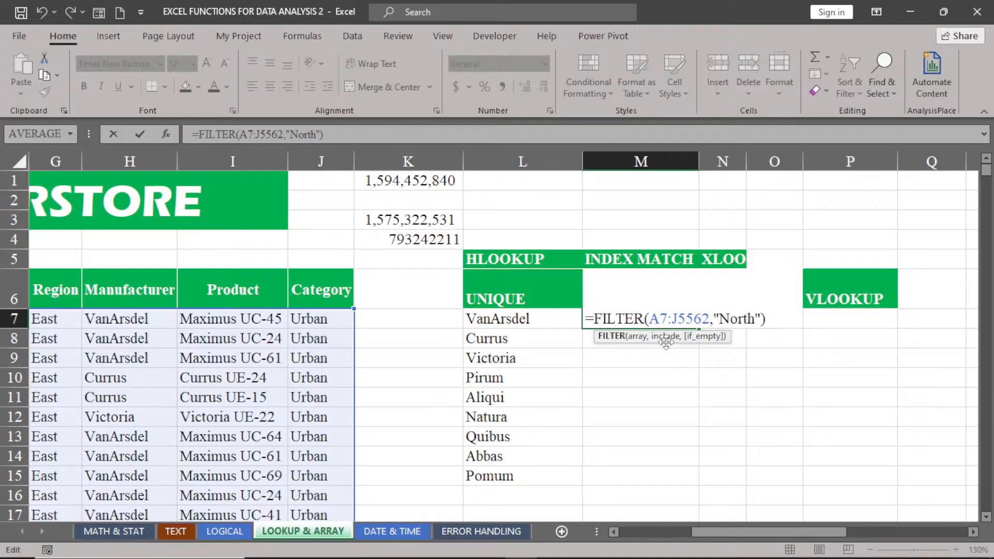
drag(732, 528, 710, 539)
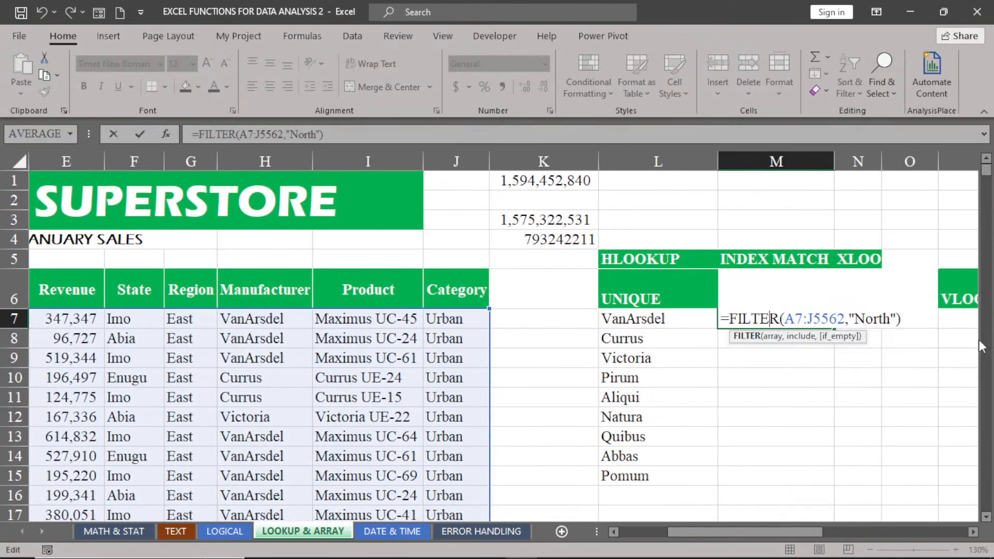
mouse_move(988, 171)
mouse_down()
mouse_move(992, 199)
mouse_move(990, 171)
mouse_up()
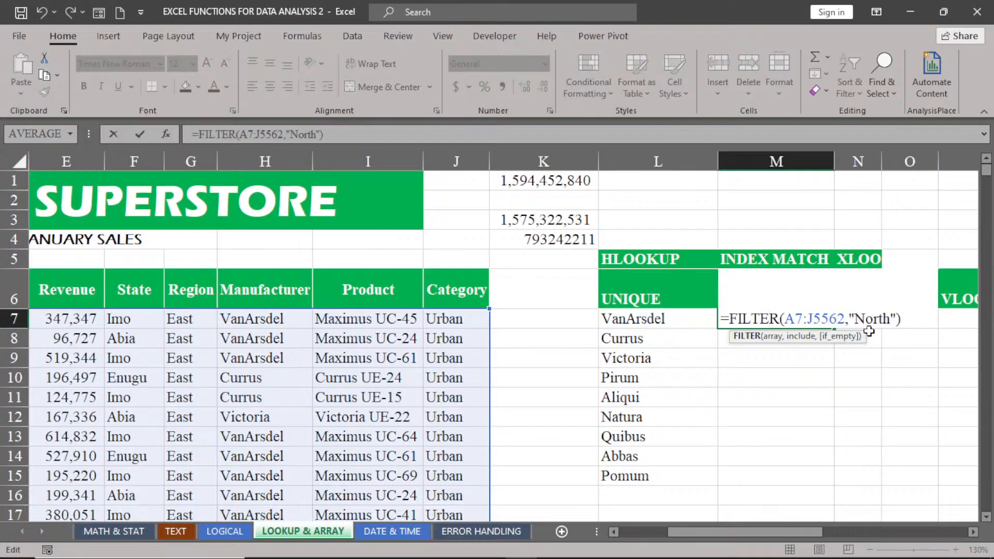
Step: Retype the quotation marks around North in the include argument of the M7 FILTER formula
click(850, 320)
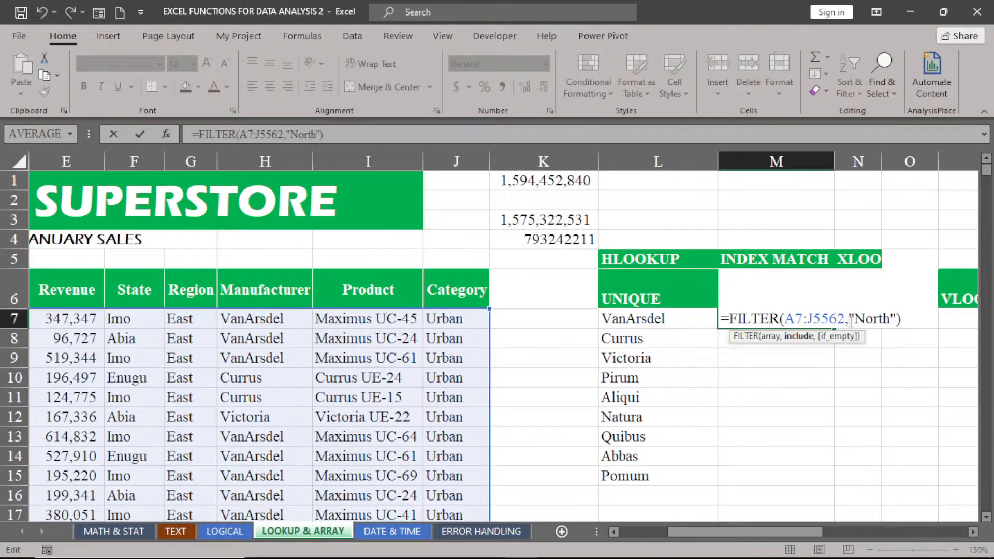
key(Delete)
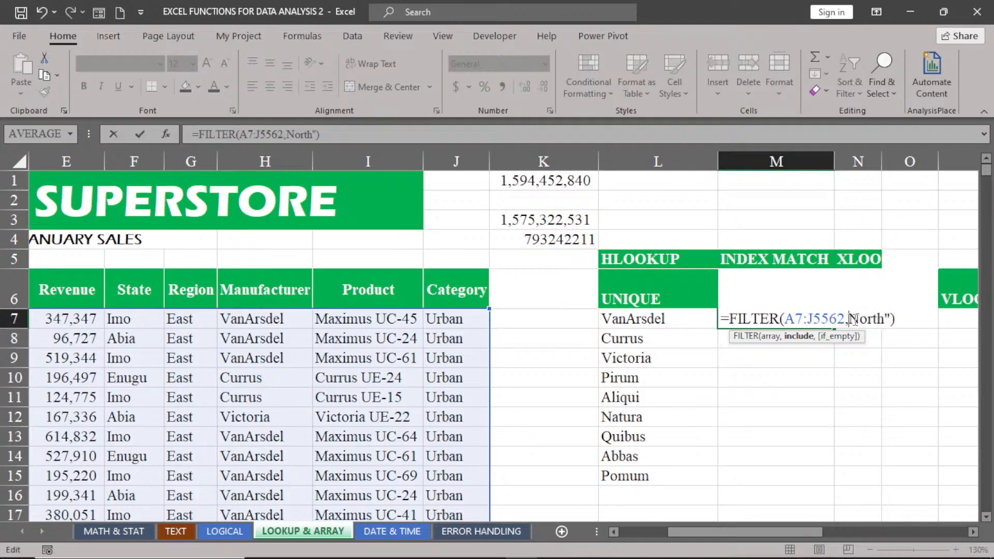
key(Right)
key(Right)
key(Delete)
text(")
key(Right)
key(Right)
key(Right)
key(Right)
key(Right)
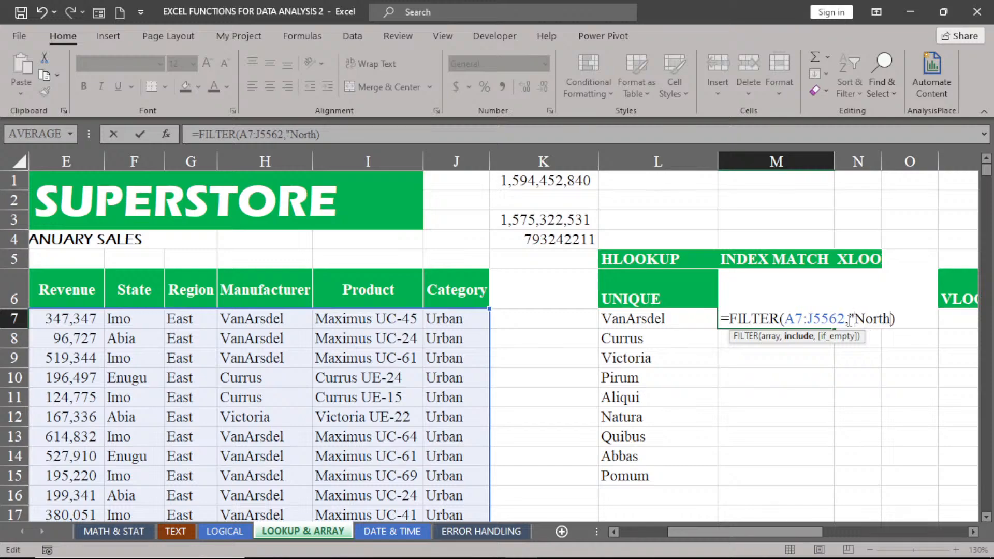
text(")
Step: Complete the M7 FILTER formula's include argument as G7:G5562="North", using the Region column, and enter it
click(180, 316)
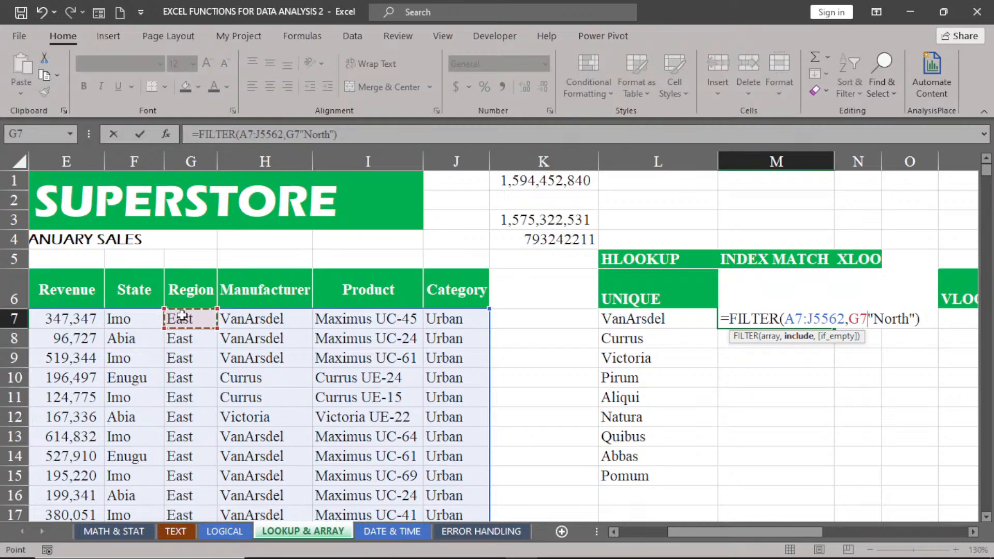
key(ctrl+shift+Down)
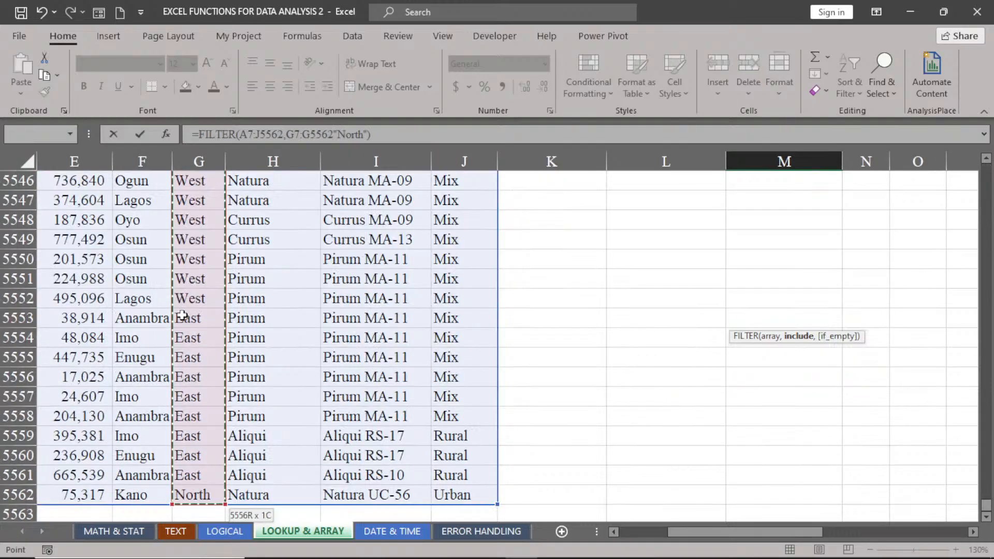
key(ctrl+BackSpace)
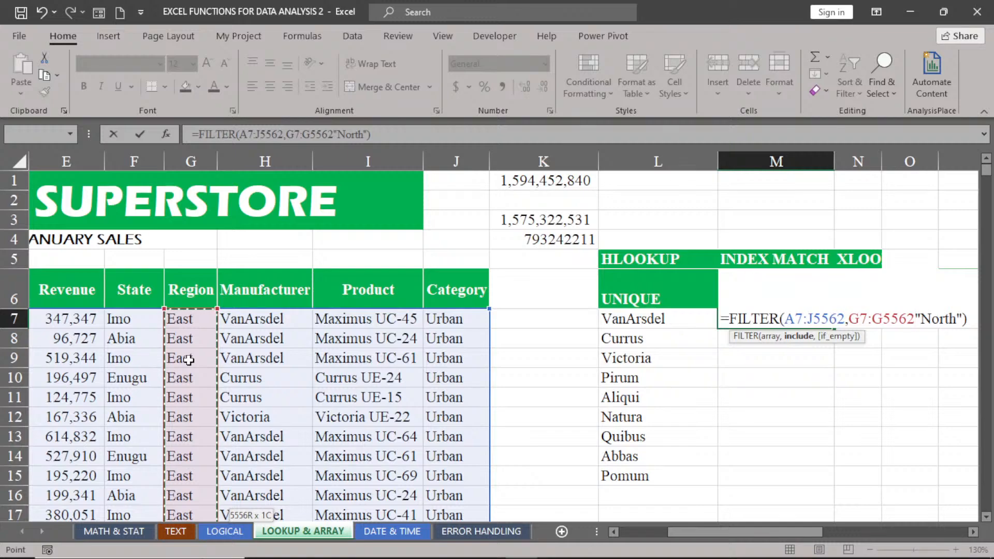
text(=)
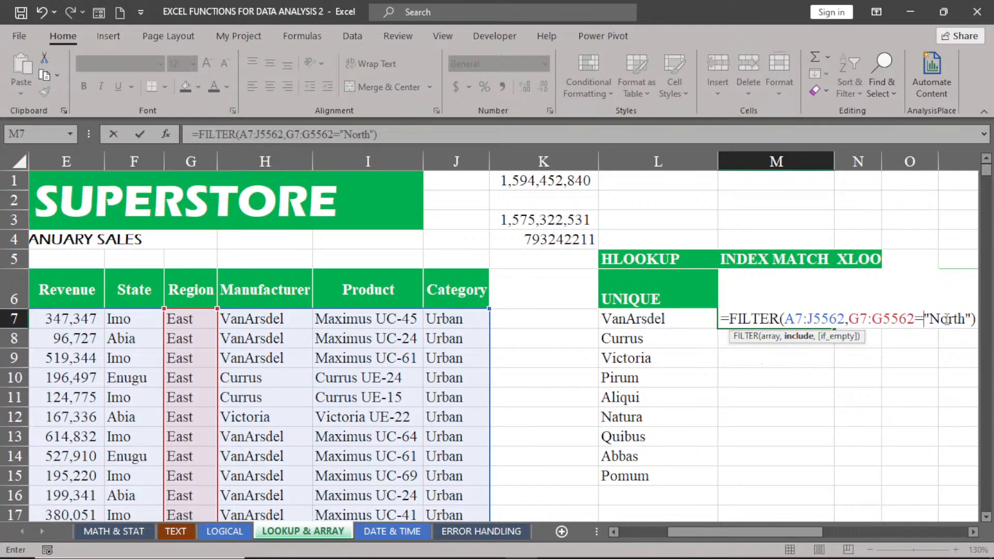
click(972, 532)
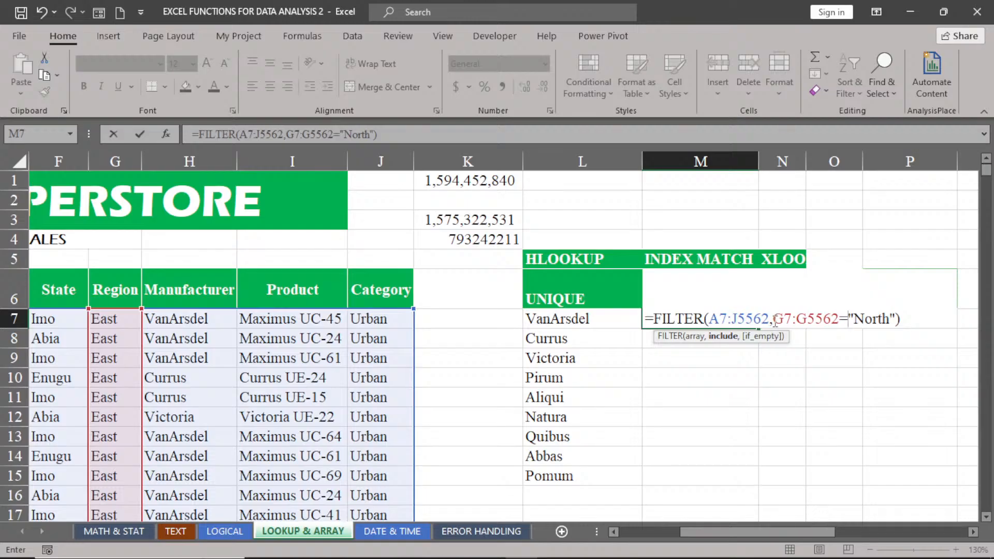
key(ctrl+Return)
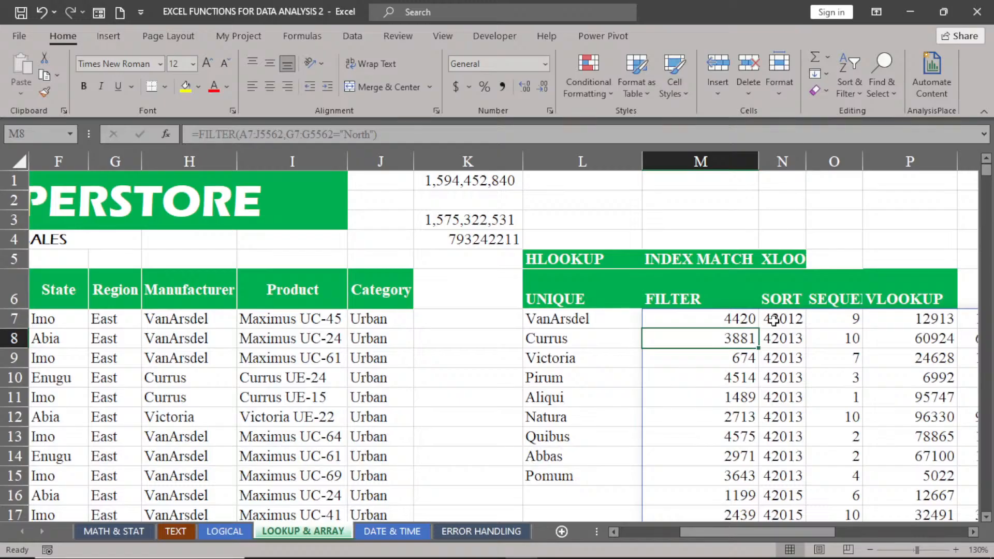
Step: Change the array in the M7 FILTER formula to E7:J5562 so it returns only Revenue through Category, and enter it
click(972, 532)
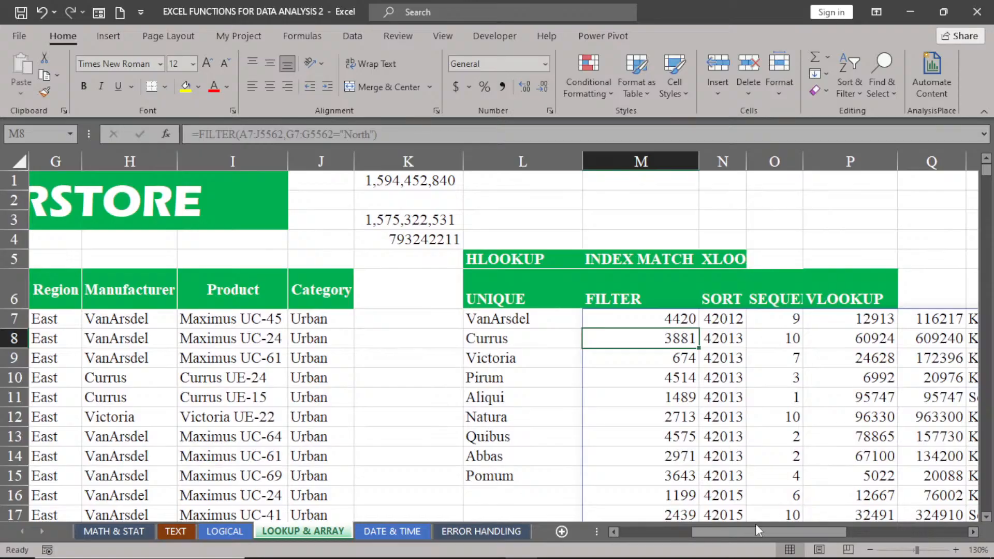
drag(778, 535, 750, 533)
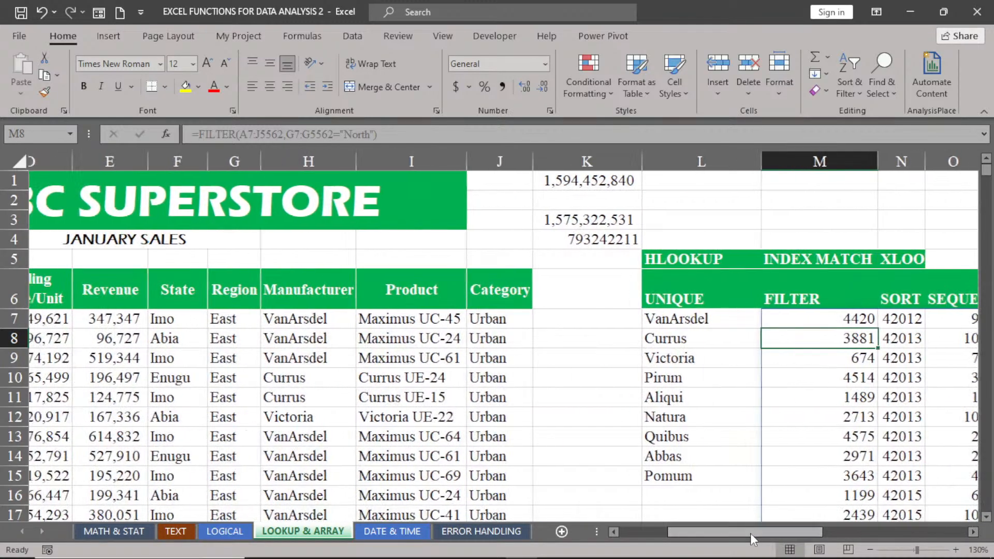
double_click(750, 317)
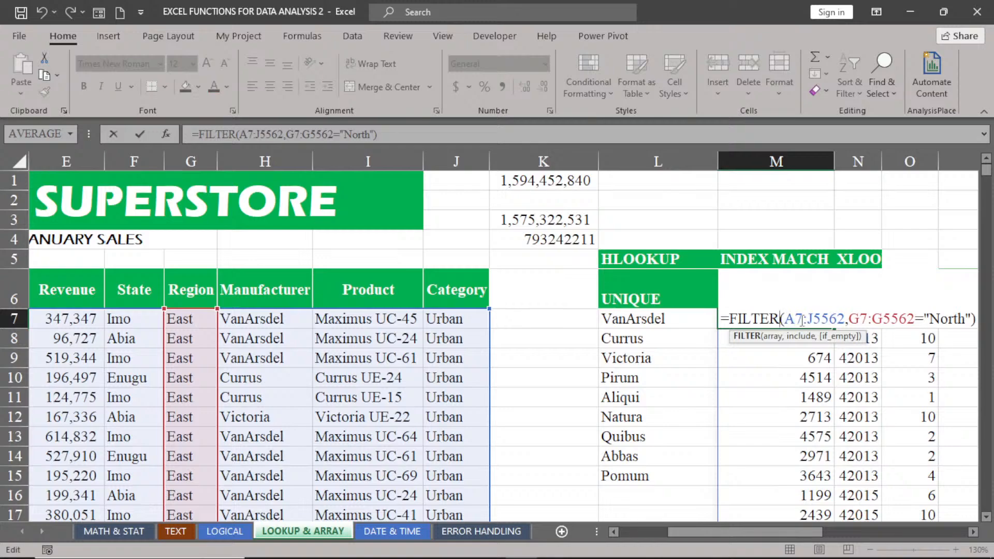
click(796, 318)
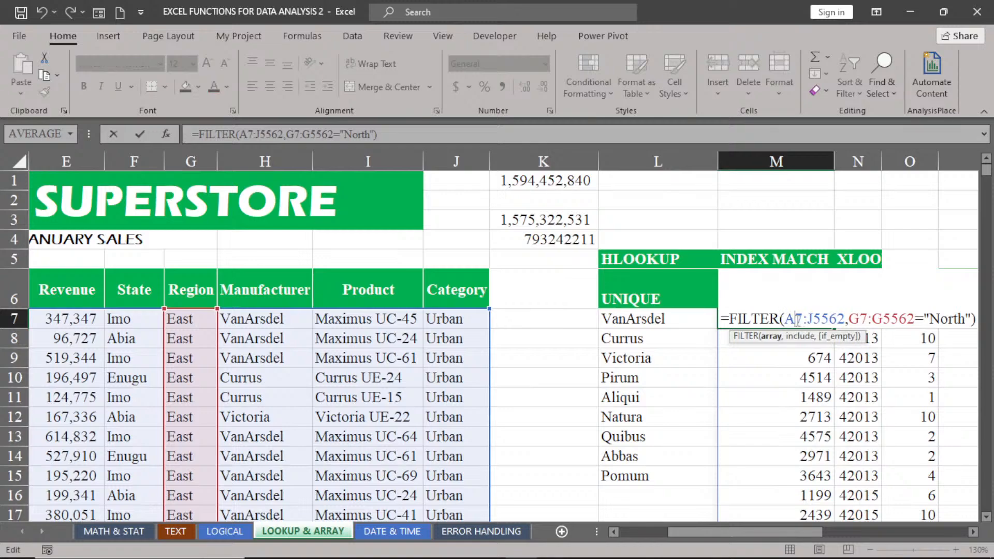
key(BackSpace)
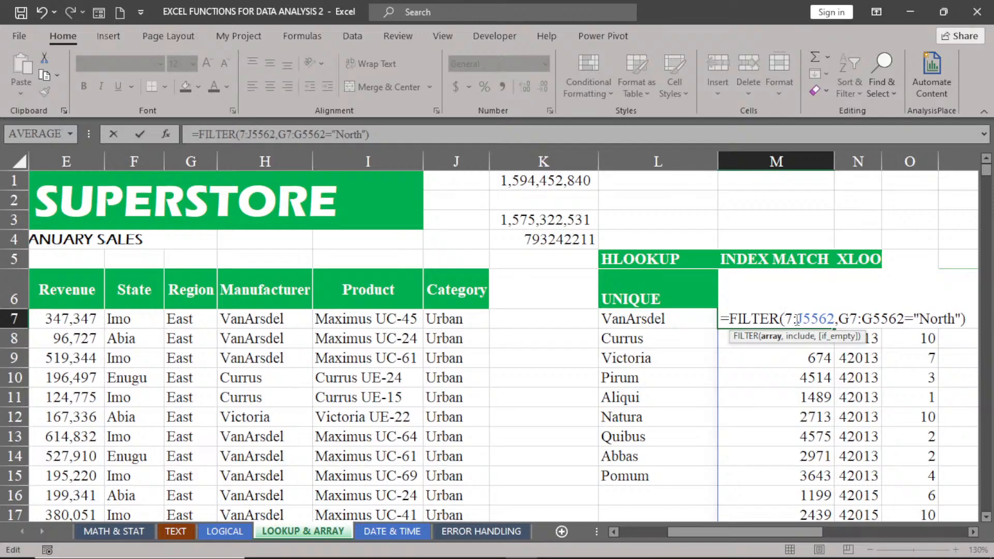
text(E)
key(BackSpace)
text(E)
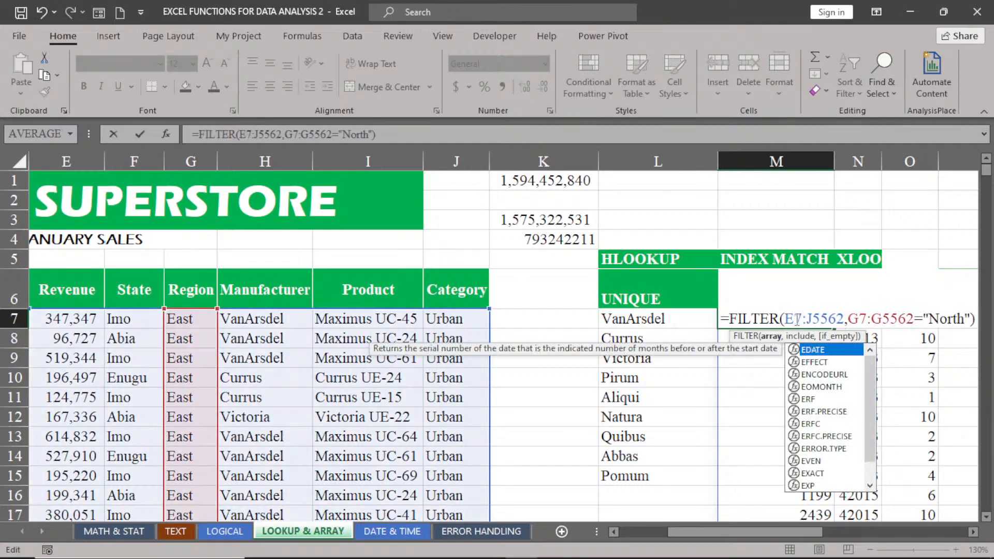
key(Return)
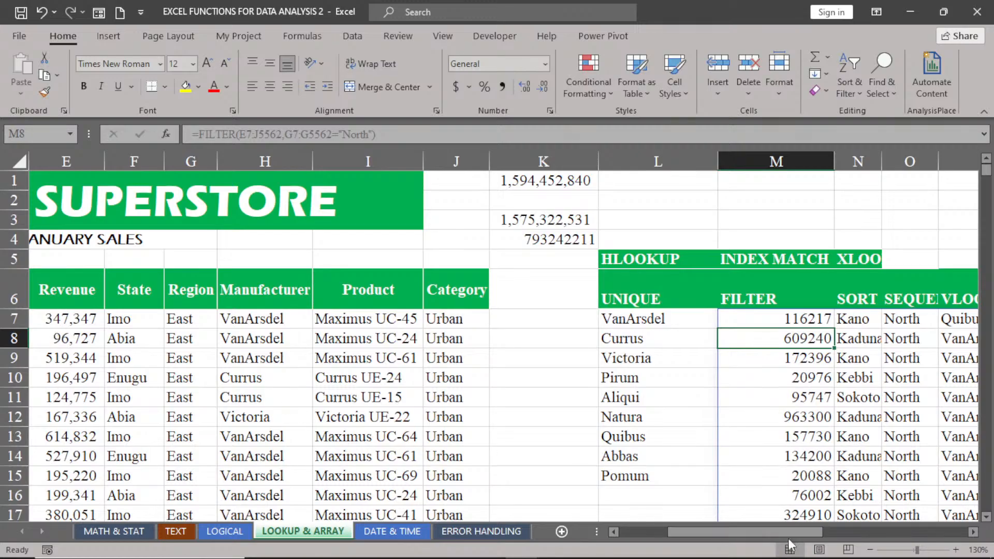
Step: Enter a SUM formula in M2 that totals the filtered revenue in M7:M2780
drag(775, 531, 813, 530)
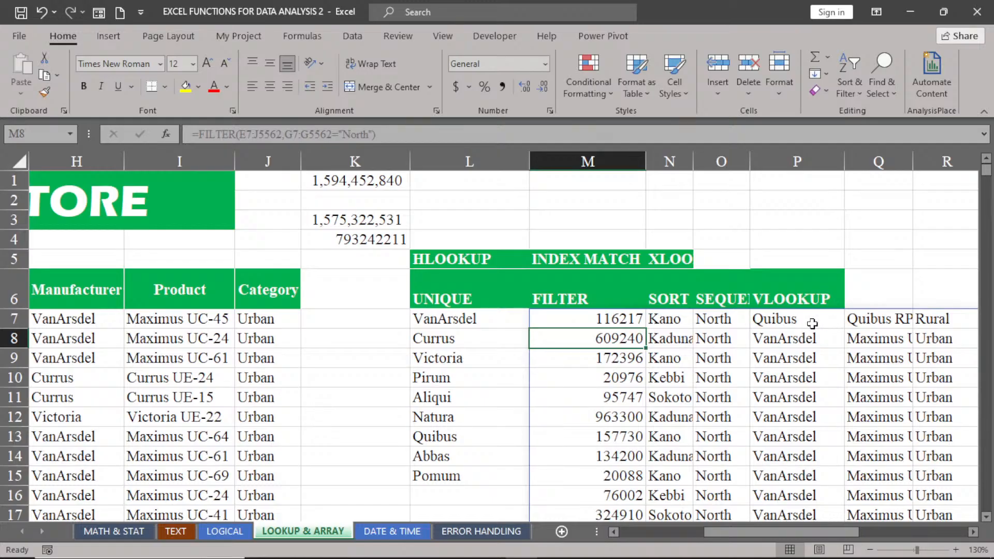
drag(777, 528, 718, 536)
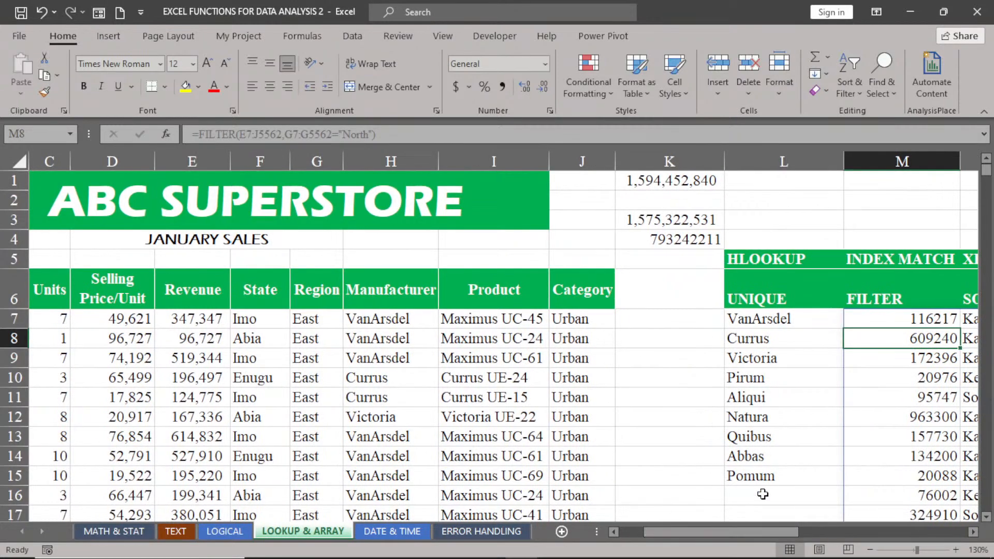
drag(748, 533, 717, 533)
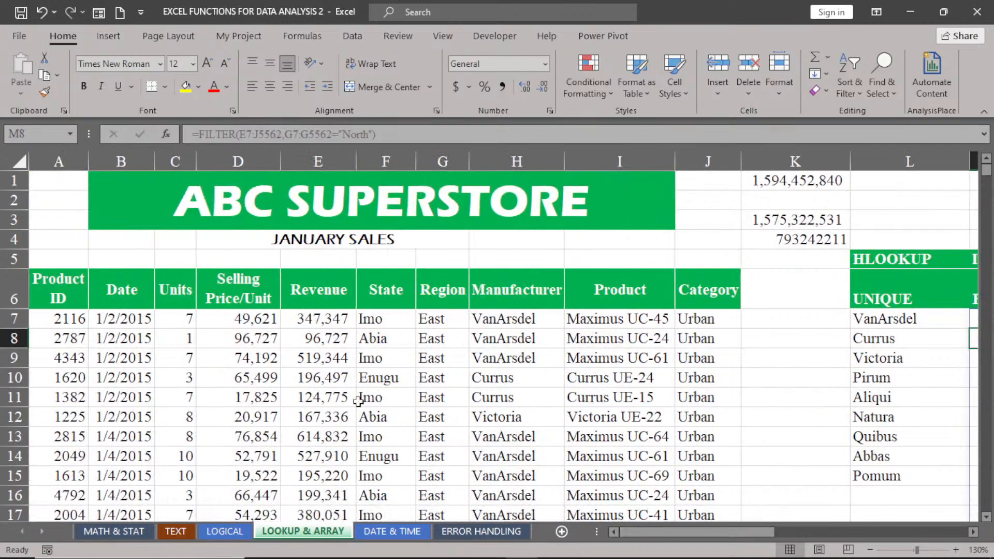
drag(729, 536, 809, 530)
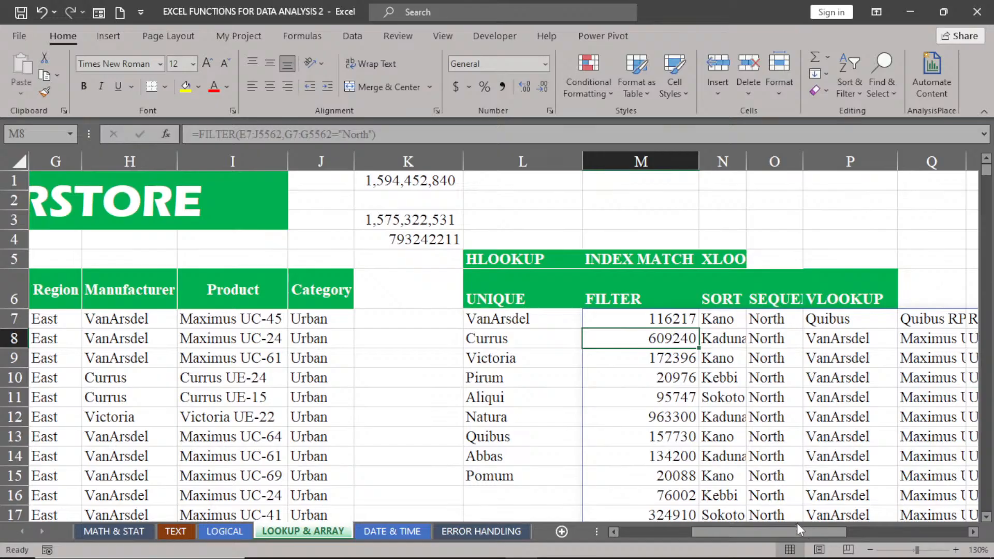
click(656, 203)
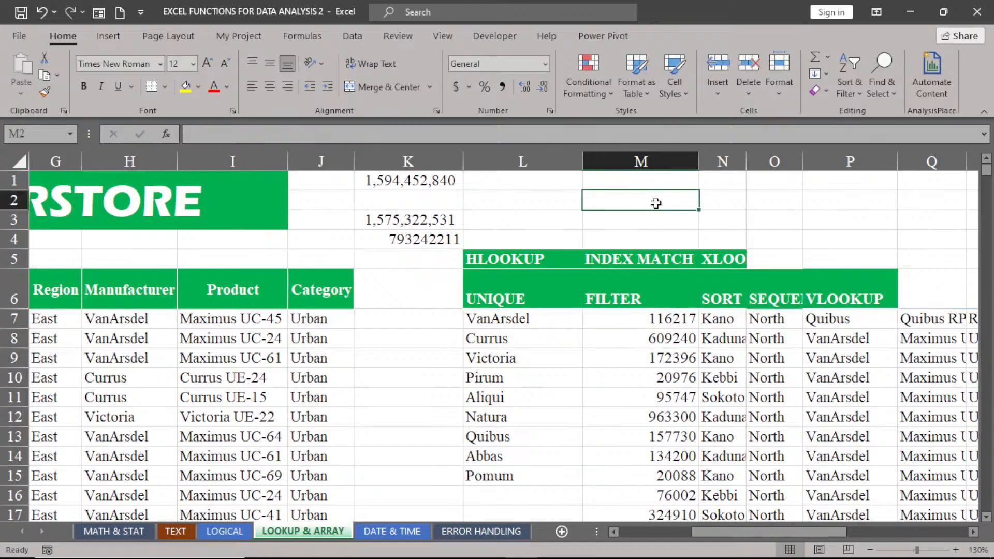
text(=SUM)
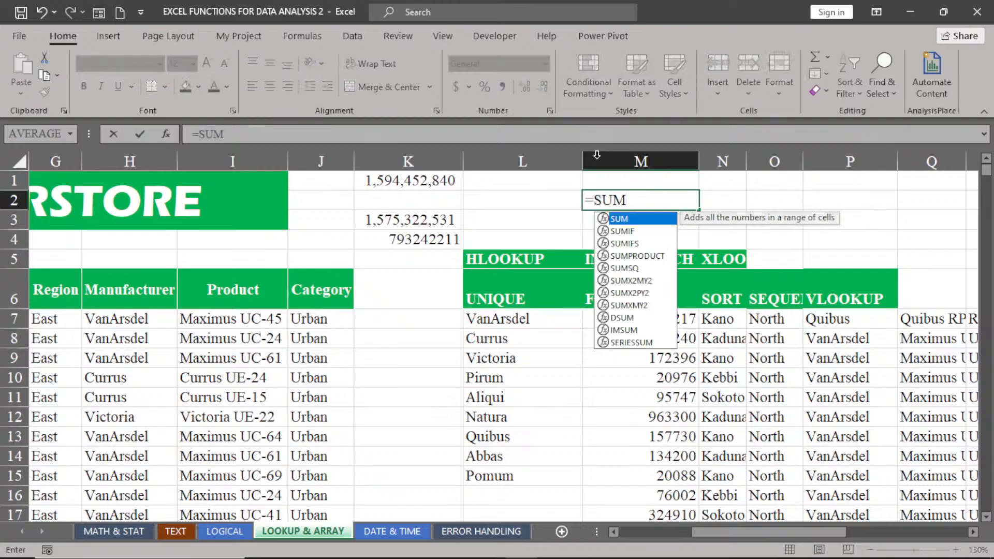
double_click(623, 219)
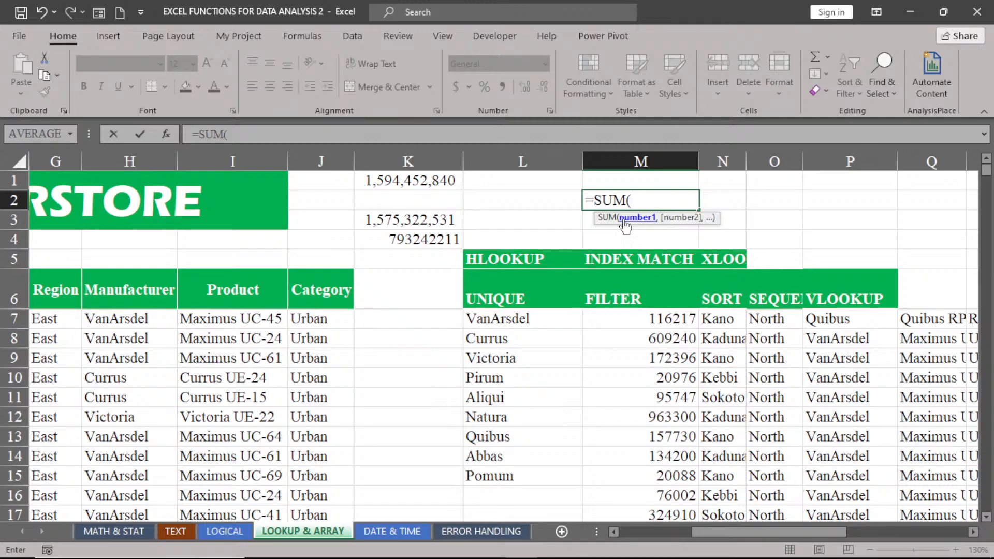
click(660, 316)
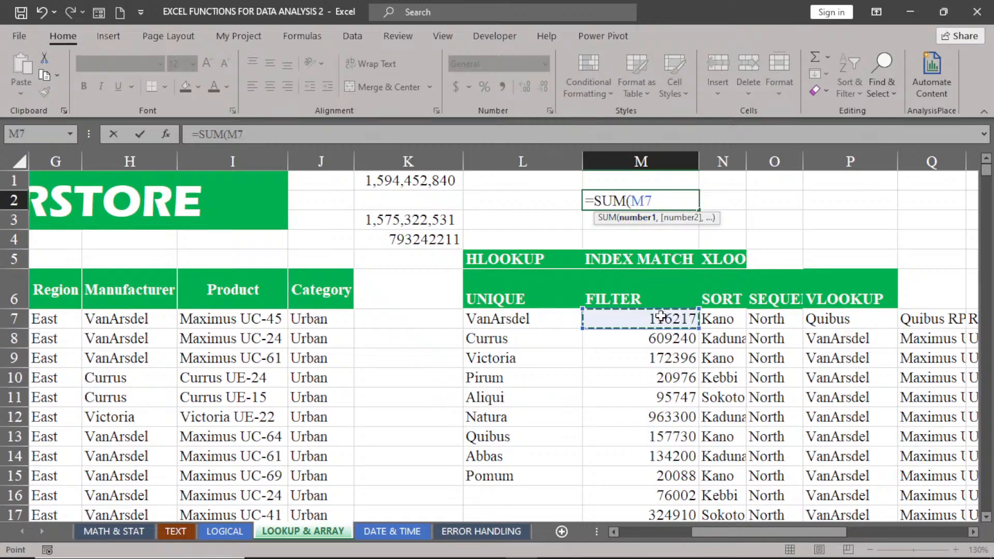
key(ctrl+shift+Down)
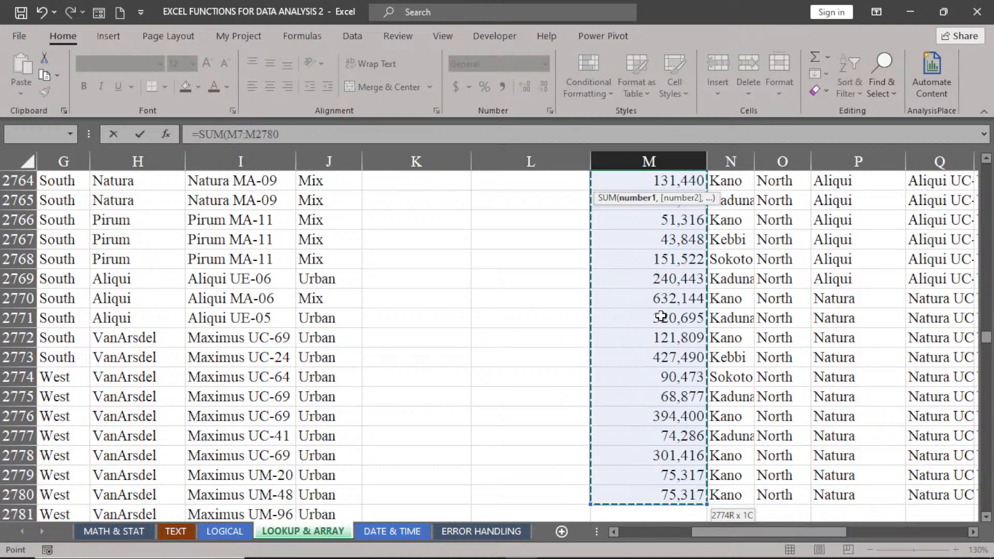
key(ctrl+BackSpace)
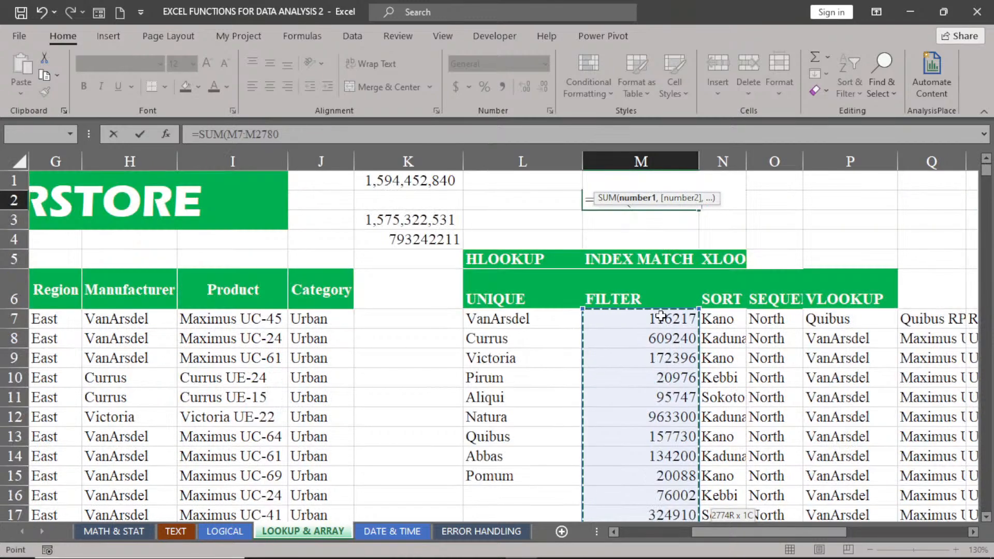
key(Return)
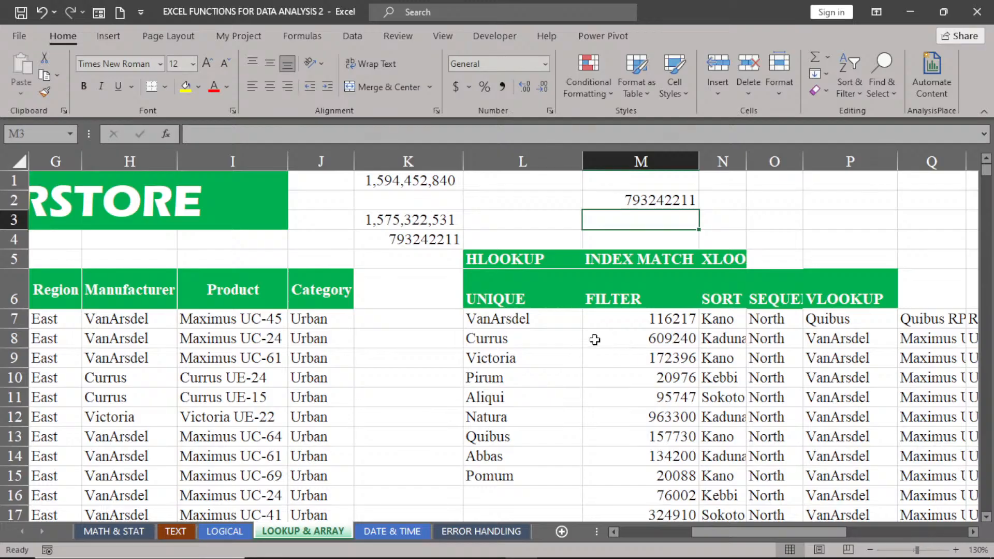
Step: Clear the FILTER formula in M7 and start a new one there with E7:J5562, Revenue through Category, as the array
click(613, 319)
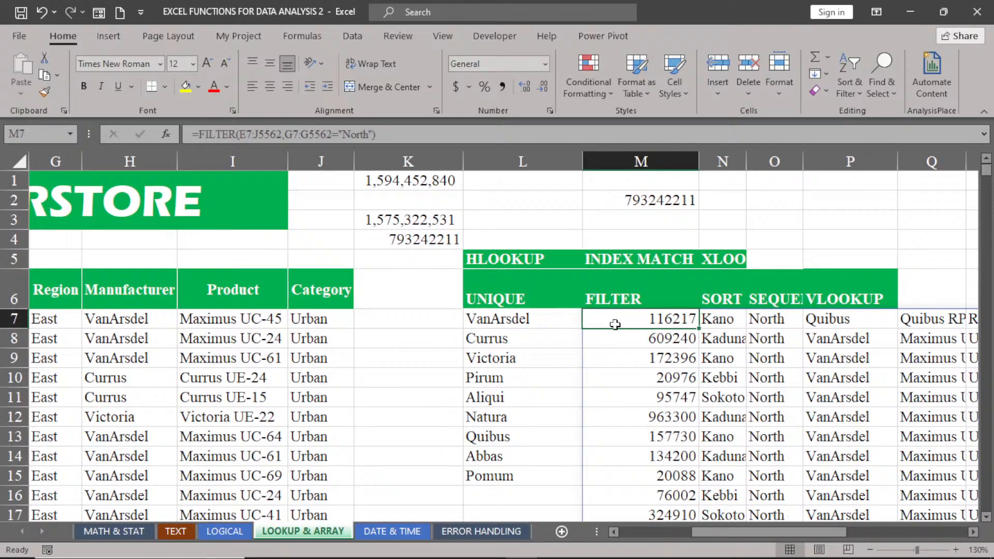
drag(709, 531, 686, 537)
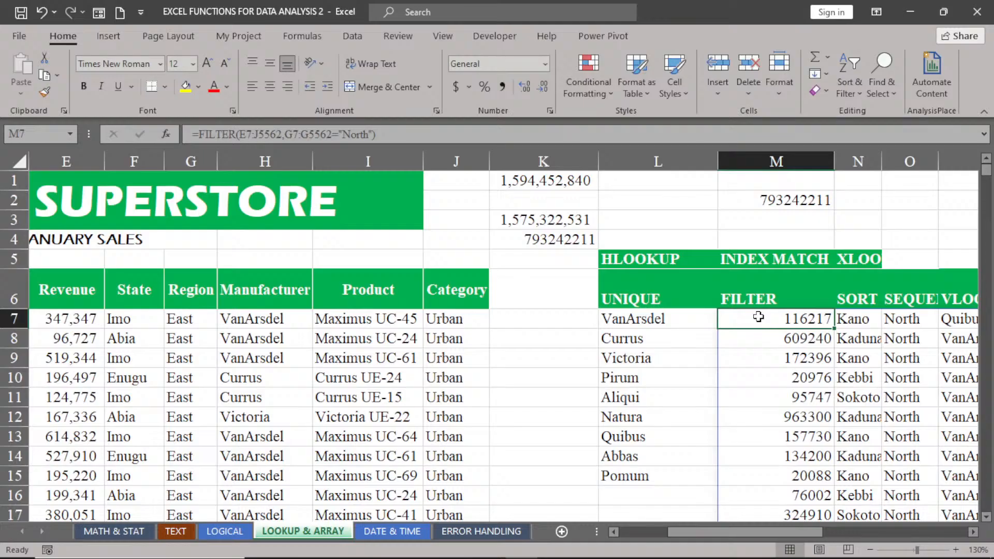
key(Delete)
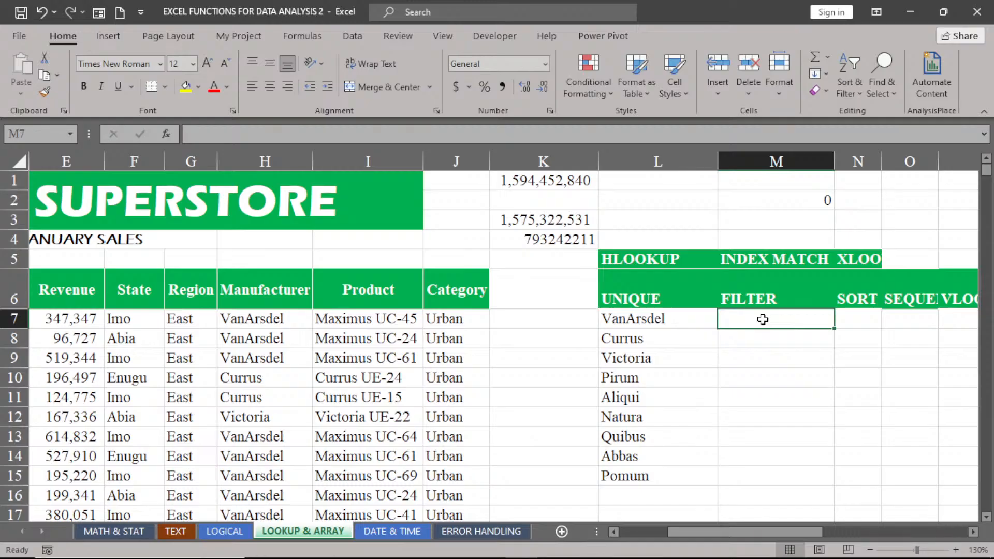
text(=FIL)
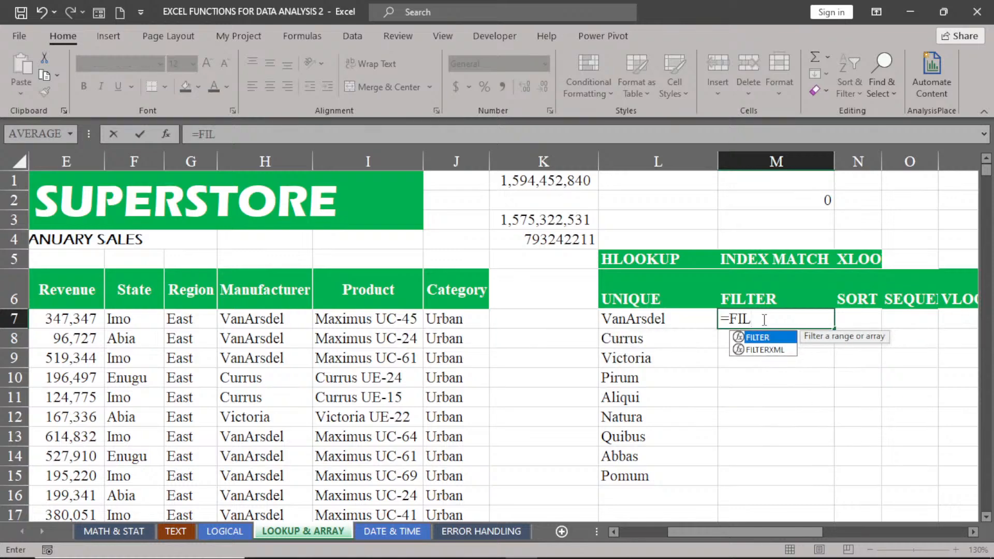
double_click(756, 337)
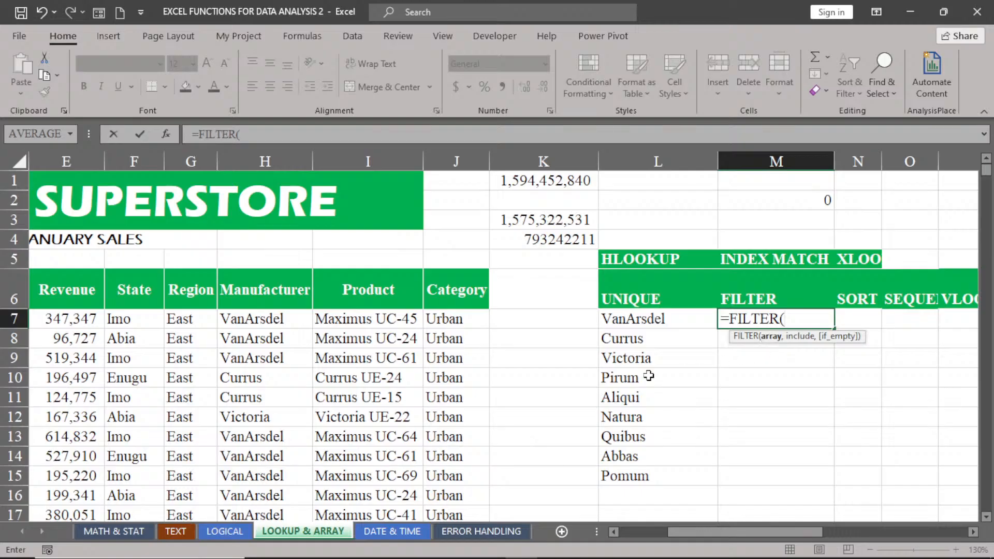
click(48, 319)
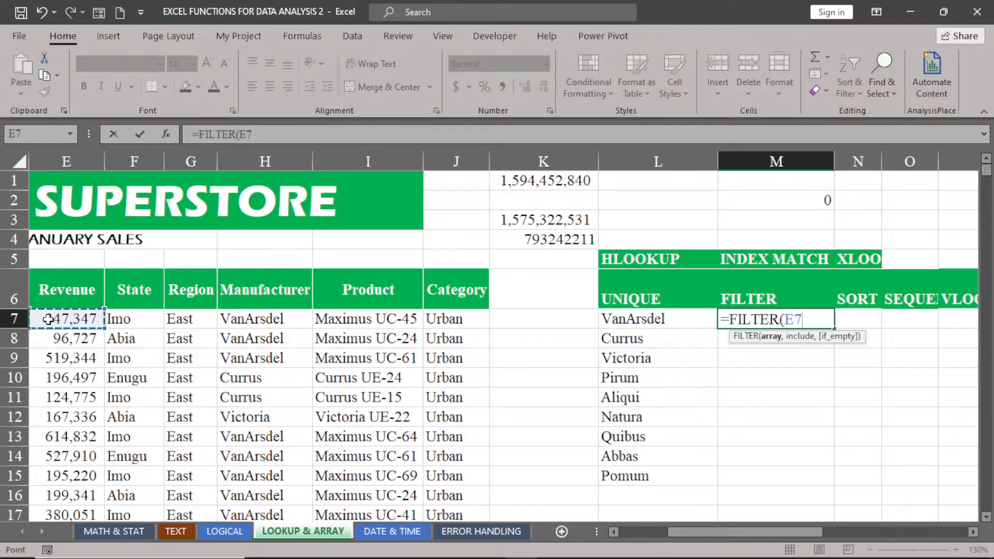
key(ctrl+shift+Right)
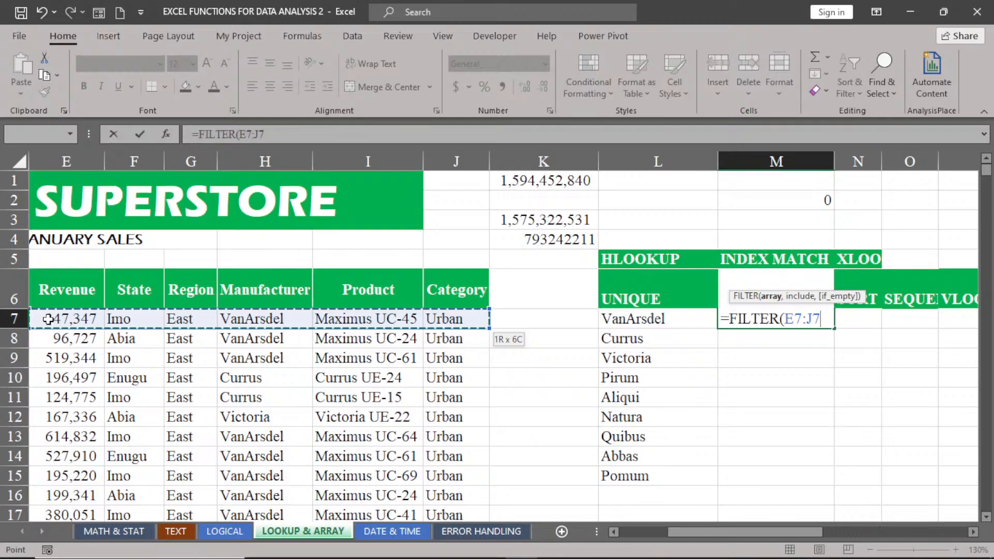
key(ctrl+shift+Down)
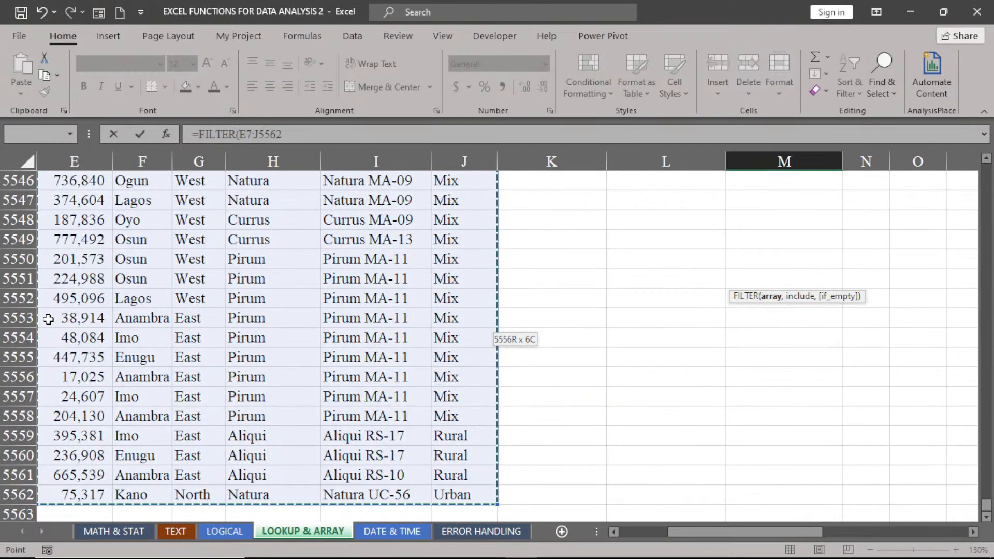
key(ctrl+BackSpace)
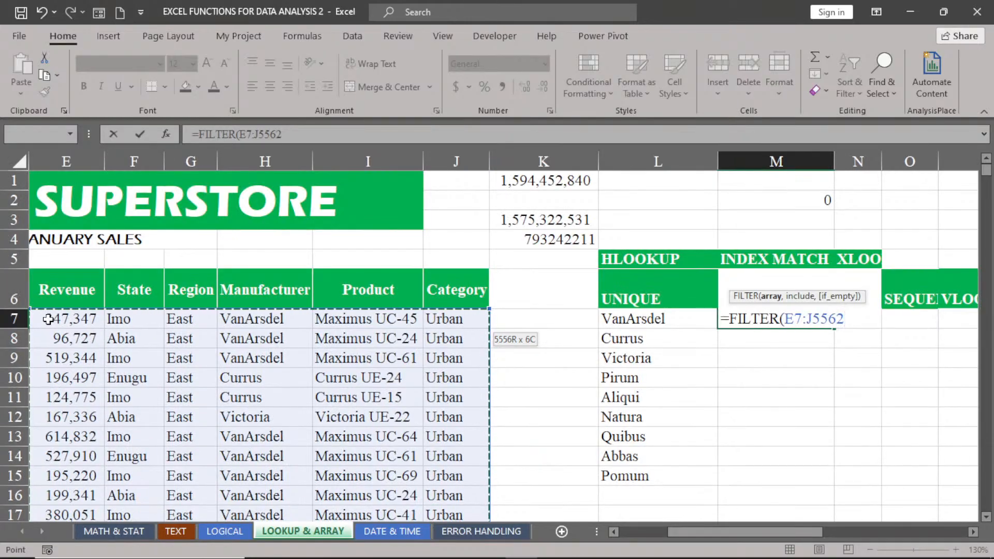
text(,)
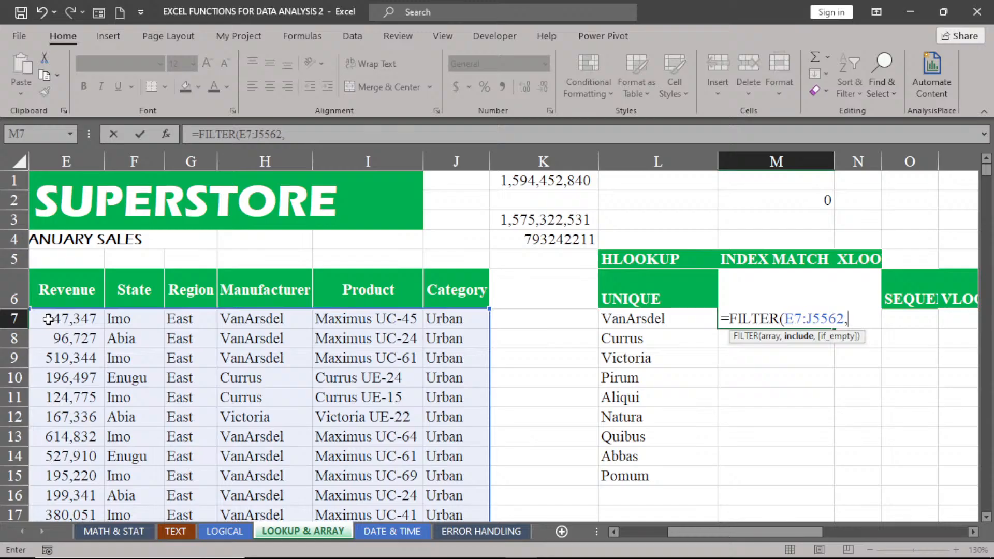
Step: Complete the new M7 FILTER formula with the Region condition G7:G5562="North" and enter it
click(178, 321)
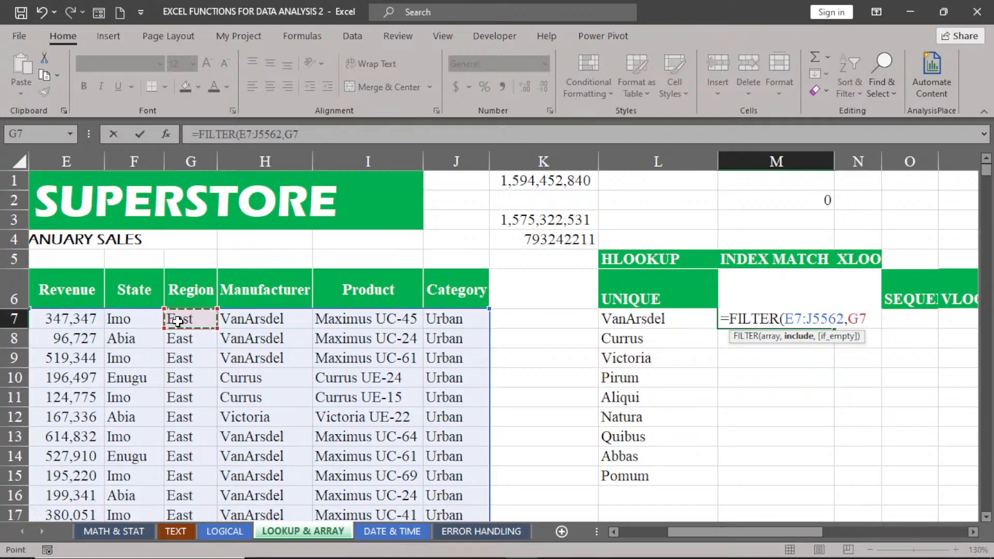
key(ctrl+shift+Down)
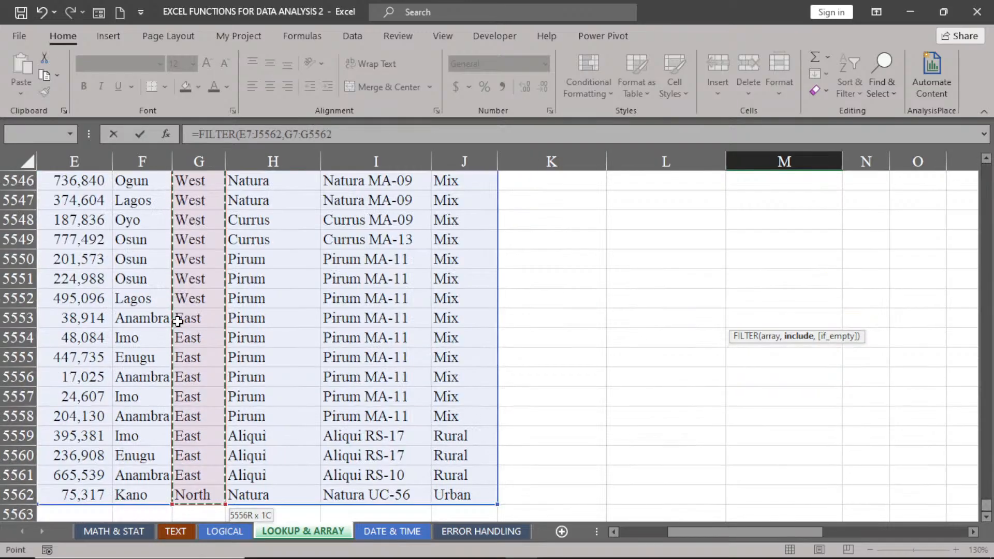
key(ctrl+BackSpace)
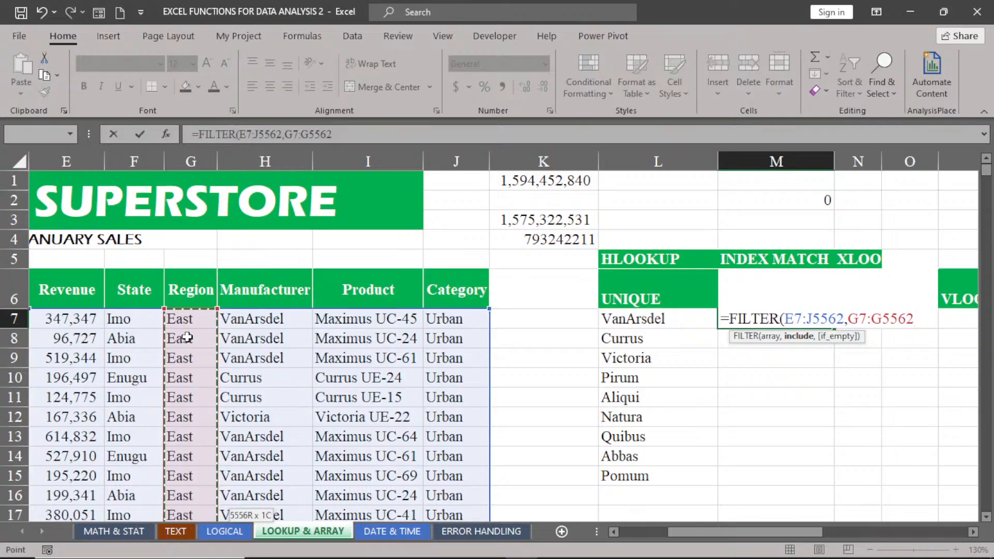
text(=)
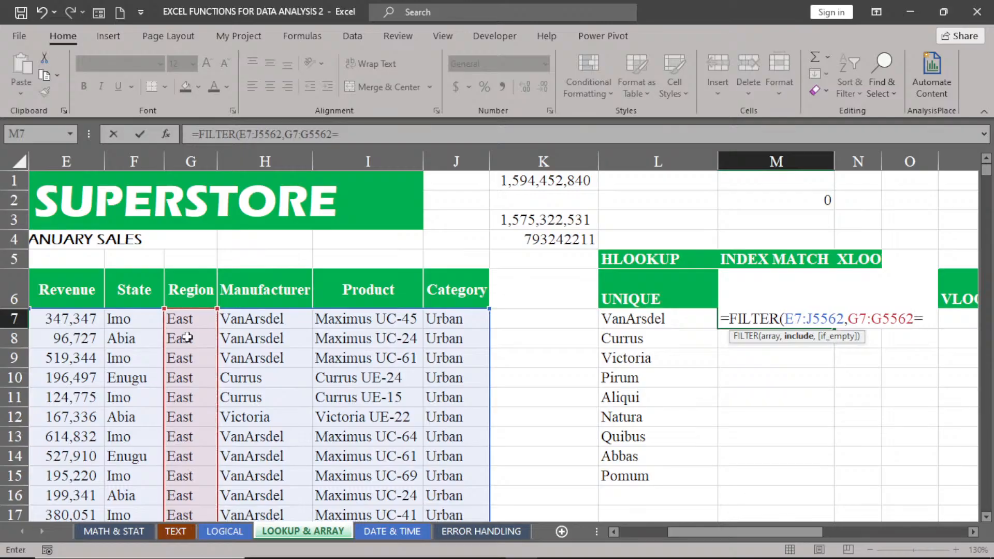
text("n)
key(BackSpace)
text(Nor)
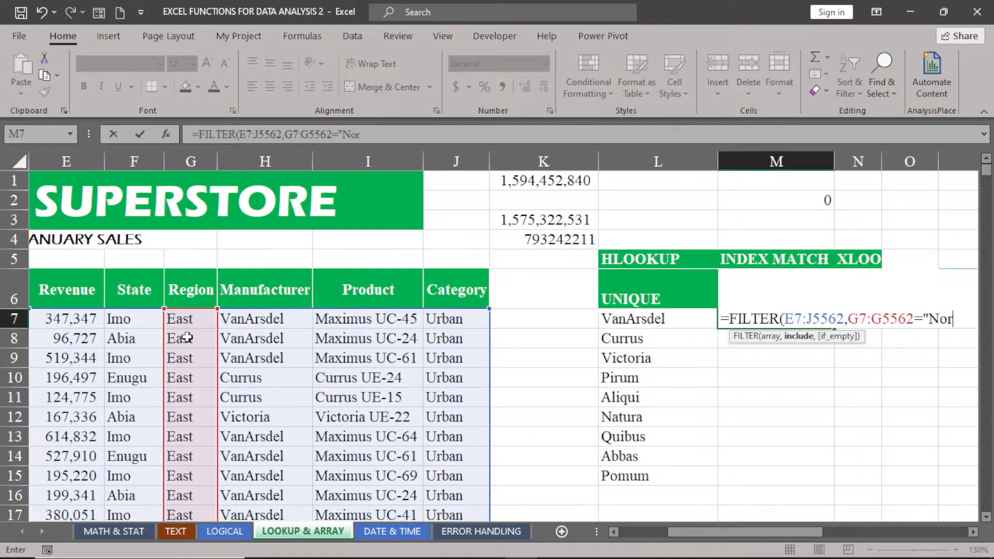
text(th")
click(972, 532)
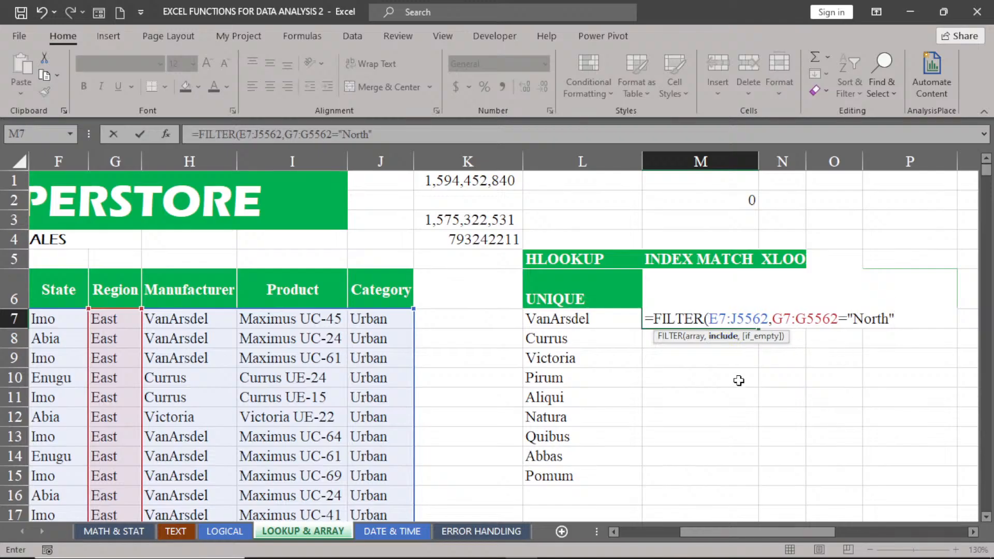
text())
key(Return)
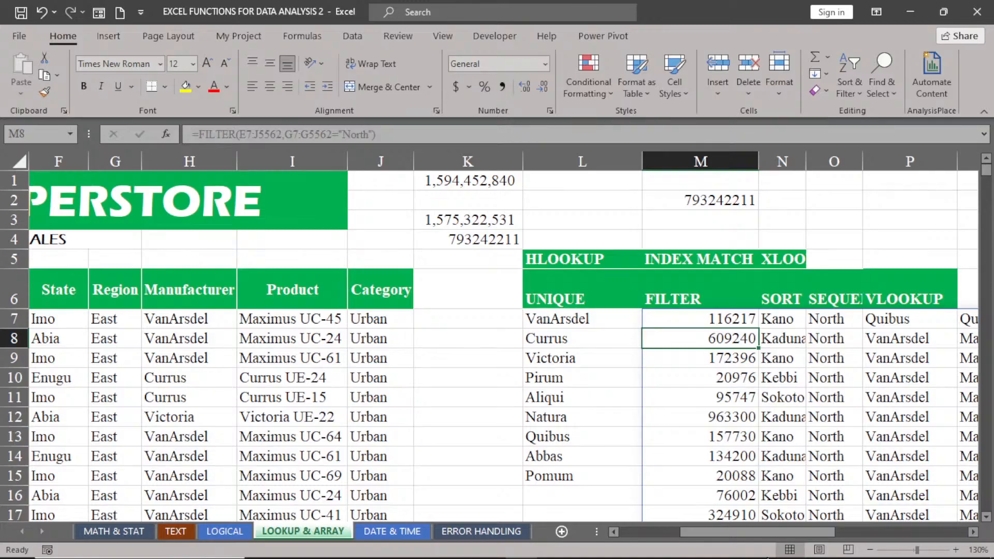
Step: Delete the SUM formula from M2
drag(808, 532, 820, 547)
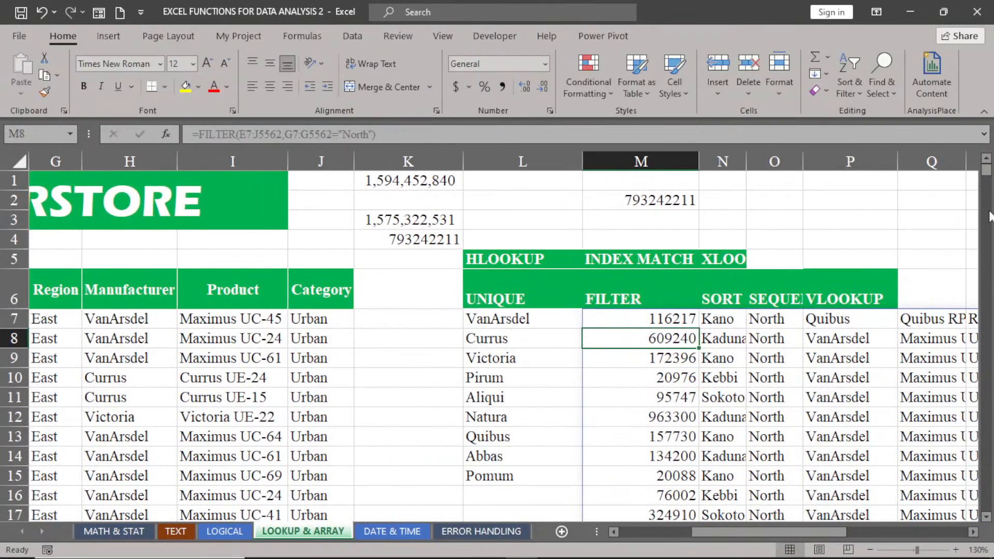
mouse_move(986, 172)
mouse_down()
mouse_move(987, 446)
mouse_move(986, 169)
mouse_up()
click(659, 200)
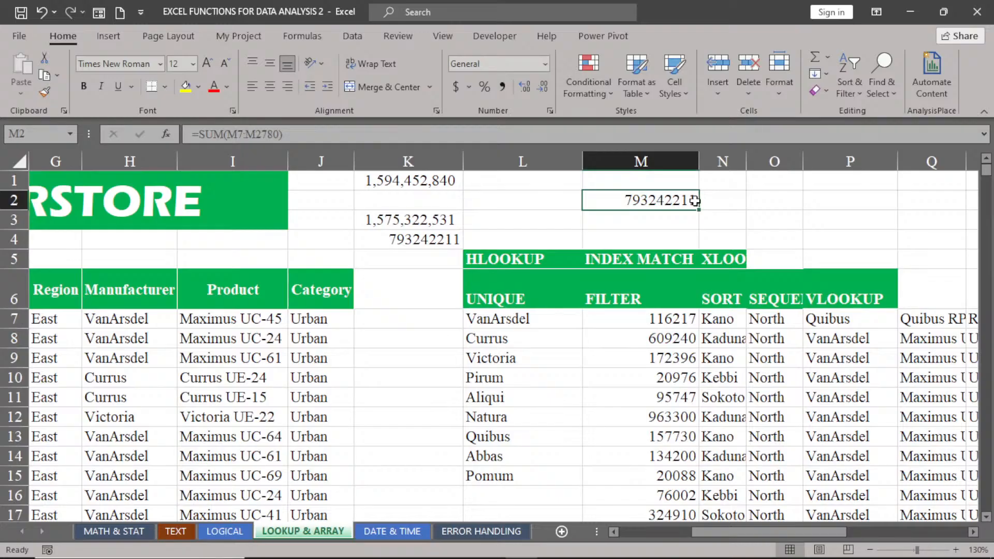
key(BackSpace)
click(725, 213)
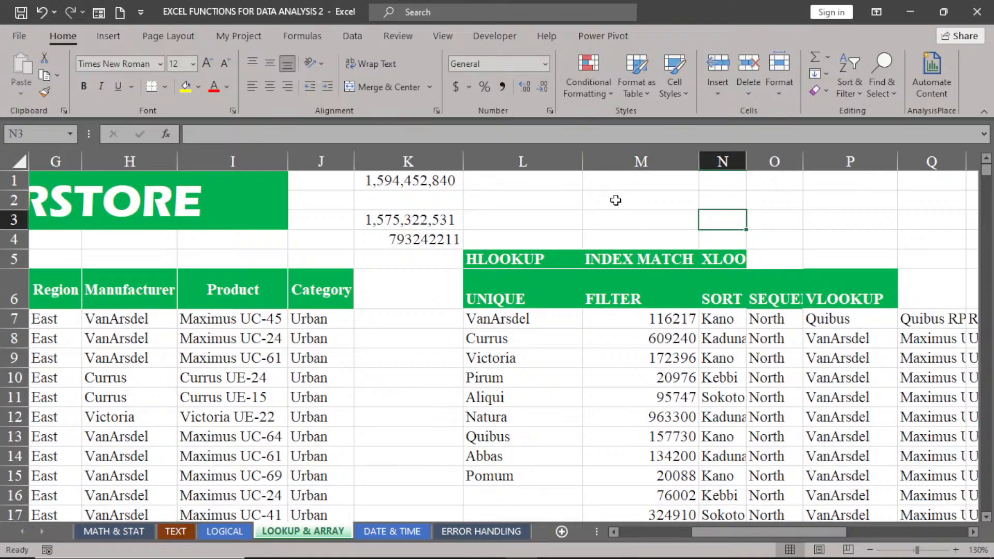
Step: Enter a SUM formula in M3 that totals the filtered revenue in M7:M2780
click(615, 222)
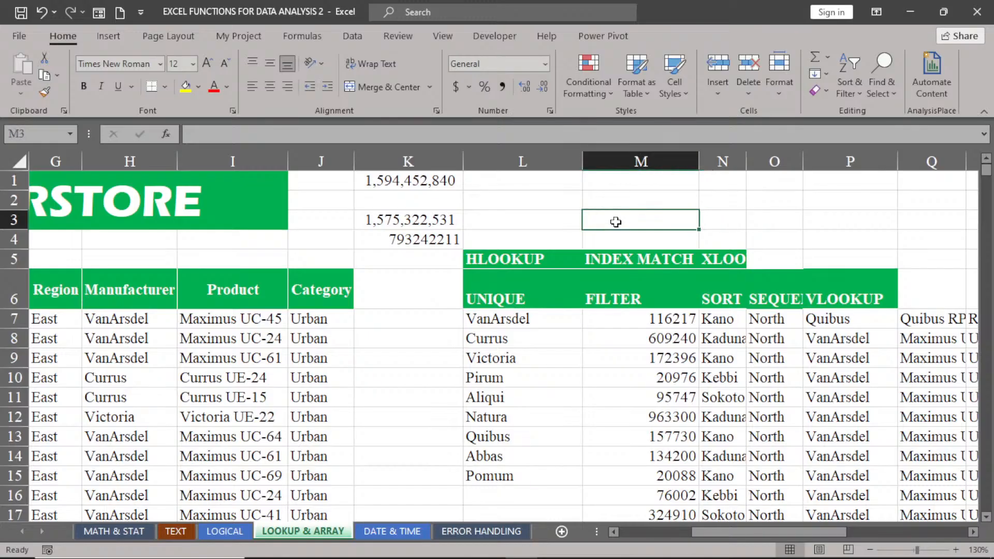
text(=)
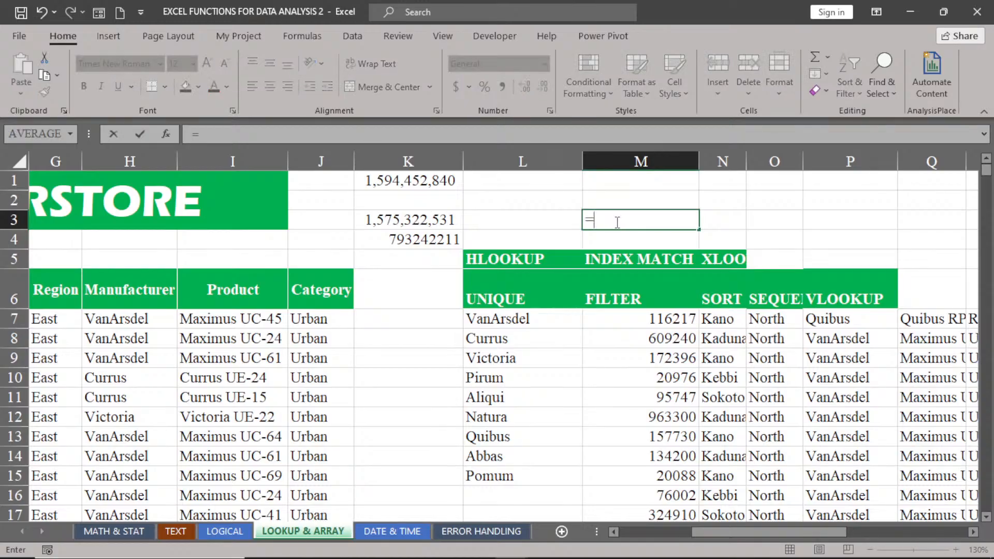
text(sub)
key(BackSpace)
text(m)
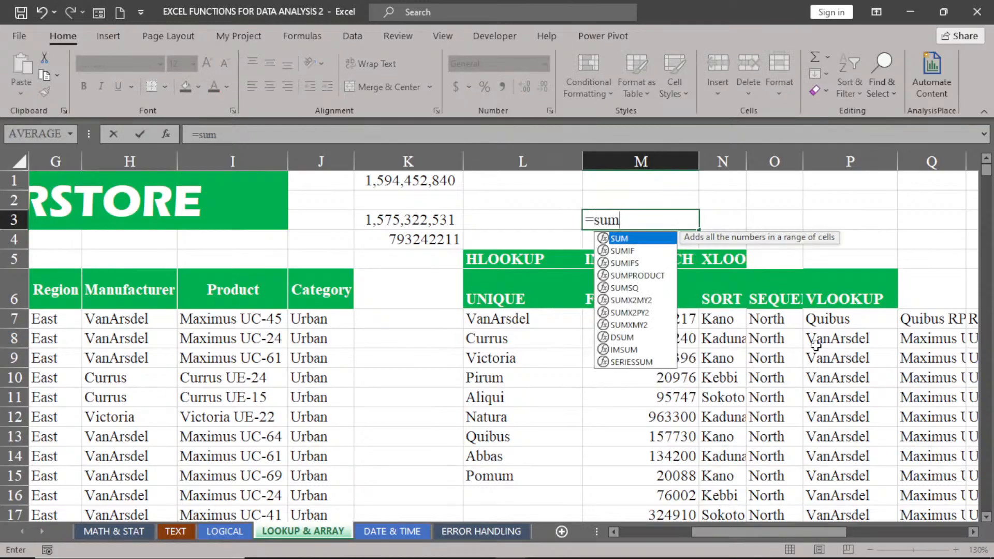
double_click(619, 238)
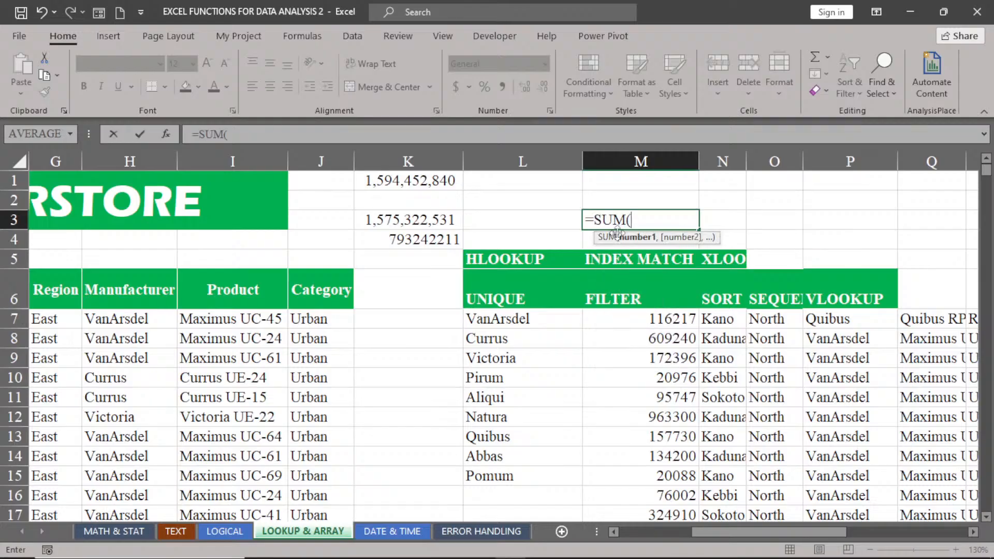
click(670, 315)
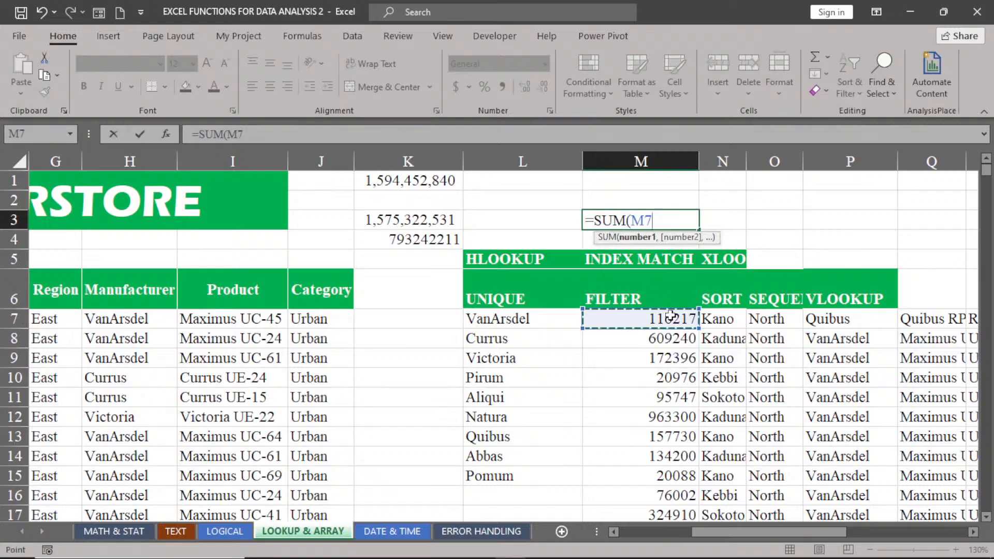
key(ctrl+shift+Down)
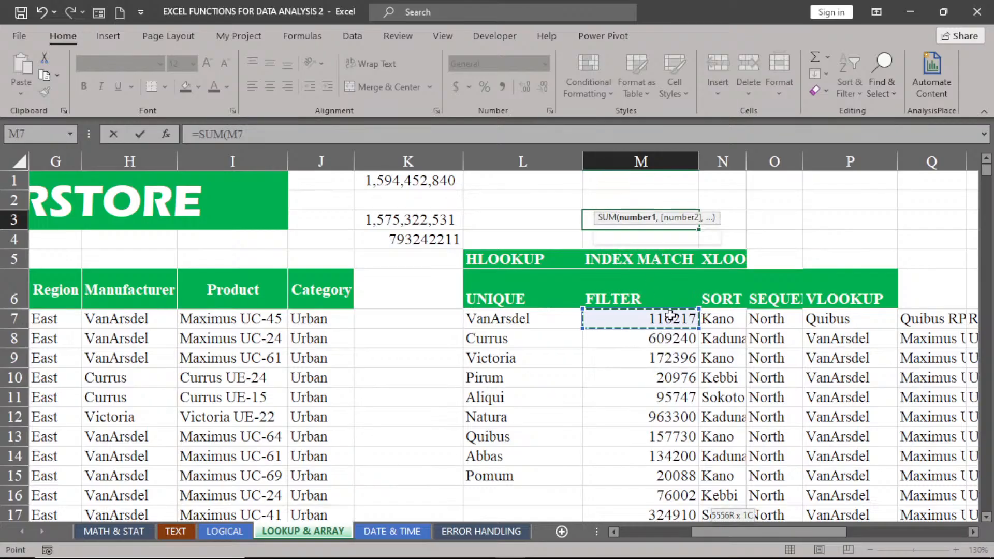
key(ctrl+BackSpace)
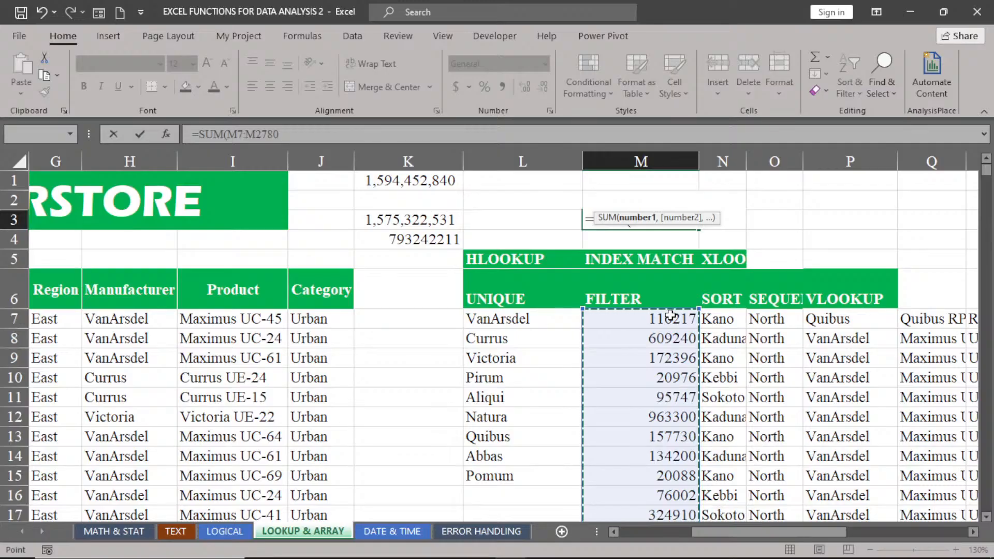
key(Return)
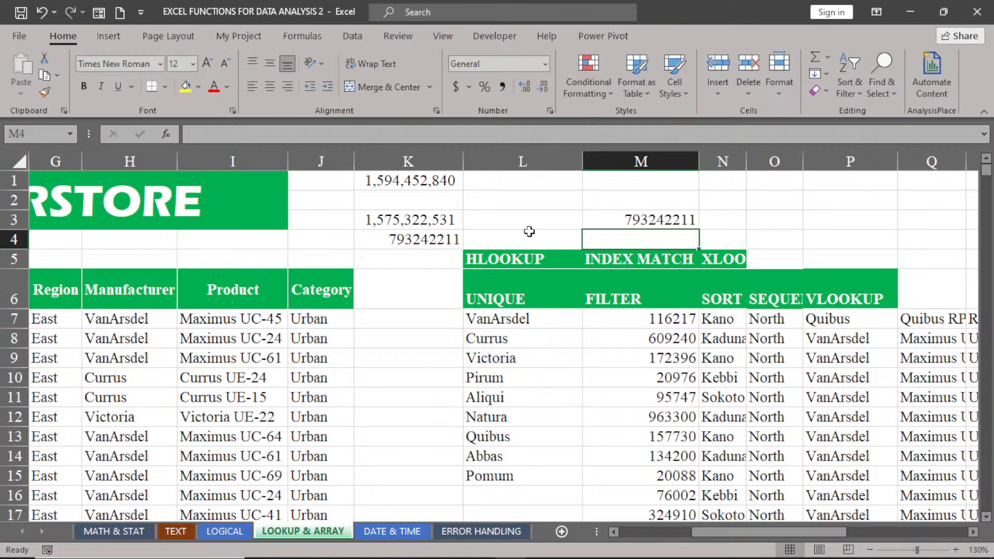
Step: Examine the SUMIF formula in K4 against the M3 total, the source sales table and the filtered North region rows
click(394, 239)
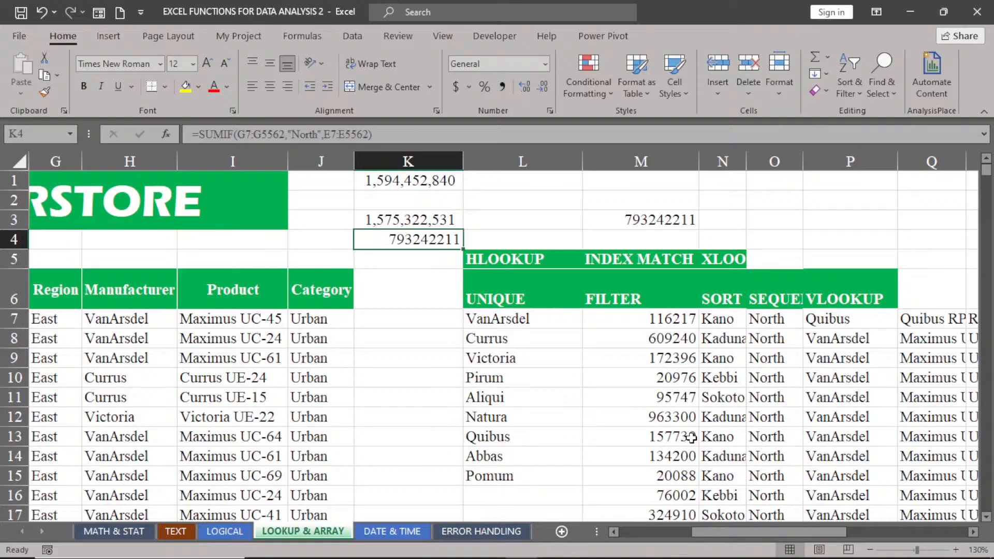
drag(708, 530, 643, 536)
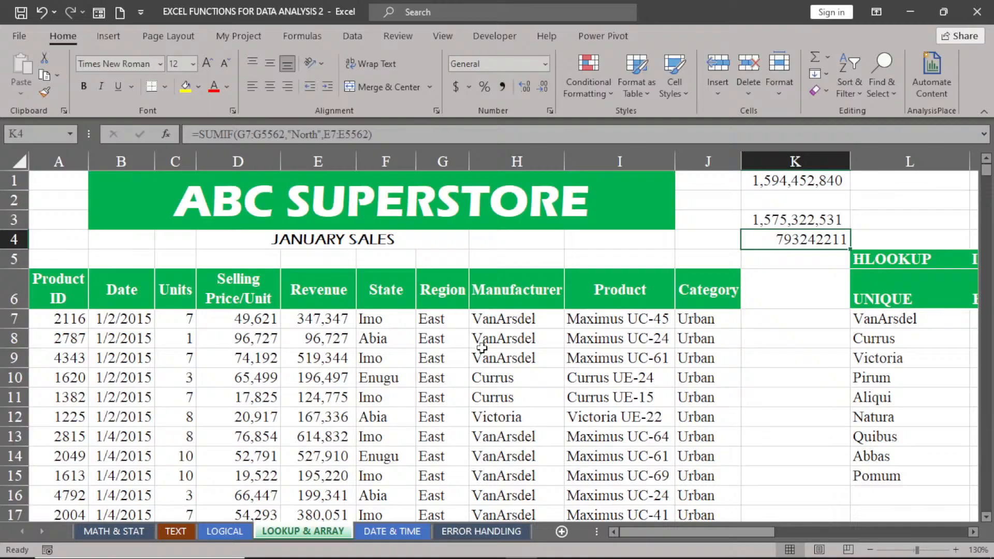
drag(637, 533, 709, 533)
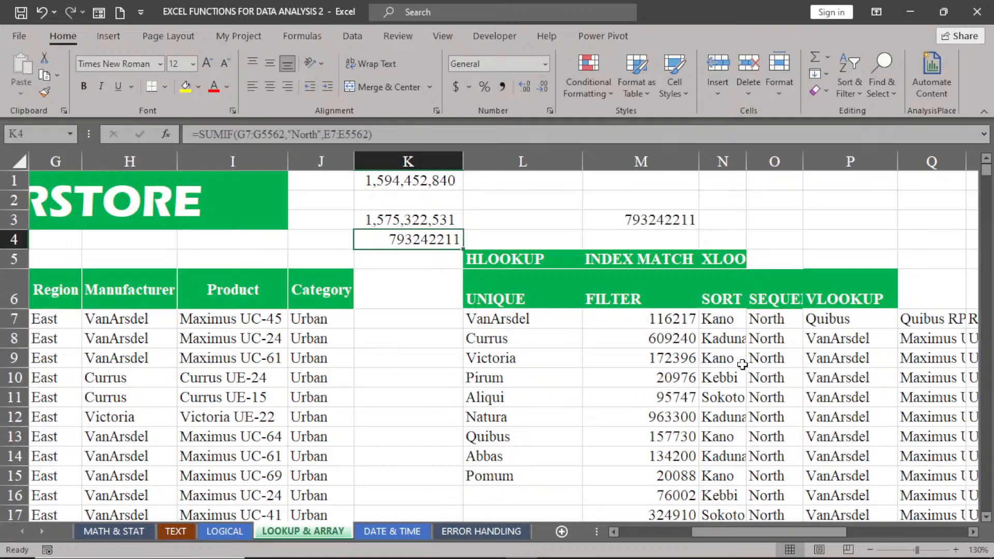
mouse_move(734, 531)
mouse_down()
mouse_move(692, 532)
mouse_move(722, 535)
mouse_up()
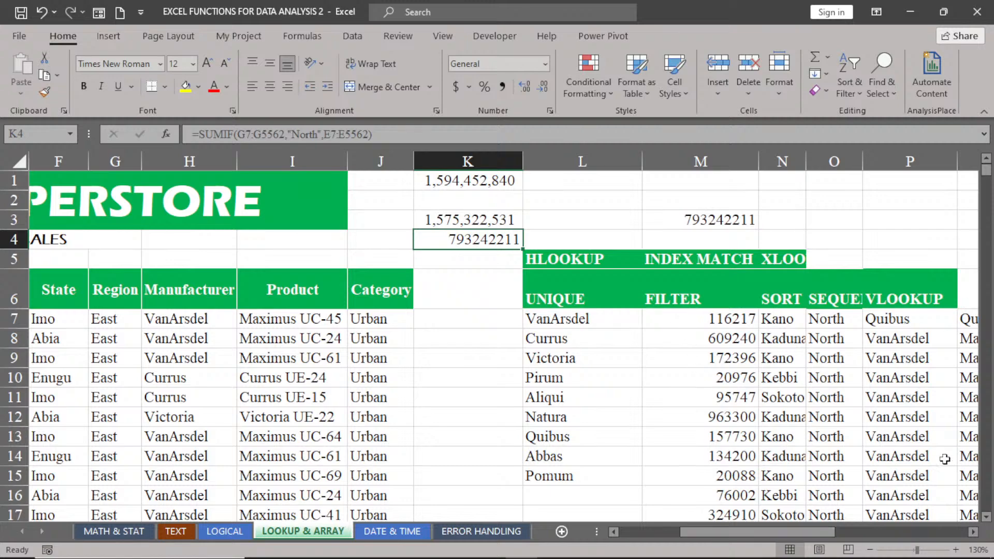
mouse_move(755, 528)
mouse_down()
mouse_move(728, 532)
mouse_move(755, 532)
mouse_up()
click(985, 509)
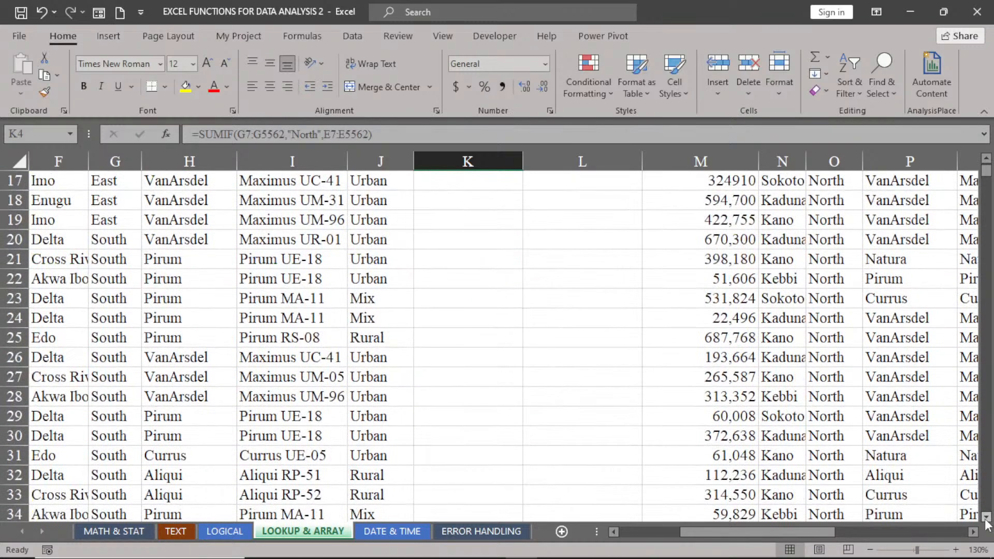
scroll(987, 522, down, 3)
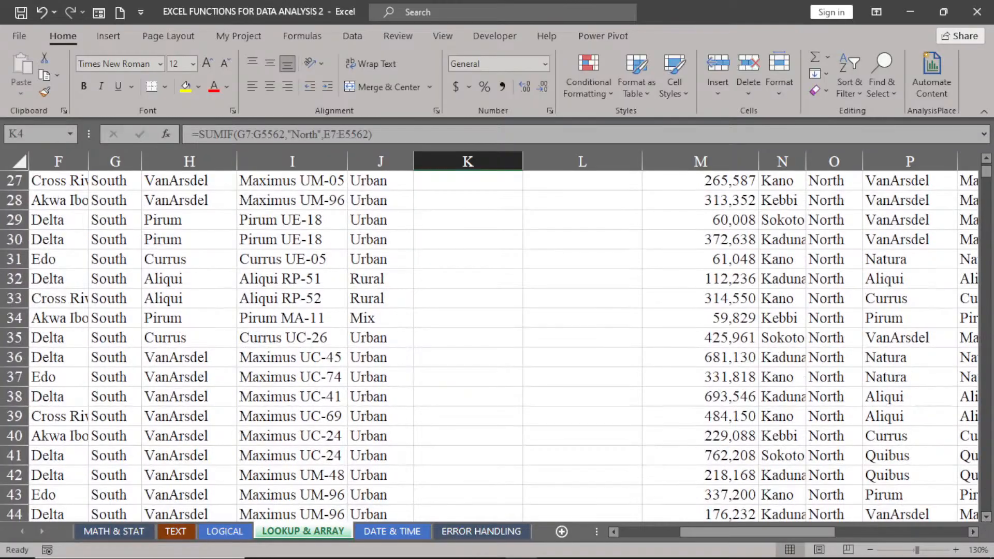
click(985, 158)
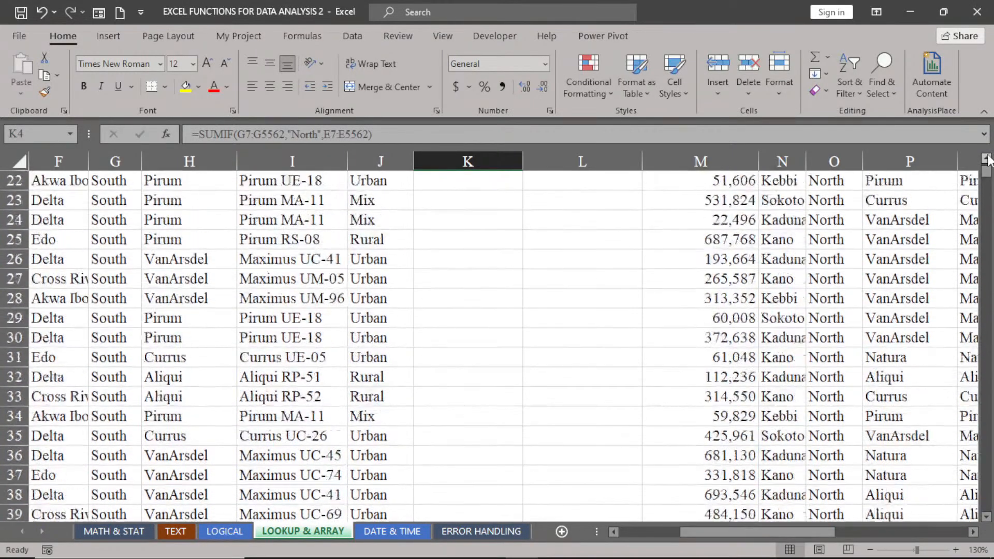
click(985, 158)
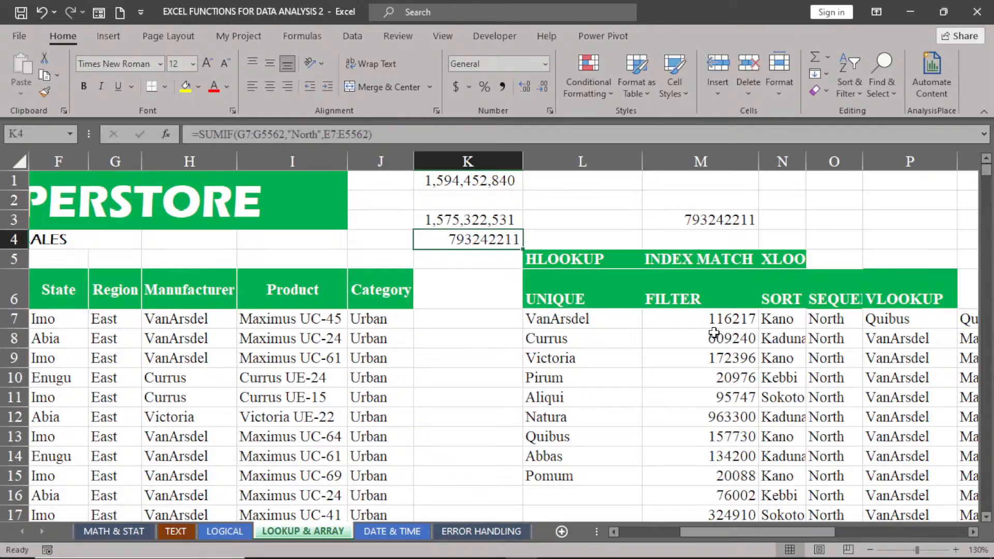
Step: Delete the FILTER formula from M7 to clear its spilled results
click(683, 322)
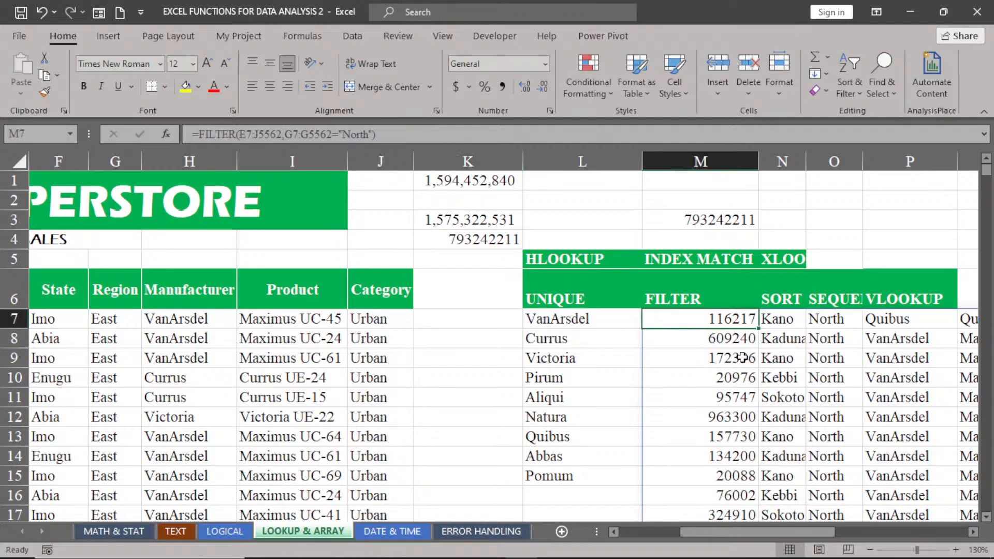
key(Delete)
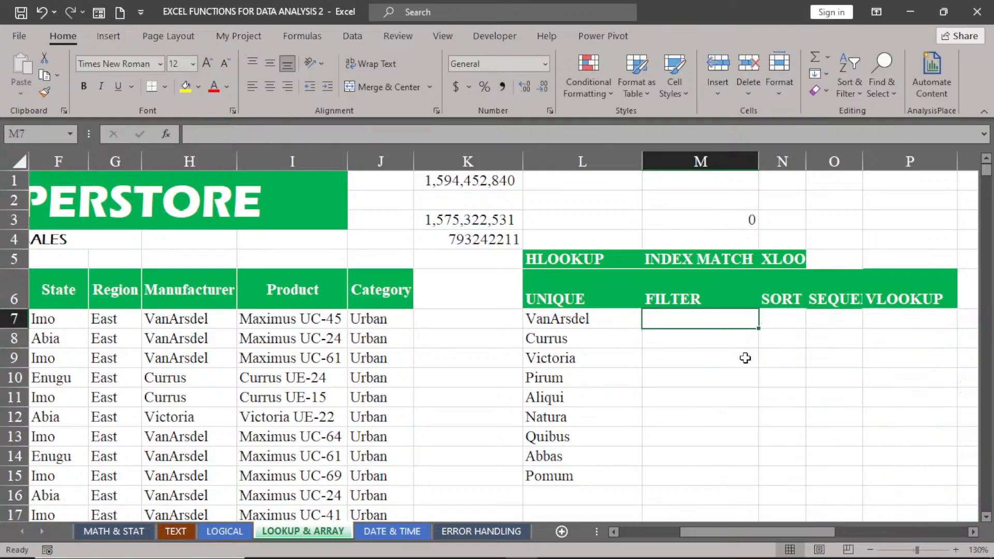
click(778, 322)
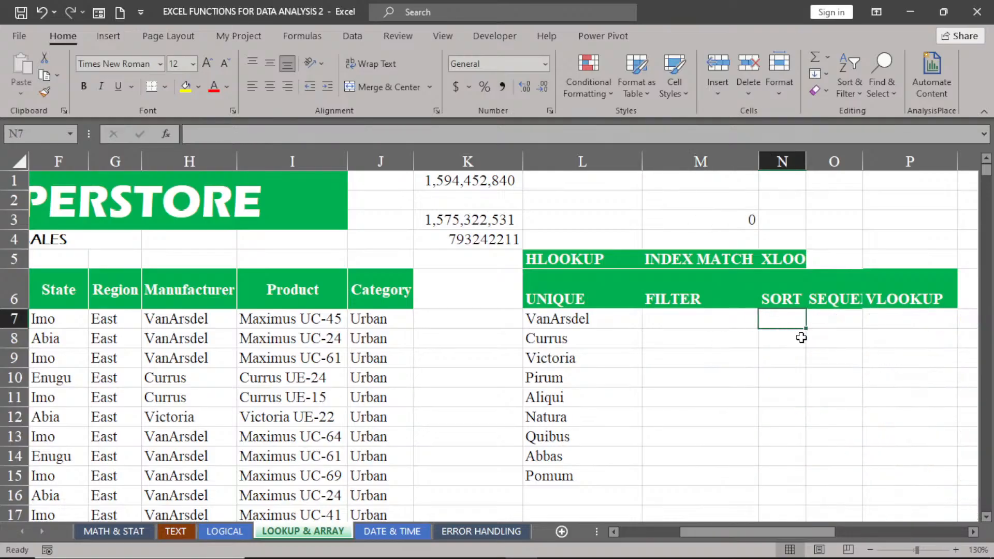
text(=sor)
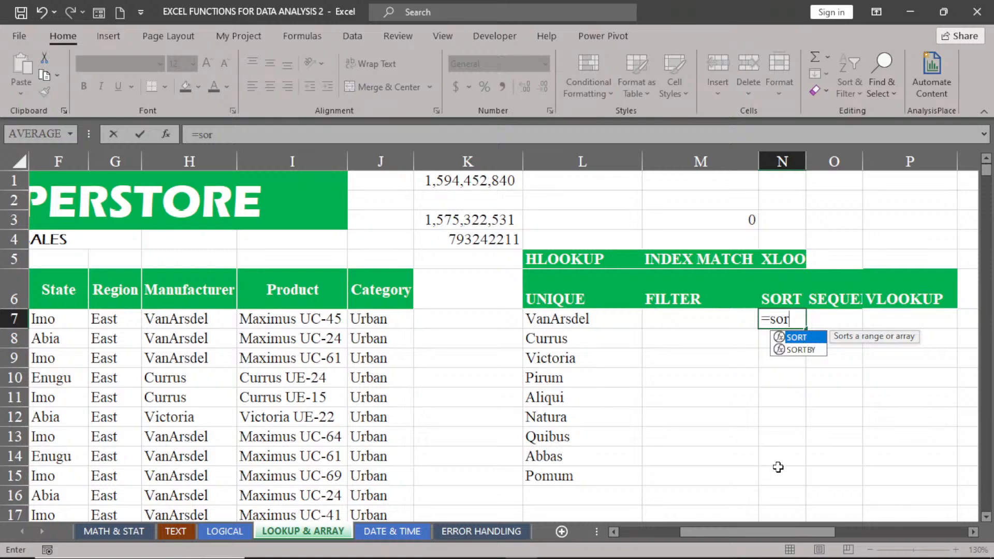
key(BackSpace)
key(BackSpace)
key(BackSpace)
key(BackSpace)
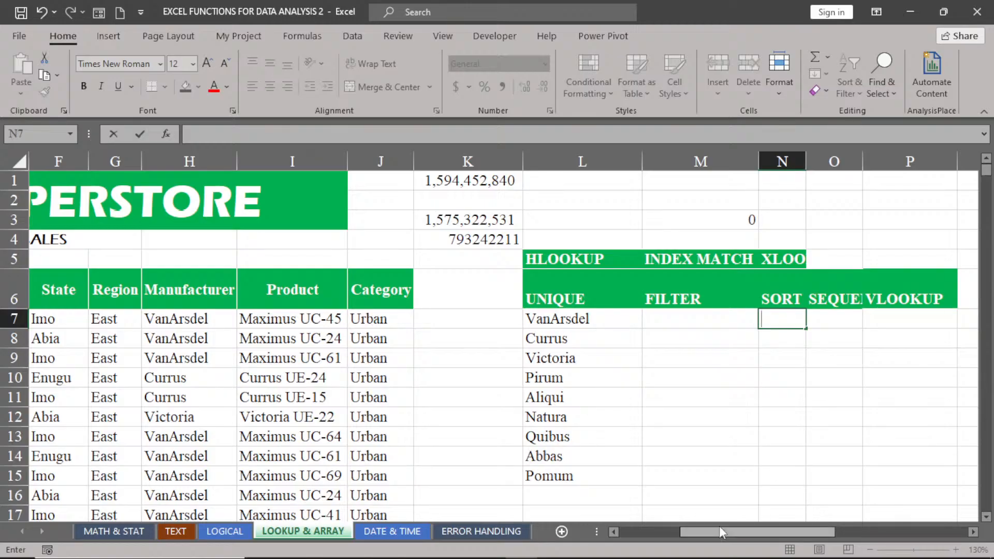
Step: Open Advanced Filter on the sales table A6:J5562 and set it to copy the results to another location
click(673, 323)
drag(728, 532, 680, 536)
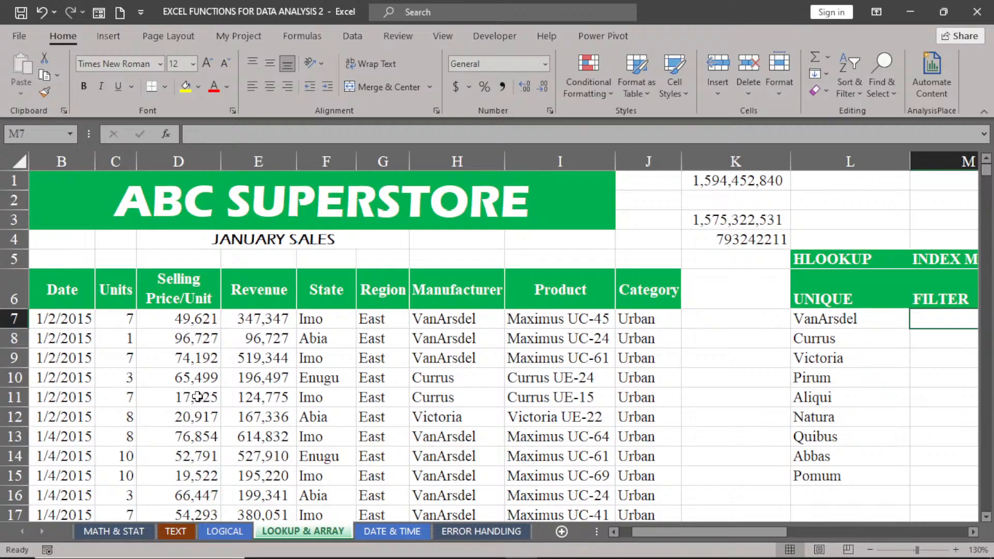
click(168, 381)
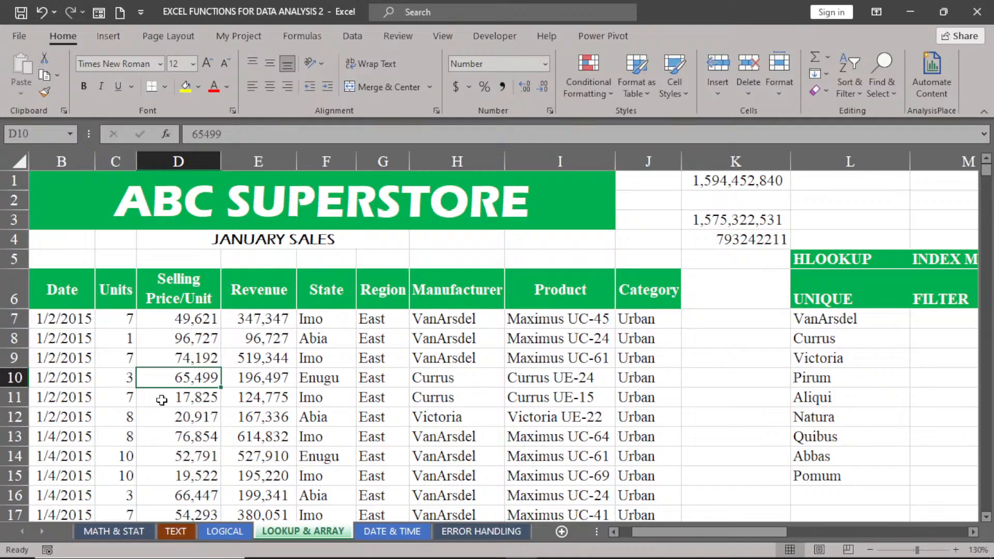
click(163, 414)
click(262, 399)
click(372, 394)
click(248, 385)
click(157, 403)
click(103, 395)
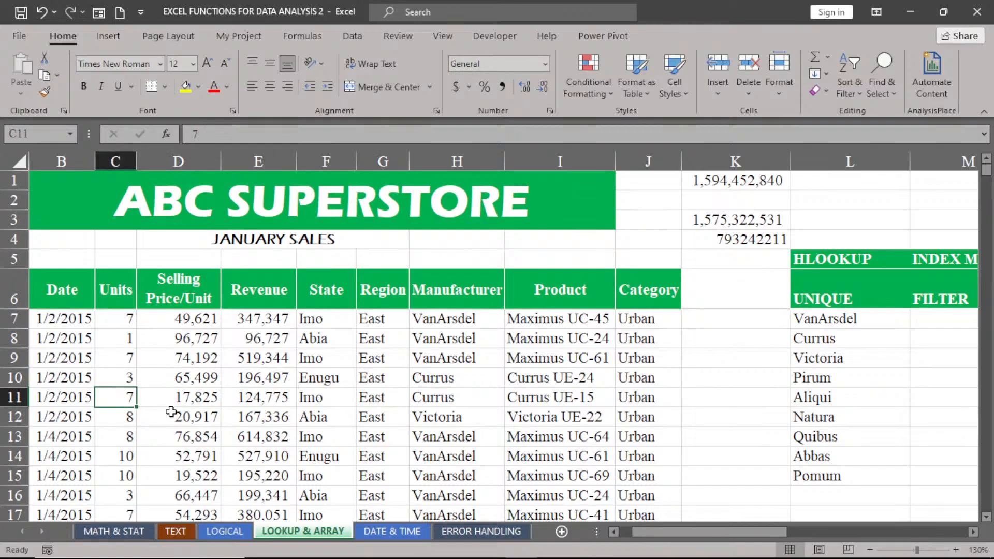
click(352, 36)
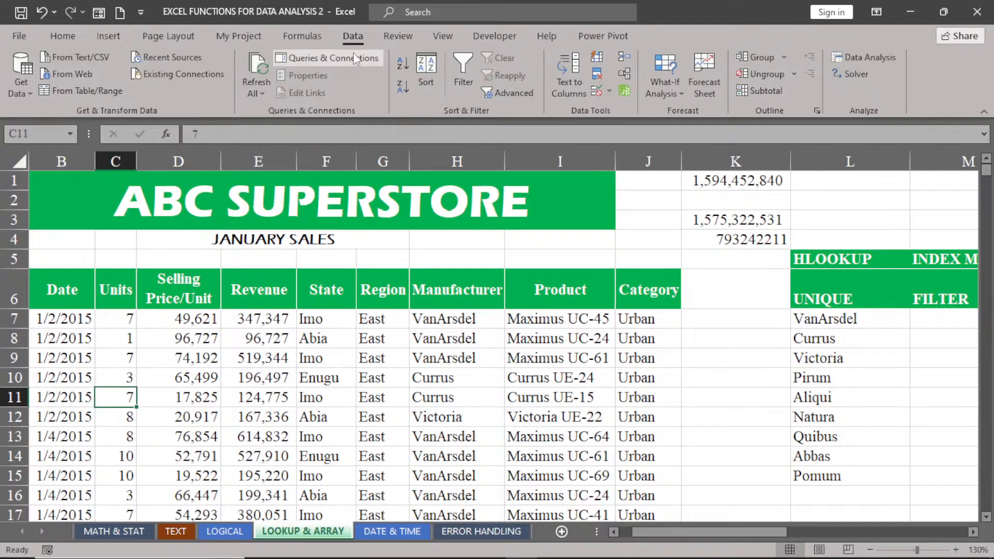
click(509, 94)
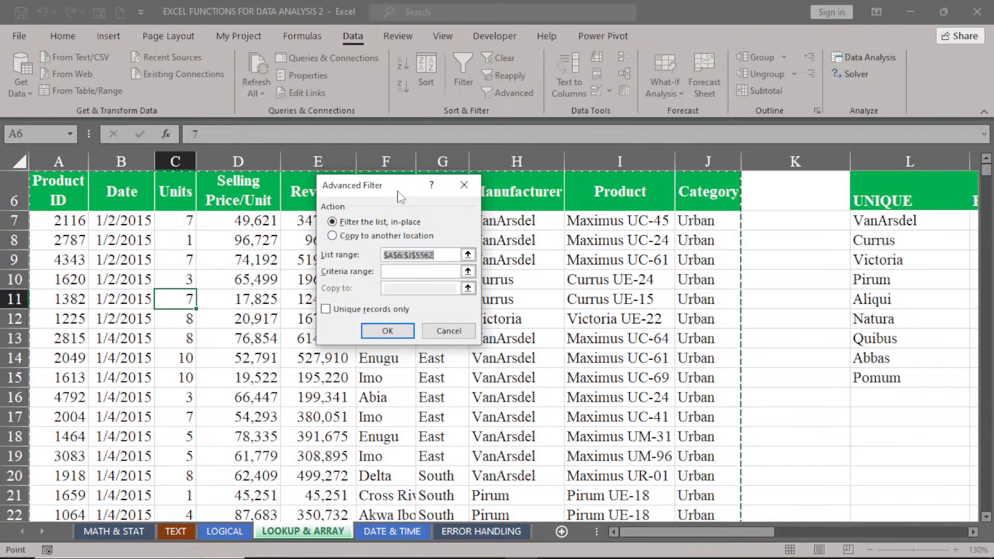
drag(401, 198, 634, 255)
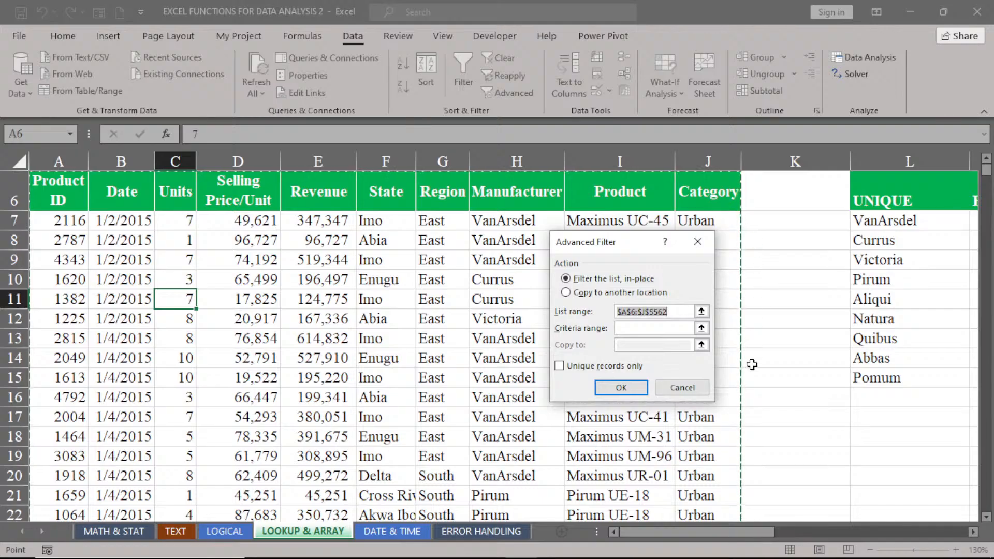
drag(631, 243, 569, 222)
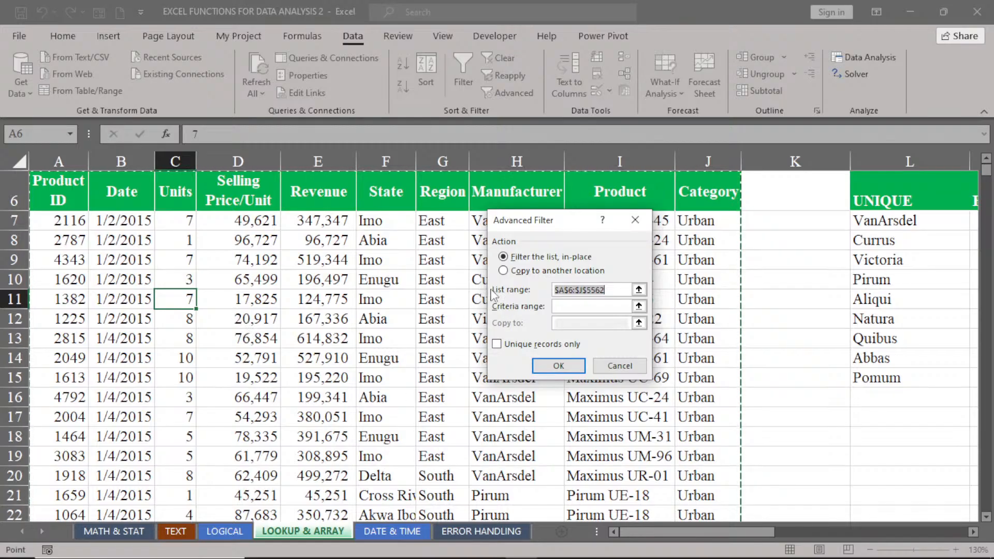
click(503, 271)
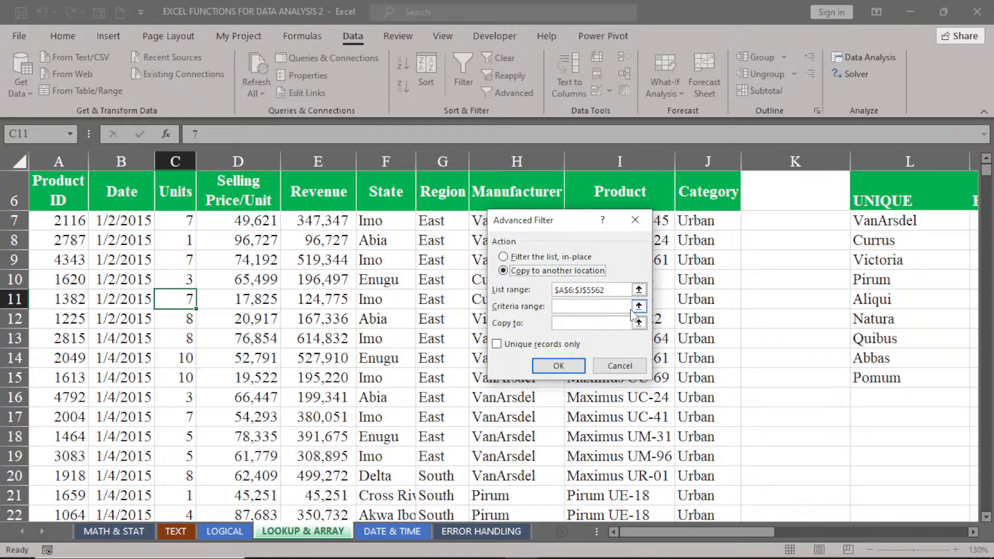
Step: Try to run the Advanced Filter with "north" as the criteria range and M7 as the copy destination
click(591, 307)
text(north)
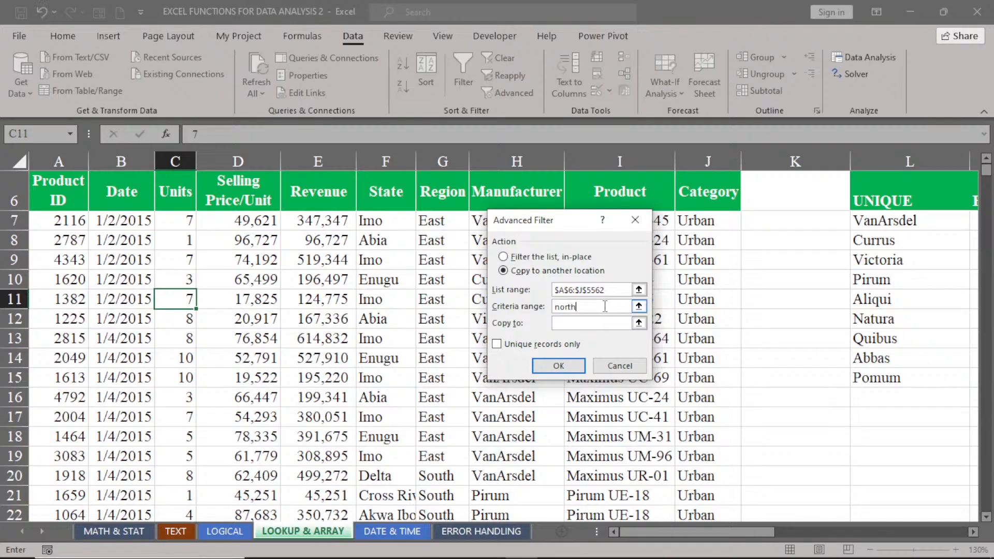
click(614, 323)
click(613, 323)
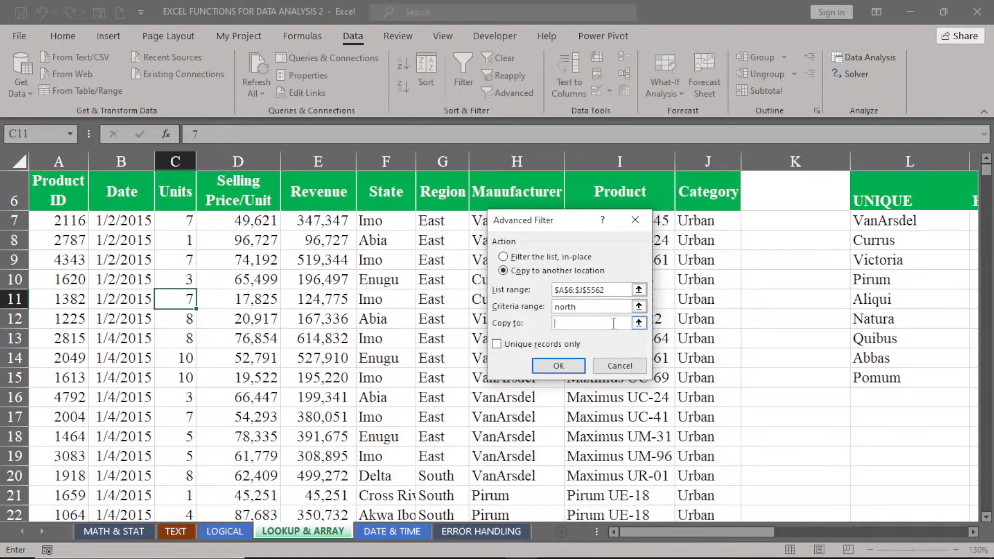
click(972, 532)
click(973, 532)
click(973, 531)
click(973, 532)
click(972, 531)
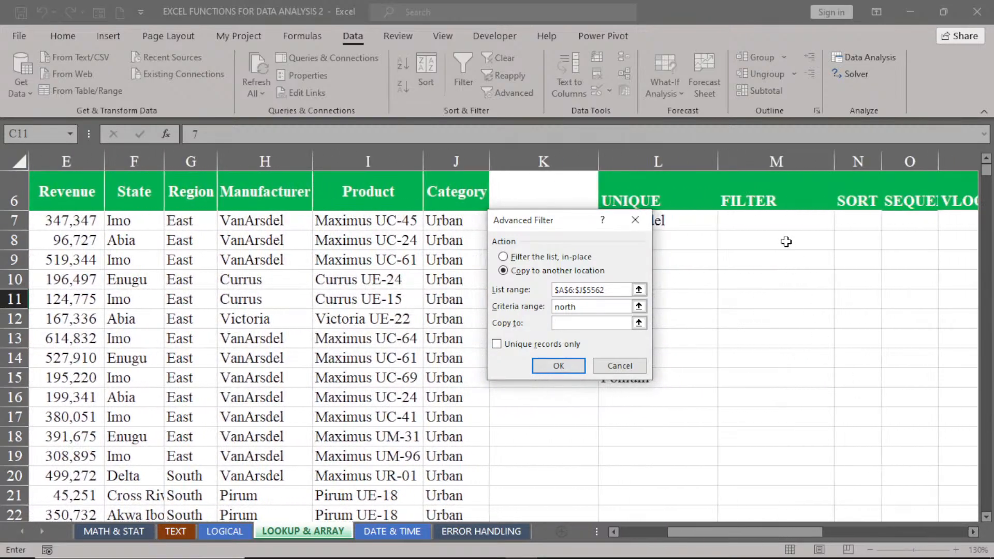
click(781, 223)
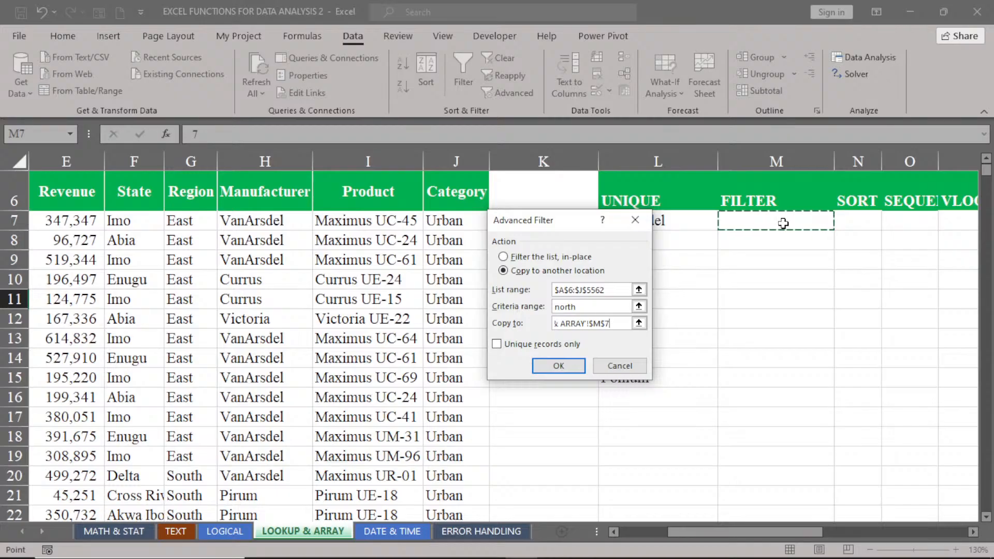
click(558, 367)
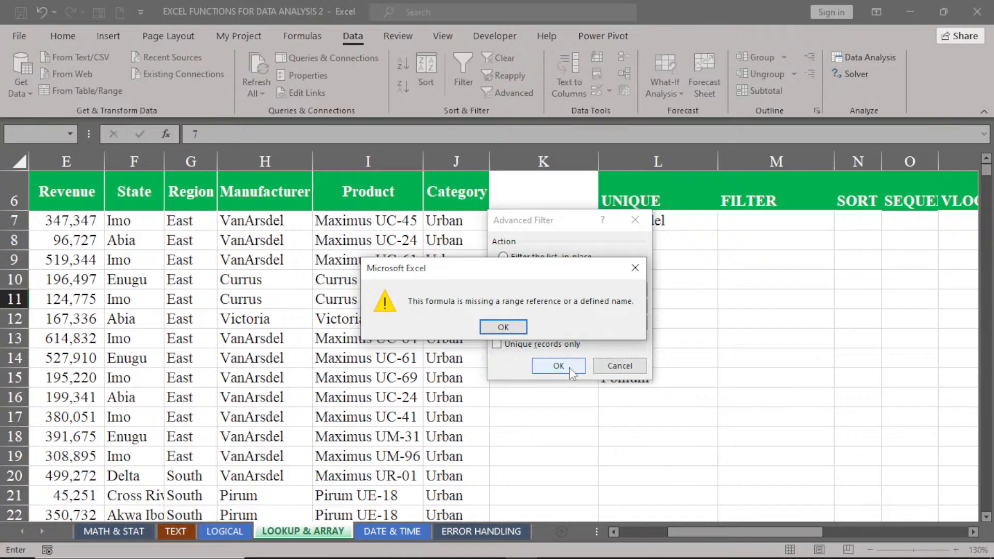
click(503, 327)
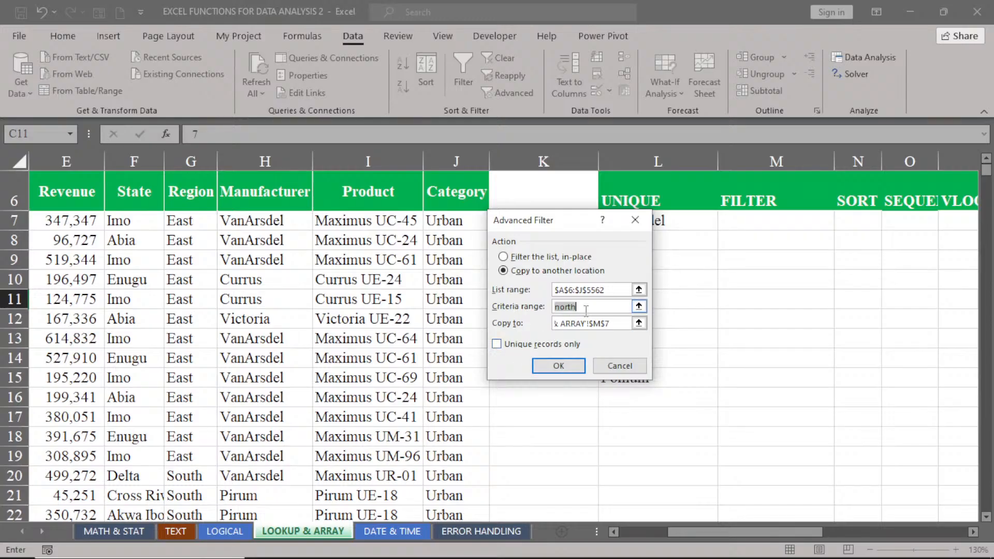
Step: Set the Advanced Filter criteria range to the Region column reference G6:G5562 followed by ="north"
key(BackSpace)
click(640, 306)
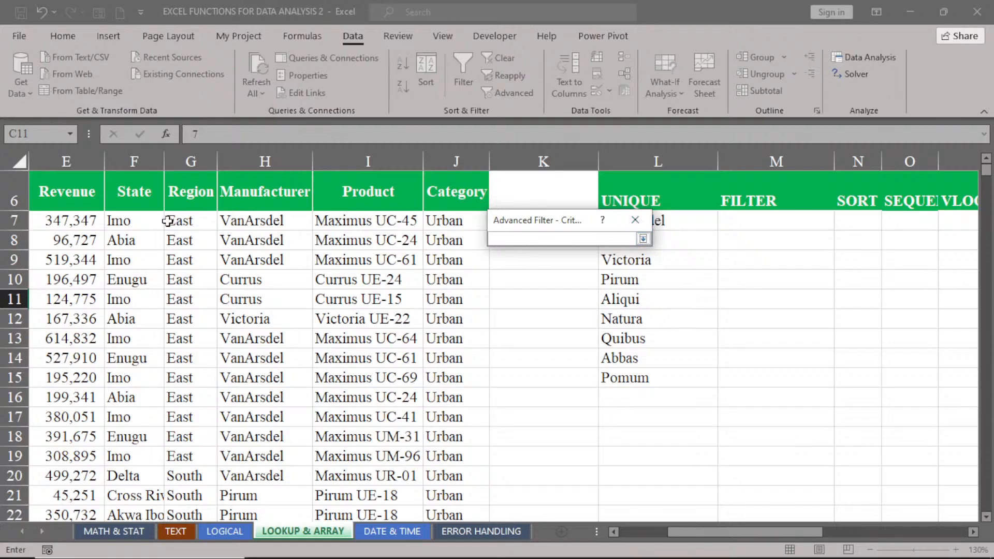
click(178, 192)
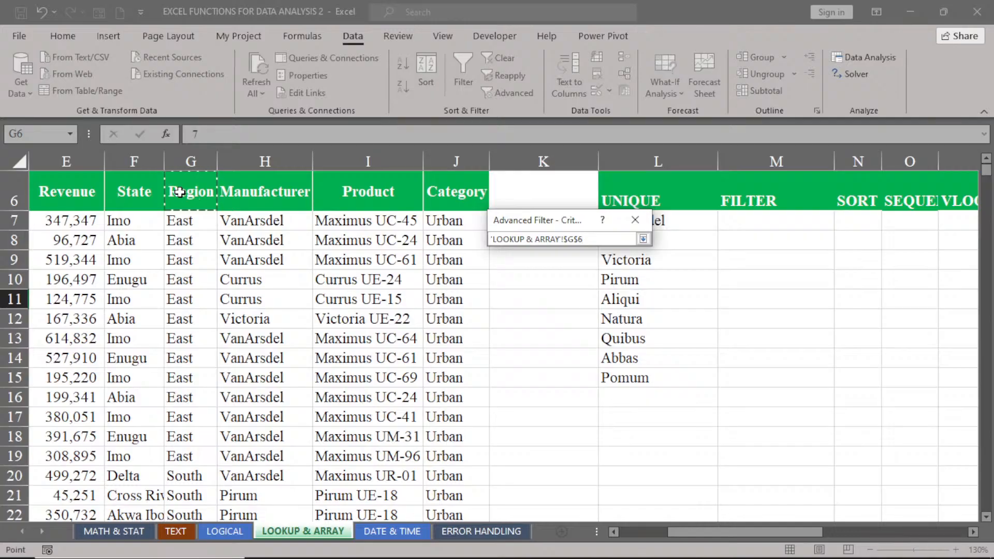
key(ctrl+shift+Down)
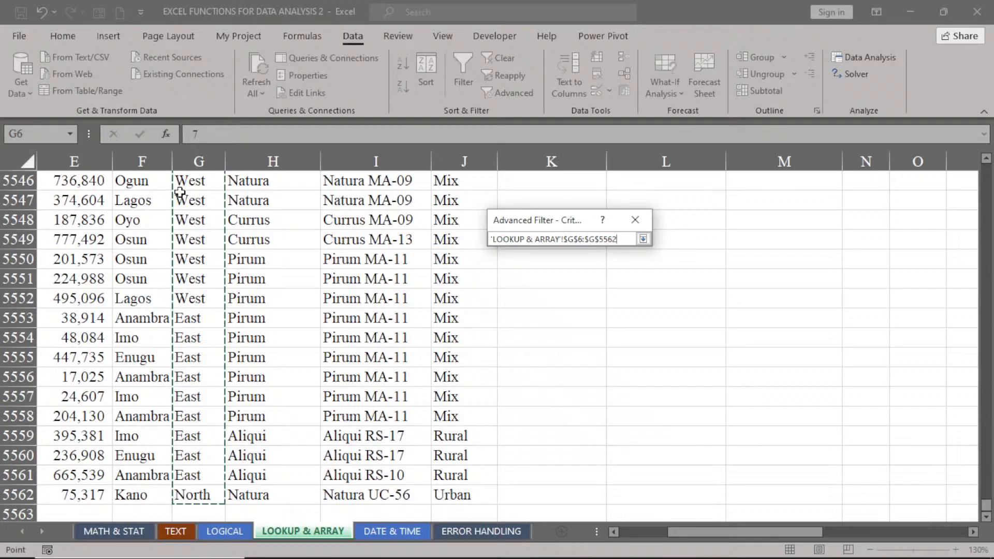
key(ctrl+BackSpace)
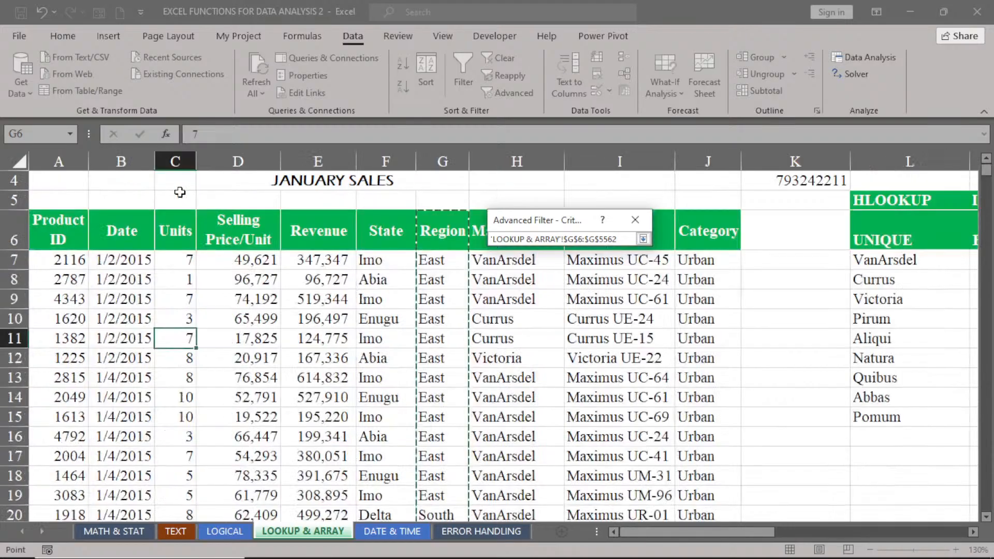
click(643, 239)
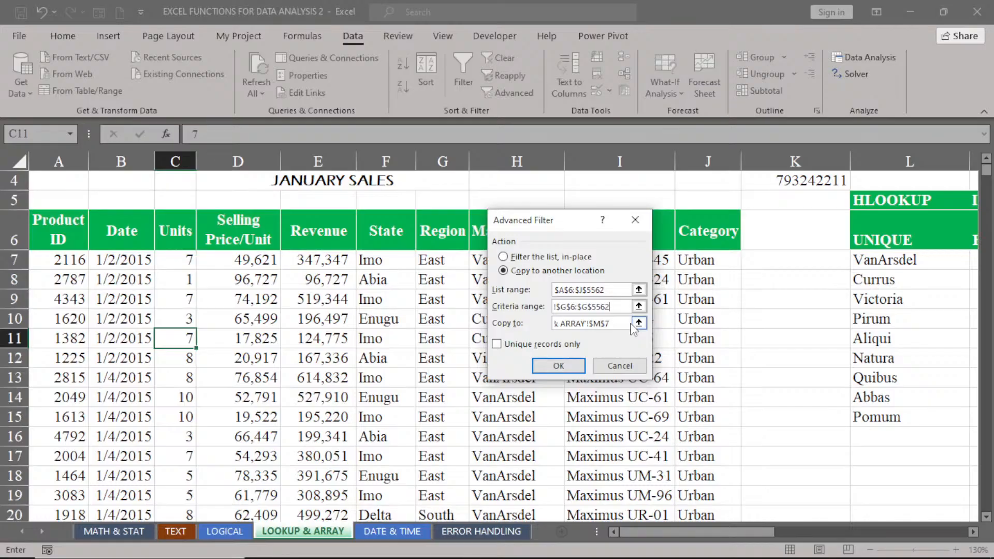
text(="not)
key(BackSpace)
text(rth")
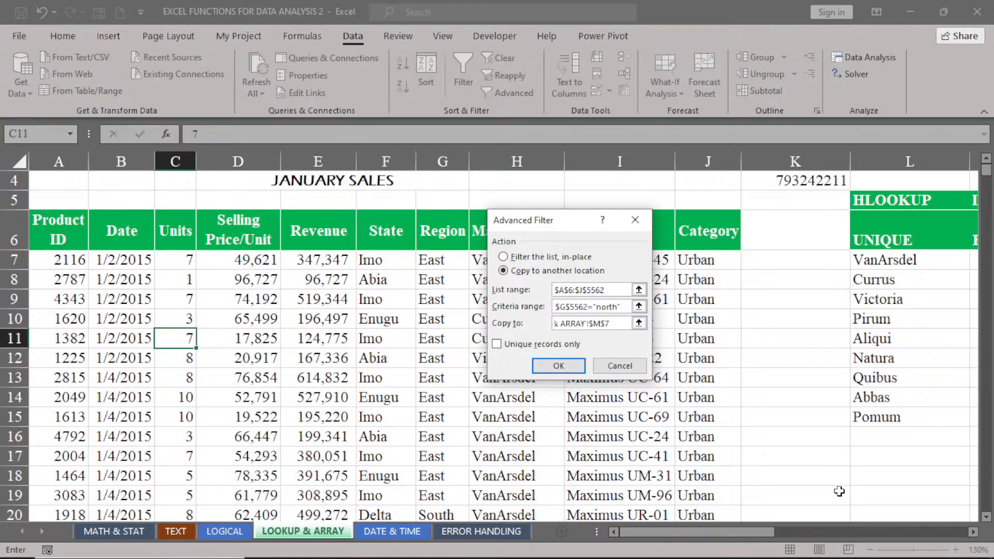
Step: Try to run the Advanced Filter with cell M8 as the copy destination
click(973, 532)
click(973, 531)
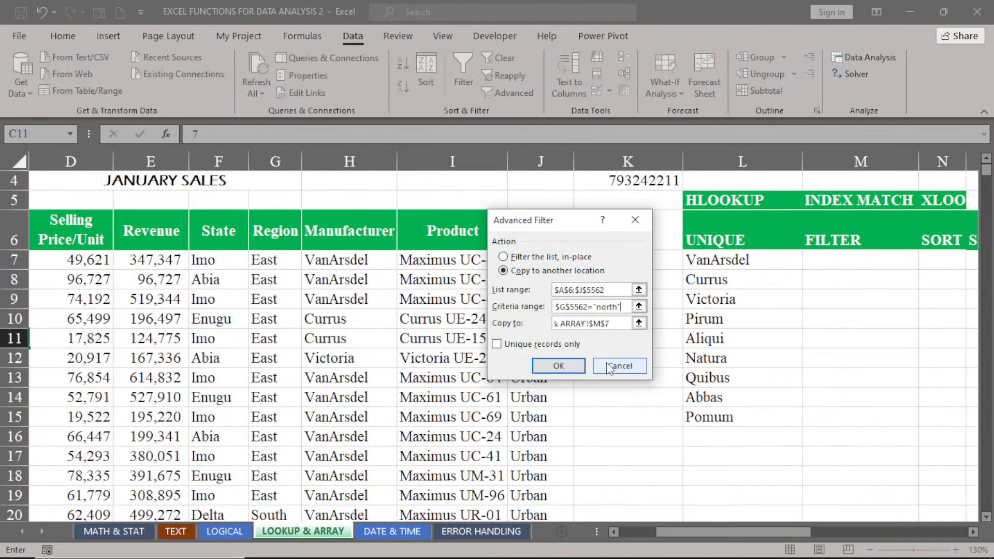
click(624, 323)
key(BackSpace)
key(BackSpace)
key(BackSpace)
key(BackSpace)
key(BackSpace)
key(BackSpace)
key(BackSpace)
key(BackSpace)
key(BackSpace)
key(BackSpace)
key(BackSpace)
key(BackSpace)
key(BackSpace)
key(BackSpace)
key(BackSpace)
key(BackSpace)
key(BackSpace)
key(BackSpace)
key(BackSpace)
key(BackSpace)
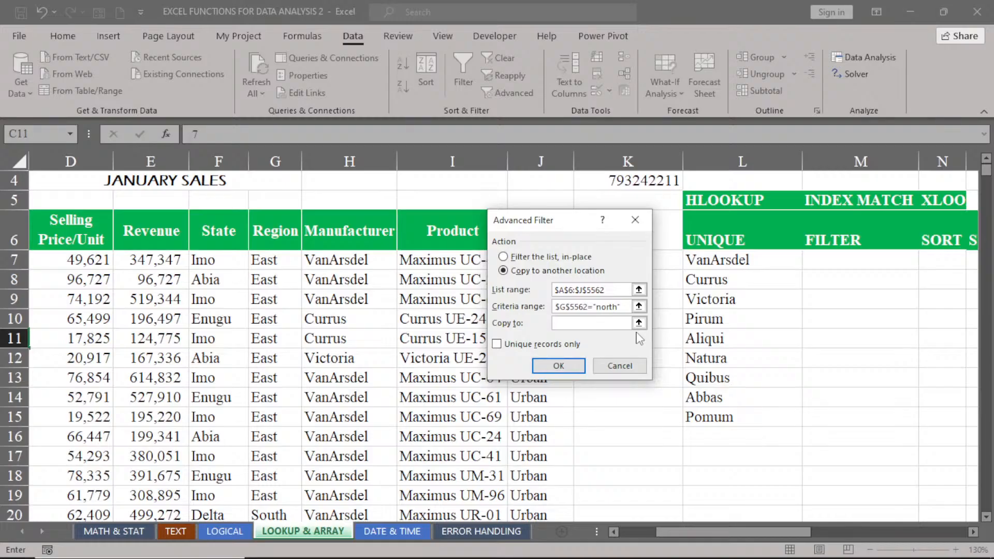
click(844, 285)
click(555, 368)
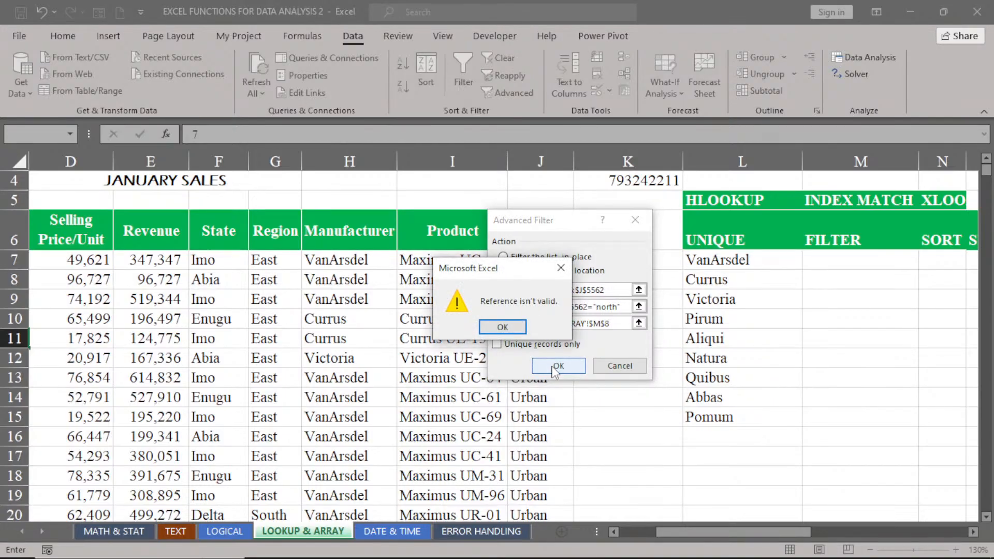
click(506, 327)
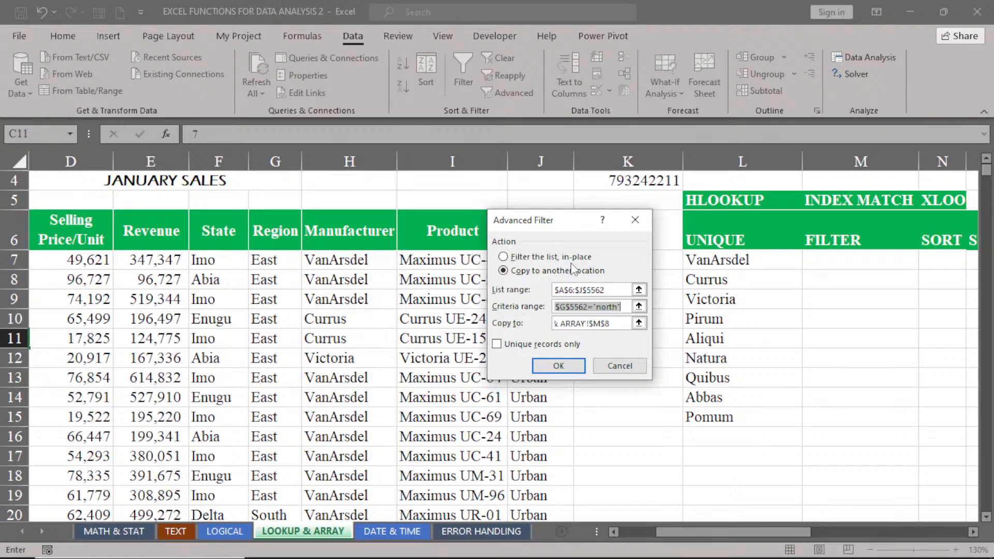
Step: Switch the Advanced Filter to filtering in place and back to copying, and cancel it without filtering
click(502, 257)
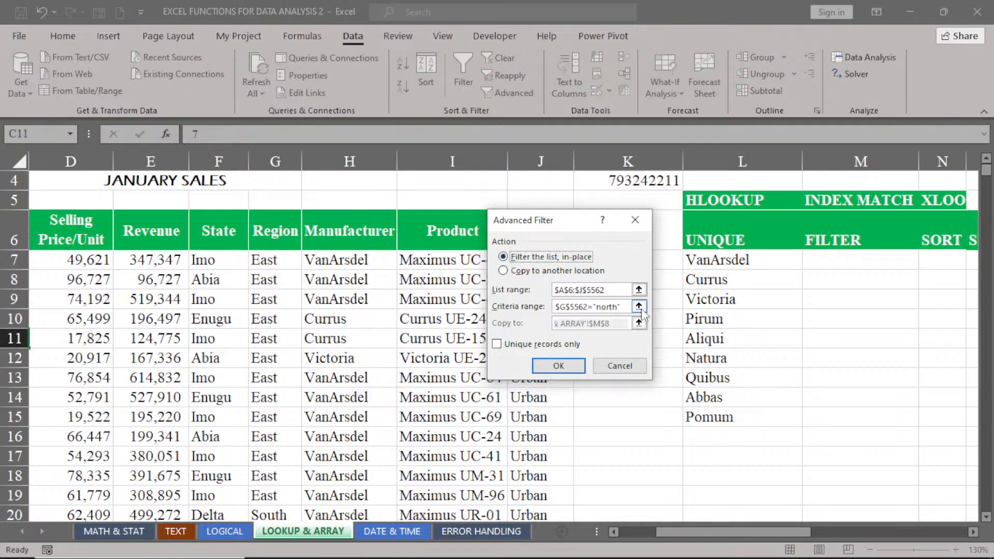
click(503, 271)
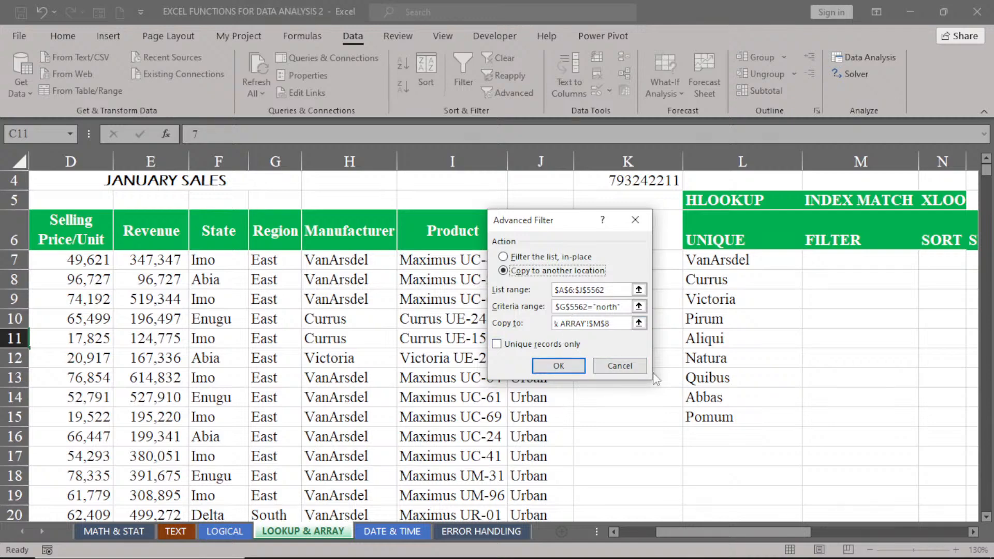
click(619, 366)
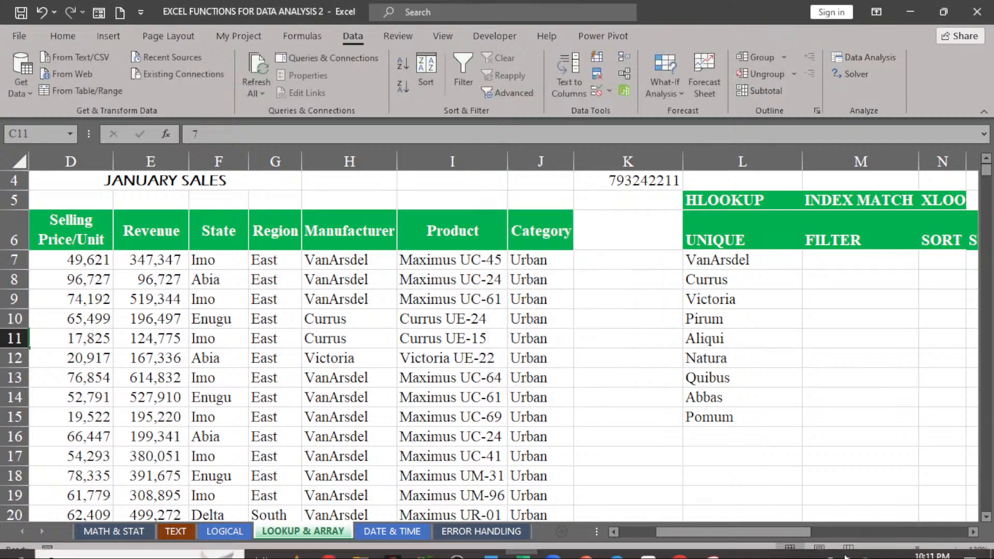
Step: Sort the sales table by Units from smallest to largest and undo the sort
drag(730, 531, 791, 528)
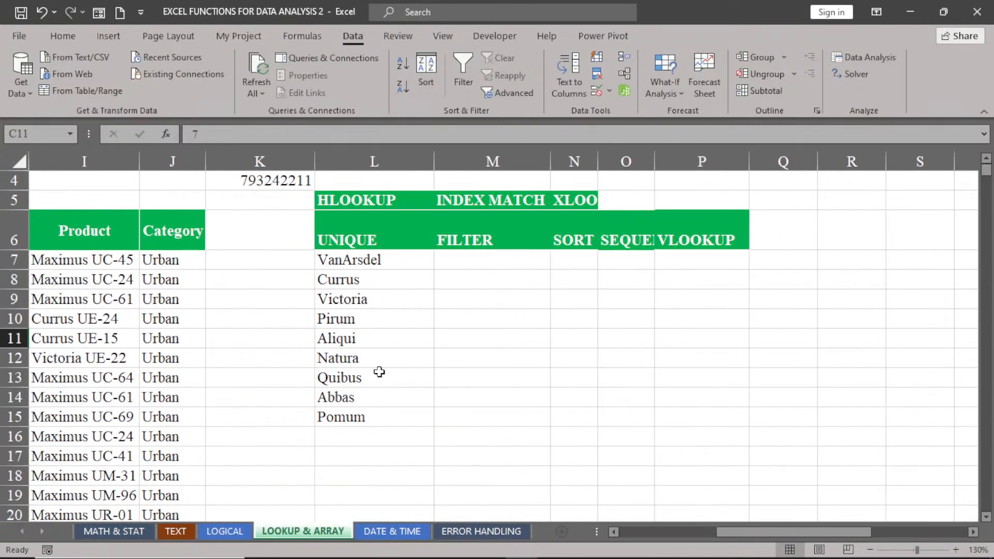
drag(744, 530, 636, 537)
click(243, 283)
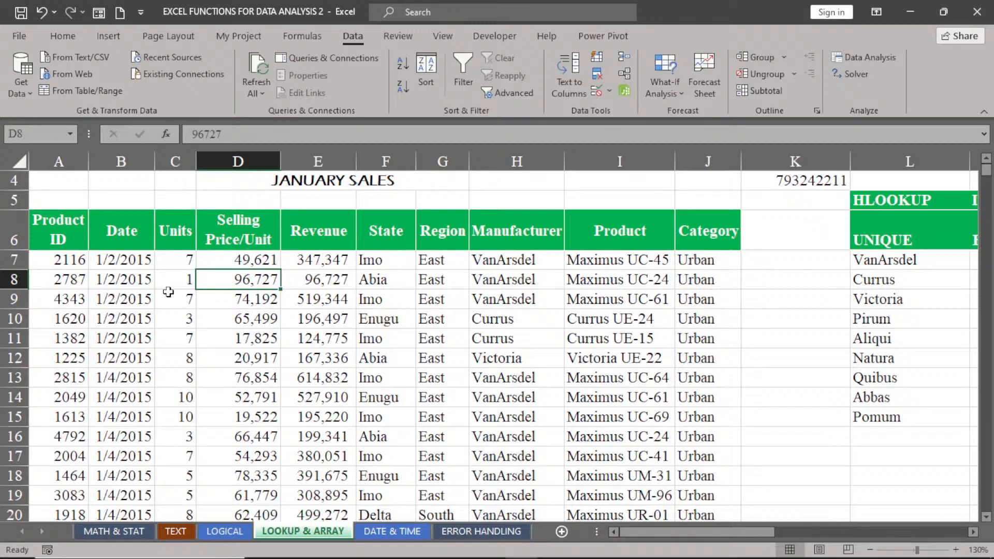
click(186, 280)
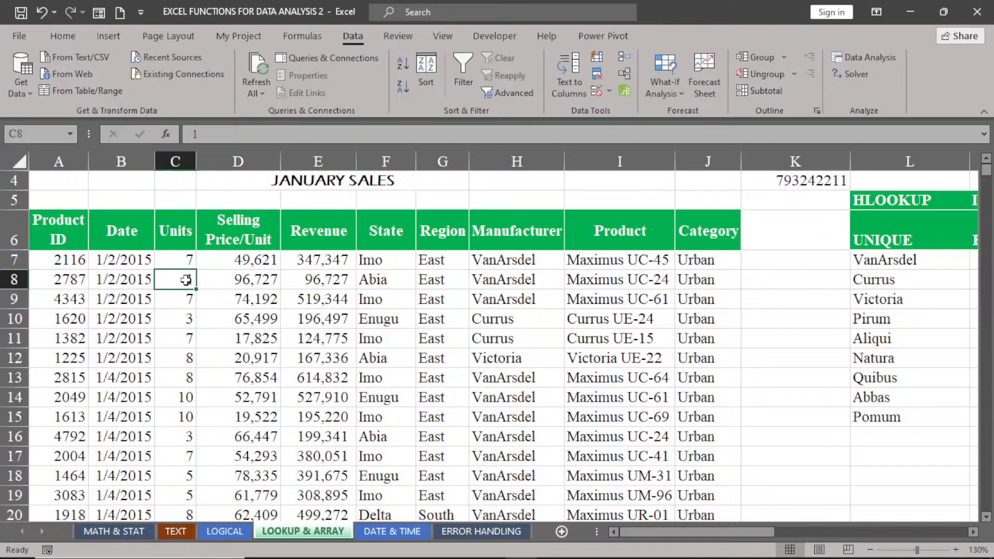
click(66, 37)
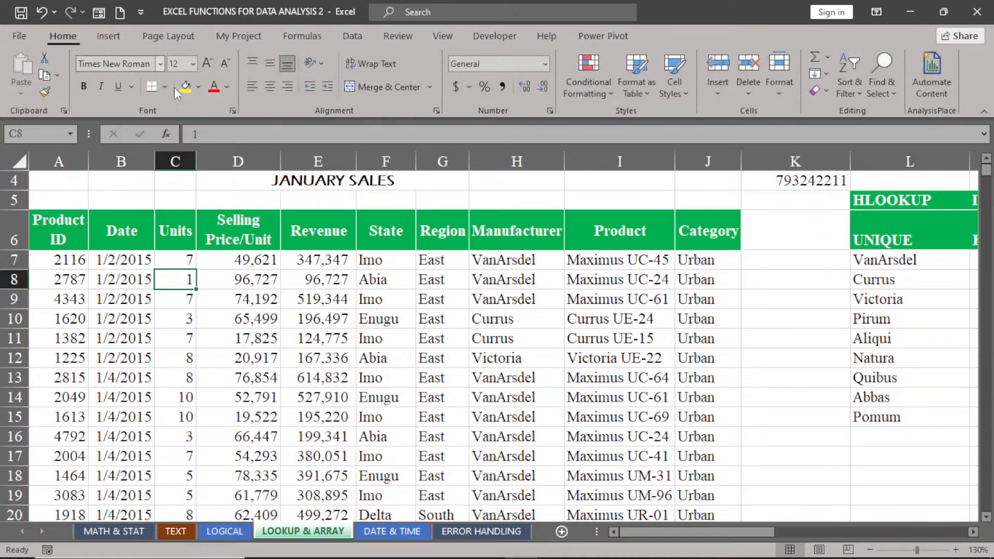
click(185, 260)
click(847, 86)
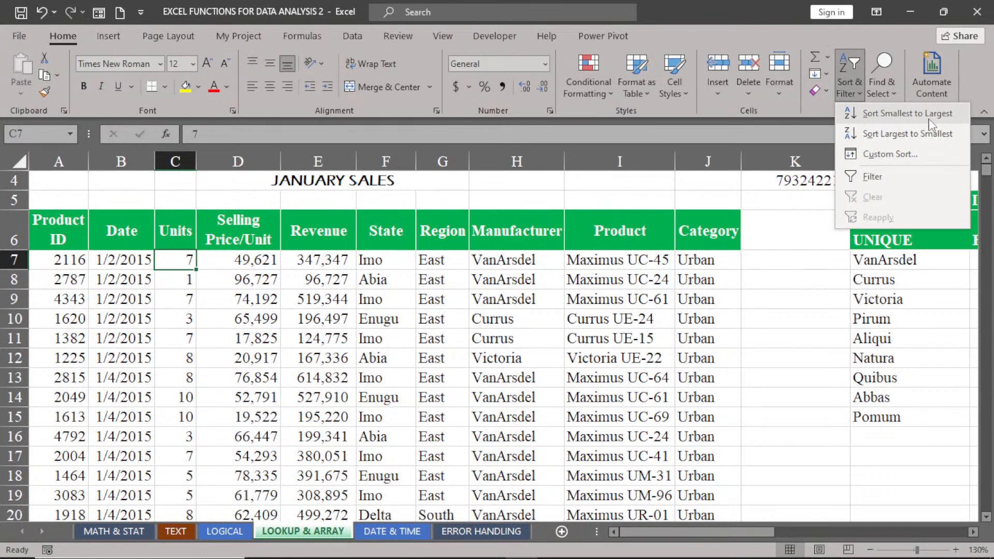
click(905, 117)
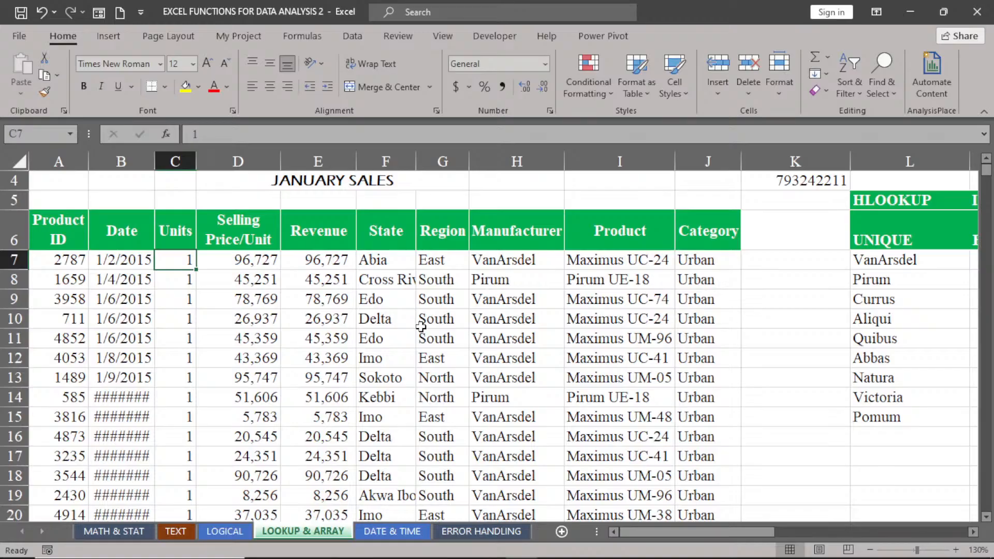
key(ctrl+z)
Step: Sort the sales table by State in ascending alphabetical order and undo the sort
click(369, 334)
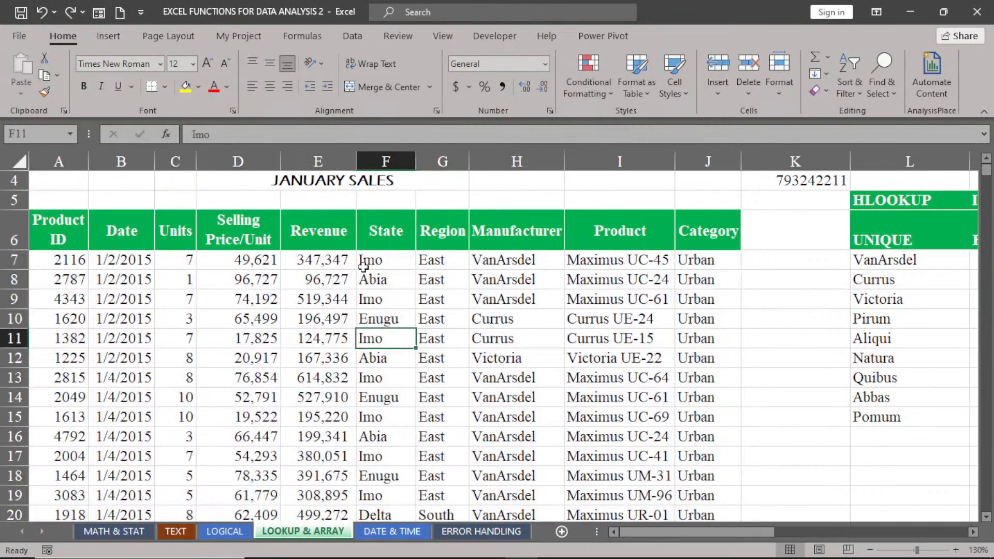
click(374, 280)
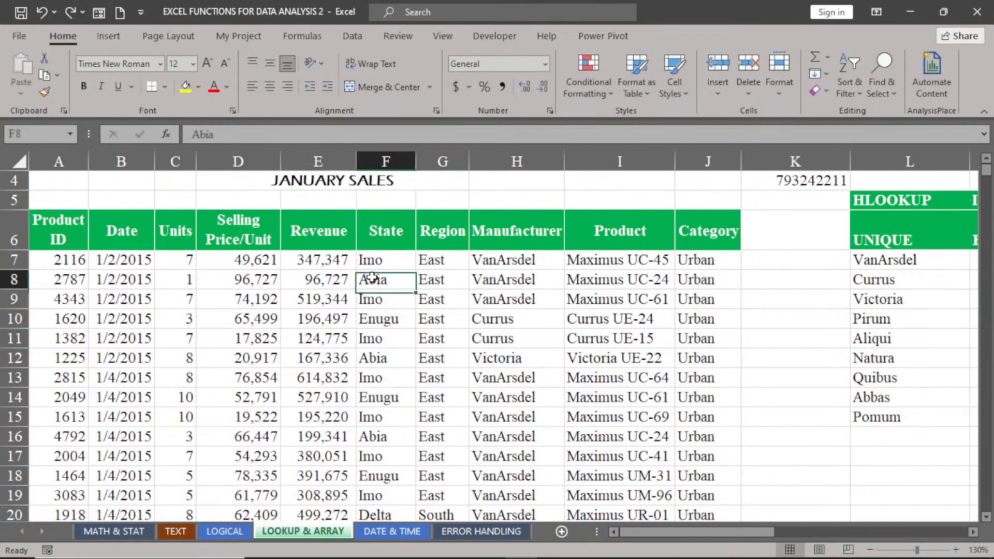
click(851, 96)
click(867, 110)
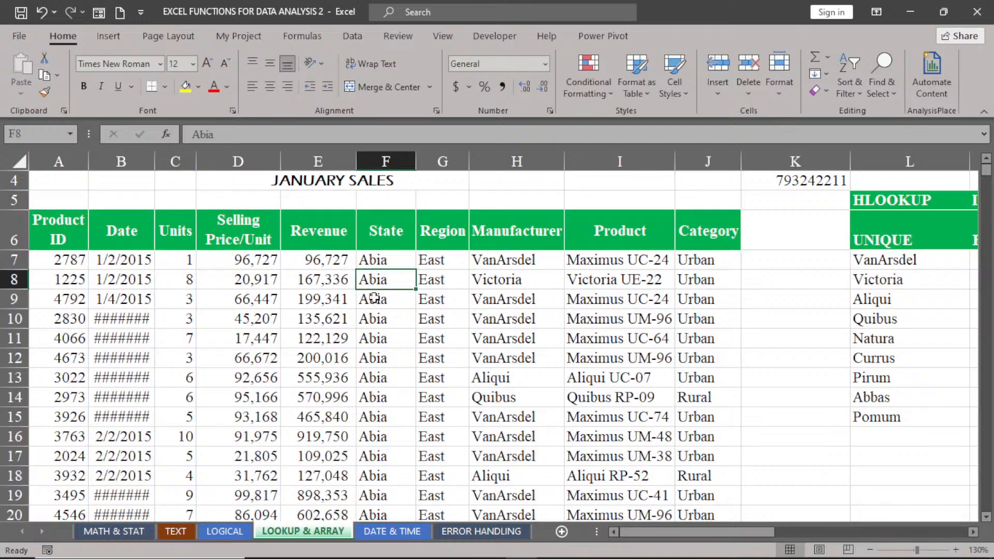
key(ctrl+z)
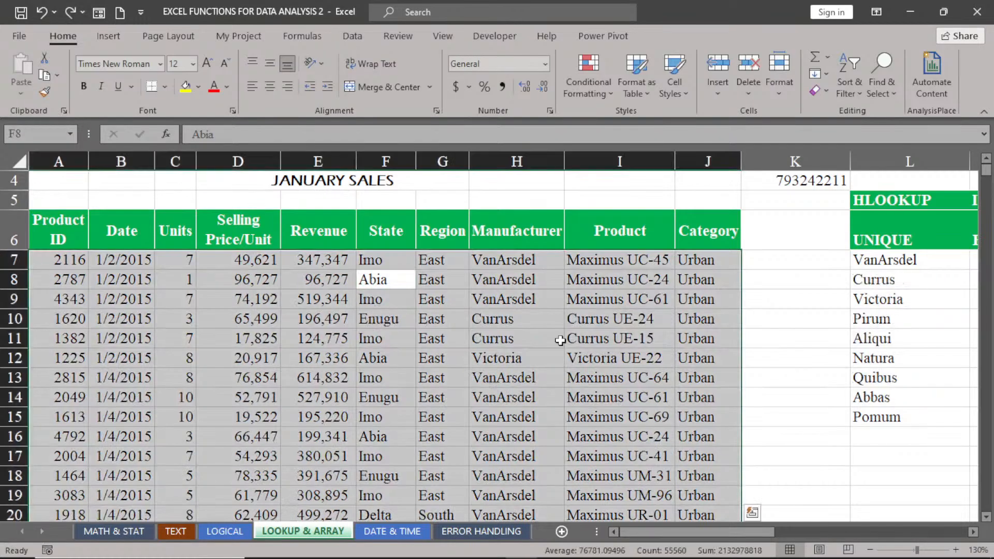
Step: Enter =SEQUENCE(100) in cell O7 under the SEQUENCE heading to generate a numbered list
drag(780, 533, 876, 533)
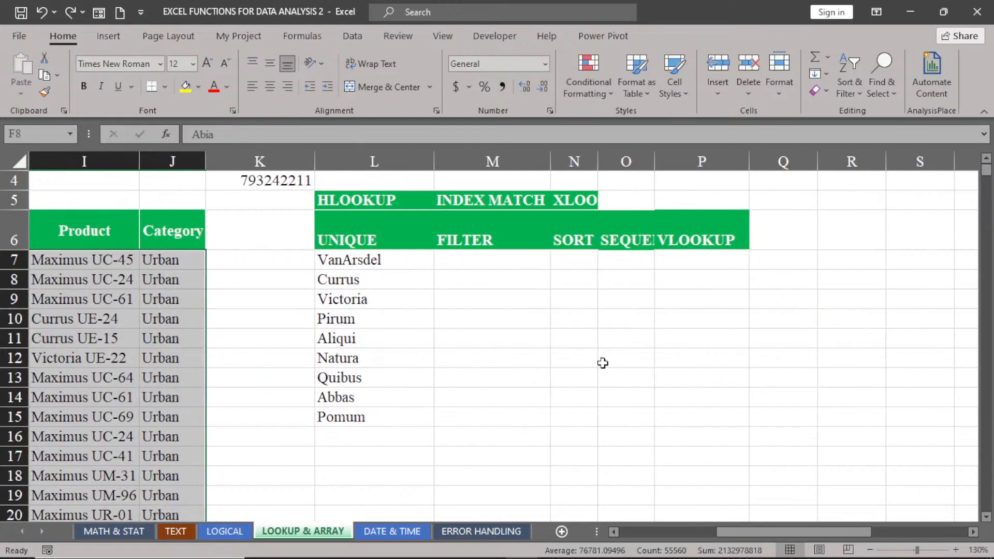
click(631, 264)
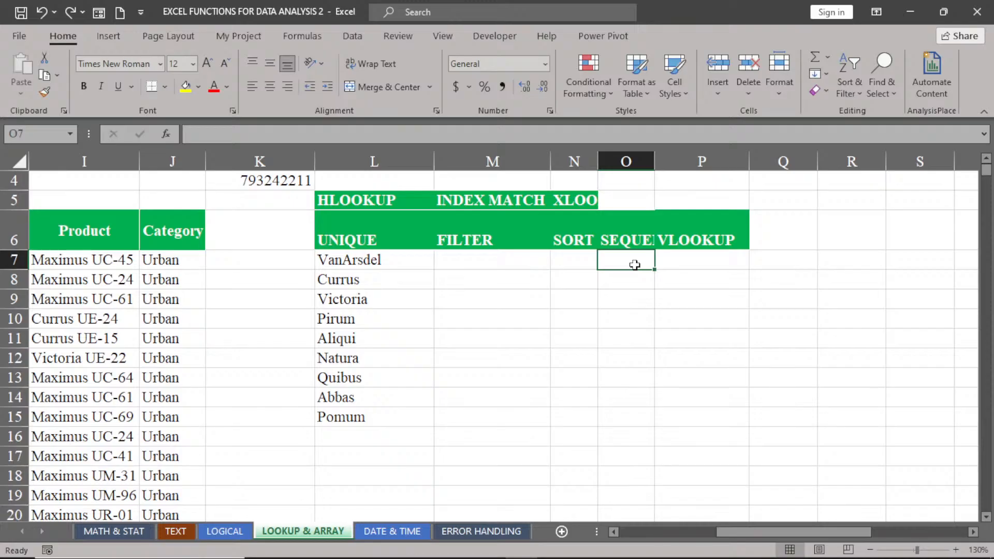
text(=s)
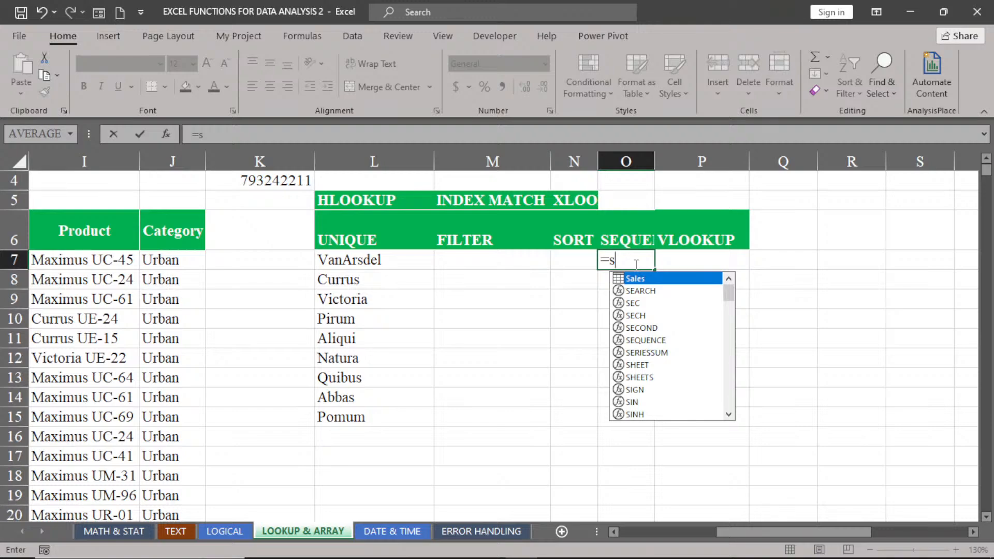
text(e)
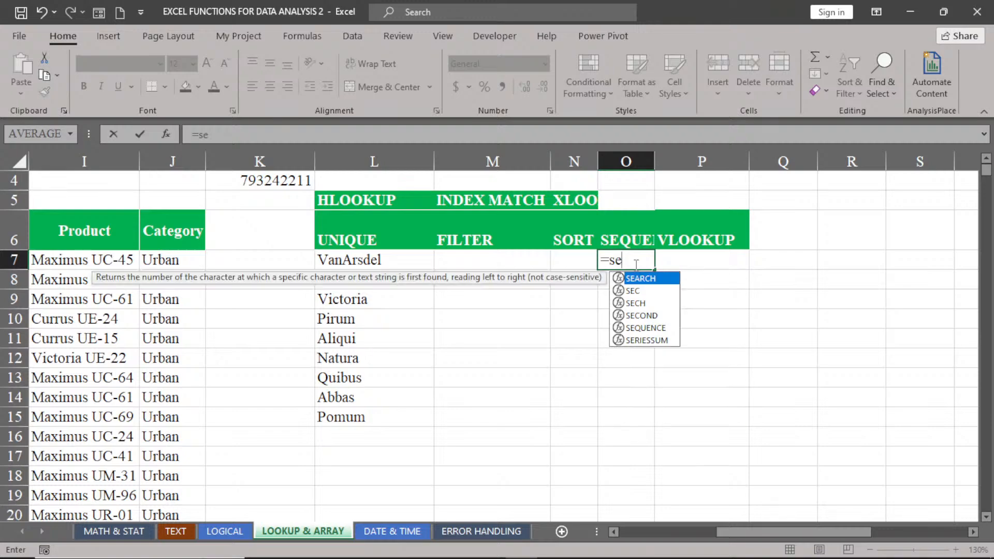
double_click(647, 328)
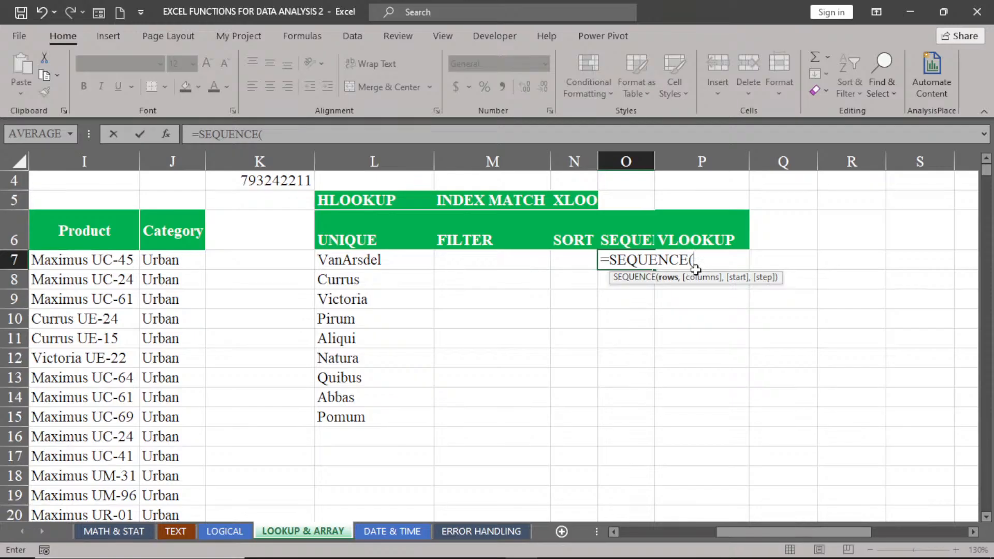
text(100))
key(Return)
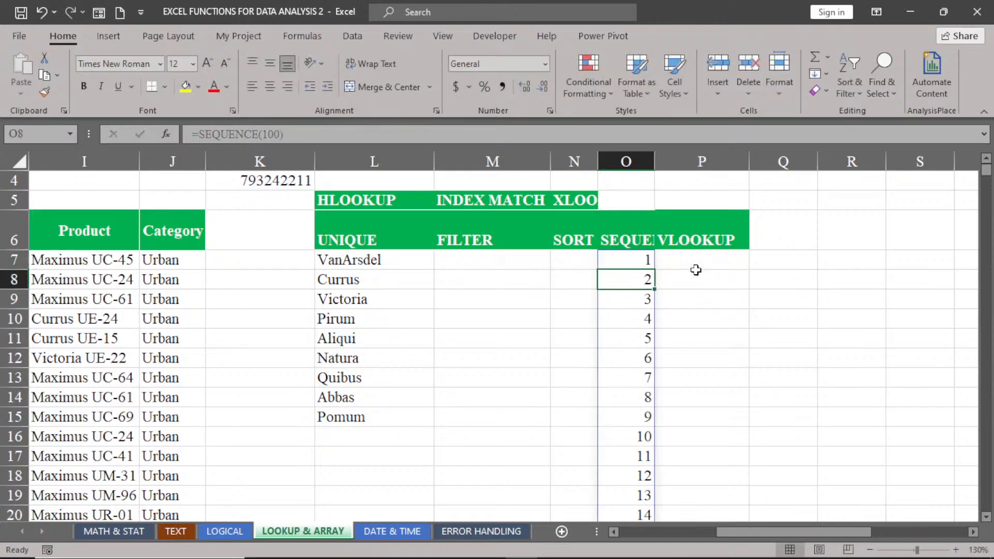
Step: Change the SEQUENCE formula in cell O7 to =SEQUENCE(13)
scroll(696, 268, down, 1)
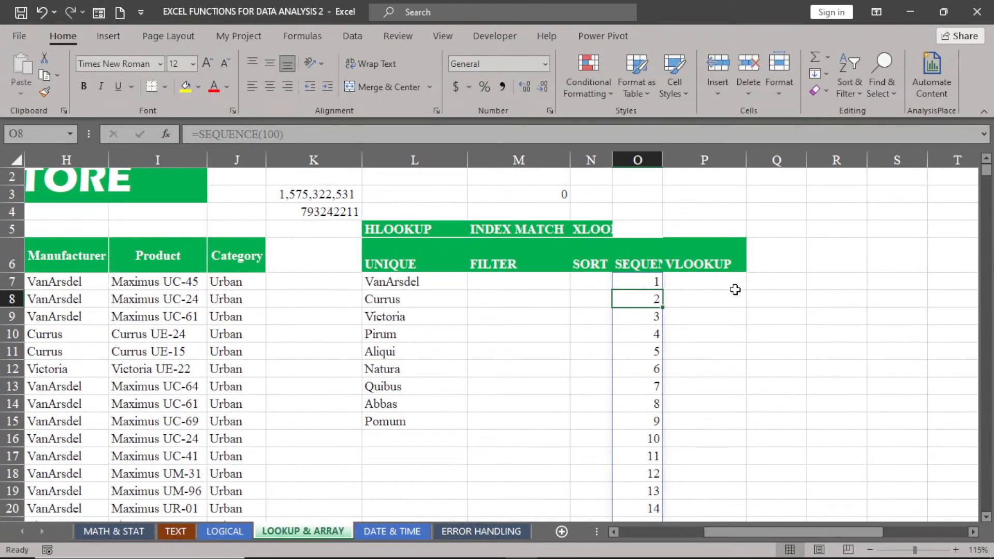
scroll(733, 290, up, 1)
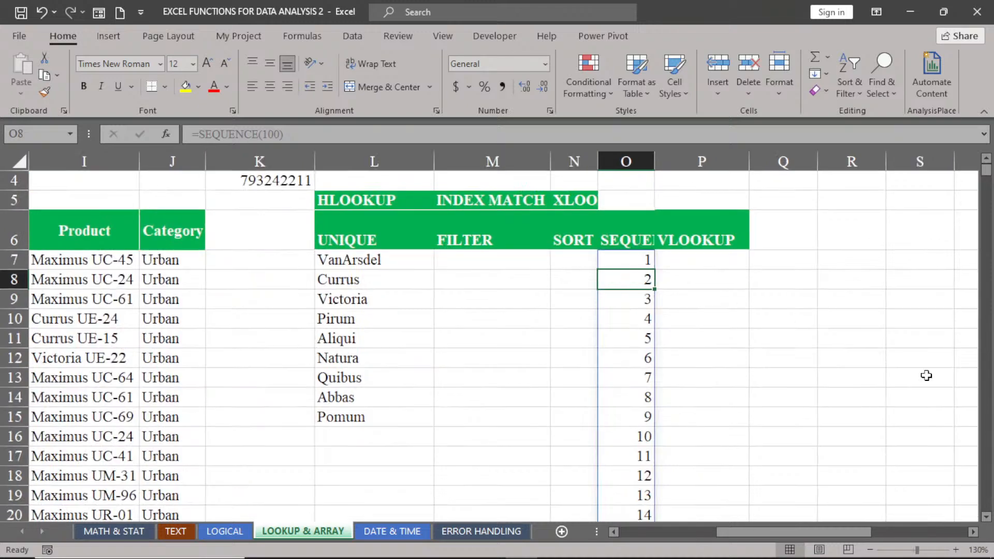
click(985, 516)
scroll(985, 518, down, 6)
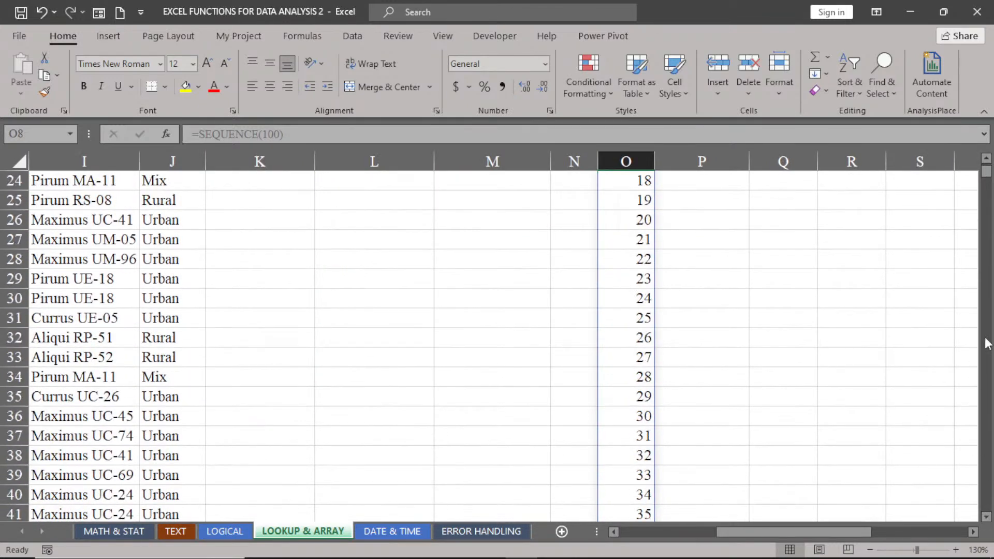
mouse_move(987, 177)
mouse_down()
mouse_move(987, 286)
mouse_move(985, 217)
mouse_move(971, 212)
mouse_move(986, 197)
mouse_move(986, 168)
mouse_up()
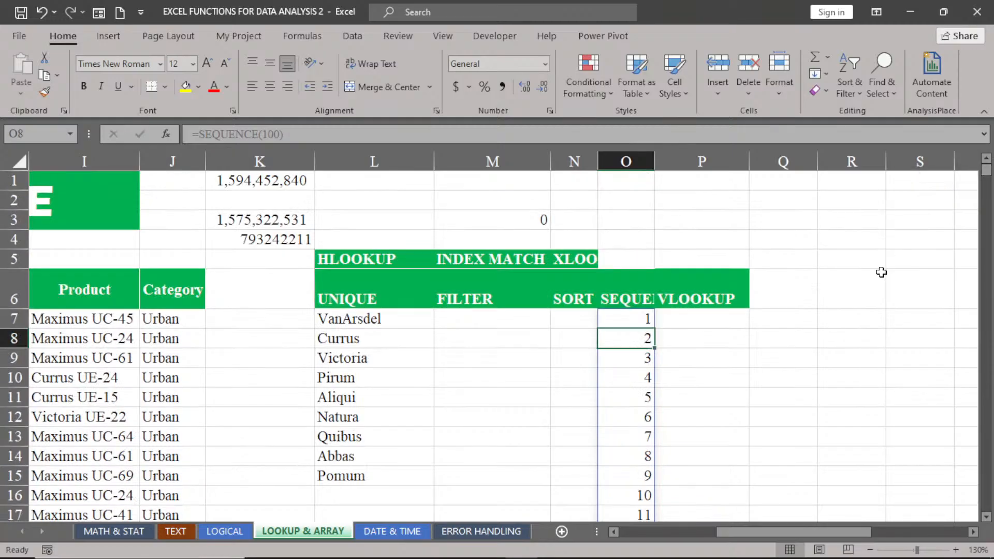
click(625, 318)
double_click(625, 318)
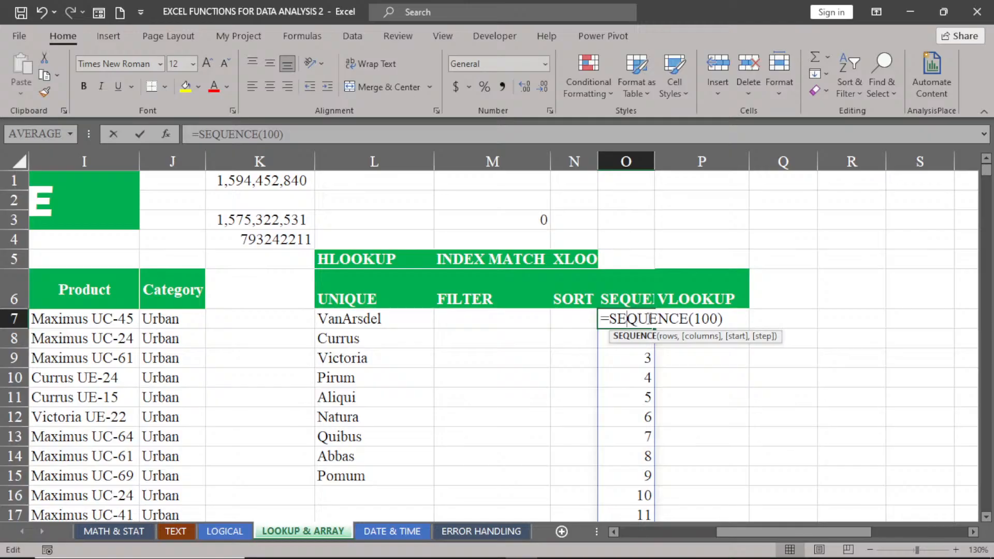
click(716, 319)
text(0)
key(BackSpace)
key(BackSpace)
key(BackSpace)
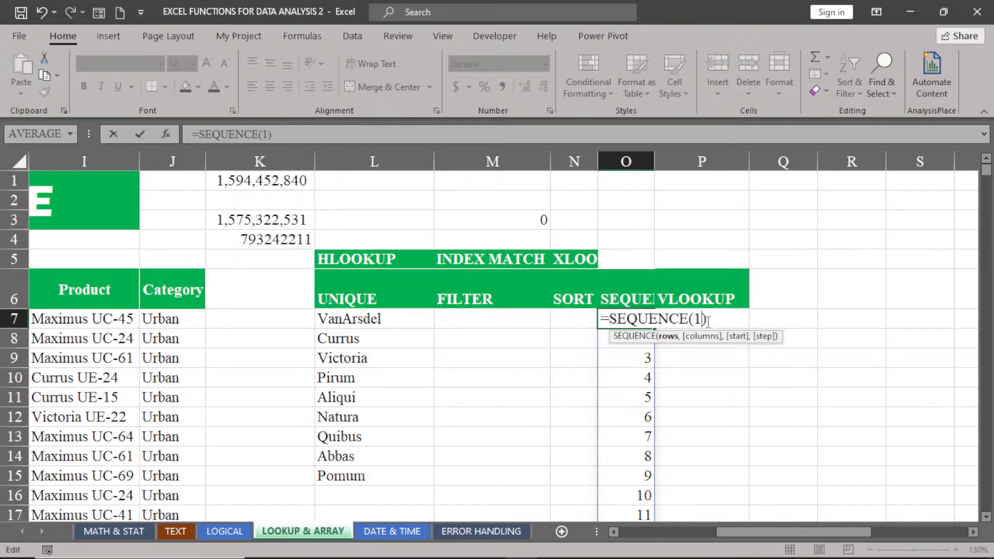
text(0)
key(BackSpace)
text(3)
key(Return)
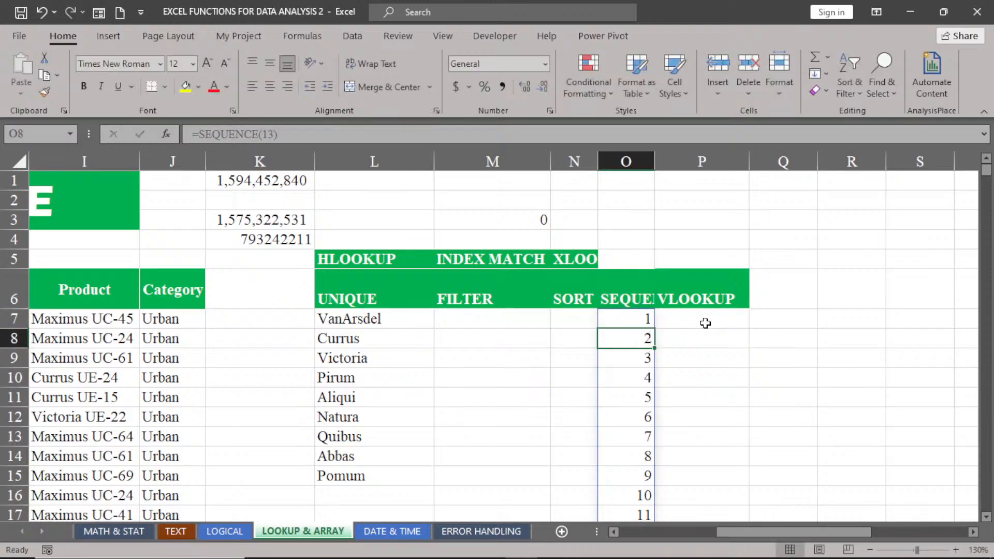
Step: Clear the SEQUENCE formula from cell O7 and the UNIQUE formula from cell L7
click(983, 515)
click(984, 515)
click(984, 516)
click(984, 516)
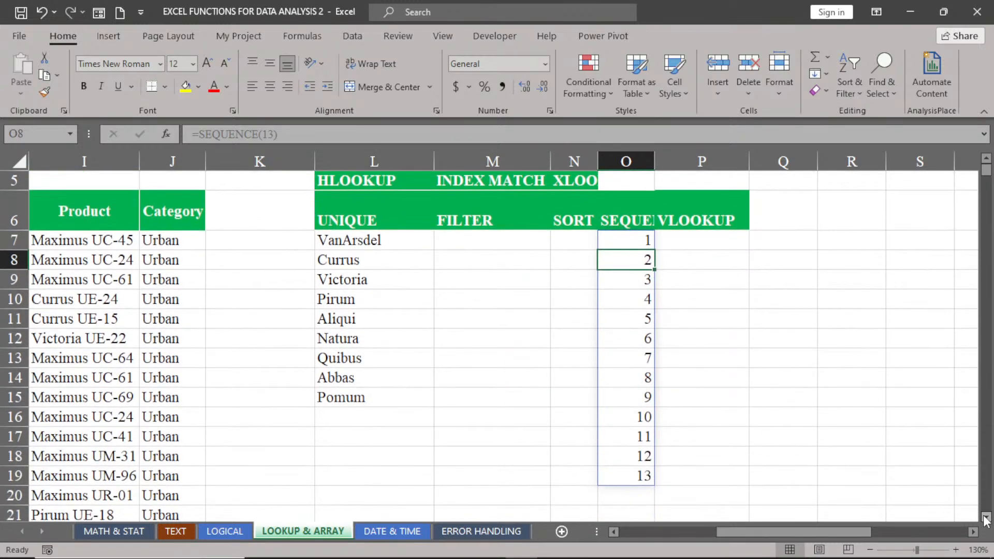
click(986, 158)
click(986, 158)
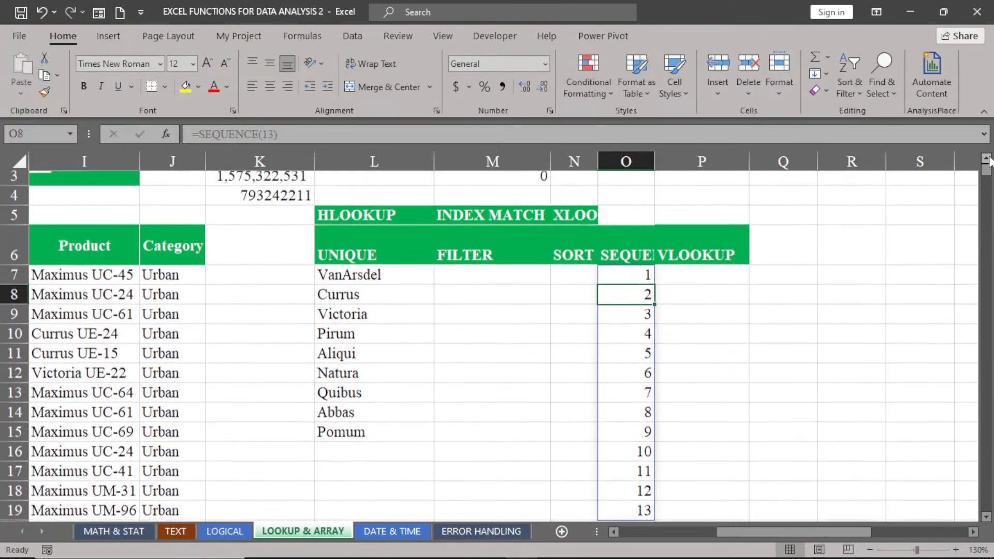
click(985, 159)
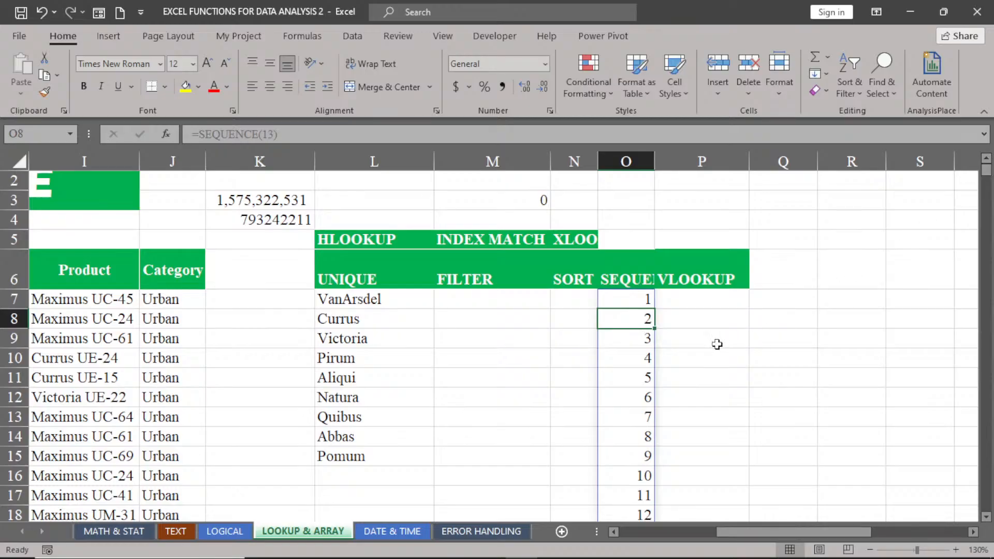
click(622, 299)
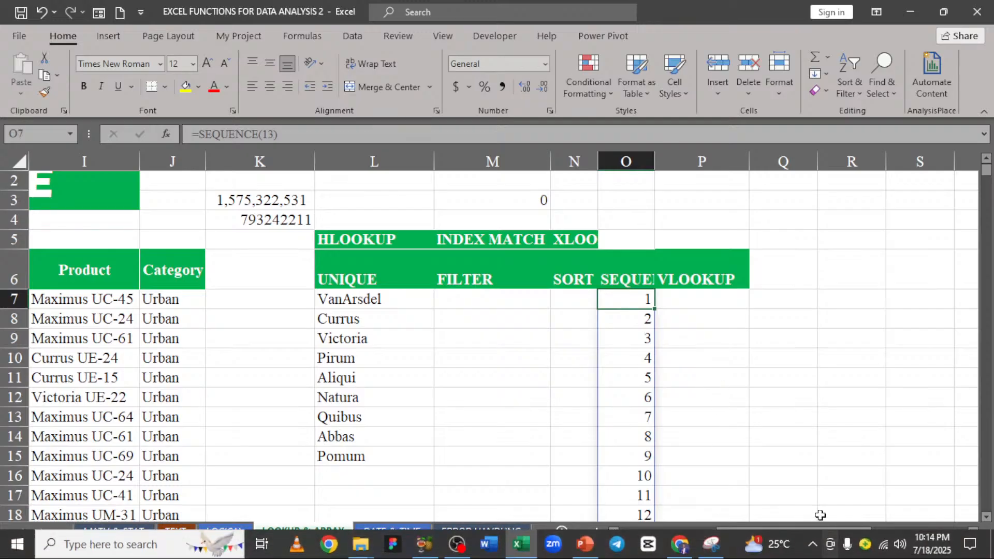
drag(800, 531, 776, 537)
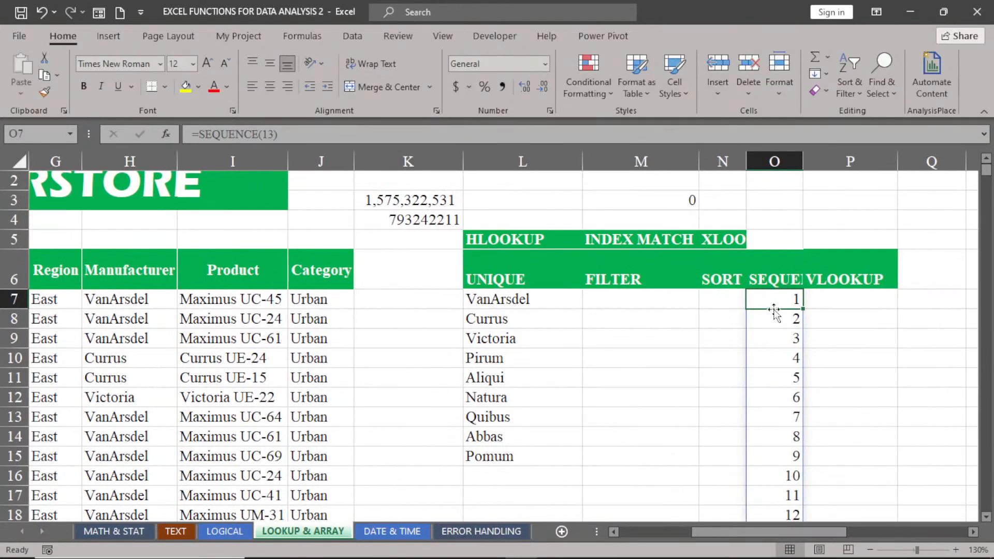
key(Delete)
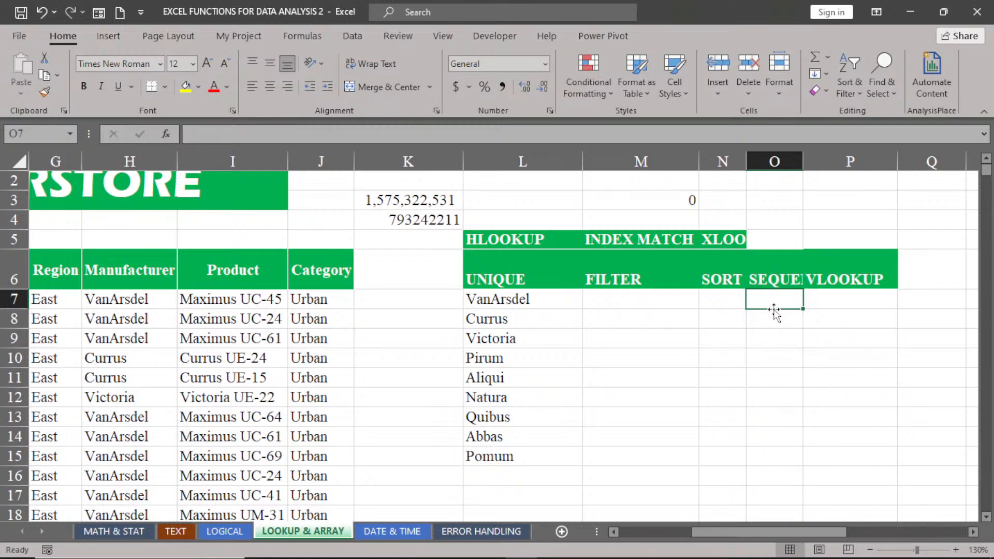
click(848, 303)
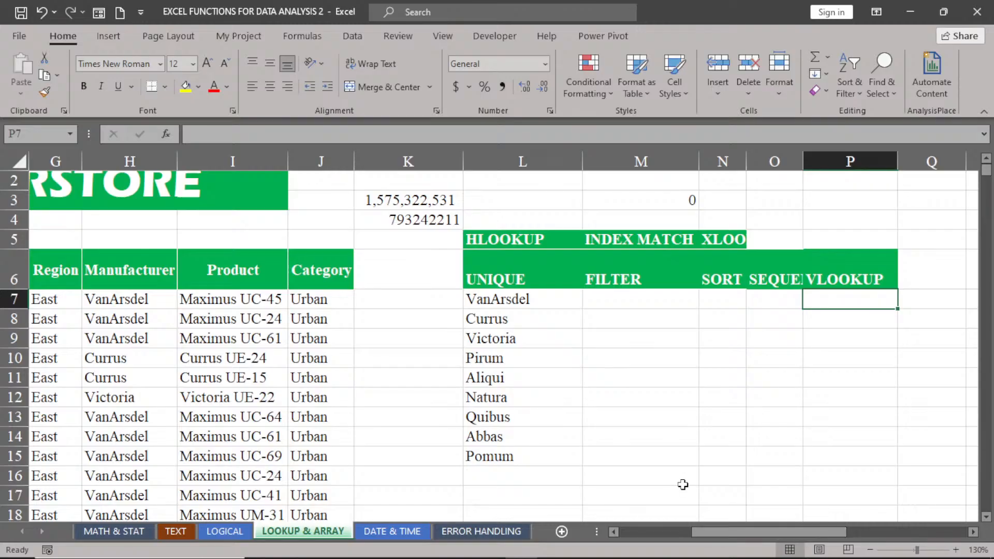
click(498, 299)
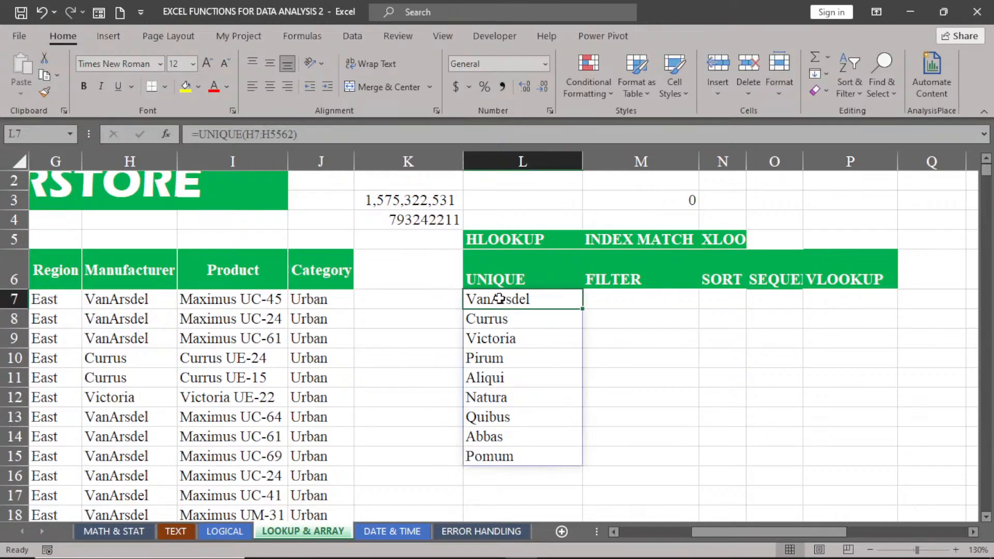
key(Delete)
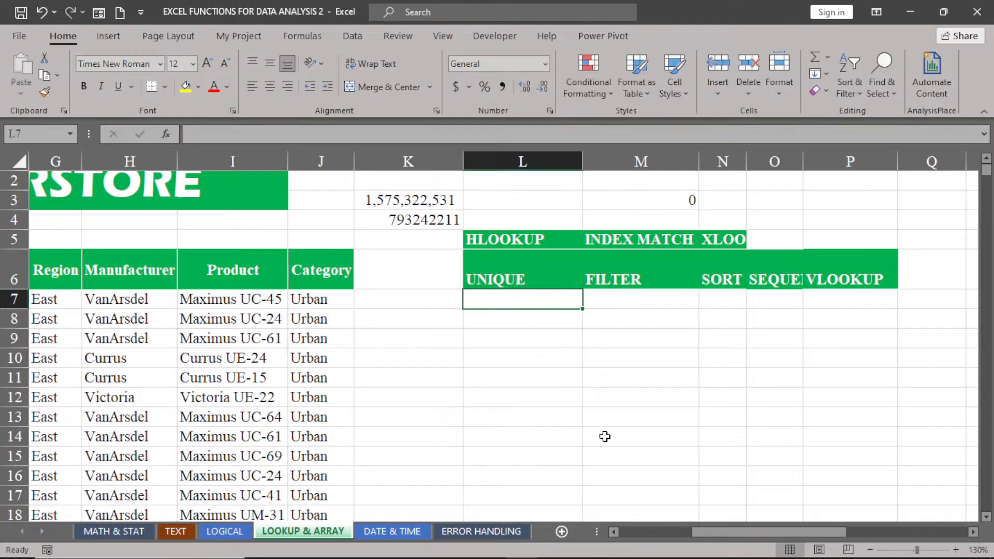
Step: Move the HLOOKUP heading from cell L5 to L7 and rename it VLOOKUP
drag(613, 531, 613, 531)
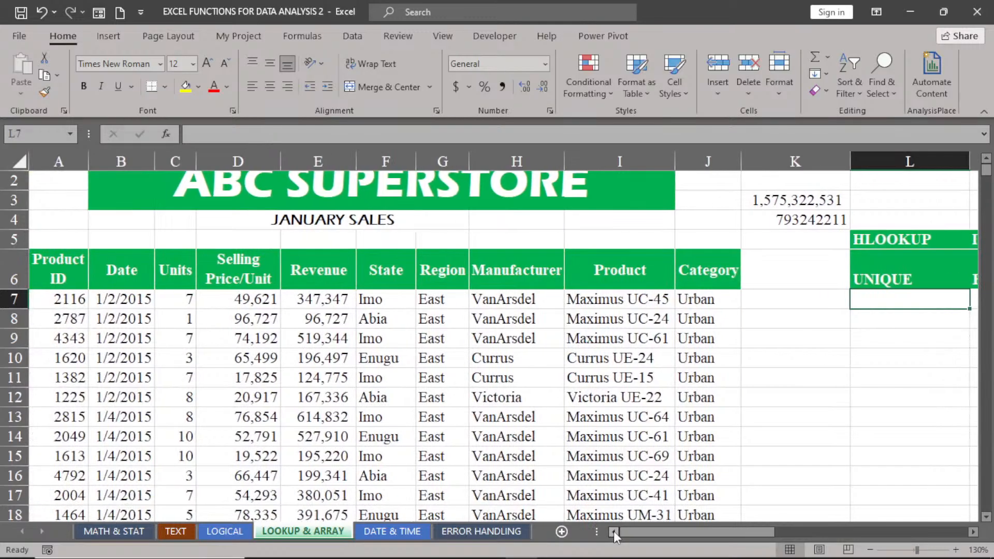
click(882, 319)
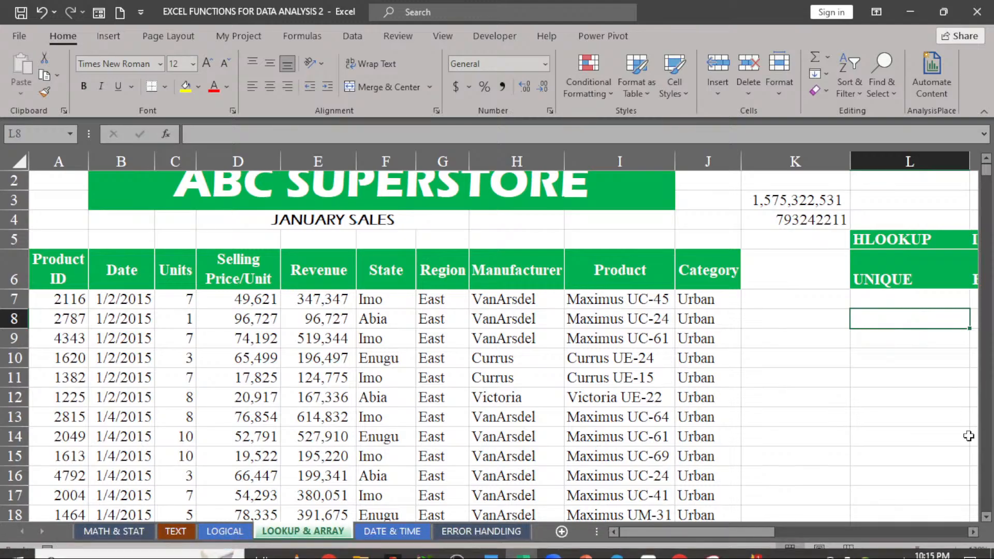
click(893, 244)
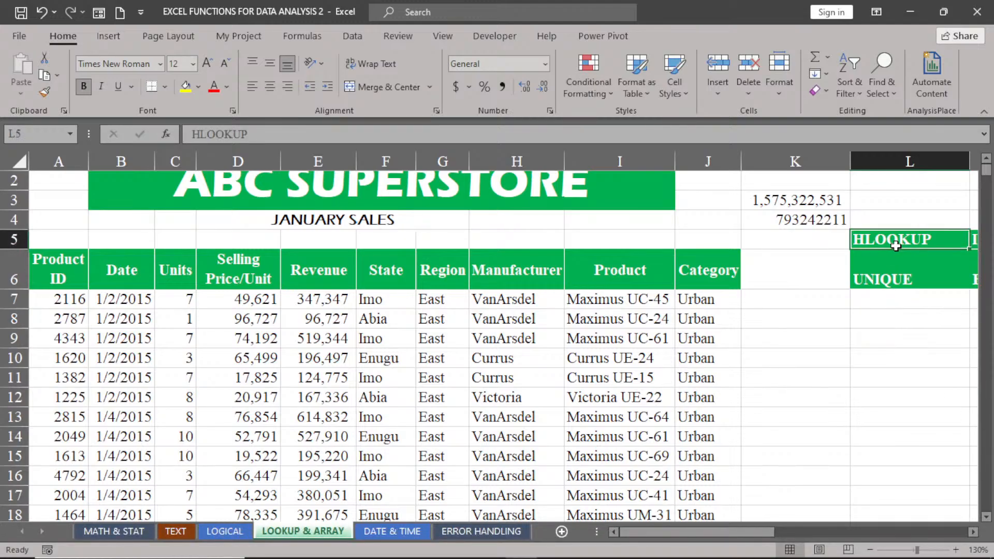
drag(899, 255, 880, 302)
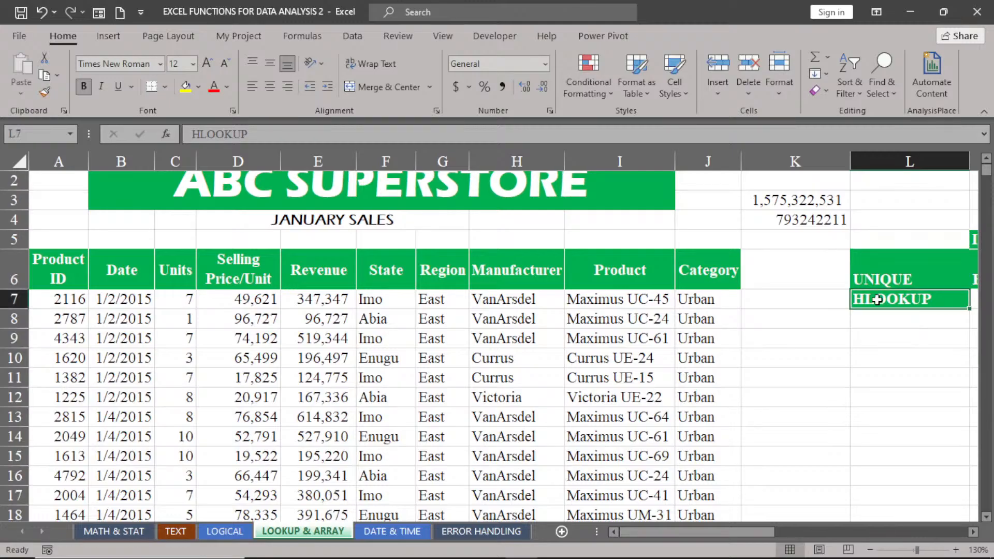
key(F2)
click(867, 301)
key(BackSpace)
text(v)
key(BackSpace)
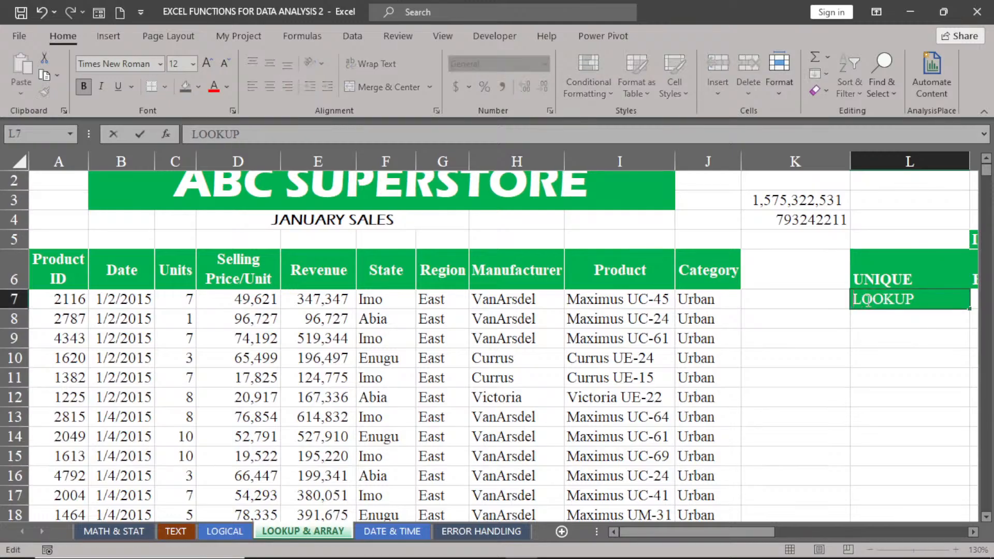
text(V)
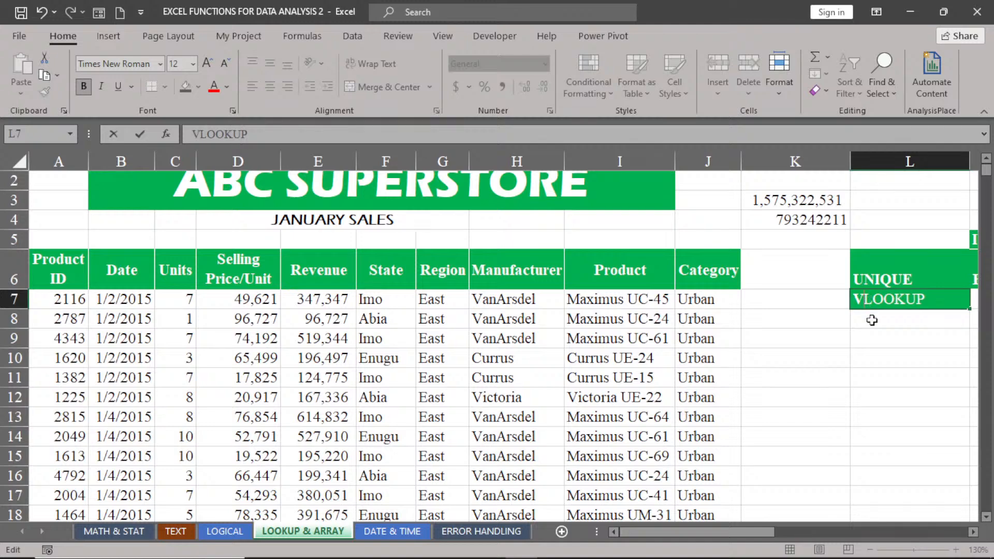
click(872, 323)
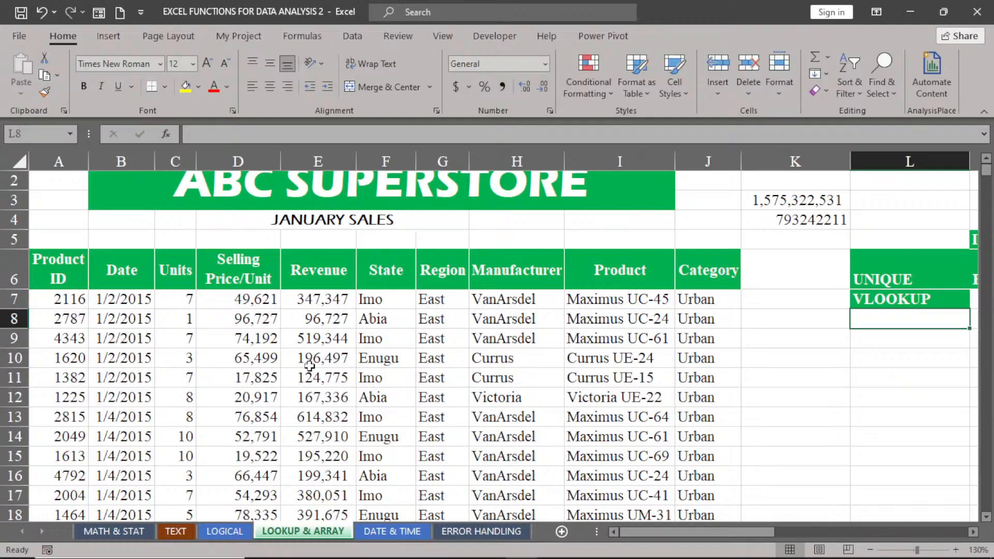
Step: Examine the Revenue values and the State to Product headings of the sales table
click(321, 299)
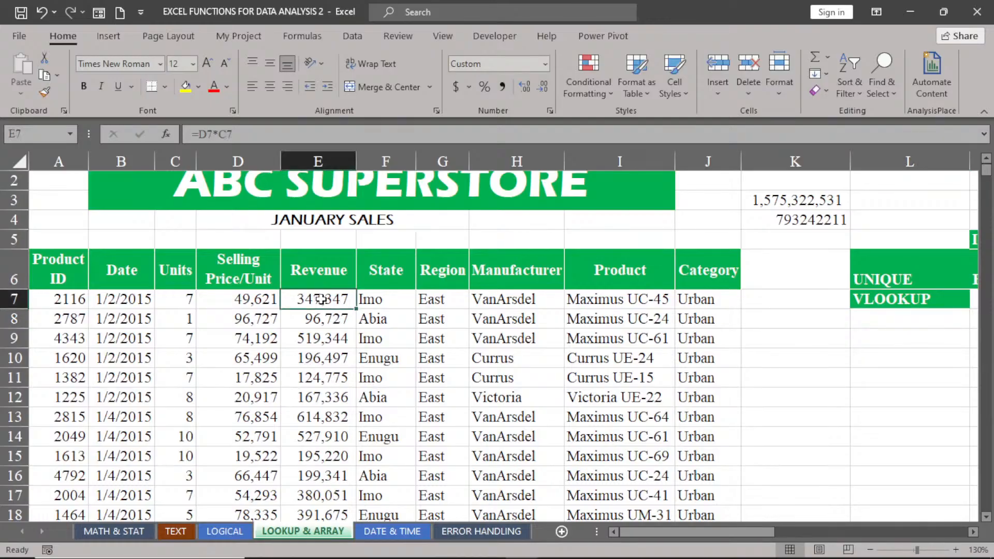
click(314, 341)
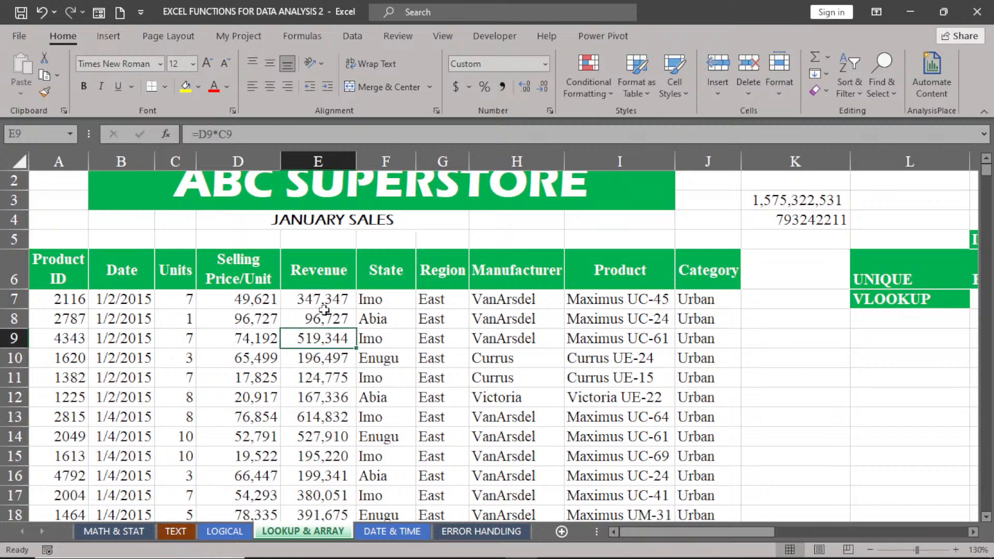
click(329, 417)
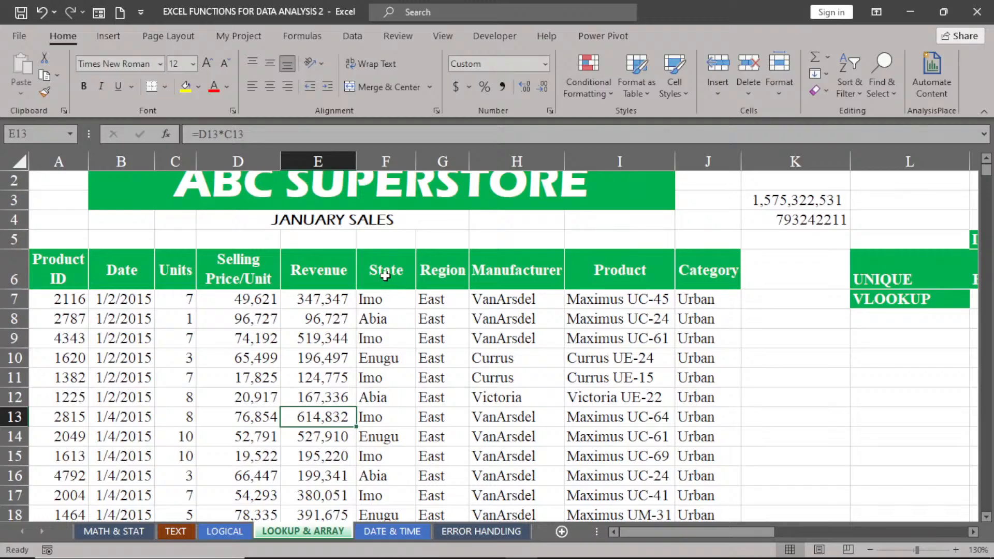
drag(385, 276, 648, 281)
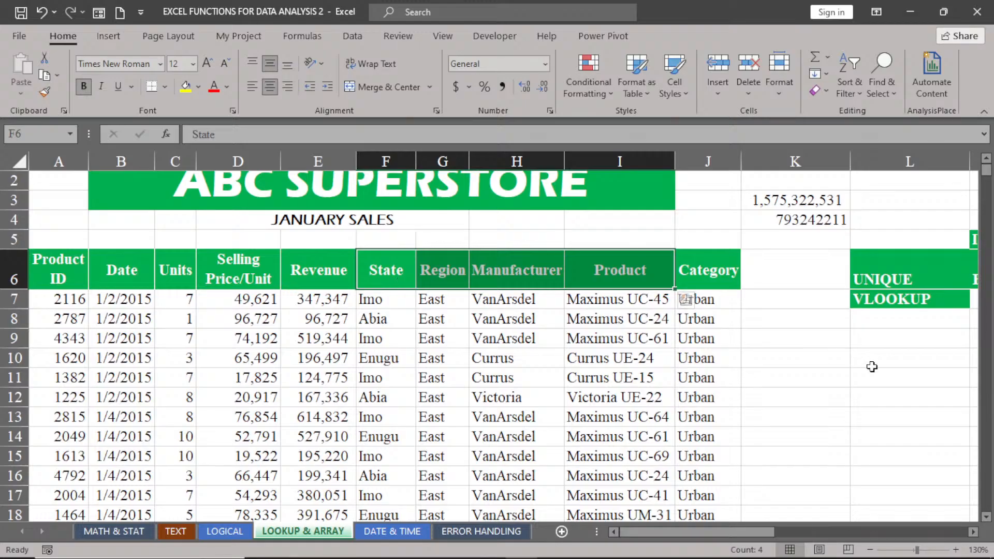
click(905, 320)
text(=)
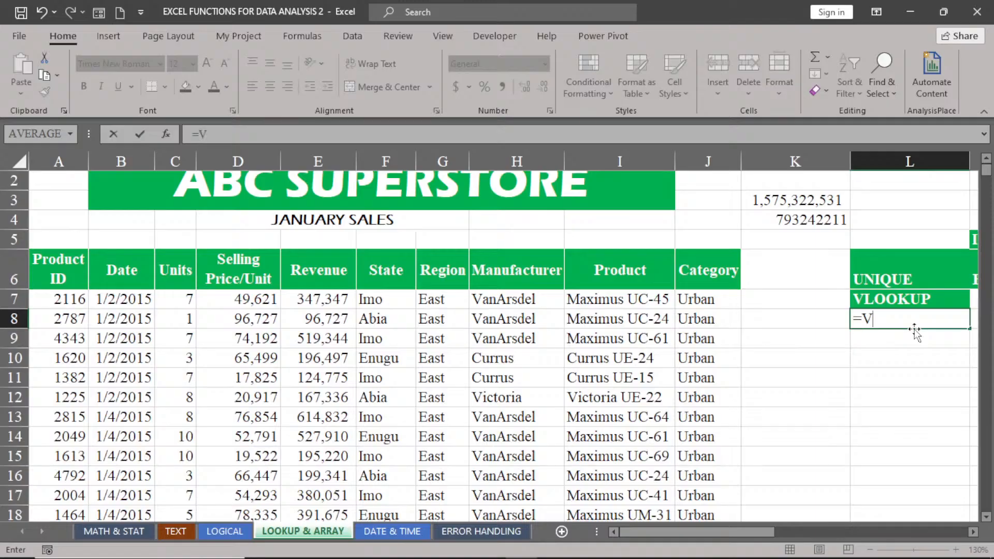
text(VL)
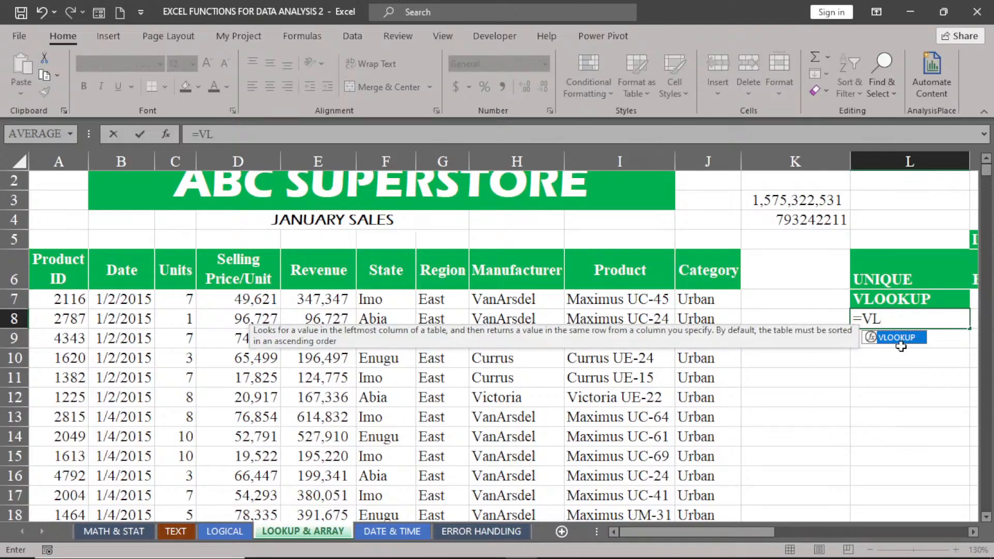
double_click(898, 339)
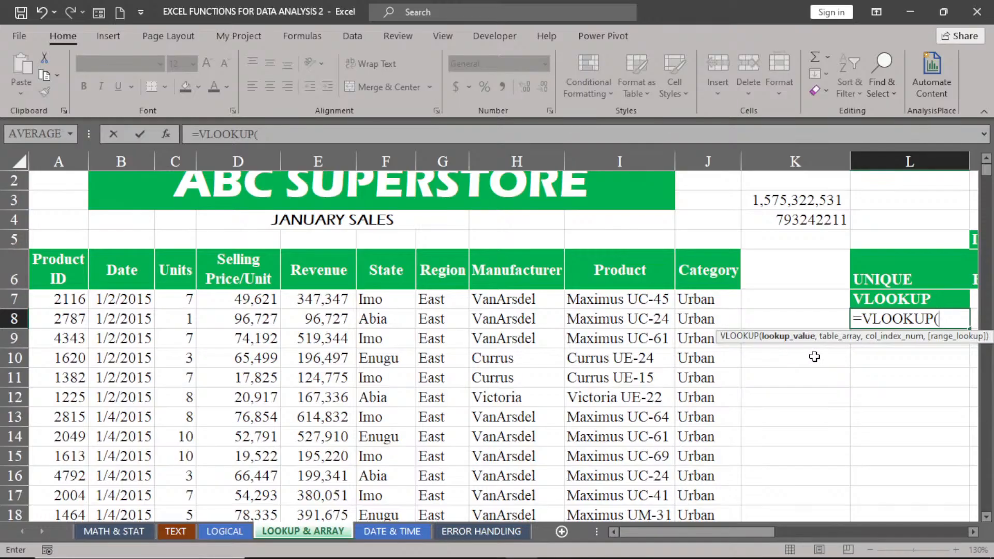
key(BackSpace)
key(BackSpace)
key(BackSpace)
key(BackSpace)
key(BackSpace)
key(BackSpace)
key(BackSpace)
key(BackSpace)
key(BackSpace)
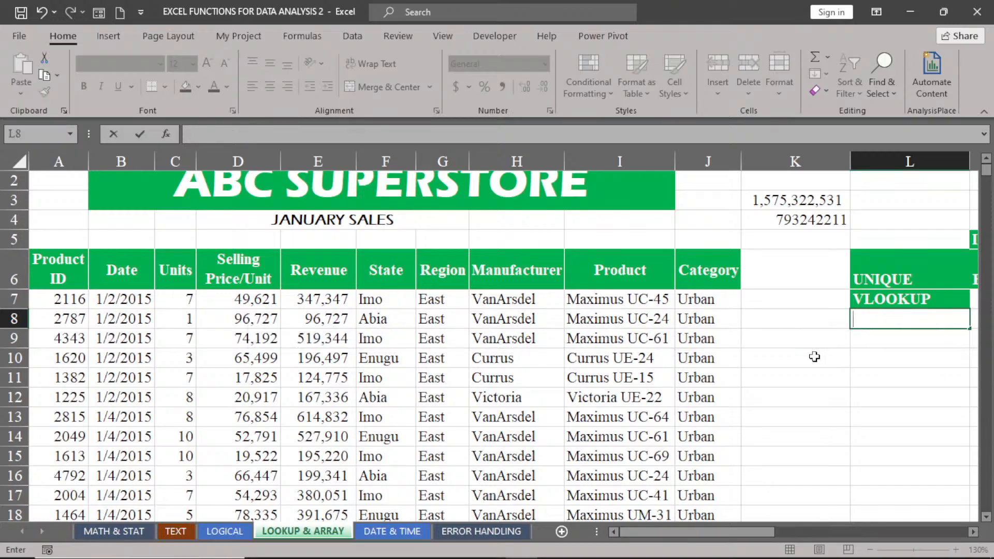
click(793, 317)
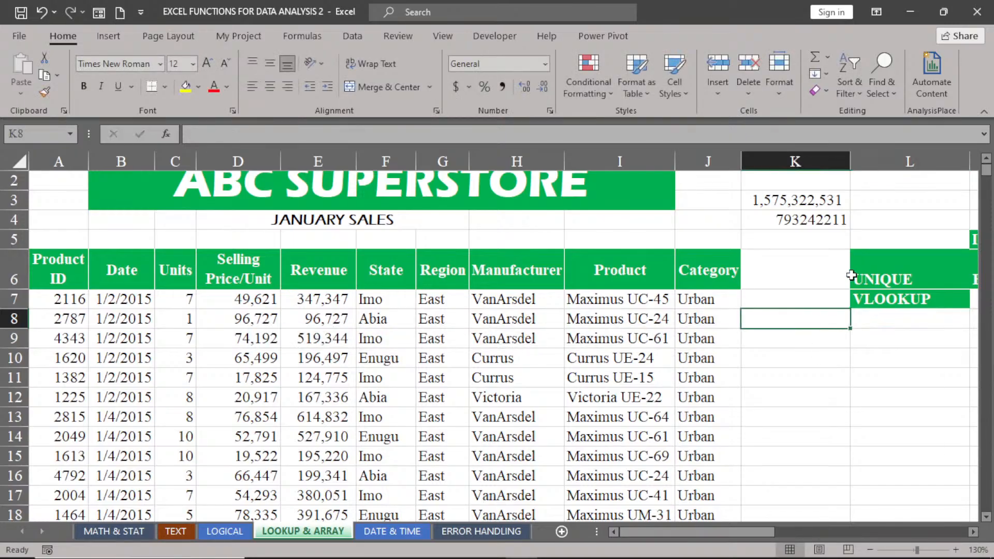
Step: Enter =MAX(E7:E5562) in cell L4 to return the highest Revenue value
click(893, 218)
text(=)
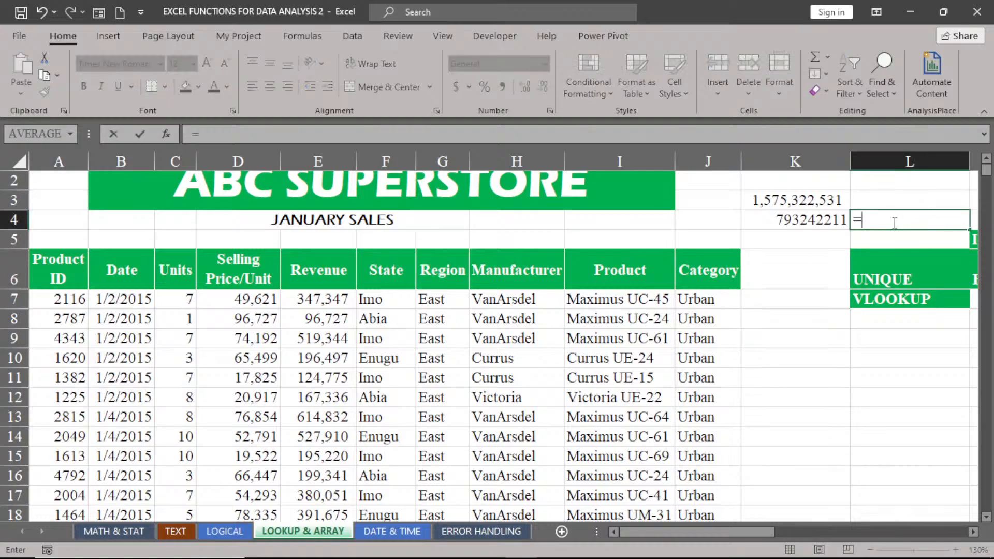
text(MAX)
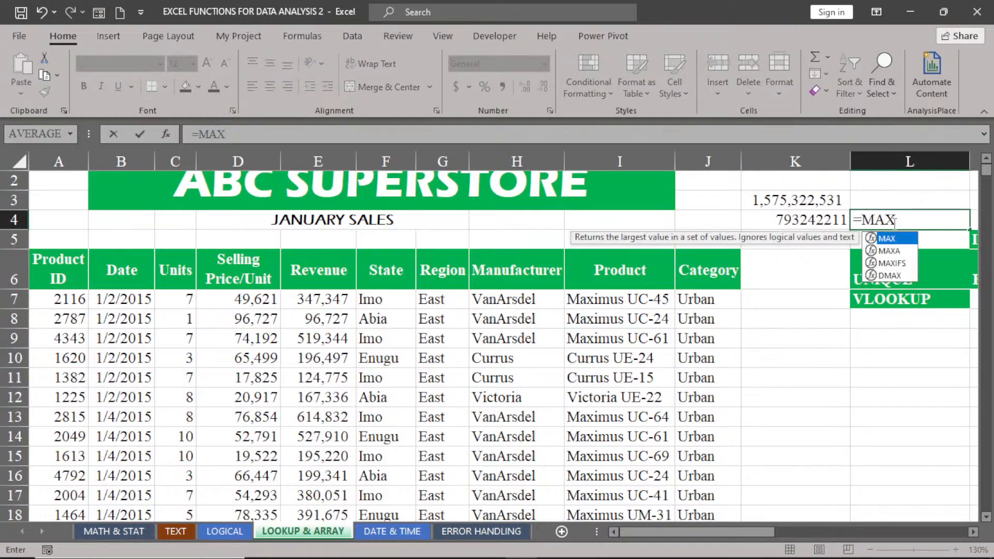
double_click(901, 238)
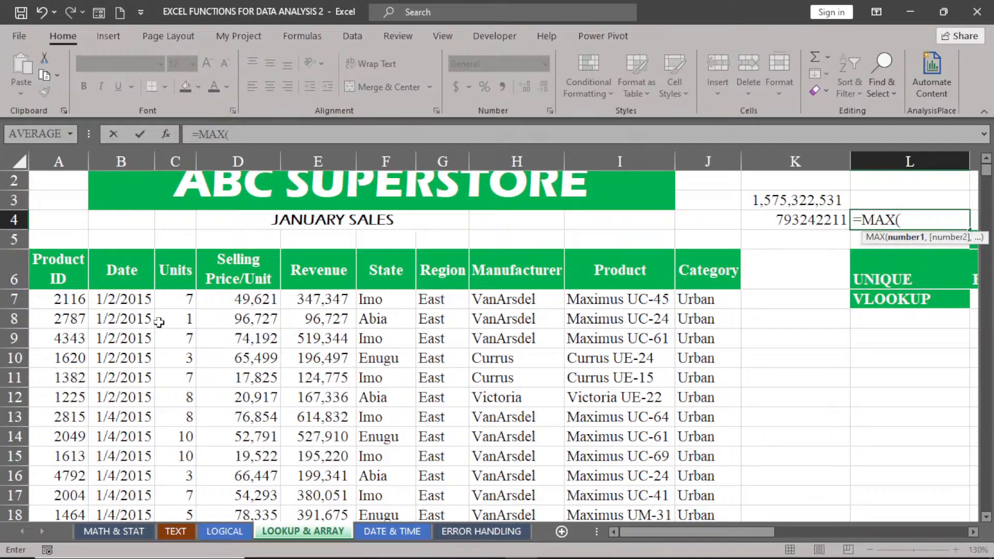
click(317, 299)
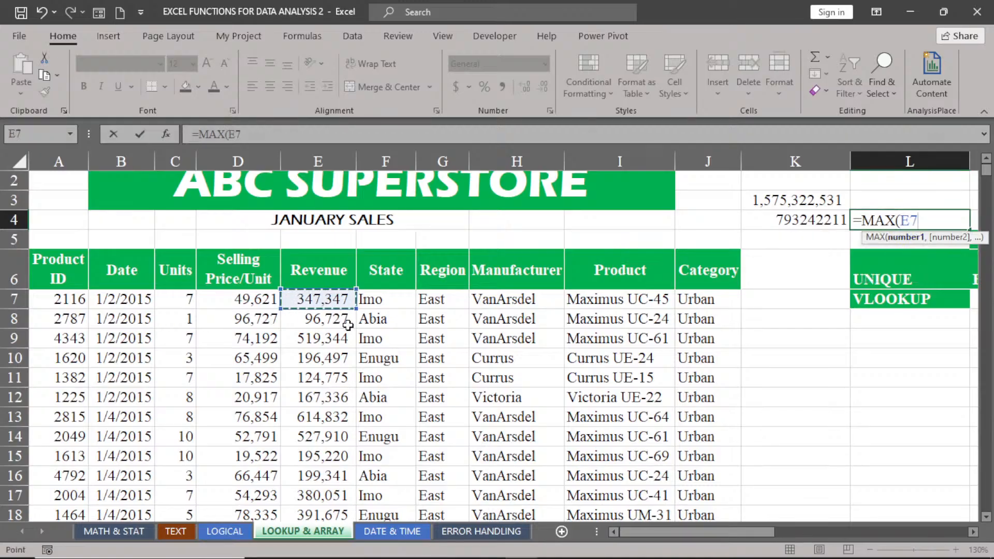
key(ctrl+shift+Down)
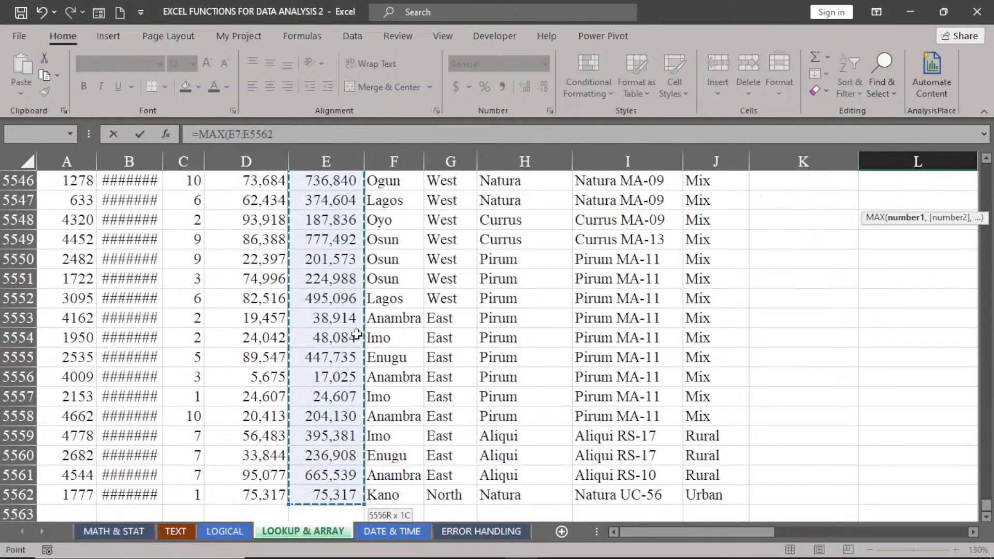
key(ctrl+BackSpace)
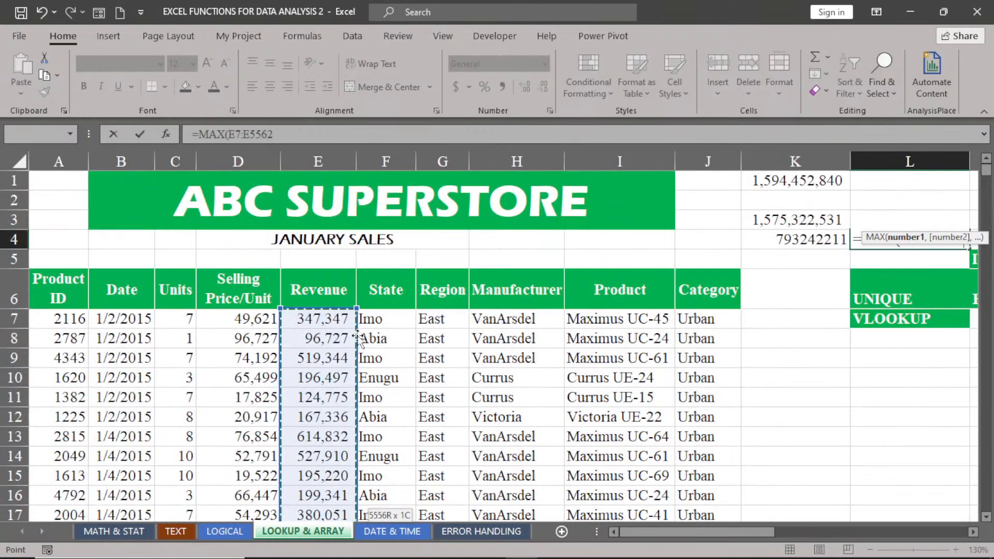
key(Return)
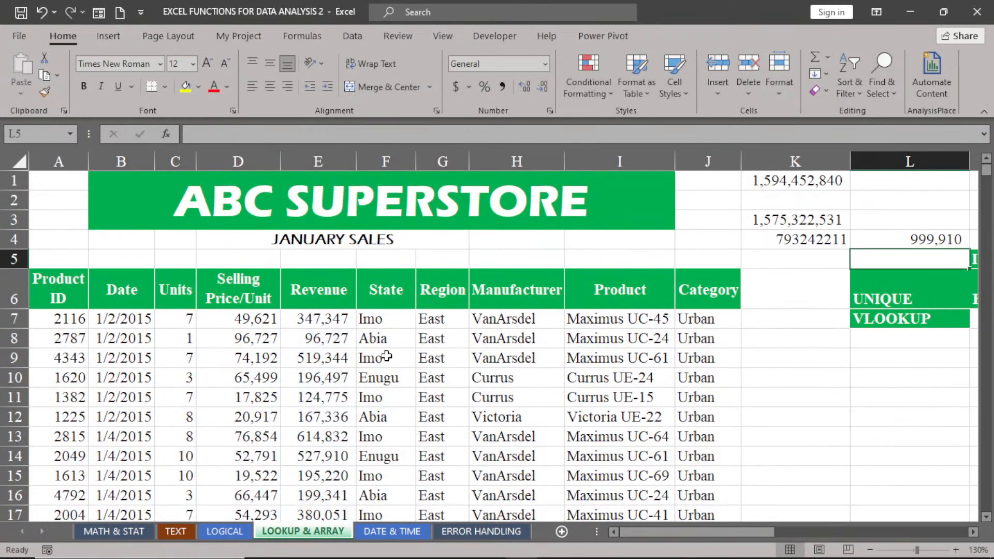
click(922, 240)
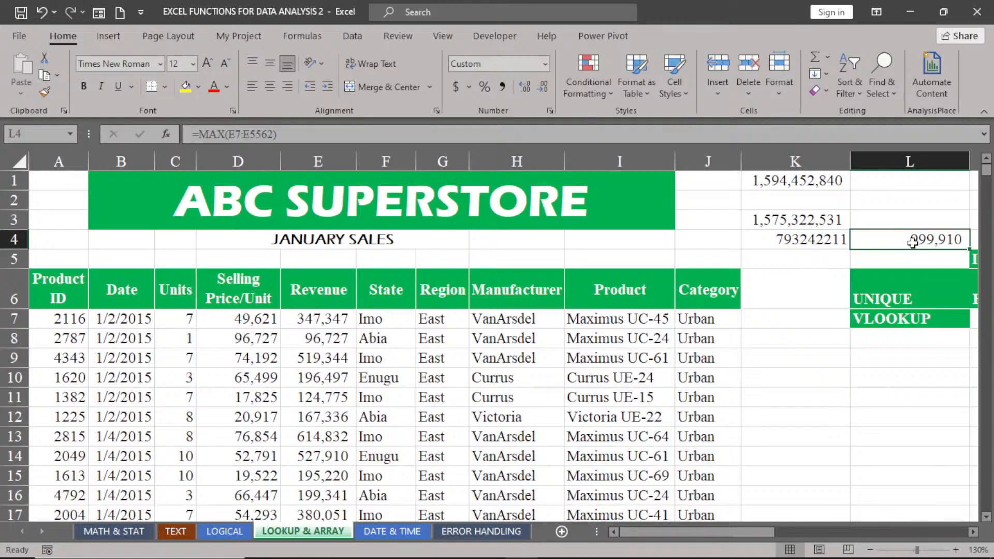
Step: Start a VLOOKUP formula in cell L8 with L4 as the lookup value
click(894, 339)
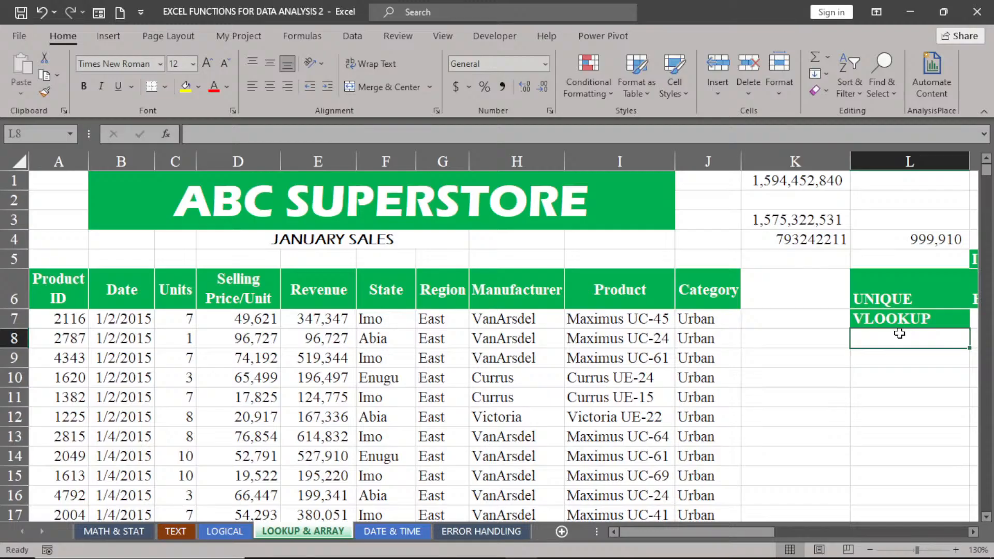
text(=)
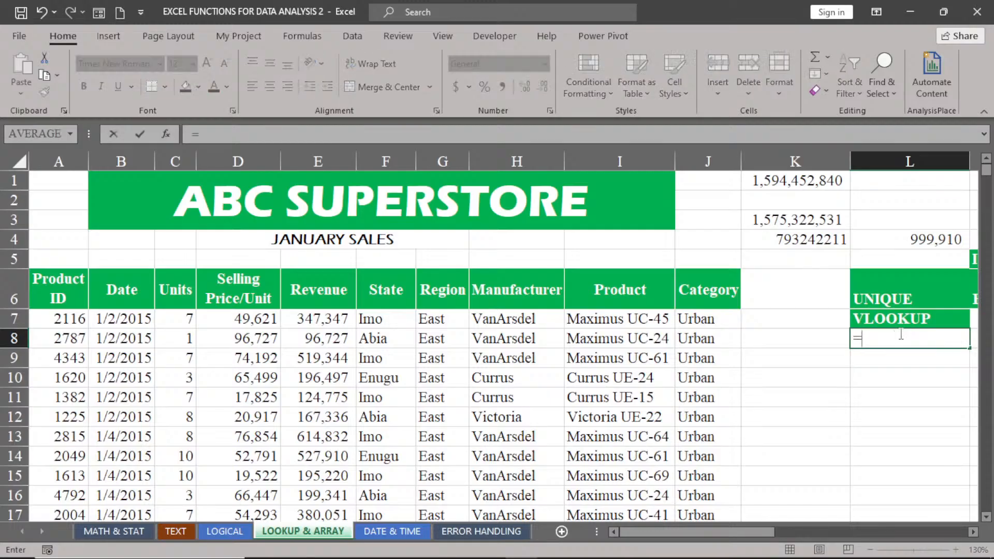
text(VL)
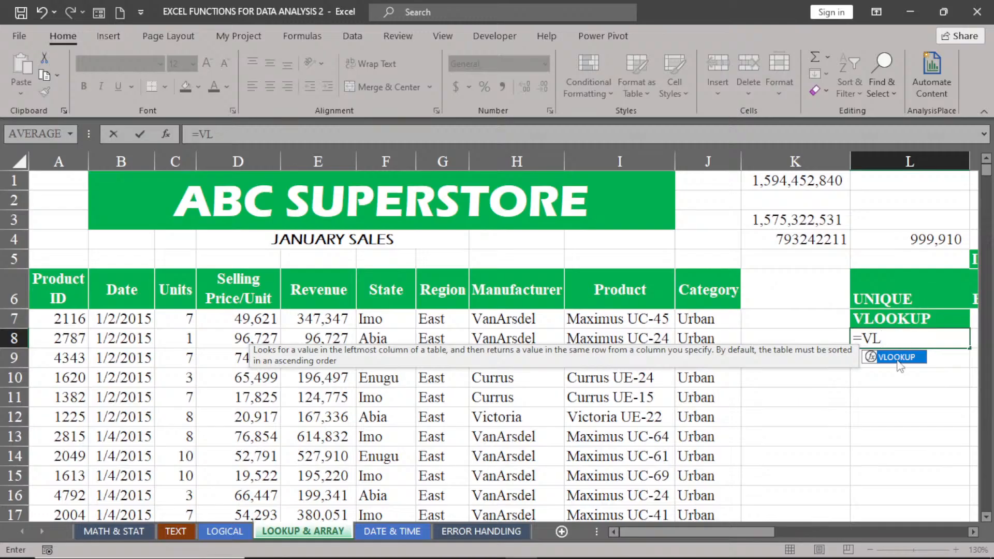
double_click(897, 357)
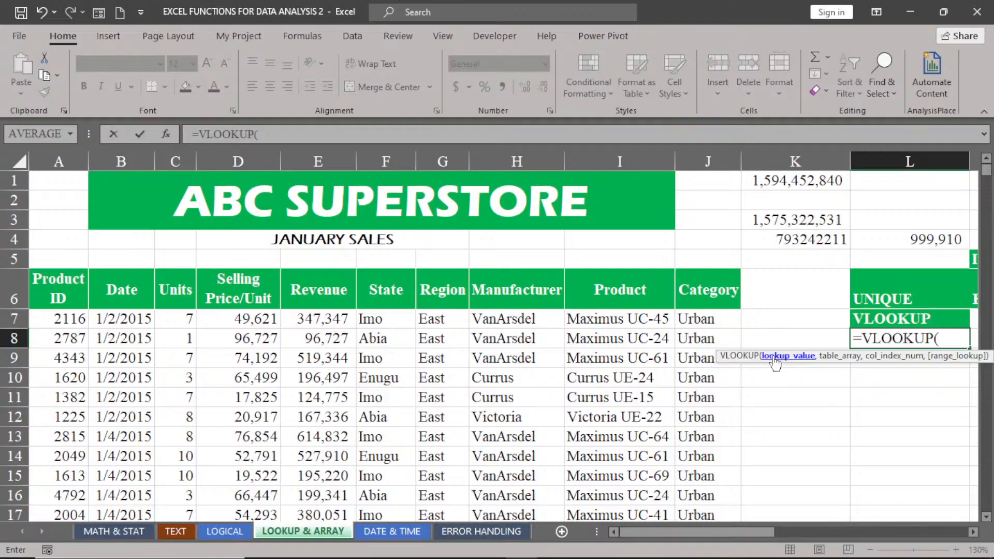
click(924, 238)
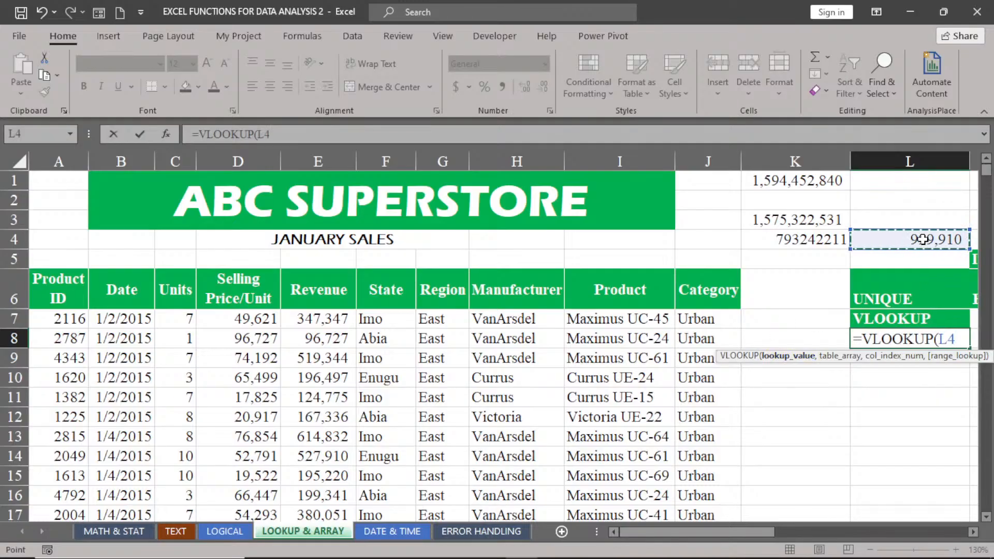
text(,)
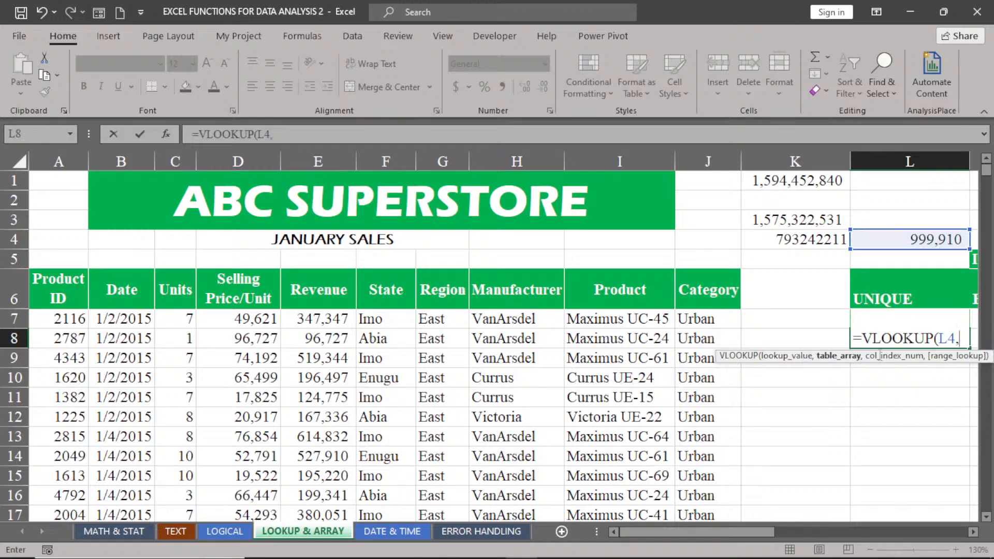
Step: Set the VLOOKUP table array to the whole sales data range A7:J5562
click(973, 532)
click(973, 532)
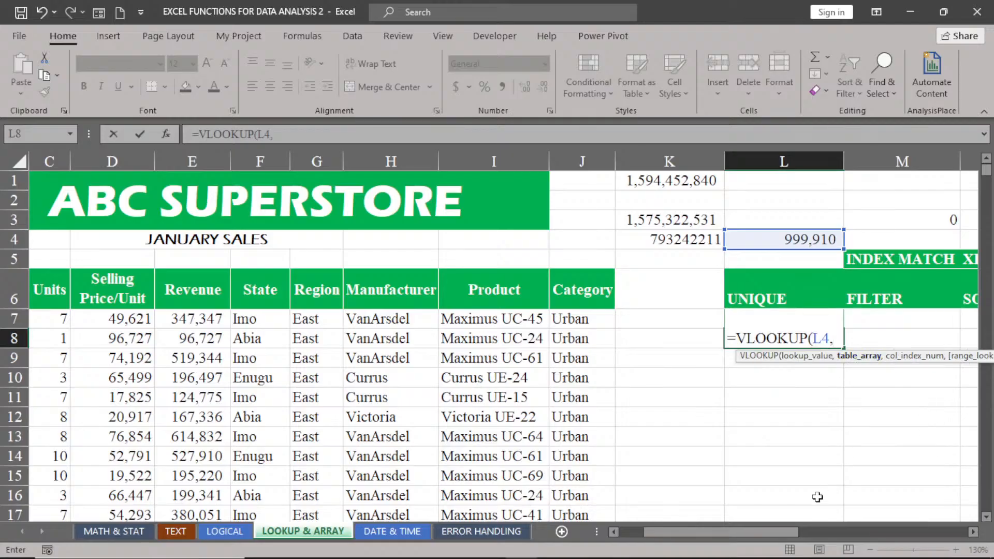
drag(759, 527, 728, 529)
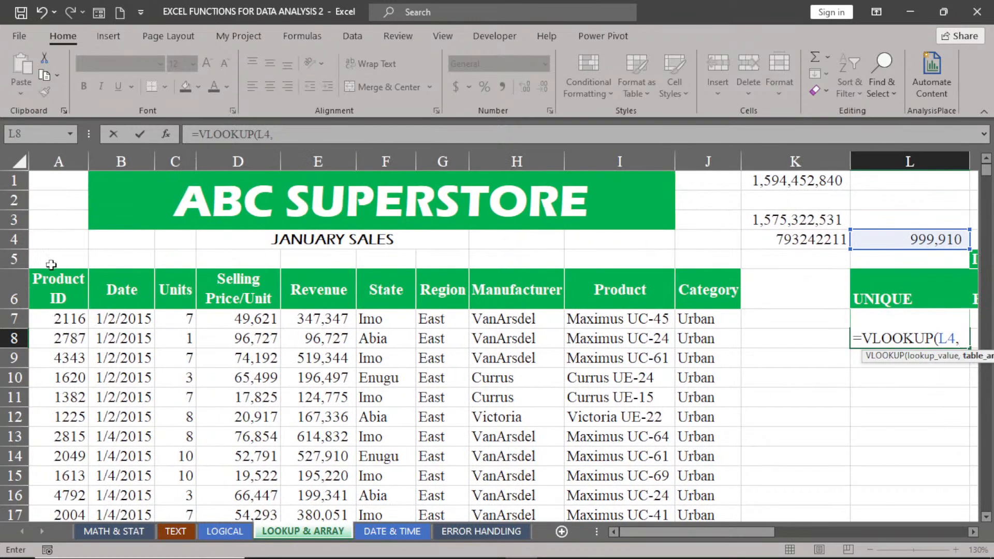
click(47, 314)
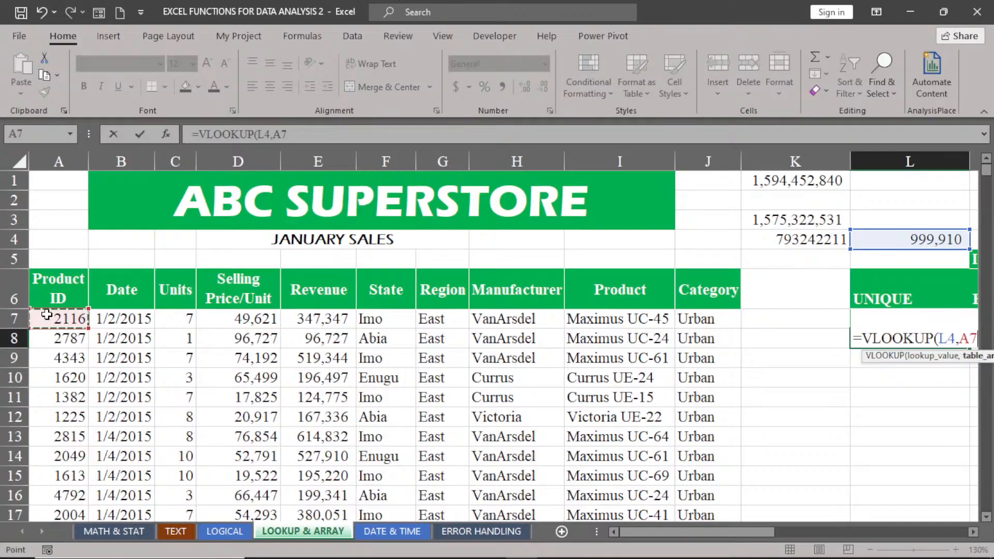
key(ctrl+shift+Right)
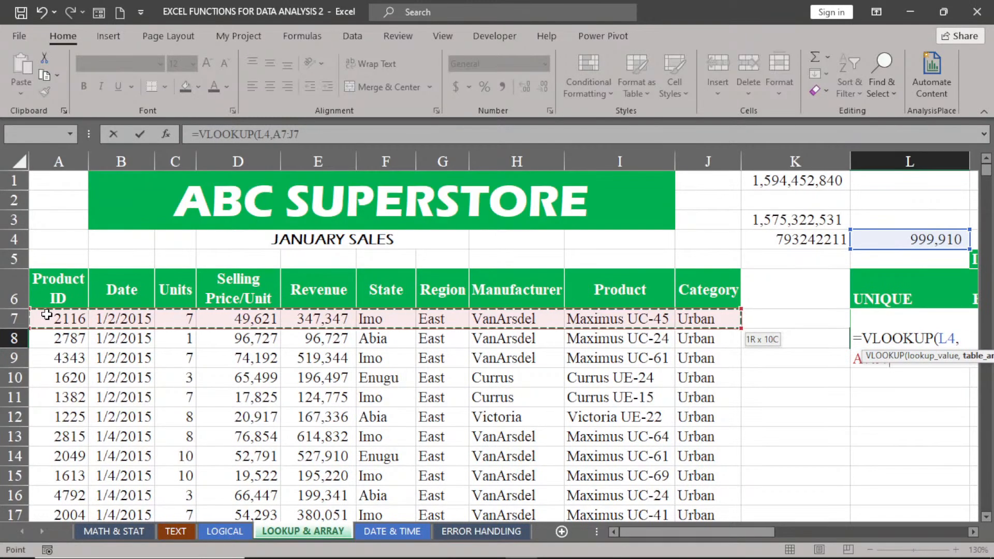
key(ctrl+shift+Down)
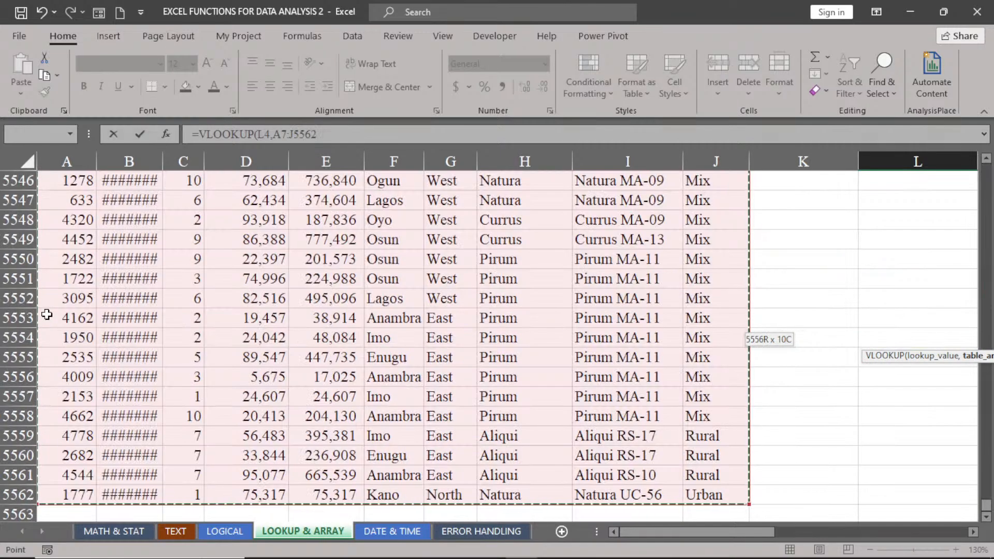
key(ctrl+BackSpace)
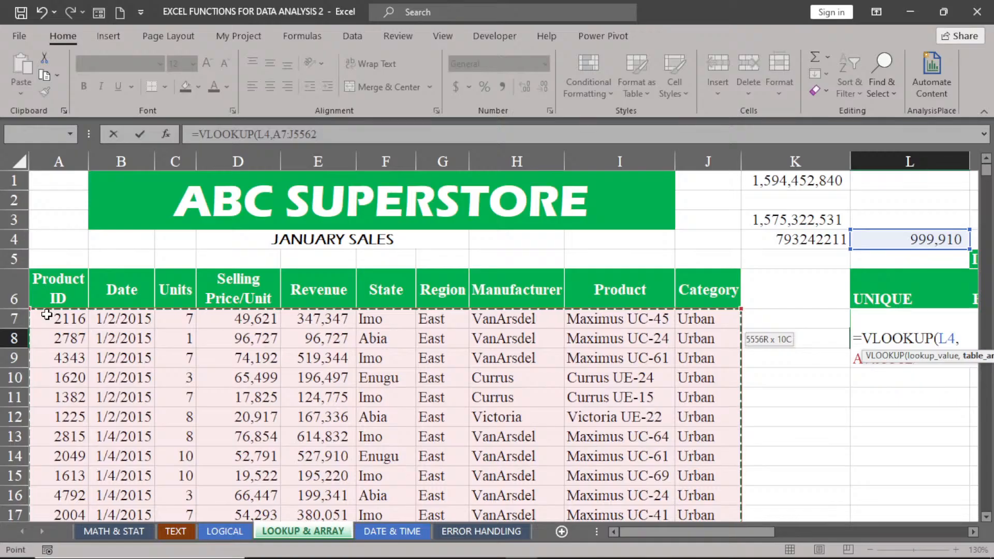
text(,)
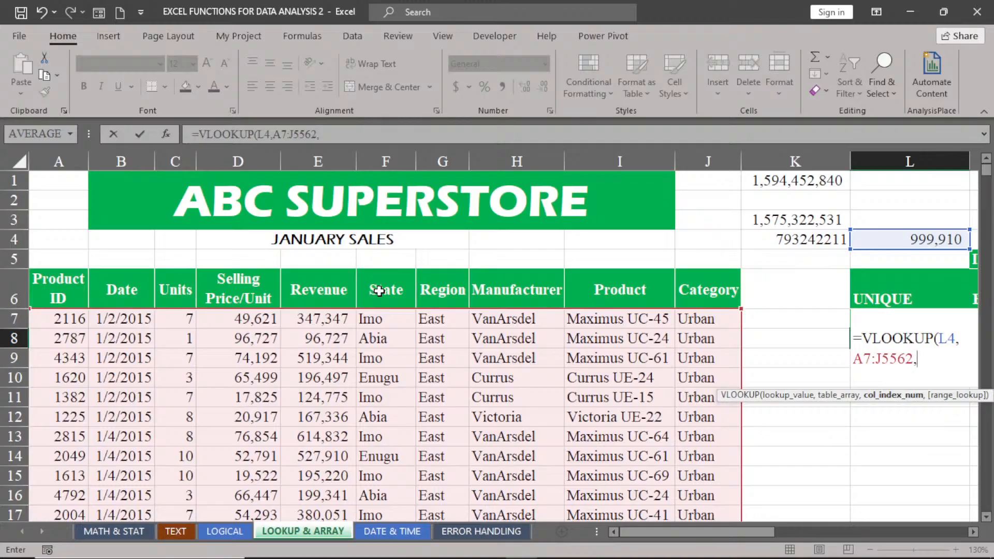
Step: Complete the VLOOKUP arguments with column index 6 and FALSE for an exact match, and close the parenthesis
text(6)
text(,)
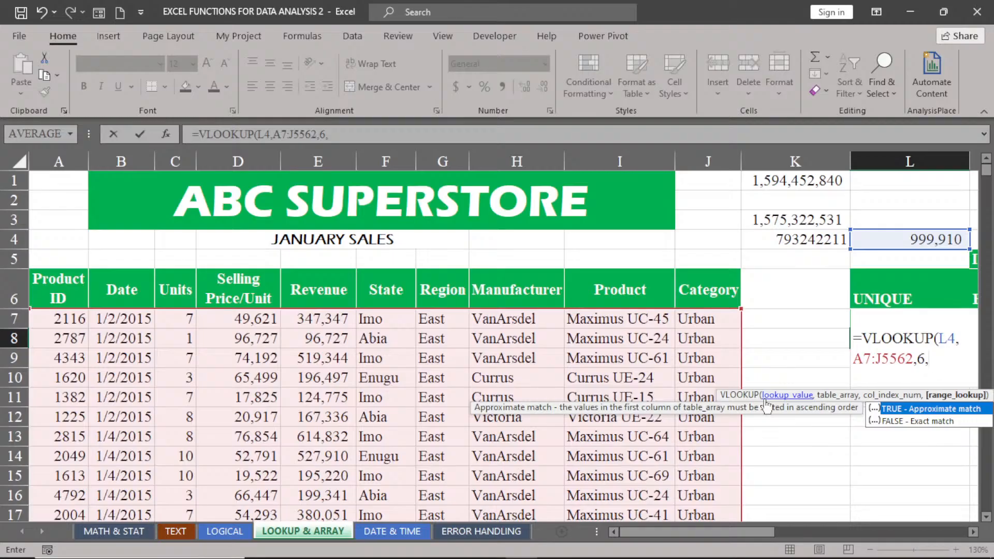
text(0)
key(BackSpace)
double_click(901, 421)
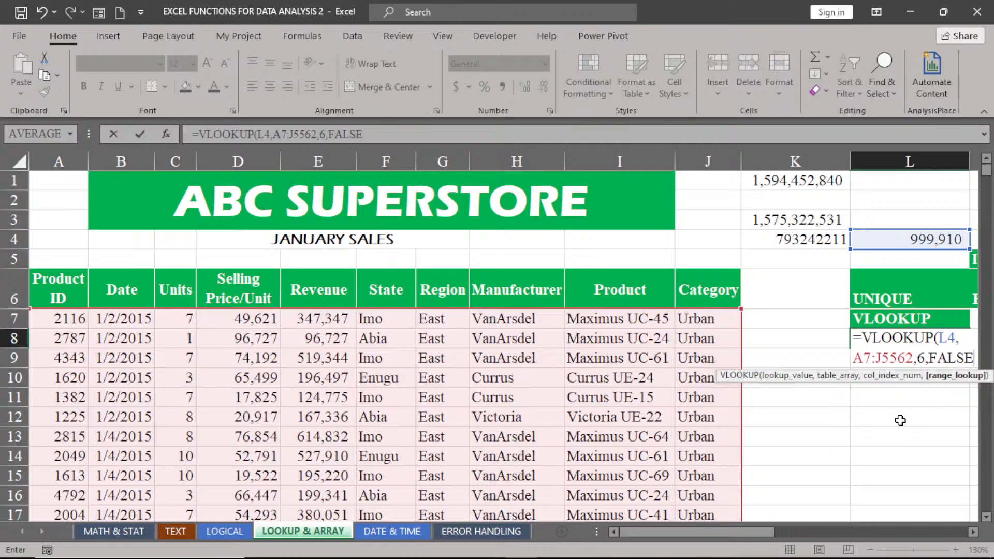
click(973, 531)
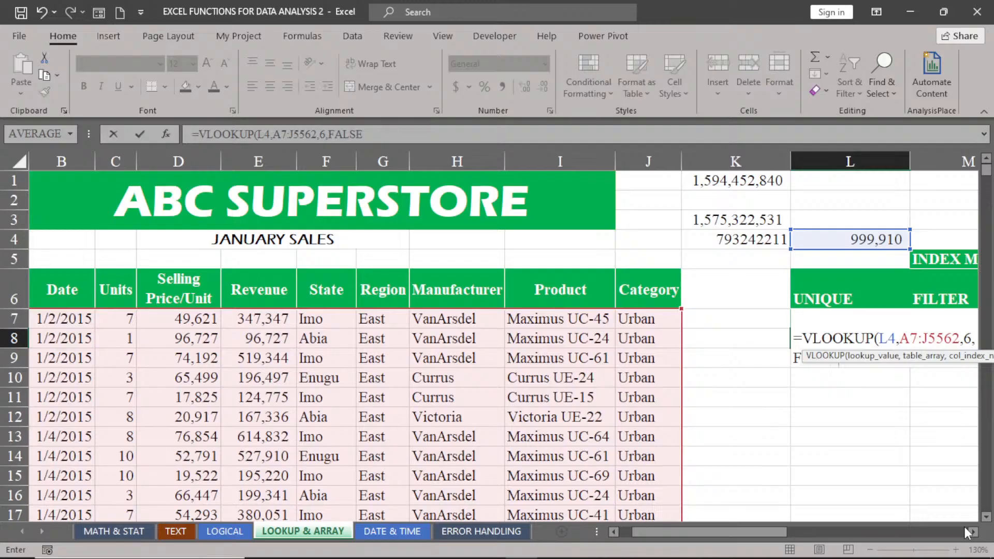
click(973, 532)
click(973, 532)
click(973, 532)
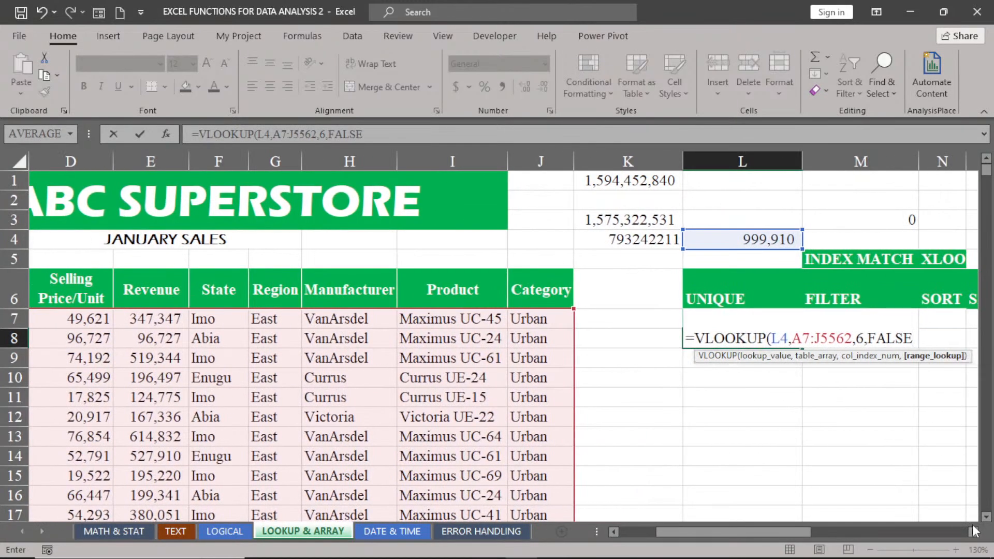
text(,)
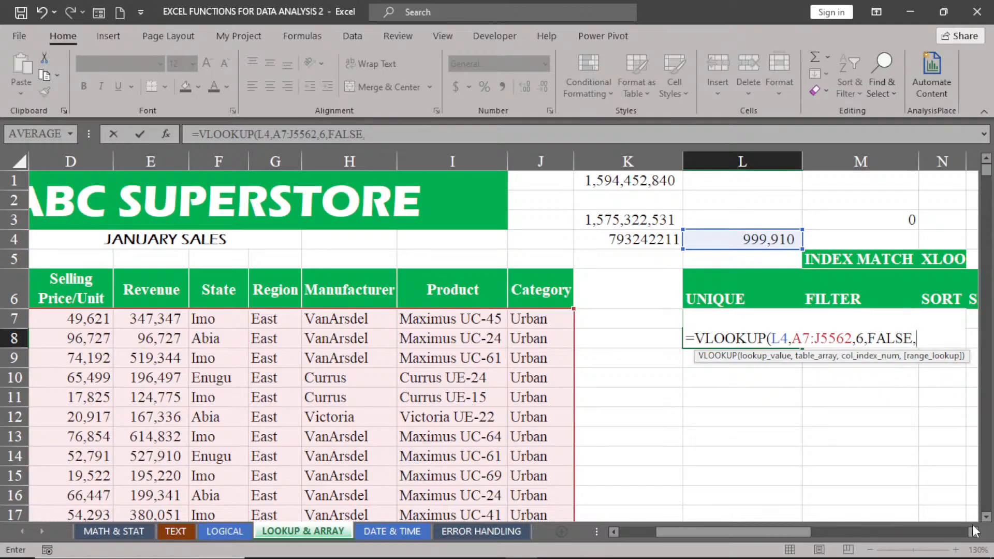
key(BackSpace)
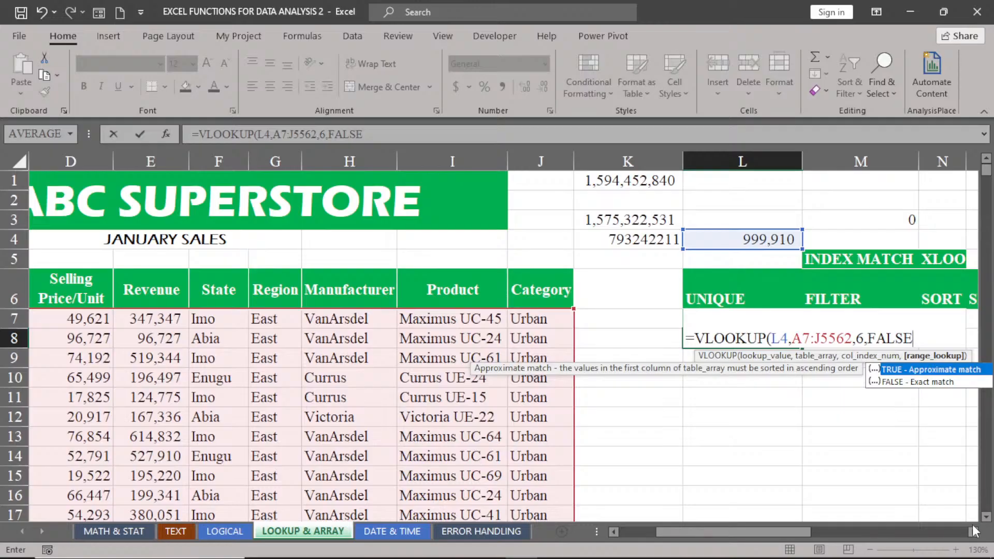
text())
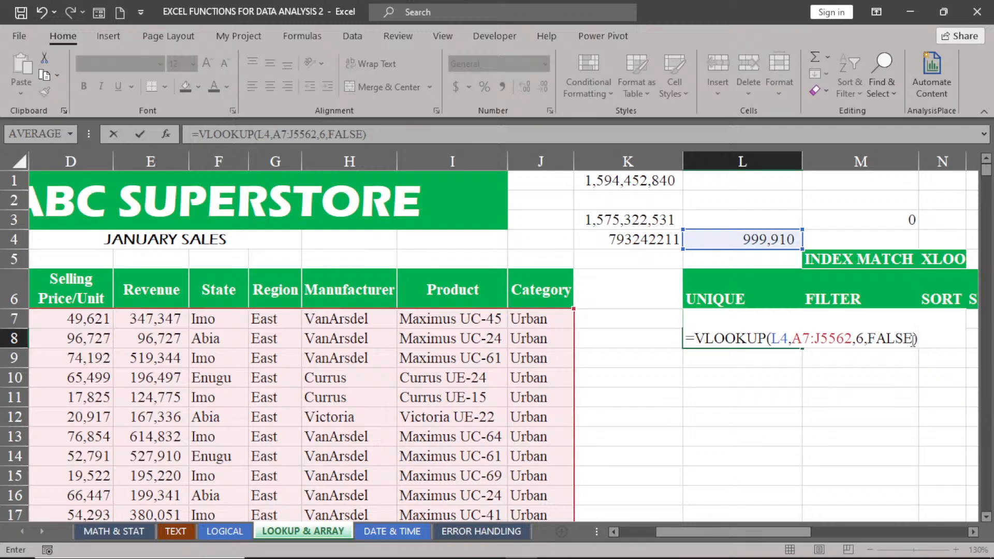
Step: Replace FALSE with 0 as the VLOOKUP range lookup argument and enter the formula in cell L8
click(915, 338)
key(BackSpace)
key(BackSpace)
key(BackSpace)
key(BackSpace)
key(BackSpace)
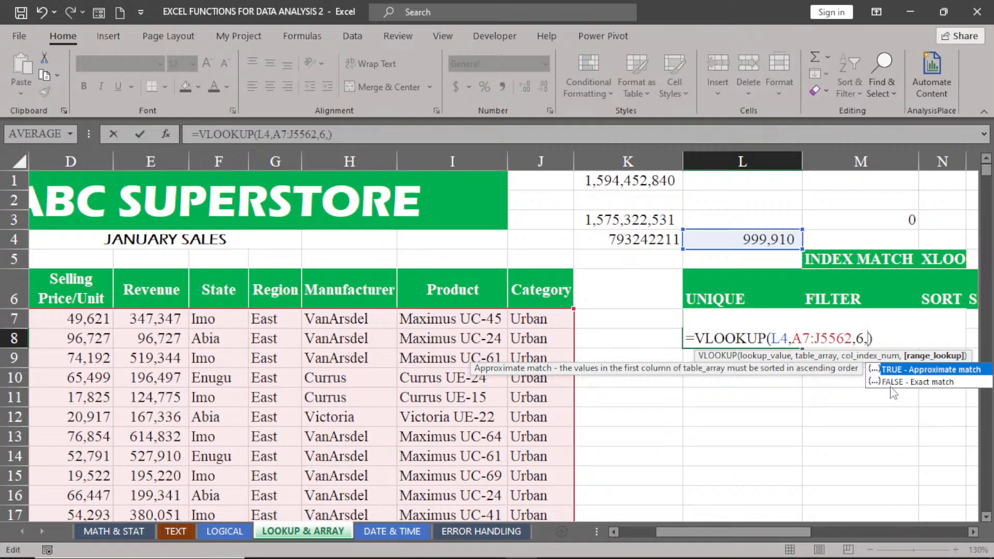
text(0)
key(Return)
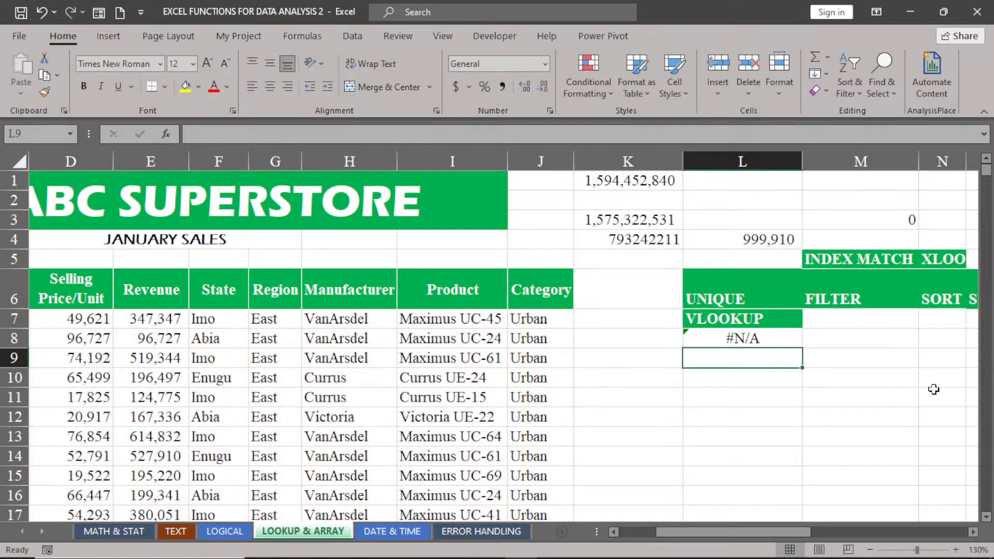
Step: Clear the VLOOKUP formula from cell L8 and select the State to Manufacturer headings
click(736, 337)
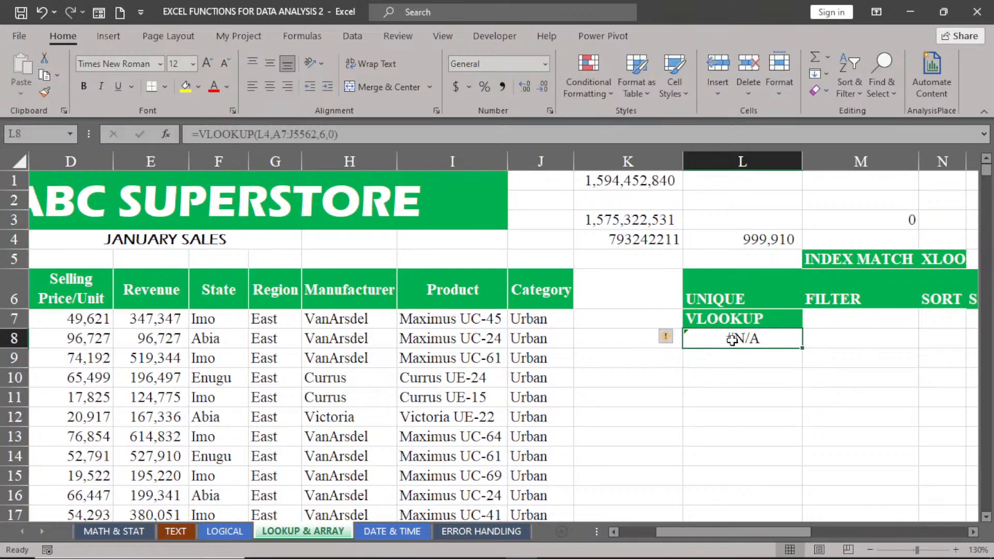
double_click(732, 339)
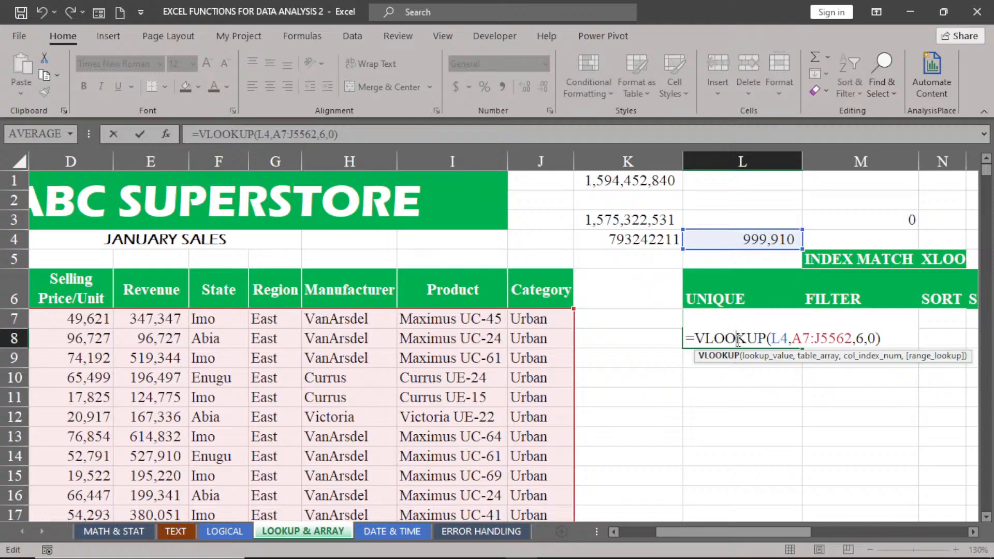
drag(887, 339, 671, 345)
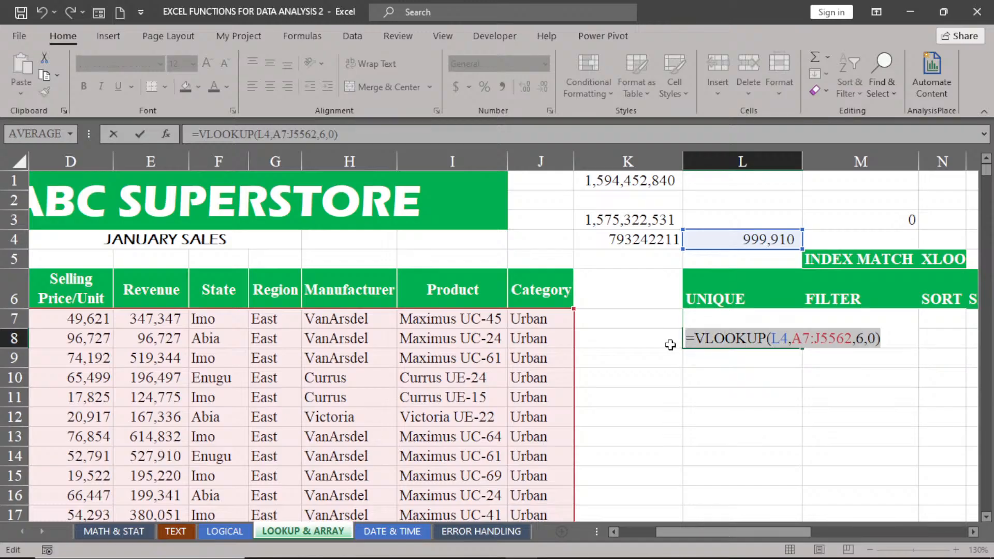
key(BackSpace)
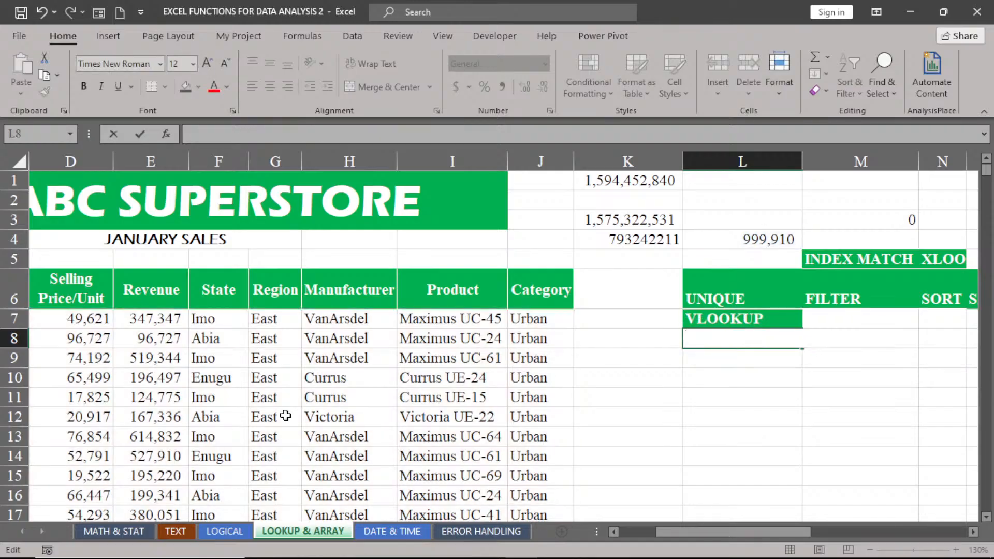
click(309, 422)
drag(199, 280, 371, 294)
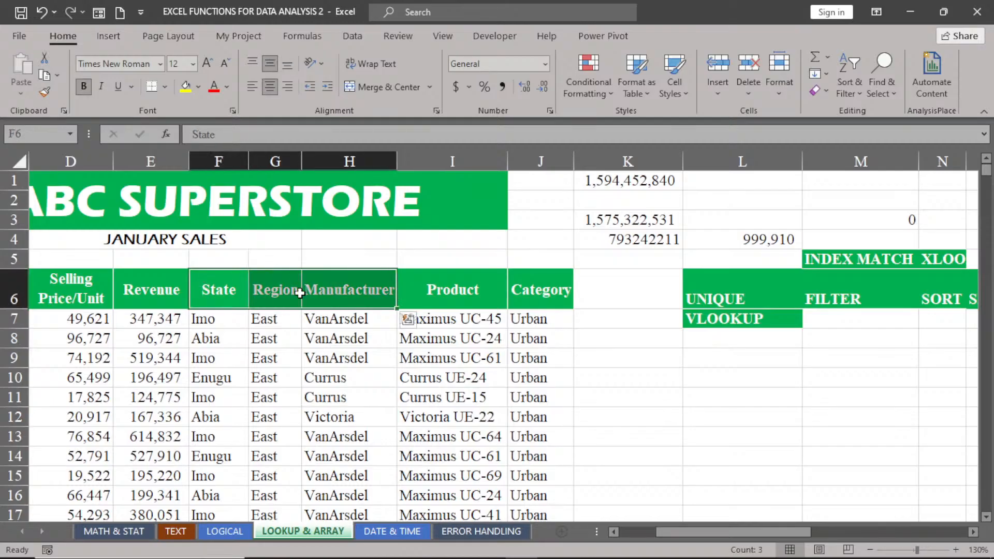
Step: Move the State to Category columns, headings included, ahead of the Revenue column and auto-fit the width of column J
click(202, 290)
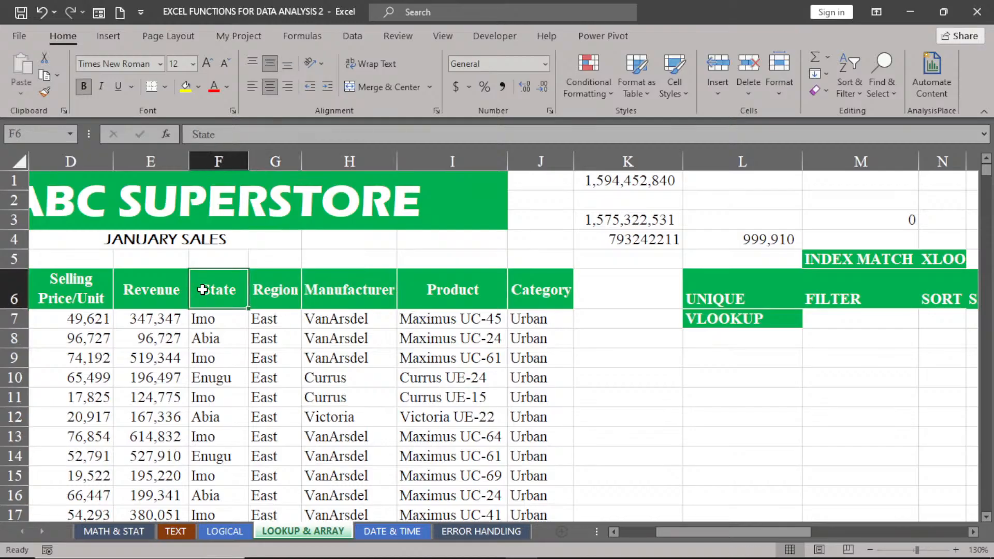
key(ctrl+shift+Right)
key(ctrl+shift+Down)
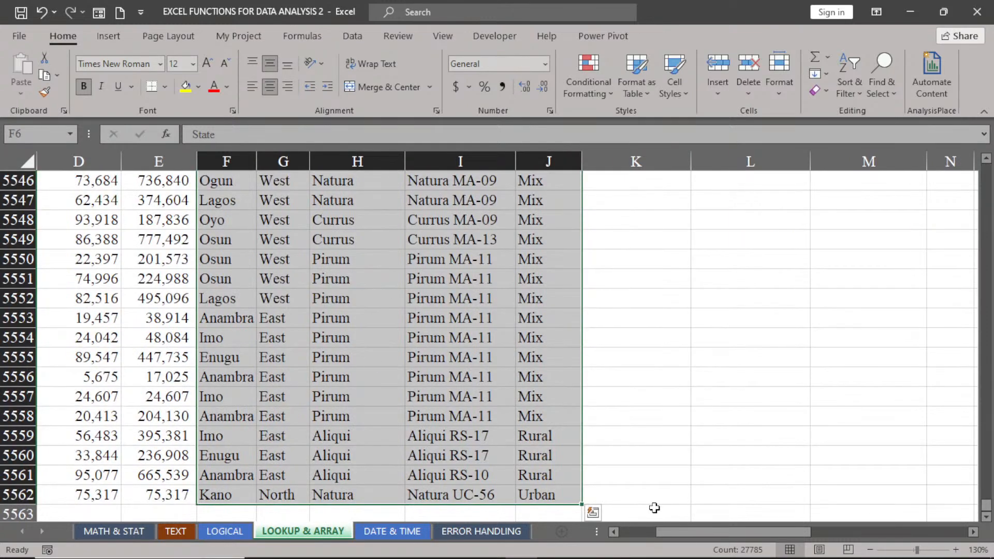
key(ctrl+BackSpace)
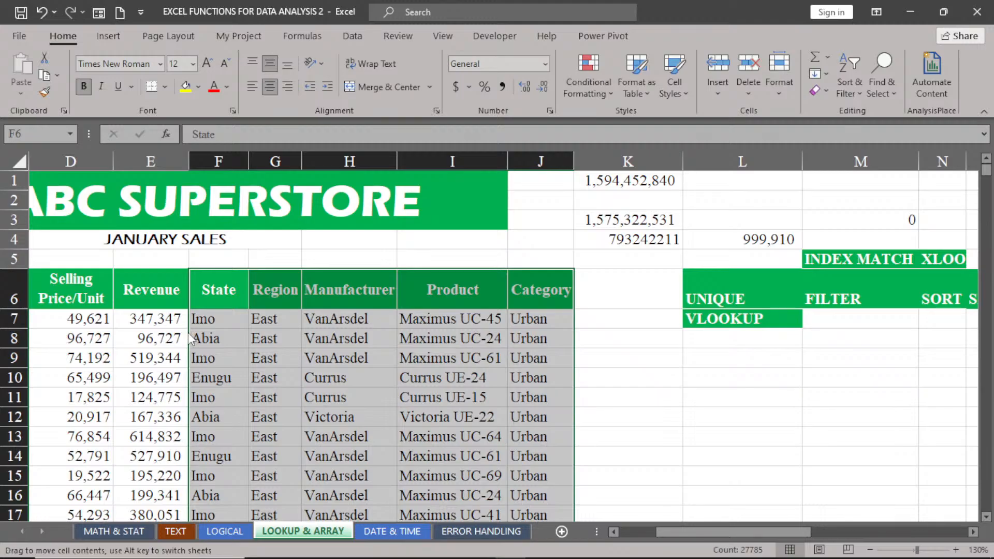
drag(191, 339, 139, 339)
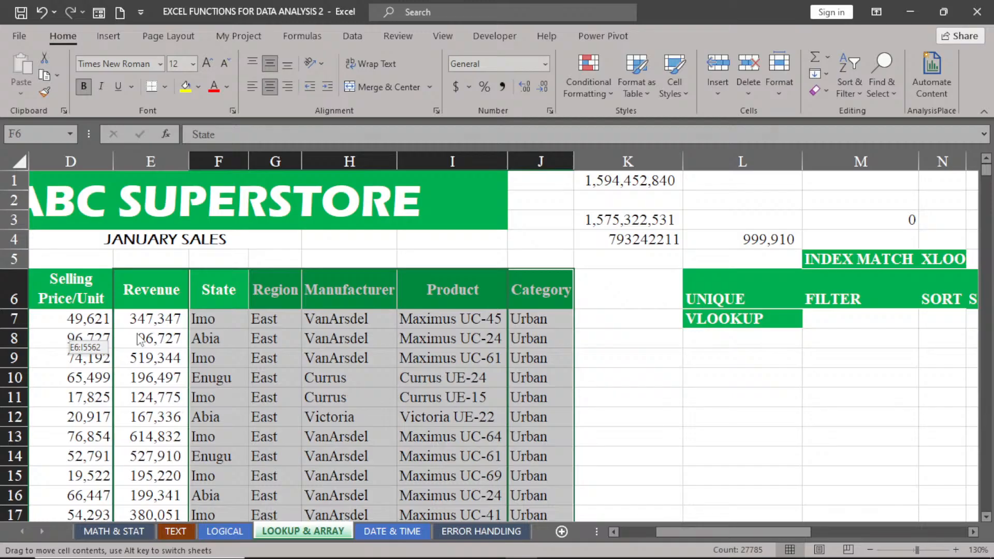
drag(139, 340, 129, 343)
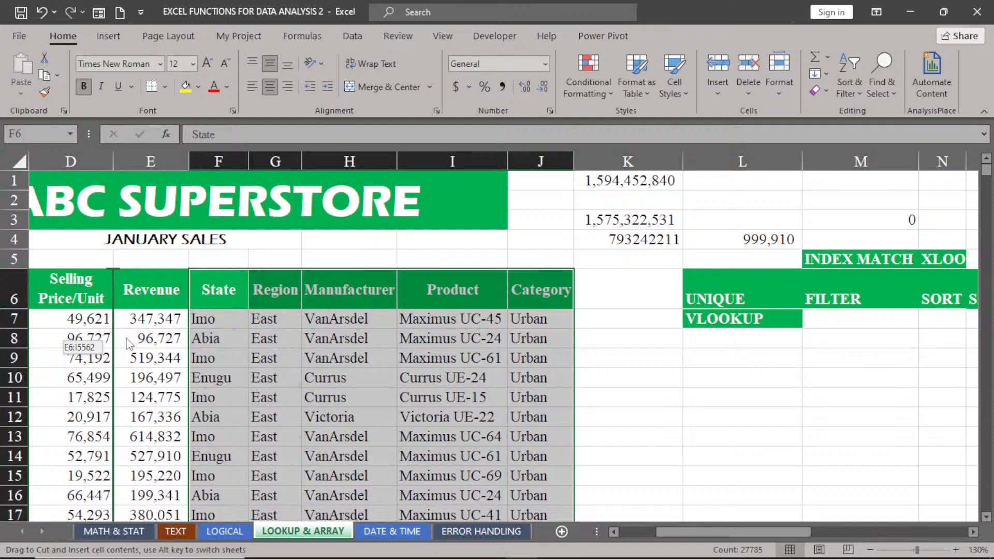
drag(128, 343, 130, 341)
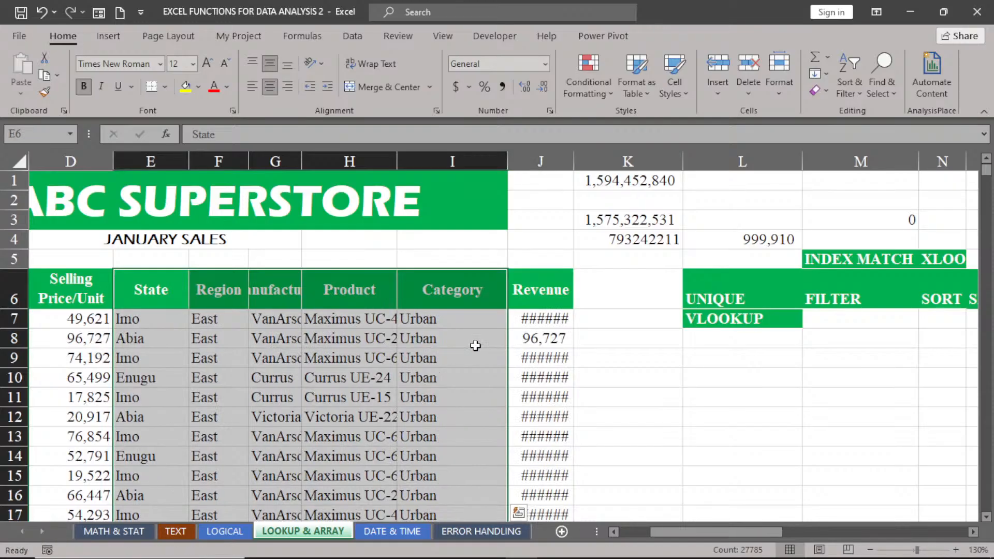
double_click(572, 157)
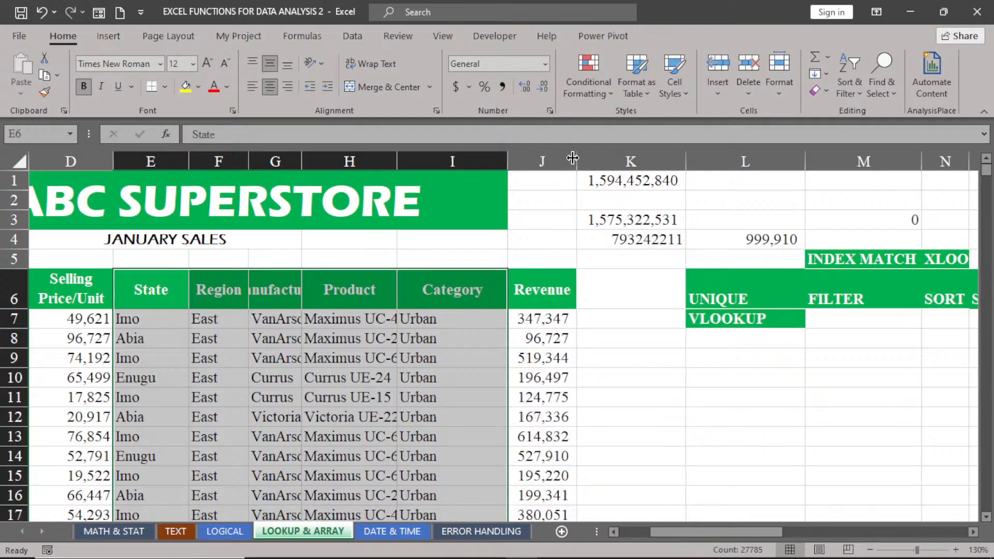
Step: Start a VLOOKUP formula in cell L8 with the maximum revenue in L4 as the lookup value
click(721, 341)
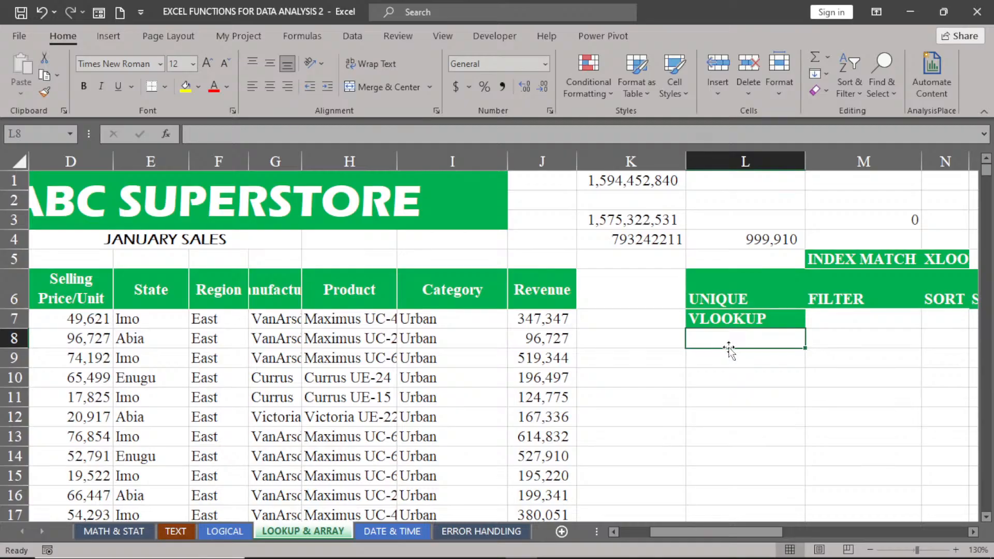
text(=XL)
key(BackSpace)
key(BackSpace)
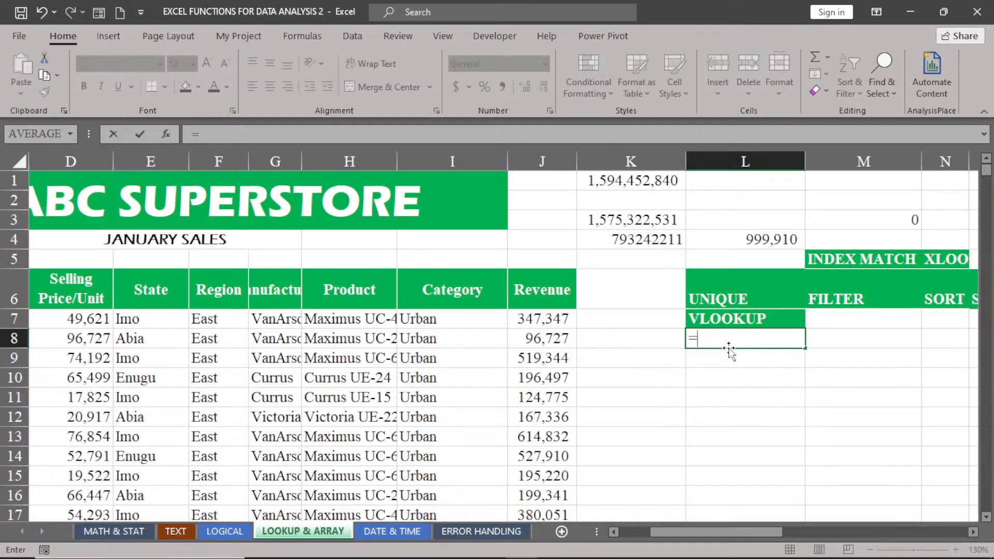
text(V)
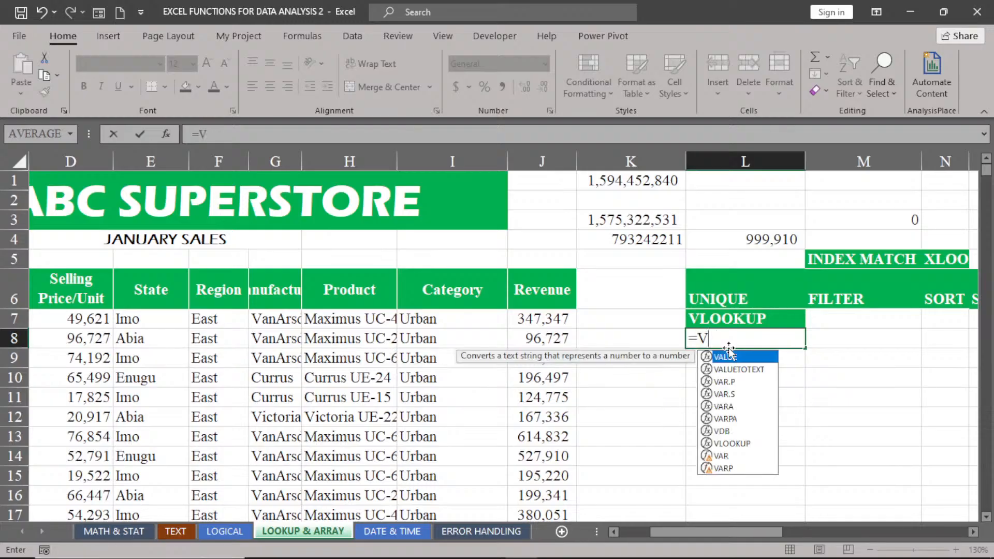
text(LL)
key(BackSpace)
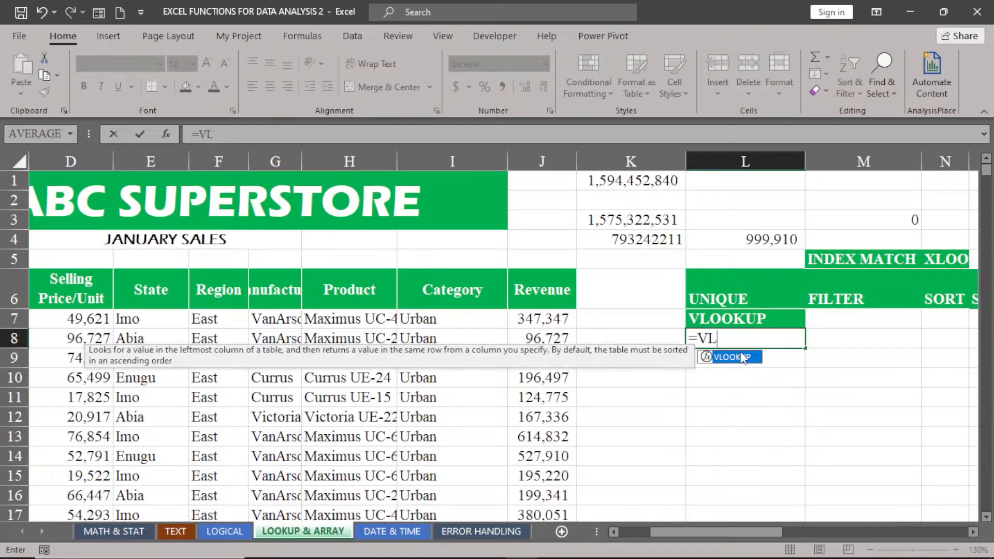
double_click(732, 357)
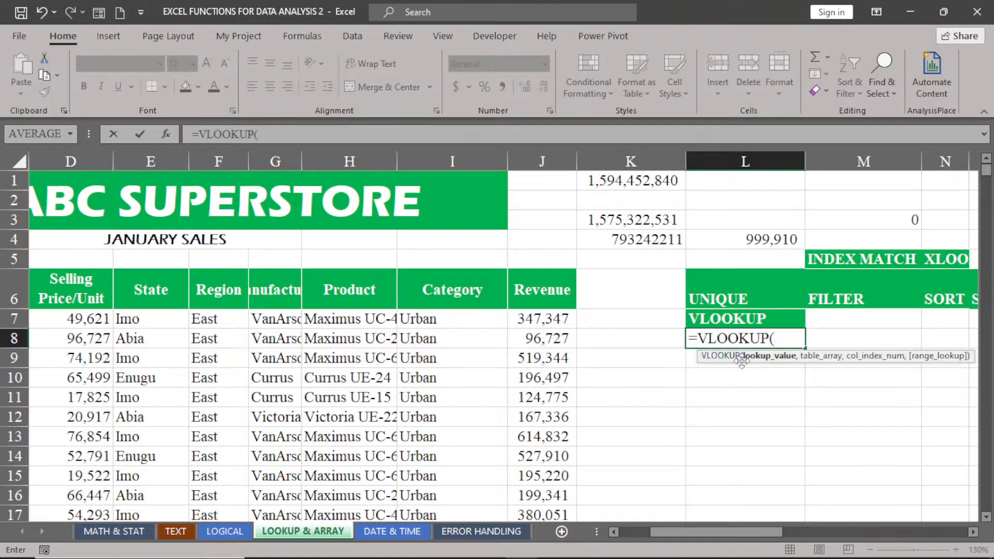
click(775, 238)
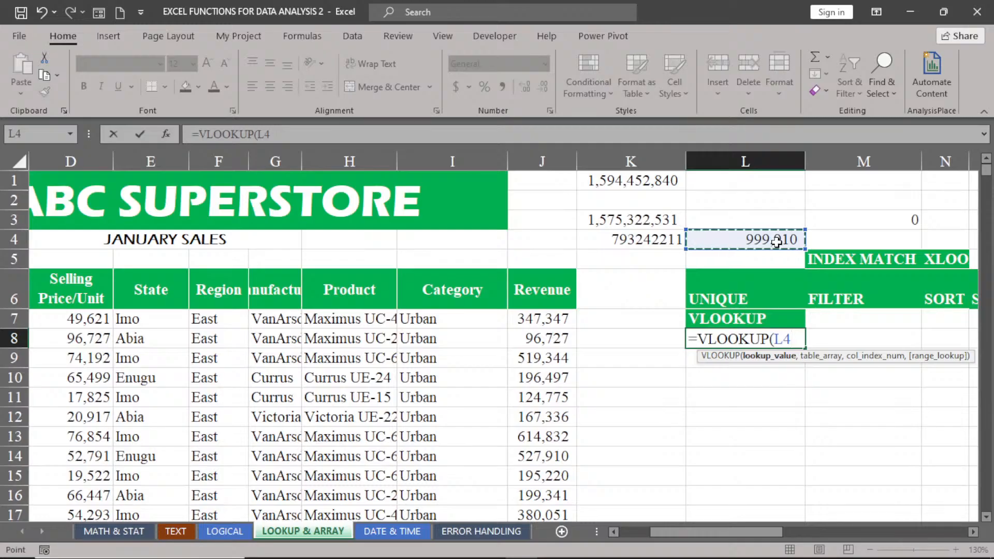
text(,)
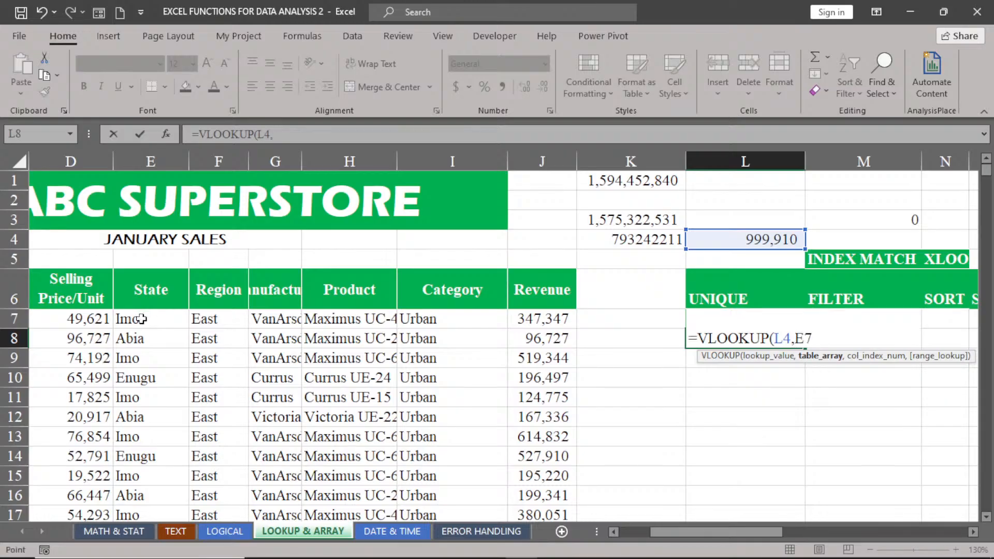
Step: Set the VLOOKUP table array to E7:J5562 with column index 6 and enter the formula
click(140, 318)
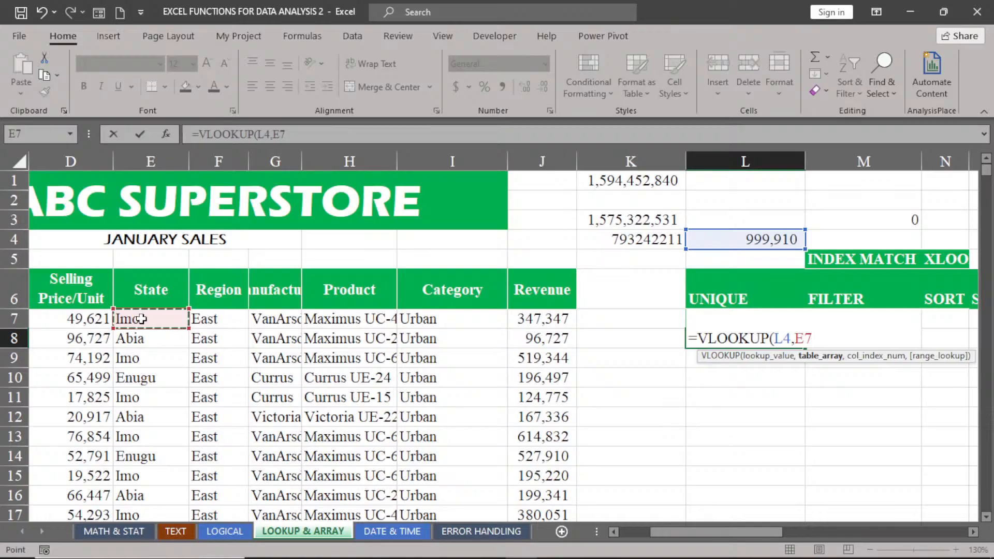
key(ctrl+shift+Right)
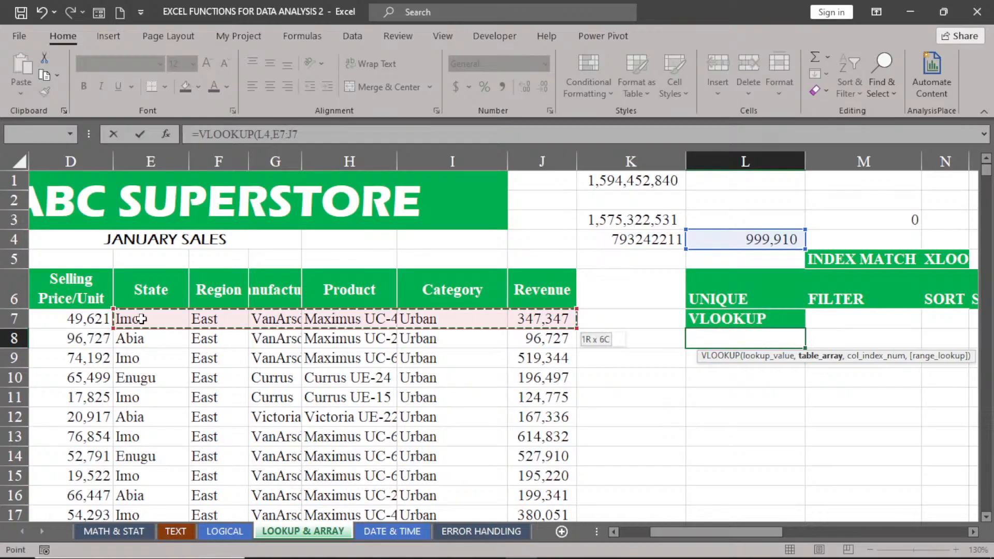
key(ctrl+shift+Down)
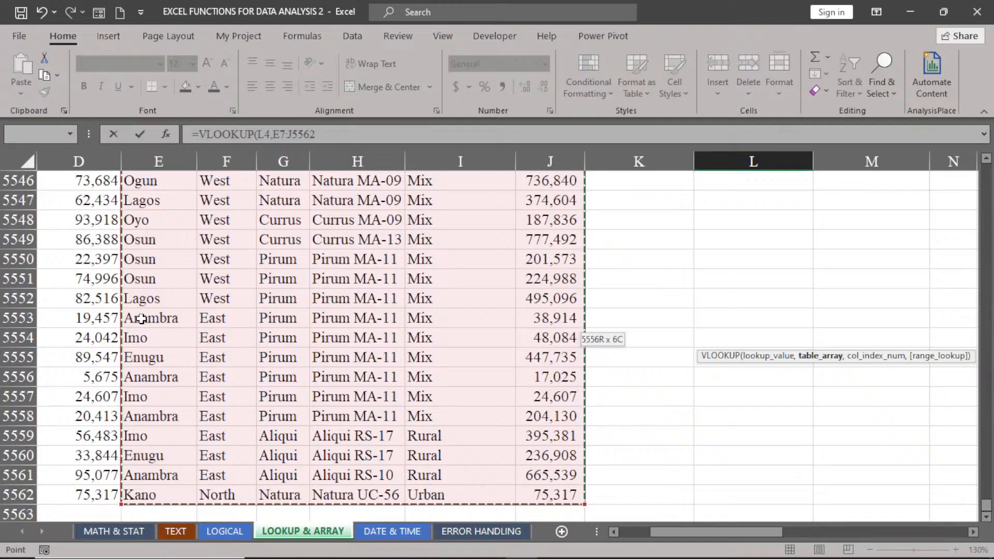
key(ctrl+BackSpace)
text(,)
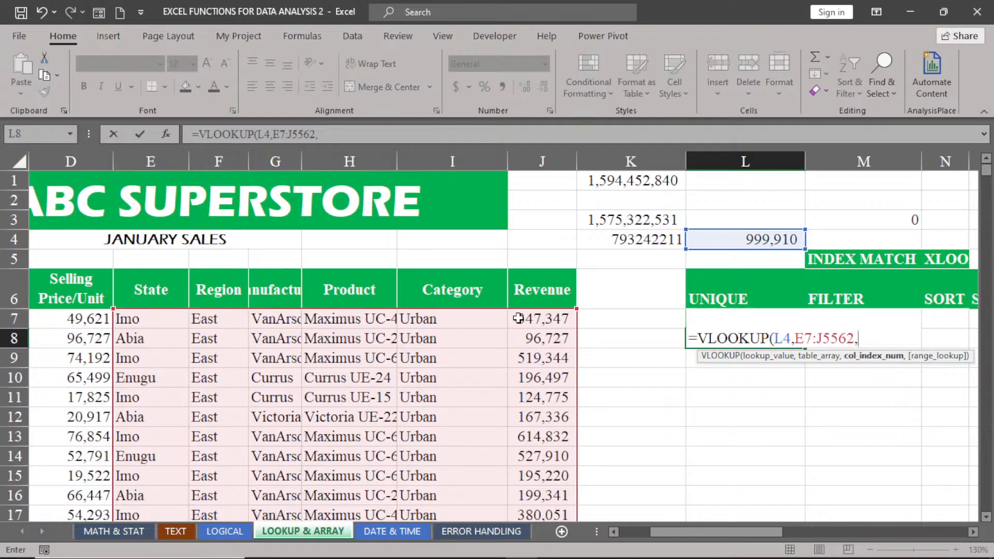
text(6)
key(Return)
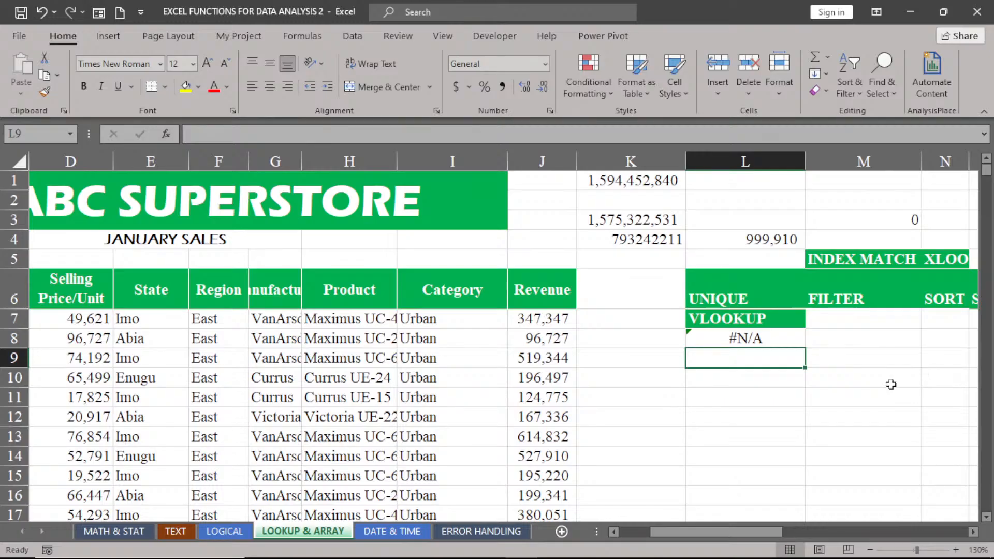
Step: Add 0 as the range lookup argument of the VLOOKUP in cell L8 for an exact match
double_click(752, 339)
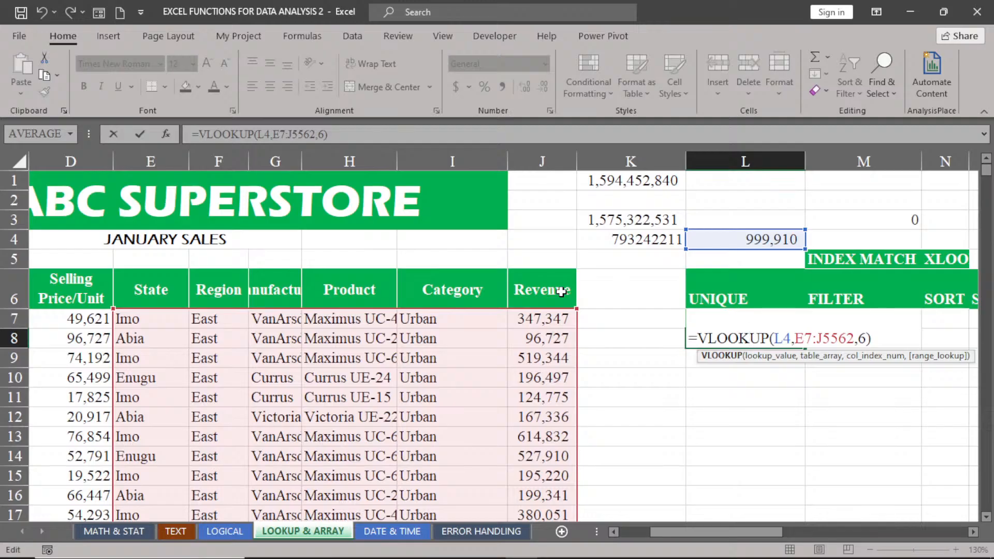
click(866, 340)
text(,)
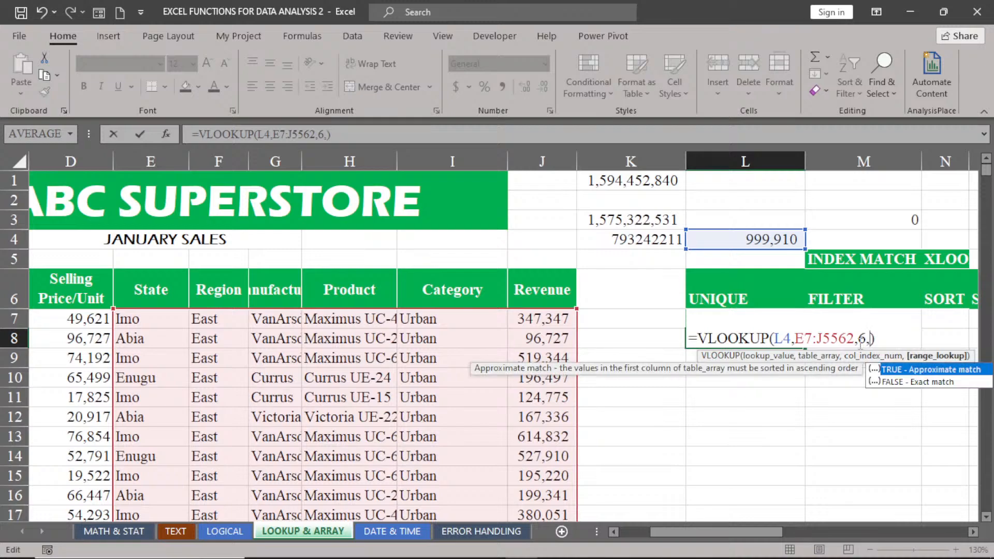
text(0)
key(Return)
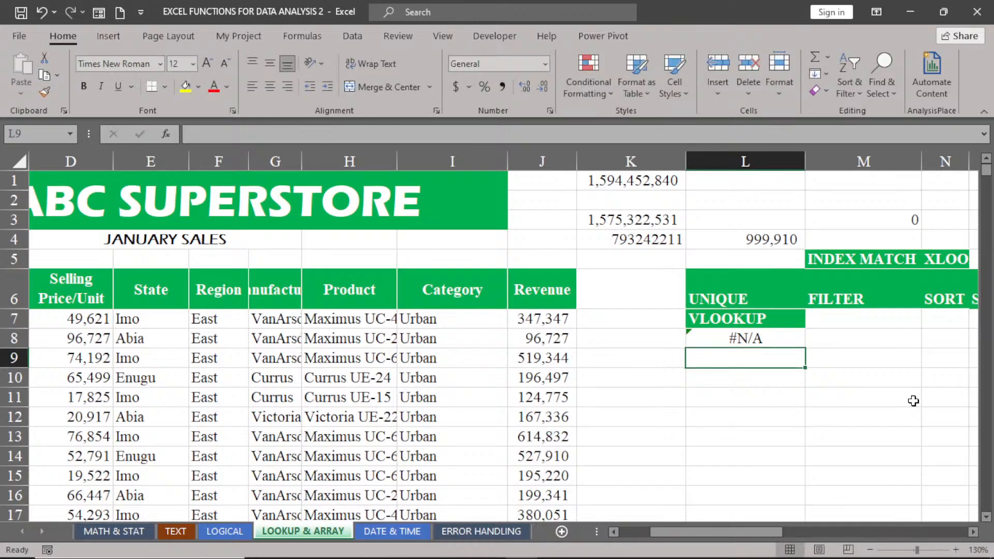
Step: Extend the VLOOKUP table array in cell L8 to include the heading row, making it E6:J5562
click(704, 337)
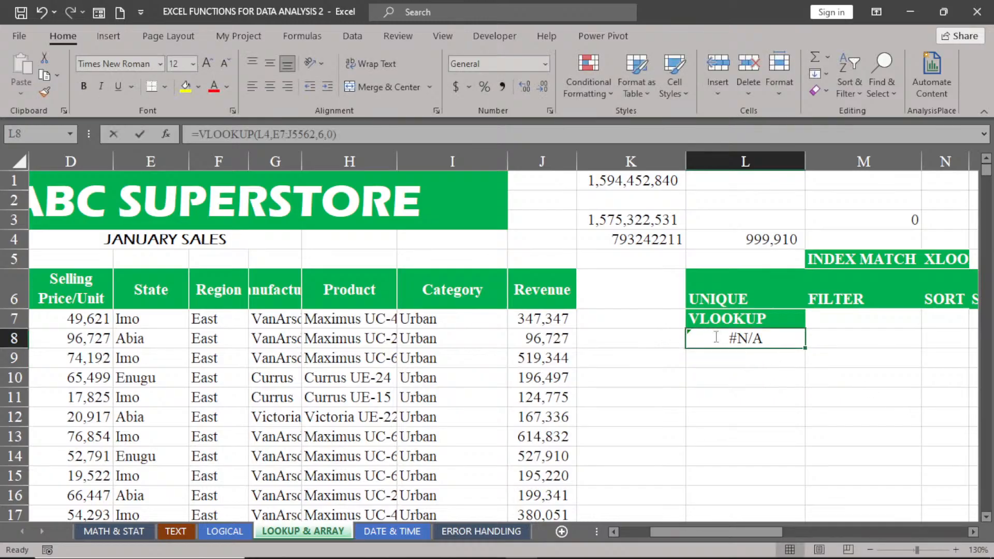
double_click(744, 339)
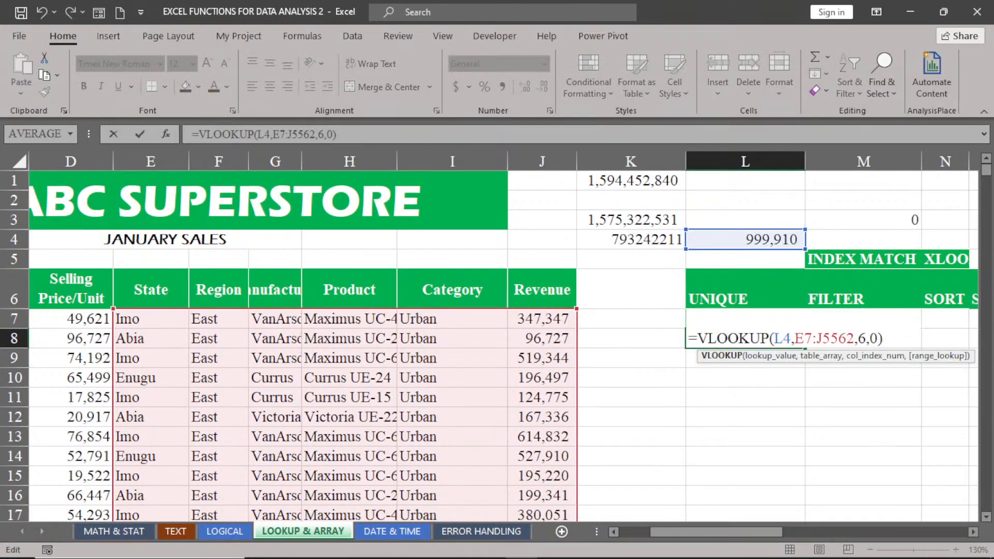
click(986, 516)
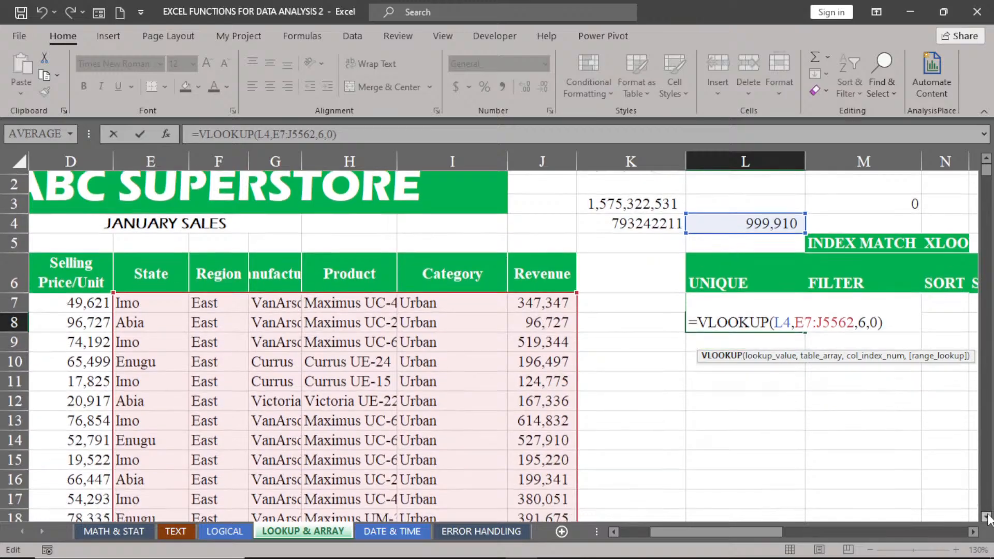
drag(986, 516, 986, 516)
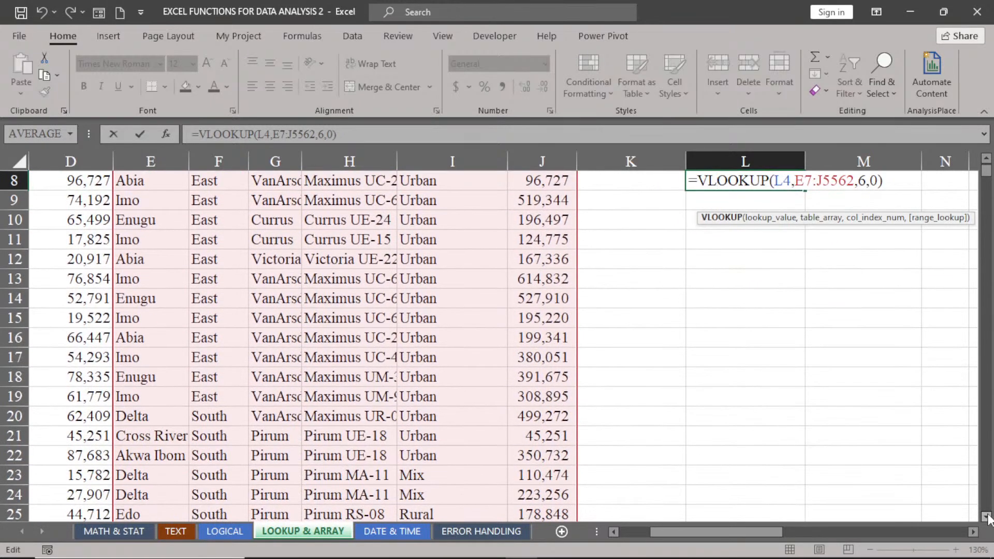
click(985, 159)
drag(986, 162, 986, 162)
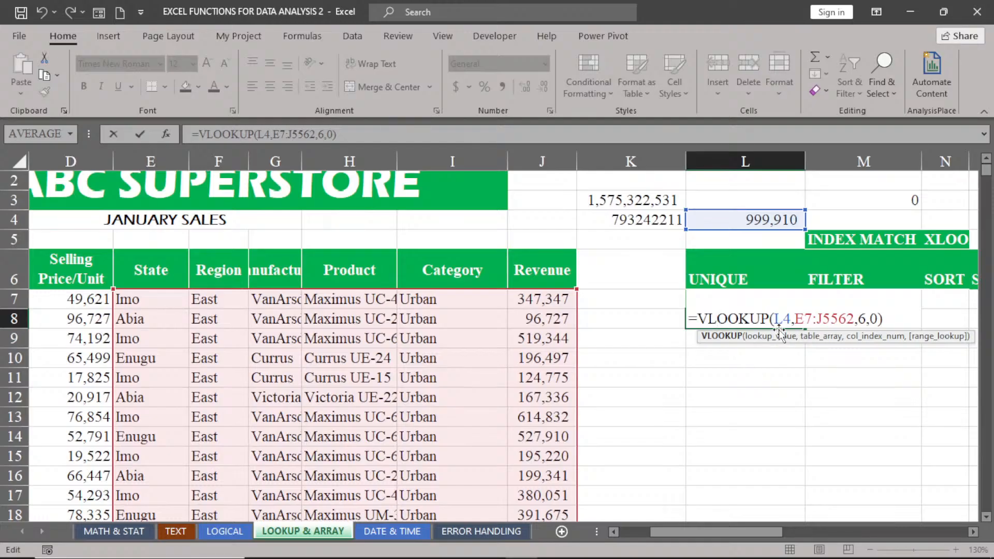
click(813, 317)
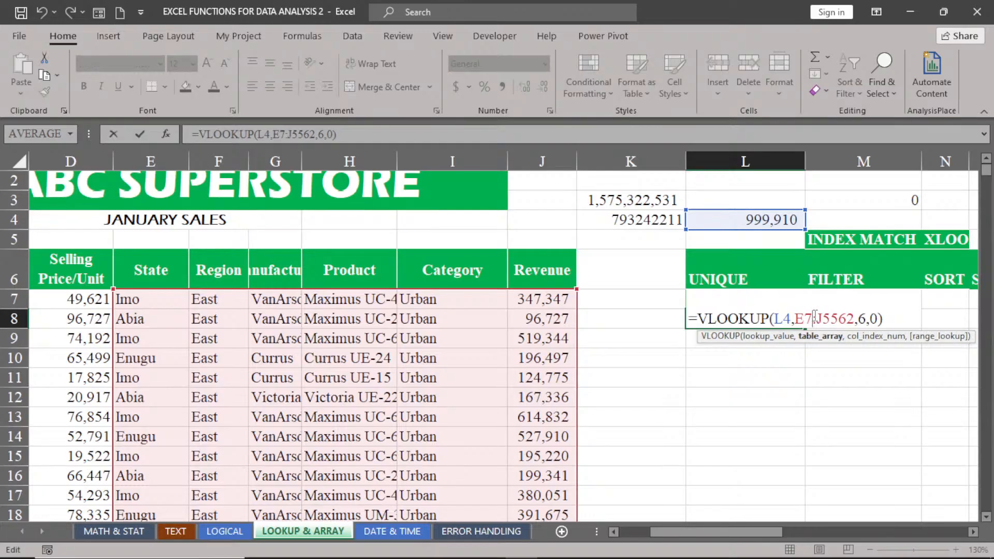
key(BackSpace)
text(6)
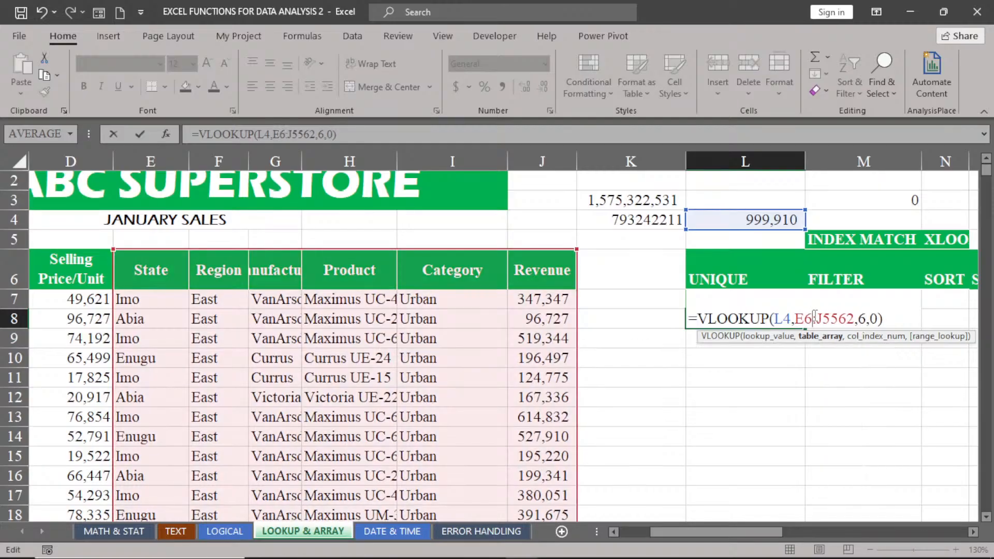
key(Return)
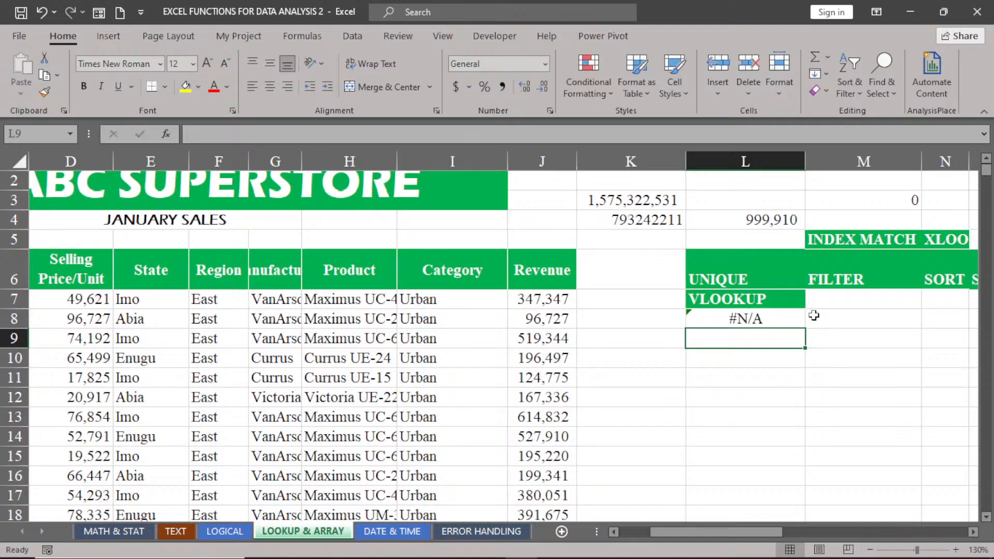
double_click(747, 318)
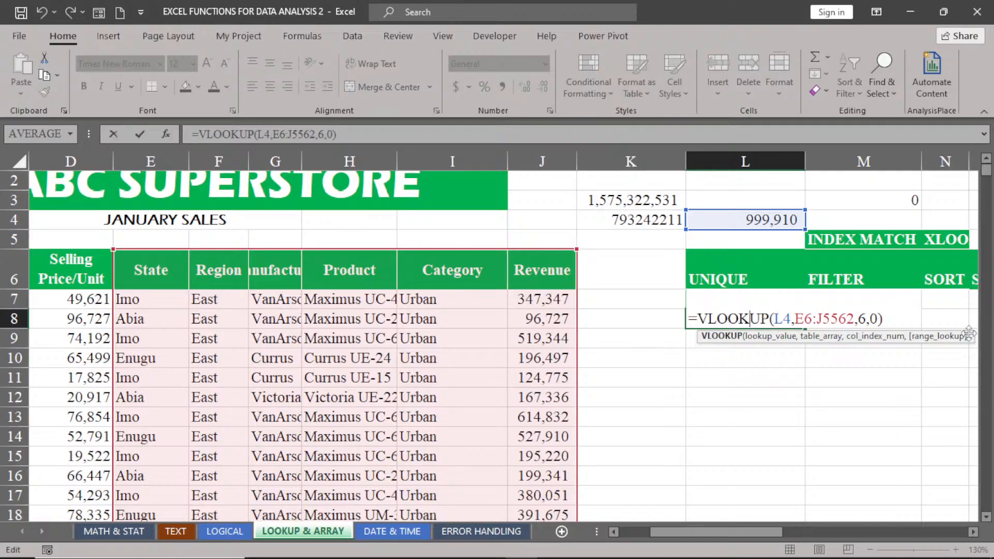
click(885, 318)
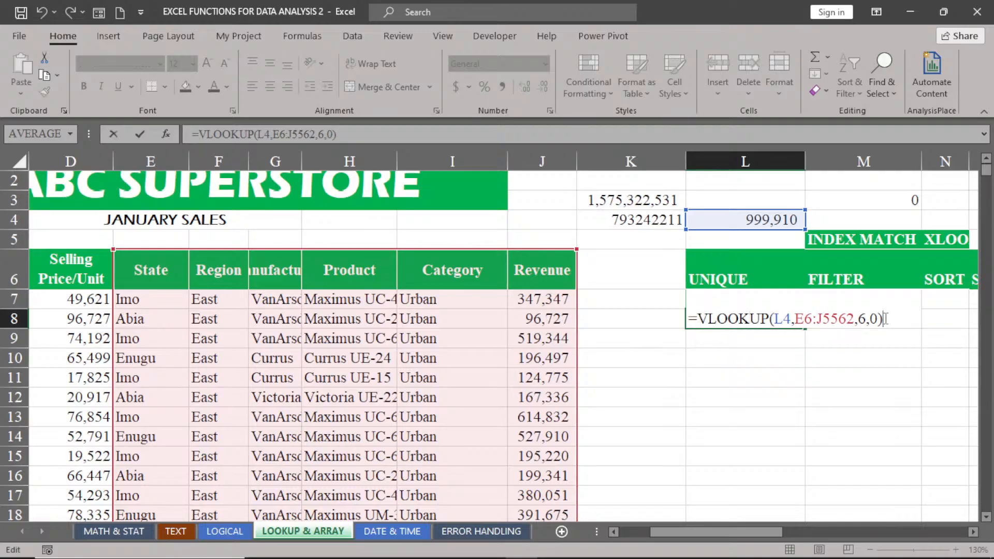
key(BackSpace)
key(BackSpace)
key(BackSpace)
key(BackSpace)
key(BackSpace)
key(BackSpace)
key(BackSpace)
key(BackSpace)
key(BackSpace)
key(BackSpace)
key(BackSpace)
key(BackSpace)
key(BackSpace)
key(BackSpace)
key(BackSpace)
key(BackSpace)
key(BackSpace)
key(BackSpace)
key(BackSpace)
key(BackSpace)
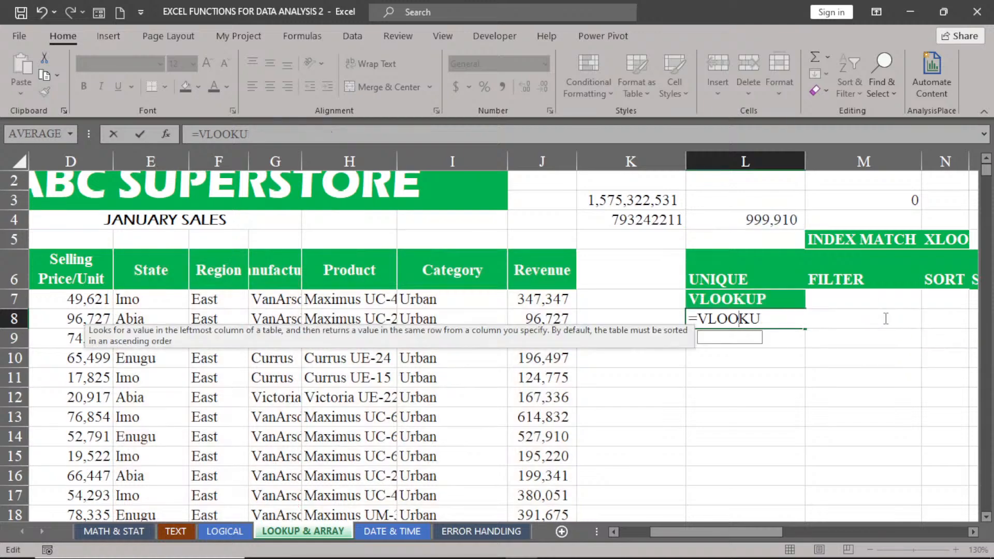
key(Escape)
click(646, 370)
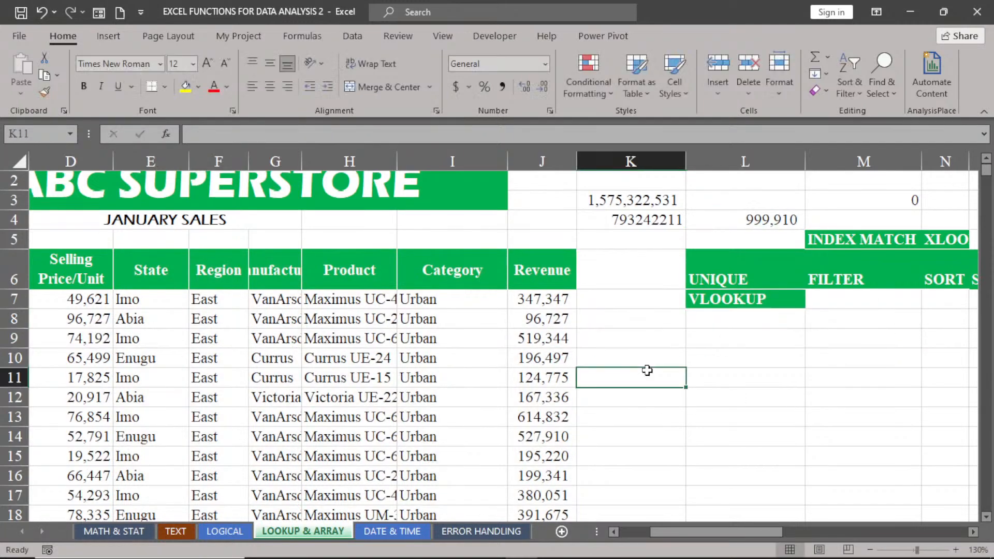
Step: Undo the VLOOKUP entry in cell L8 and the column rearrangement, putting Revenue back in column E ahead of State
key(Up)
key(Up)
key(Up)
key(Right)
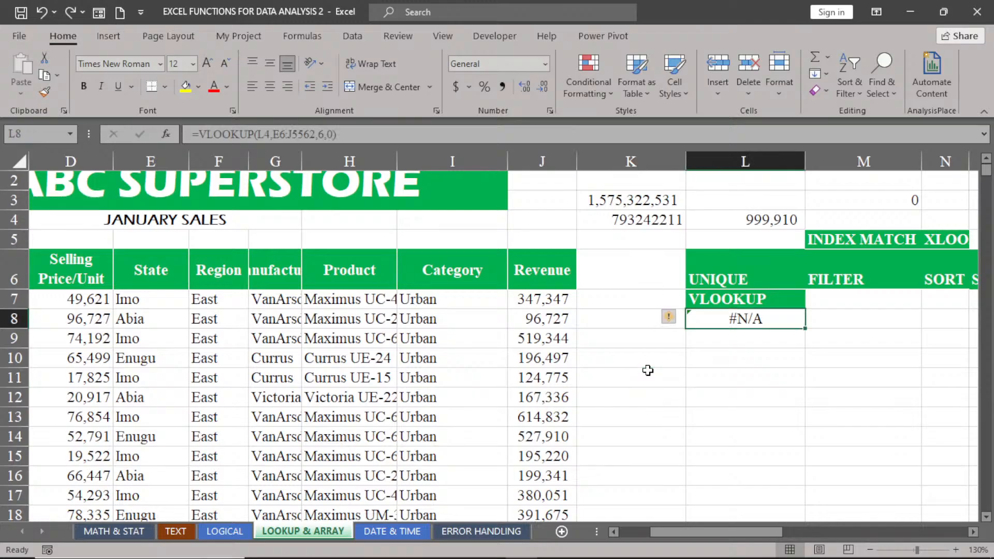
key(ctrl+z)
key(ctrl+z)
key(ctrl+z)
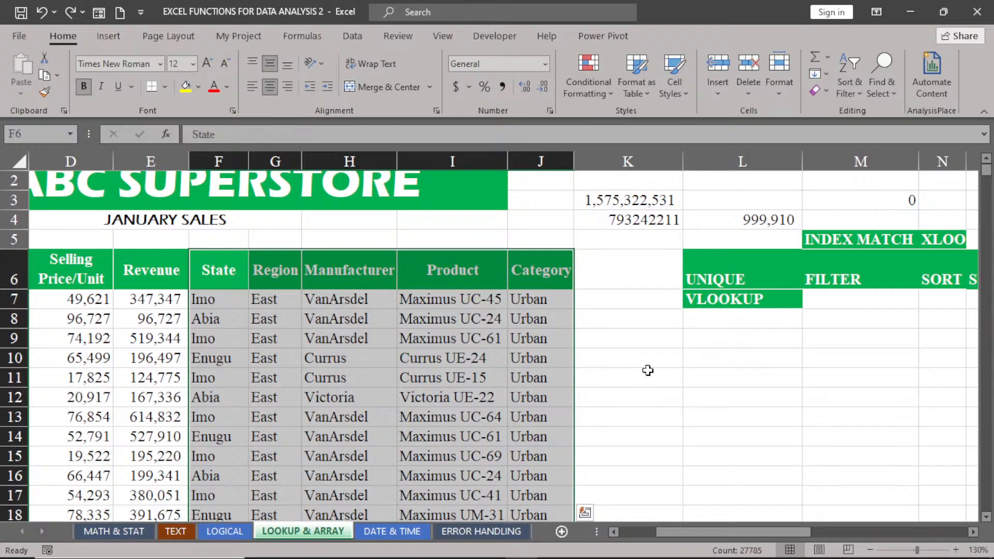
Step: Start a new VLOOKUP formula in cell L8 using the maximum revenue in L4 as the lookup value
click(710, 322)
text(=VL)
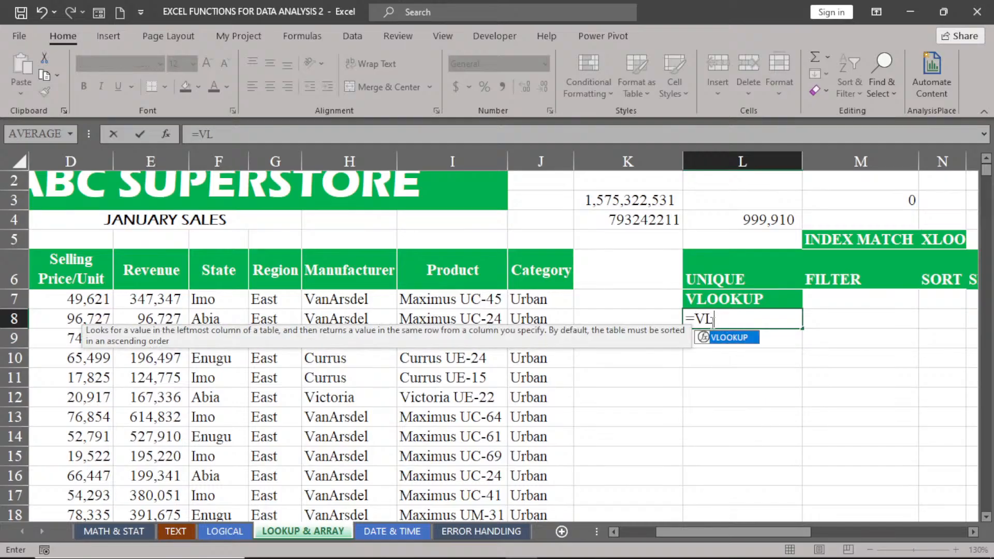
double_click(735, 337)
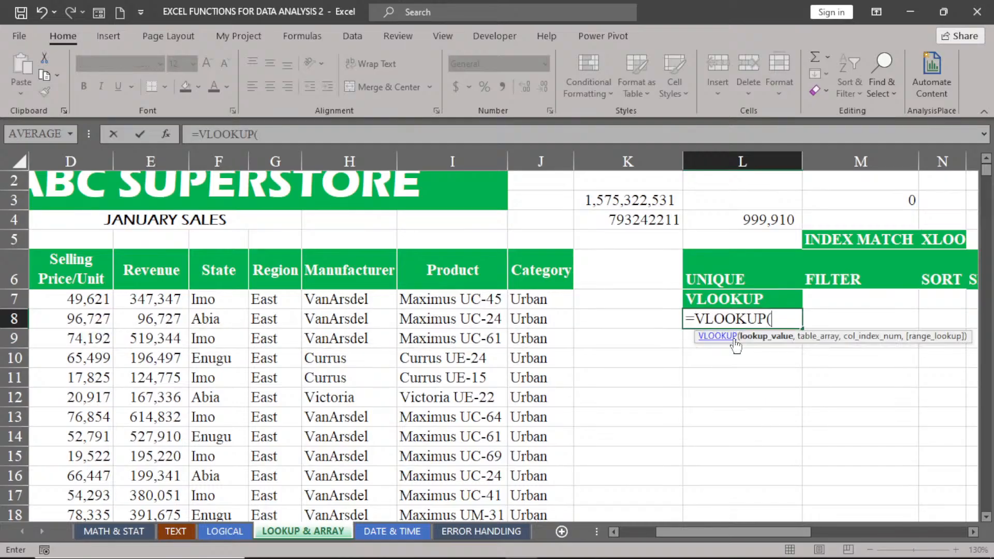
click(747, 220)
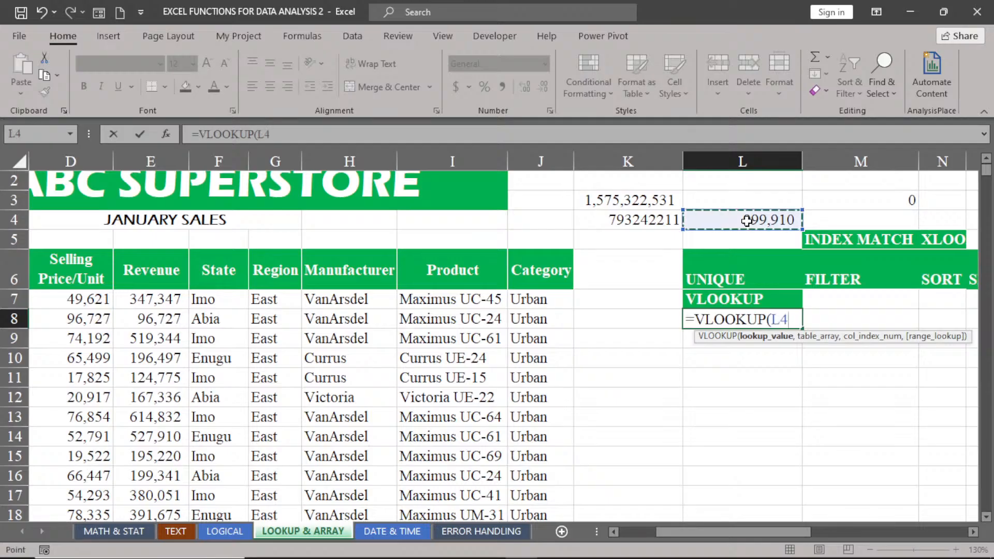
text(,)
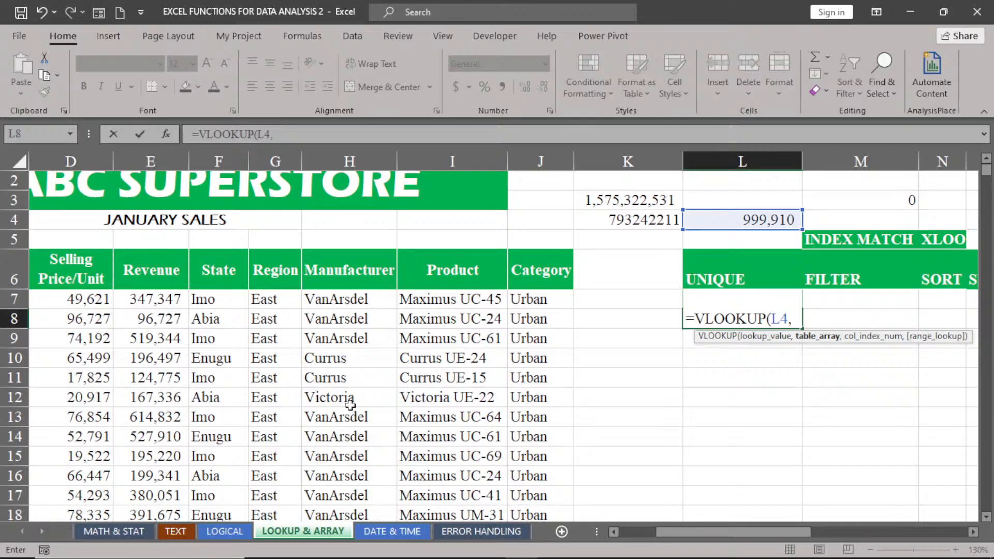
Step: Set the VLOOKUP table array to E7:J5562 with column index 2 for State and enter the formula
click(141, 300)
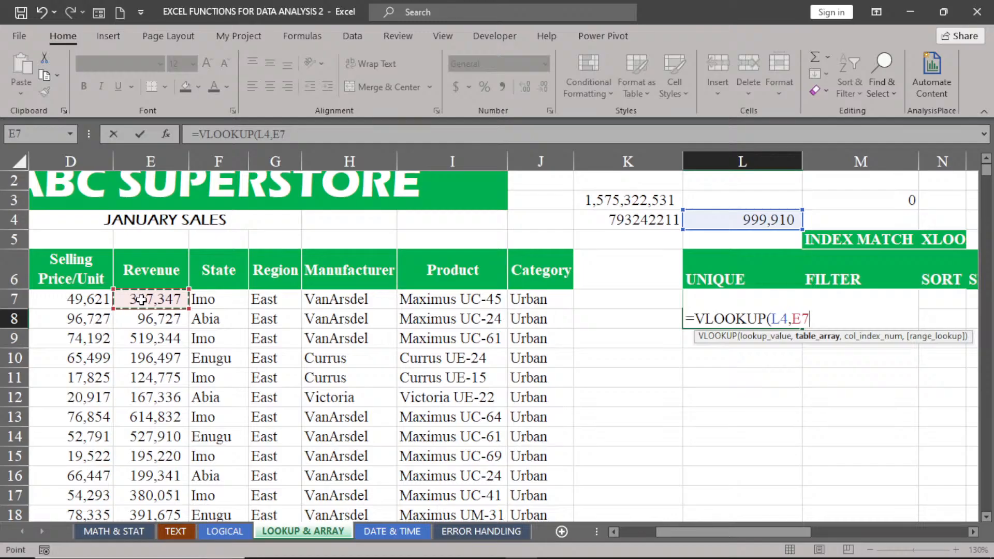
key(ctrl+shift+Right)
key(ctrl+shift+Down)
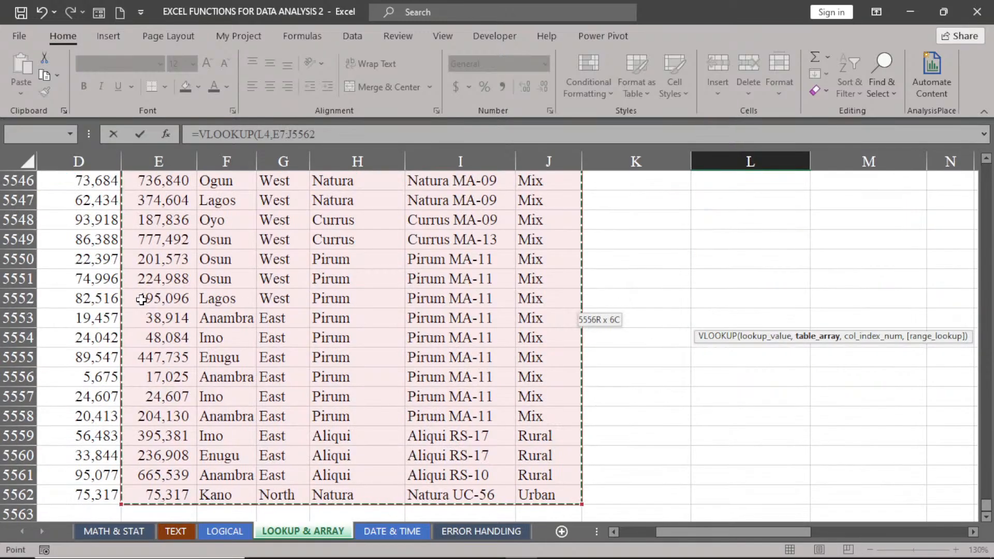
key(ctrl+BackSpace)
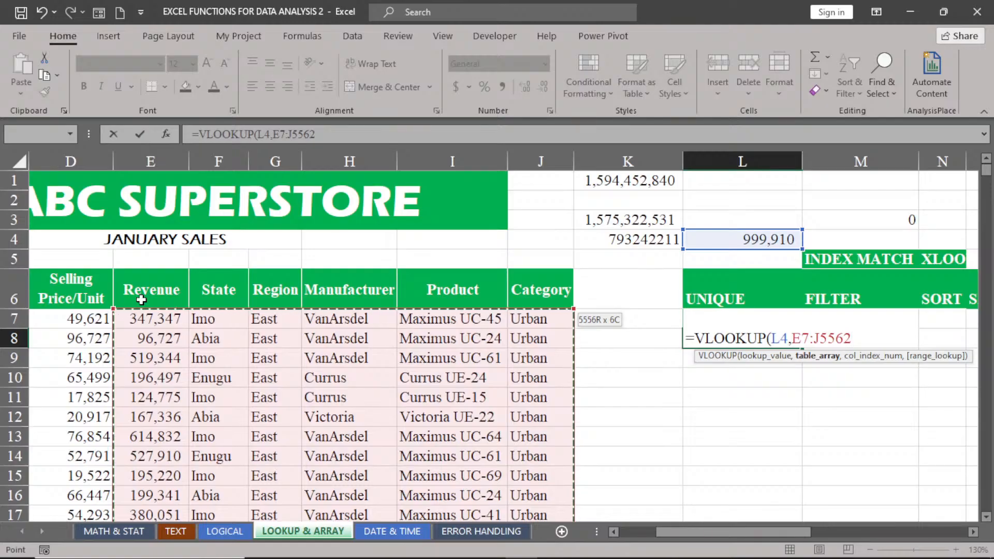
text(.)
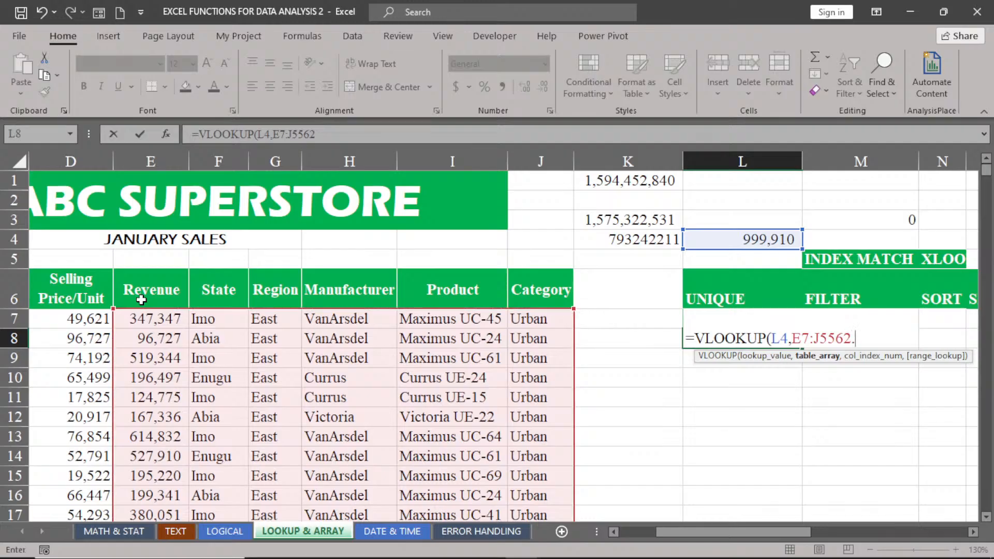
key(BackSpace)
text(,)
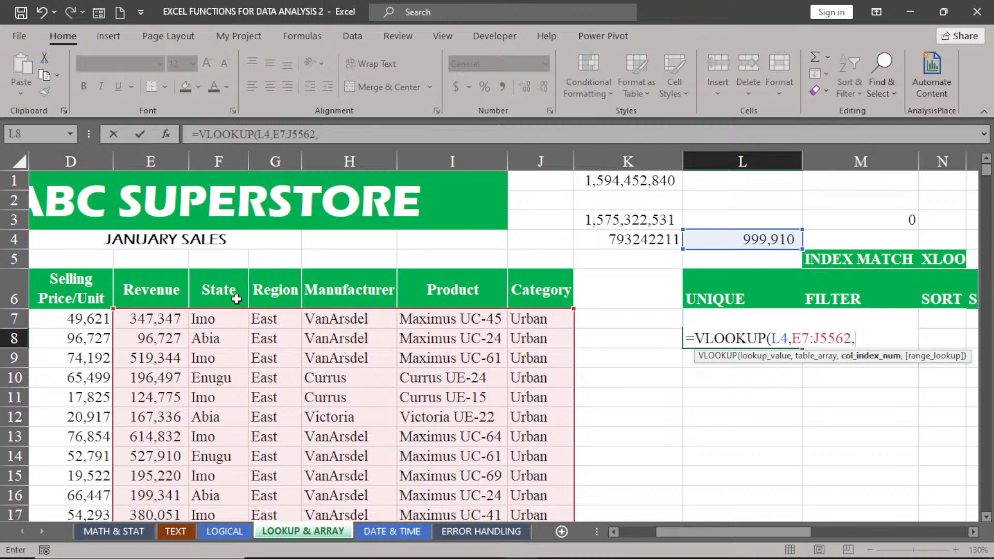
text(2)
key(Return)
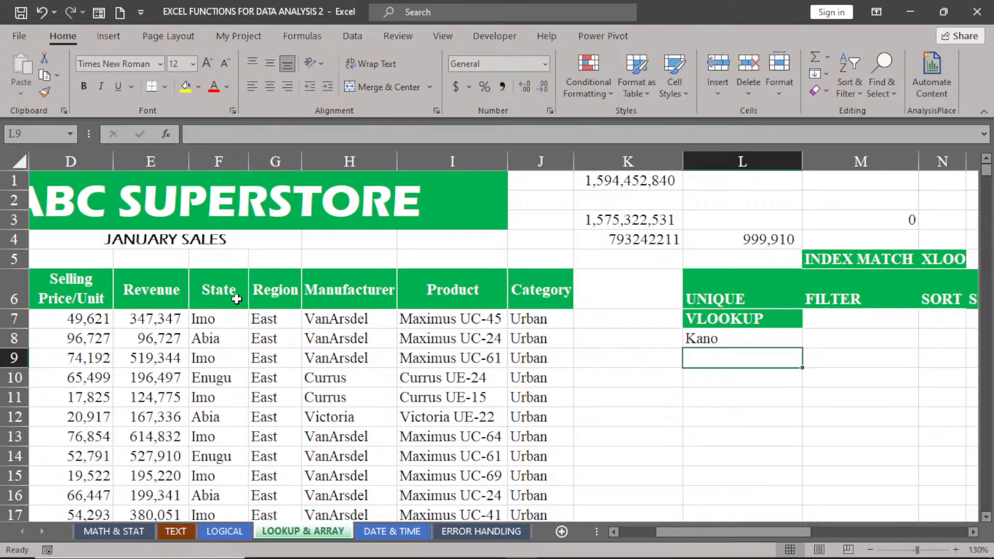
Step: Change the column index of the VLOOKUP in cell L8 to 3 to return the Region
click(729, 340)
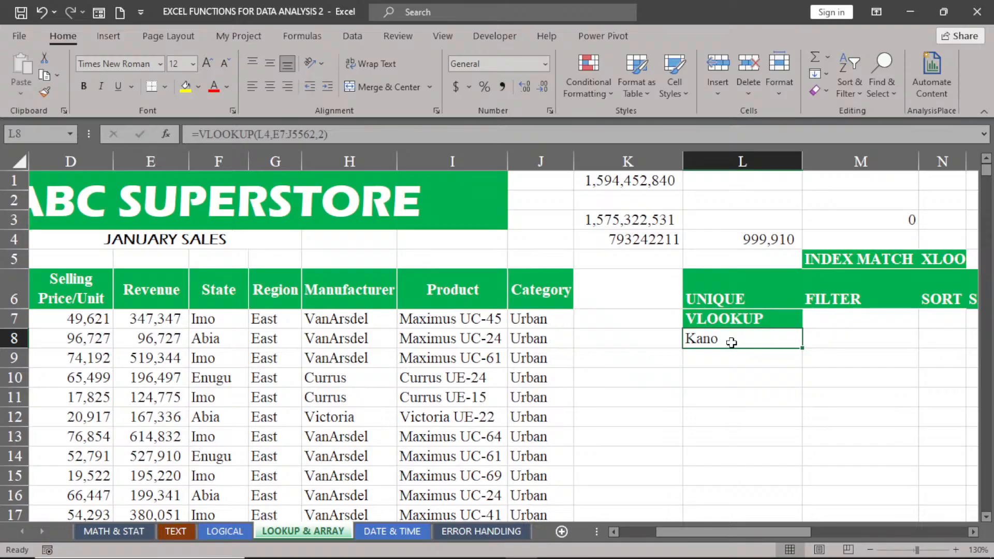
double_click(731, 342)
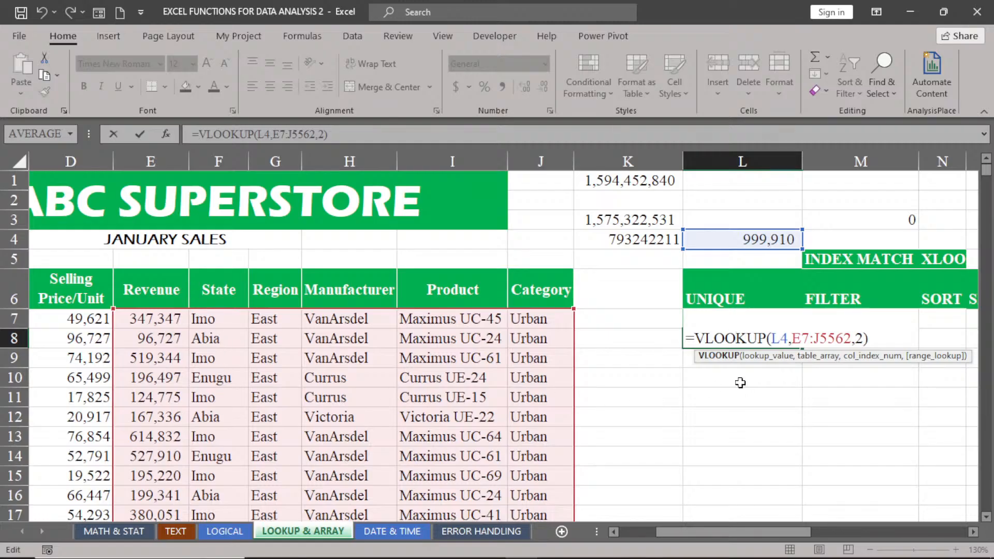
click(863, 338)
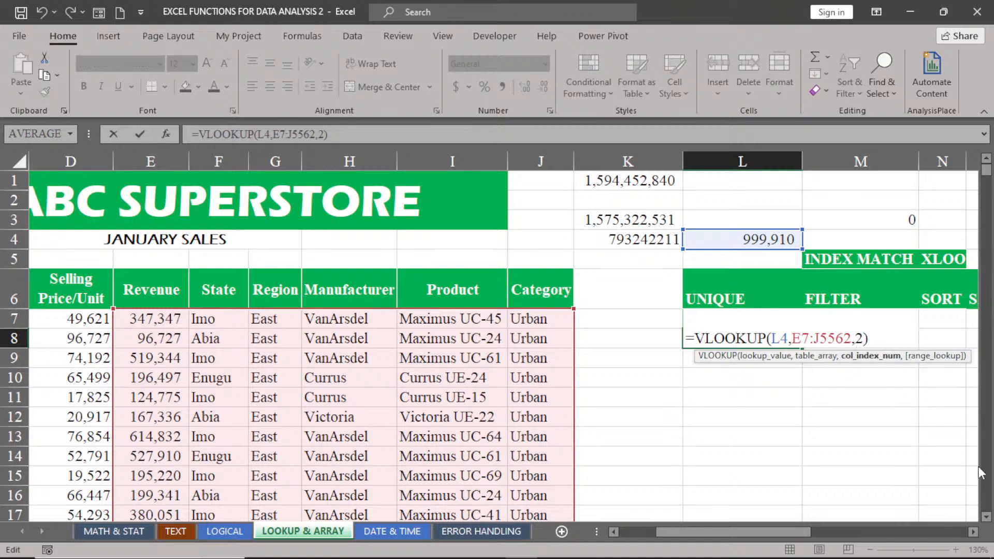
key(BackSpace)
text(3)
key(Return)
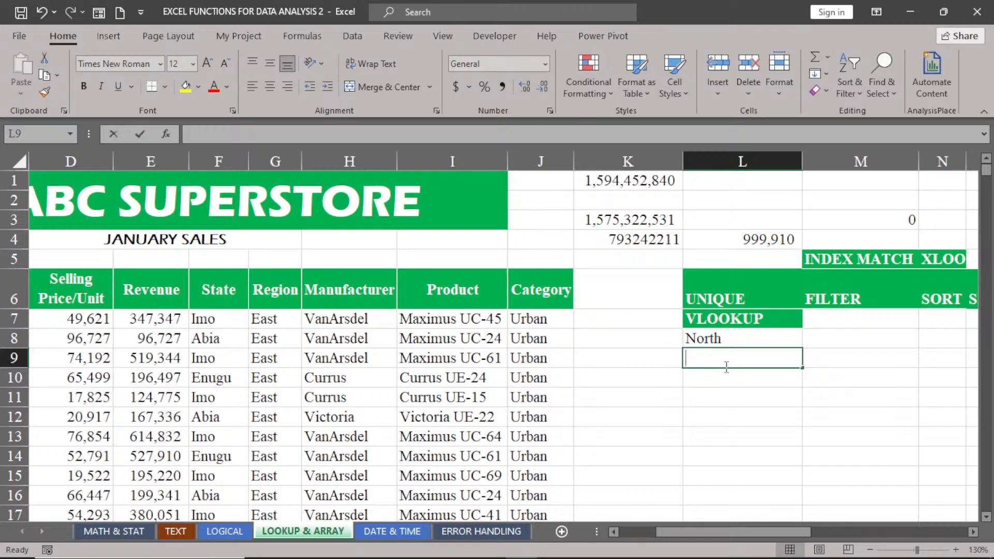
Step: Start an XLOOKUP formula in cell L9 with L4 as the lookup value and the Revenue range E7:E5562 as the lookup array
text(=X)
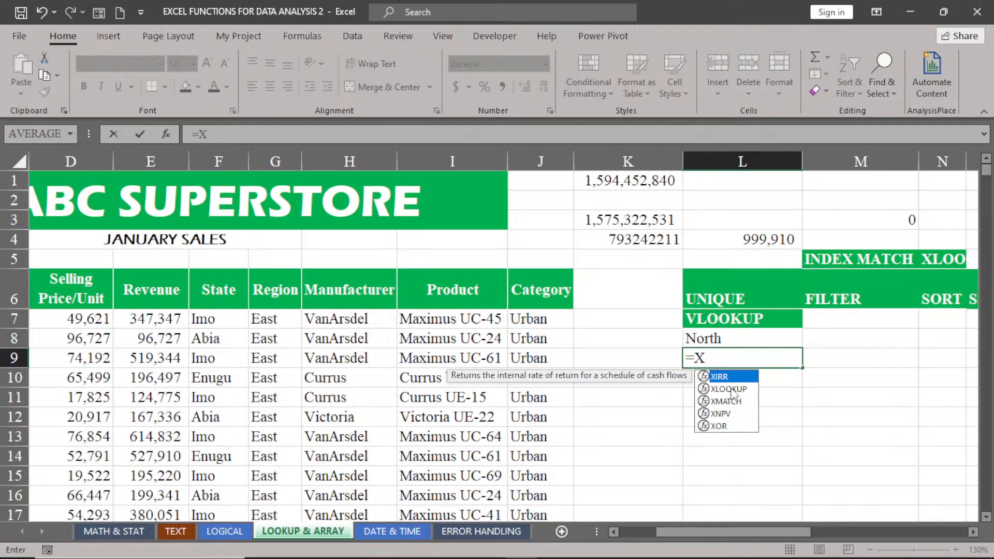
double_click(732, 388)
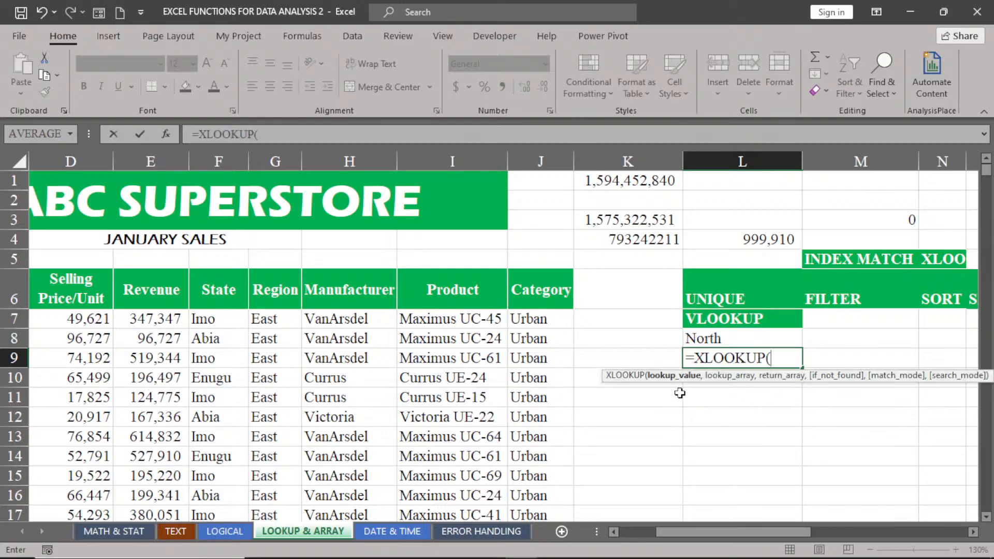
click(765, 241)
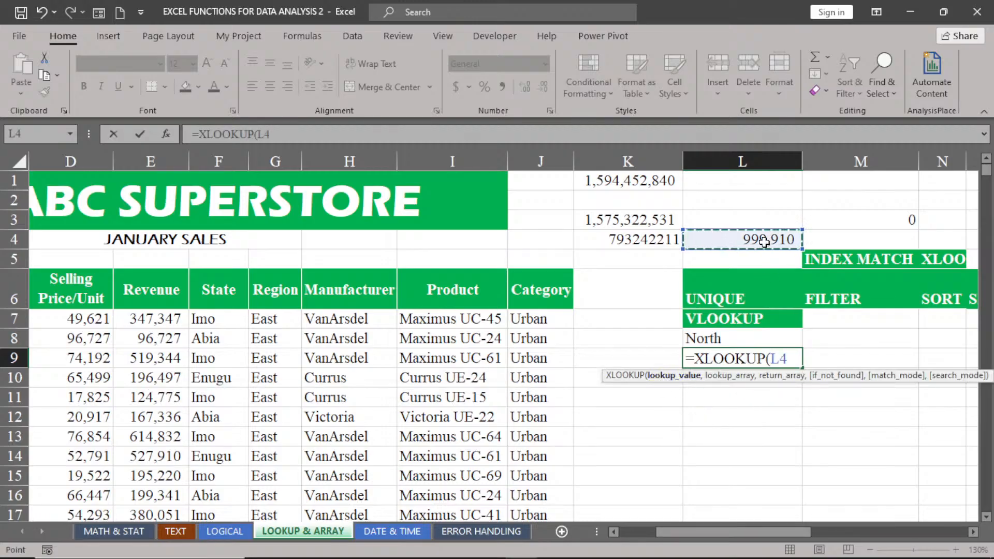
text(,)
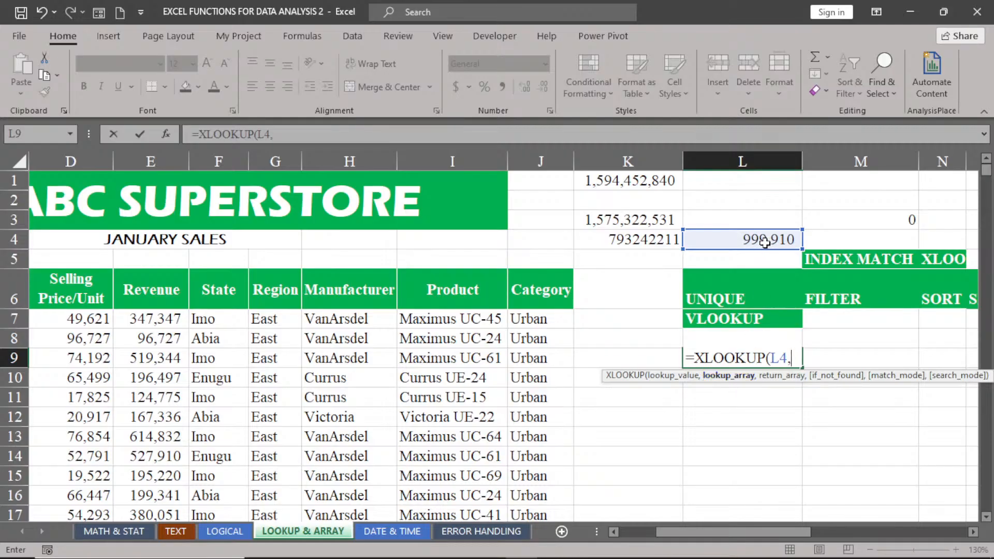
click(155, 321)
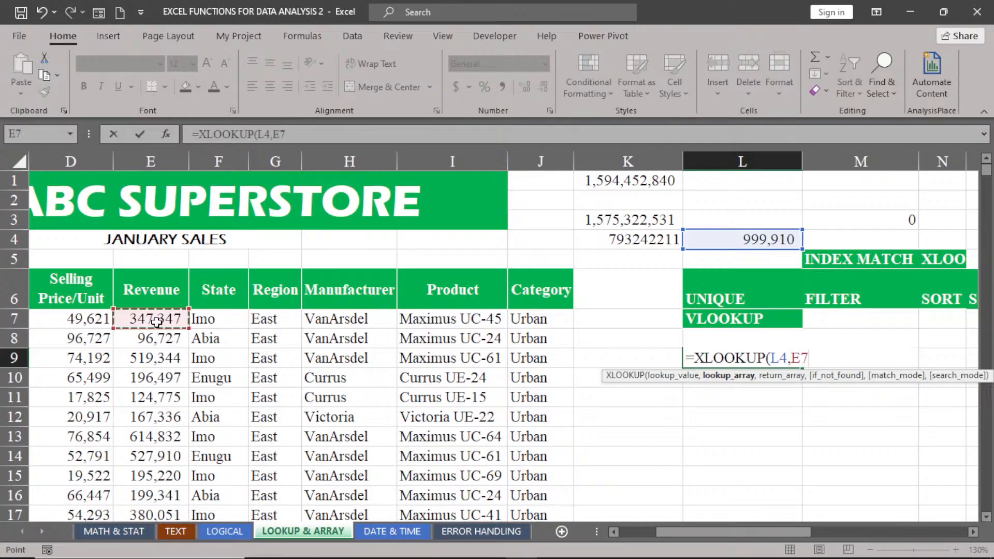
key(ctrl+shift+Down)
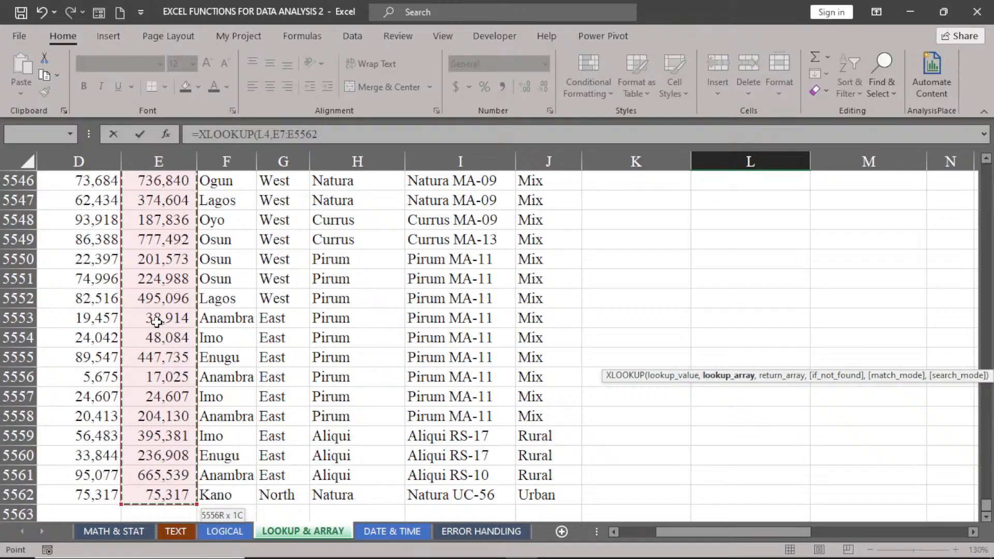
key(ctrl+BackSpace)
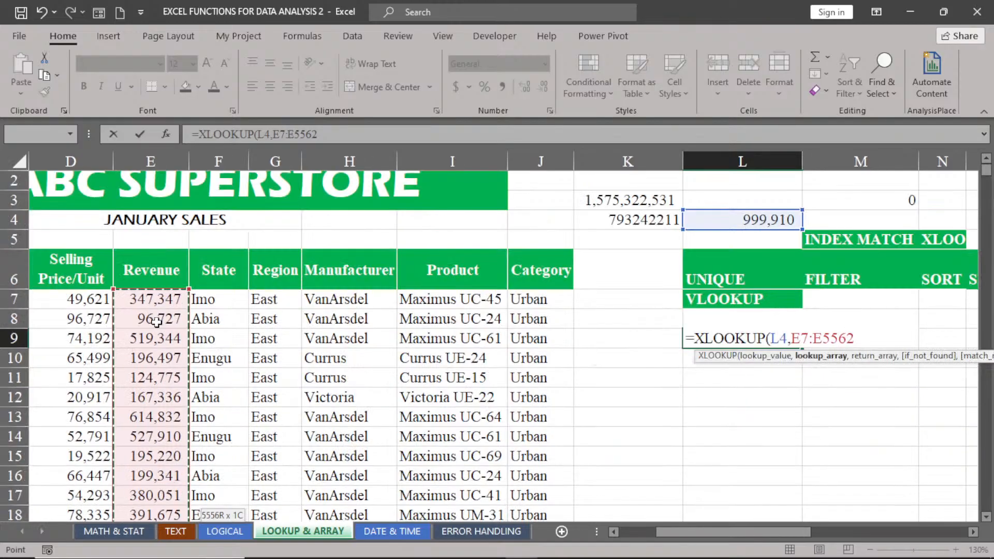
text(,)
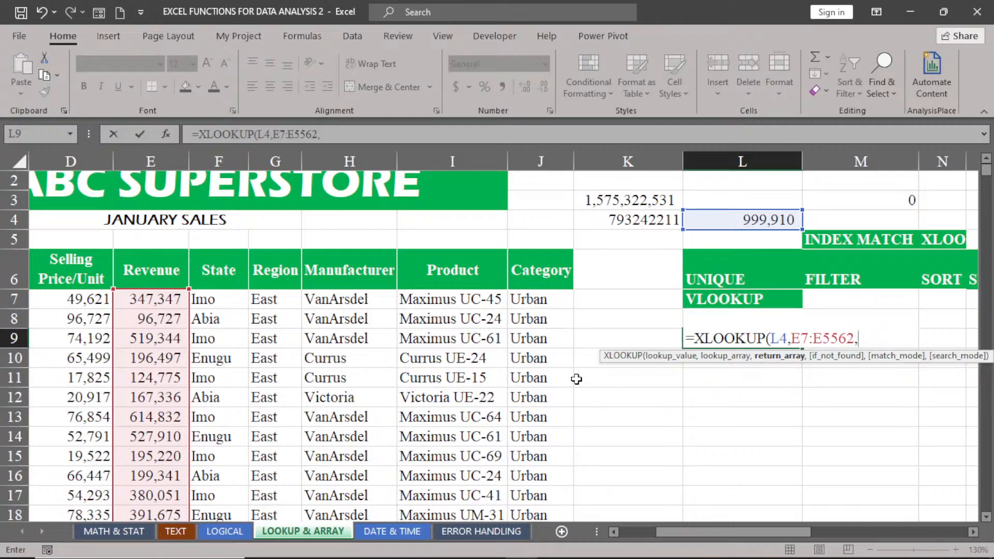
Step: Set the XLOOKUP return array to the State range F7:F5562 and enter the formula
click(265, 300)
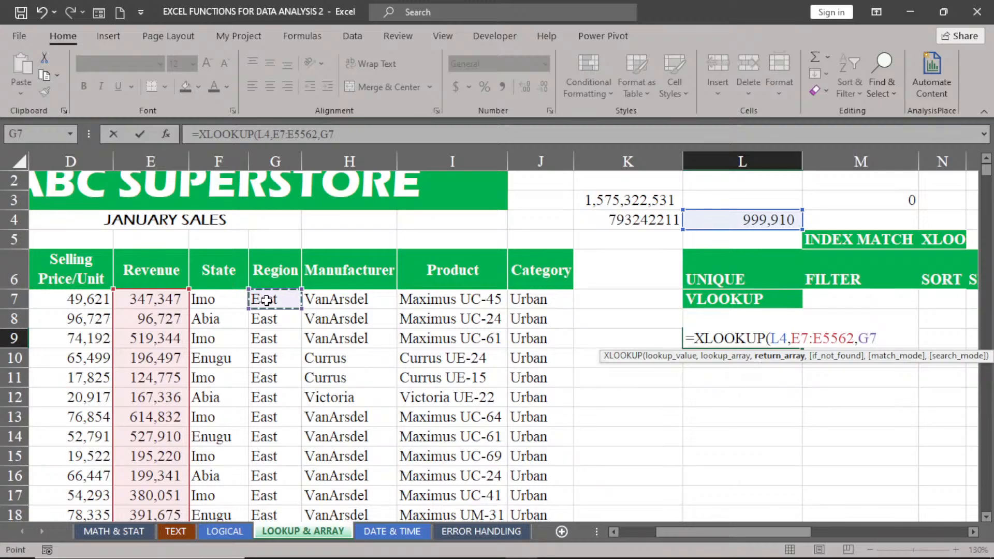
click(221, 301)
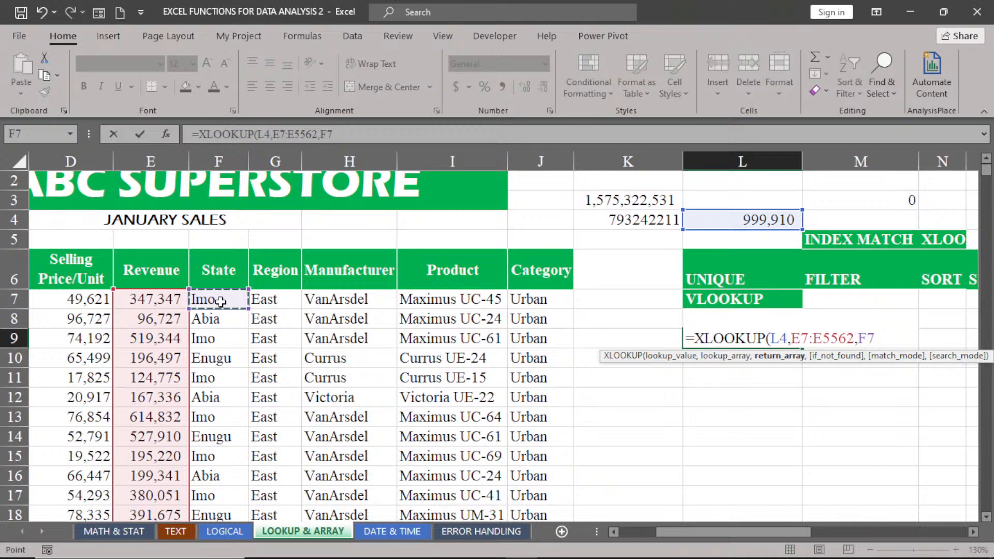
key(ctrl+shift+Down)
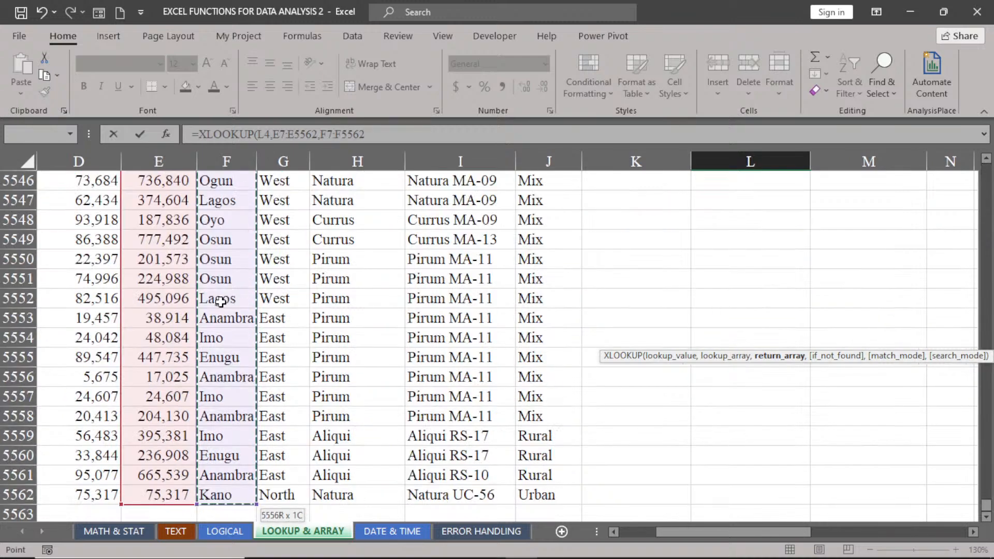
key(ctrl+BackSpace)
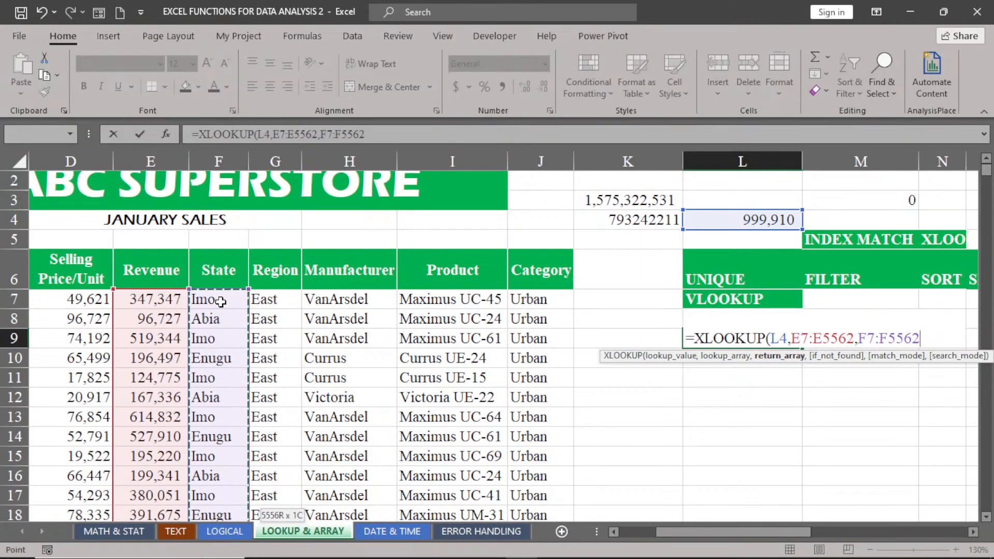
key(Return)
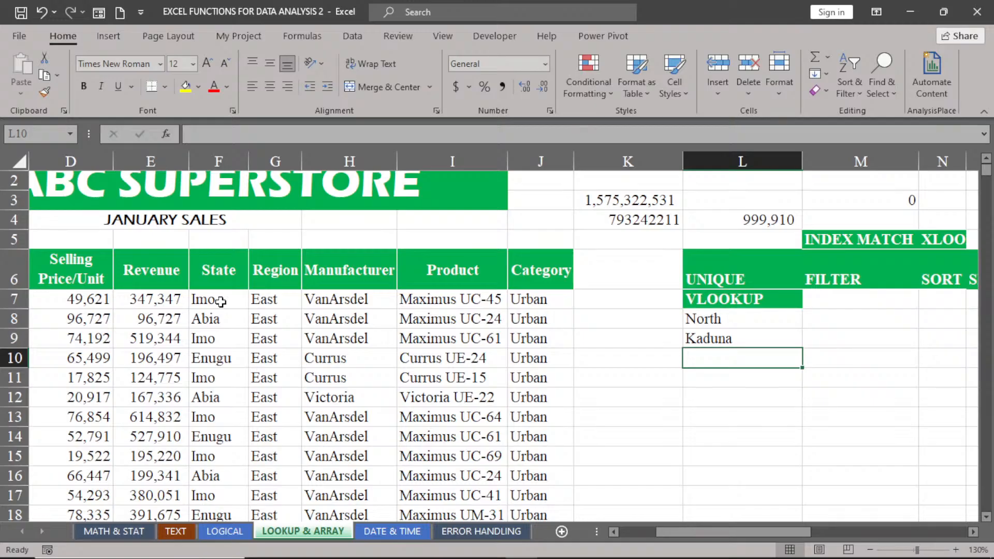
click(706, 343)
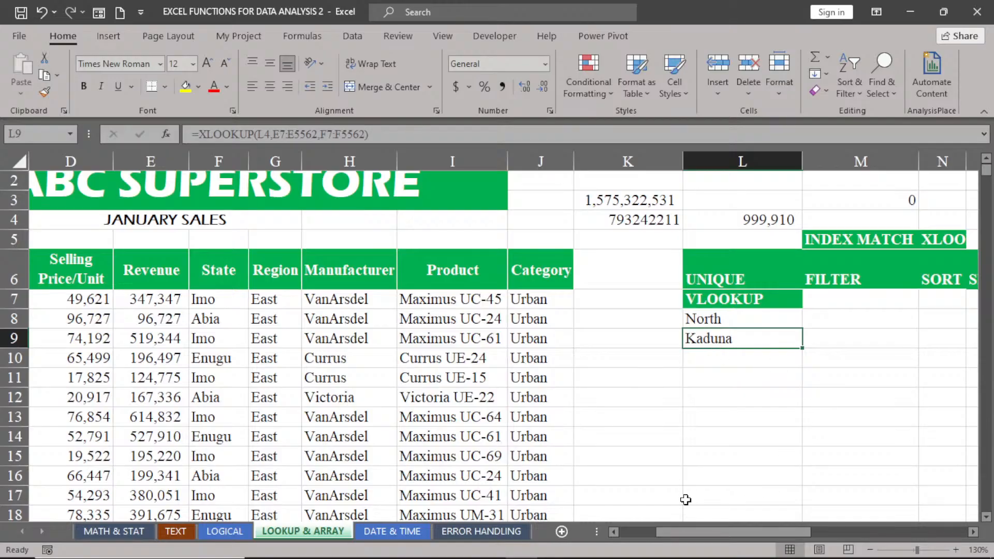
drag(707, 532, 724, 531)
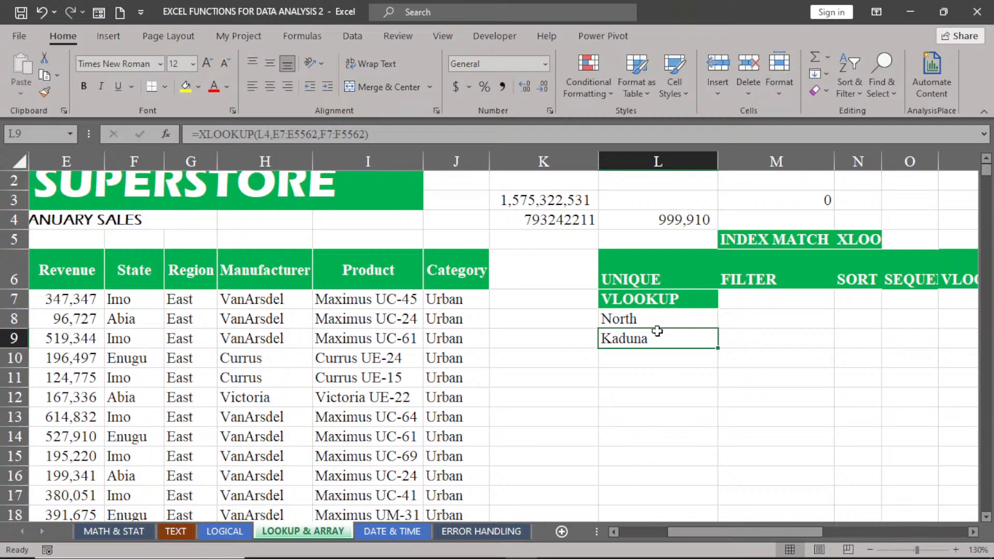
click(636, 301)
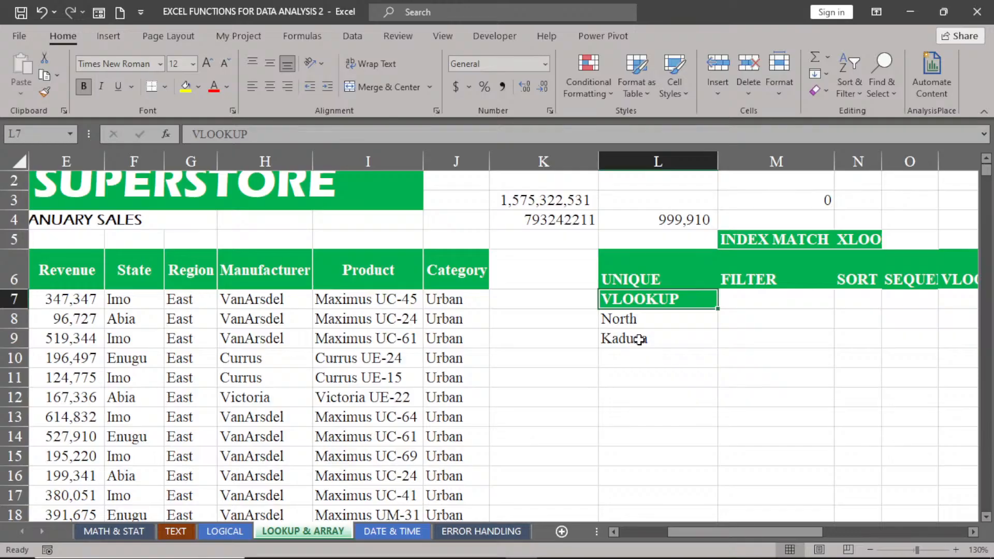
Step: Start an XLOOKUP formula in cell L11 with L4 as the lookup value
click(644, 358)
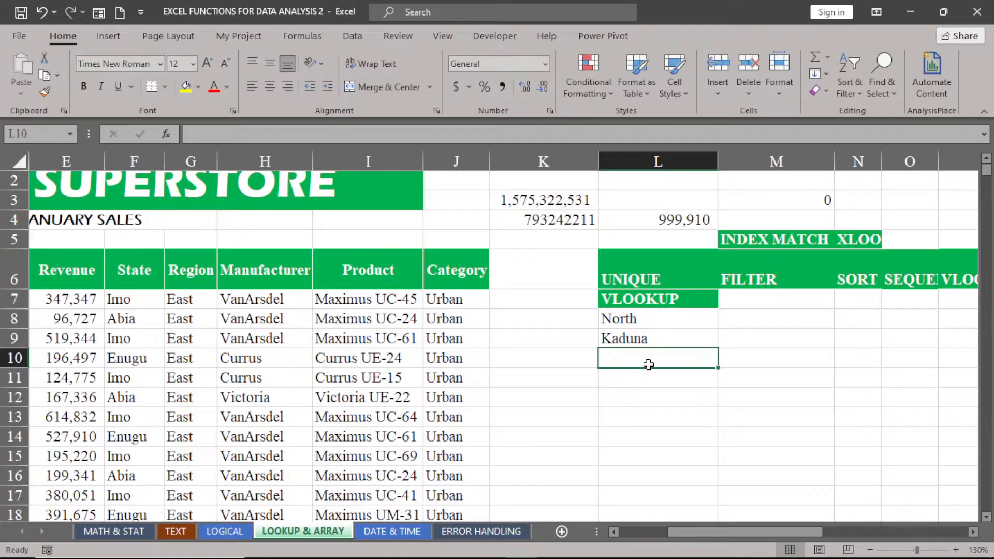
click(639, 378)
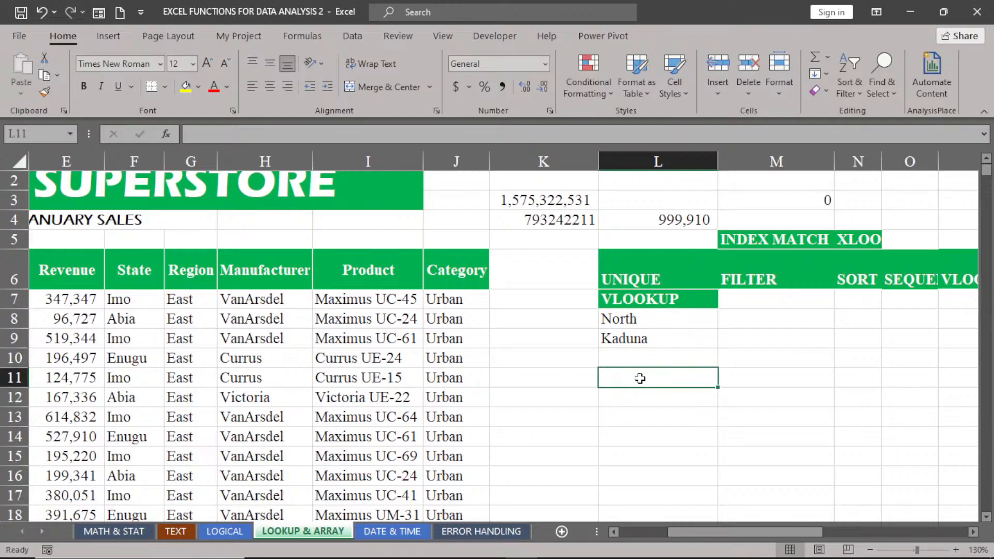
text(=XK)
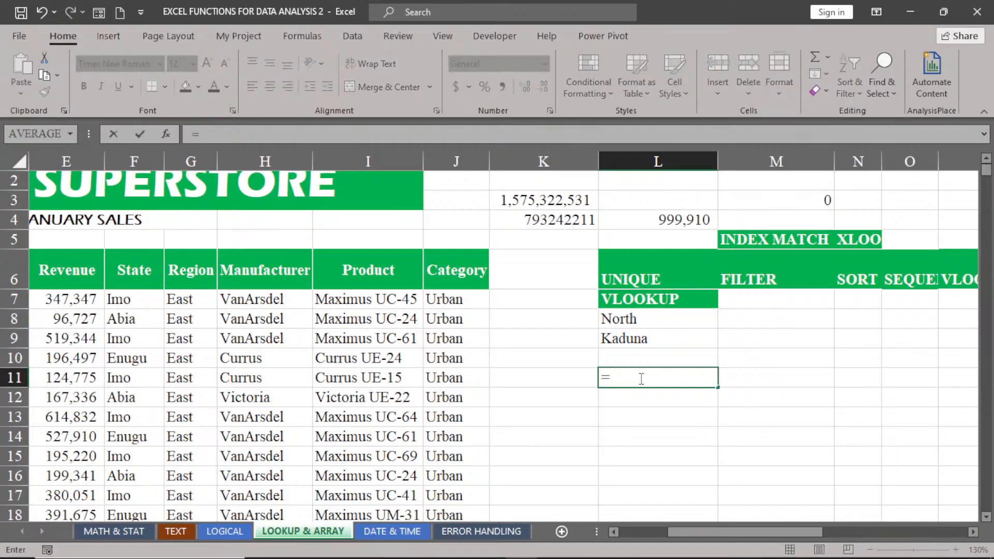
key(BackSpace)
text(L)
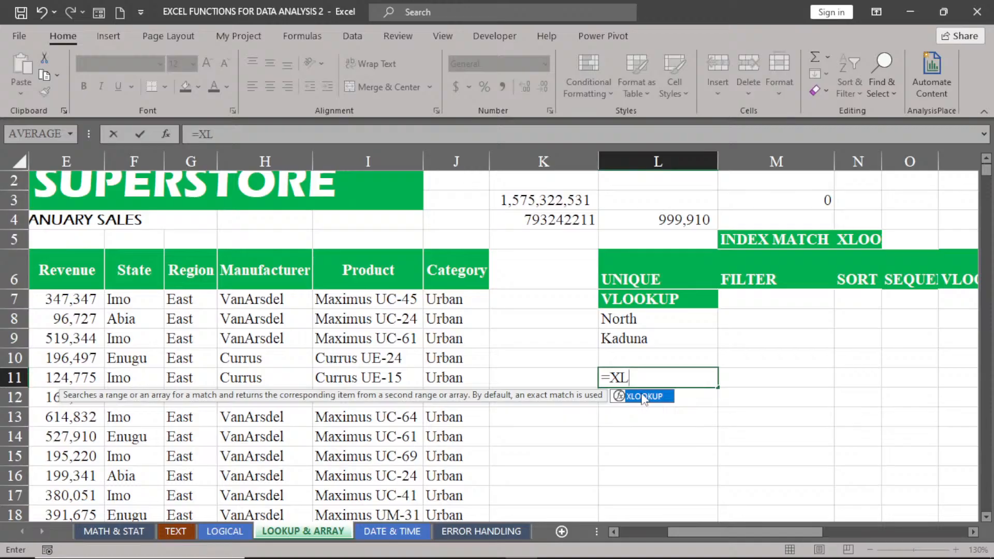
double_click(642, 396)
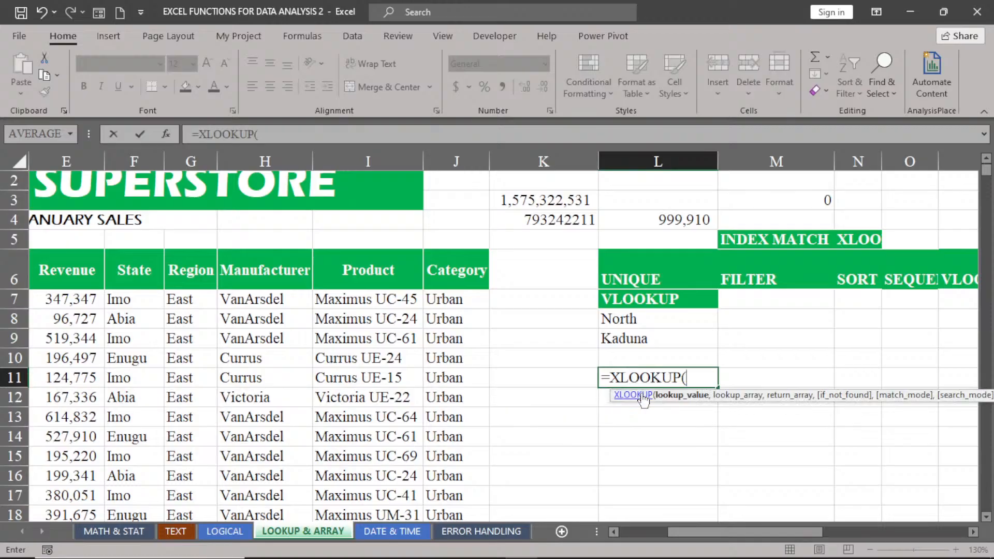
click(670, 219)
text(,)
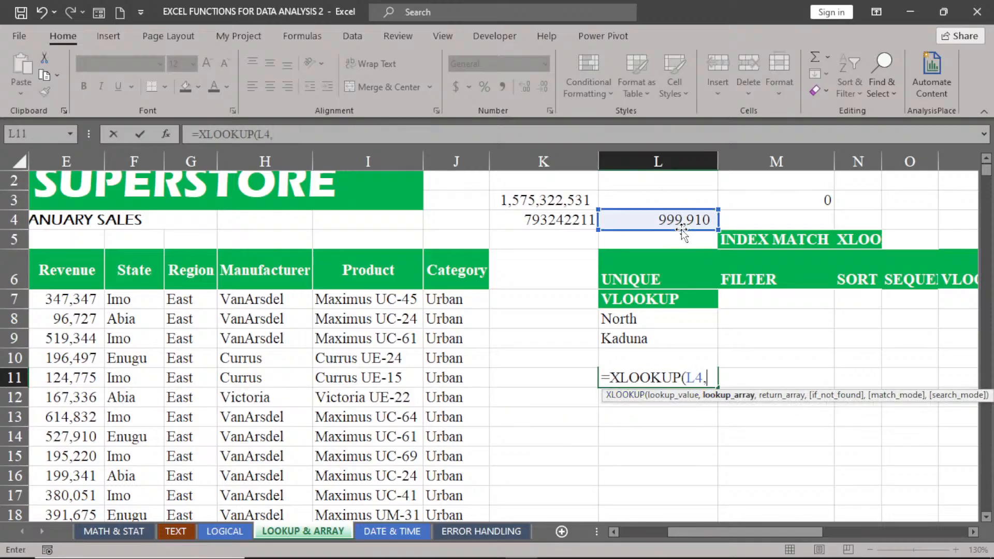
Step: Set the XLOOKUP lookup array to the Revenue range E7:E5562 and the return array to the State and Region range F7:G5562
click(68, 300)
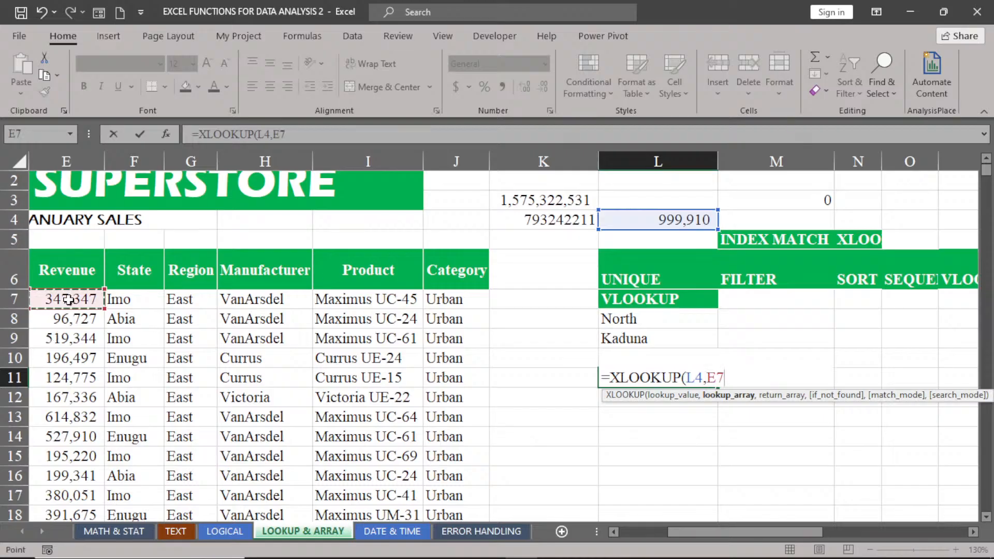
key(ctrl+shift+Down)
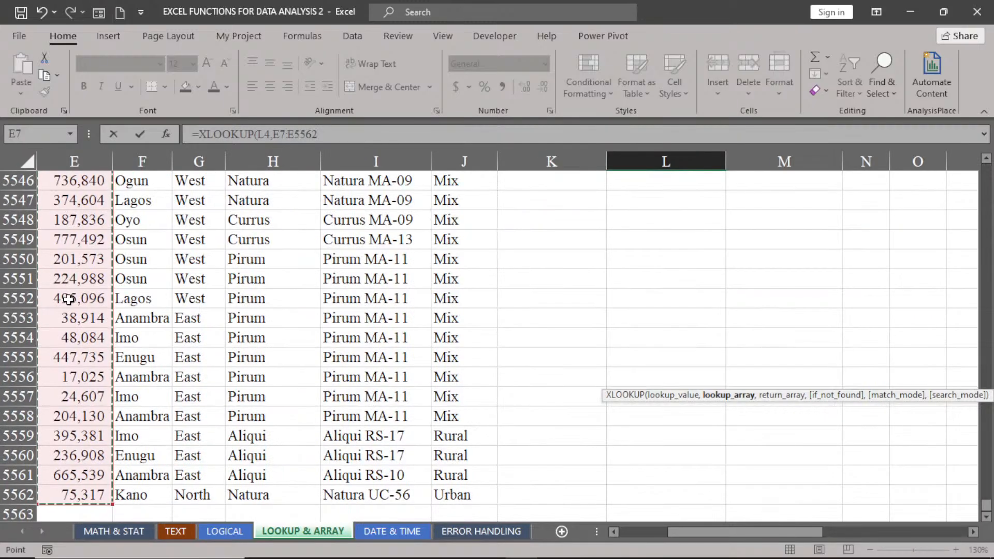
key(ctrl+BackSpace)
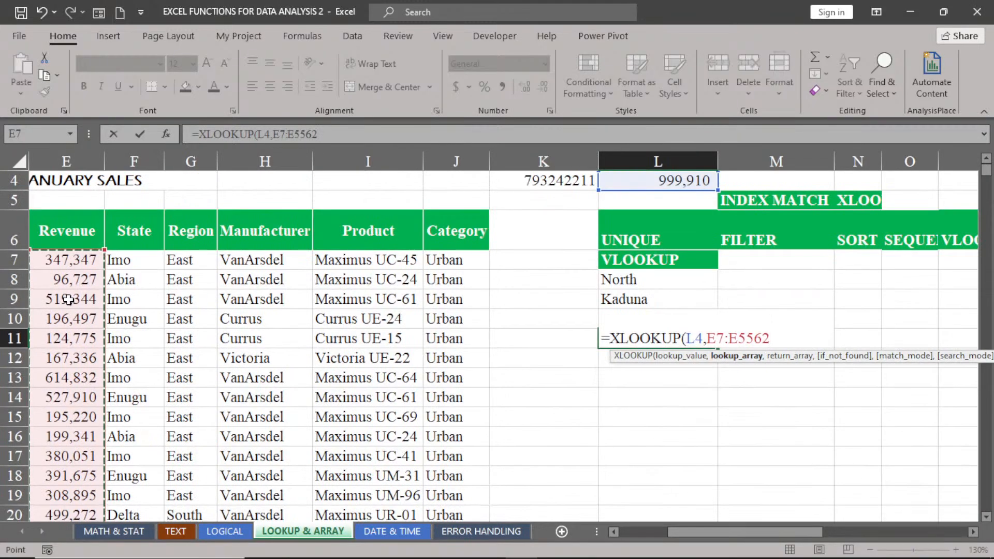
text(,)
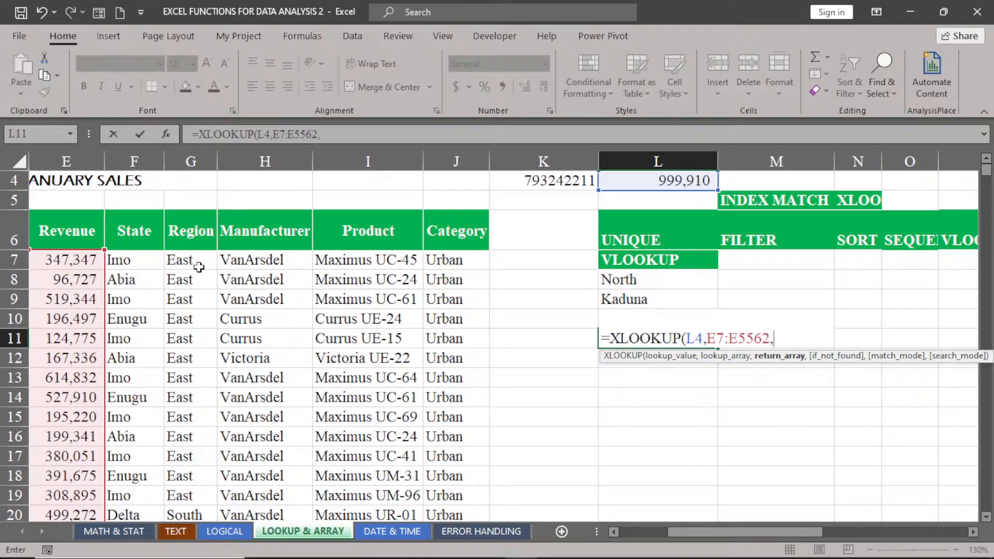
click(138, 262)
drag(164, 263, 176, 264)
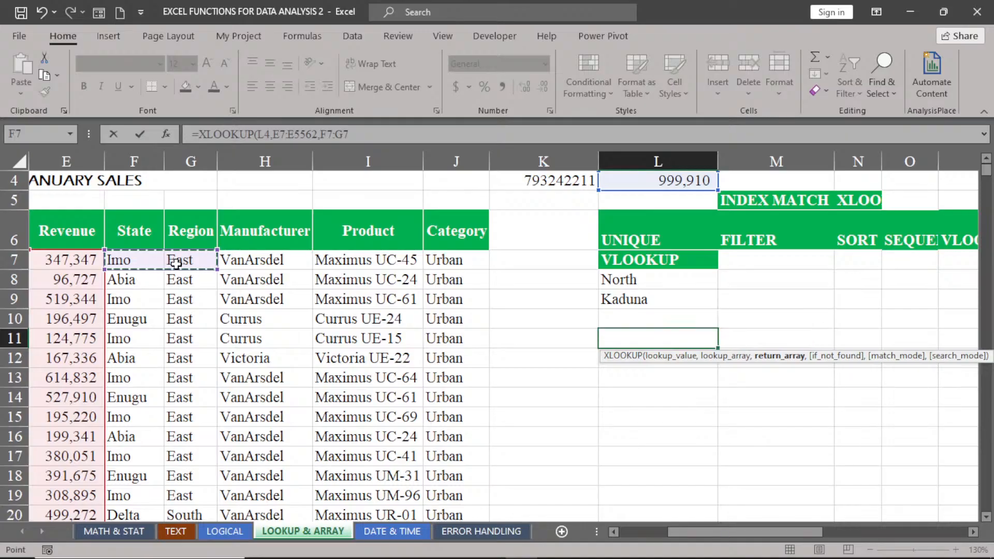
key(ctrl+shift+Down)
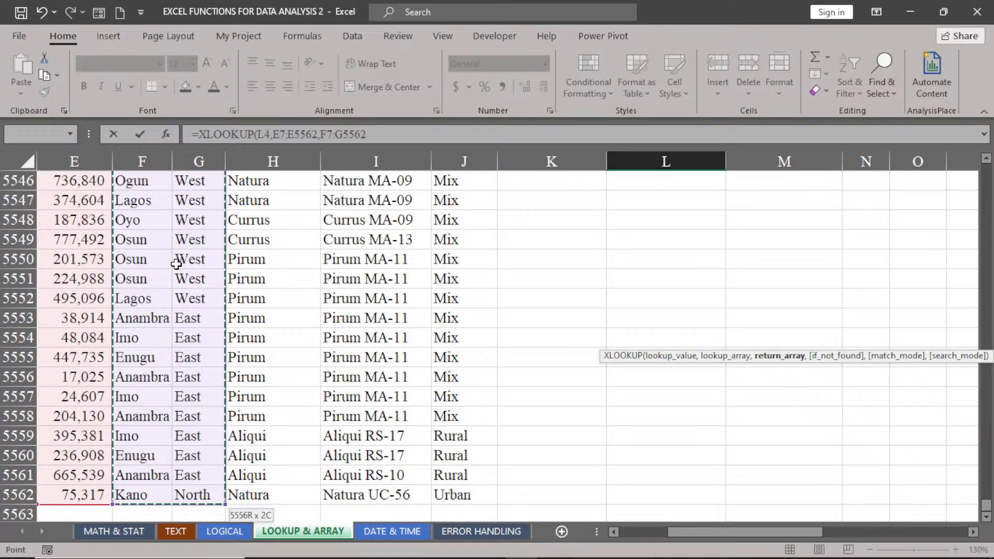
key(ctrl+BackSpace)
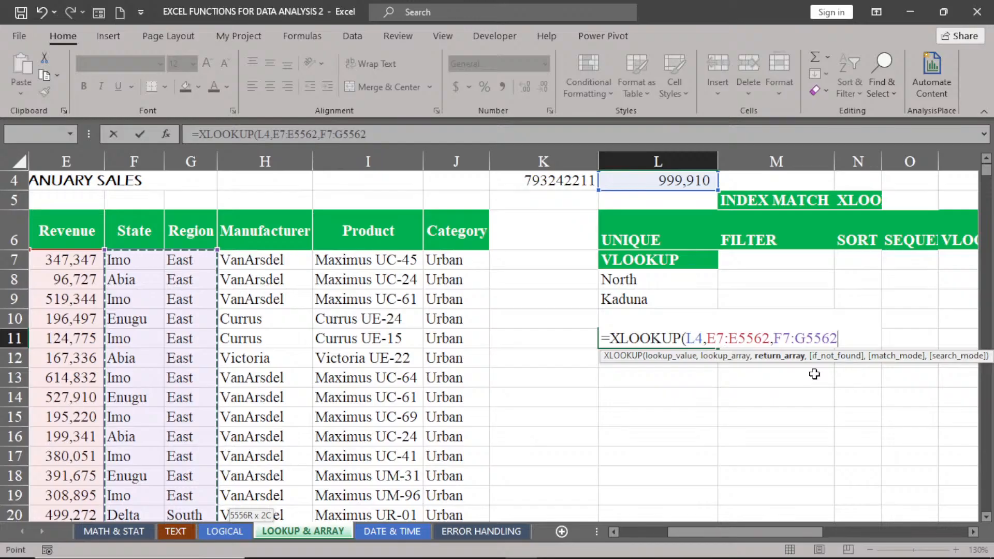
Step: Add "Not Available" as the XLOOKUP's if-not-found text and enter the formula
text(,)
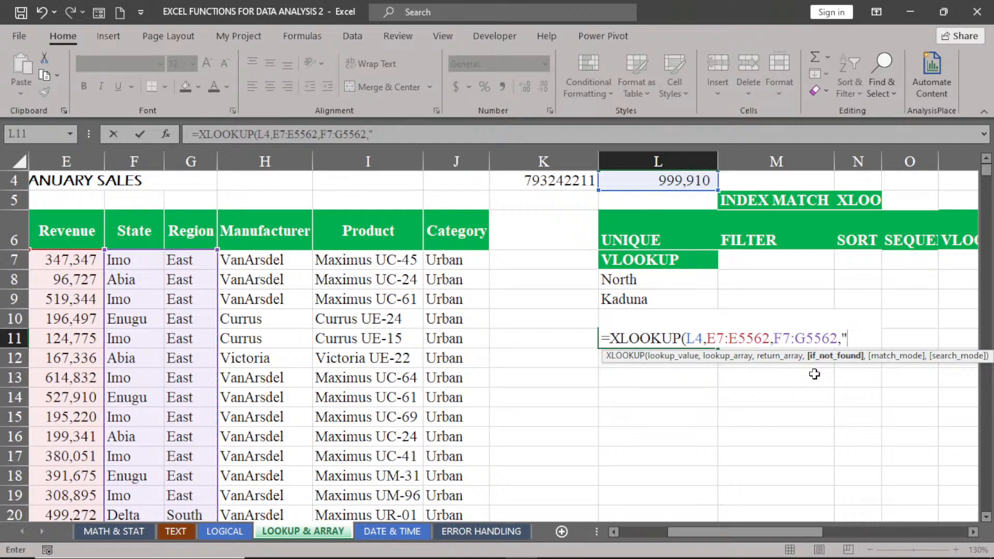
text("n)
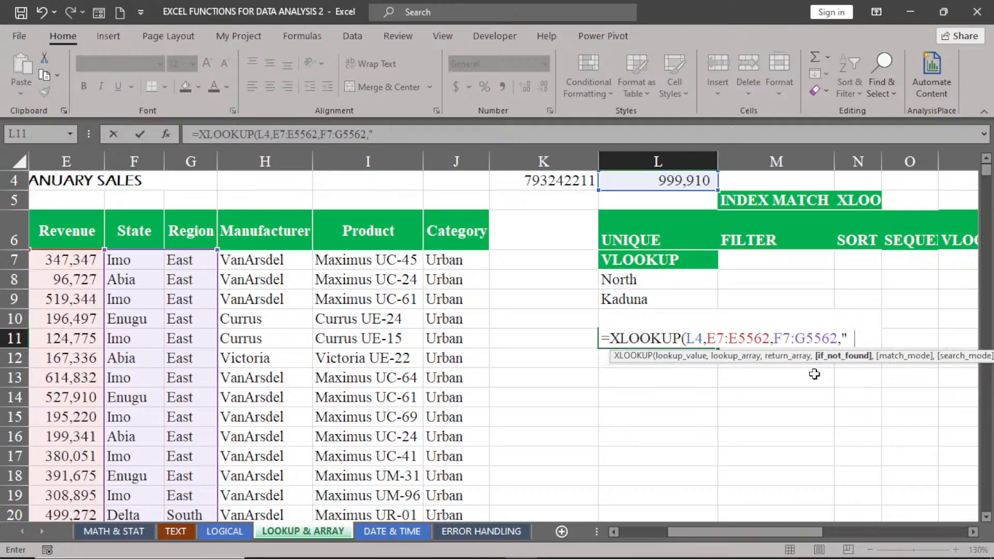
text(No)
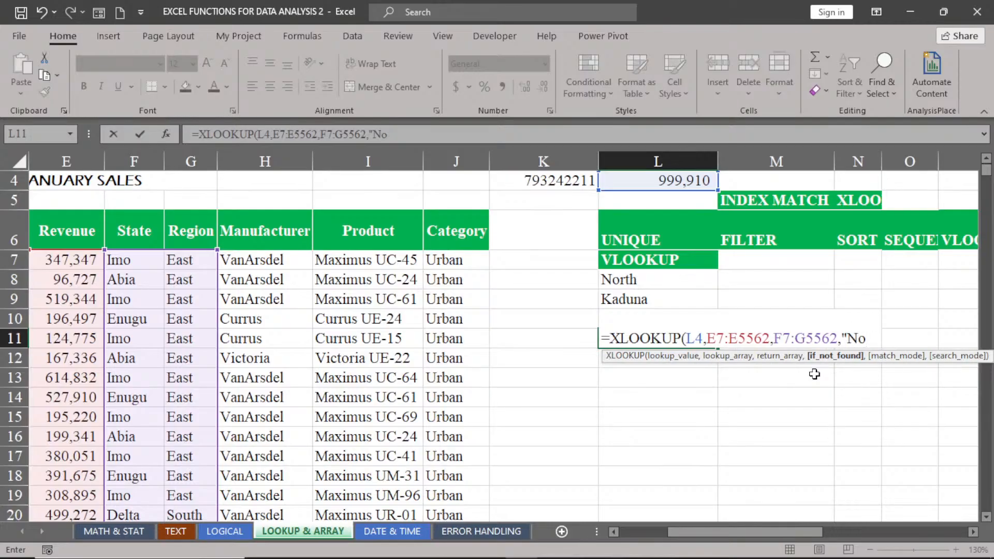
text(t A)
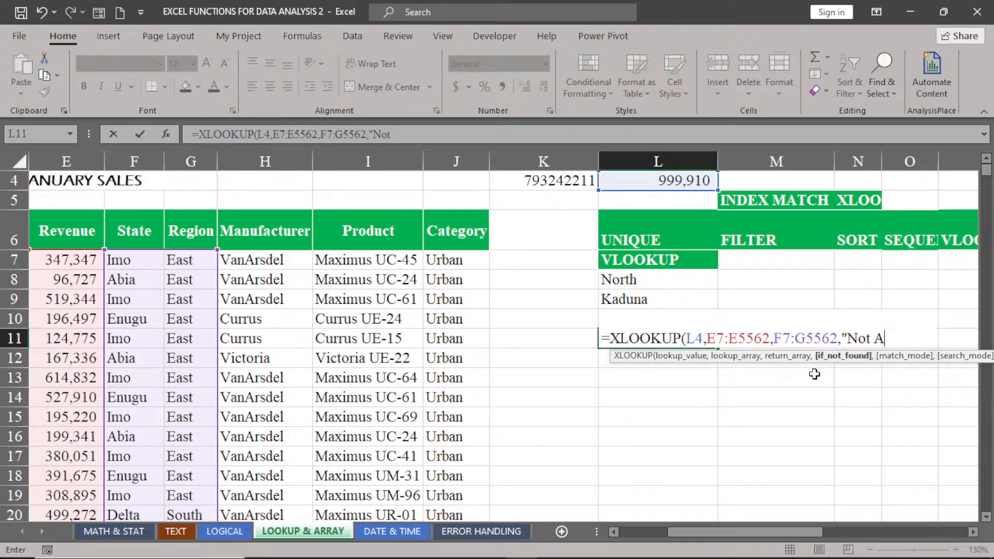
text(vailable")
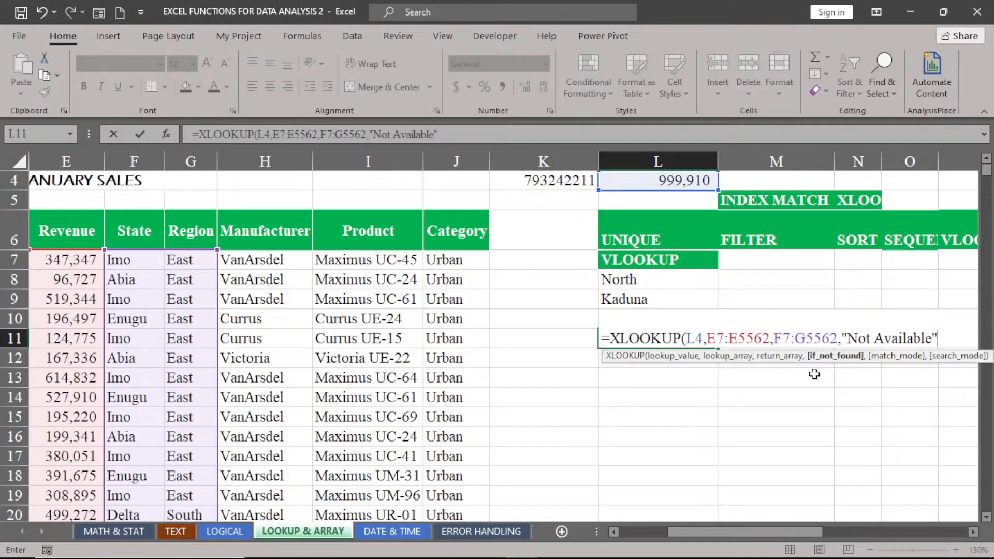
text())
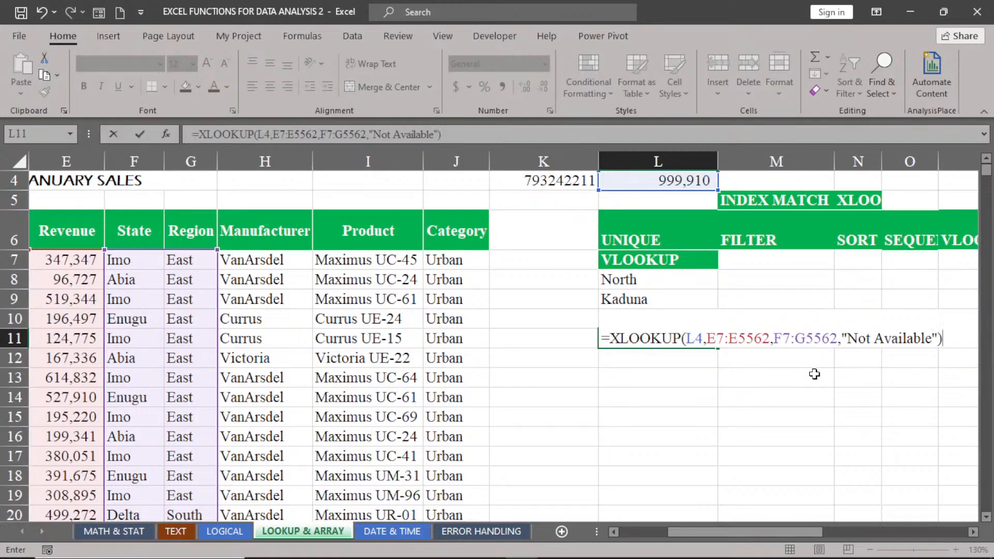
key(Return)
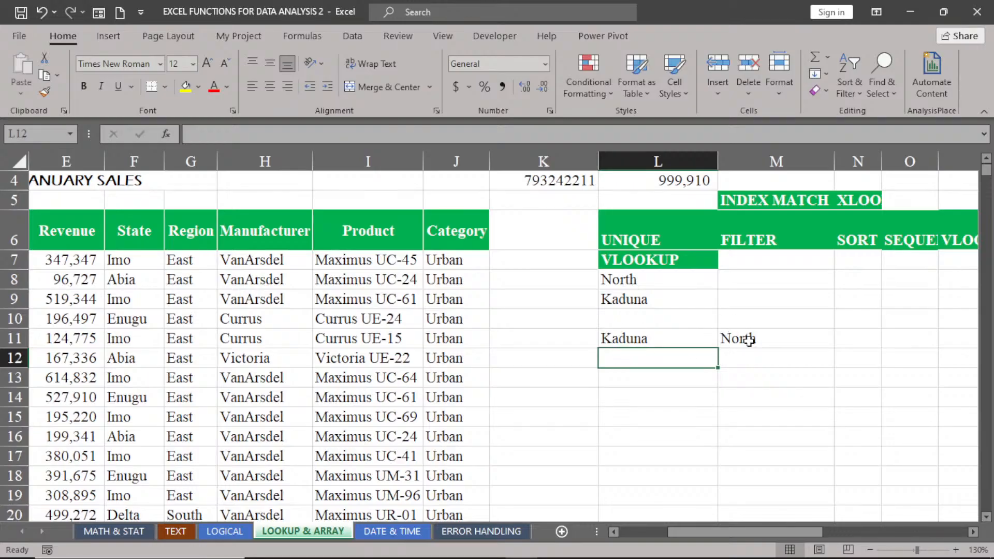
click(693, 184)
double_click(692, 182)
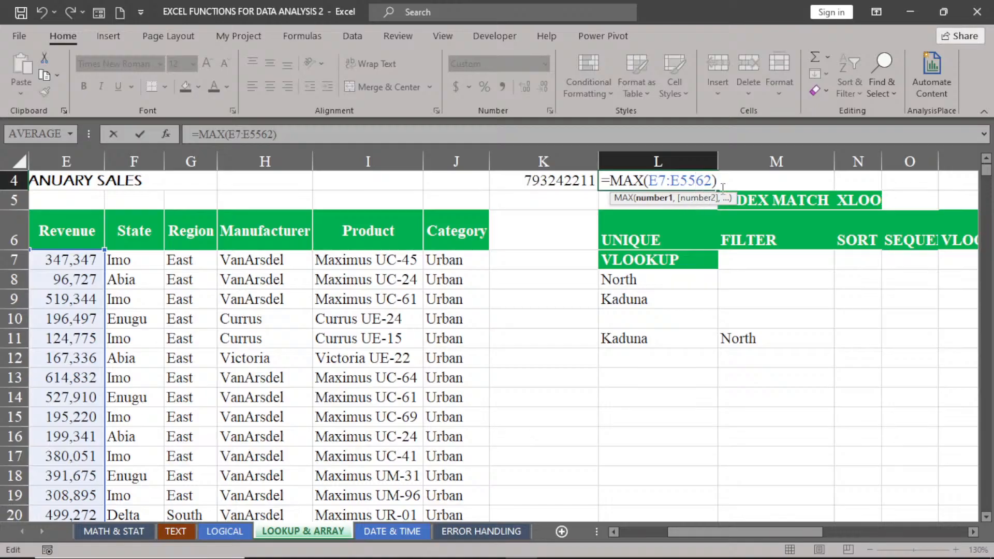
click(749, 280)
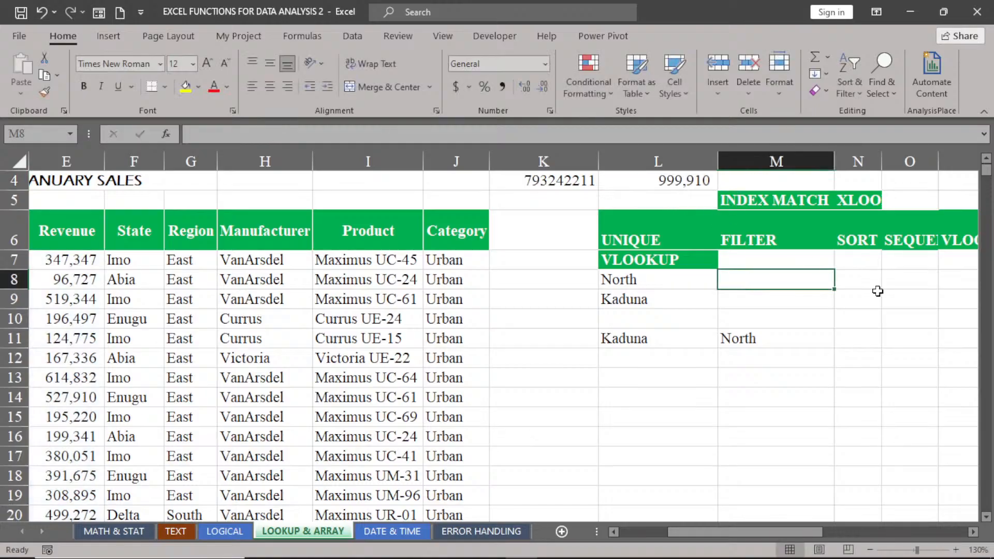
Step: Replace the MAX formula in cell L4 with its static value by copying it and pasting values only
scroll(989, 165, up, 1)
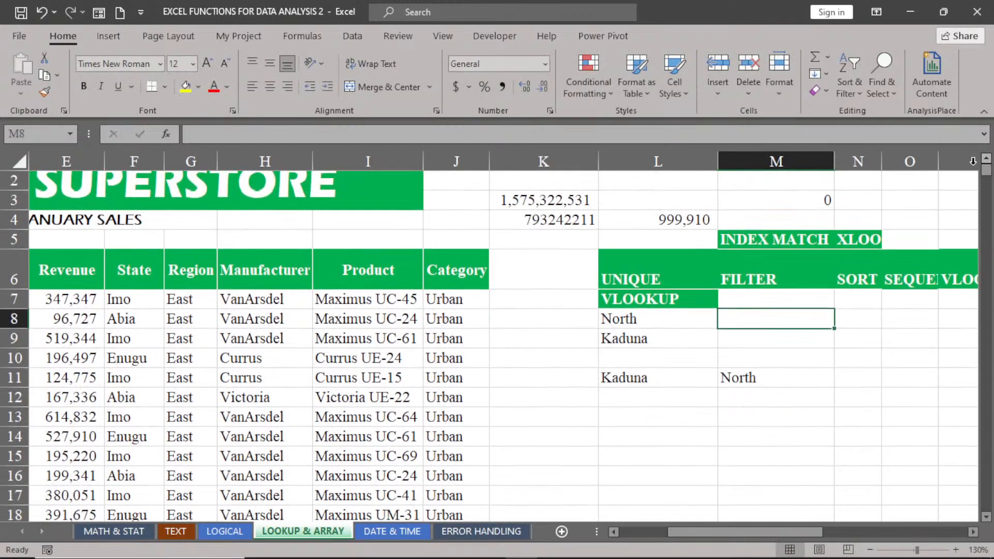
click(669, 222)
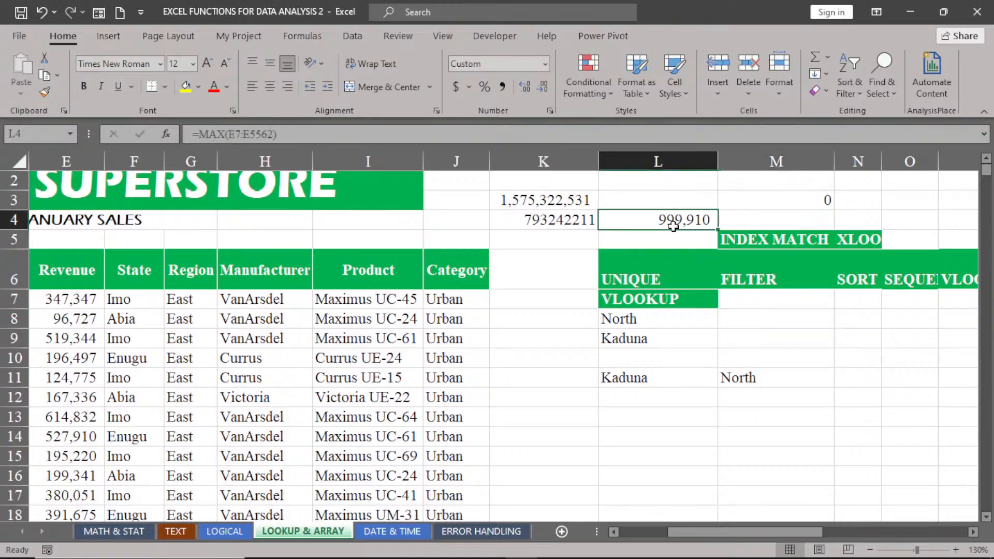
key(ctrl+c)
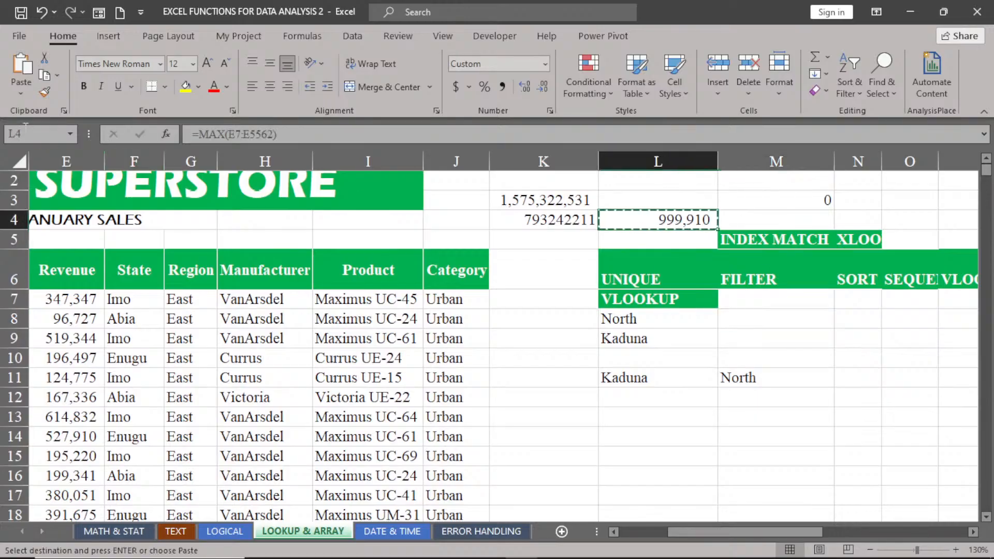
click(21, 92)
click(20, 202)
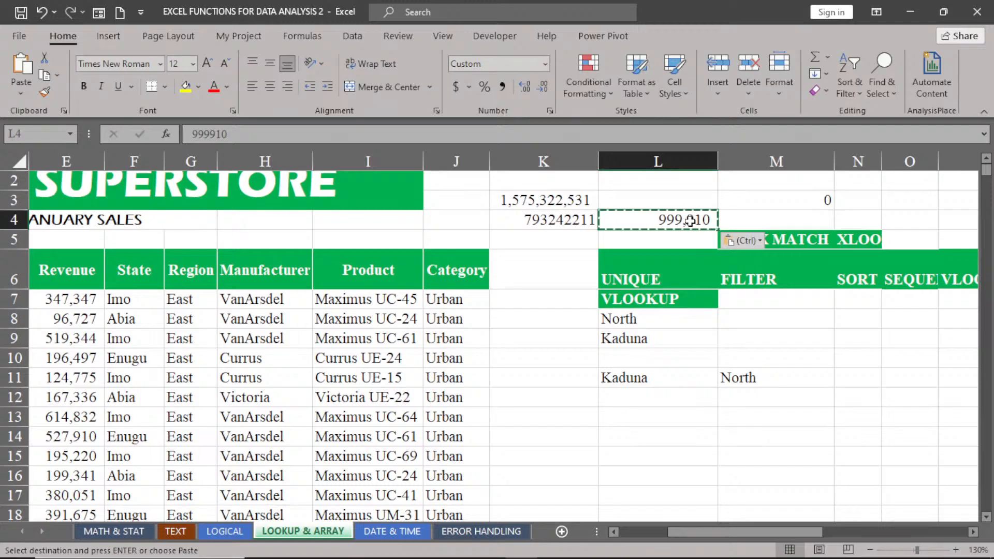
key(Escape)
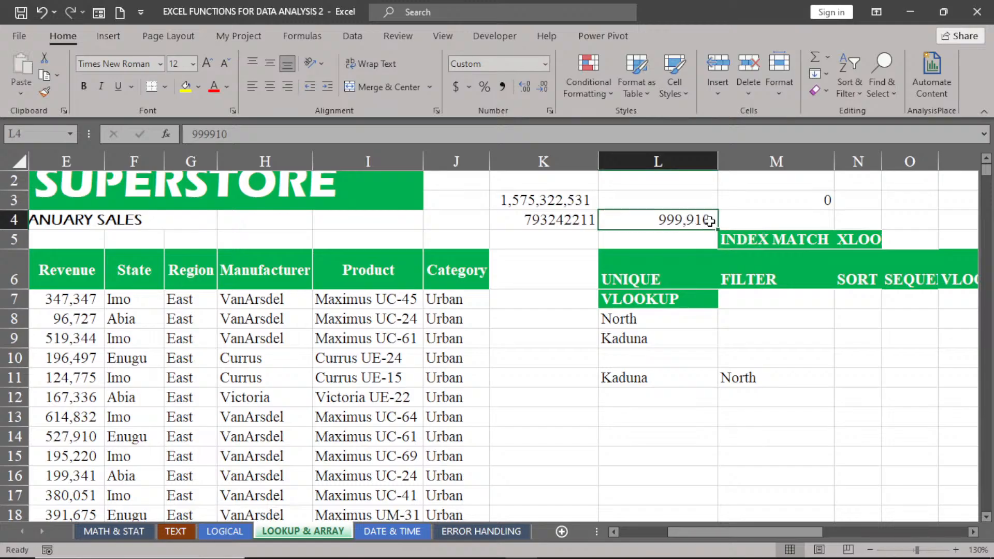
Step: Change the lookup value in cell L4 to 9999100
double_click(708, 221)
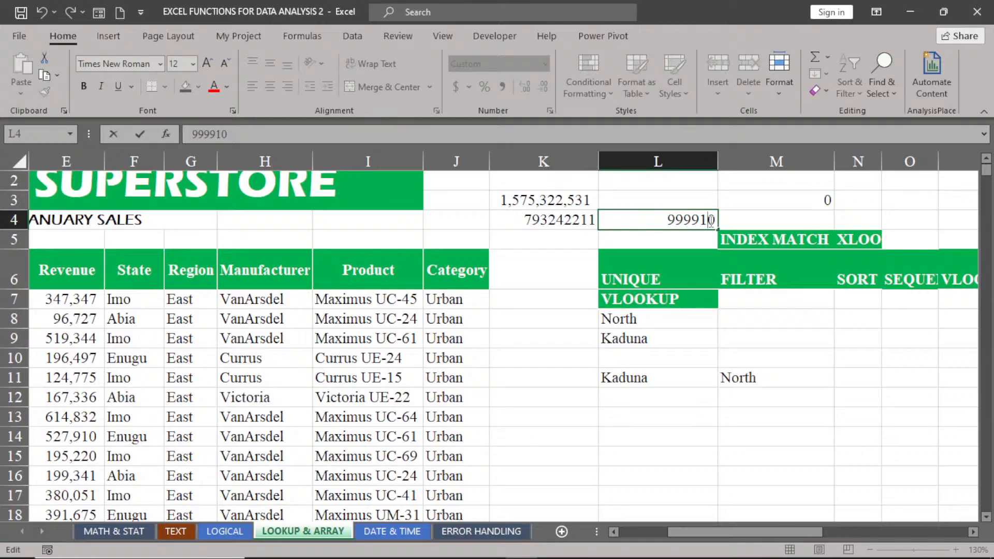
text(0)
key(Return)
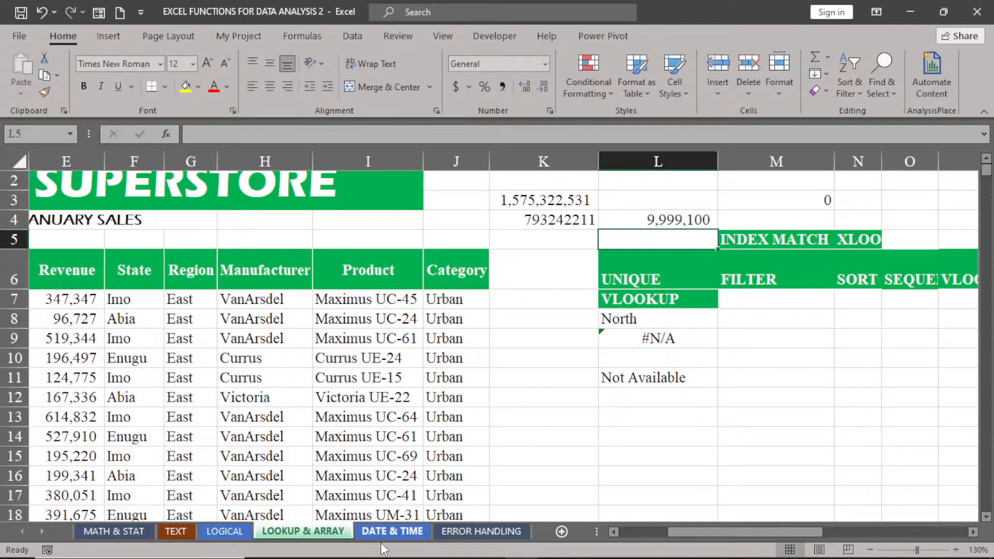
Step: Look through the DATE & TIME, ERROR HANDLING, MATH & STAT, TEXT and LOGICAL sheets and return to LOOKUP & ARRAY
click(405, 531)
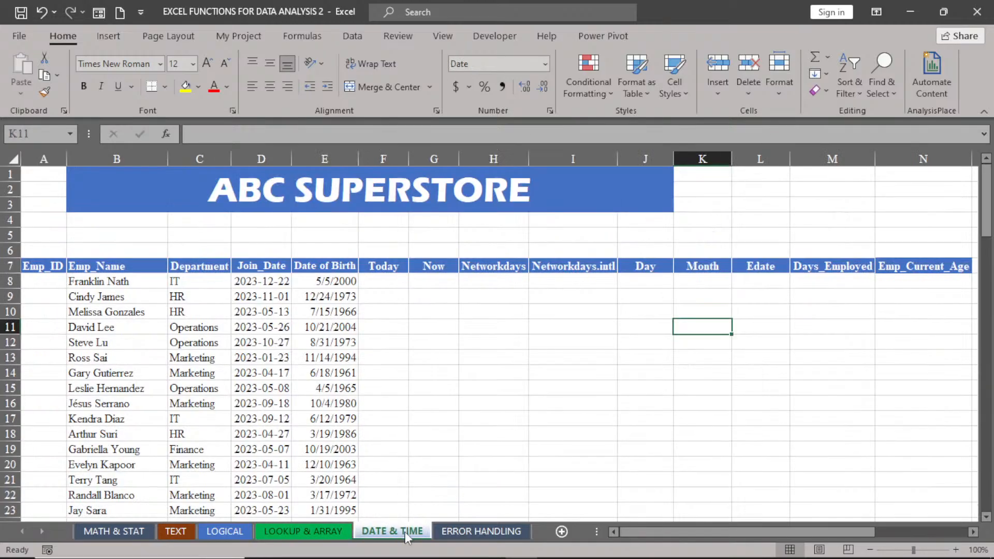
click(455, 531)
click(405, 533)
click(452, 532)
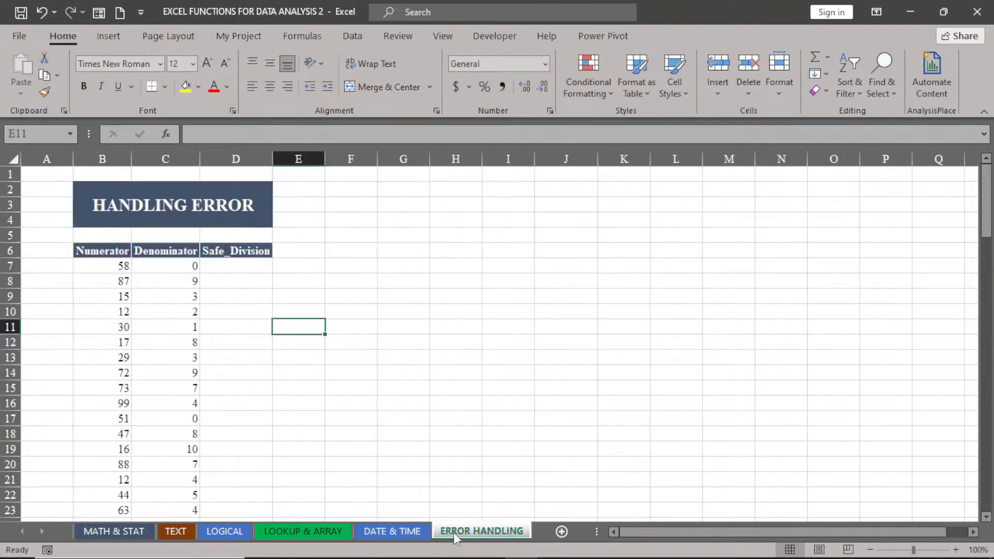
click(405, 531)
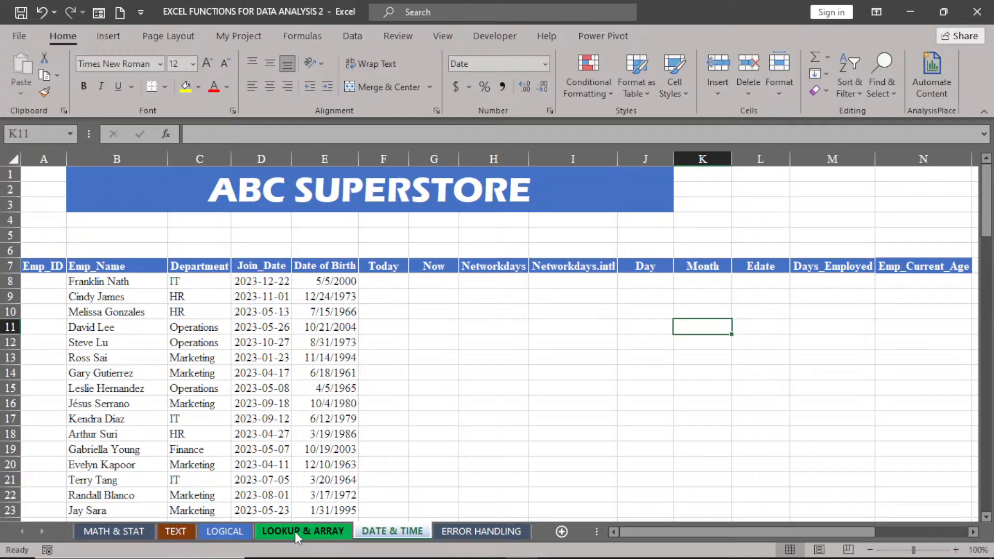
click(126, 532)
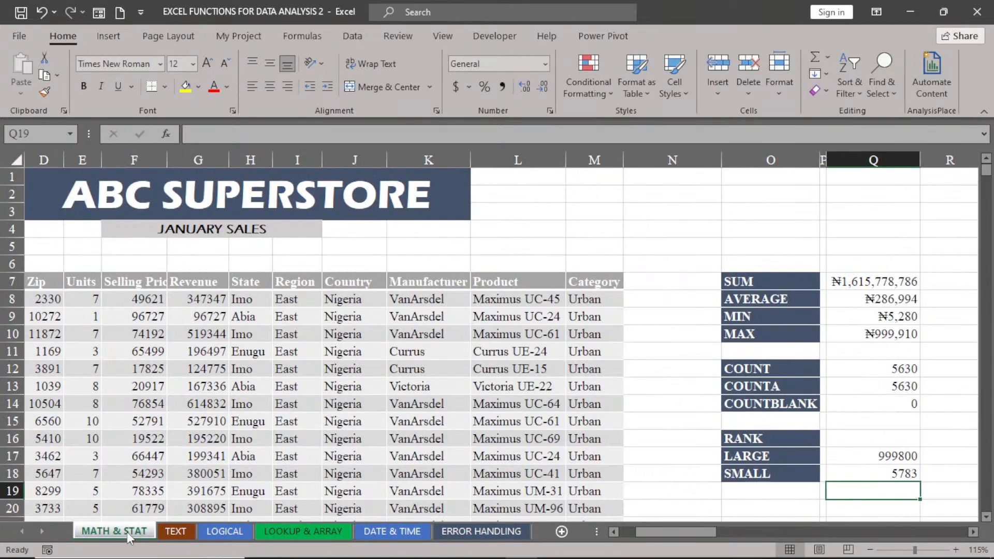
click(176, 531)
click(222, 532)
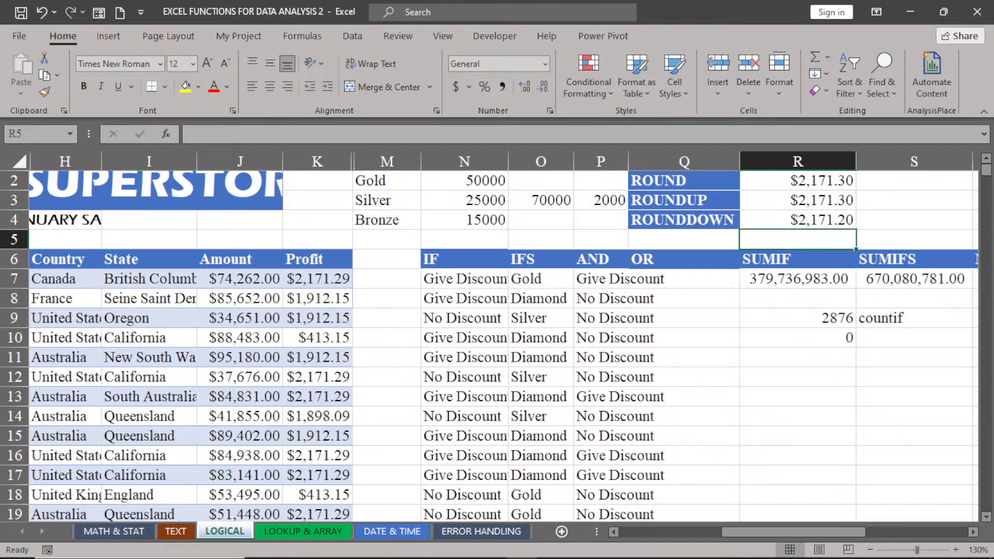
click(312, 530)
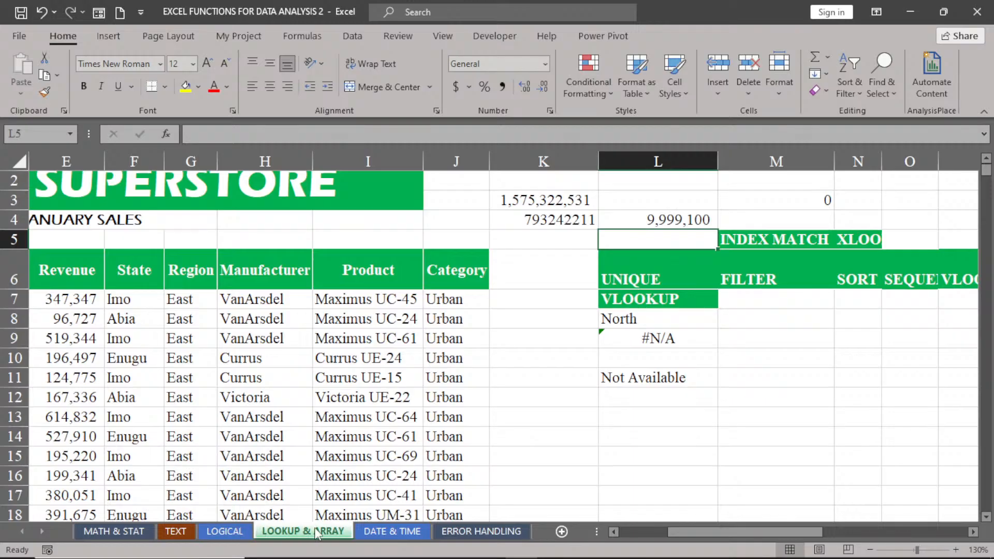
click(614, 535)
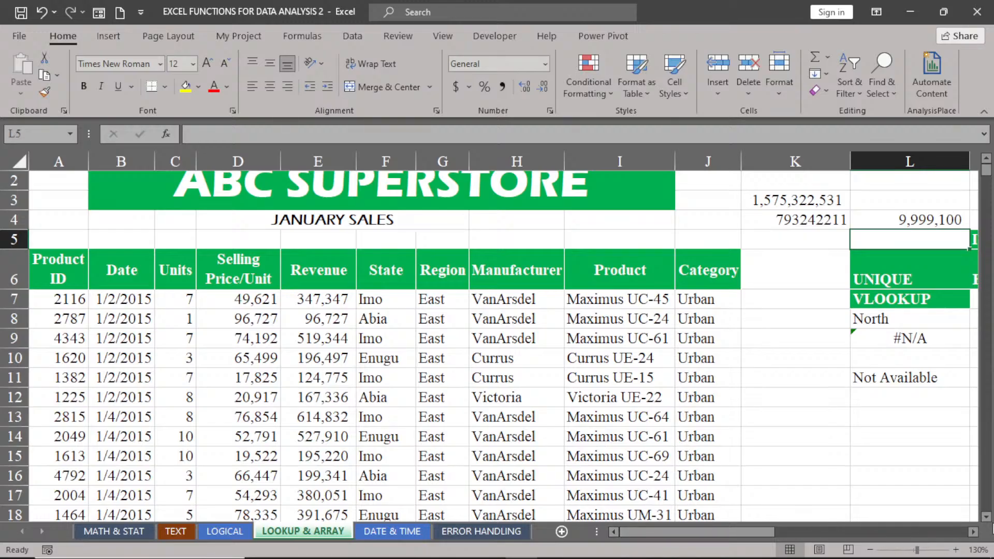
click(972, 533)
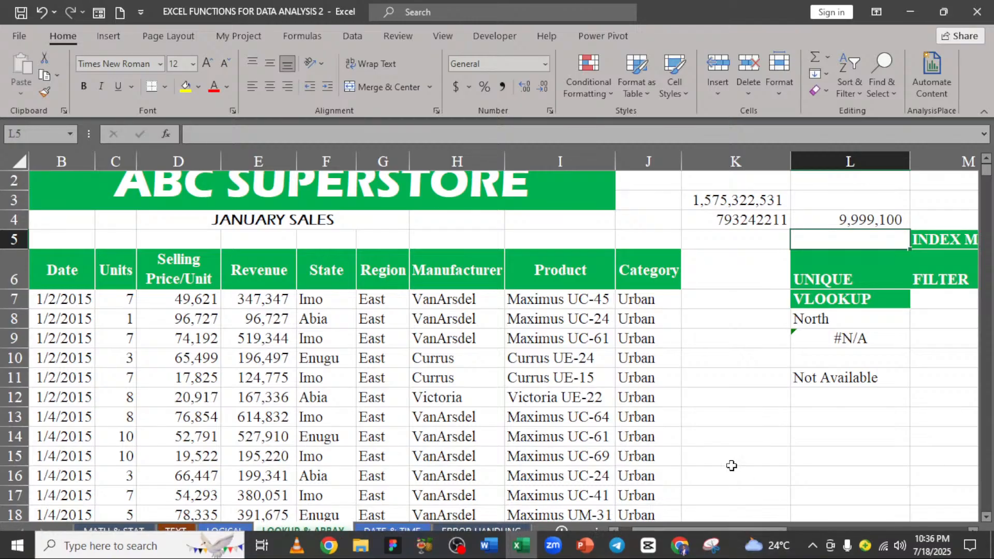
click(614, 532)
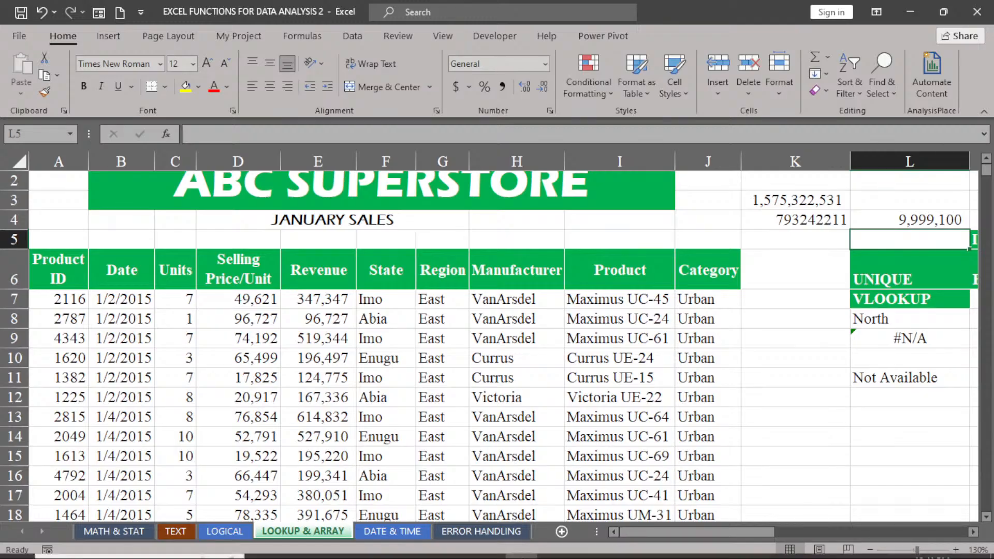
mouse_move(519, 543)
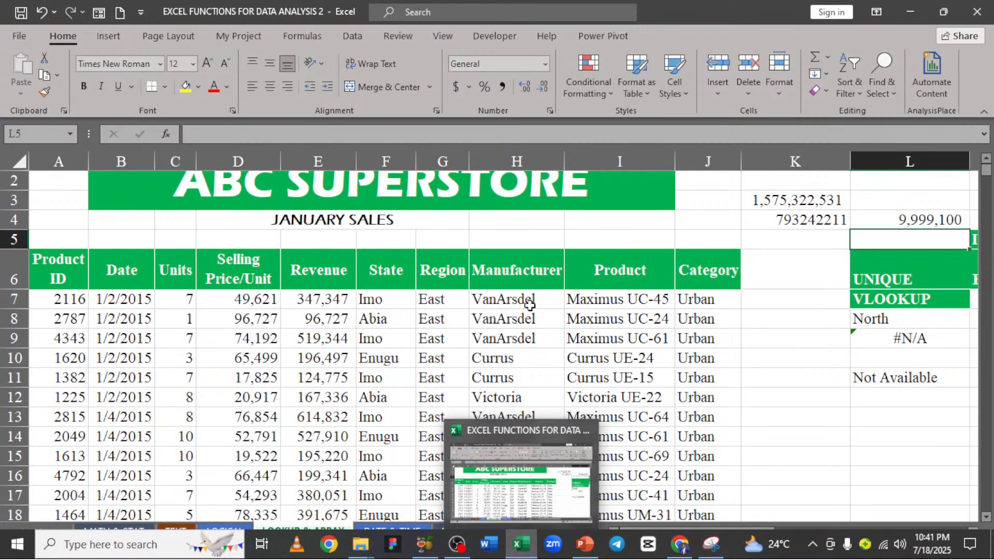